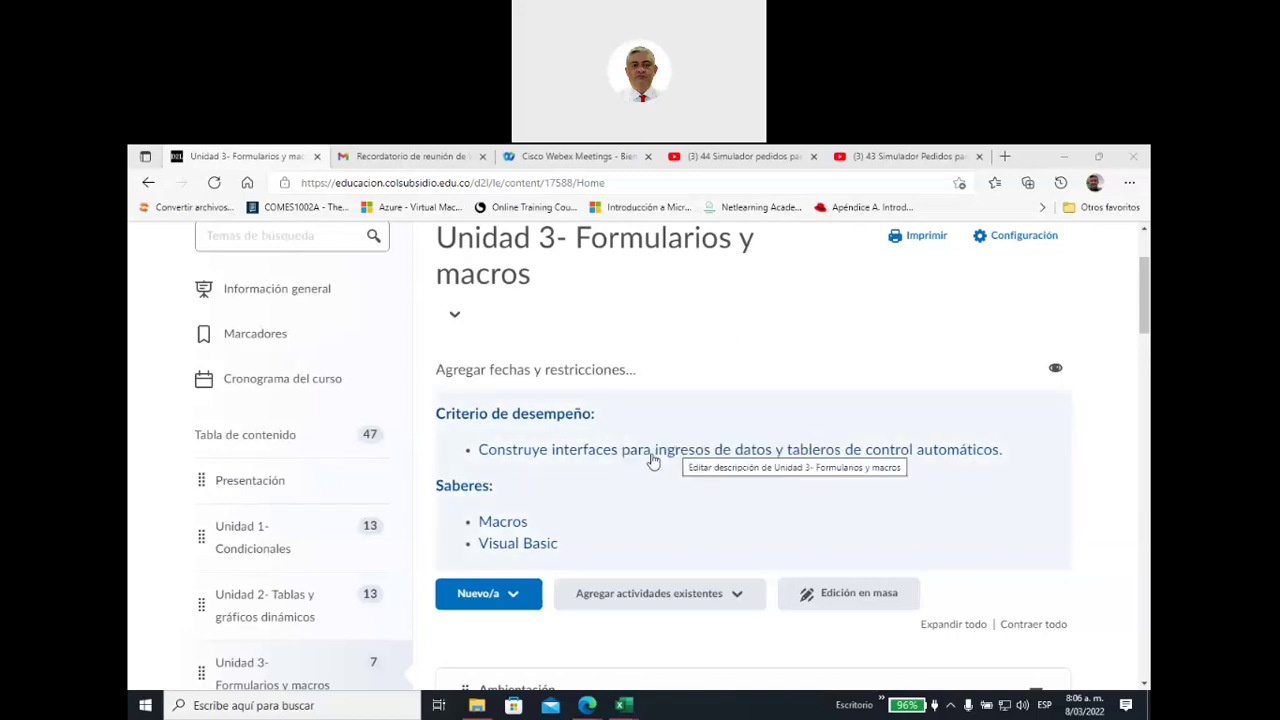
Scroll the Unidad 3 page down to Demostración and its 'Evaluación de cierre- Unidad 3' quiz
{"action": "scroll", "coordinate": [655, 462], "scroll_direction": "down", "scroll_amount": 5}
{"action": "scroll", "coordinate": [652, 461], "scroll_direction": "down", "scroll_amount": 2}
{"action": "scroll", "coordinate": [652, 461], "scroll_direction": "down", "scroll_amount": 2}
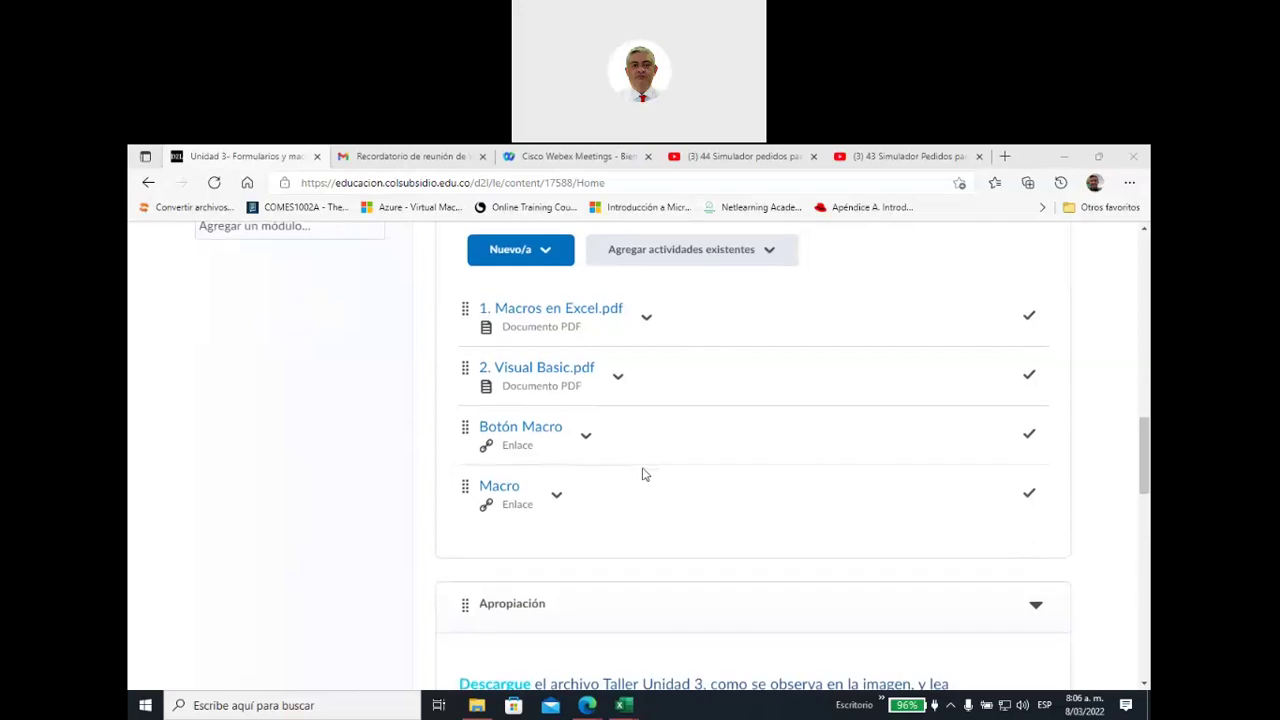
{"action": "scroll", "coordinate": [643, 475], "scroll_direction": "down", "scroll_amount": 1}
{"action": "scroll", "coordinate": [643, 475], "scroll_direction": "down", "scroll_amount": 2}
{"action": "scroll", "coordinate": [643, 475], "scroll_direction": "down", "scroll_amount": 2}
{"action": "scroll", "coordinate": [643, 475], "scroll_direction": "down", "scroll_amount": 3}
{"action": "scroll", "coordinate": [643, 477], "scroll_direction": "down", "scroll_amount": 1}
{"action": "scroll", "coordinate": [643, 477], "scroll_direction": "up", "scroll_amount": 1}
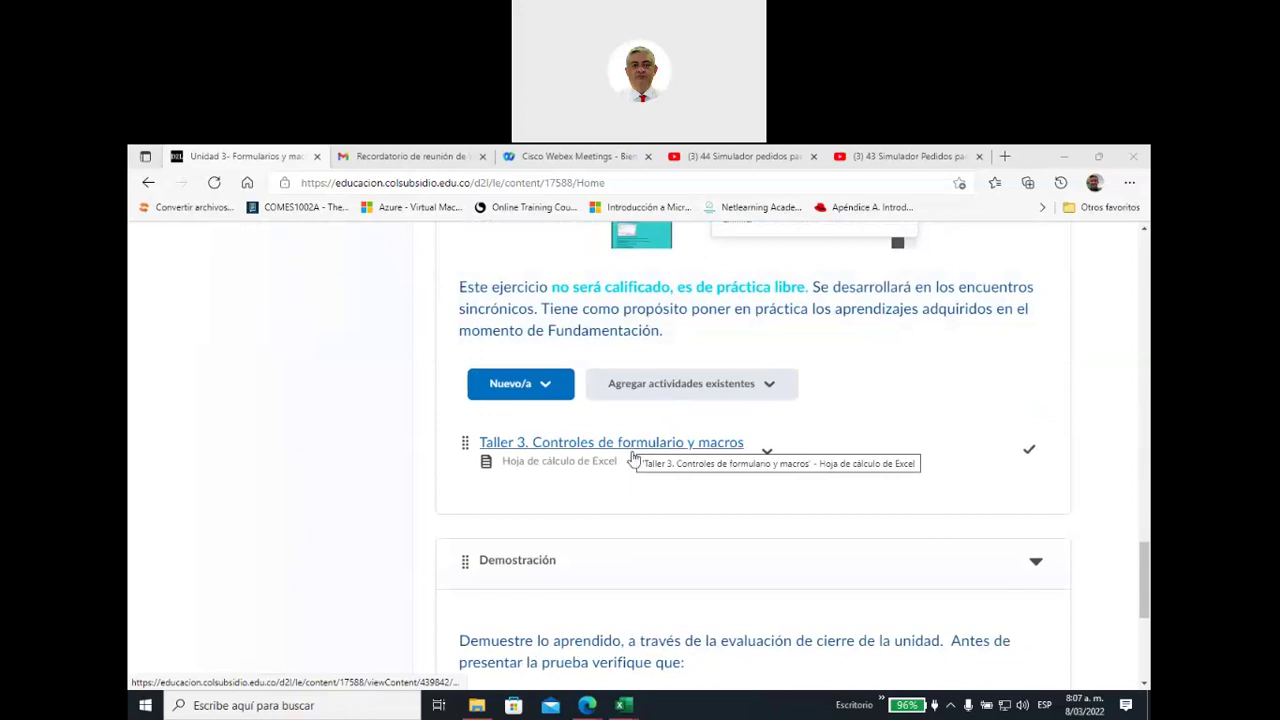
{"action": "scroll", "coordinate": [632, 477], "scroll_direction": "down", "scroll_amount": 1}
{"action": "scroll", "coordinate": [632, 477], "scroll_direction": "down", "scroll_amount": 1}
{"action": "scroll", "coordinate": [632, 477], "scroll_direction": "down", "scroll_amount": 1}
{"action": "scroll", "coordinate": [632, 477], "scroll_direction": "down", "scroll_amount": 1}
{"action": "scroll", "coordinate": [632, 477], "scroll_direction": "down", "scroll_amount": 1}
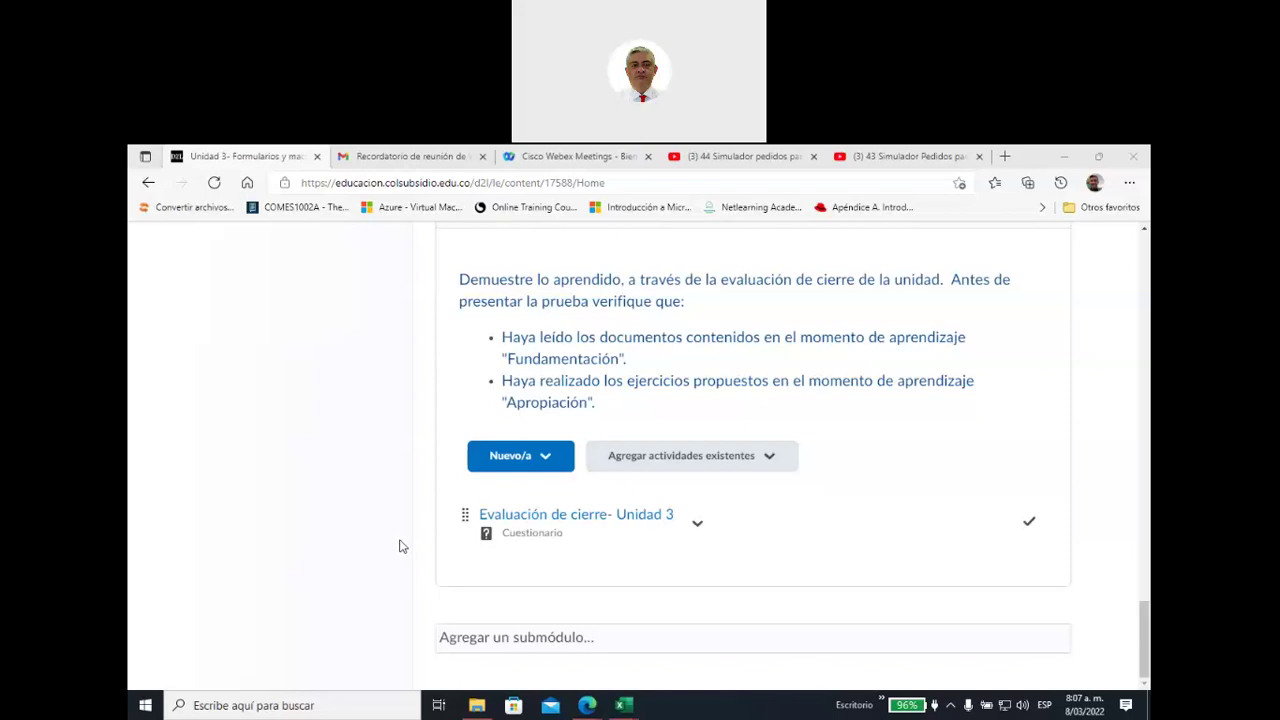
{"action": "scroll", "coordinate": [400, 545], "scroll_direction": "up", "scroll_amount": 2}
{"action": "scroll", "coordinate": [400, 545], "scroll_direction": "down", "scroll_amount": 1}
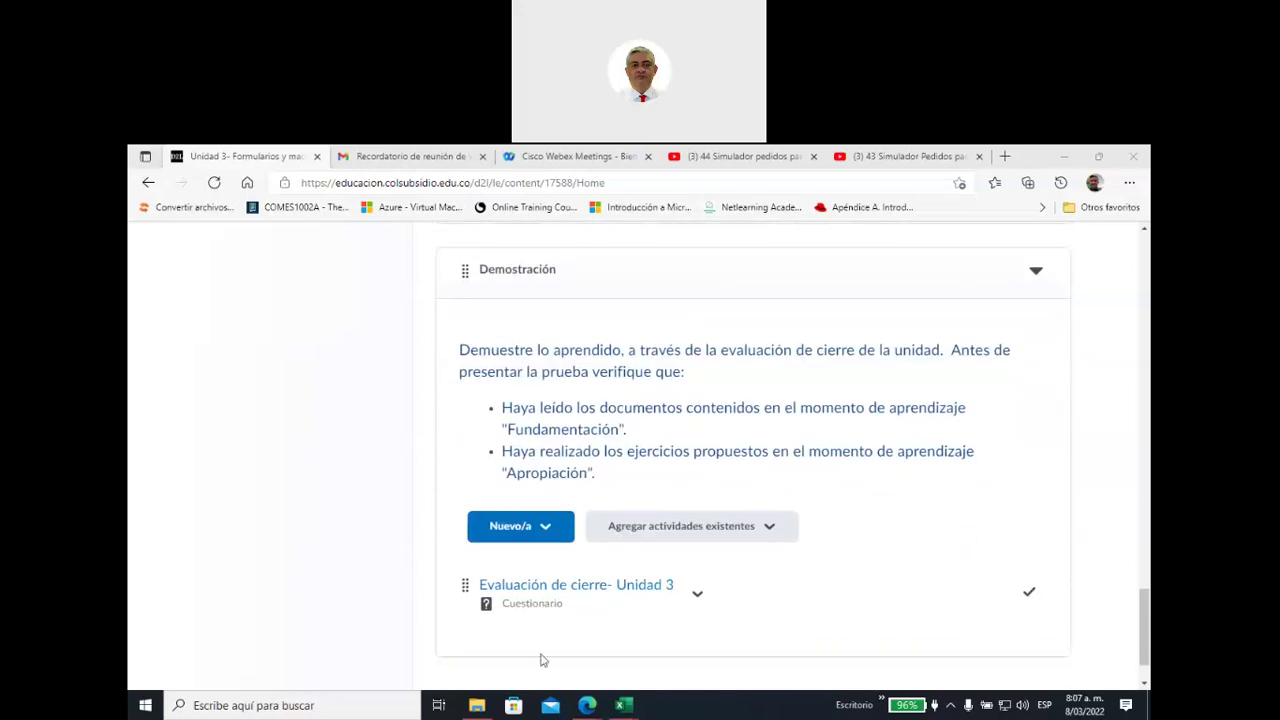
Bring the Taller 3 workbook forward, review its Instrucciones sheet, then go to the Simulador sheet
{"action": "mouse_move", "coordinate": [634, 712]}
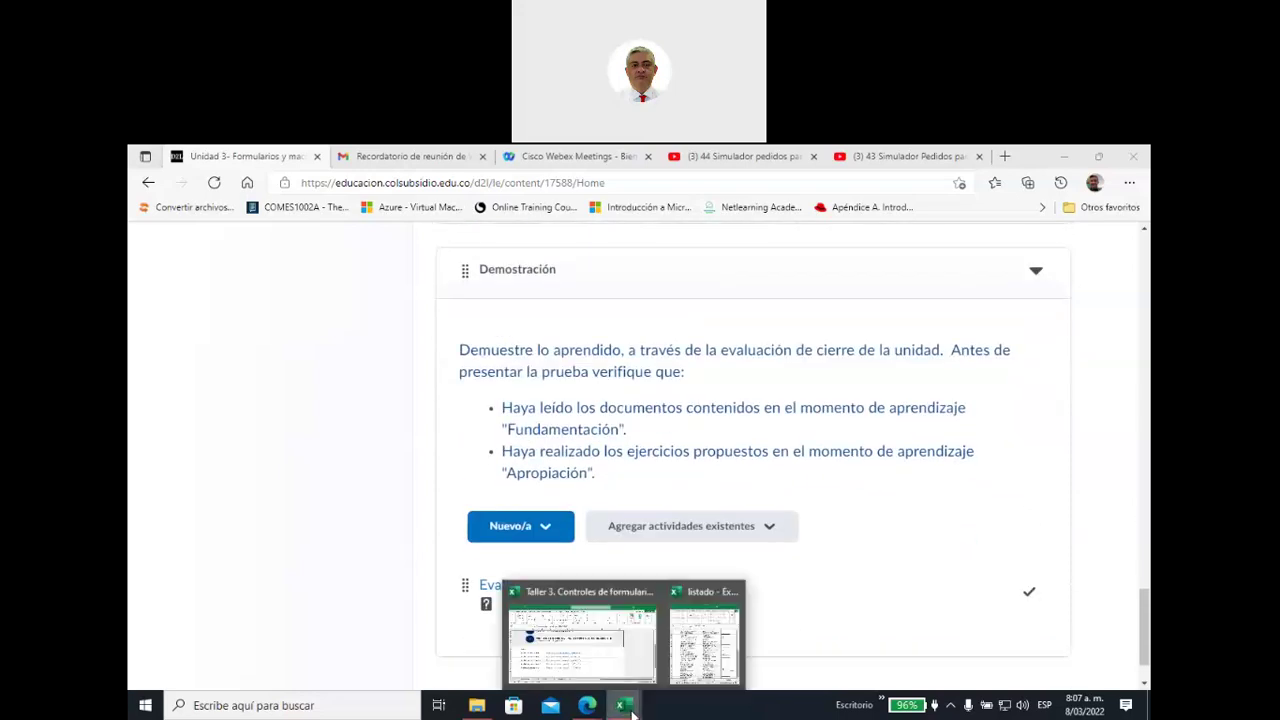
{"action": "left_click", "coordinate": [624, 652]}
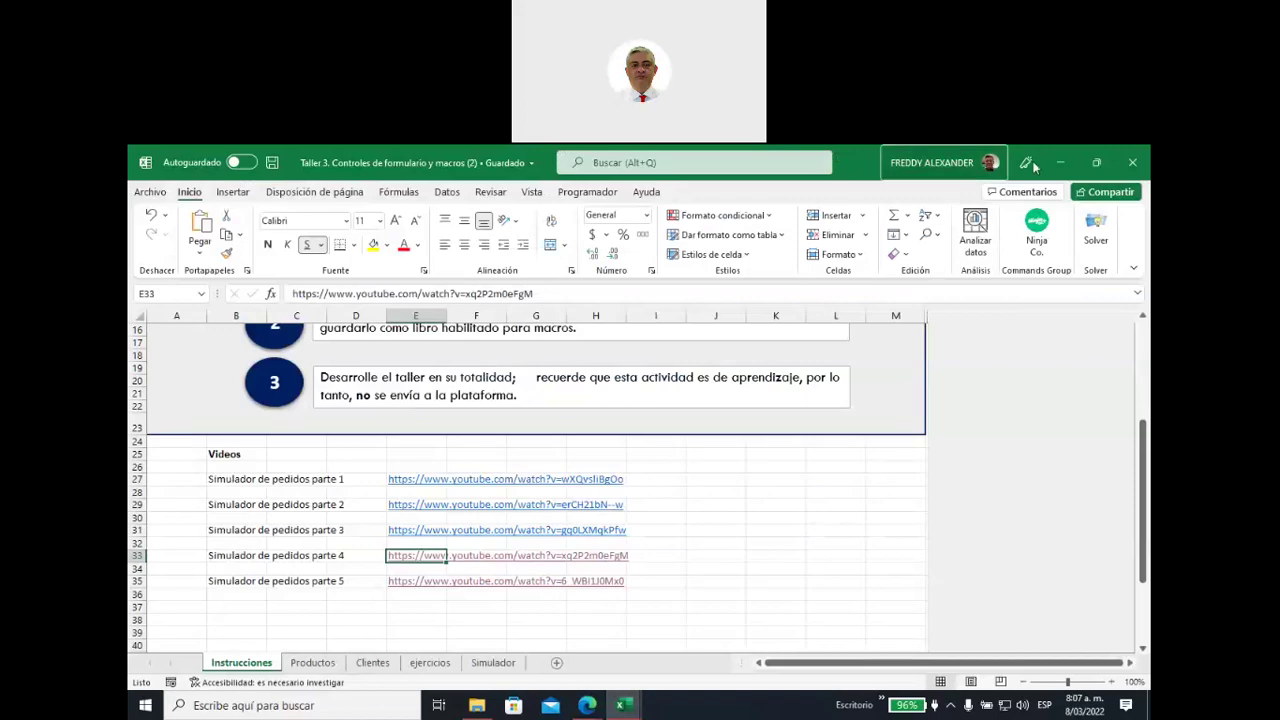
{"action": "scroll", "coordinate": [700, 508], "scroll_direction": "up", "scroll_amount": 3}
{"action": "scroll", "coordinate": [698, 508], "scroll_direction": "down", "scroll_amount": 3}
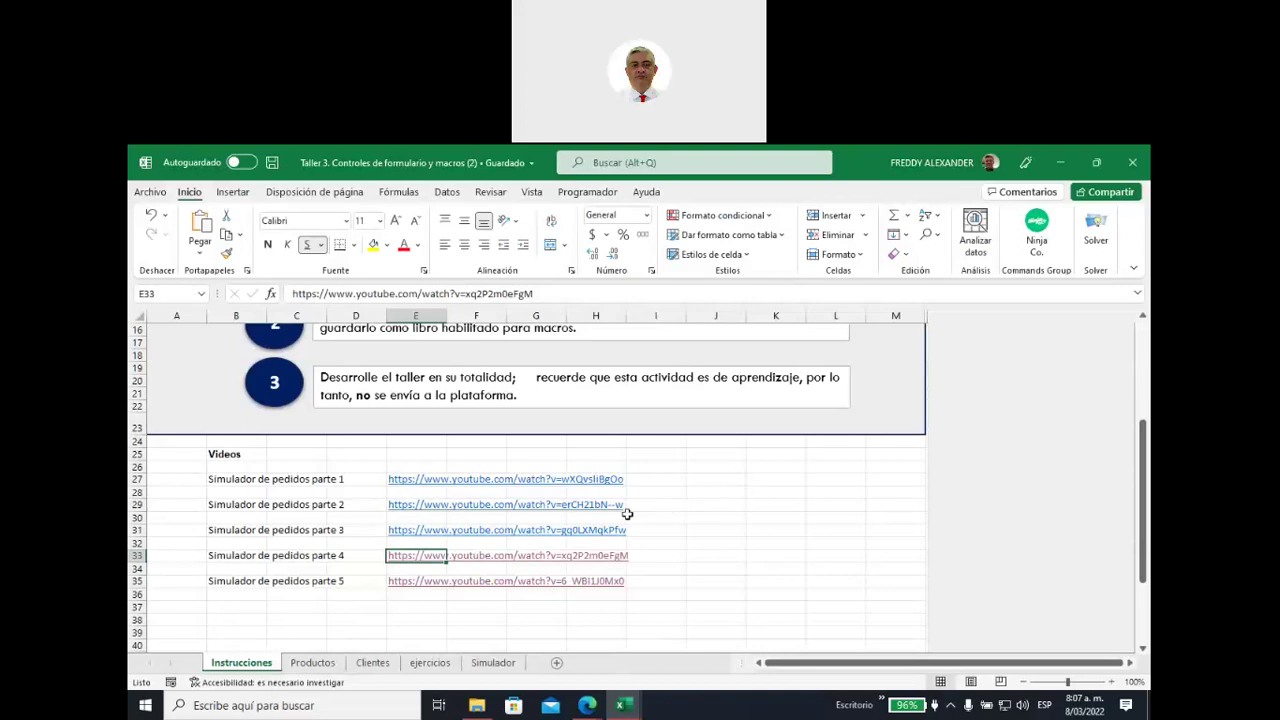
{"action": "scroll", "coordinate": [627, 514], "scroll_direction": "up", "scroll_amount": 2}
{"action": "scroll", "coordinate": [628, 514], "scroll_direction": "up", "scroll_amount": 2}
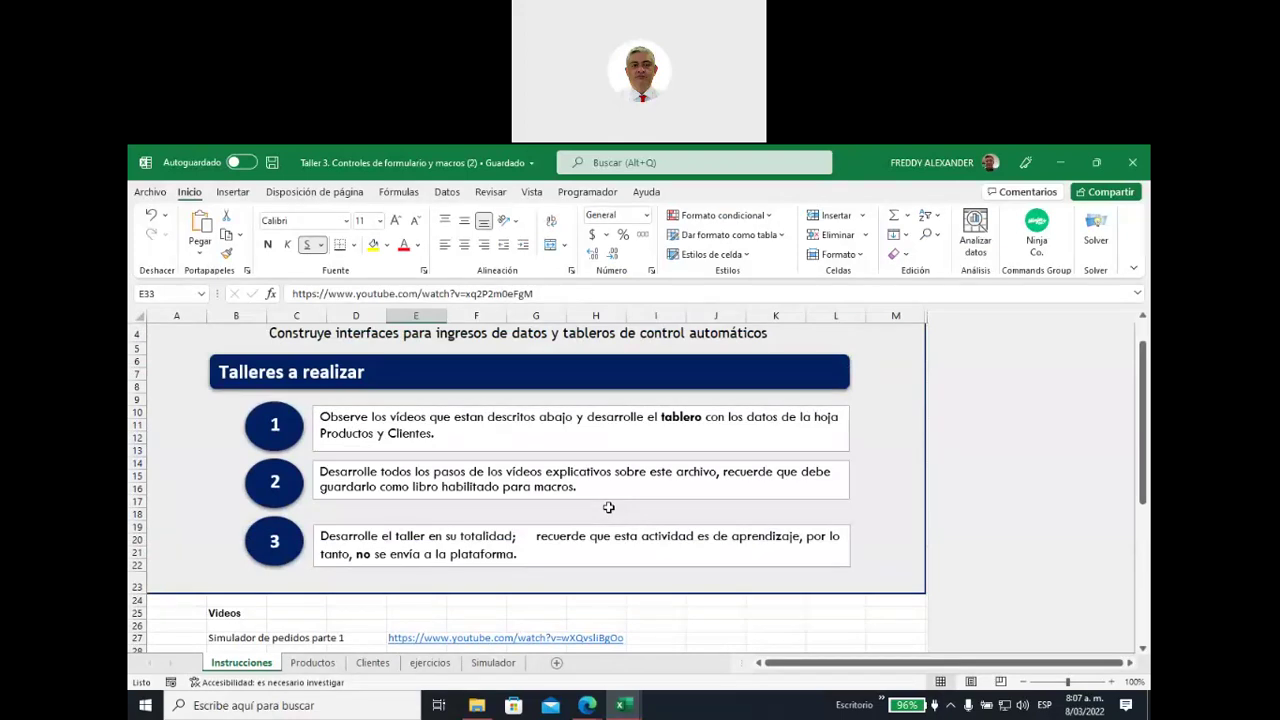
{"action": "scroll", "coordinate": [608, 507], "scroll_direction": "down", "scroll_amount": 2}
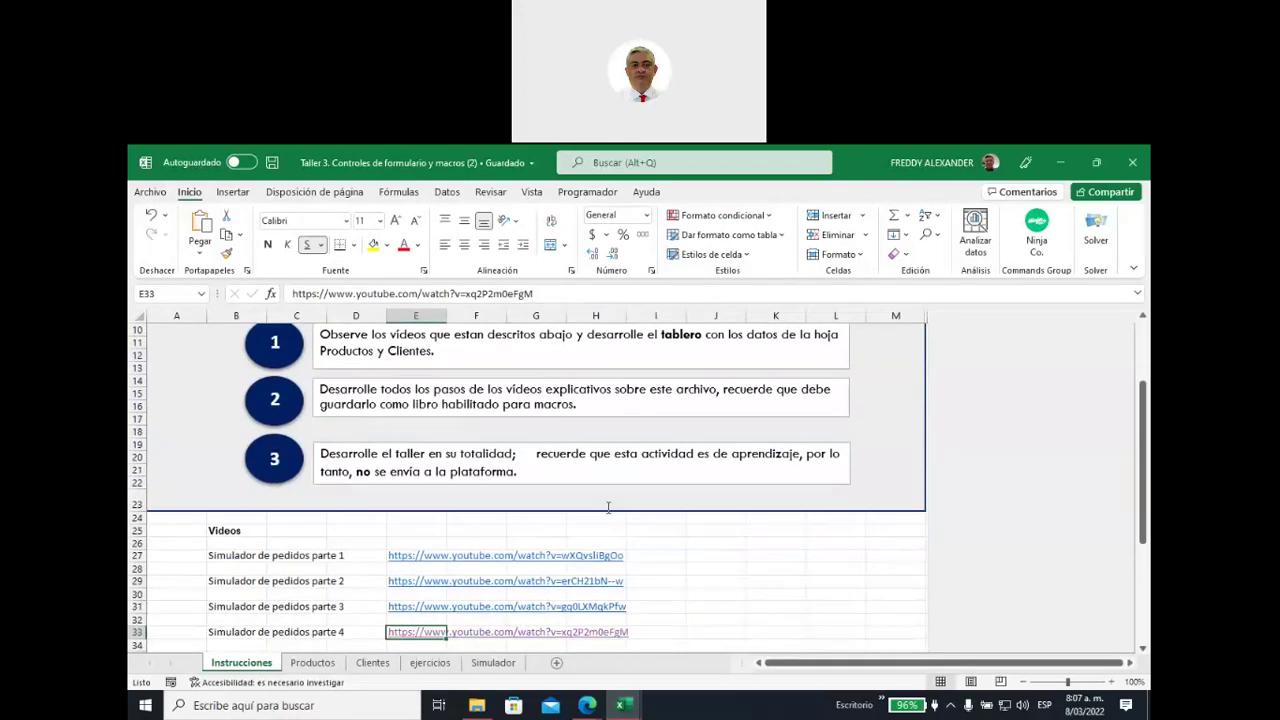
{"action": "scroll", "coordinate": [608, 507], "scroll_direction": "down", "scroll_amount": 1}
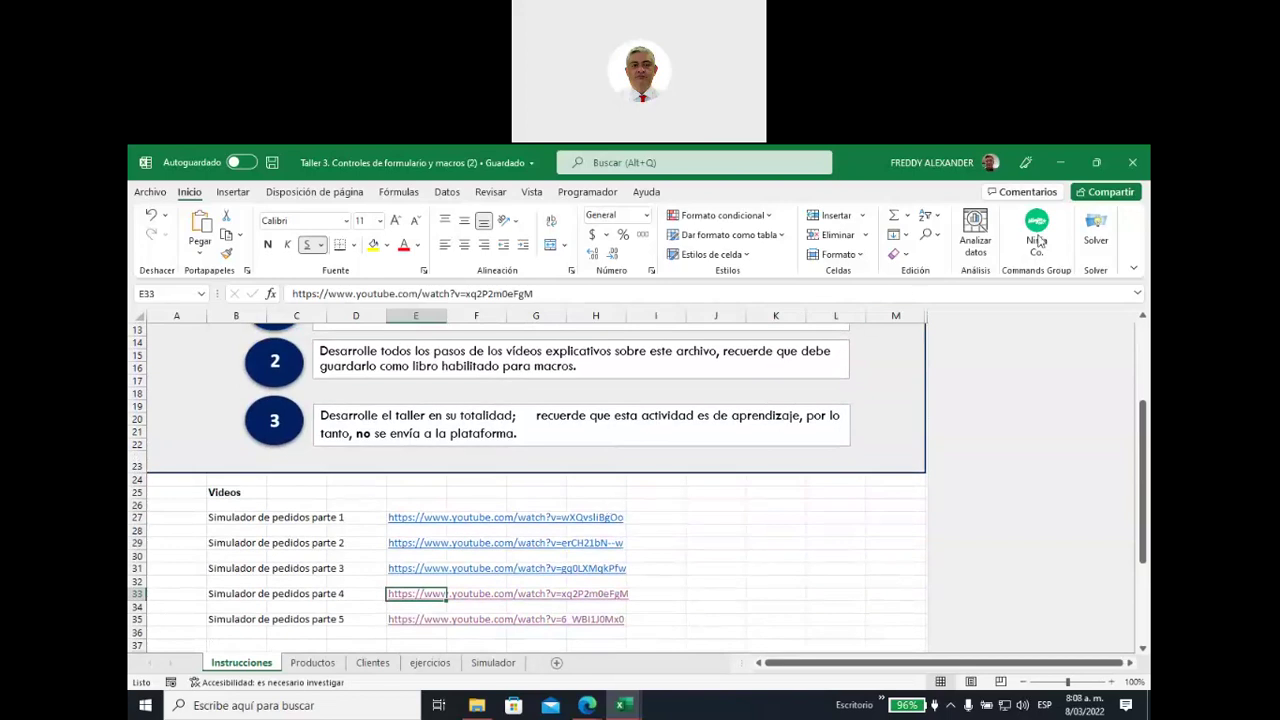
{"action": "left_click", "coordinate": [617, 620]}
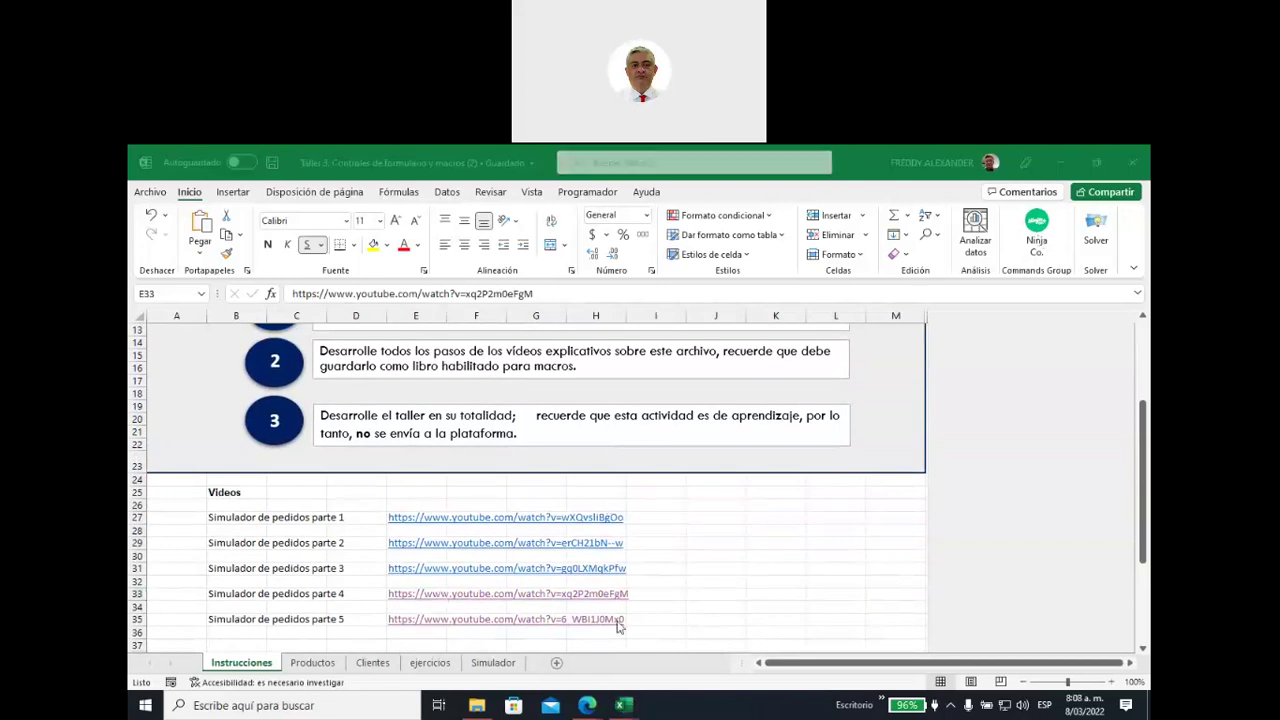
{"action": "left_click", "coordinate": [486, 665]}
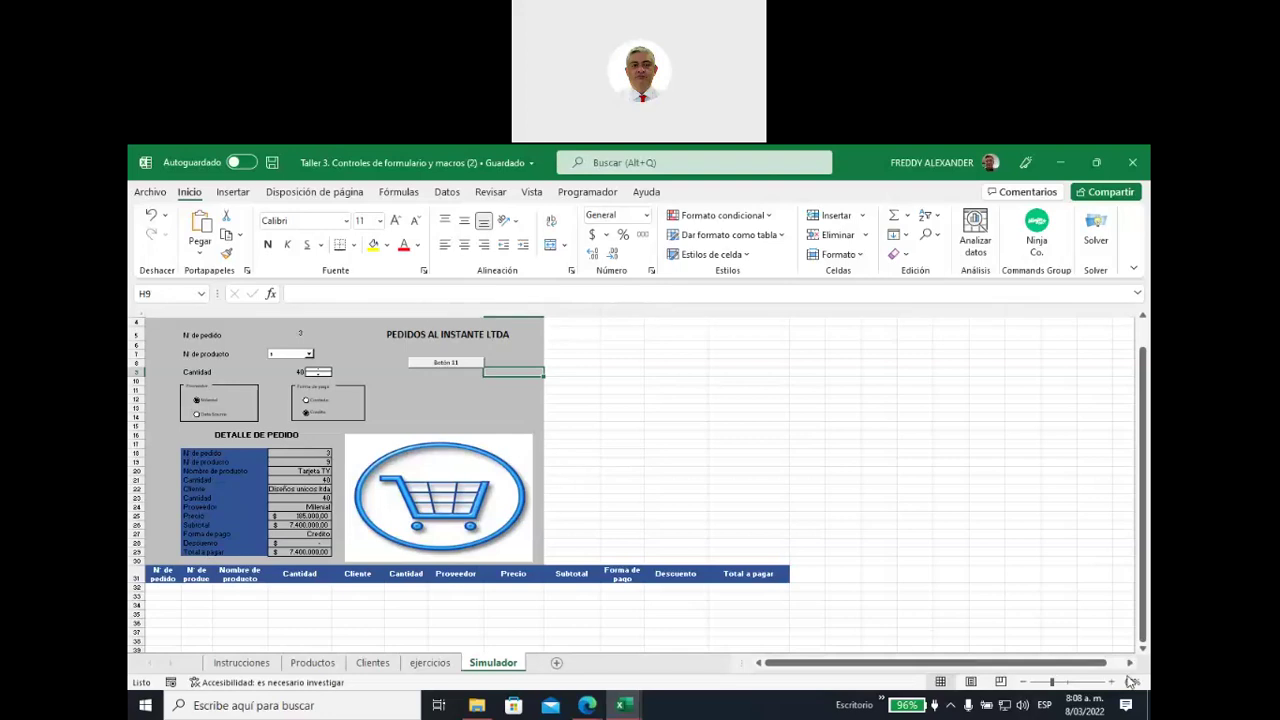
Zoom the PEDIDOS AL INSTANTE order form to 120% and return to the top of the sheet
{"action": "left_click", "coordinate": [1112, 682]}
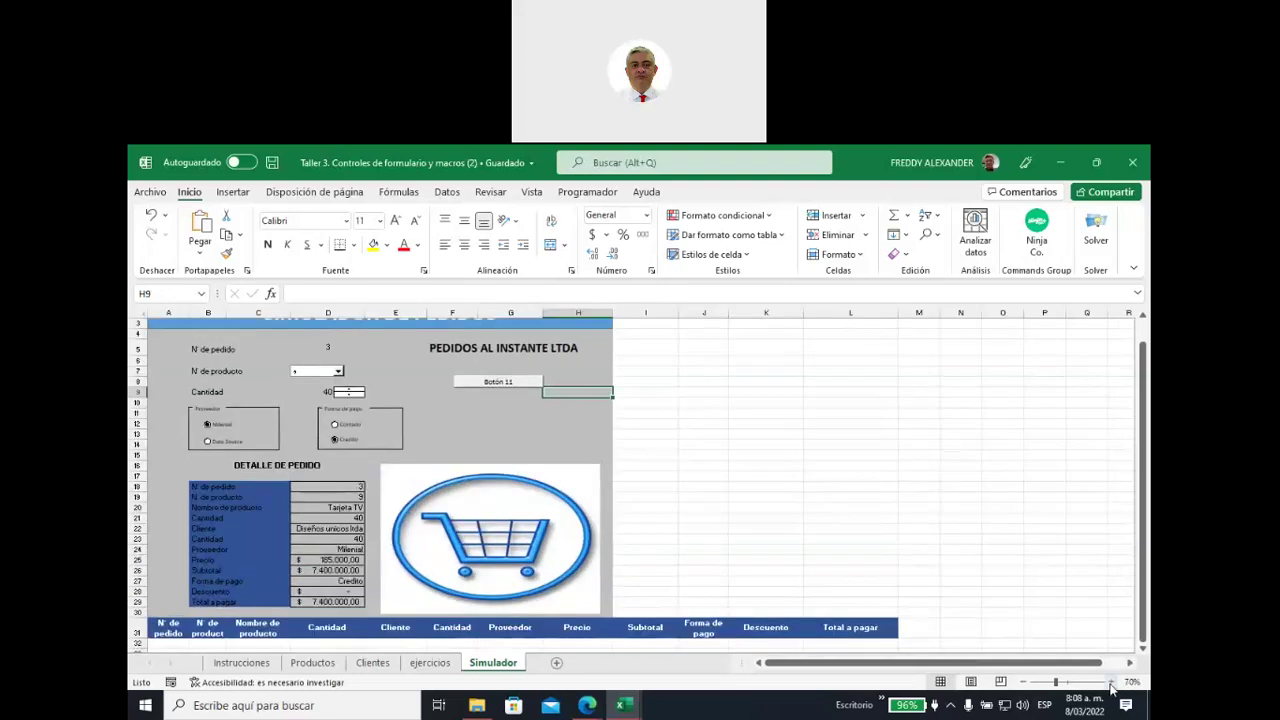
{"action": "scroll", "coordinate": [698, 479], "scroll_direction": "up", "scroll_amount": 1}
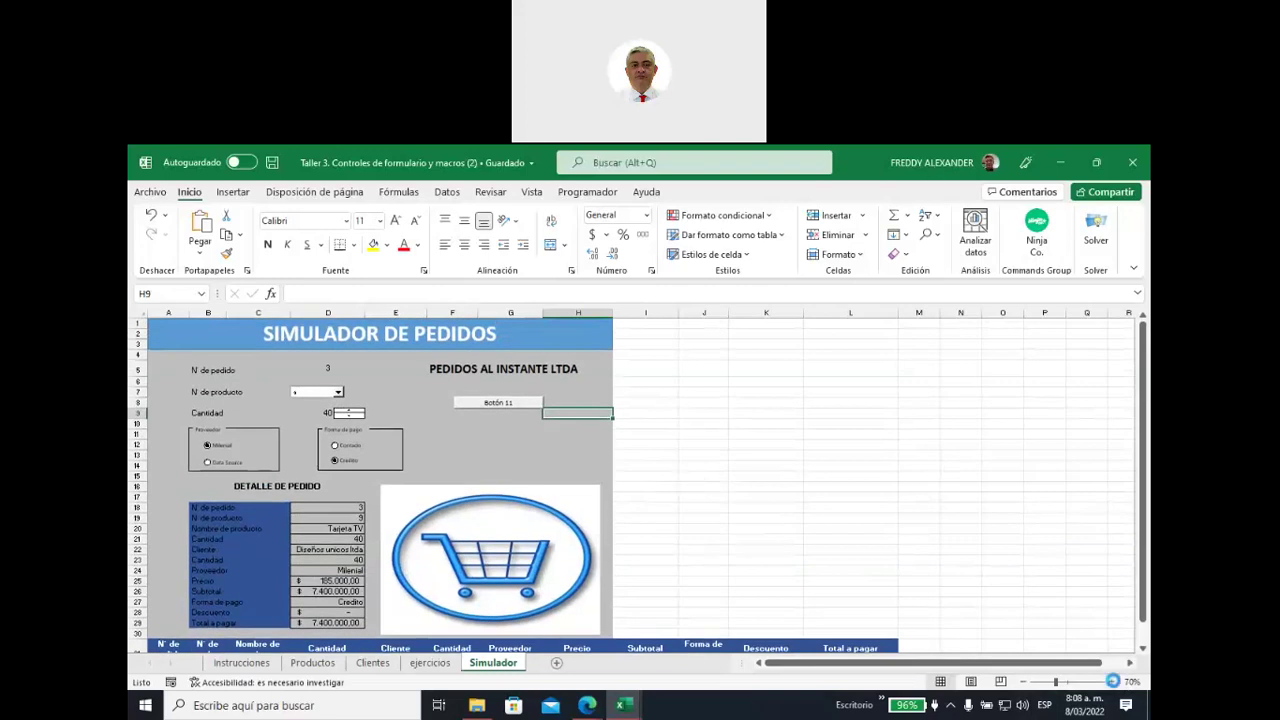
{"action": "left_click", "coordinate": [1112, 682]}
{"action": "left_click", "coordinate": [1112, 682]}
{"action": "left_click", "coordinate": [1112, 682]}
{"action": "left_click", "coordinate": [1112, 682]}
{"action": "left_click", "coordinate": [1112, 682]}
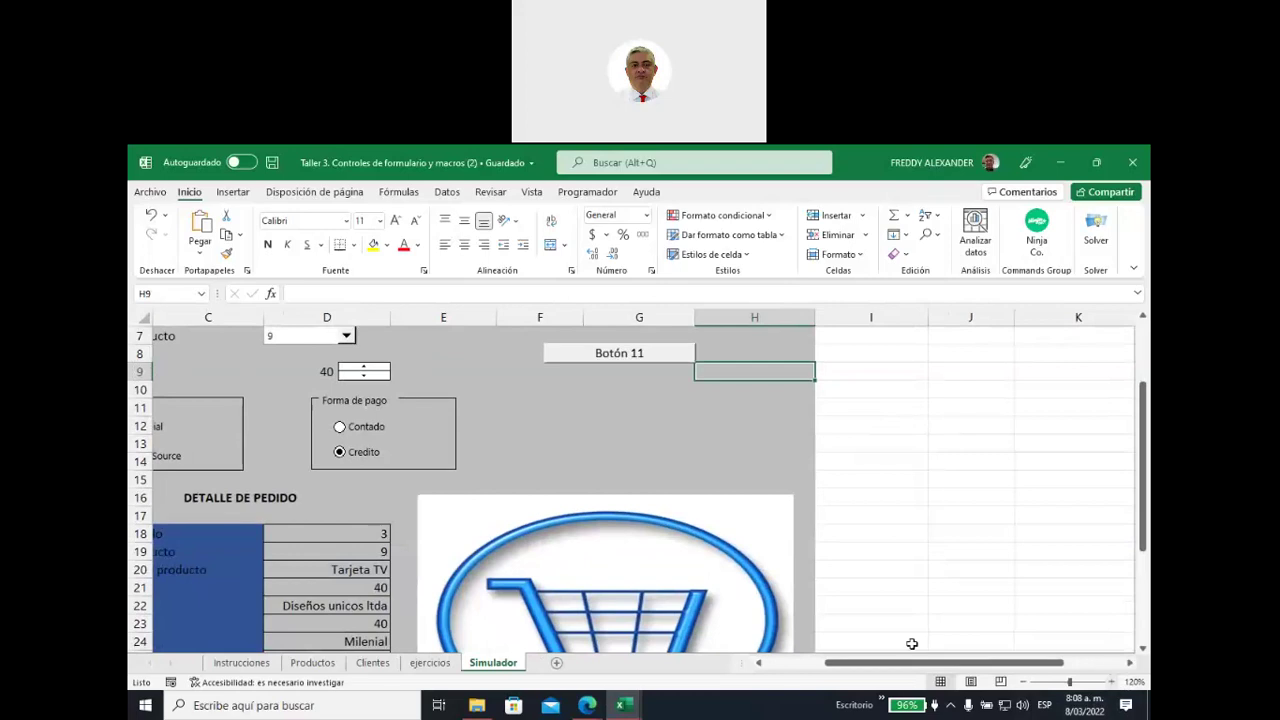
{"action": "left_click_drag", "start_coordinate": [856, 670], "coordinate": [796, 668]}
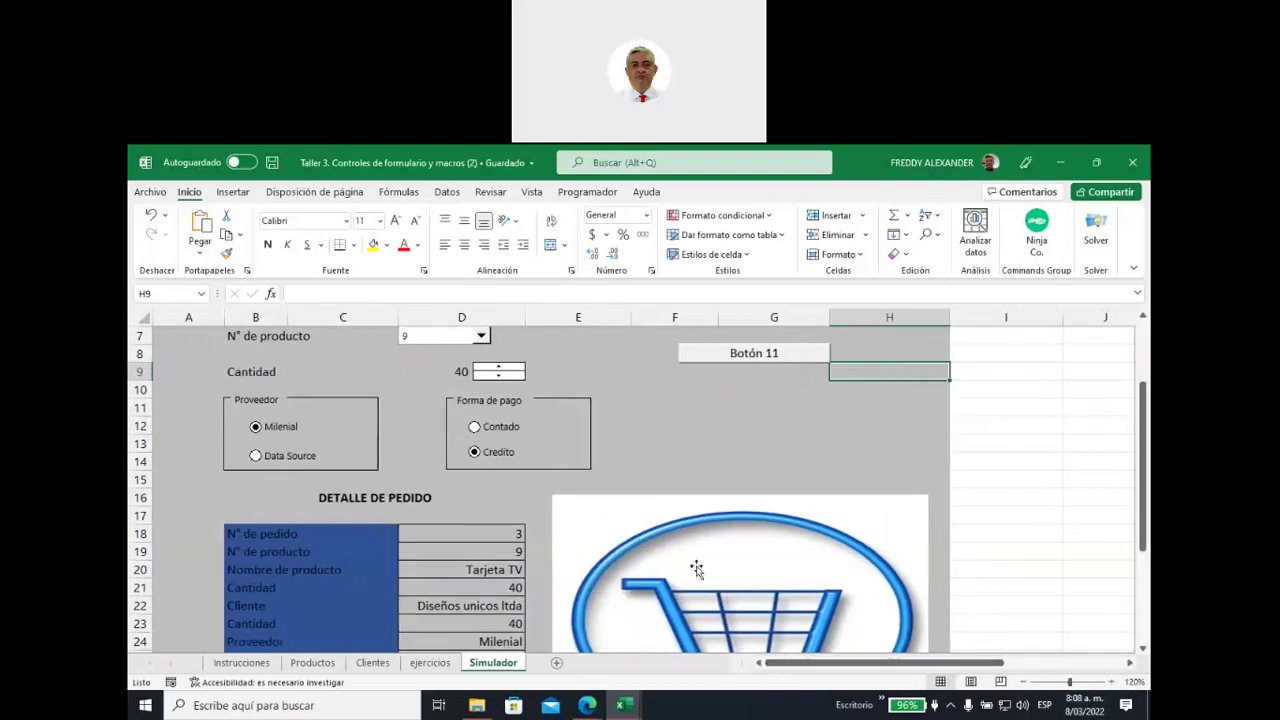
{"action": "scroll", "coordinate": [691, 557], "scroll_direction": "up", "scroll_amount": 2}
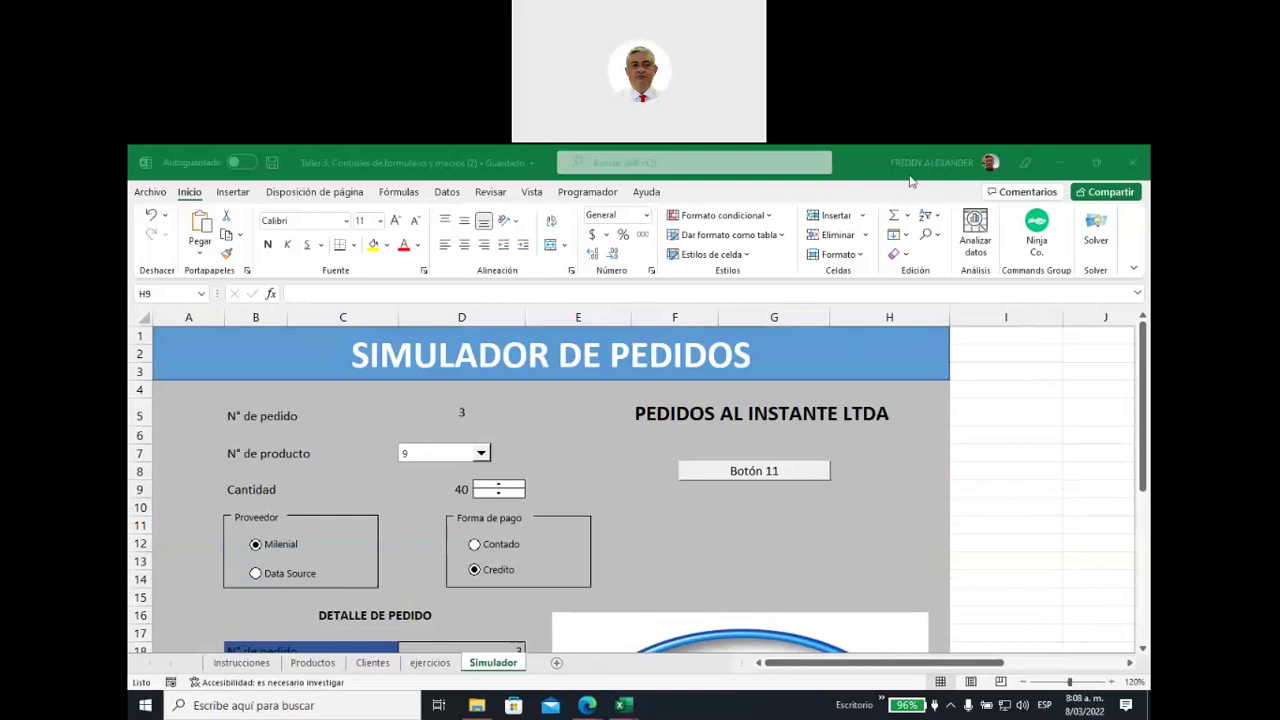
{"action": "mouse_move", "coordinate": [622, 356]}
{"action": "left_mouse_down"}
{"action": "mouse_move", "coordinate": [402, 428]}
{"action": "mouse_move", "coordinate": [500, 414]}
{"action": "left_mouse_up"}
{"action": "mouse_move", "coordinate": [604, 407]}
{"action": "left_mouse_down"}
{"action": "mouse_move", "coordinate": [508, 447]}
{"action": "mouse_move", "coordinate": [530, 458]}
{"action": "left_mouse_up"}
{"action": "left_click_drag", "start_coordinate": [390, 465], "coordinate": [416, 459]}
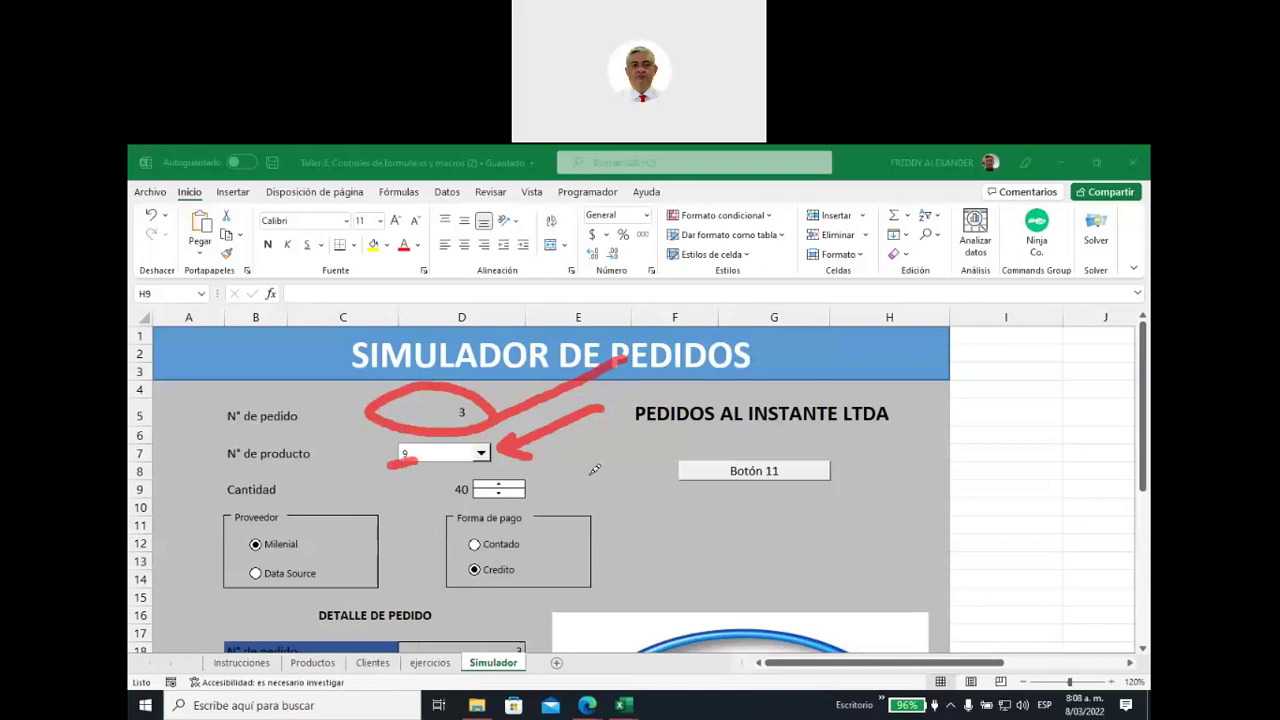
{"action": "mouse_move", "coordinate": [610, 451]}
{"action": "left_mouse_down"}
{"action": "mouse_move", "coordinate": [543, 481]}
{"action": "mouse_move", "coordinate": [568, 496]}
{"action": "left_mouse_up"}
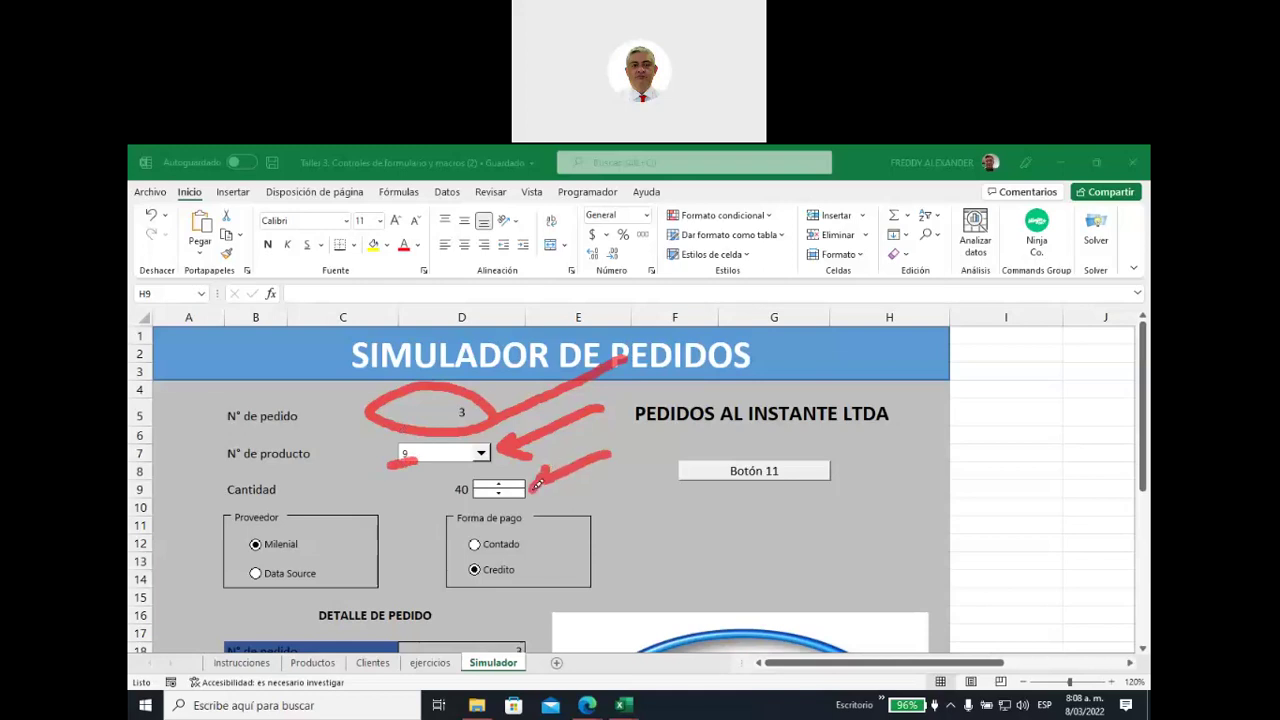
{"action": "mouse_move", "coordinate": [374, 492]}
{"action": "left_mouse_down"}
{"action": "mouse_move", "coordinate": [442, 490]}
{"action": "mouse_move", "coordinate": [426, 506]}
{"action": "left_mouse_up"}
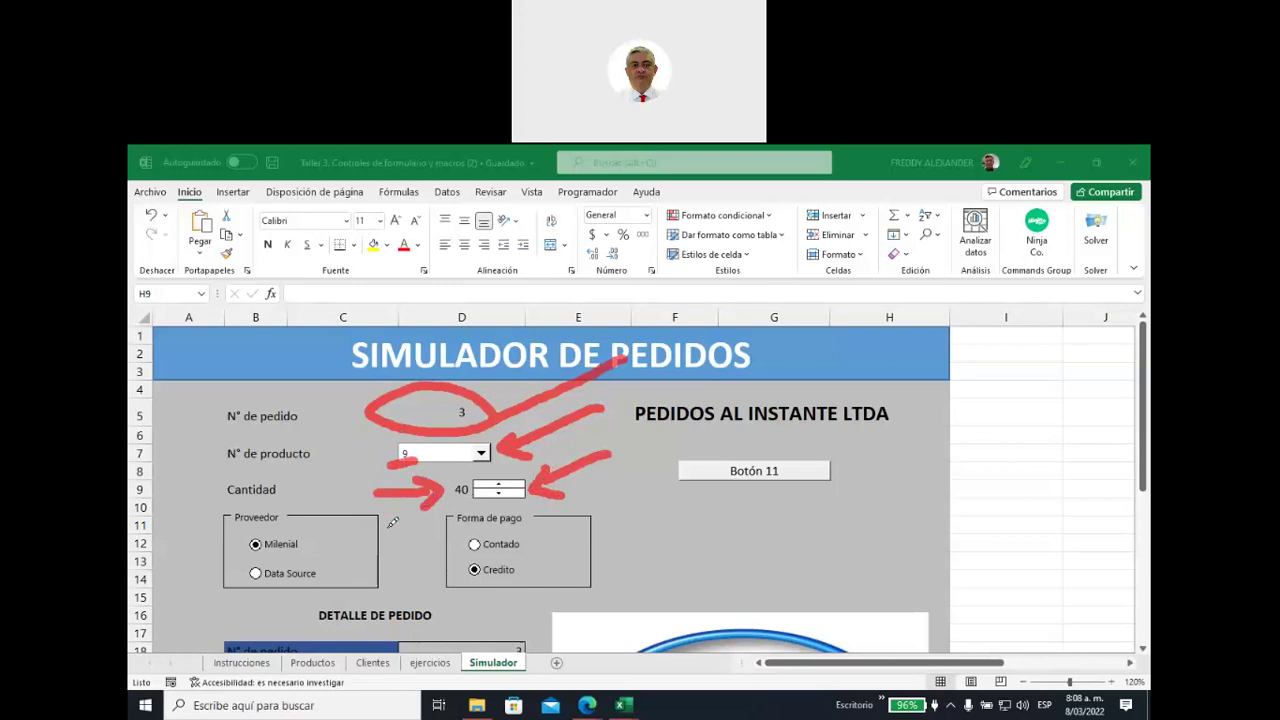
{"action": "mouse_move", "coordinate": [343, 446]}
{"action": "left_mouse_down"}
{"action": "mouse_move", "coordinate": [282, 514]}
{"action": "mouse_move", "coordinate": [306, 505]}
{"action": "left_mouse_up"}
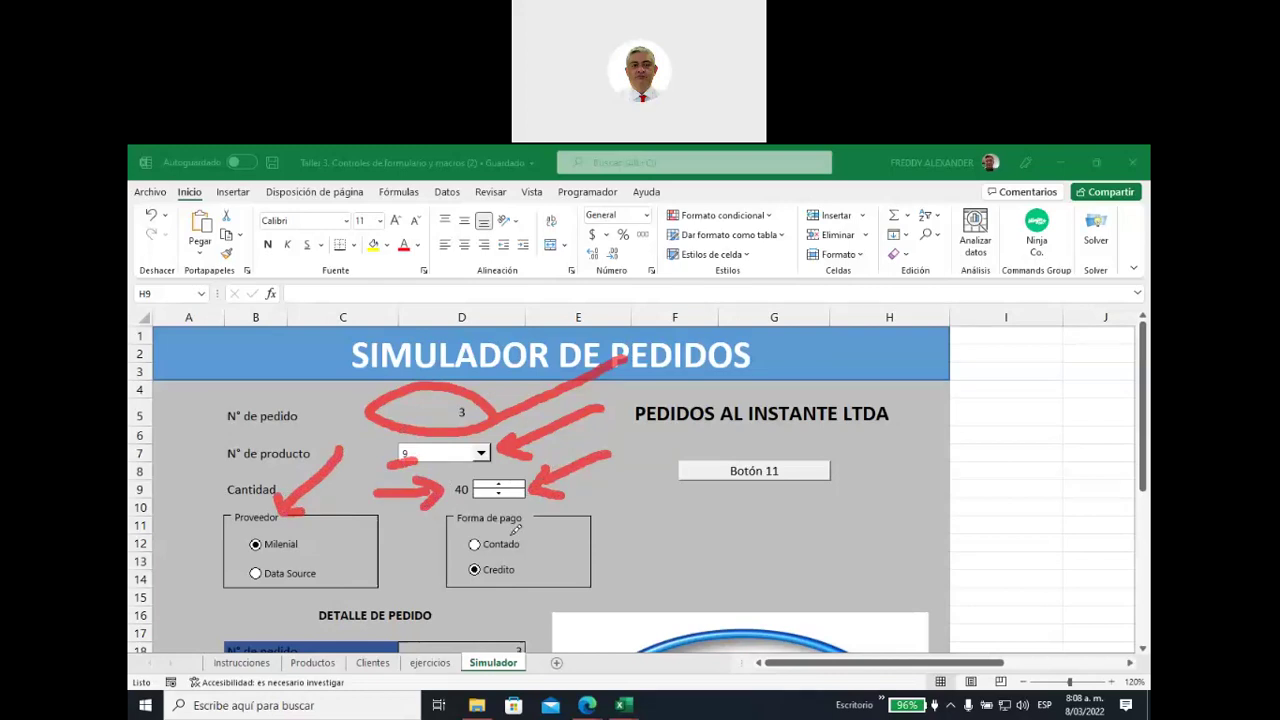
{"action": "left_click_drag", "start_coordinate": [458, 523], "coordinate": [524, 524]}
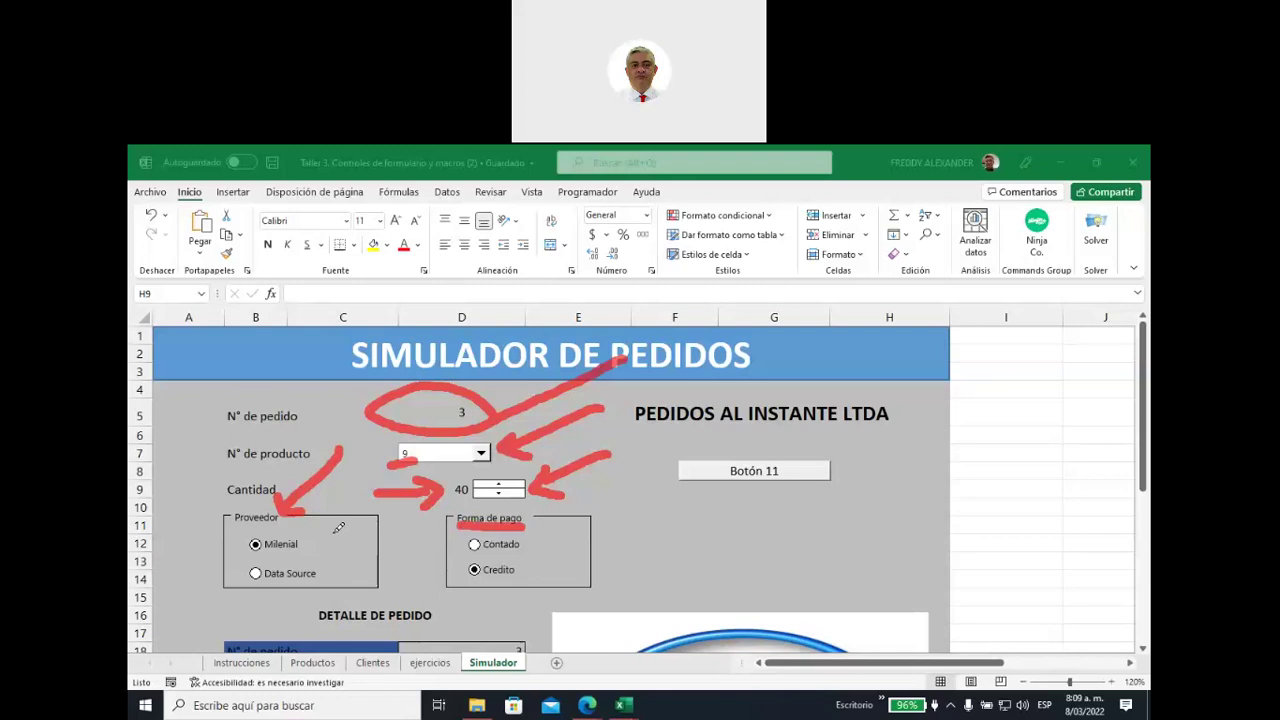
{"action": "left_click_drag", "start_coordinate": [310, 527], "coordinate": [336, 584]}
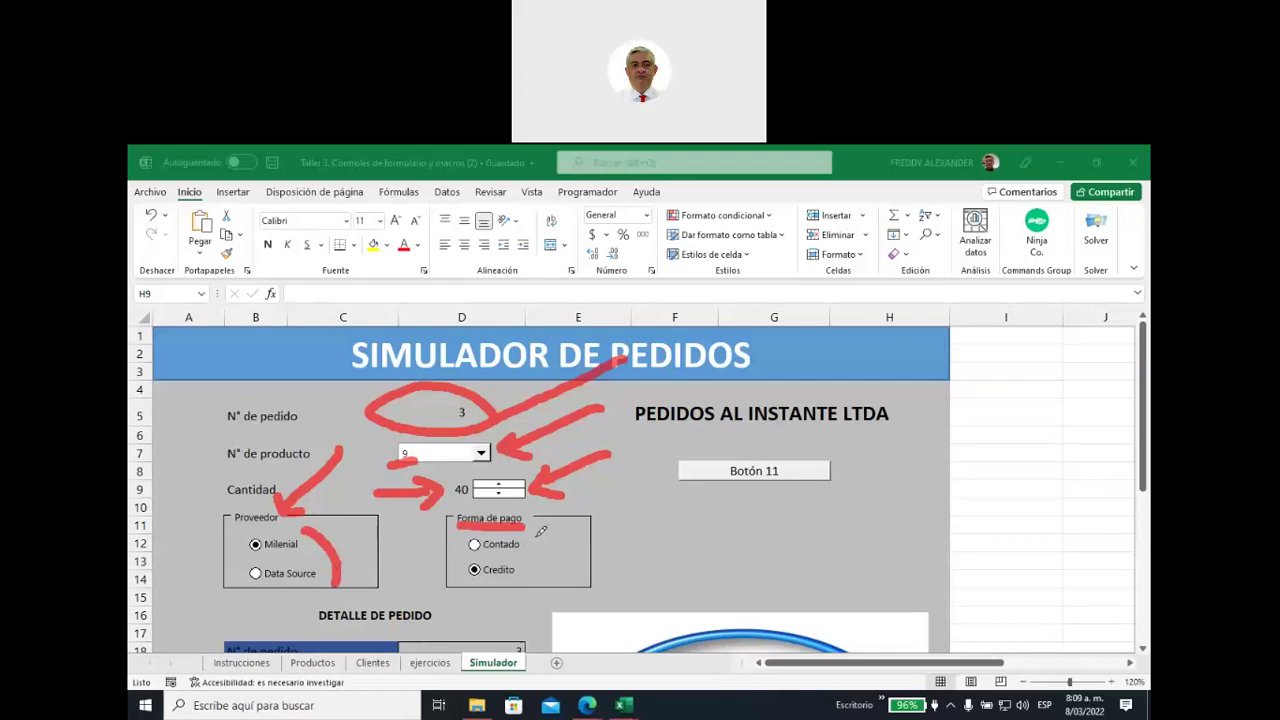
{"action": "left_click_drag", "start_coordinate": [533, 531], "coordinate": [547, 566]}
{"action": "left_click_drag", "start_coordinate": [620, 519], "coordinate": [897, 472]}
{"action": "left_click_drag", "start_coordinate": [790, 515], "coordinate": [665, 498]}
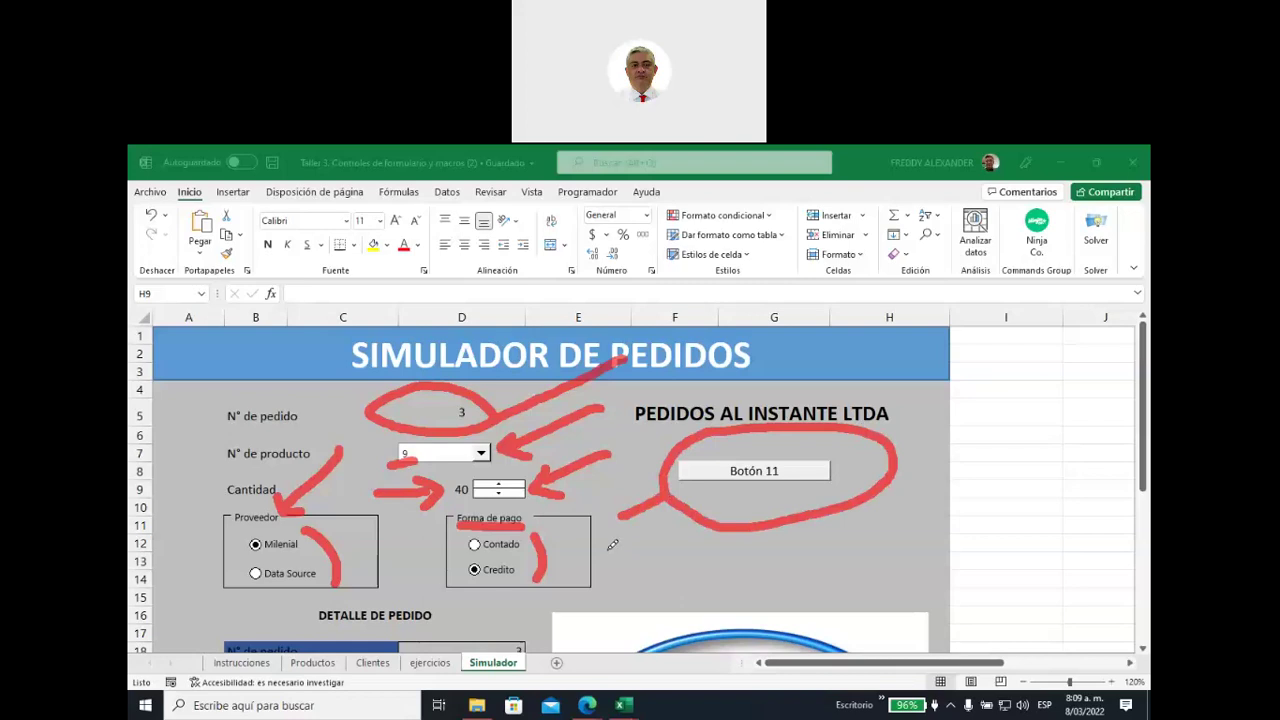
{"action": "left_click_drag", "start_coordinate": [630, 199], "coordinate": [633, 196]}
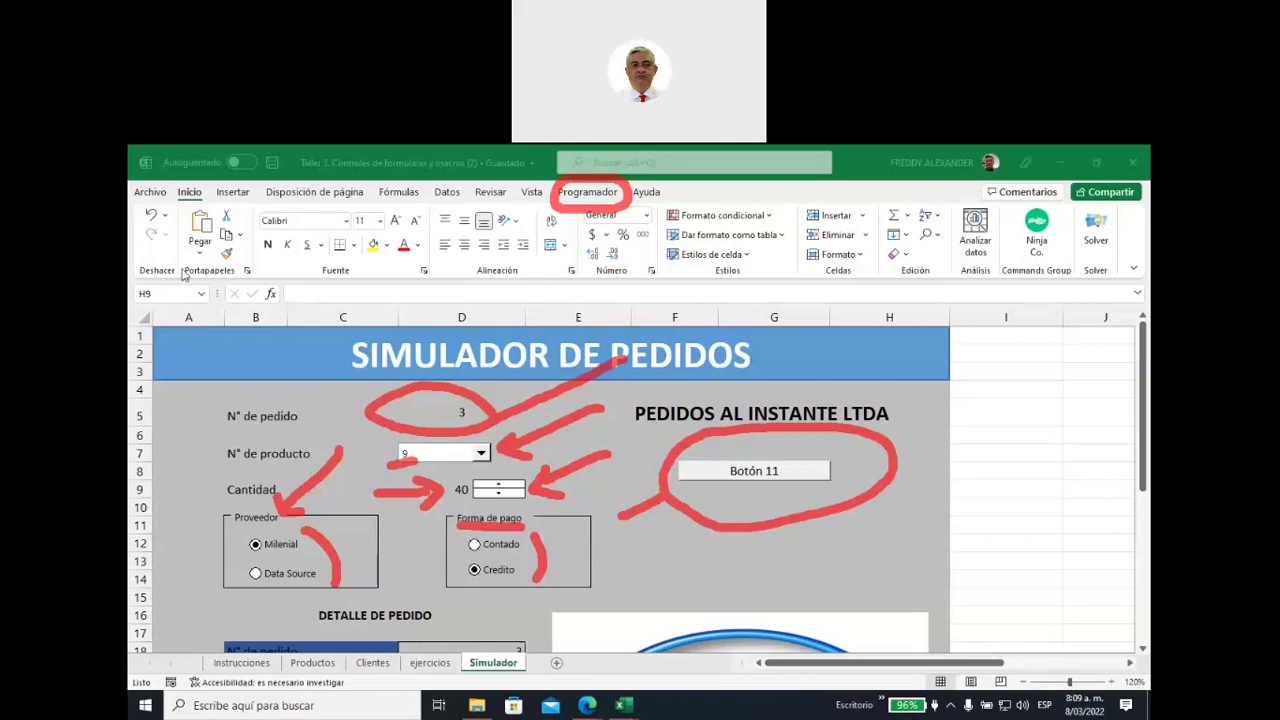
{"action": "key", "text": "Escape"}
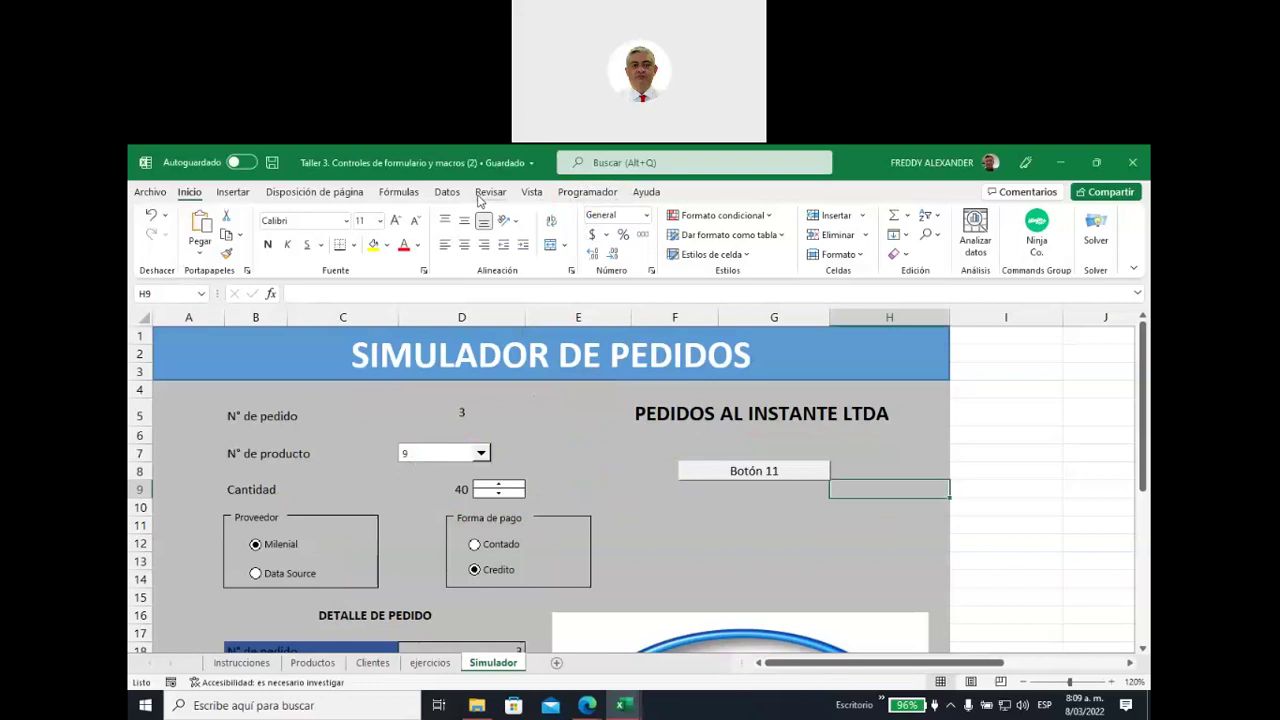
{"action": "right_click", "coordinate": [447, 202]}
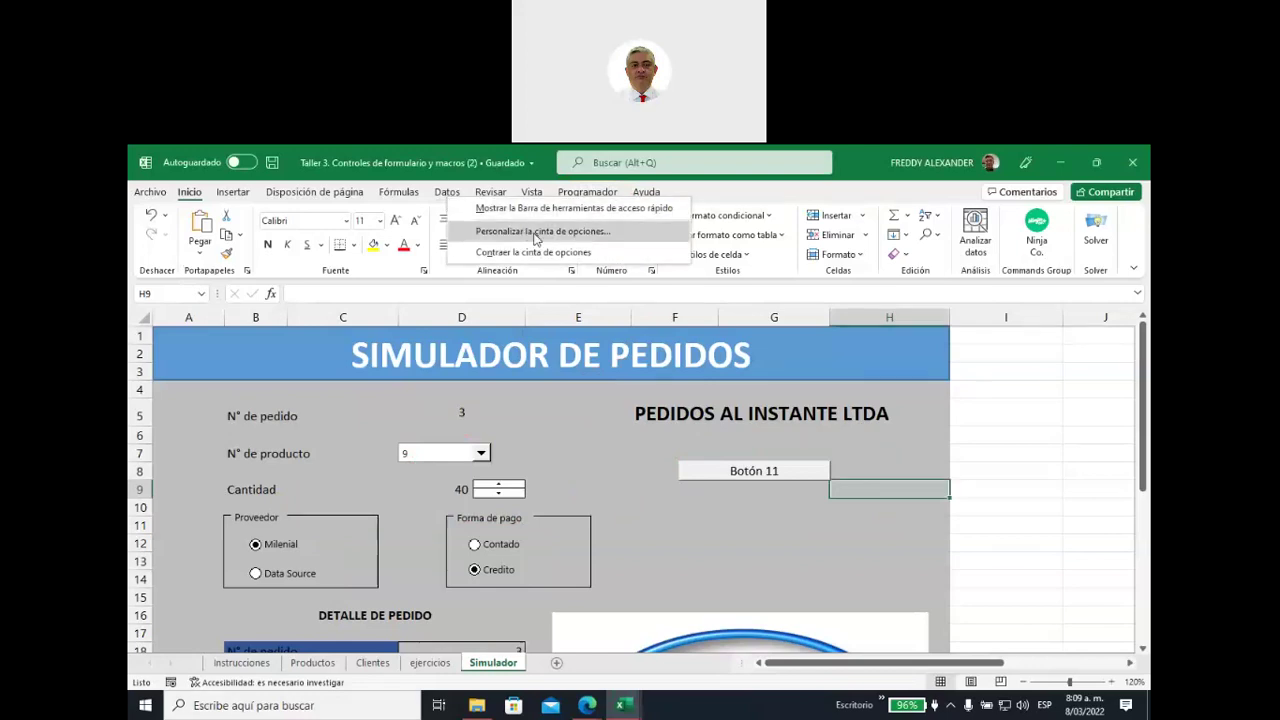
{"action": "key", "text": "Escape"}
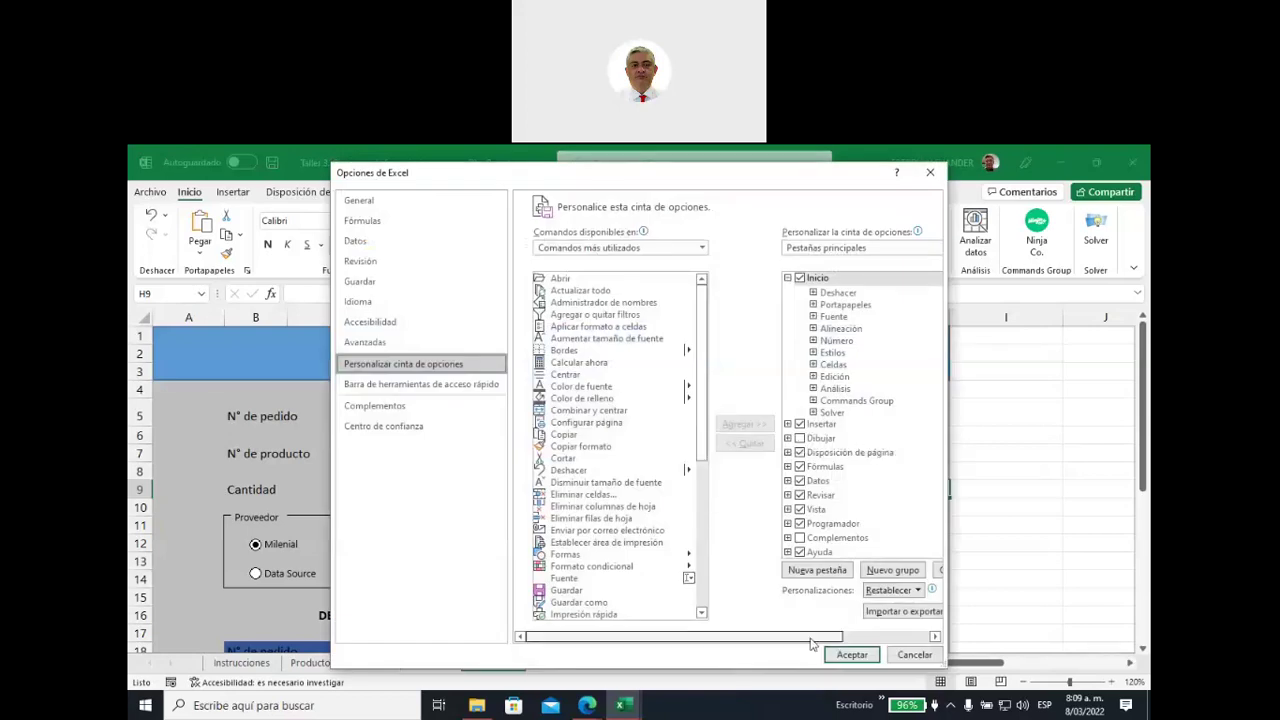
{"action": "left_click_drag", "start_coordinate": [780, 636], "coordinate": [875, 636]}
{"action": "scroll", "coordinate": [894, 453], "scroll_direction": "down", "scroll_amount": 2}
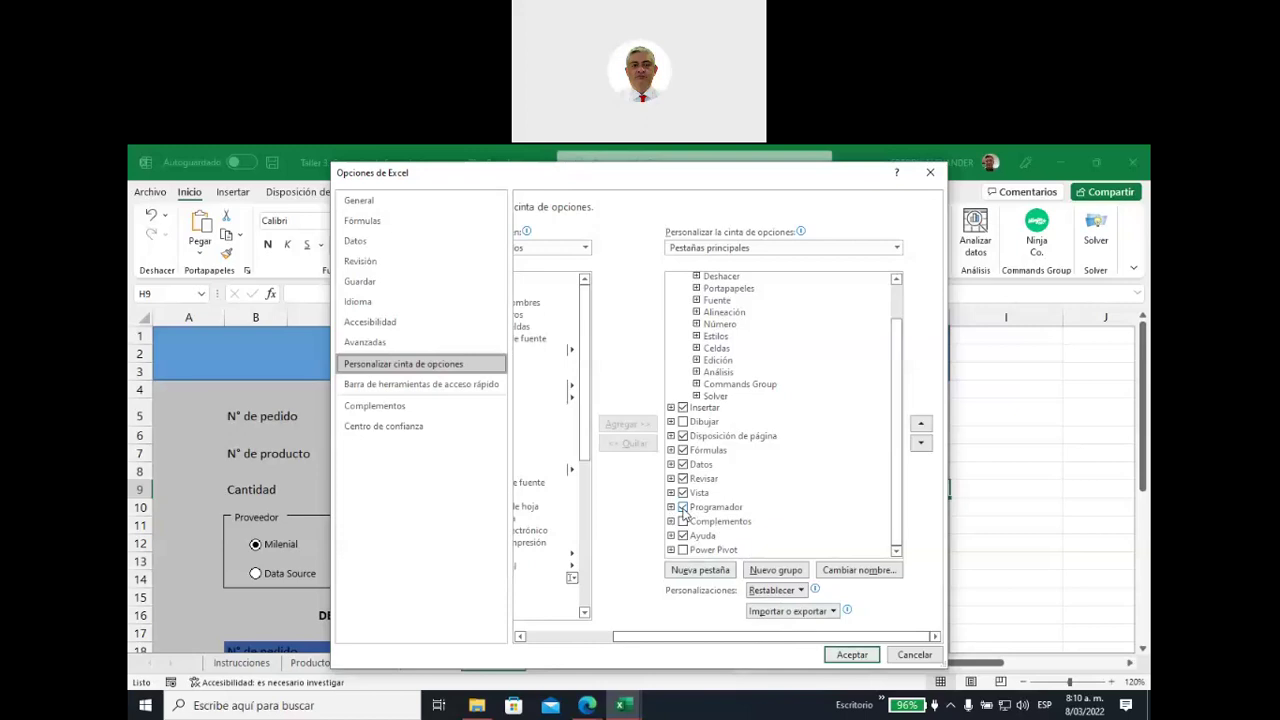
{"action": "left_click", "coordinate": [852, 654]}
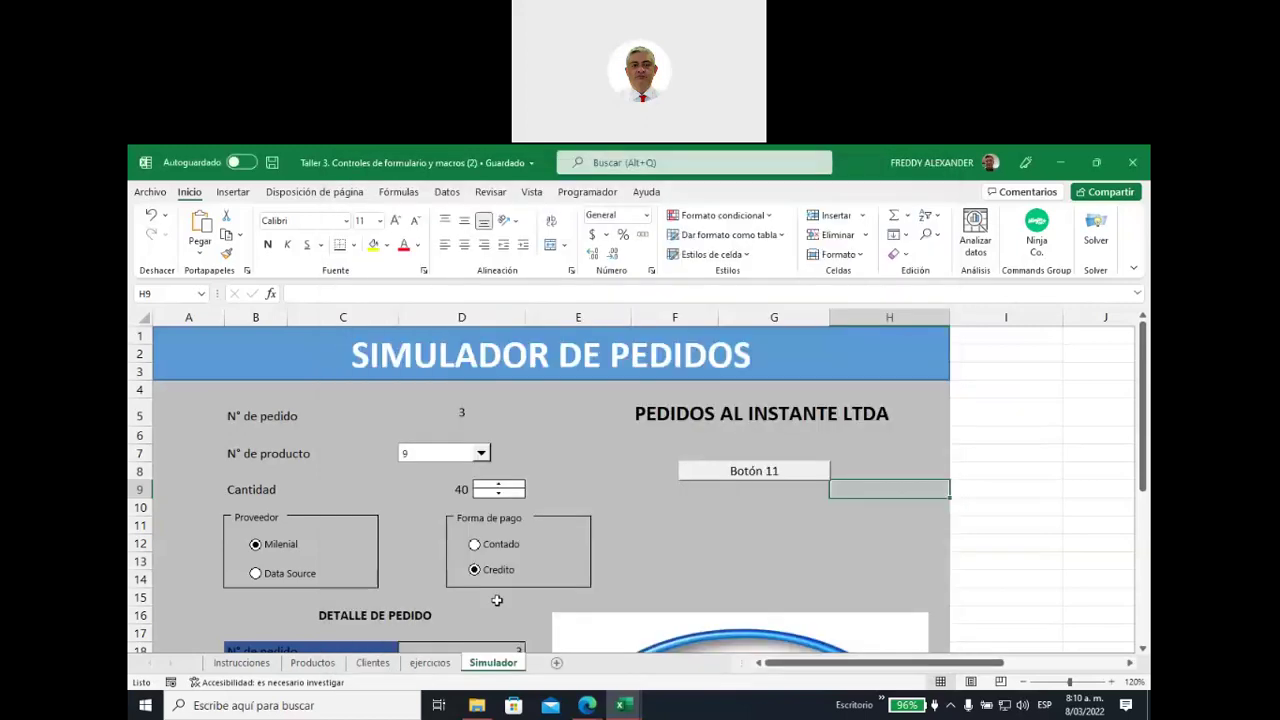
Show the Programador tab, highlighting Grabar macro and Insertar, and preview the form controls gallery
{"action": "left_click", "coordinate": [575, 193]}
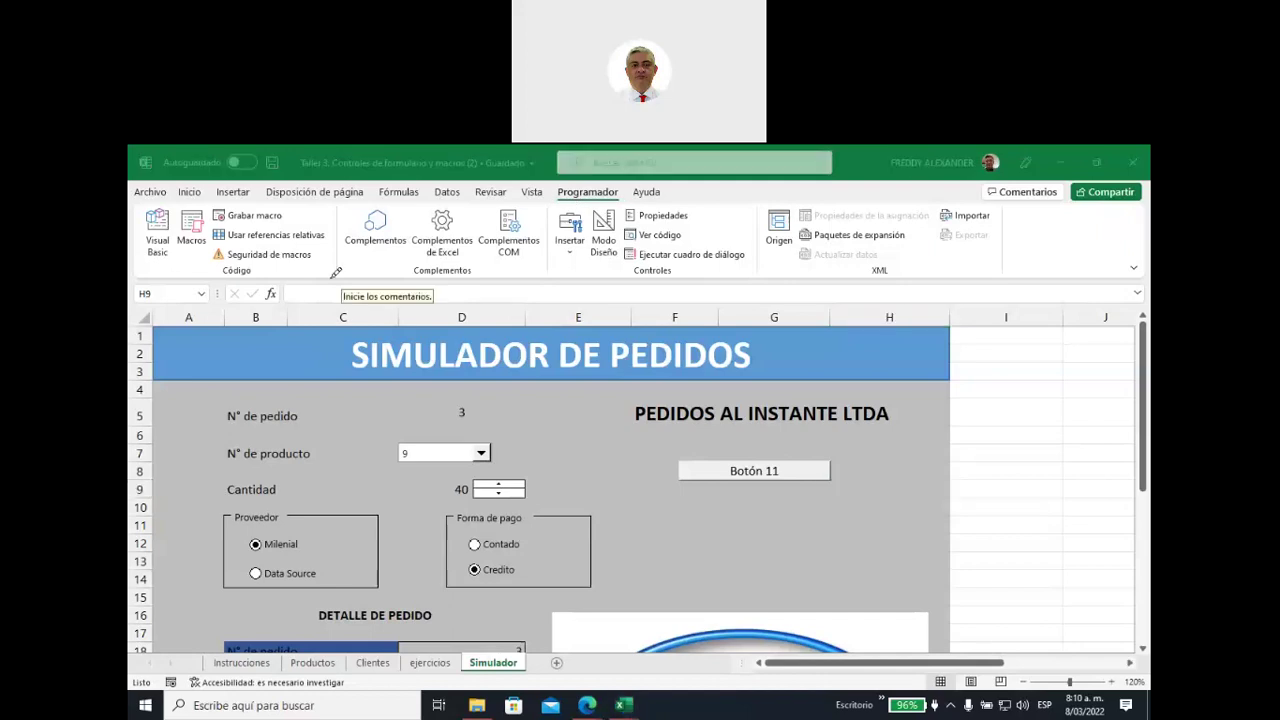
{"action": "mouse_move", "coordinate": [330, 322]}
{"action": "left_mouse_down"}
{"action": "mouse_move", "coordinate": [210, 192]}
{"action": "mouse_move", "coordinate": [250, 230]}
{"action": "left_mouse_up"}
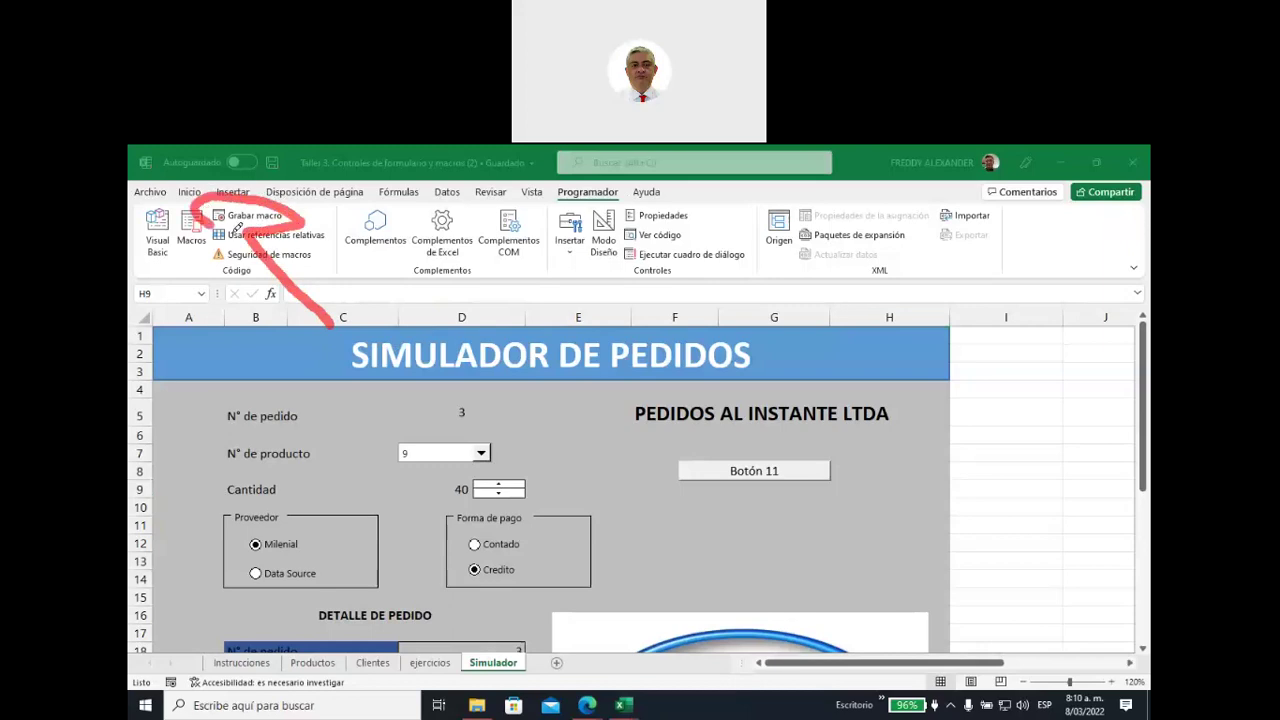
{"action": "mouse_move", "coordinate": [237, 346]}
{"action": "left_mouse_down"}
{"action": "mouse_move", "coordinate": [176, 196]}
{"action": "mouse_move", "coordinate": [195, 265]}
{"action": "left_mouse_up"}
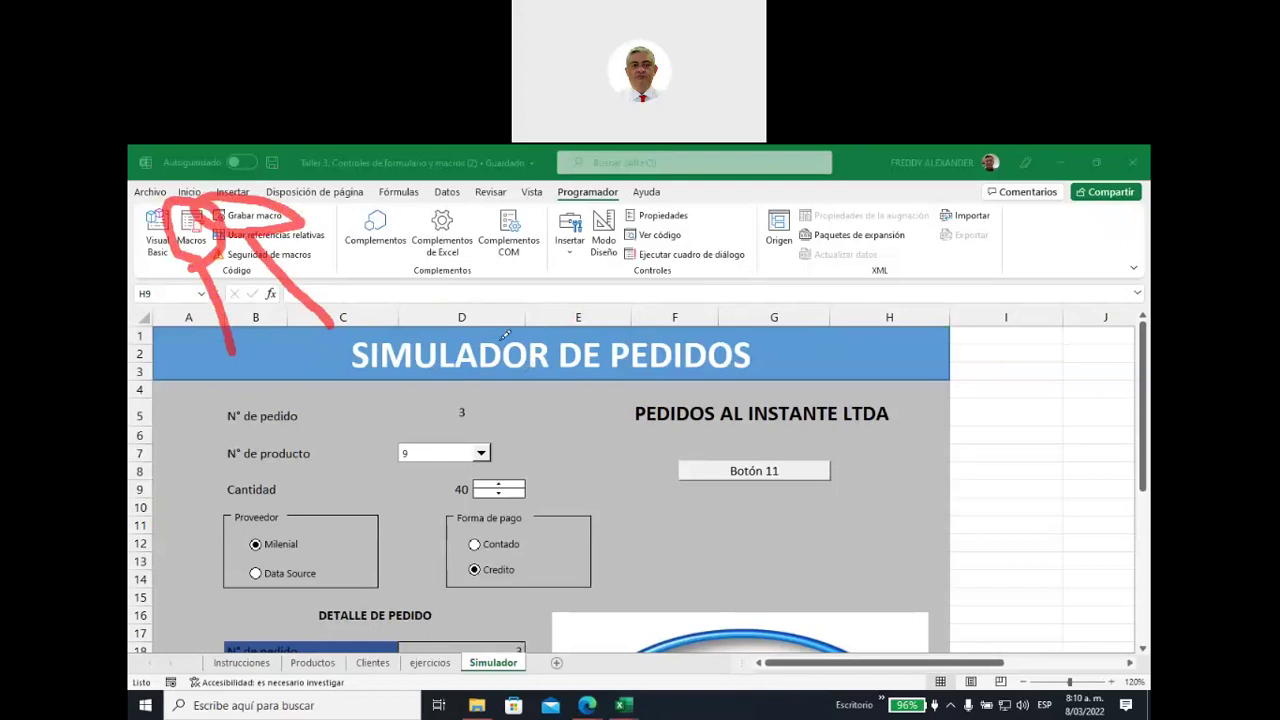
{"action": "mouse_move", "coordinate": [502, 338]}
{"action": "left_mouse_down"}
{"action": "mouse_move", "coordinate": [596, 205]}
{"action": "mouse_move", "coordinate": [546, 276]}
{"action": "left_mouse_up"}
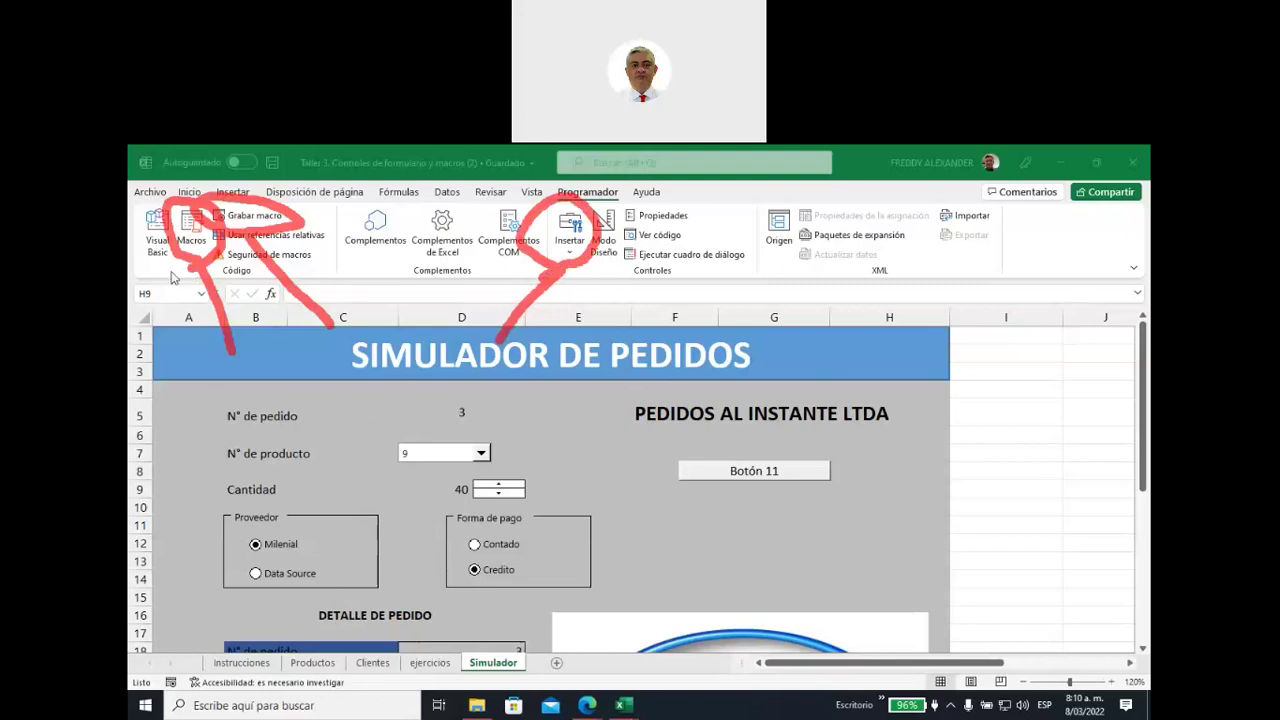
{"action": "key", "text": "Escape"}
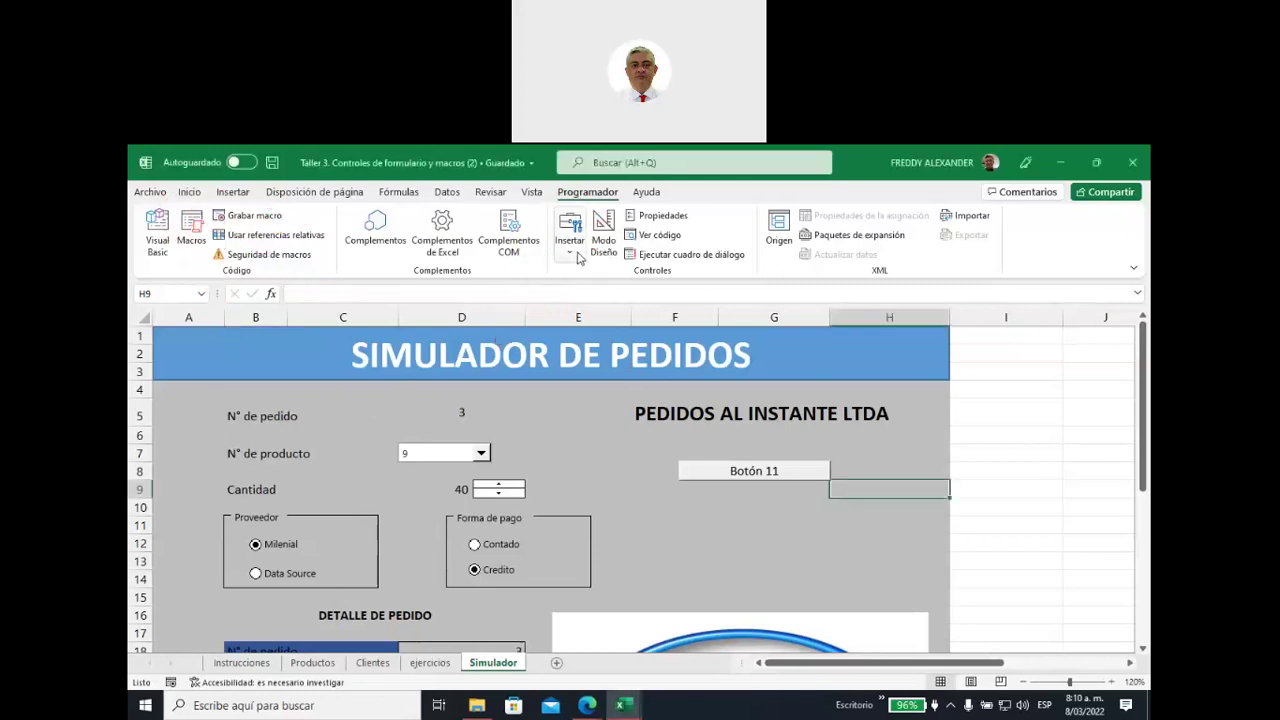
{"action": "left_click", "coordinate": [572, 255]}
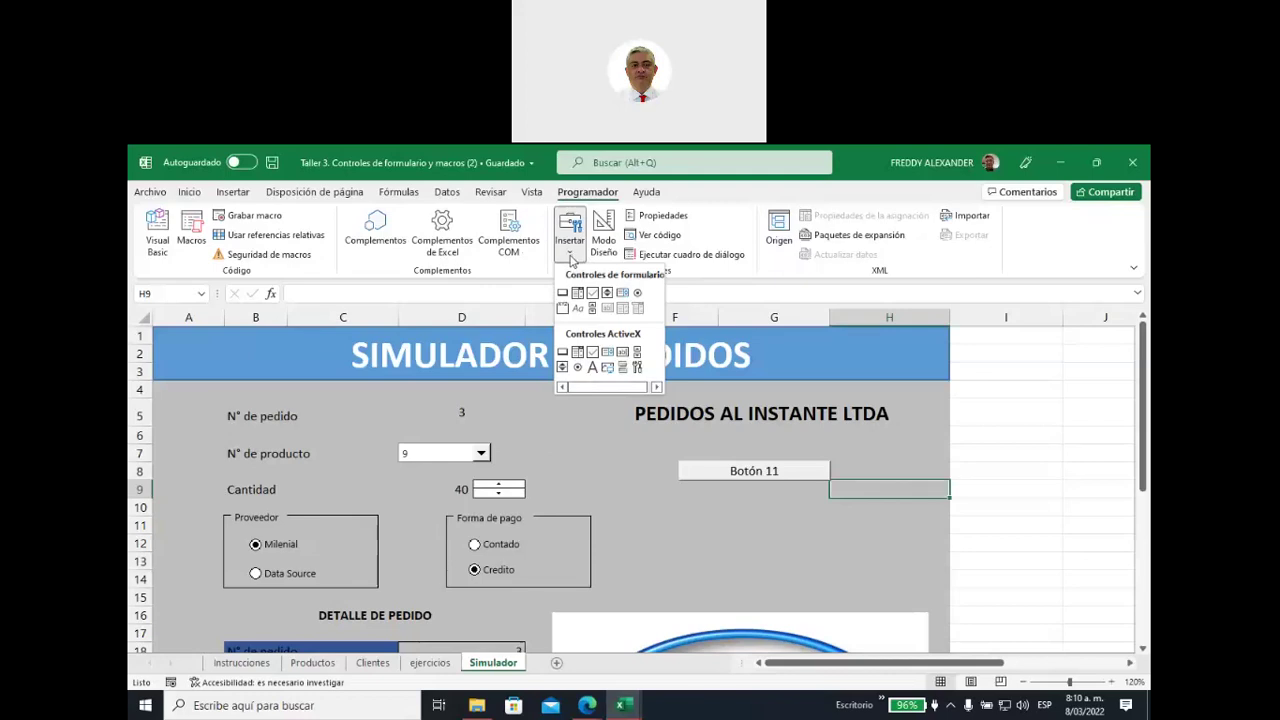
{"action": "left_click", "coordinate": [621, 481]}
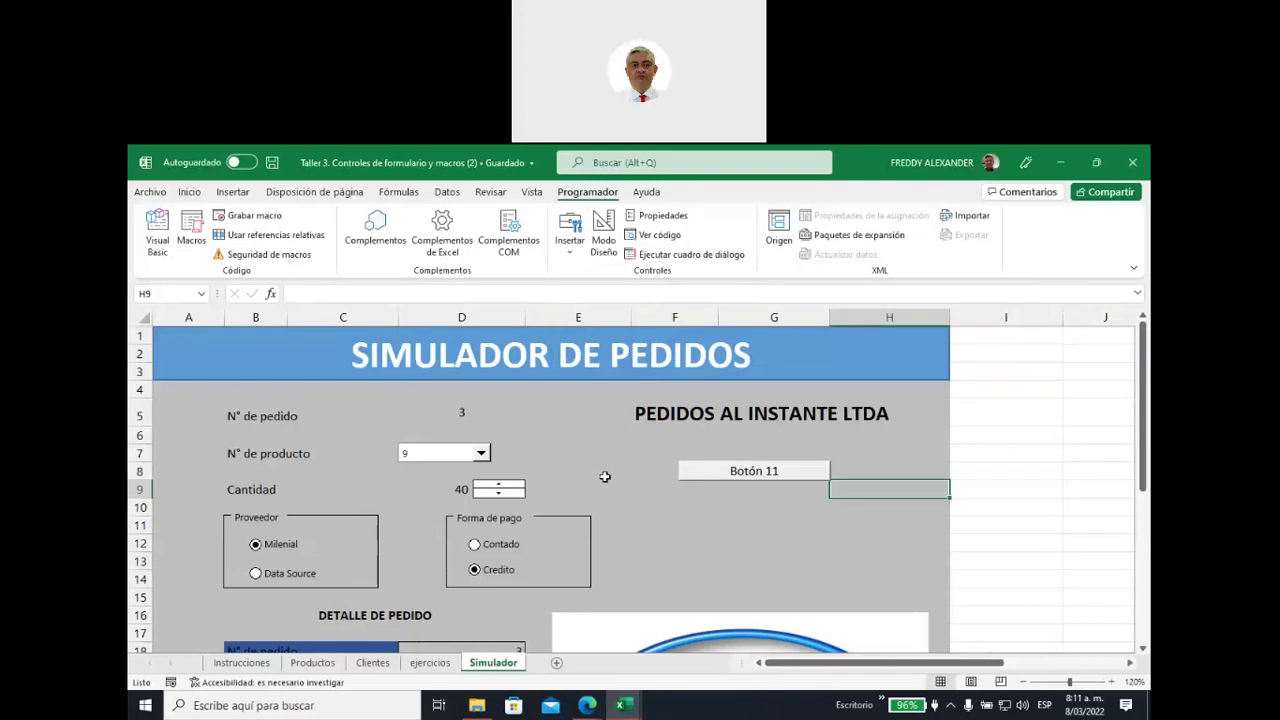
{"action": "scroll", "coordinate": [585, 452], "scroll_direction": "down", "scroll_amount": 2}
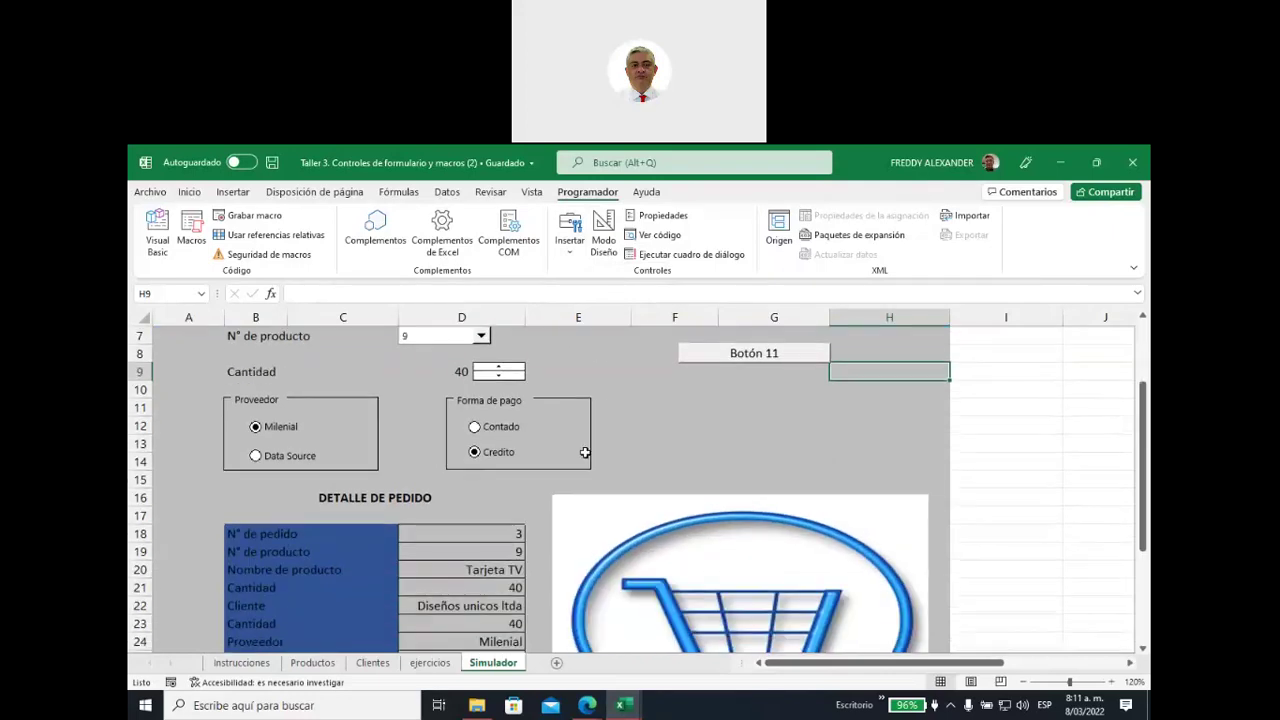
{"action": "scroll", "coordinate": [605, 458], "scroll_direction": "up", "scroll_amount": 2}
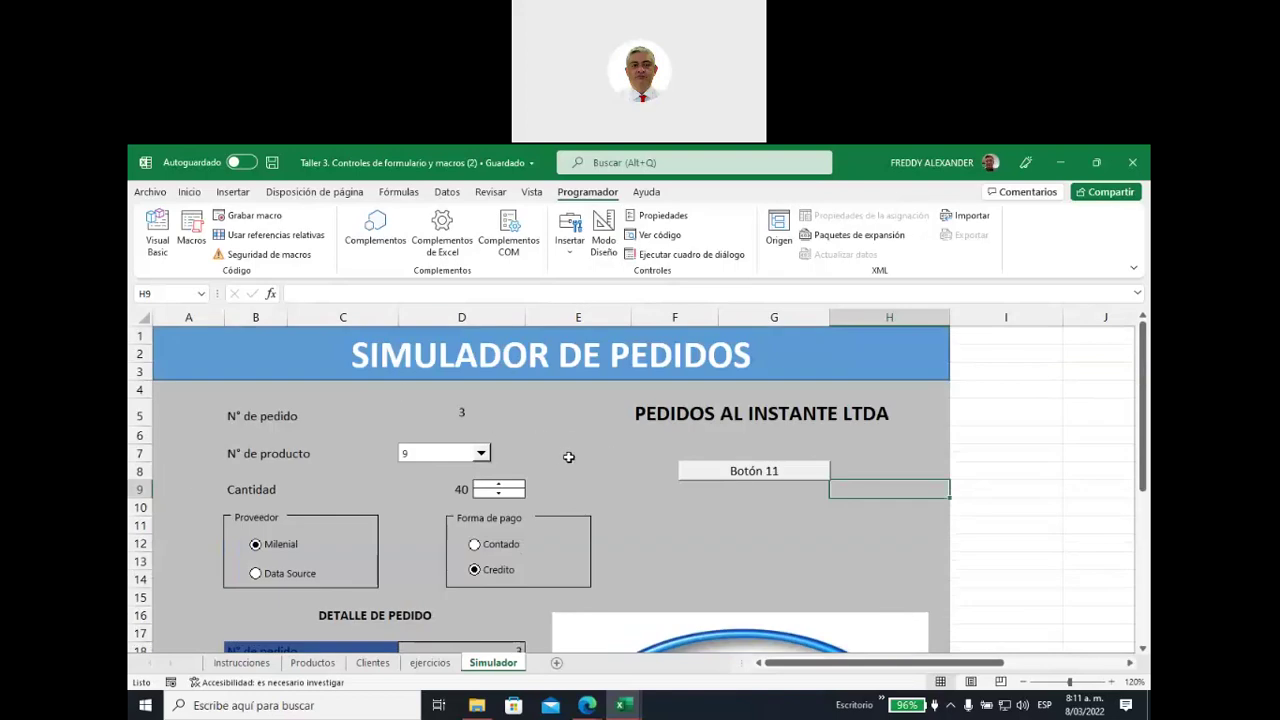
{"action": "scroll", "coordinate": [536, 464], "scroll_direction": "down", "scroll_amount": 1}
{"action": "scroll", "coordinate": [536, 464], "scroll_direction": "down", "scroll_amount": 3}
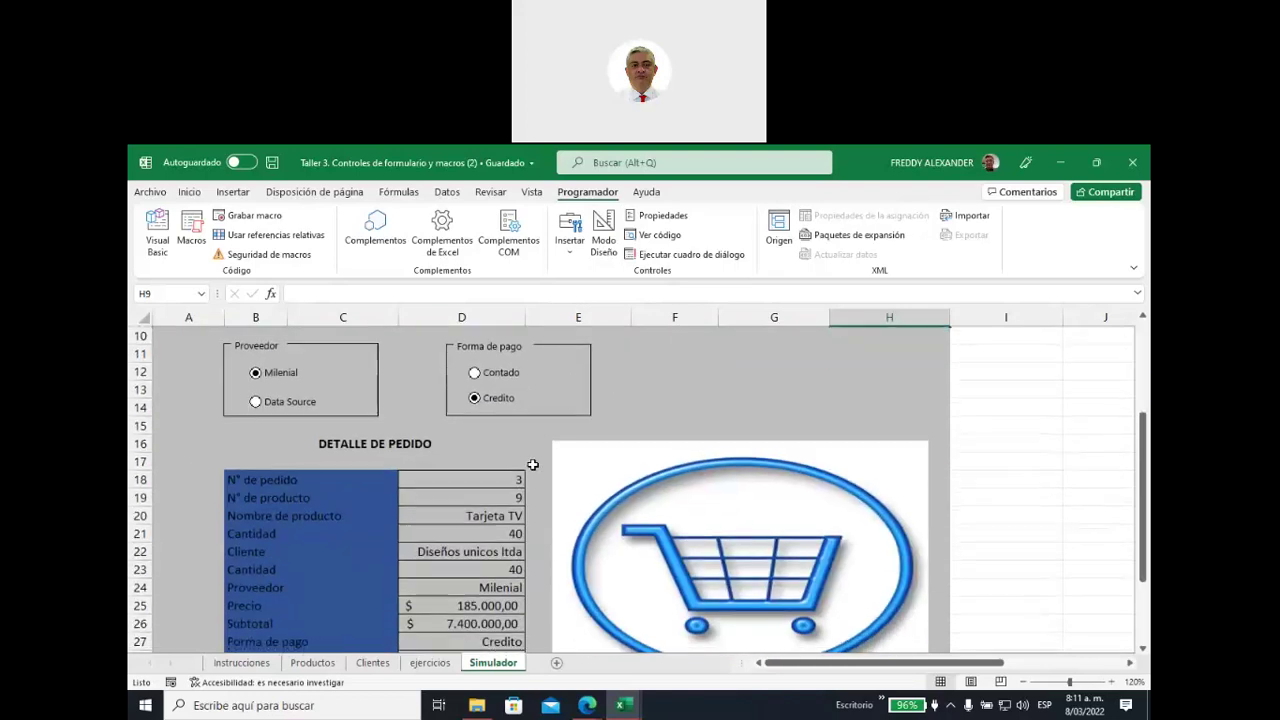
{"action": "scroll", "coordinate": [536, 464], "scroll_direction": "down", "scroll_amount": 1}
{"action": "scroll", "coordinate": [533, 464], "scroll_direction": "down", "scroll_amount": 1}
{"action": "scroll", "coordinate": [533, 464], "scroll_direction": "up", "scroll_amount": 1}
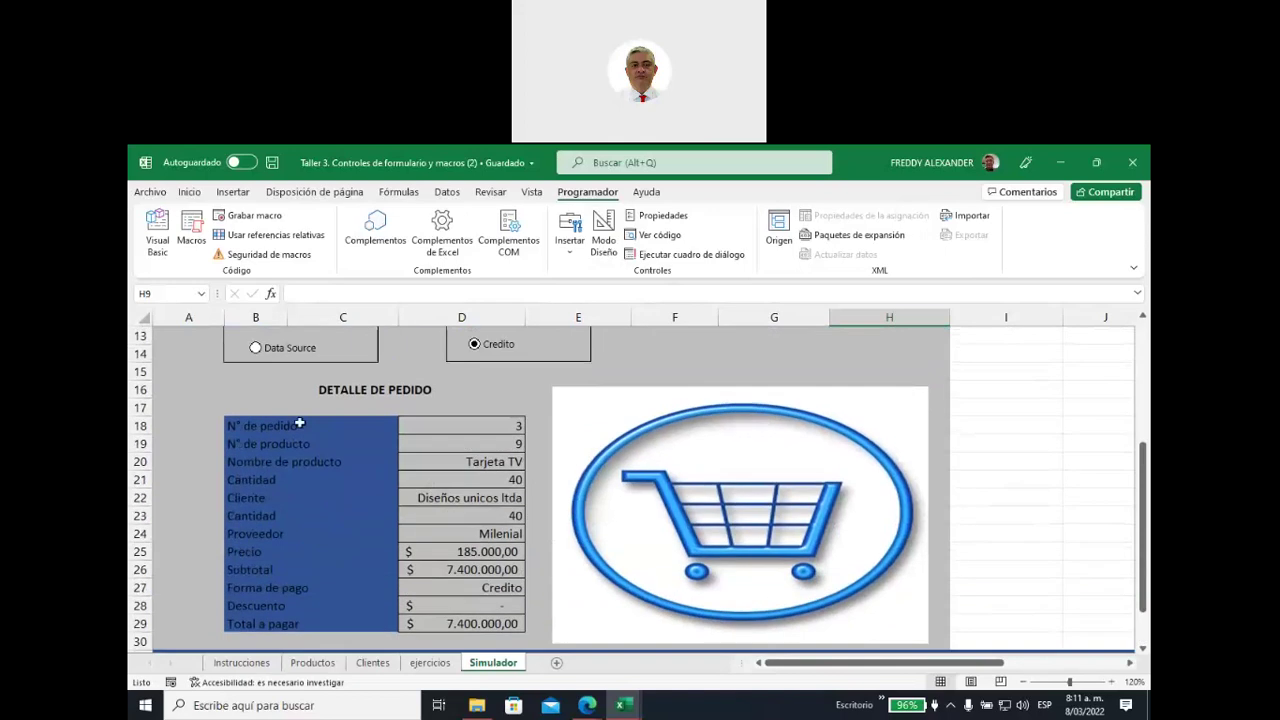
{"action": "mouse_move", "coordinate": [292, 424]}
{"action": "left_mouse_down"}
{"action": "mouse_move", "coordinate": [293, 567]}
{"action": "mouse_move", "coordinate": [241, 624]}
{"action": "left_mouse_up"}
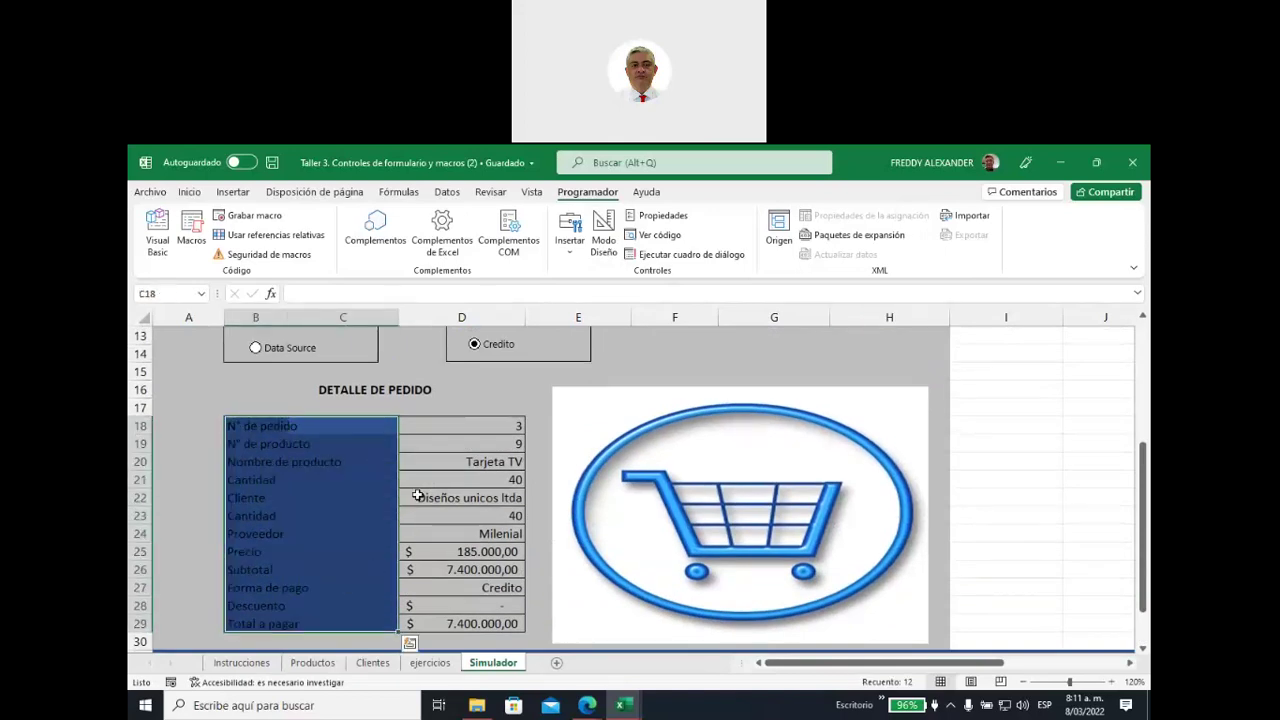
{"action": "left_click_drag", "start_coordinate": [457, 425], "coordinate": [456, 628], "text": "ctrl"}
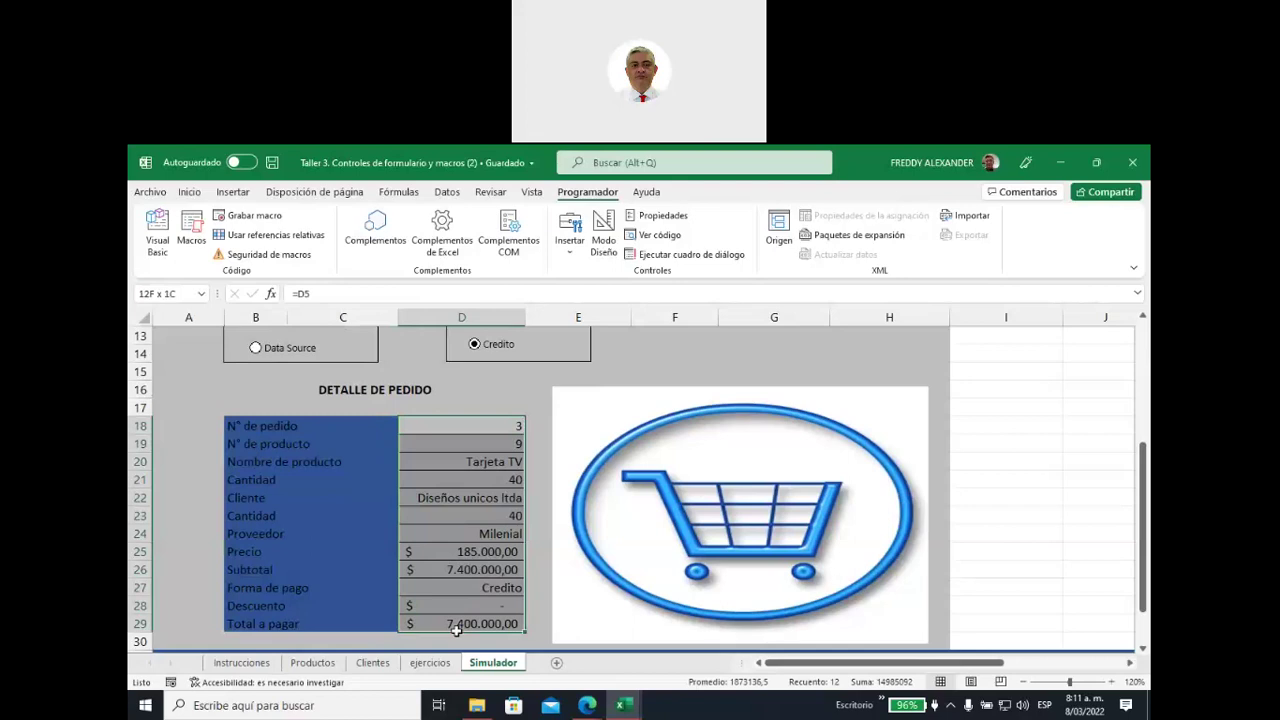
{"action": "left_click", "coordinate": [539, 594]}
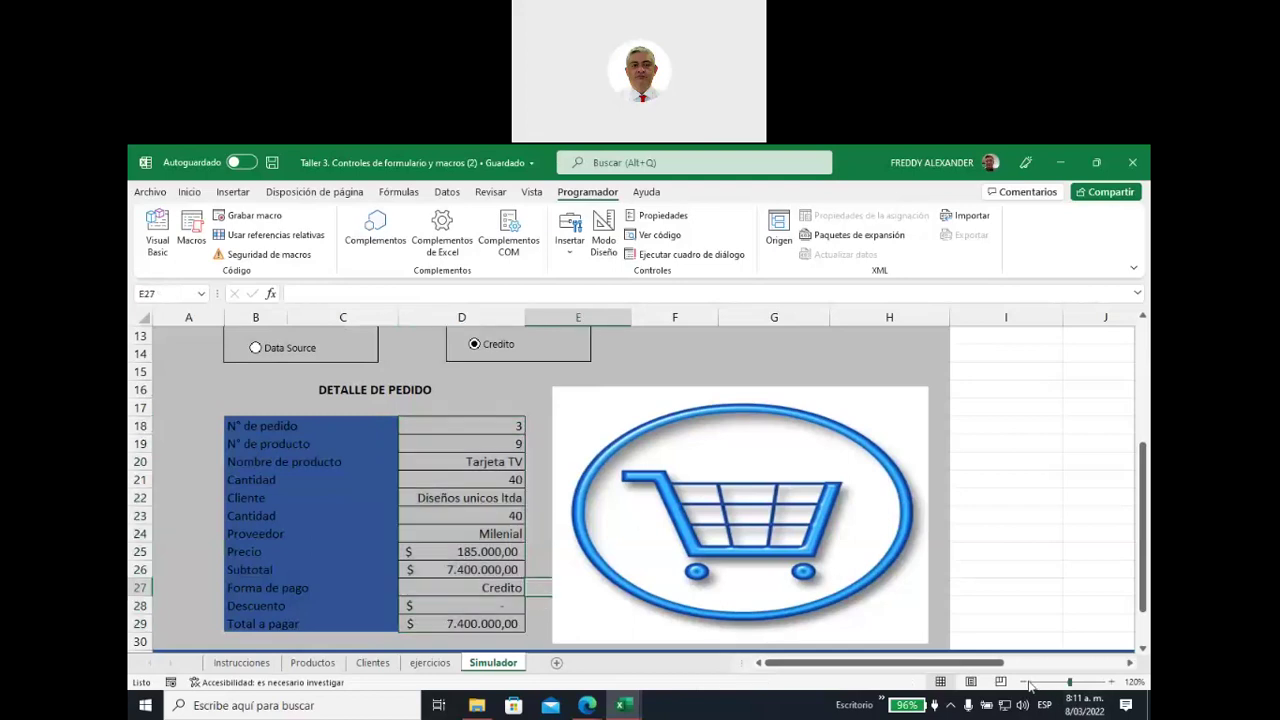
Set Forma de pago to Contado for a 370.000,00 discount, and inspect the D28 Descuento formula
{"action": "scroll", "coordinate": [646, 503], "scroll_direction": "down", "scroll_amount": 2, "text": "ctrl"}
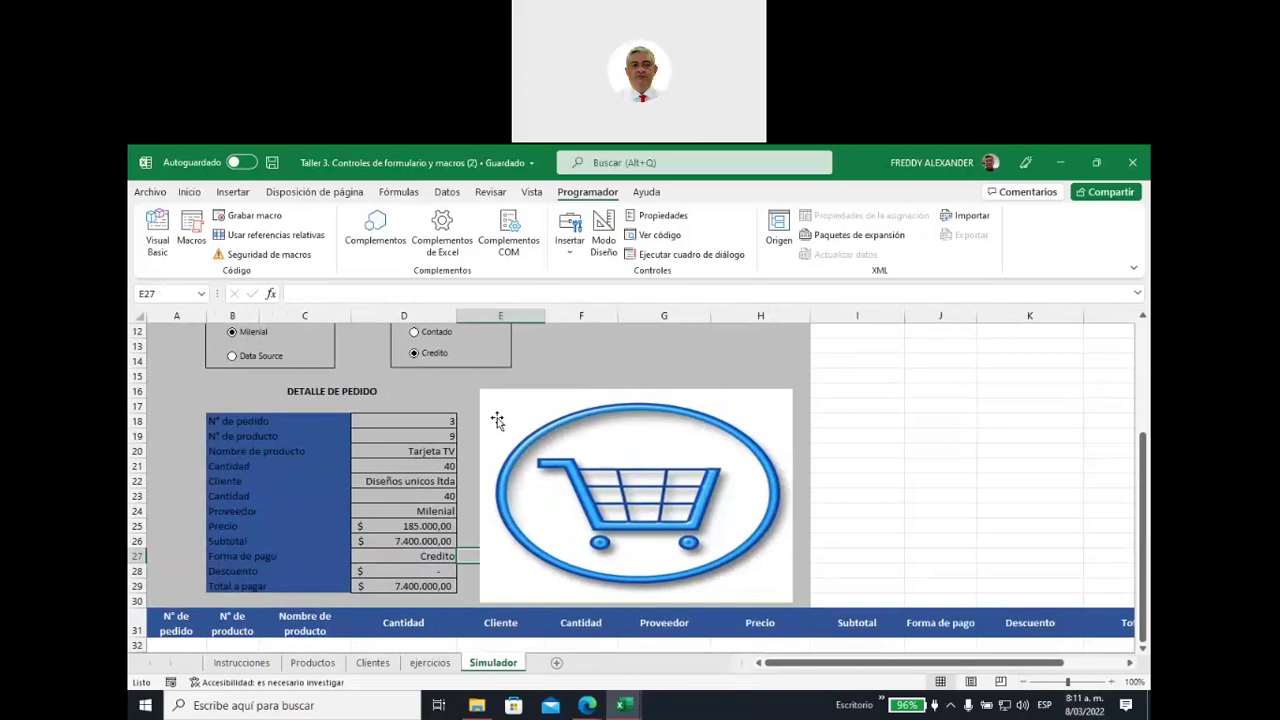
{"action": "scroll", "coordinate": [498, 419], "scroll_direction": "up", "scroll_amount": 1}
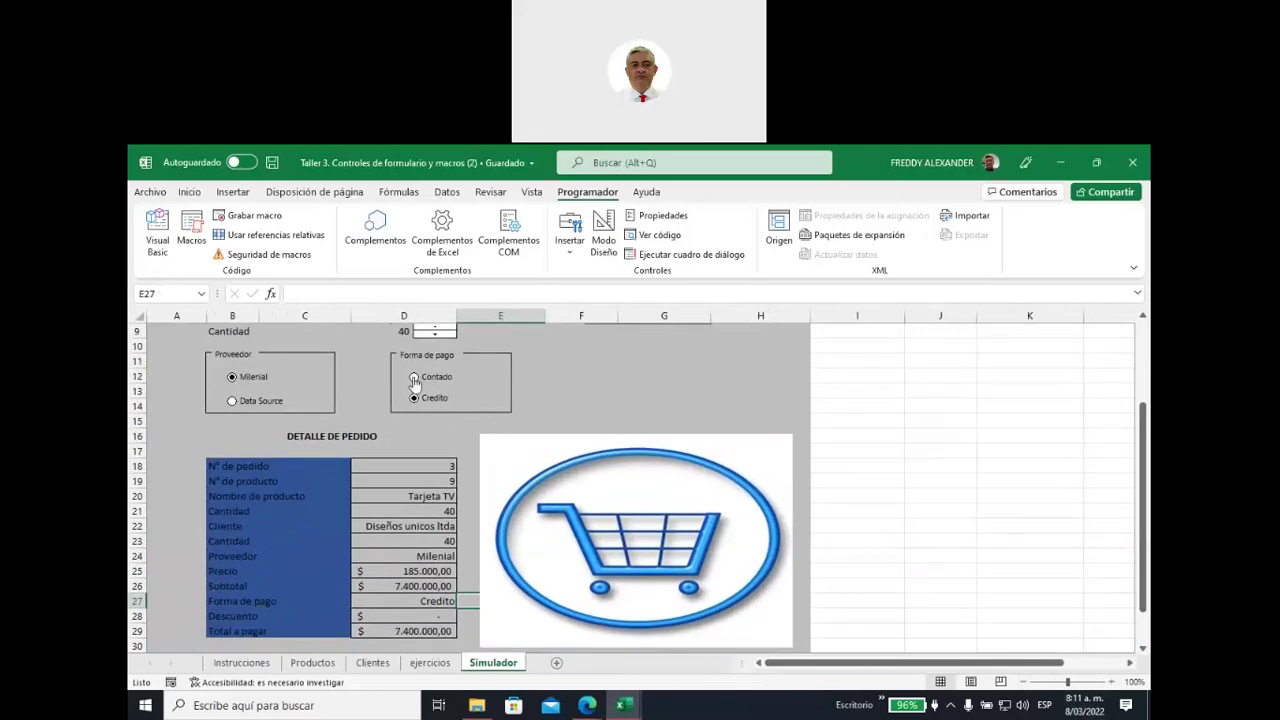
{"action": "left_click", "coordinate": [414, 378]}
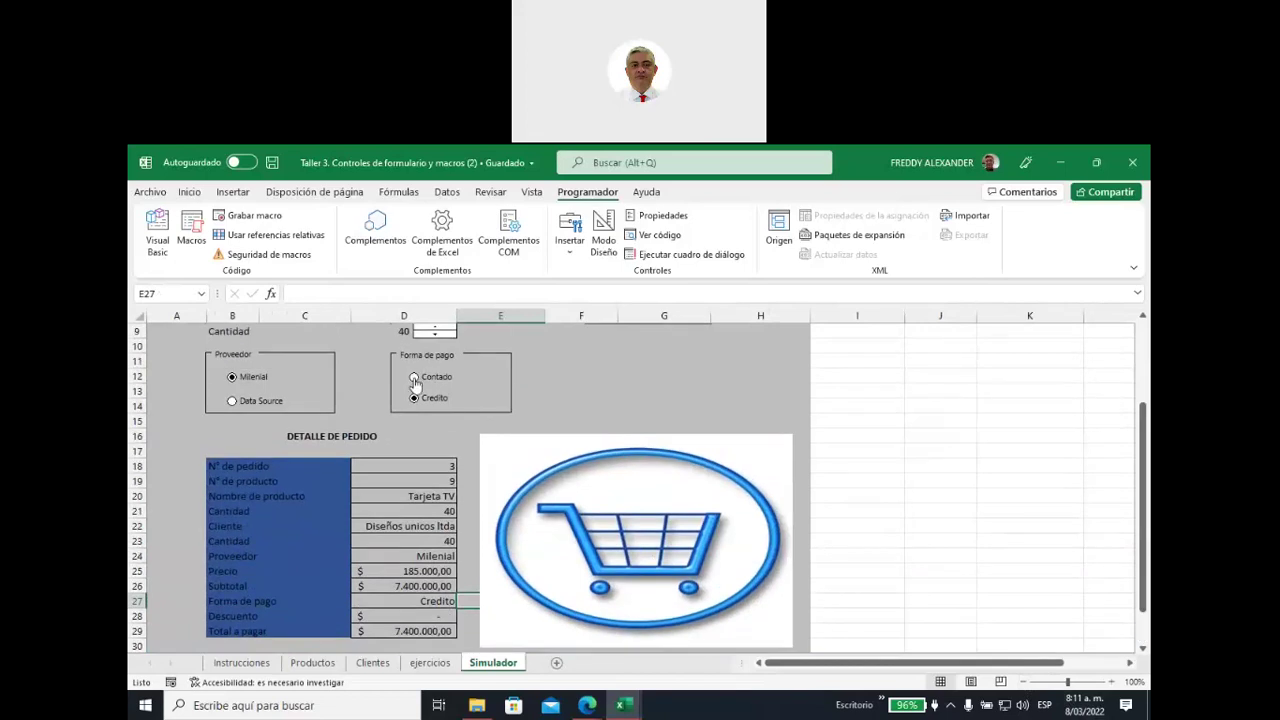
{"action": "left_click", "coordinate": [415, 618]}
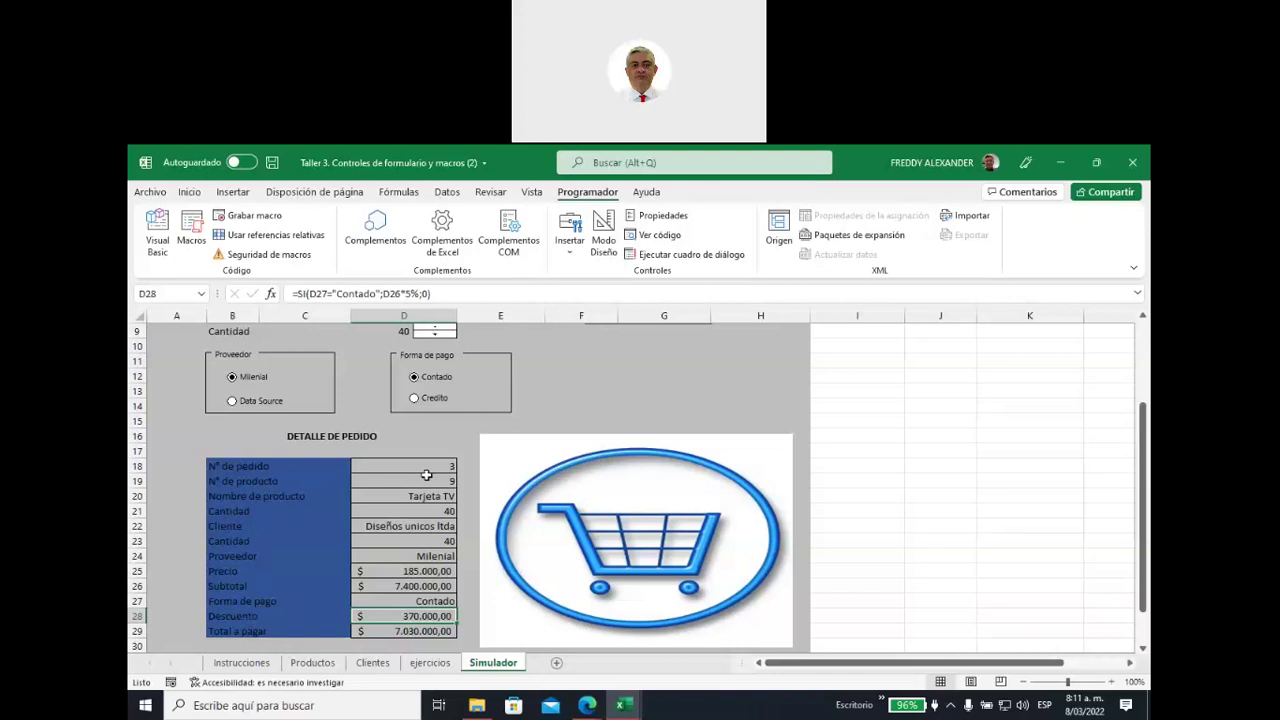
Keep payment on Contado and change the supplier from Milenial to Data Source
{"action": "left_click", "coordinate": [414, 399]}
{"action": "left_click", "coordinate": [414, 378]}
{"action": "left_click", "coordinate": [232, 402]}
{"action": "left_click", "coordinate": [231, 380]}
{"action": "left_click", "coordinate": [232, 401]}
Lower the Cantidad from 40 to 20 units, bringing the total to 3.515.000,00
{"action": "left_click", "coordinate": [434, 336]}
{"action": "left_click", "coordinate": [434, 336]}
{"action": "left_click", "coordinate": [434, 337]}
{"action": "left_click", "coordinate": [434, 337]}
{"action": "left_click", "coordinate": [434, 337]}
{"action": "left_click", "coordinate": [434, 337]}
{"action": "left_click", "coordinate": [434, 337]}
{"action": "left_click", "coordinate": [434, 337]}
{"action": "left_click", "coordinate": [434, 337]}
{"action": "left_click", "coordinate": [434, 337]}
{"action": "left_click", "coordinate": [434, 337]}
{"action": "left_click", "coordinate": [434, 337]}
{"action": "left_click", "coordinate": [434, 337]}
{"action": "left_click", "coordinate": [434, 337]}
{"action": "left_click", "coordinate": [434, 337]}
{"action": "left_click", "coordinate": [434, 337]}
{"action": "left_click", "coordinate": [434, 337]}
{"action": "left_click", "coordinate": [434, 337]}
{"action": "left_click", "coordinate": [434, 337]}
{"action": "left_click", "coordinate": [434, 337]}
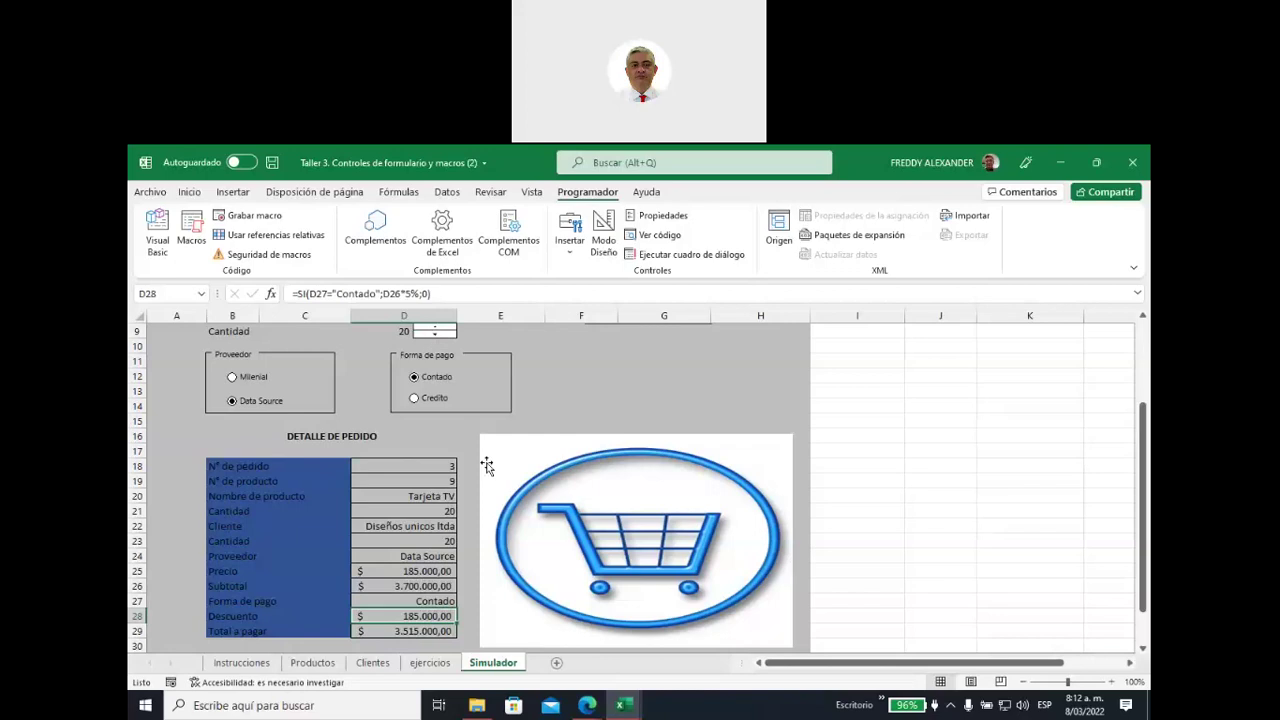
{"action": "scroll", "coordinate": [476, 468], "scroll_direction": "up", "scroll_amount": 2}
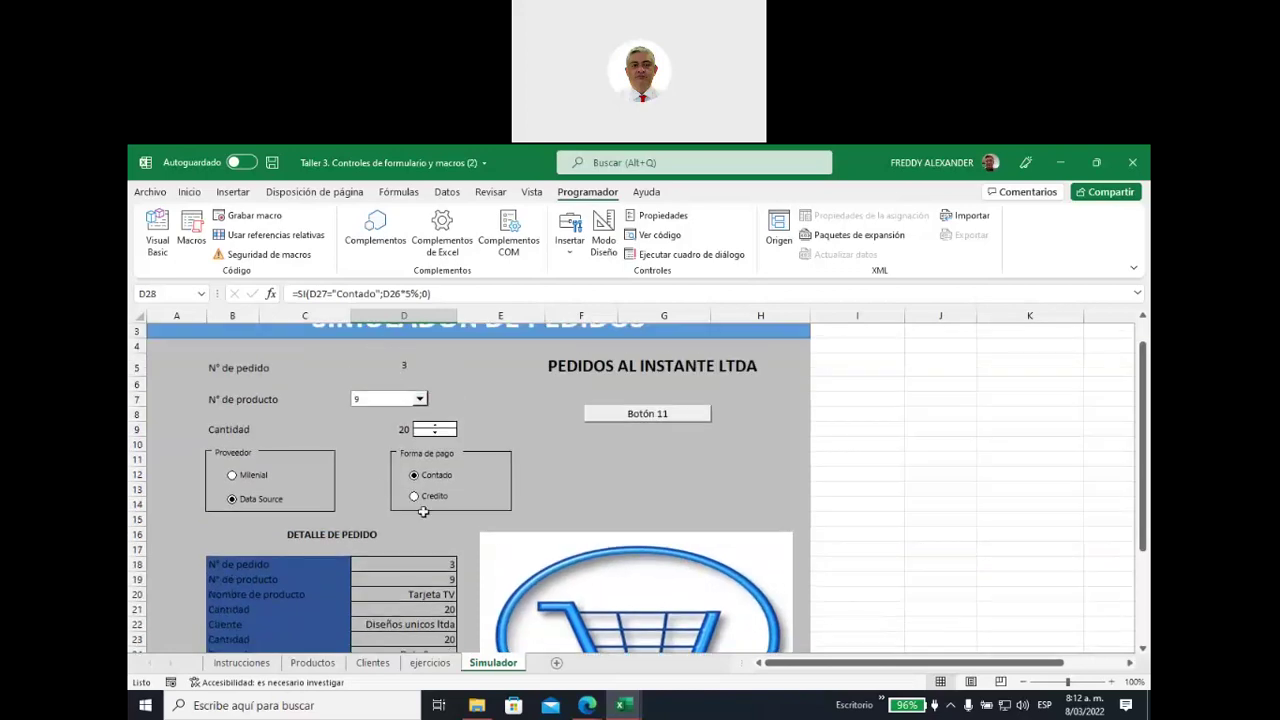
{"action": "scroll", "coordinate": [487, 527], "scroll_direction": "down", "scroll_amount": 2}
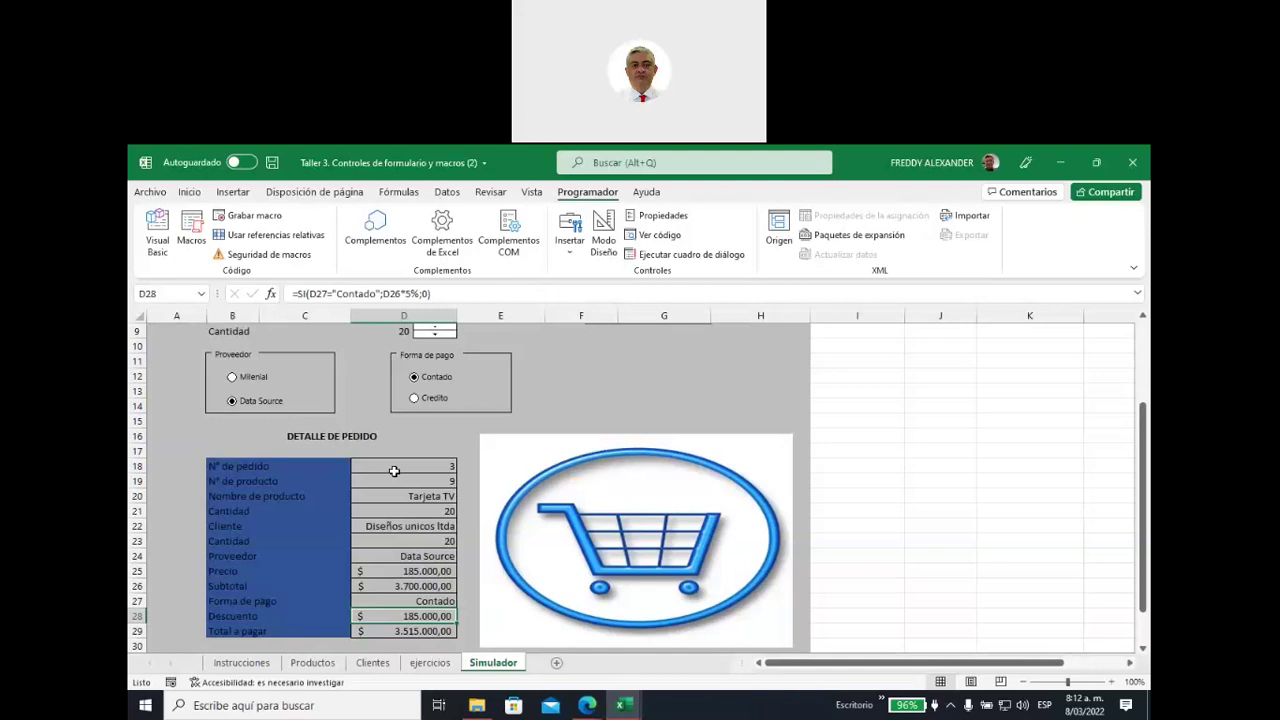
{"action": "left_click", "coordinate": [466, 598]}
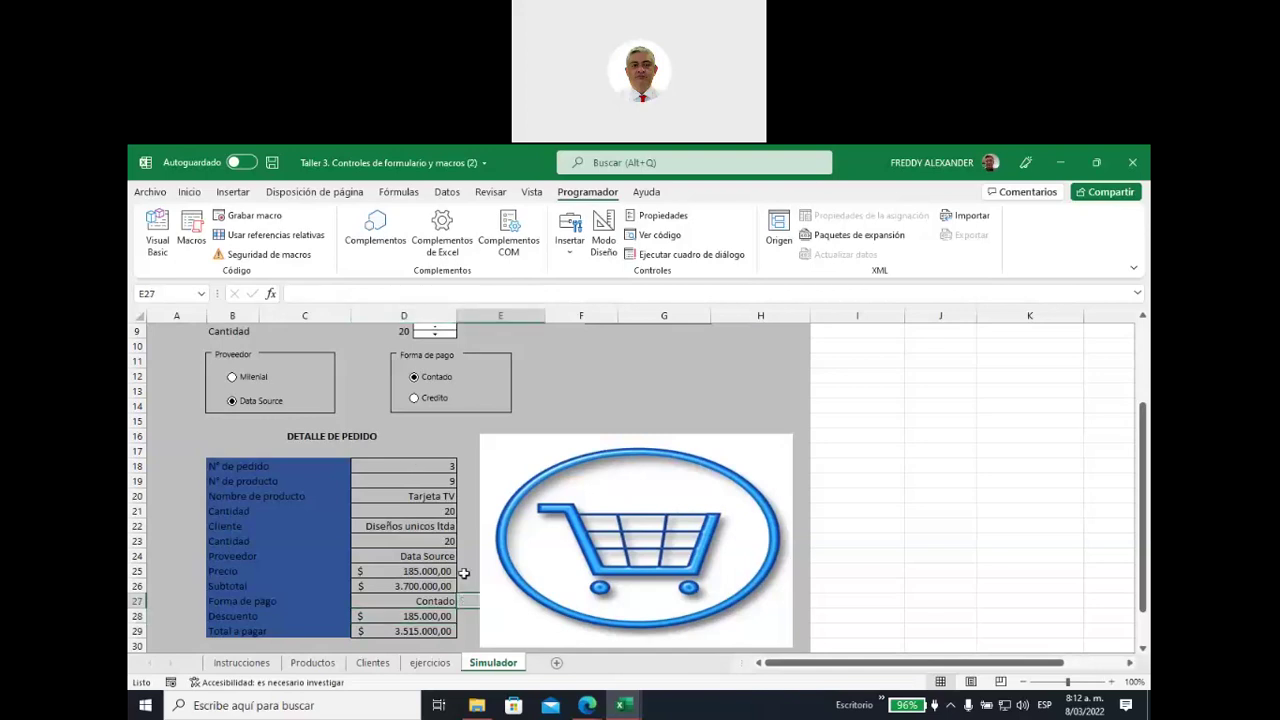
{"action": "scroll", "coordinate": [464, 573], "scroll_direction": "down", "scroll_amount": 2}
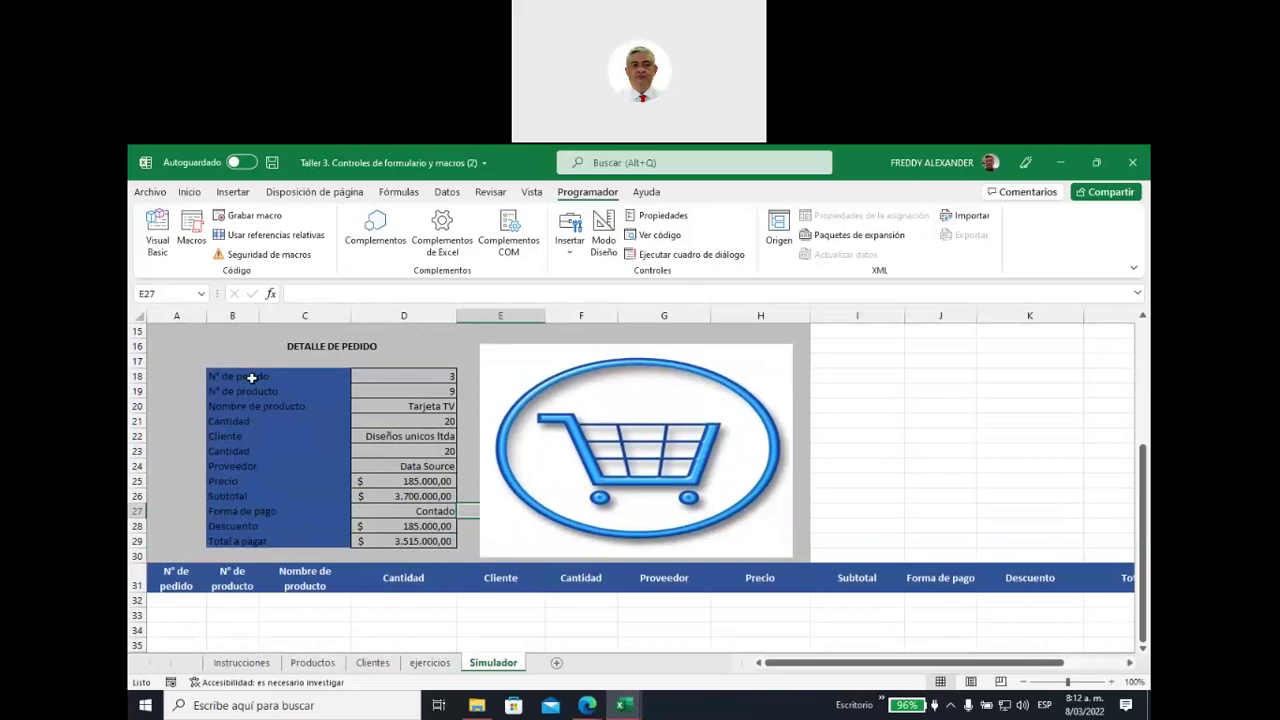
{"action": "left_click_drag", "start_coordinate": [252, 377], "coordinate": [299, 538]}
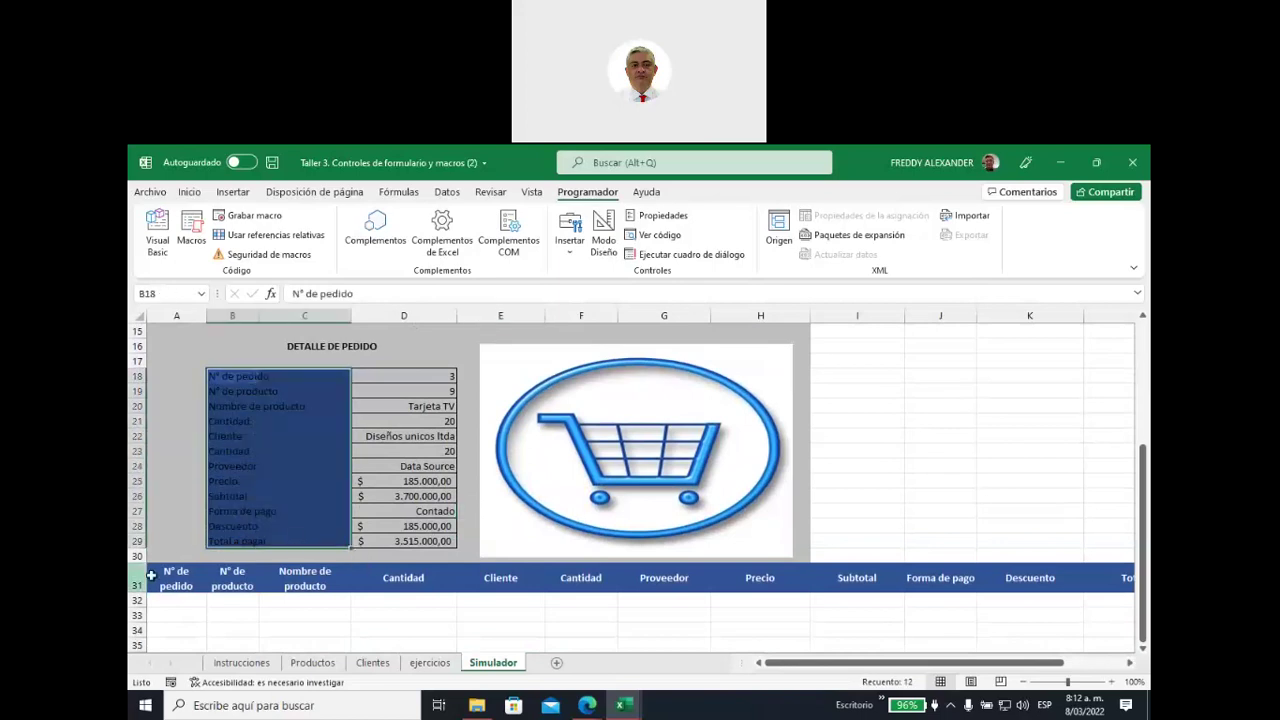
{"action": "left_click_drag", "start_coordinate": [176, 578], "coordinate": [232, 580]}
{"action": "left_click_drag", "start_coordinate": [395, 578], "coordinate": [1030, 580]}
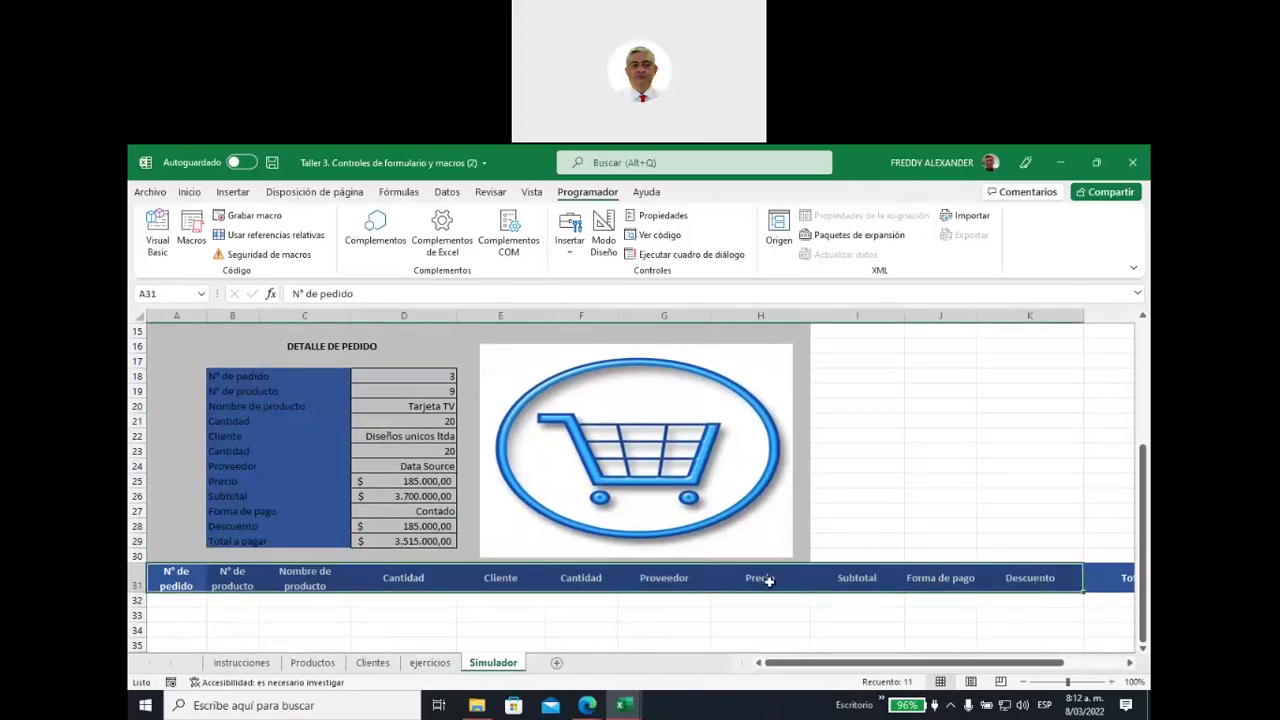
{"action": "left_click_drag", "start_coordinate": [238, 376], "coordinate": [308, 541]}
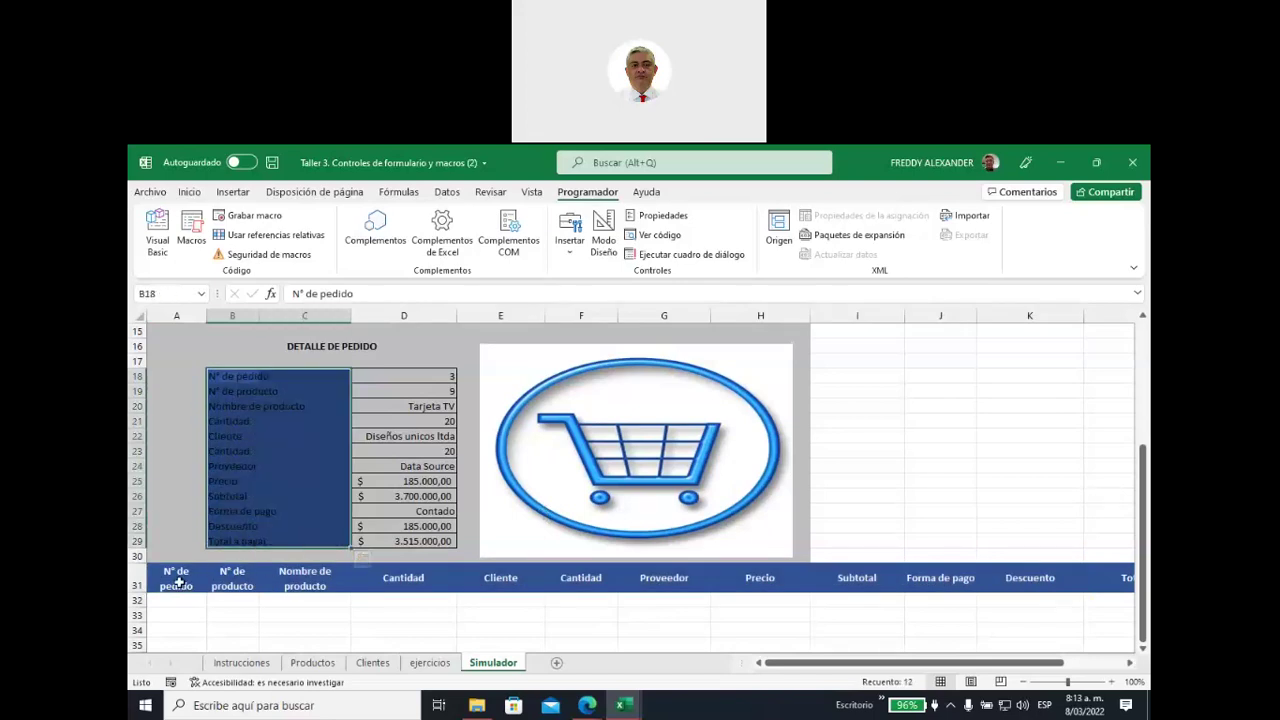
{"action": "left_click_drag", "start_coordinate": [178, 583], "coordinate": [966, 582]}
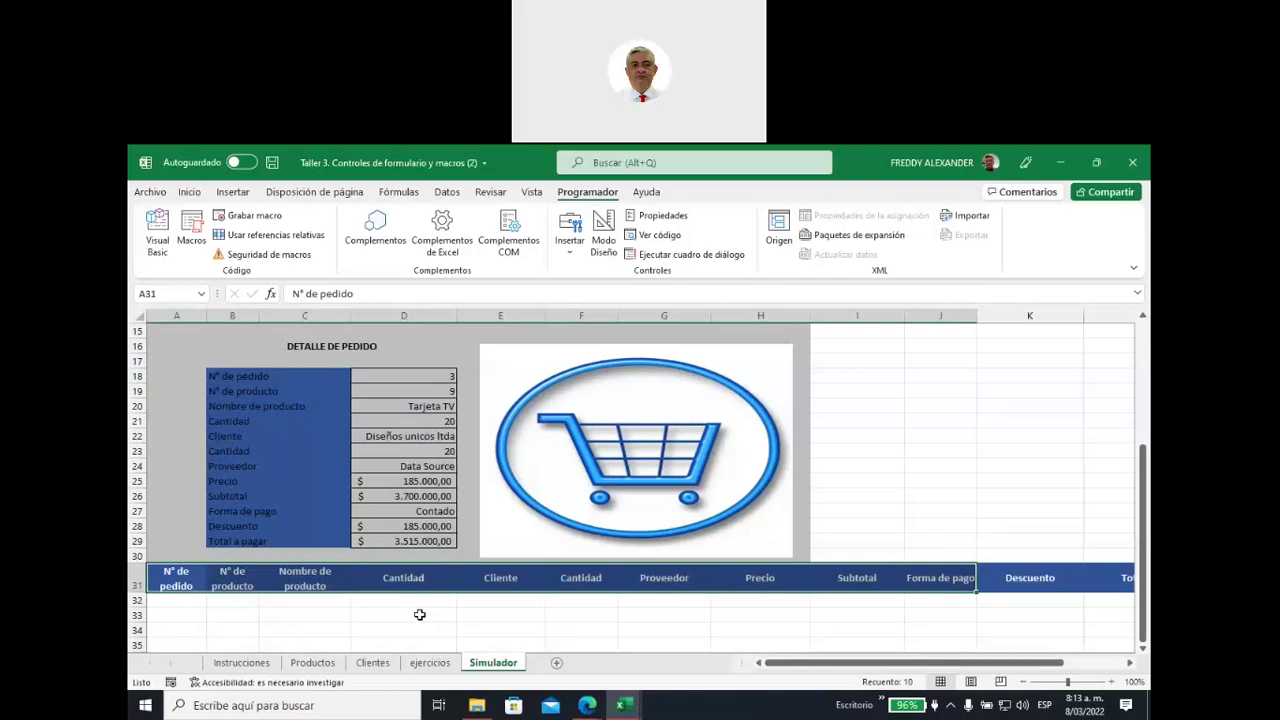
{"action": "left_click", "coordinate": [180, 599]}
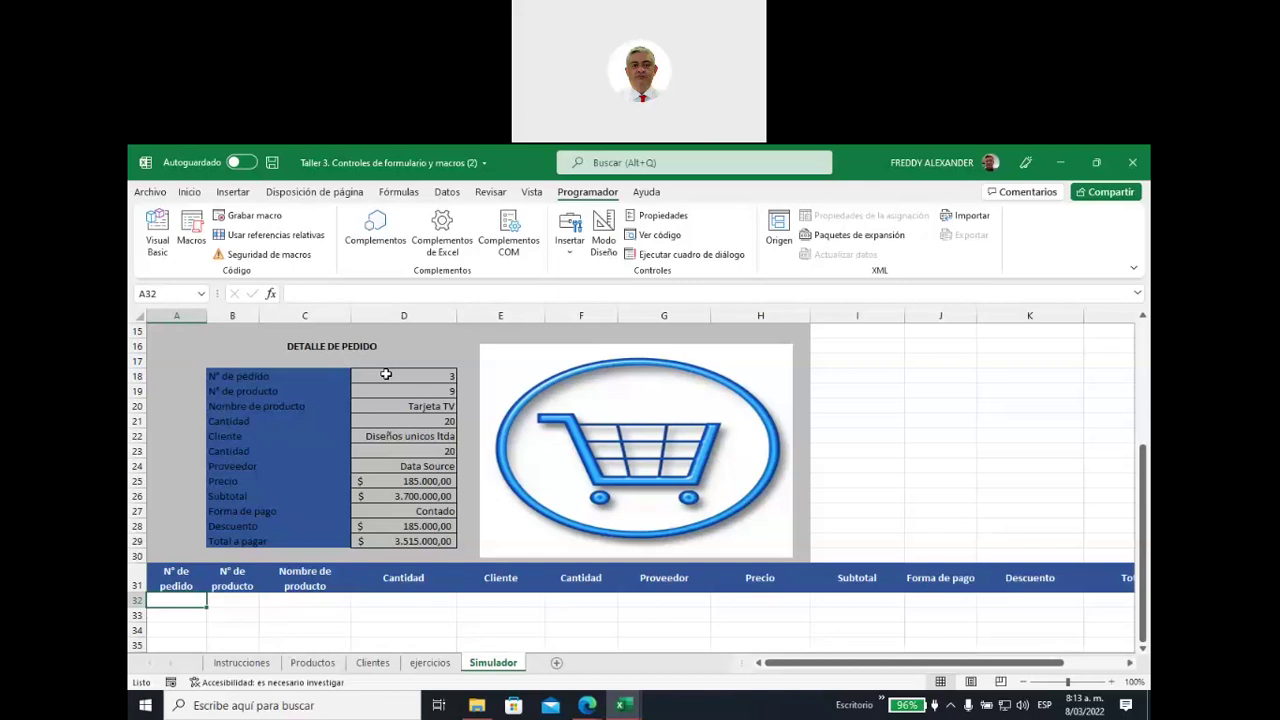
Copy the order detail values D18:D29, select A32, and bring up the Pegar options
{"action": "left_click_drag", "start_coordinate": [386, 374], "coordinate": [389, 543]}
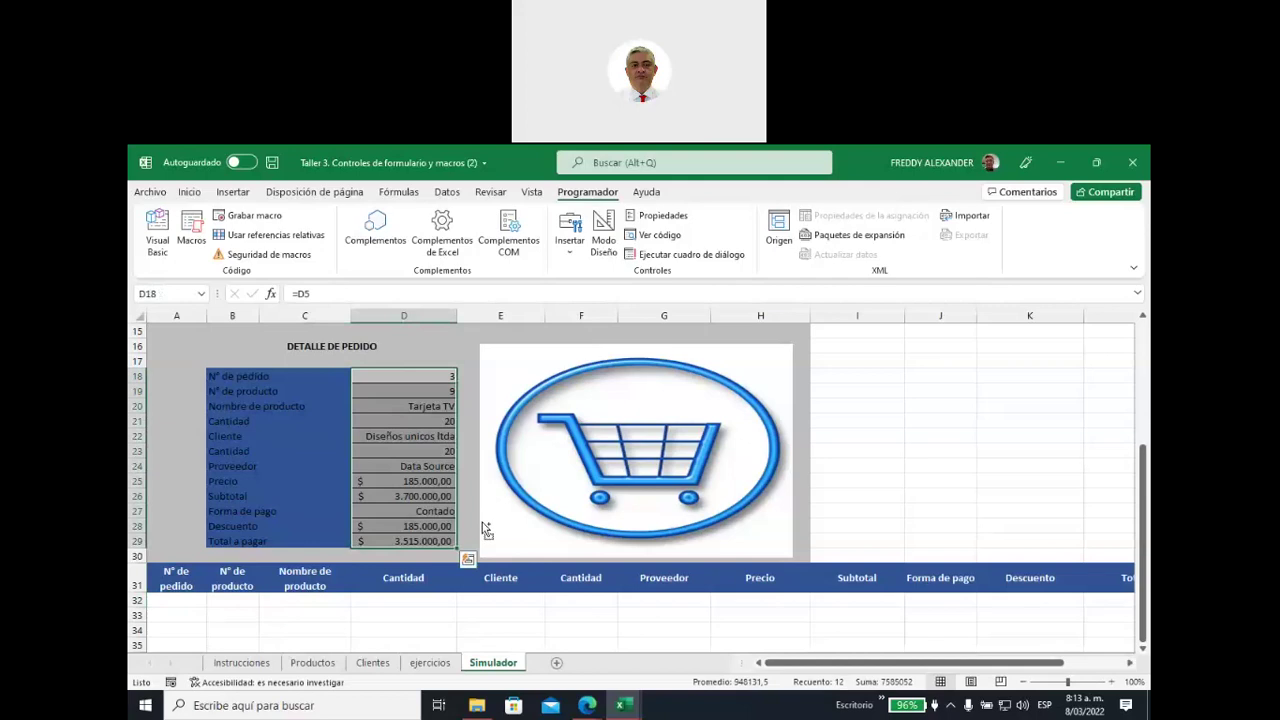
{"action": "key", "text": "ctrl+c"}
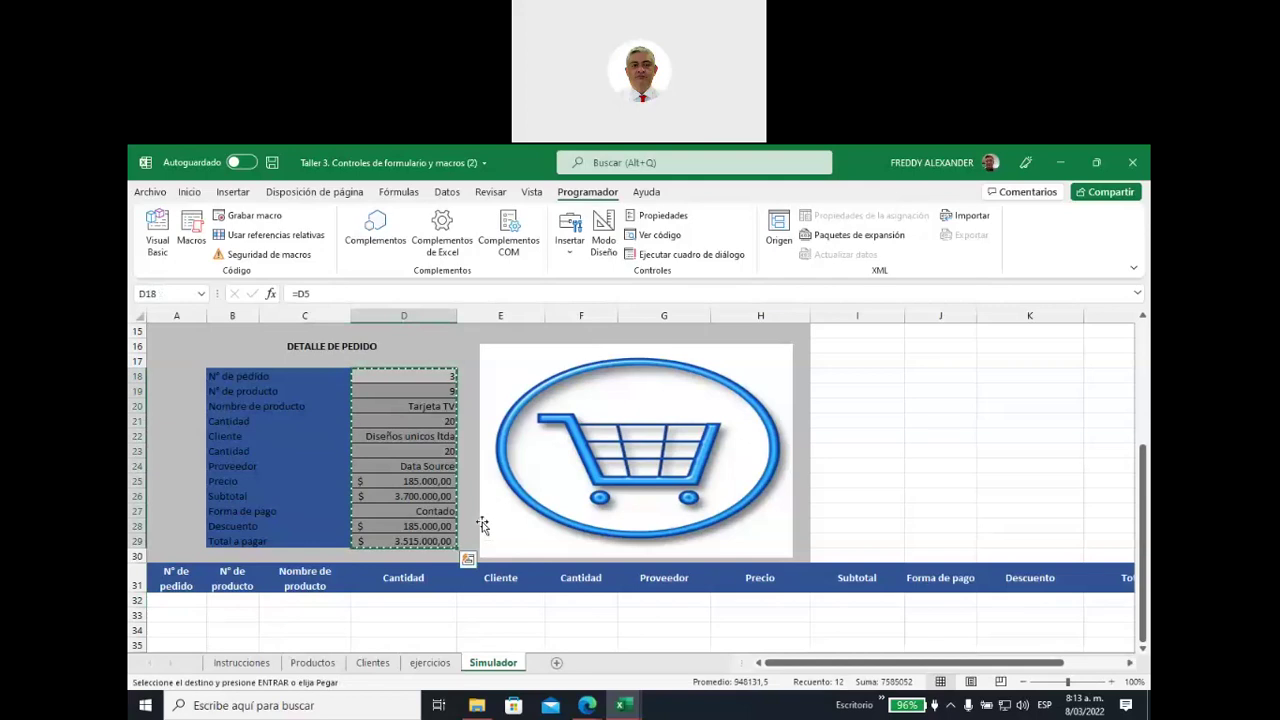
{"action": "left_click", "coordinate": [170, 600]}
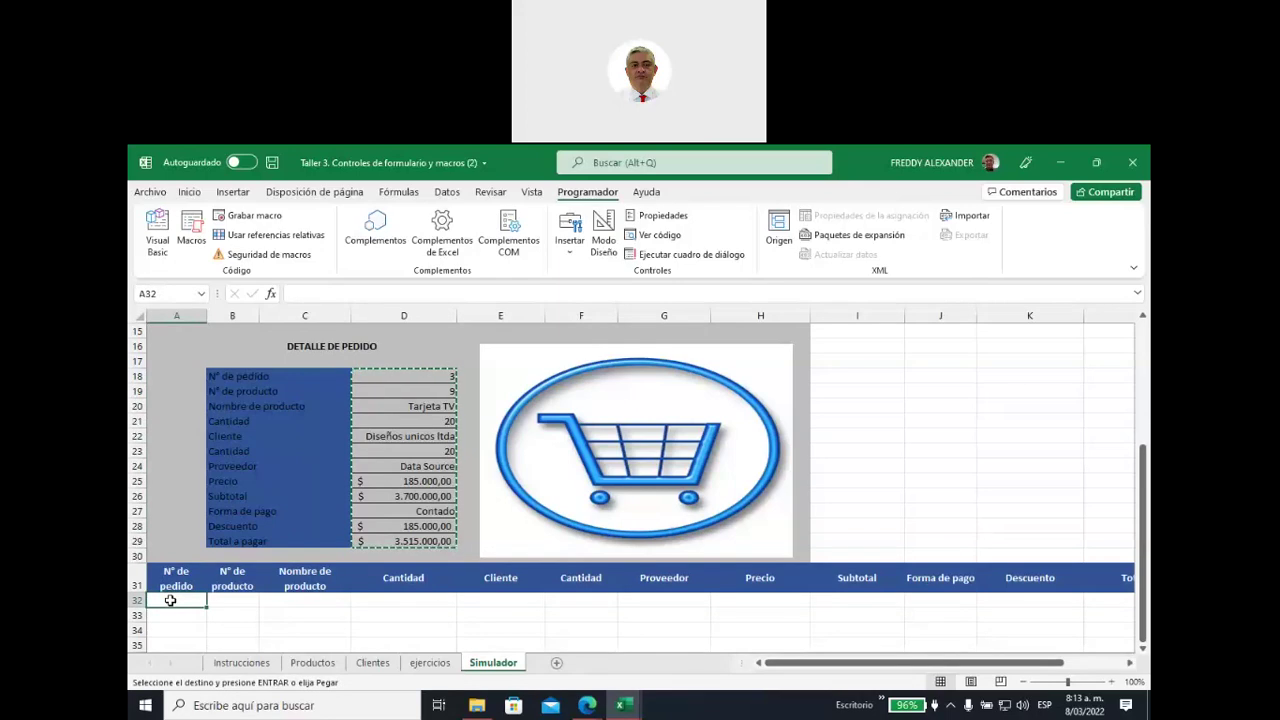
{"action": "left_click", "coordinate": [190, 192]}
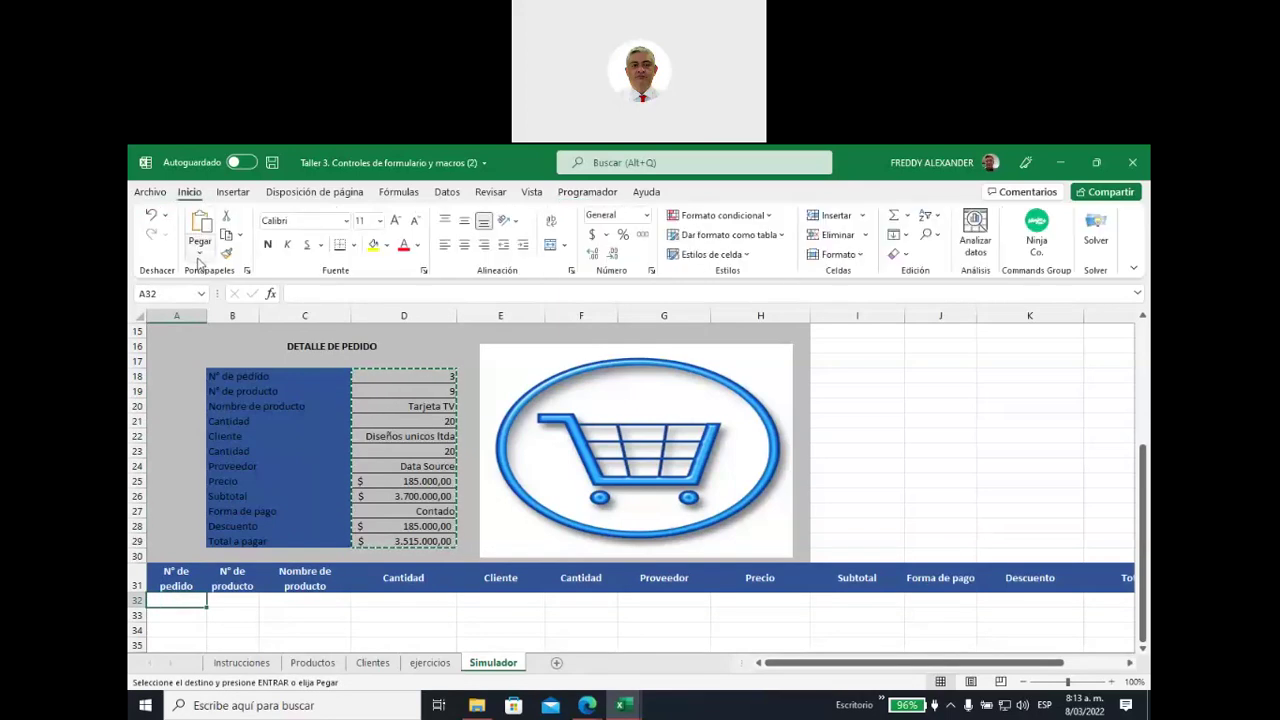
{"action": "left_click", "coordinate": [199, 258]}
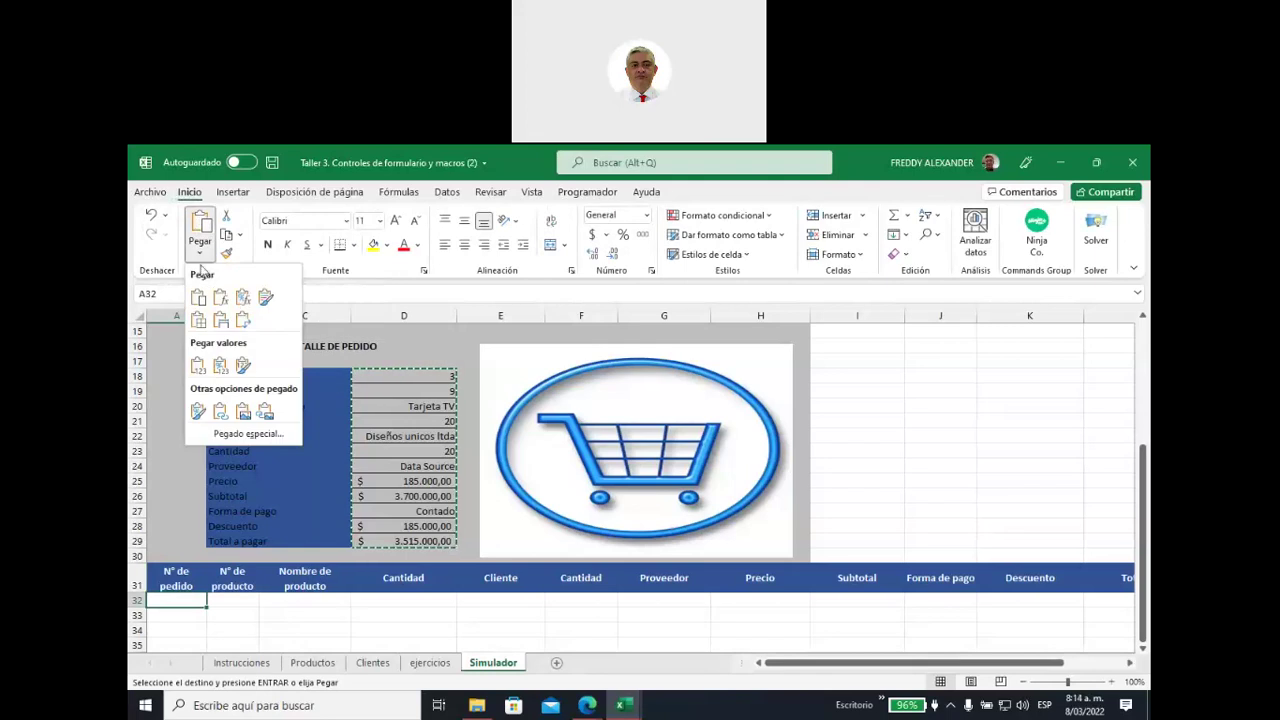
Paste the copied details into A32 through Pegado especial using Valores with Transponer
{"action": "left_click", "coordinate": [240, 434]}
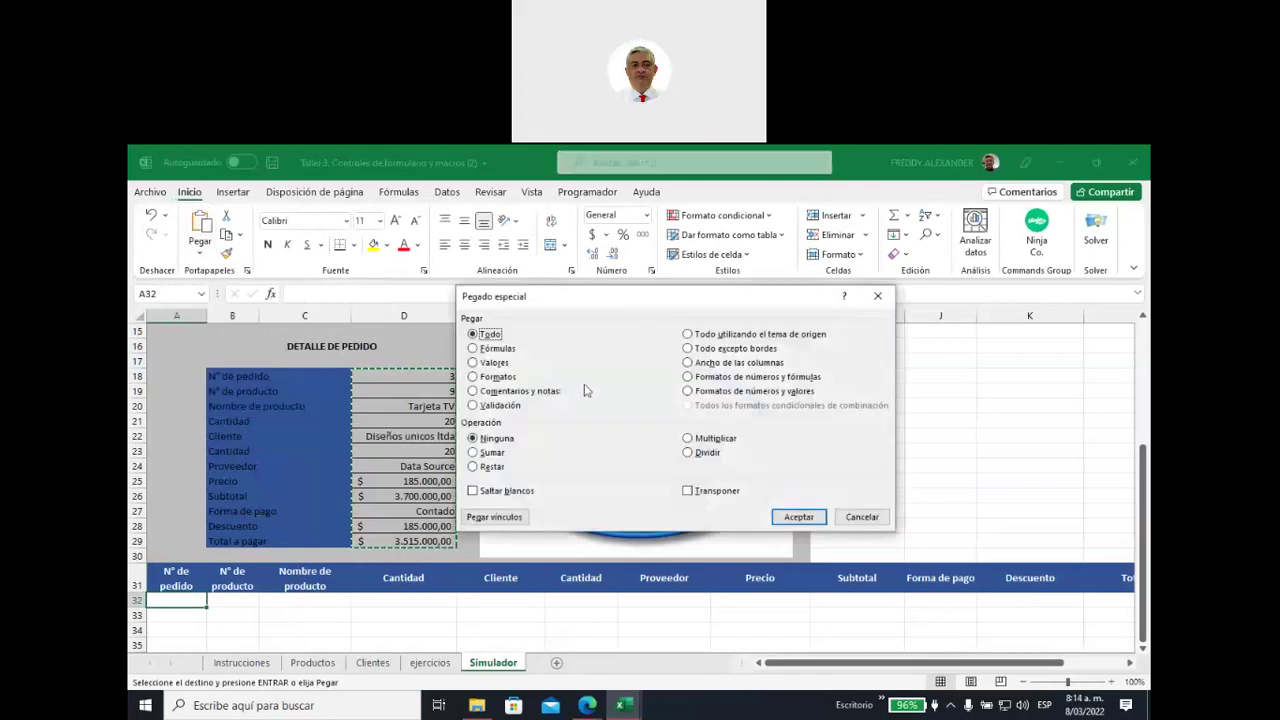
{"action": "left_click_drag", "start_coordinate": [587, 309], "coordinate": [562, 352]}
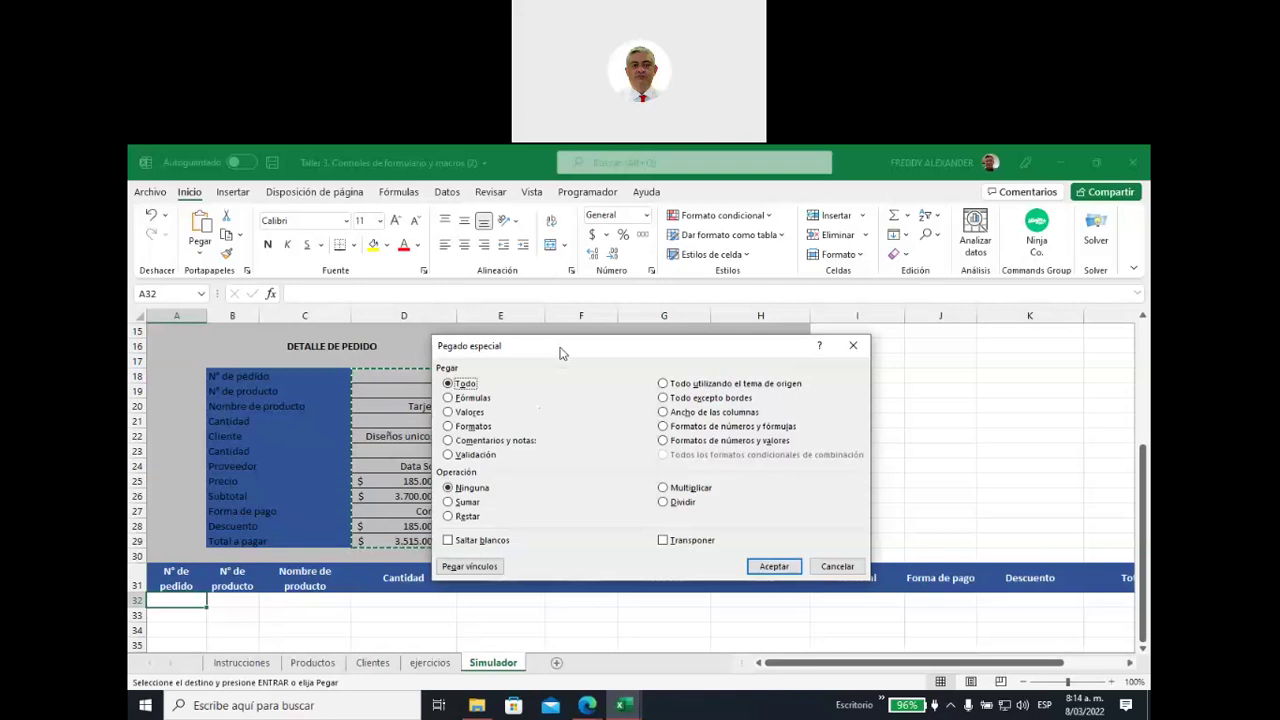
{"action": "left_click", "coordinate": [449, 413]}
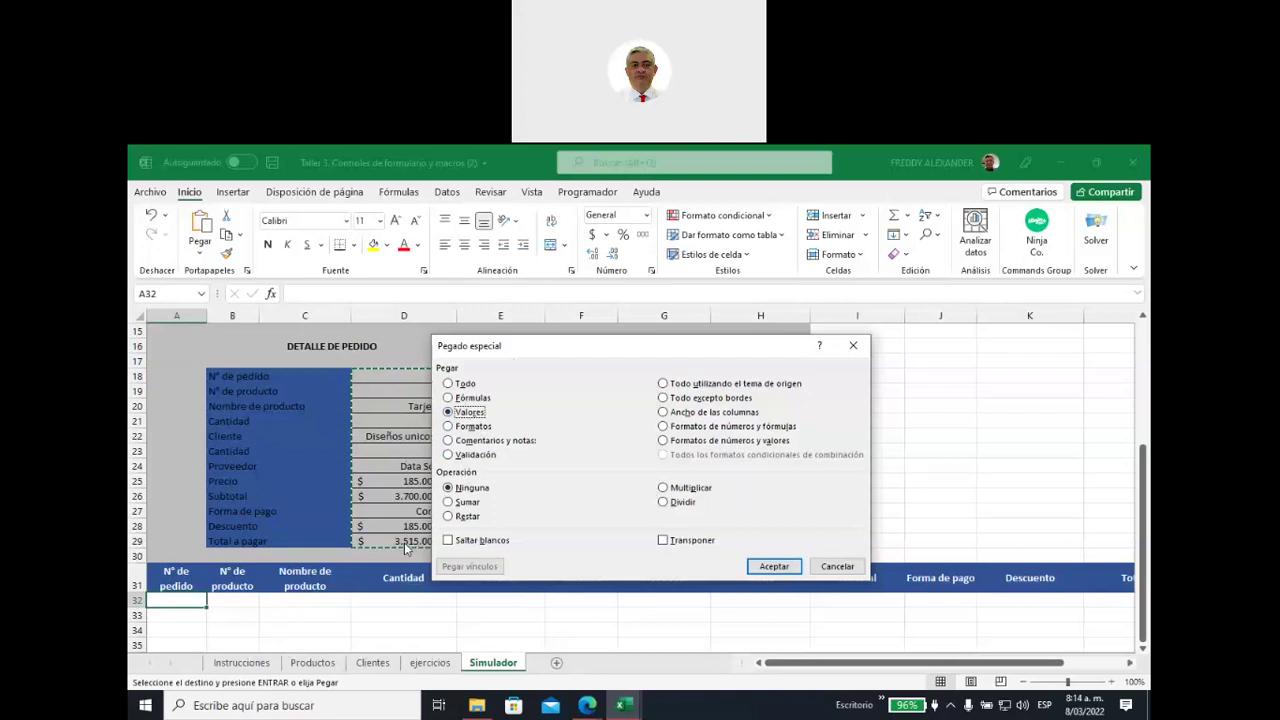
{"action": "left_click", "coordinate": [663, 542]}
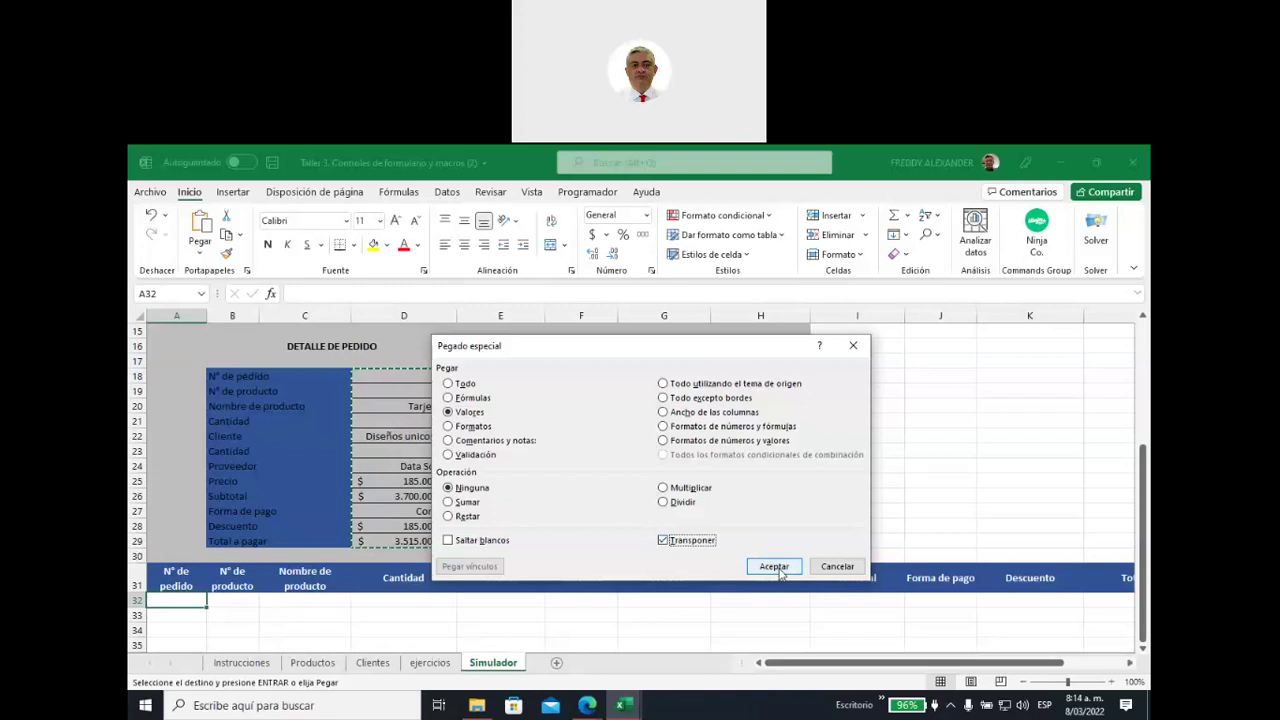
{"action": "left_click", "coordinate": [776, 567]}
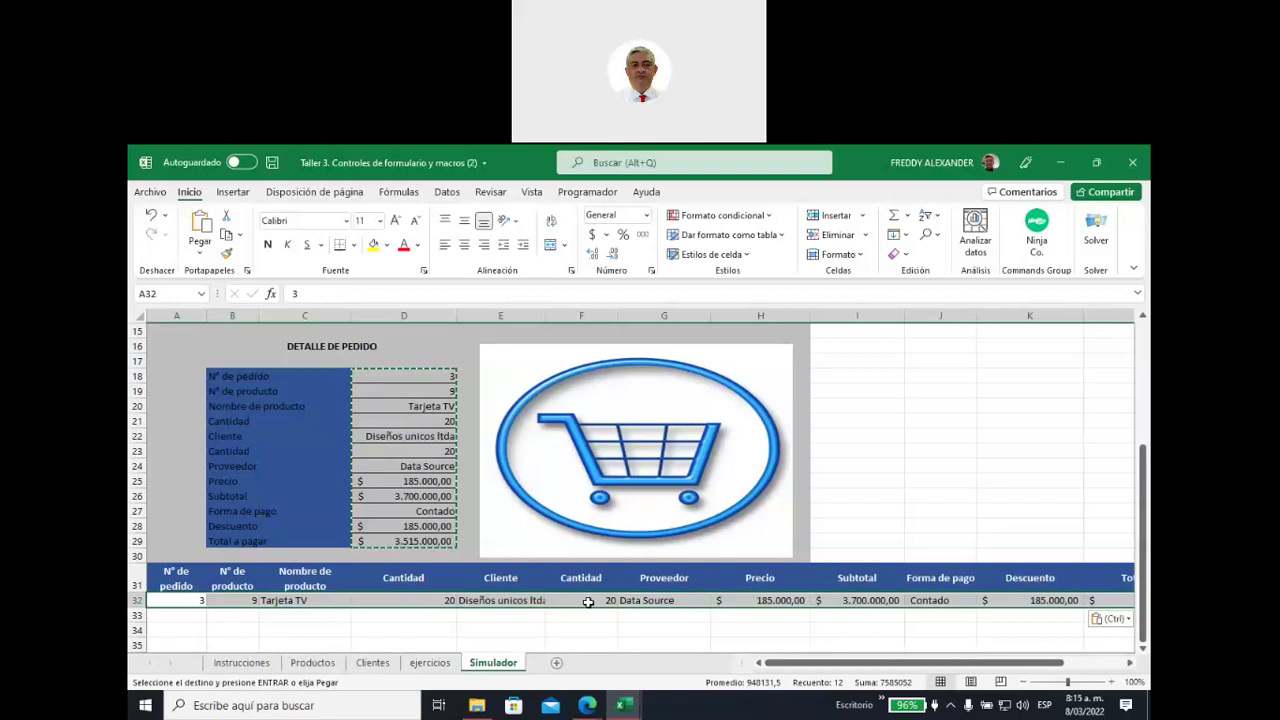
{"action": "scroll", "coordinate": [426, 560], "scroll_direction": "down", "scroll_amount": 2}
Check row 32's pasted values, including Cantidad in D32, then right-click A32 for paste choices
{"action": "left_click", "coordinate": [403, 556]}
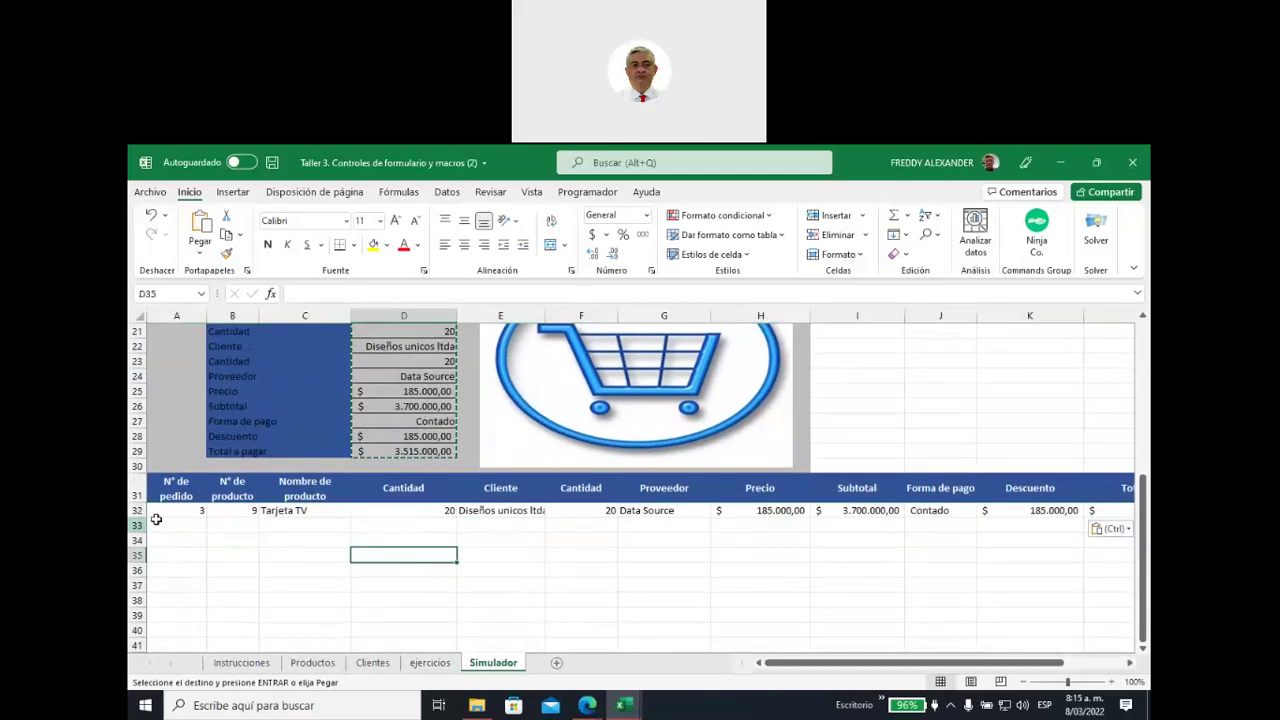
{"action": "mouse_move", "coordinate": [178, 492]}
{"action": "left_mouse_down"}
{"action": "mouse_move", "coordinate": [176, 512]}
{"action": "mouse_move", "coordinate": [290, 512]}
{"action": "left_mouse_up"}
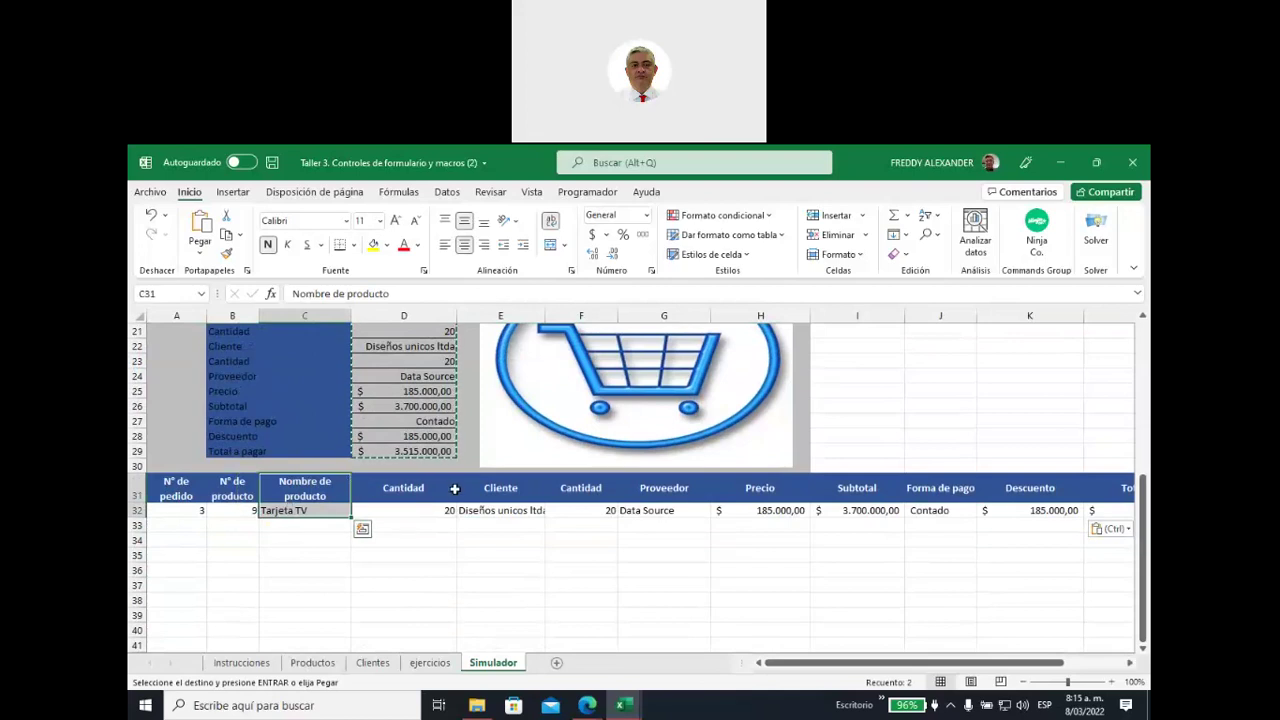
{"action": "left_click", "coordinate": [418, 513]}
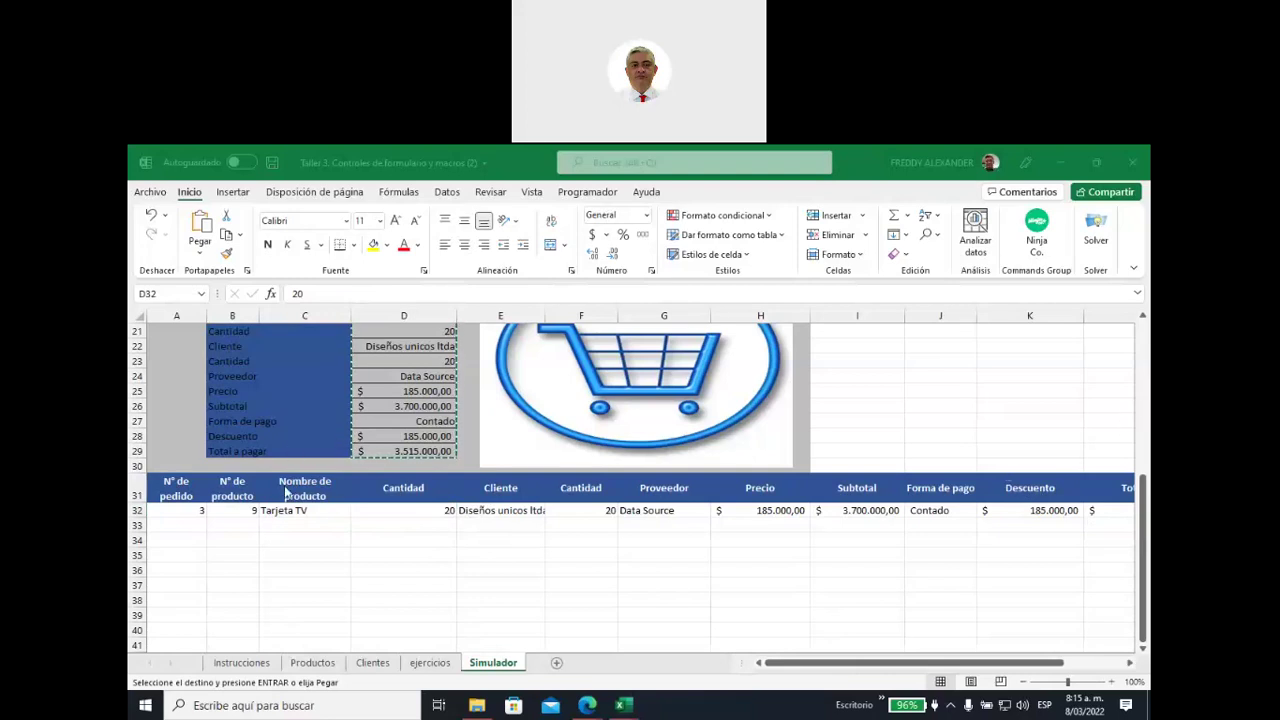
{"action": "right_click", "coordinate": [184, 509]}
{"action": "mouse_move", "coordinate": [352, 372]}
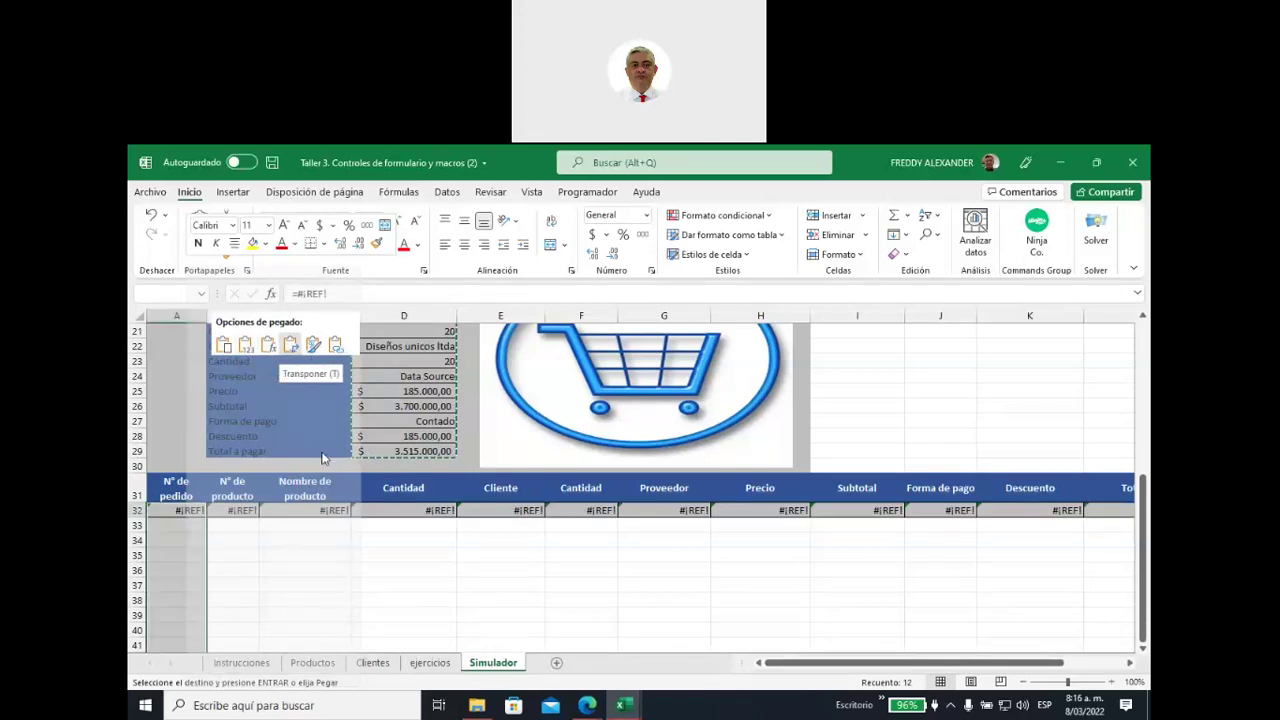
Reopen Pegado especial for A32, move the dialog aside, and cancel without pasting
{"action": "left_click", "coordinate": [292, 347]}
{"action": "right_click", "coordinate": [190, 510]}
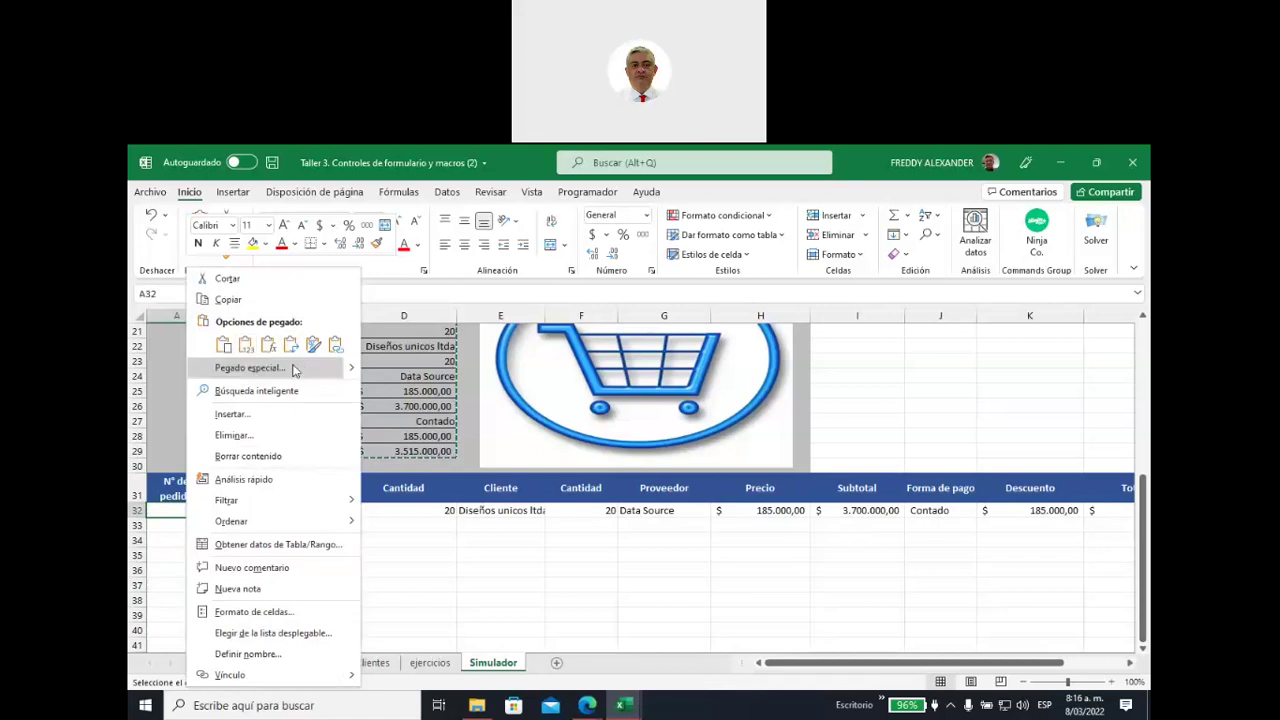
{"action": "left_click", "coordinate": [349, 368]}
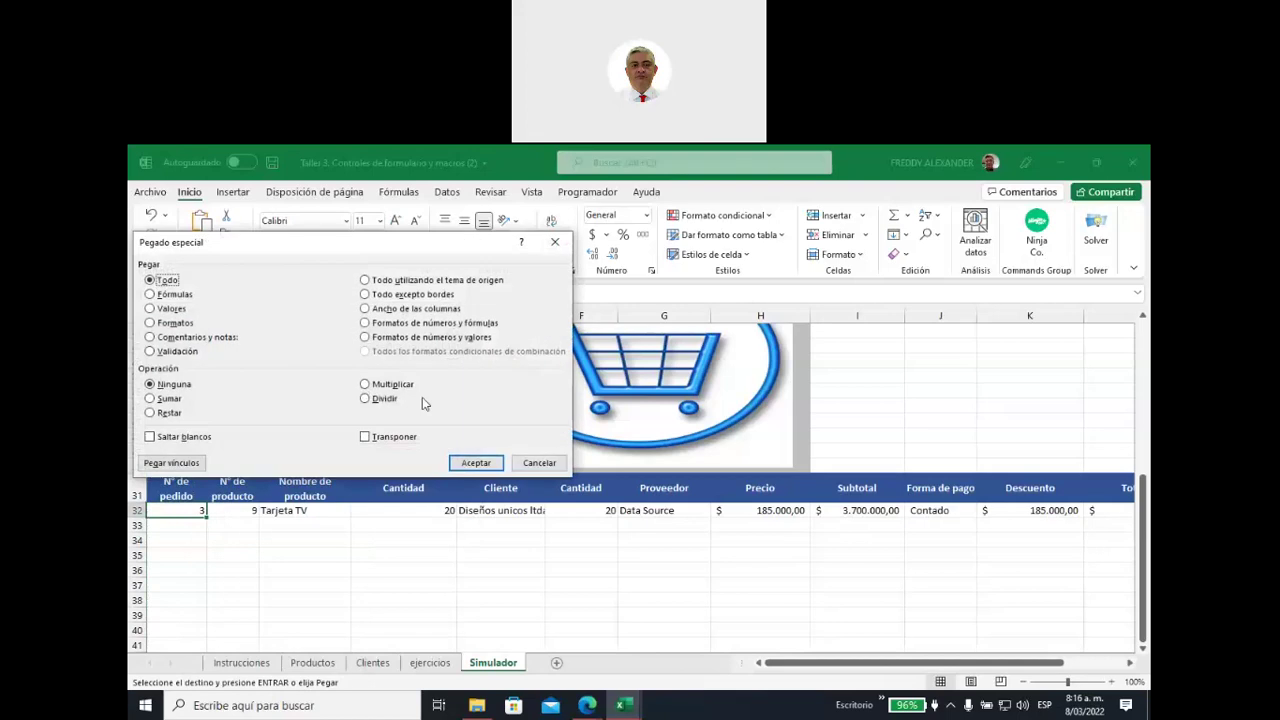
{"action": "left_click_drag", "start_coordinate": [330, 248], "coordinate": [697, 282]}
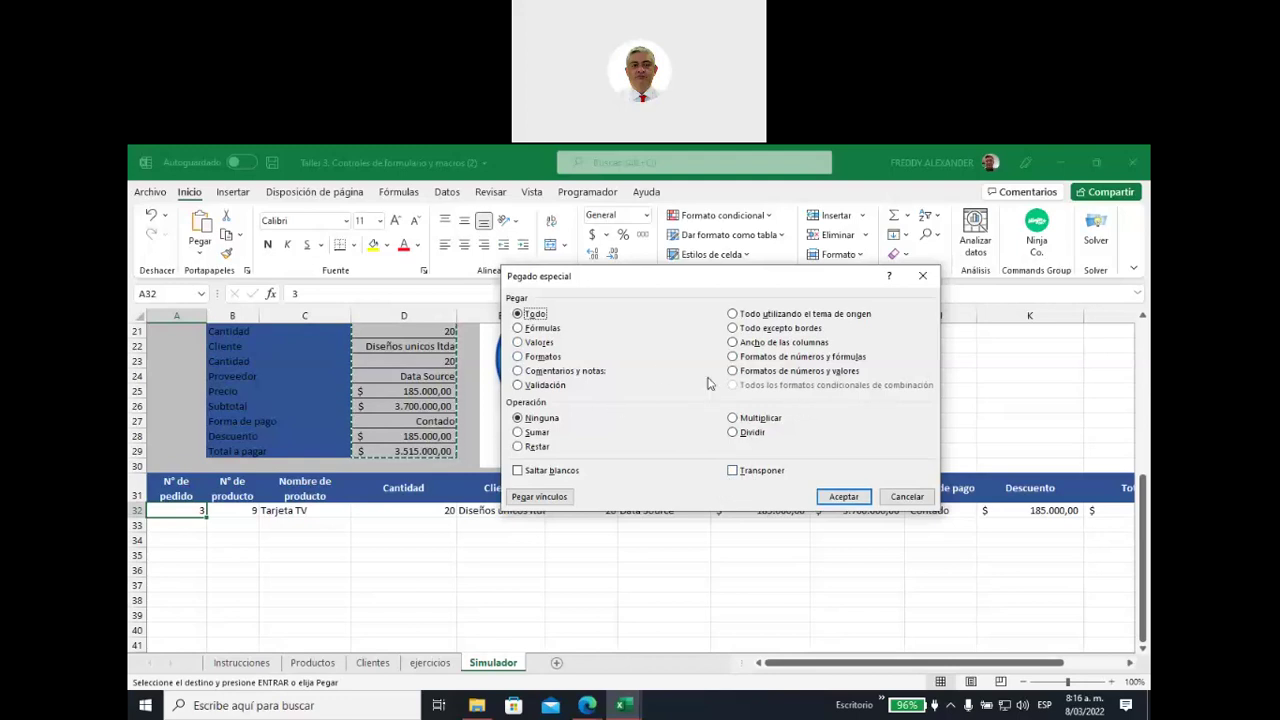
{"action": "left_click", "coordinate": [907, 497]}
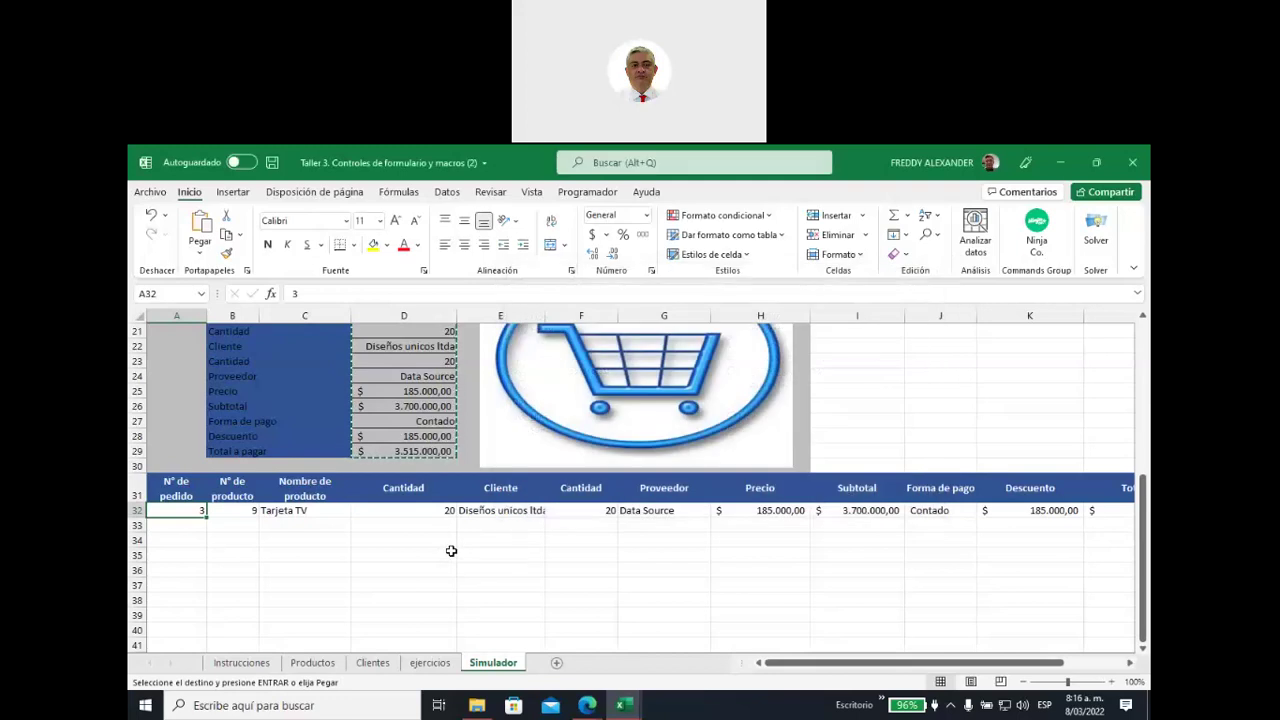
Centre the order entries in cells A32 to G32 of the log table
{"action": "left_click", "coordinate": [495, 510]}
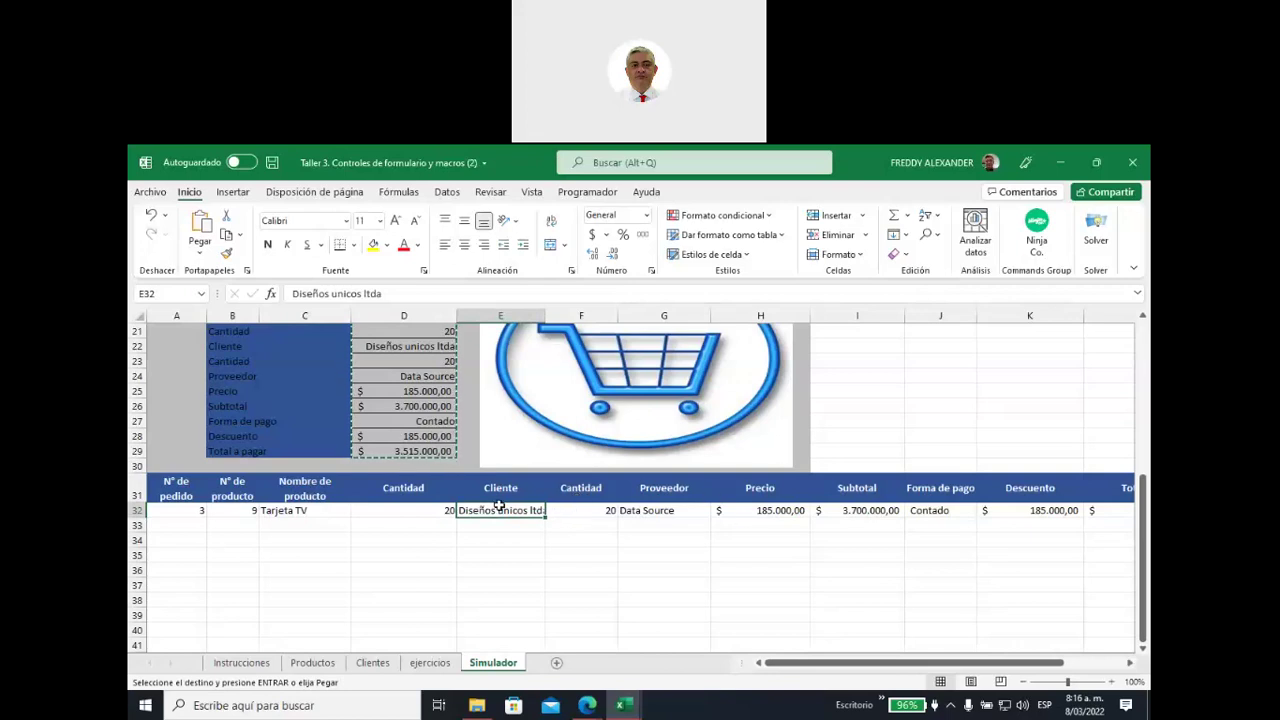
{"action": "left_click_drag", "start_coordinate": [164, 510], "coordinate": [660, 512]}
{"action": "left_click", "coordinate": [466, 248]}
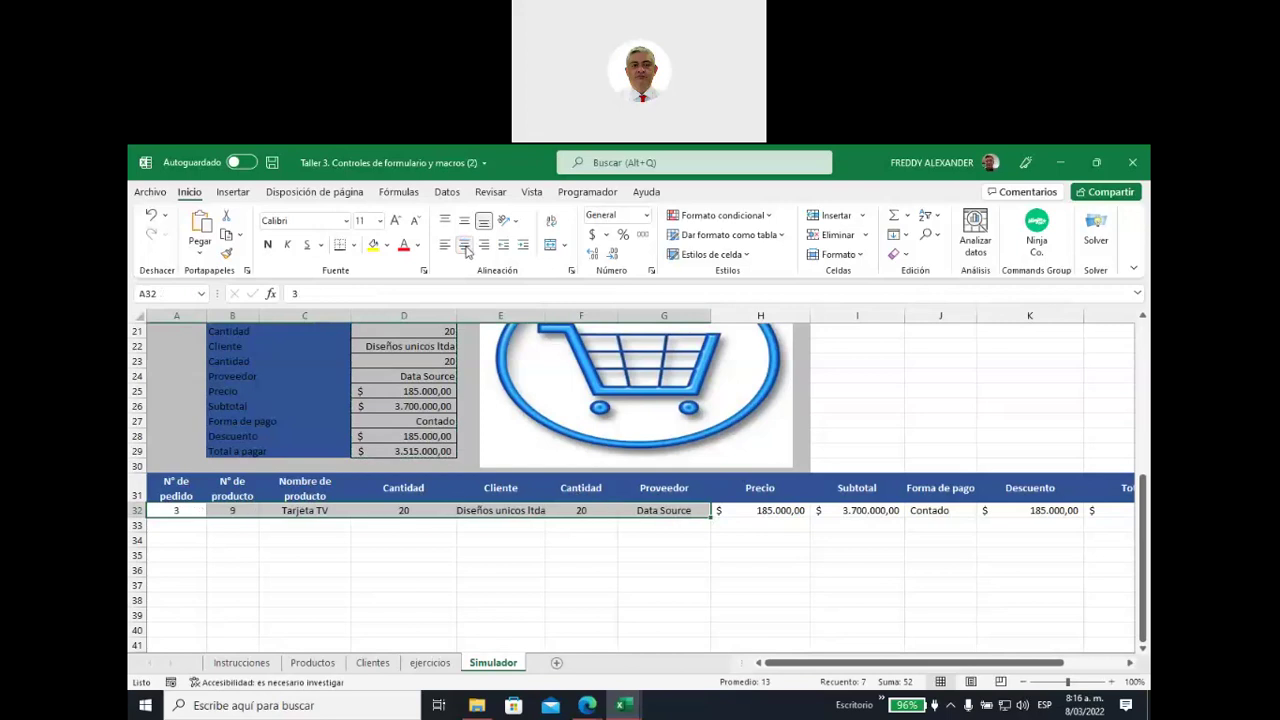
{"action": "left_click", "coordinate": [651, 612]}
{"action": "left_click_drag", "start_coordinate": [770, 662], "coordinate": [916, 660]}
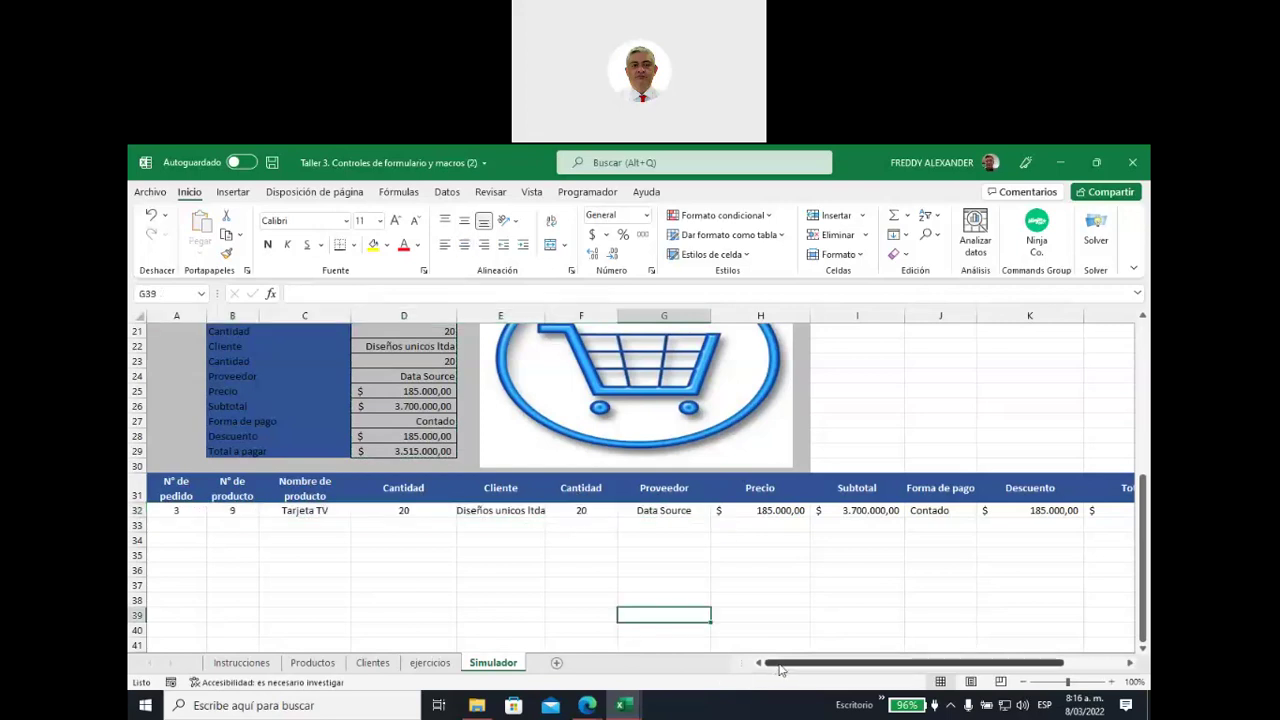
{"action": "left_click", "coordinate": [888, 558]}
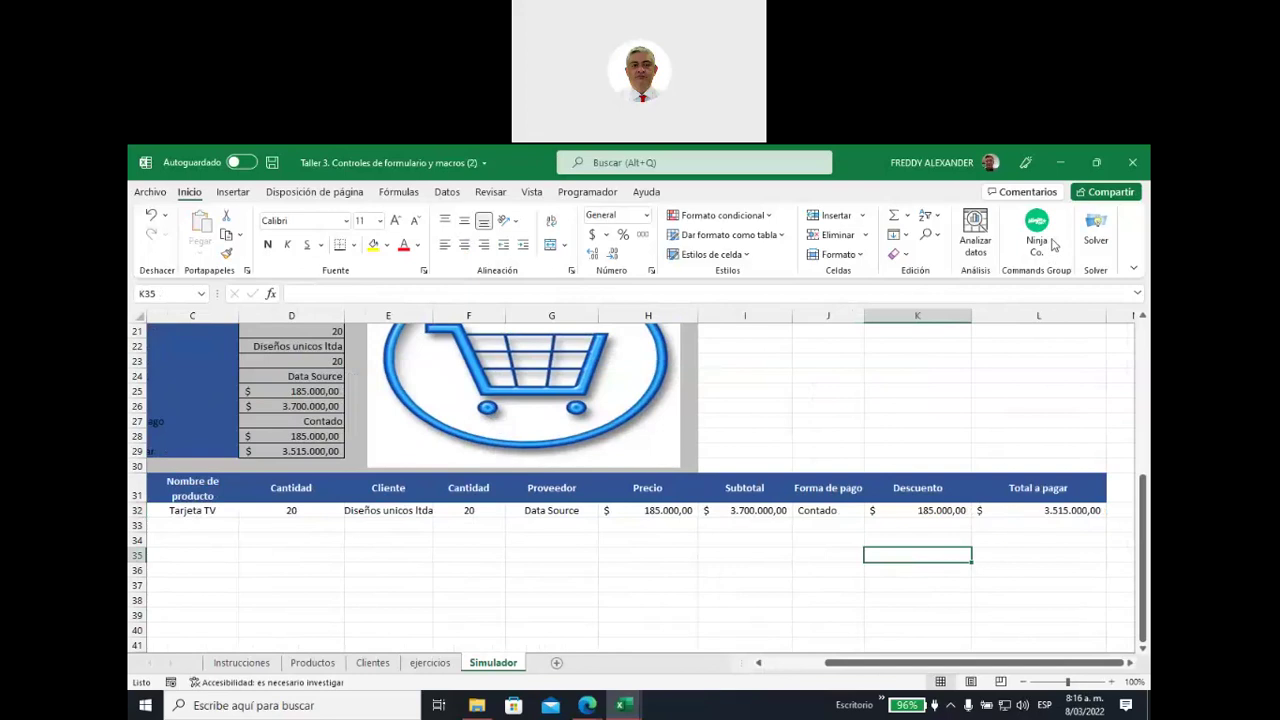
Check row 32's Total a pagar, Descuento, Contado and Subtotal values, then reselect A32:G32
{"action": "left_click", "coordinate": [1006, 511]}
{"action": "left_click", "coordinate": [945, 511]}
{"action": "left_click", "coordinate": [826, 512]}
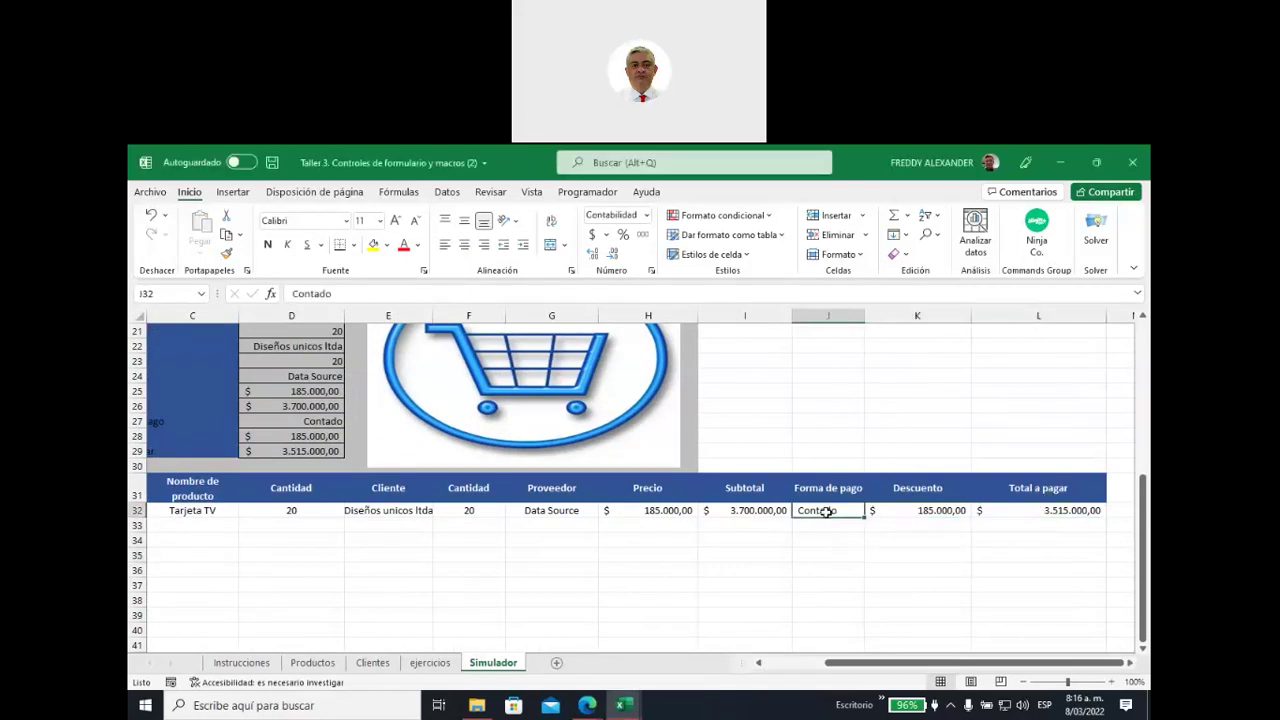
{"action": "left_click", "coordinate": [750, 514]}
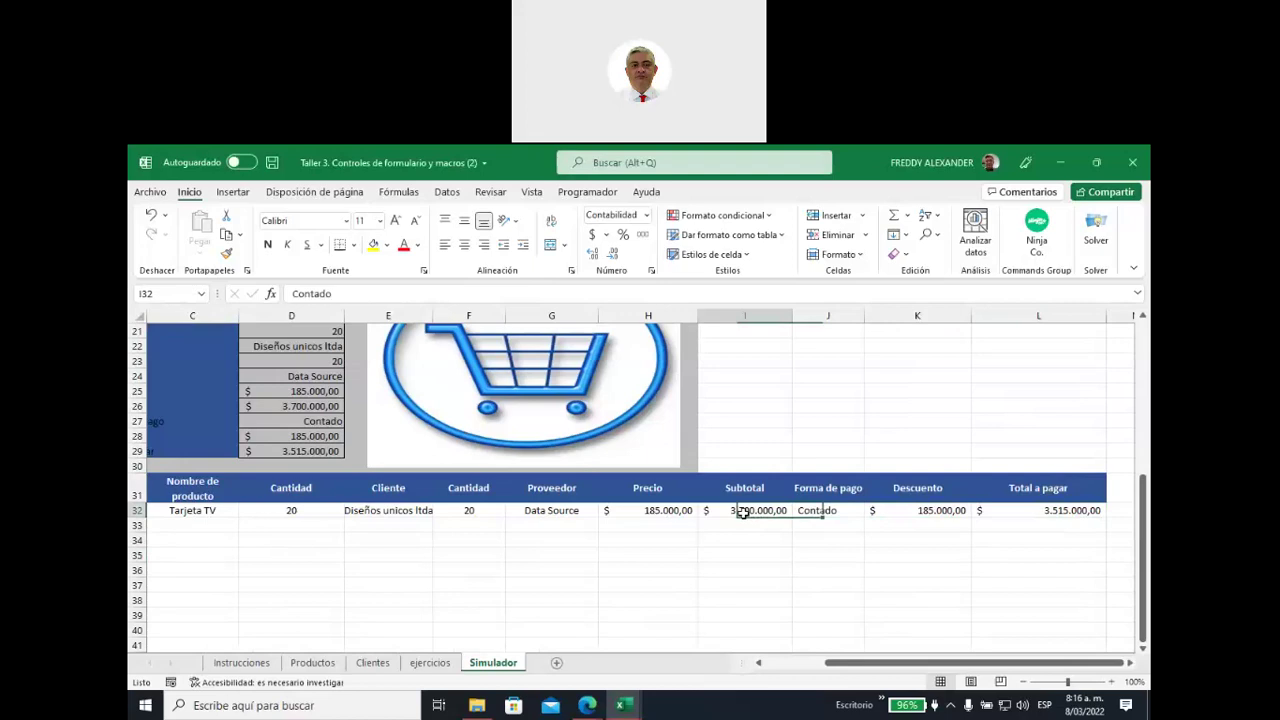
{"action": "left_click", "coordinate": [656, 526]}
{"action": "left_click_drag", "start_coordinate": [835, 663], "coordinate": [624, 621]}
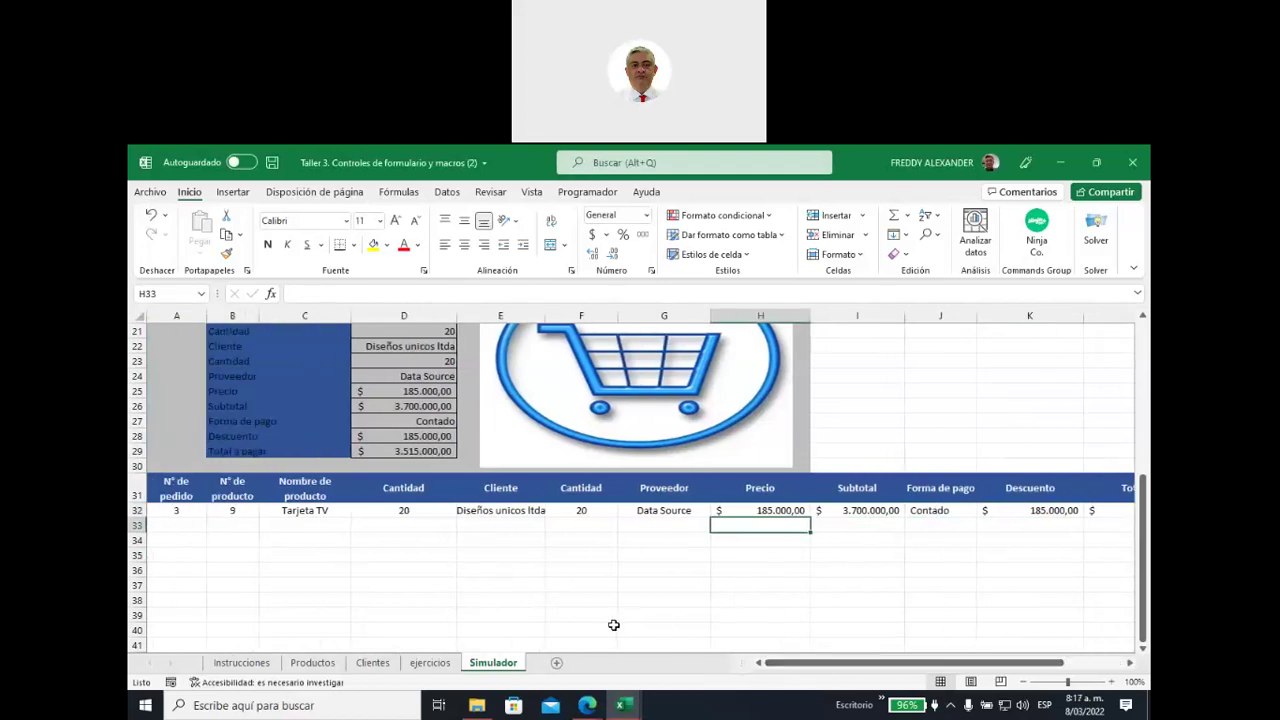
{"action": "left_click_drag", "start_coordinate": [171, 510], "coordinate": [682, 527]}
{"action": "left_click", "coordinate": [658, 556]}
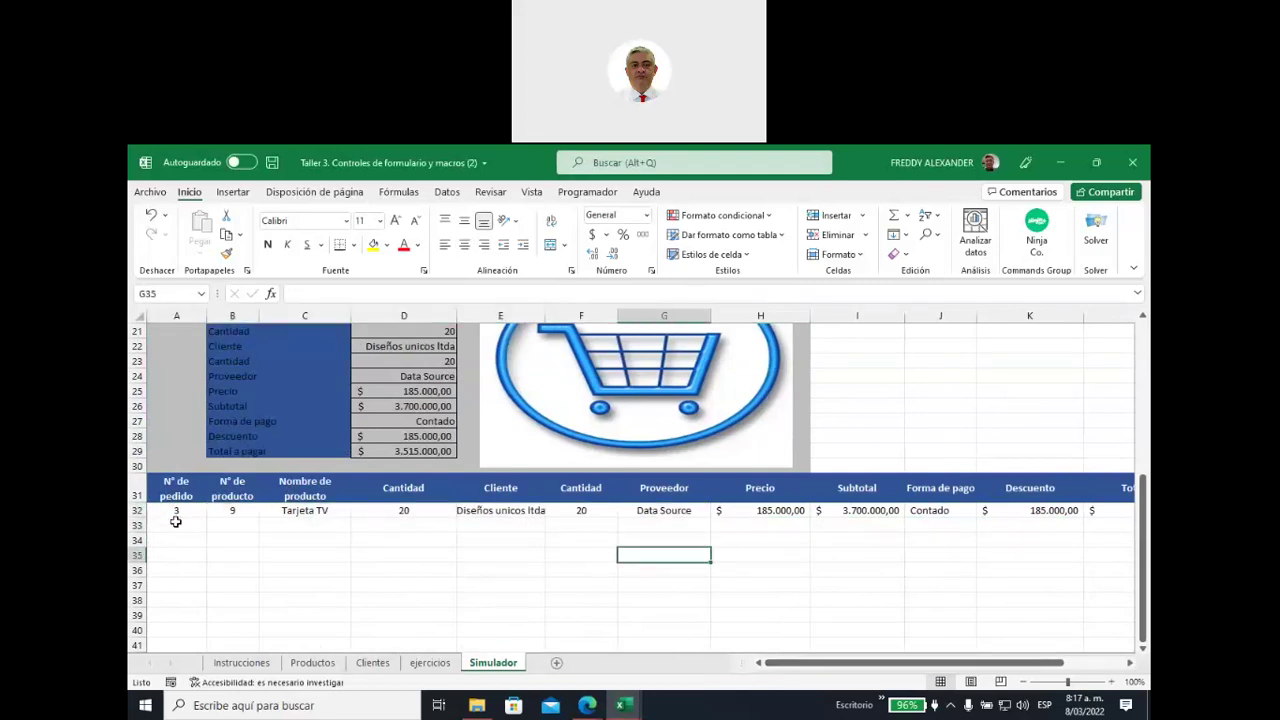
Scroll back up to the order form and open Botón 11's context menu
{"action": "scroll", "coordinate": [412, 429], "scroll_direction": "up", "scroll_amount": 1}
{"action": "scroll", "coordinate": [418, 429], "scroll_direction": "up", "scroll_amount": 1}
{"action": "scroll", "coordinate": [415, 452], "scroll_direction": "up", "scroll_amount": 1}
{"action": "scroll", "coordinate": [415, 452], "scroll_direction": "up", "scroll_amount": 3}
{"action": "scroll", "coordinate": [399, 491], "scroll_direction": "down", "scroll_amount": 5}
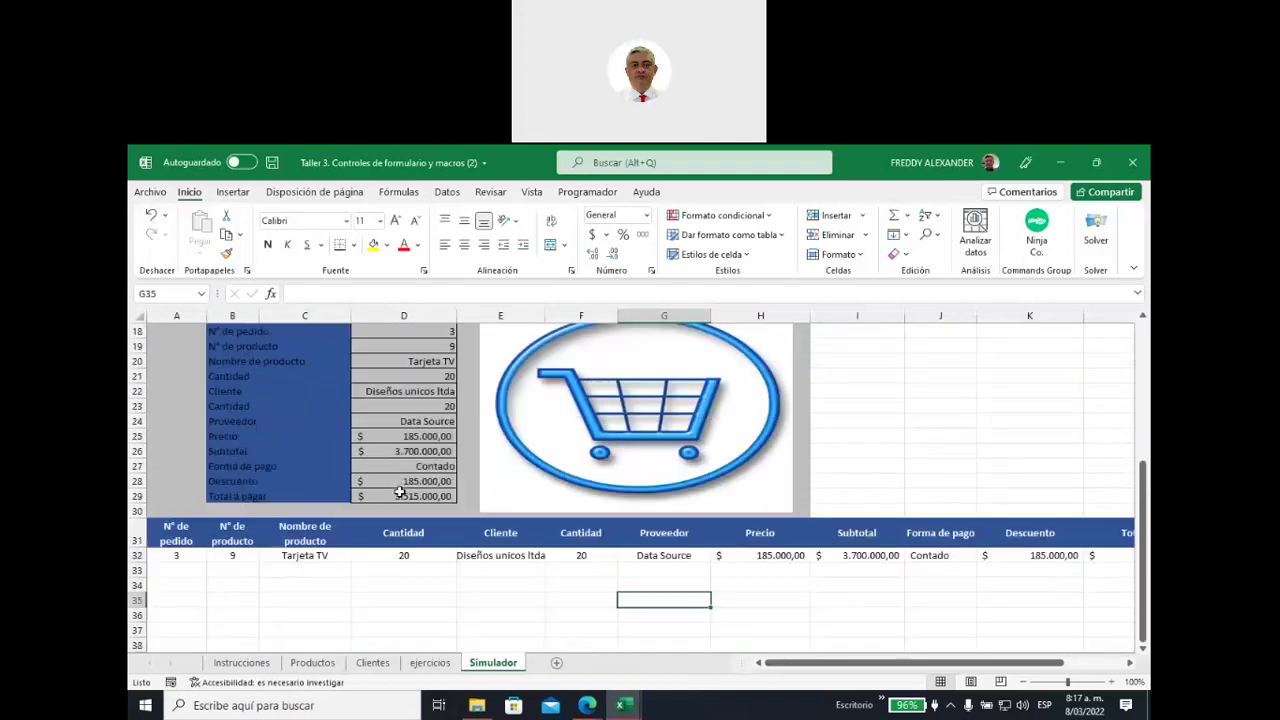
{"action": "scroll", "coordinate": [399, 491], "scroll_direction": "down", "scroll_amount": 1}
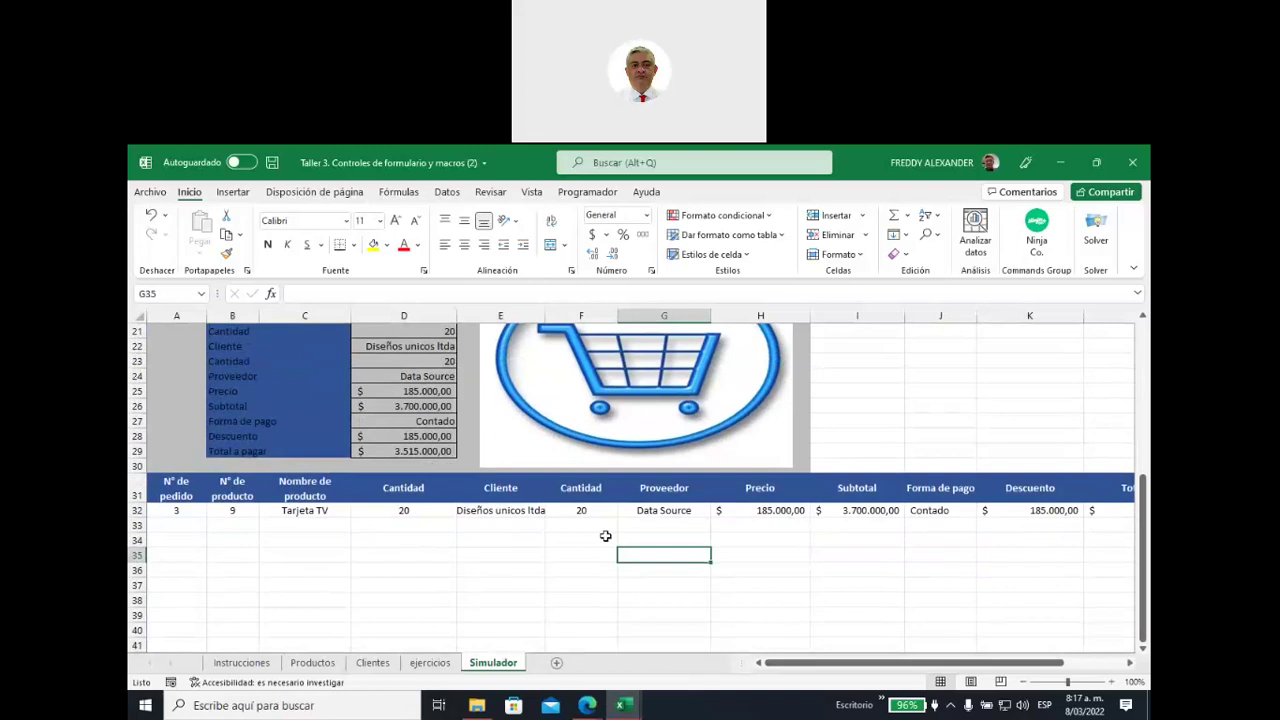
{"action": "scroll", "coordinate": [682, 468], "scroll_direction": "up", "scroll_amount": 4}
{"action": "scroll", "coordinate": [606, 420], "scroll_direction": "up", "scroll_amount": 2}
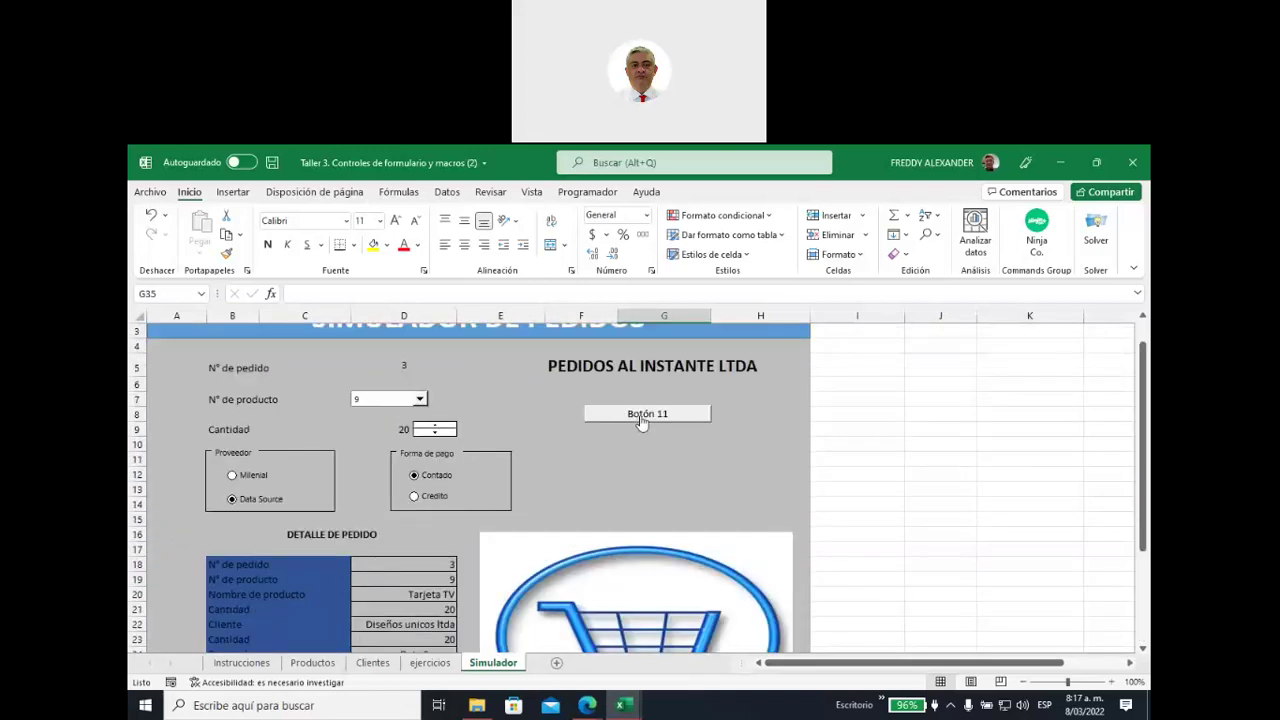
{"action": "right_click", "coordinate": [656, 427]}
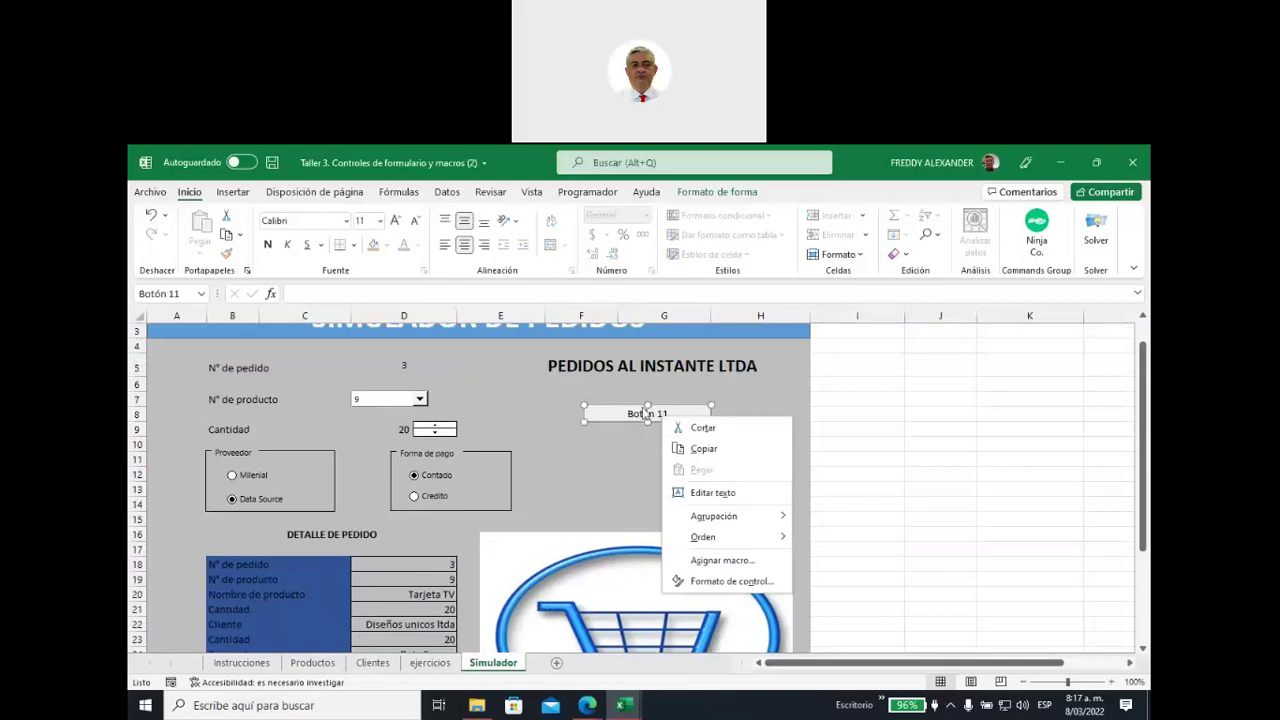
Make Botón 11 taller and replace its label with ALMACENAR
{"action": "left_click", "coordinate": [650, 418]}
{"action": "mouse_move", "coordinate": [650, 420]}
{"action": "left_mouse_down"}
{"action": "mouse_move", "coordinate": [647, 447]}
{"action": "mouse_move", "coordinate": [740, 424]}
{"action": "left_mouse_up"}
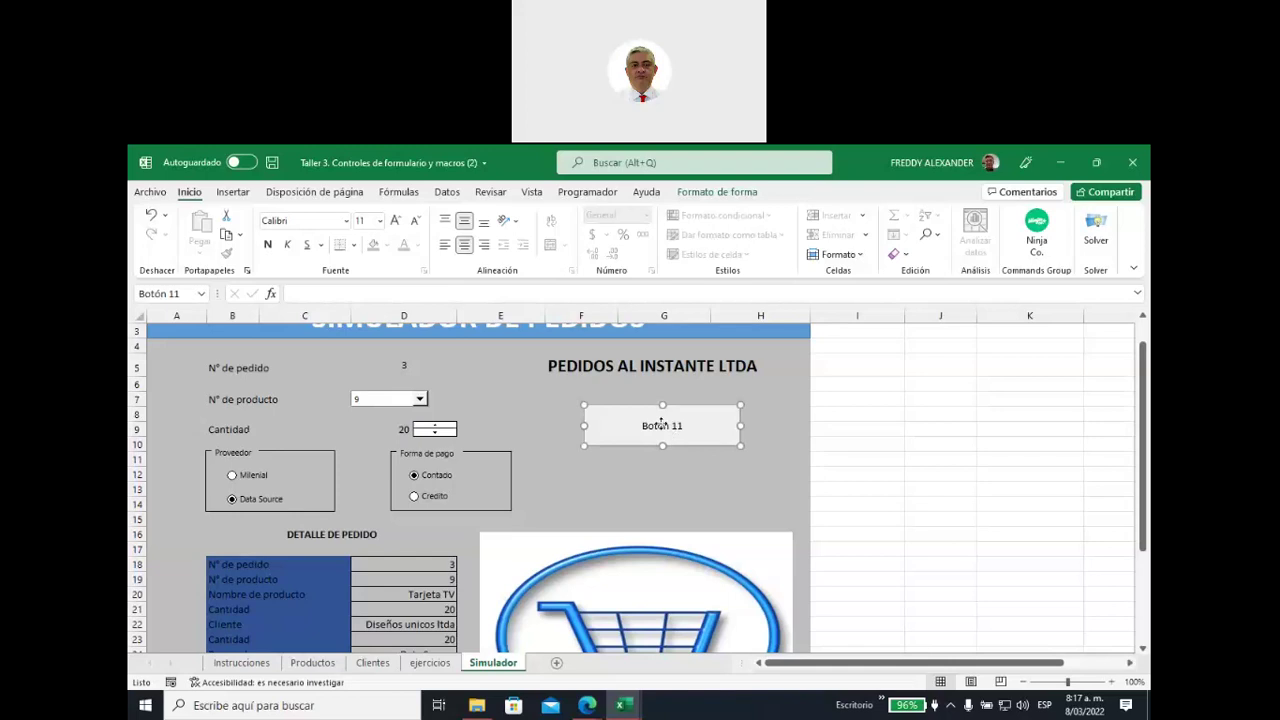
{"action": "right_click", "coordinate": [661, 424]}
{"action": "left_click", "coordinate": [690, 499]}
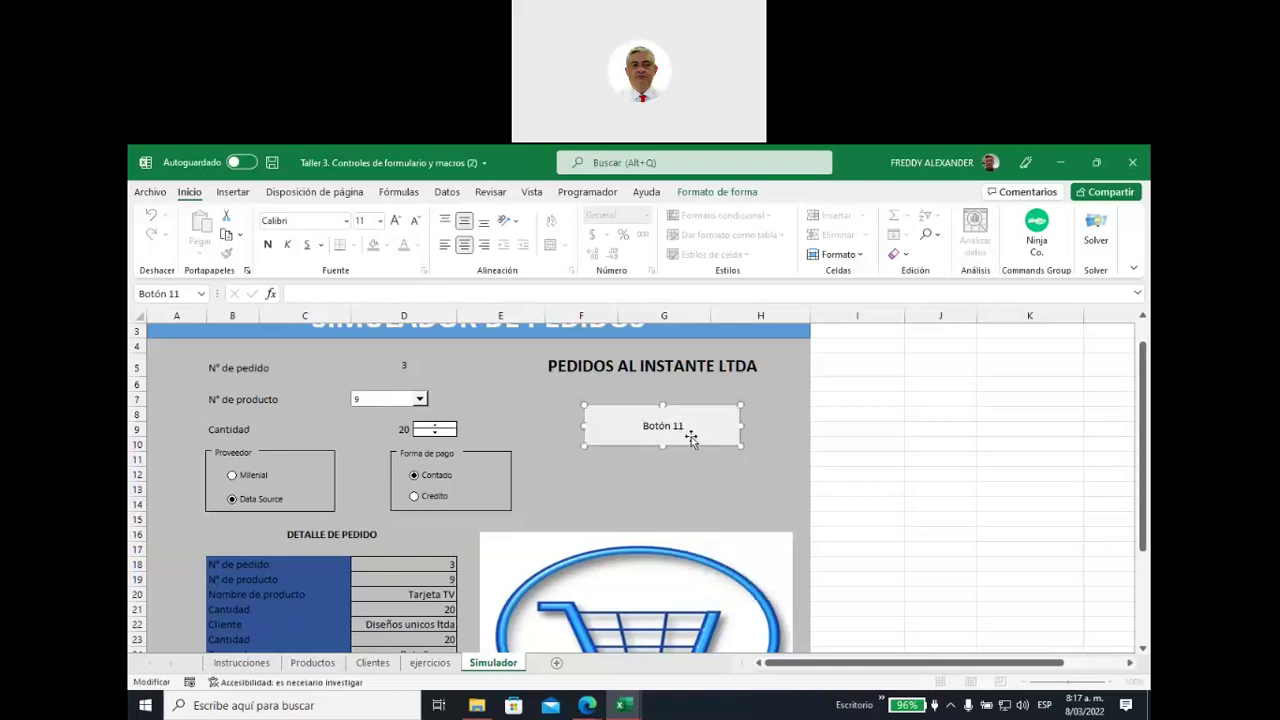
{"action": "type", "text": "ALMACENAR"}
{"action": "key", "text": "Delete"}
{"action": "key", "text": "Delete"}
{"action": "key", "text": "Delete"}
{"action": "key", "text": "Delete"}
{"action": "key", "text": "Delete"}
{"action": "key", "text": "Delete"}
{"action": "key", "text": "Delete"}
{"action": "key", "text": "Delete"}
{"action": "left_click", "coordinate": [695, 482]}
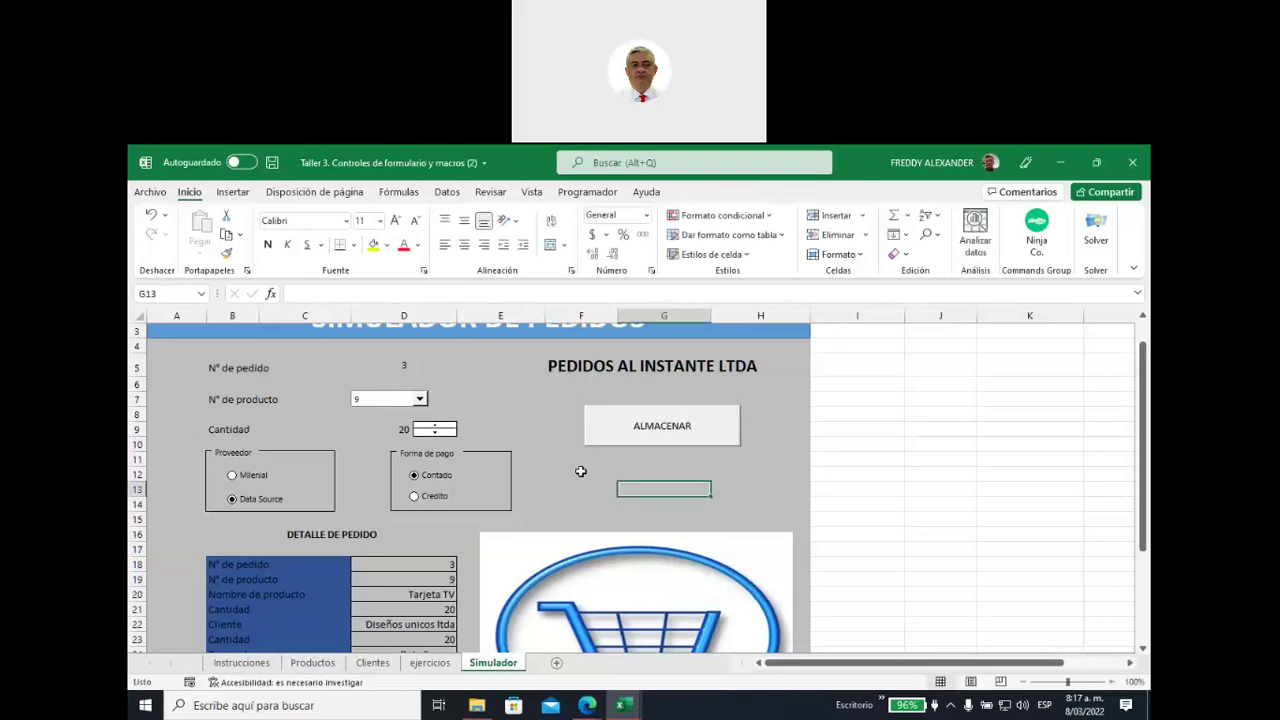
{"action": "scroll", "coordinate": [494, 505], "scroll_direction": "down", "scroll_amount": 2}
Convert the log range A31:L32 into an Excel table with headers using Ctrl+T
{"action": "scroll", "coordinate": [494, 505], "scroll_direction": "down", "scroll_amount": 3}
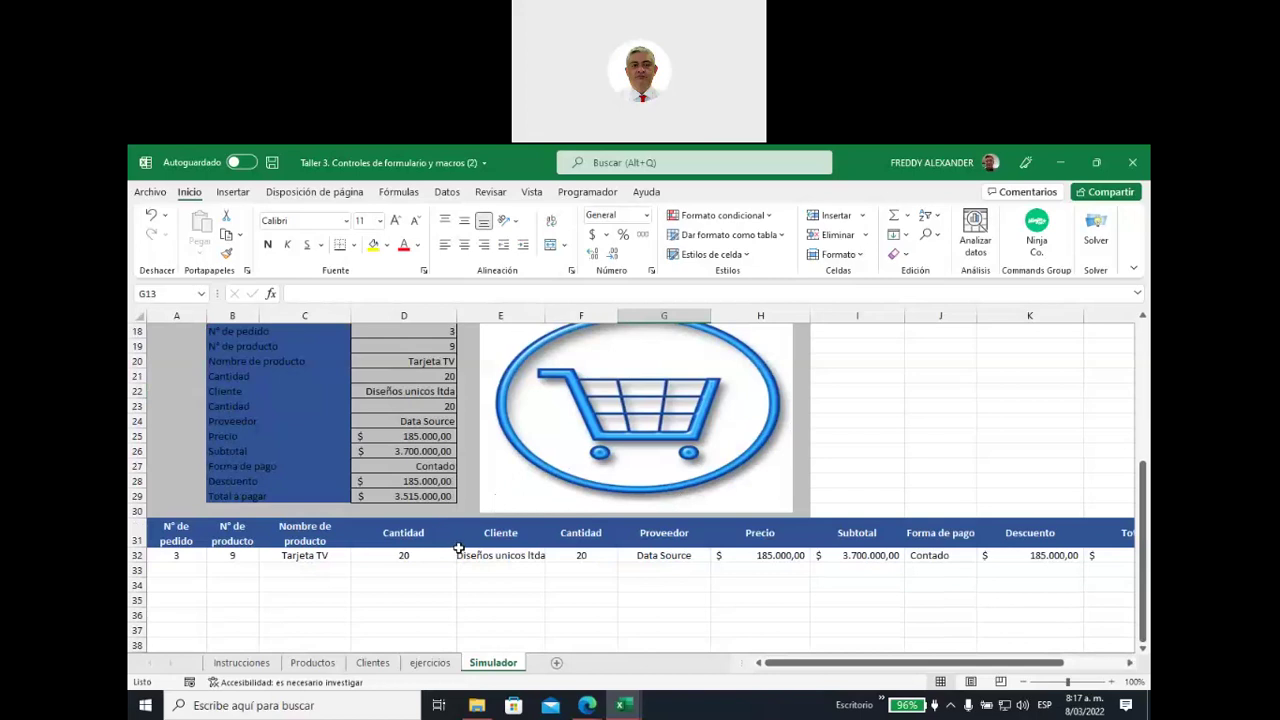
{"action": "left_click", "coordinate": [368, 542]}
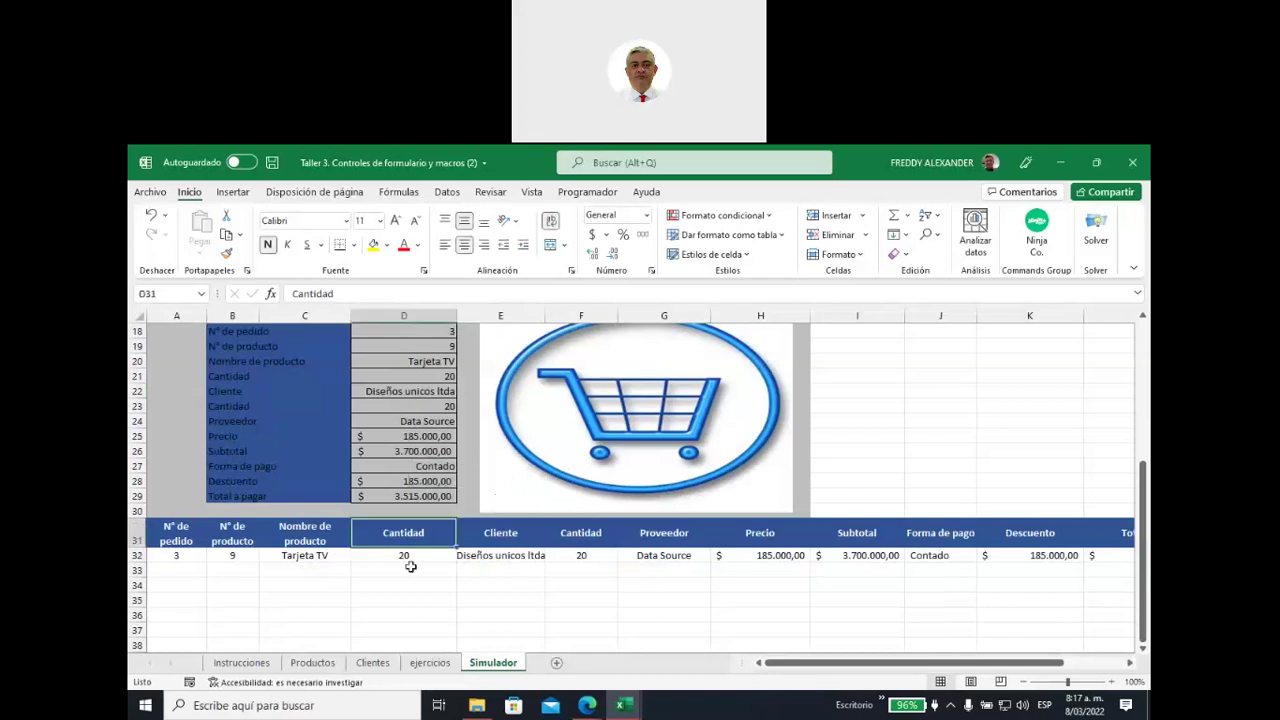
{"action": "left_click", "coordinate": [404, 558]}
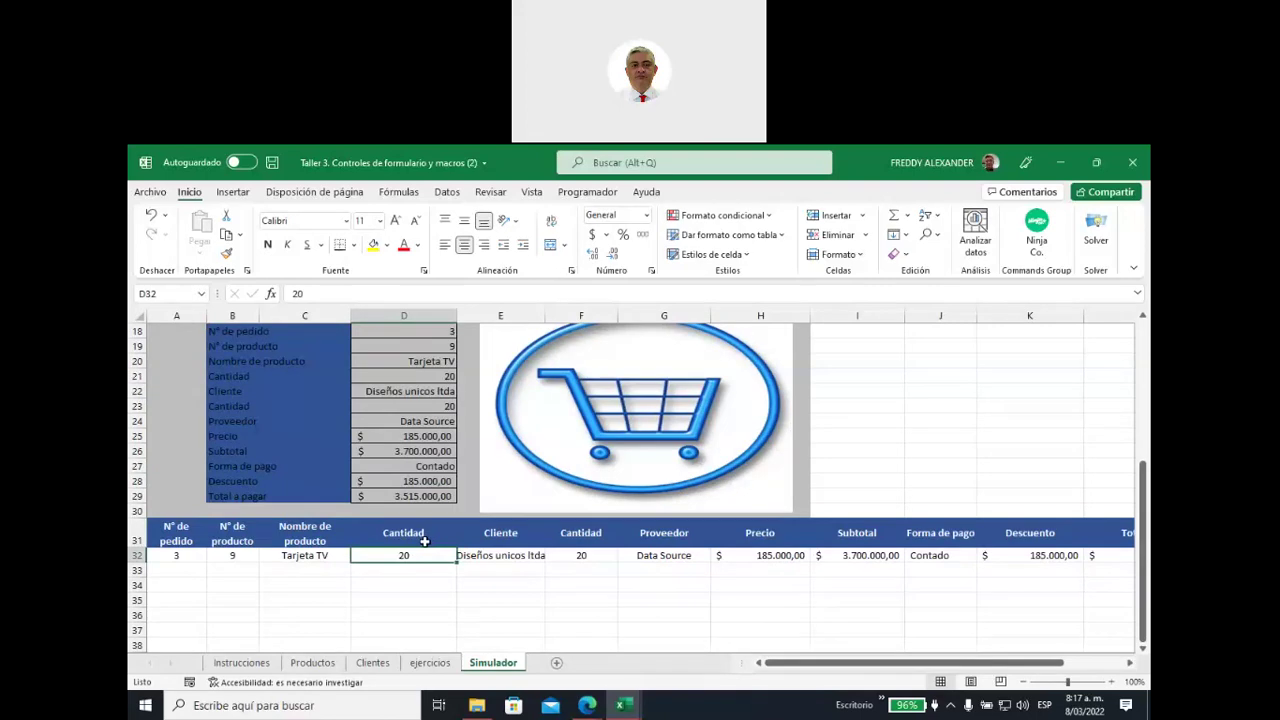
{"action": "key", "text": "ctrl+t"}
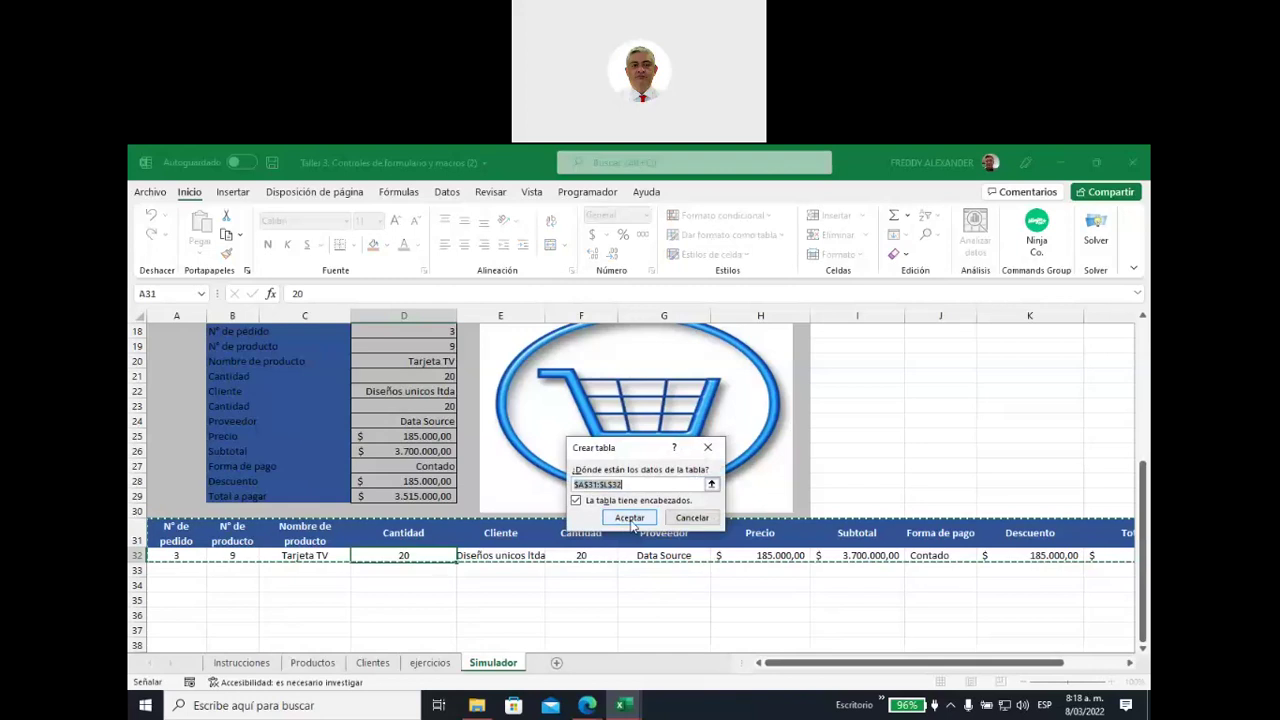
{"action": "left_click", "coordinate": [629, 518]}
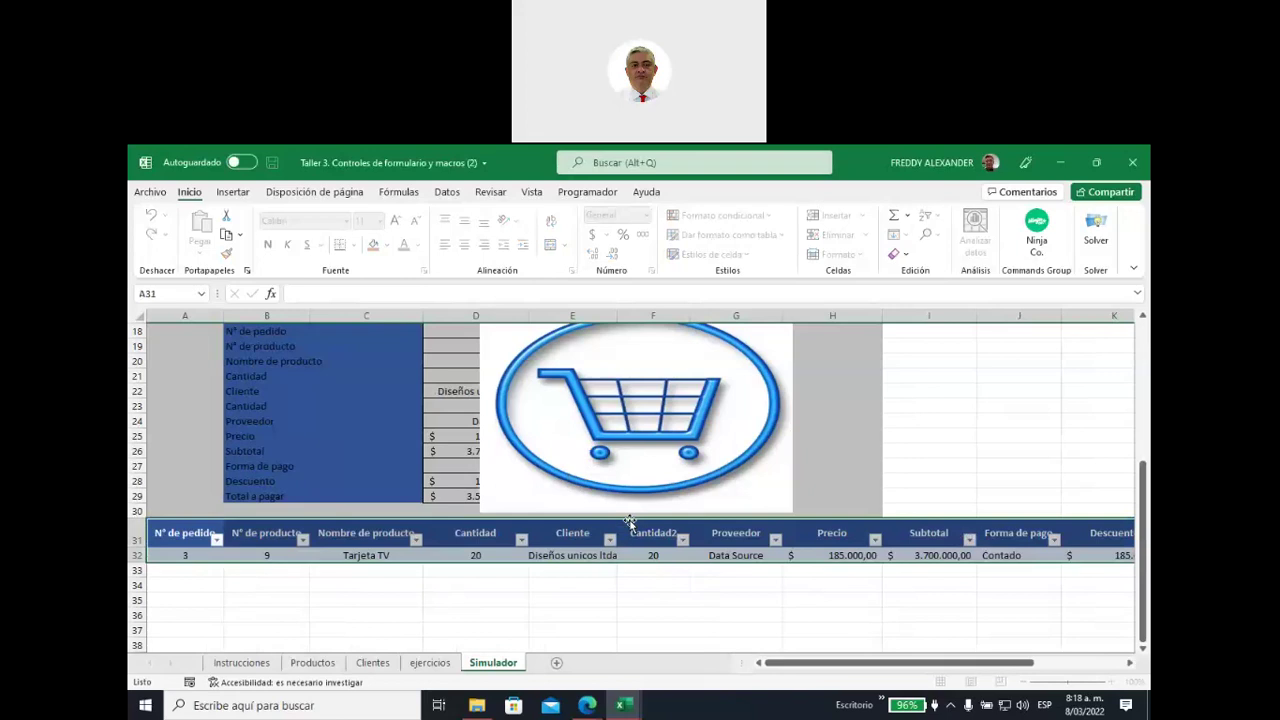
Delete order 3's values from row 32, leaving the table with only its headers
{"action": "left_click", "coordinate": [623, 597]}
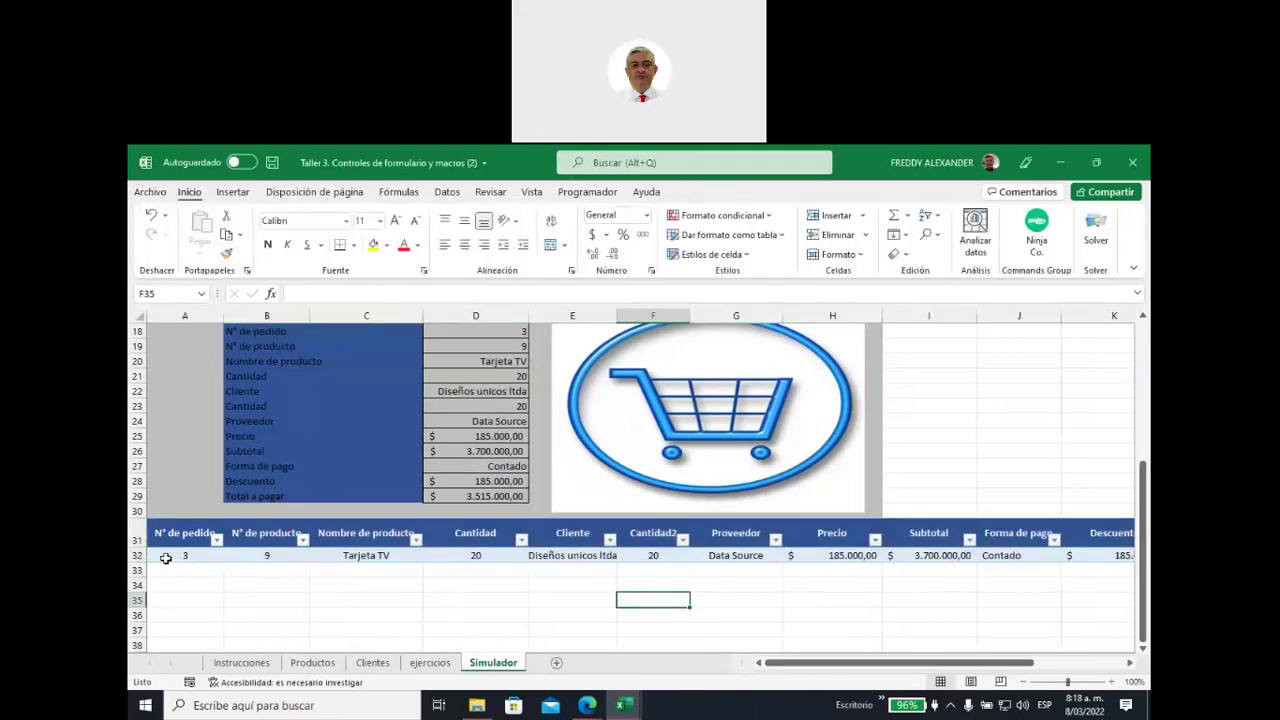
{"action": "mouse_move", "coordinate": [167, 557]}
{"action": "left_mouse_down"}
{"action": "mouse_move", "coordinate": [1119, 549]}
{"action": "mouse_move", "coordinate": [980, 549]}
{"action": "left_mouse_up"}
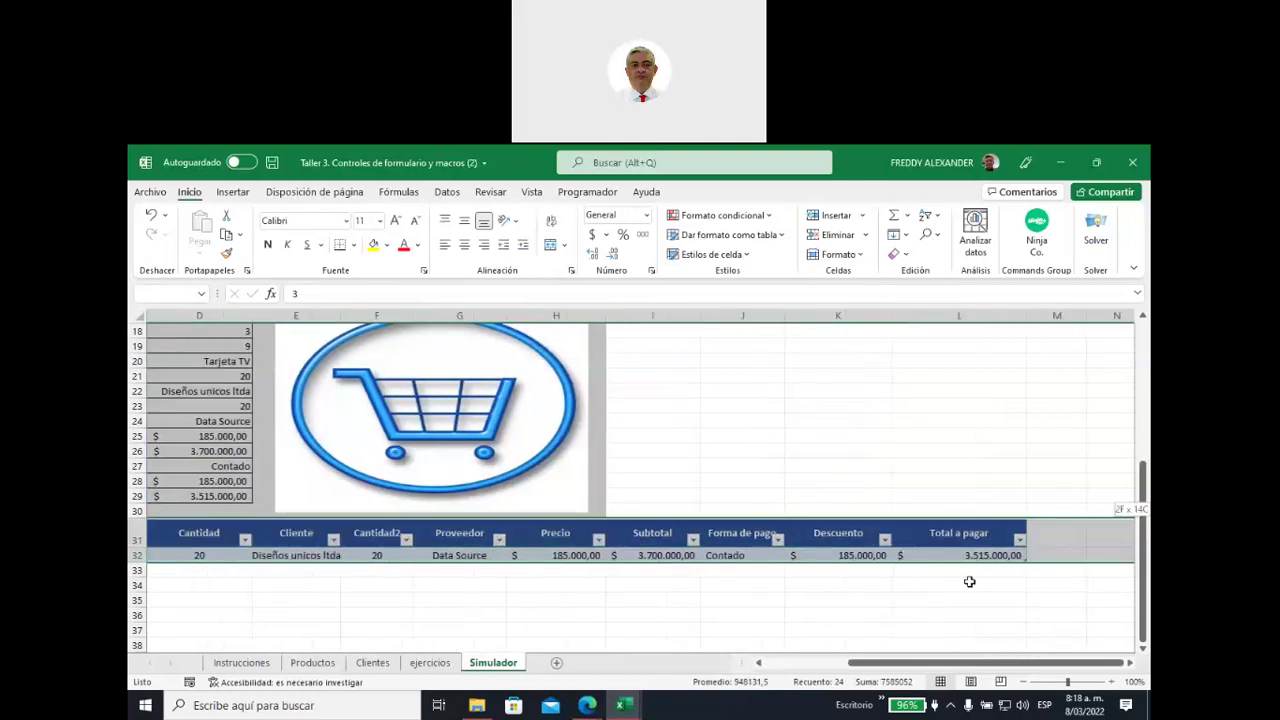
{"action": "key", "text": "Delete"}
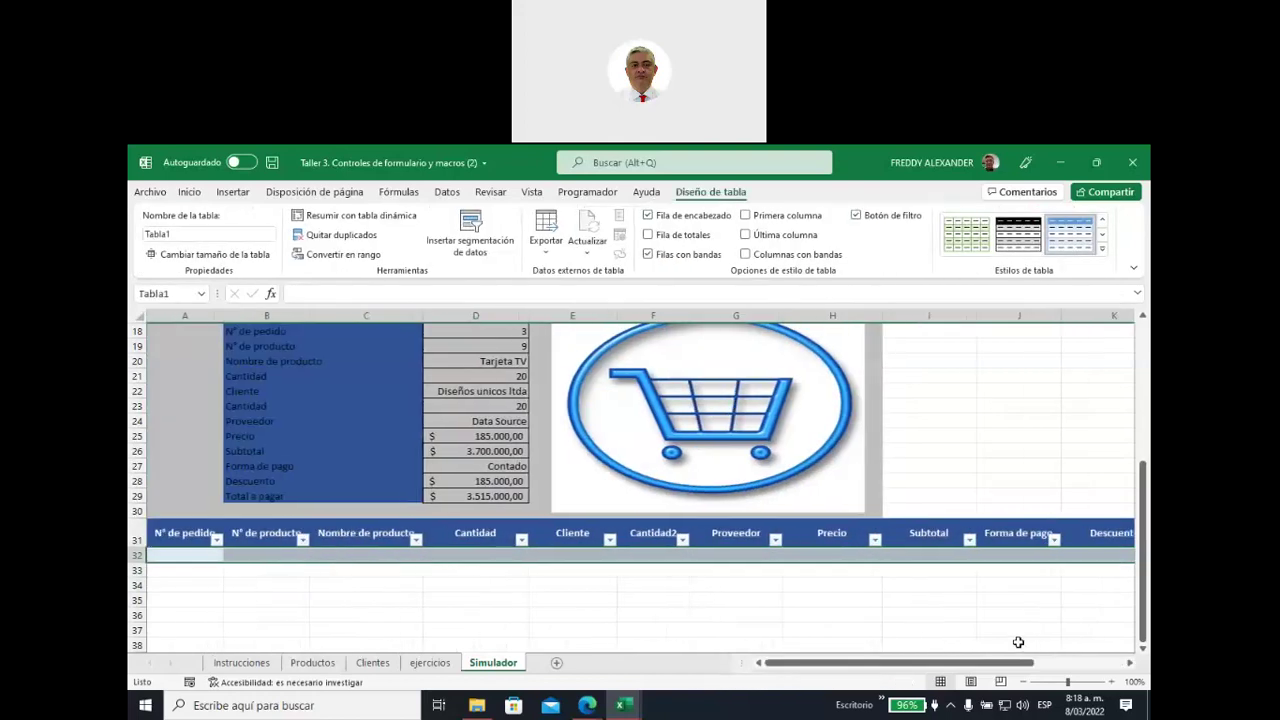
{"action": "left_click", "coordinate": [735, 629]}
{"action": "left_click_drag", "start_coordinate": [856, 667], "coordinate": [801, 677]}
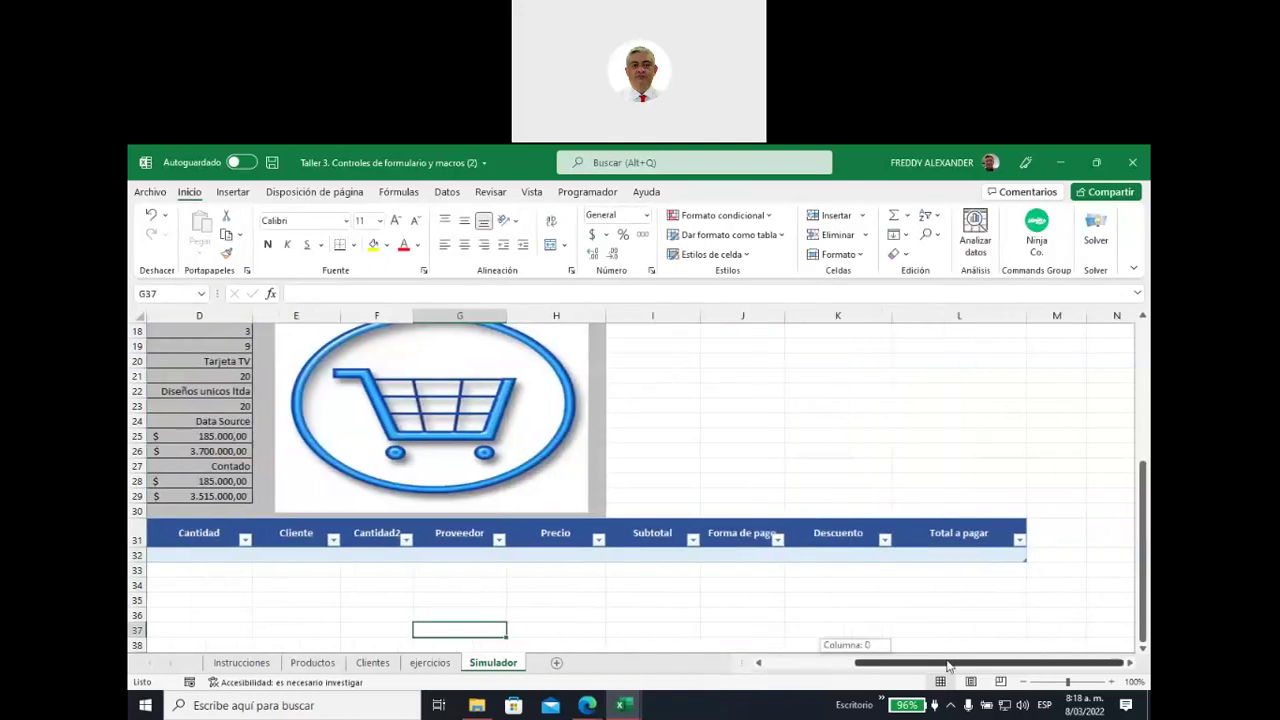
{"action": "left_click", "coordinate": [172, 600]}
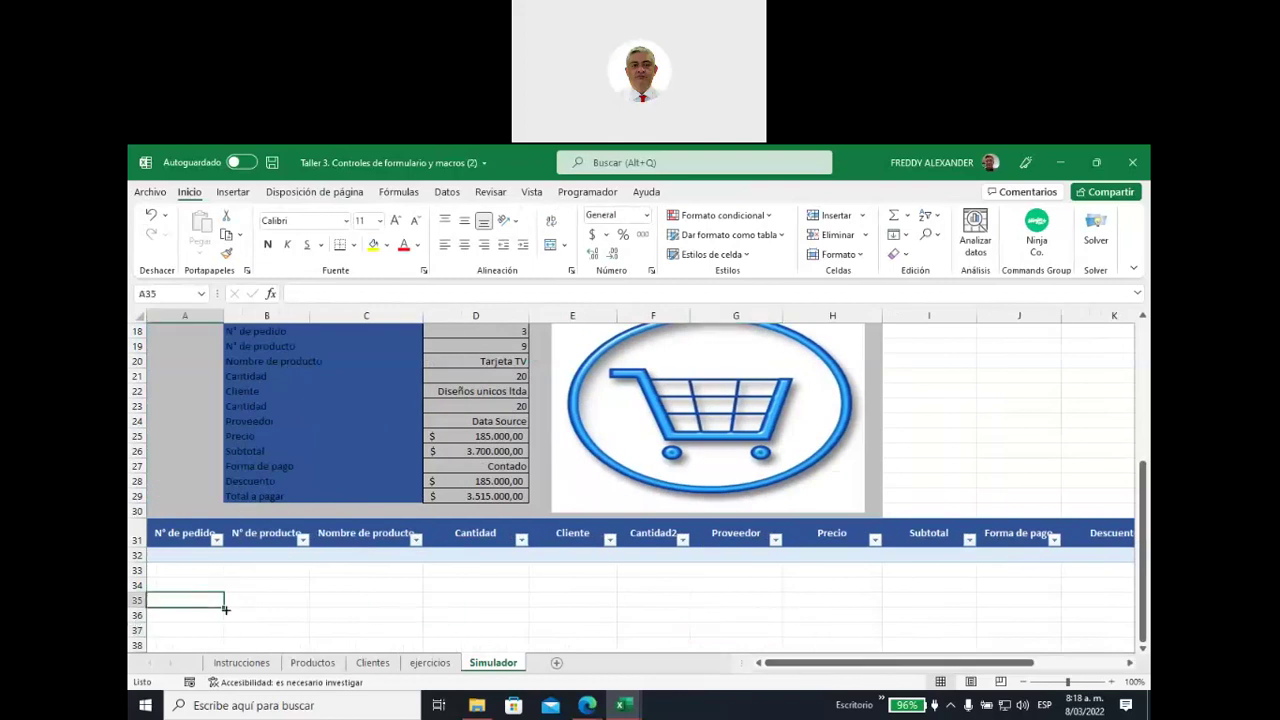
{"action": "scroll", "coordinate": [190, 602], "scroll_direction": "up", "scroll_amount": 2}
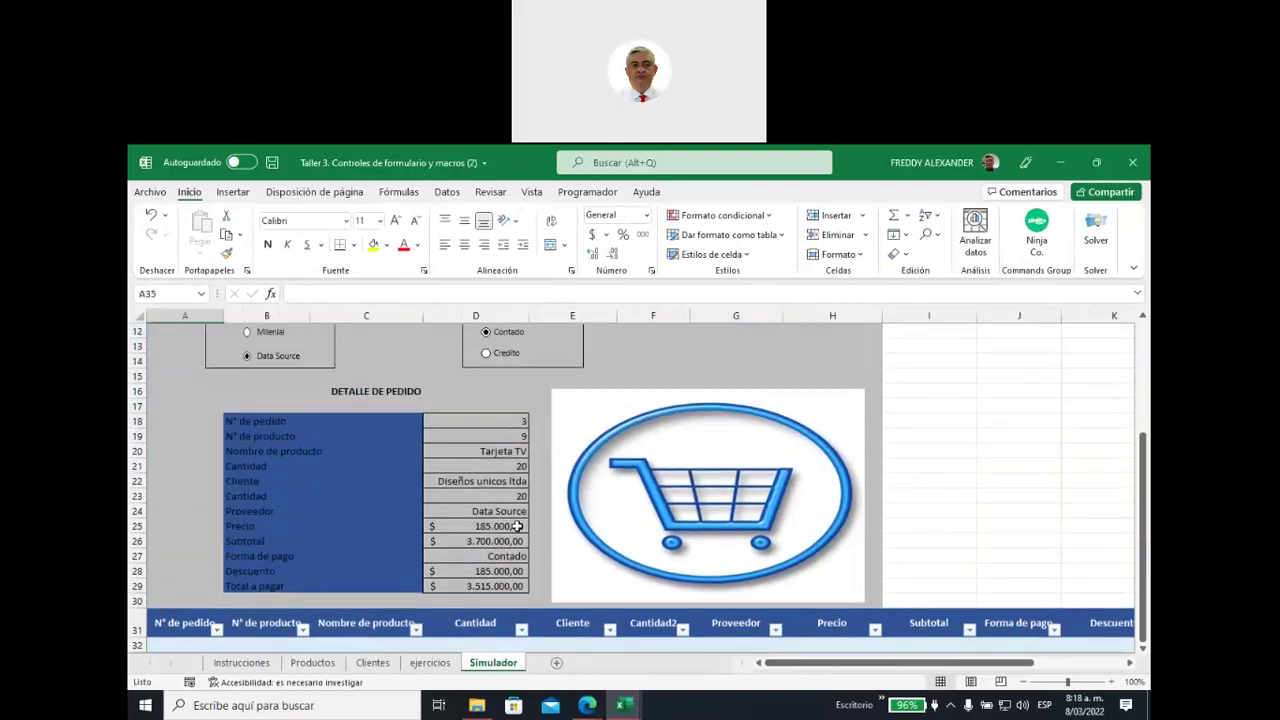
{"action": "scroll", "coordinate": [518, 527], "scroll_direction": "down", "scroll_amount": 1}
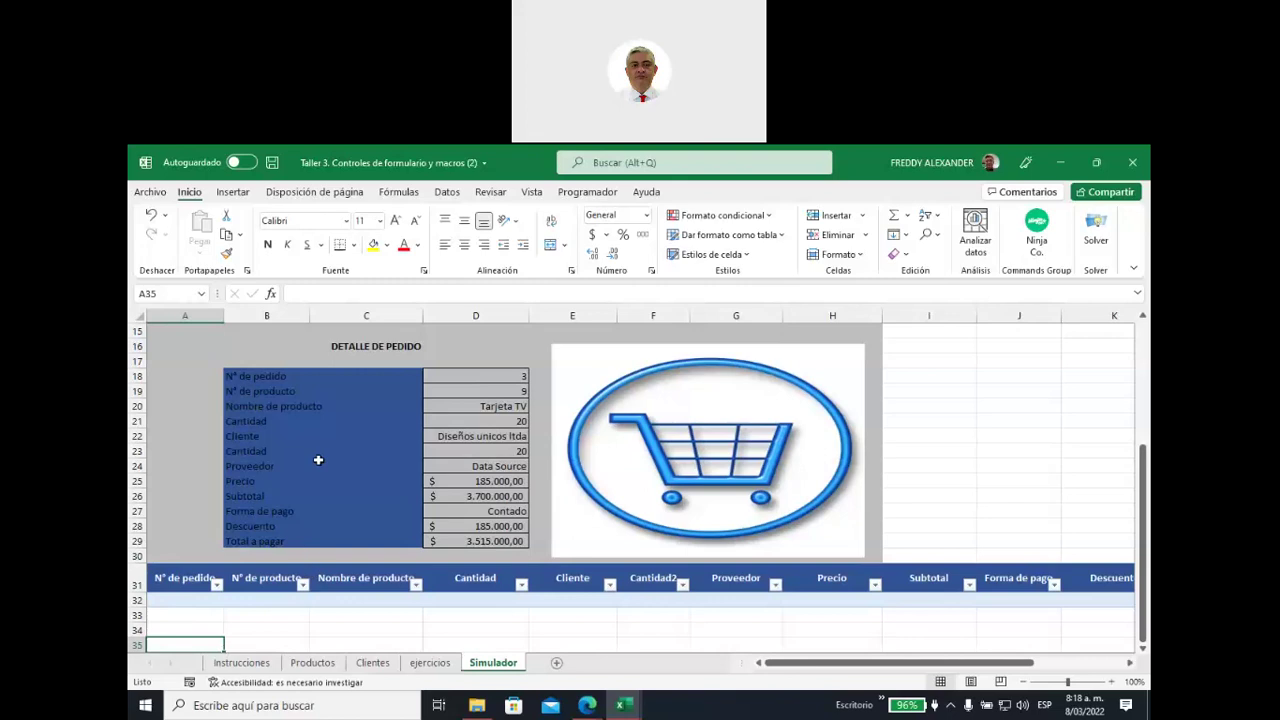
Begin recording a macro named Almacenar, stored in Este libro, from the Programador tab
{"action": "left_click", "coordinate": [582, 193]}
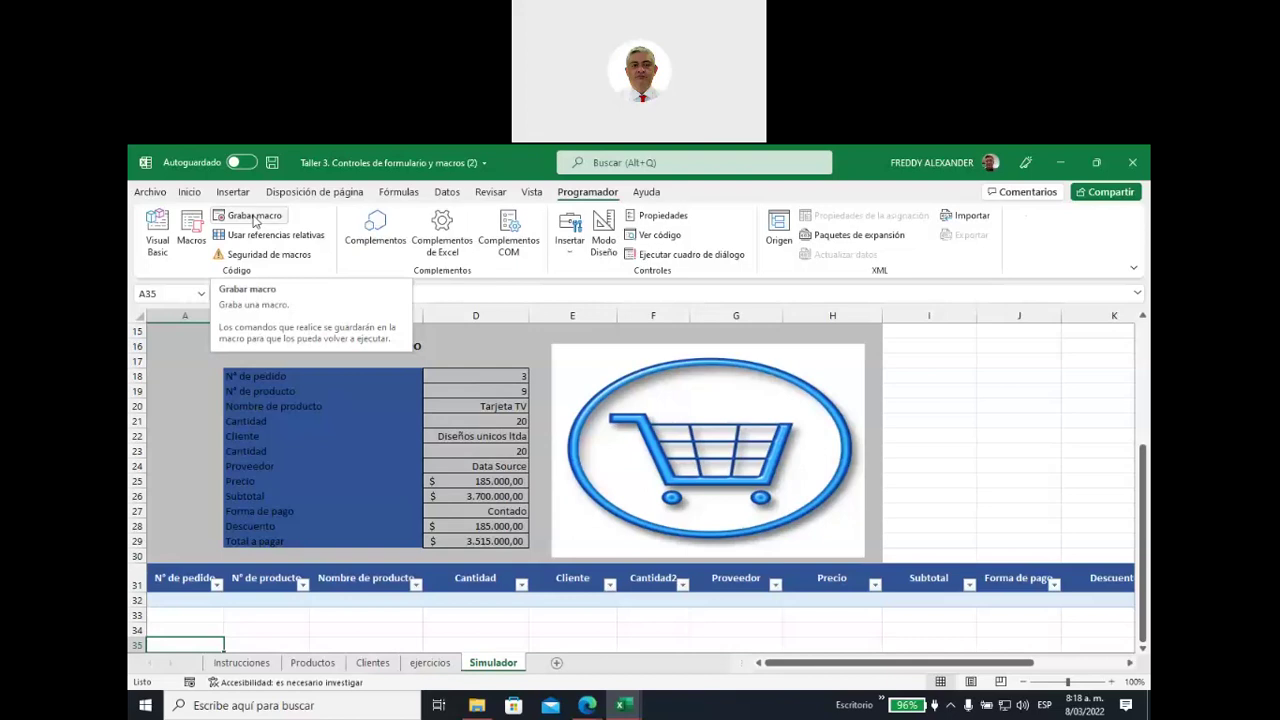
{"action": "left_click", "coordinate": [254, 216]}
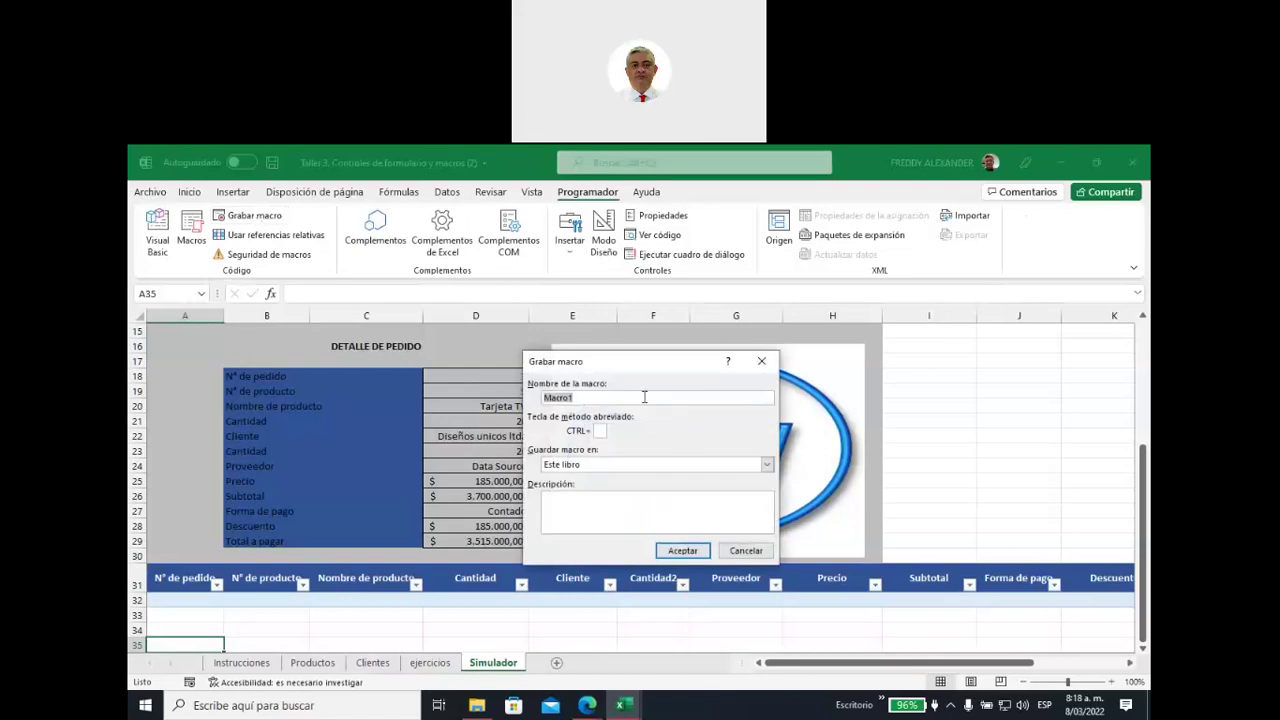
{"action": "left_click_drag", "start_coordinate": [658, 353], "coordinate": [694, 333]}
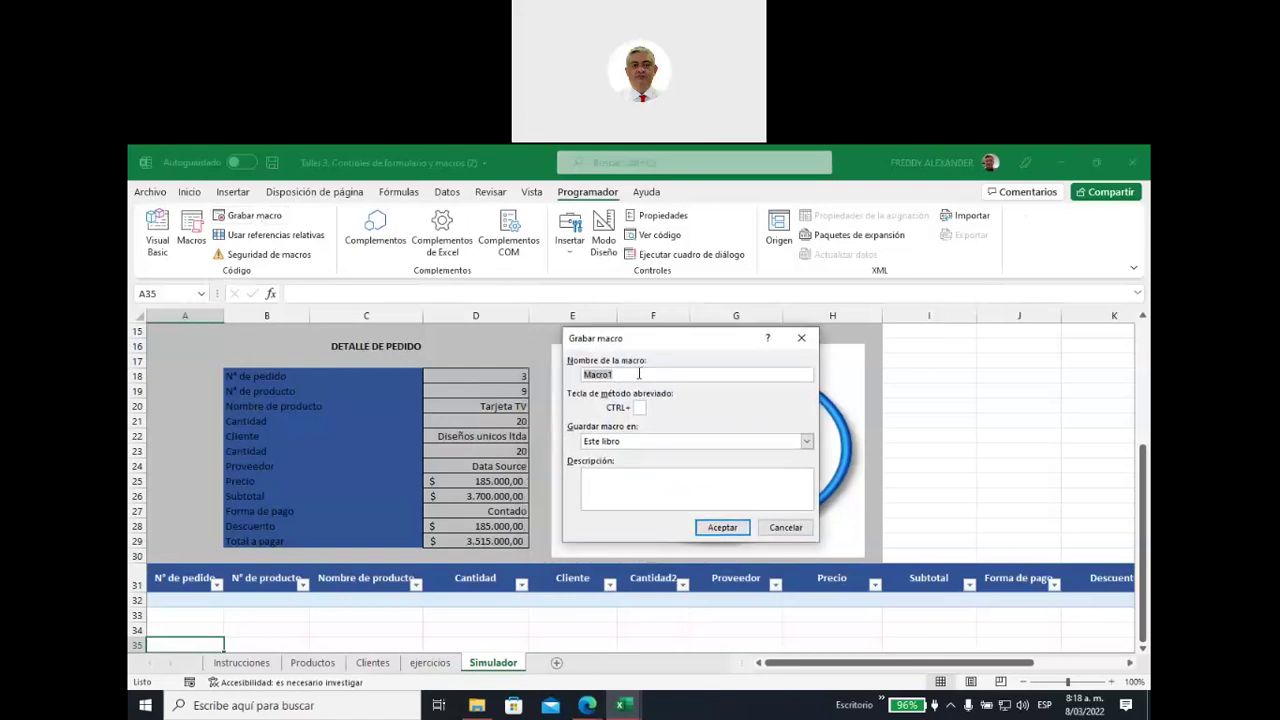
{"action": "mouse_move", "coordinate": [664, 338]}
{"action": "left_mouse_down"}
{"action": "mouse_move", "coordinate": [675, 454]}
{"action": "mouse_move", "coordinate": [689, 352]}
{"action": "left_mouse_up"}
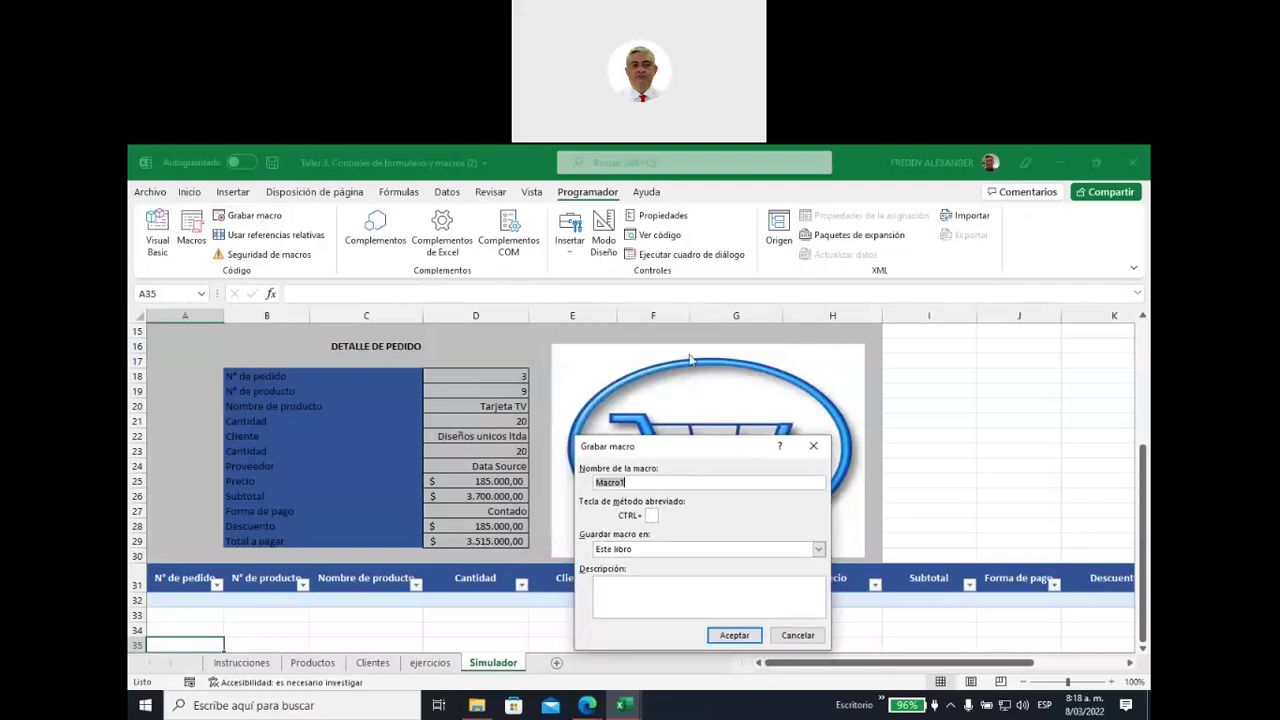
{"action": "type", "text": "Almacena"}
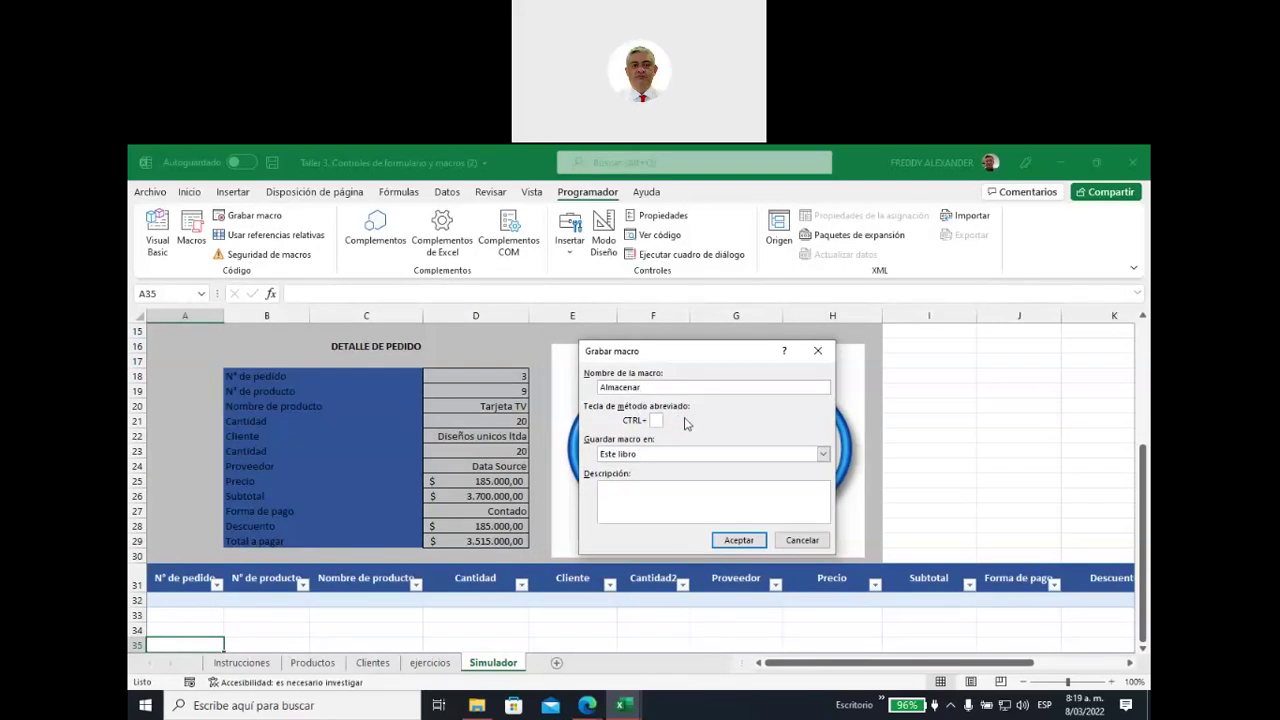
{"action": "left_click", "coordinate": [651, 489]}
{"action": "left_click", "coordinate": [659, 492]}
{"action": "left_click", "coordinate": [739, 541]}
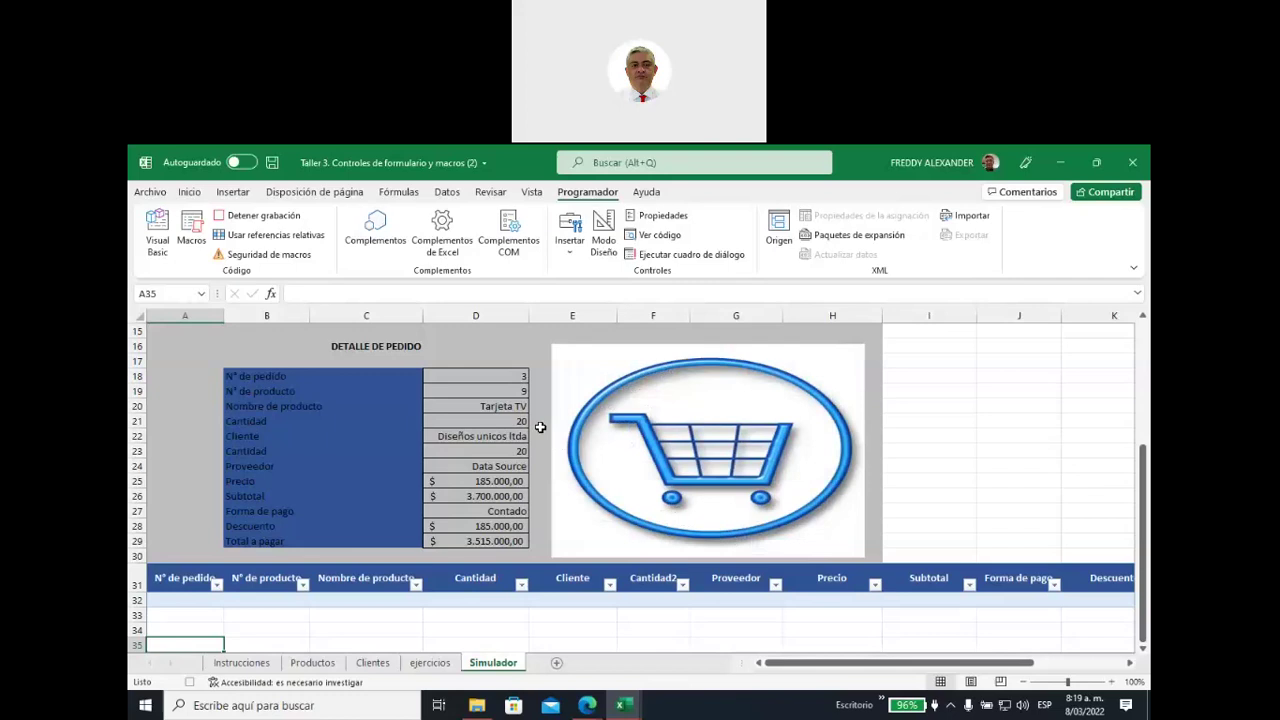
Copy D18:D29 and paste it into A32 as values with Transponer, filling row 32
{"action": "left_click_drag", "start_coordinate": [478, 375], "coordinate": [485, 541]}
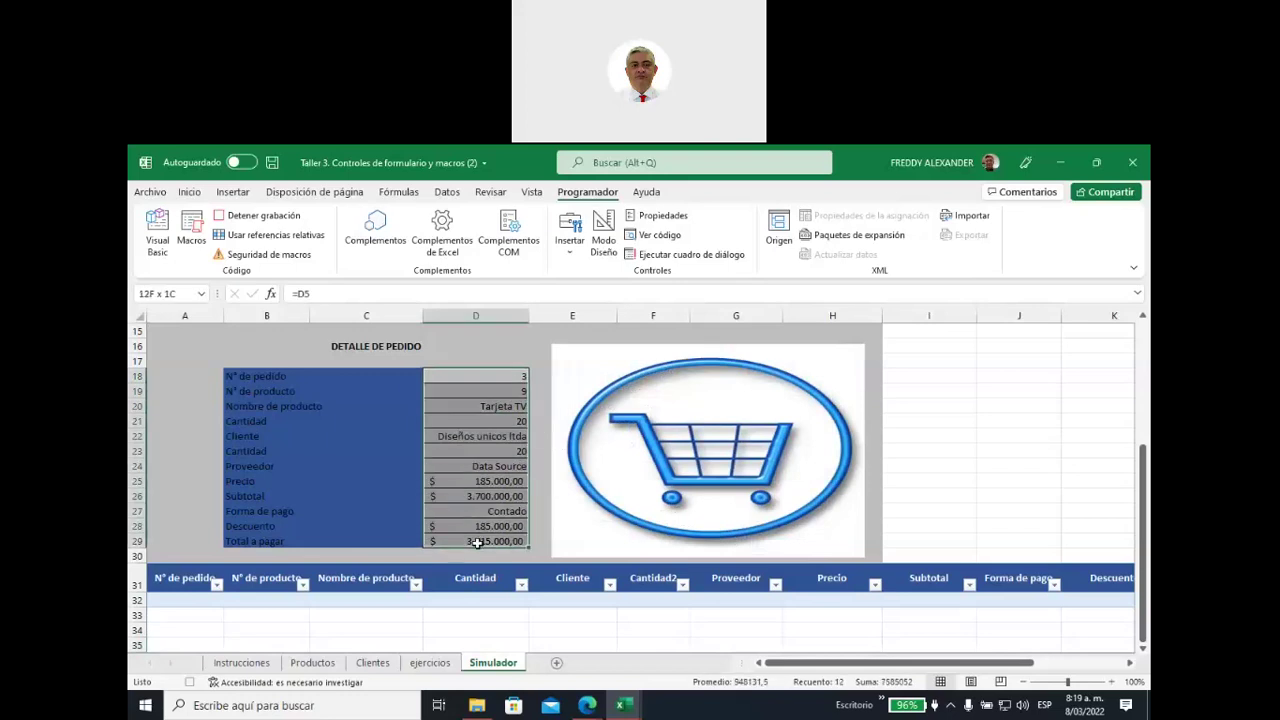
{"action": "key", "text": "ctrl+c"}
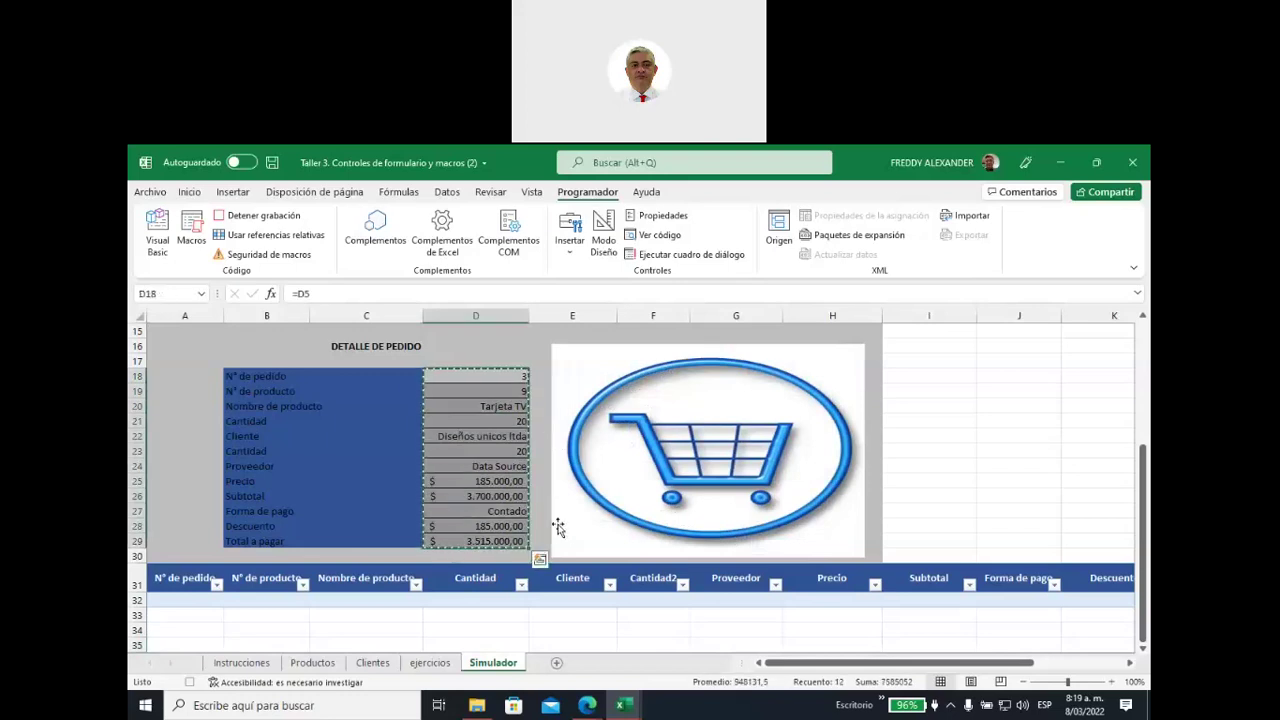
{"action": "left_click", "coordinate": [170, 602]}
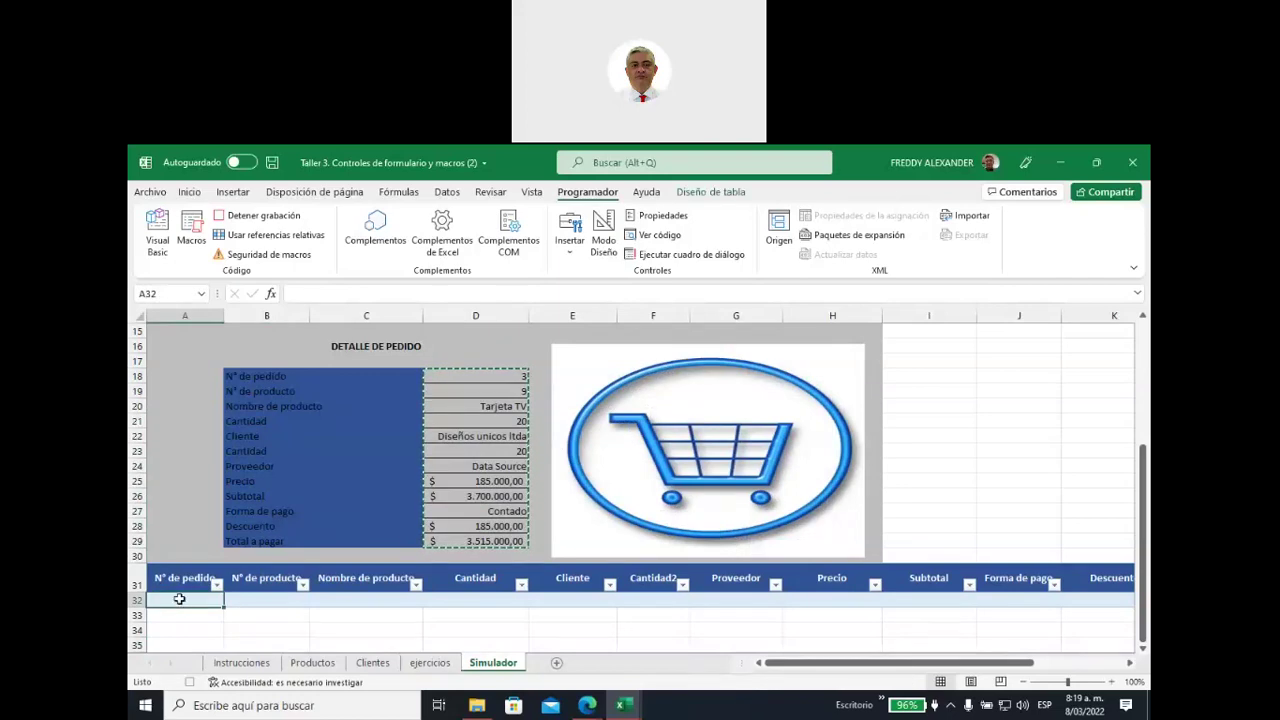
{"action": "right_click", "coordinate": [179, 598]}
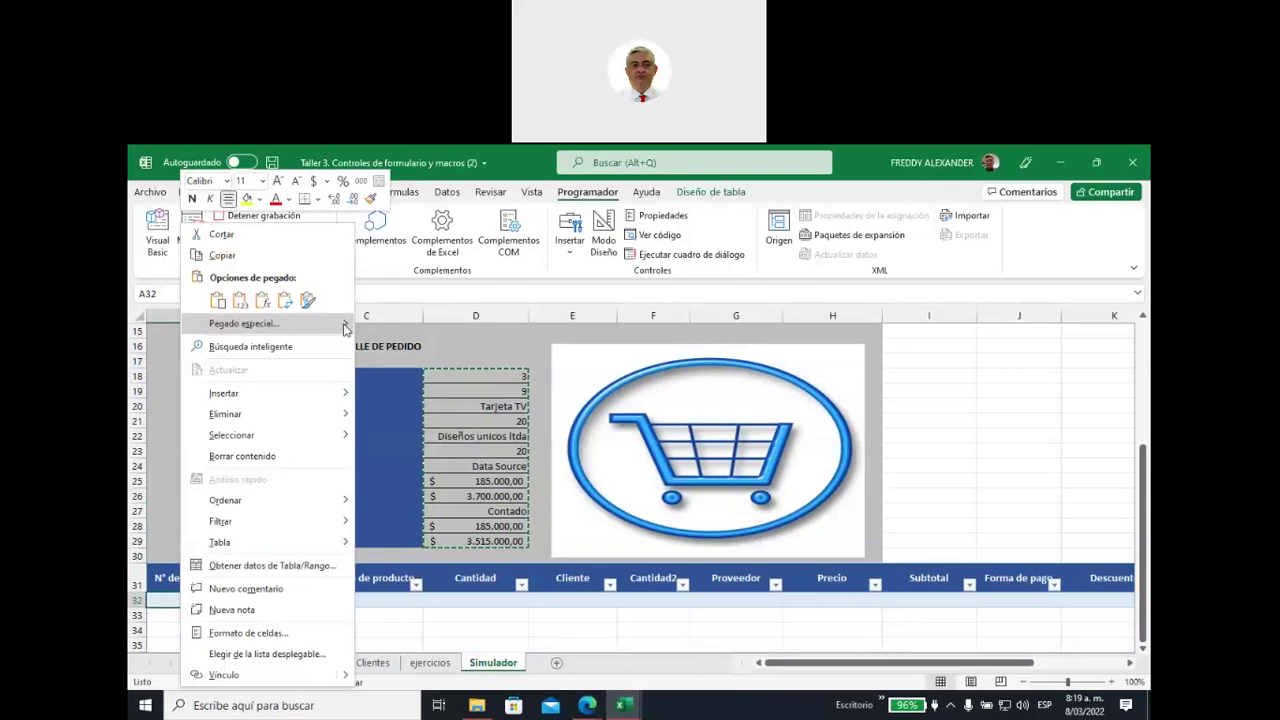
{"action": "mouse_move", "coordinate": [345, 326]}
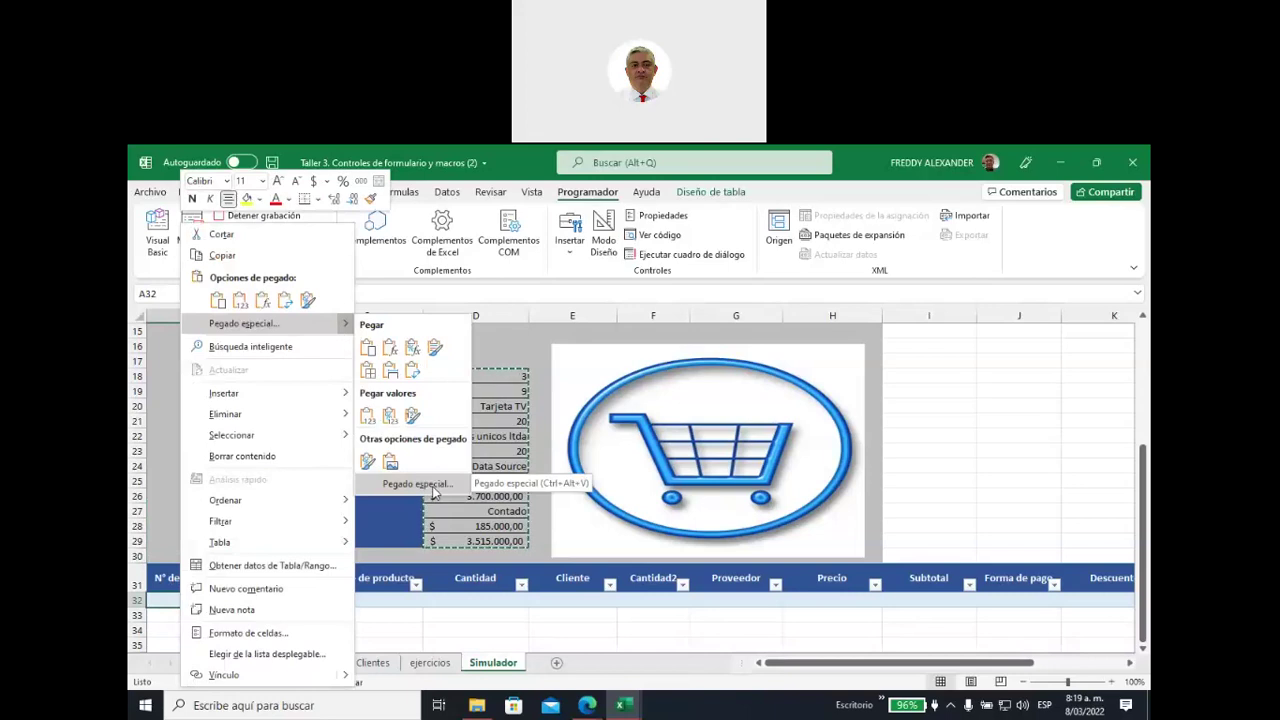
{"action": "left_click", "coordinate": [433, 488]}
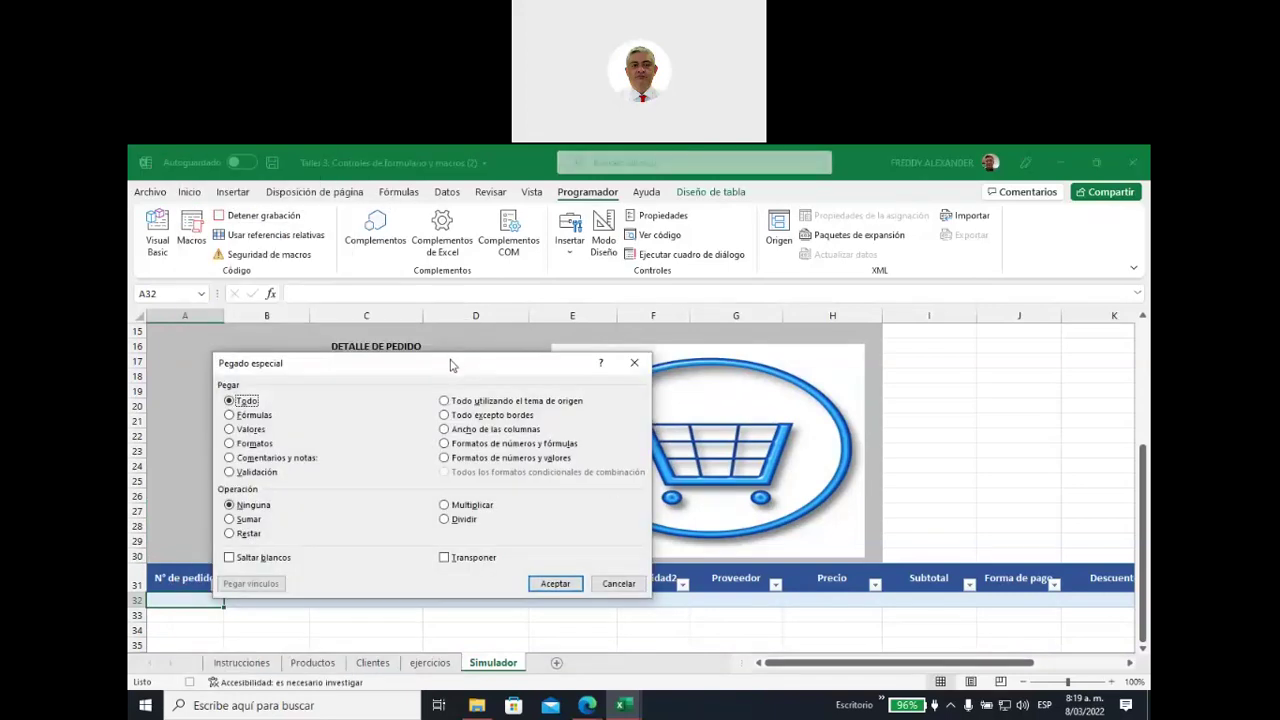
{"action": "left_click_drag", "start_coordinate": [450, 365], "coordinate": [688, 340]}
{"action": "left_click", "coordinate": [467, 404]}
{"action": "left_click", "coordinate": [682, 532]}
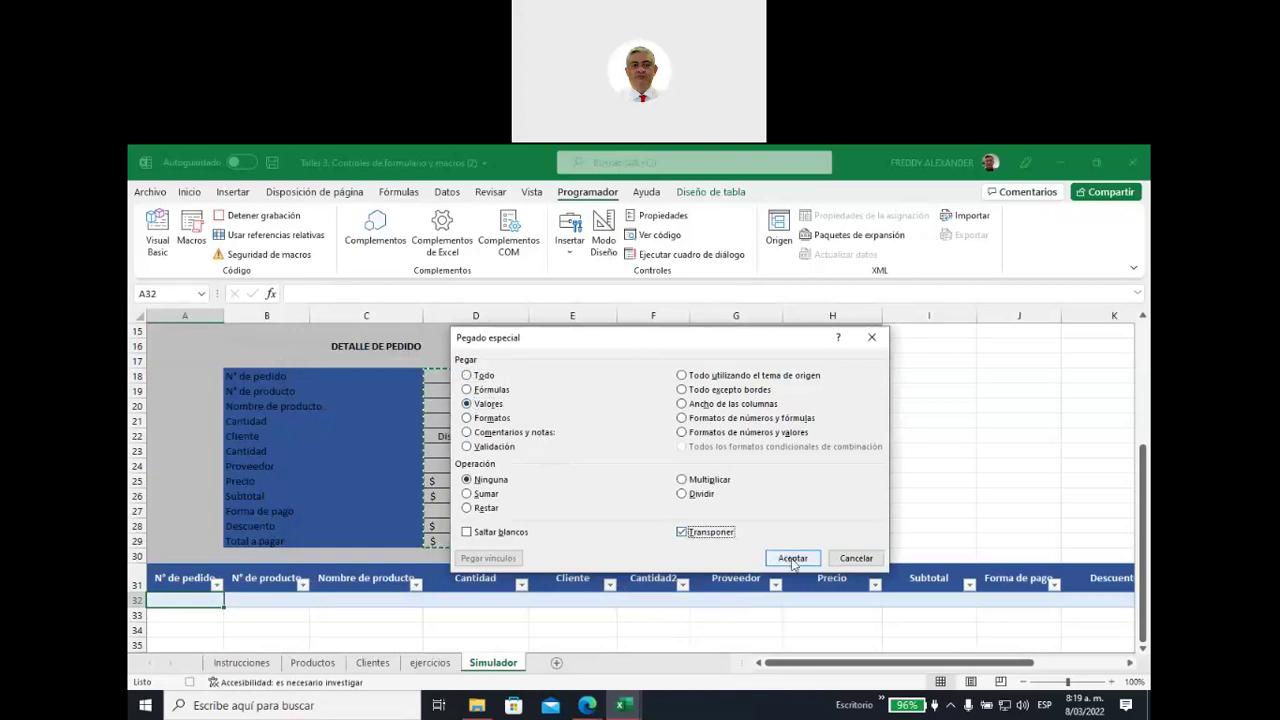
{"action": "left_click", "coordinate": [792, 559]}
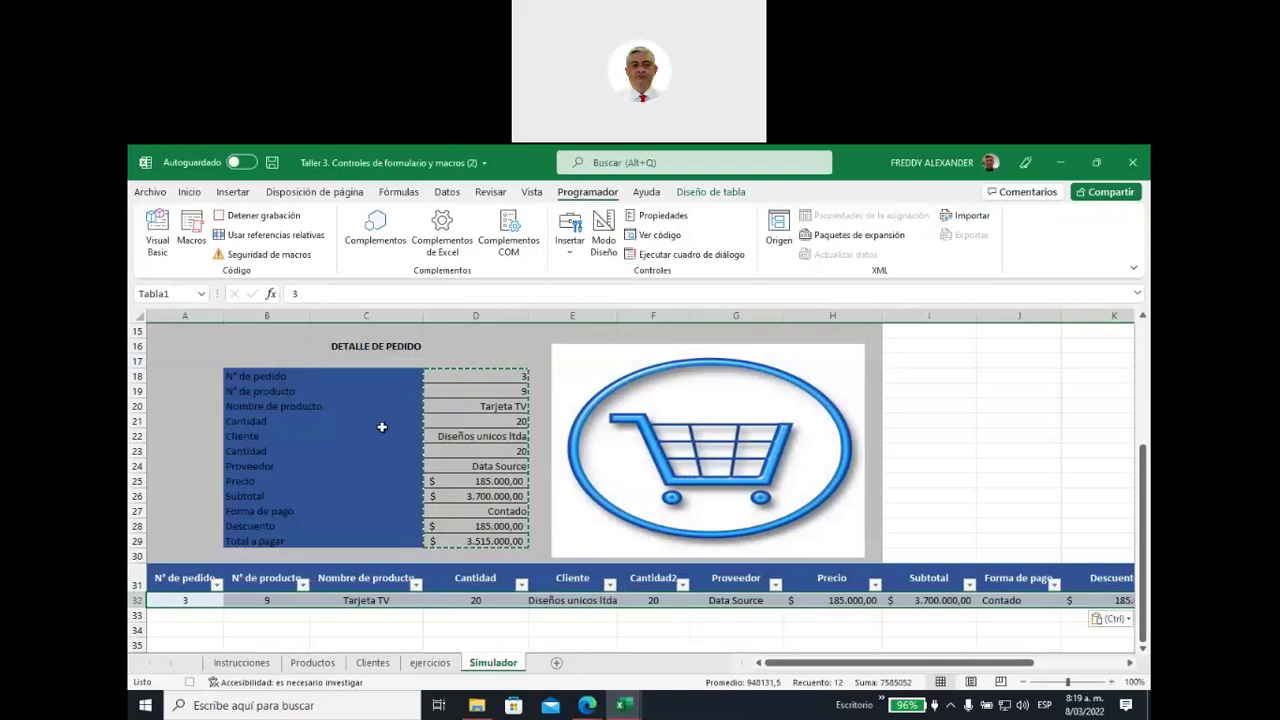
Stop recording the Almacenar macro, then open and cancel the Macro list
{"action": "left_click", "coordinate": [259, 216]}
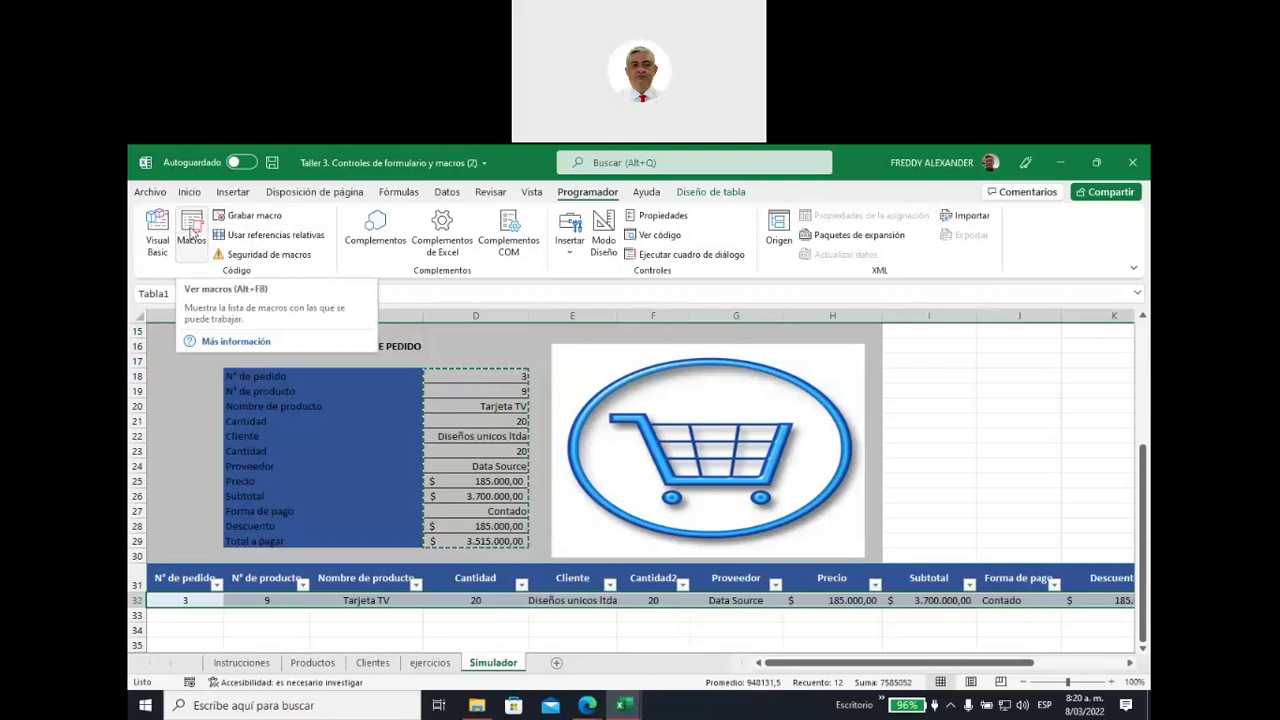
{"action": "left_click", "coordinate": [191, 232]}
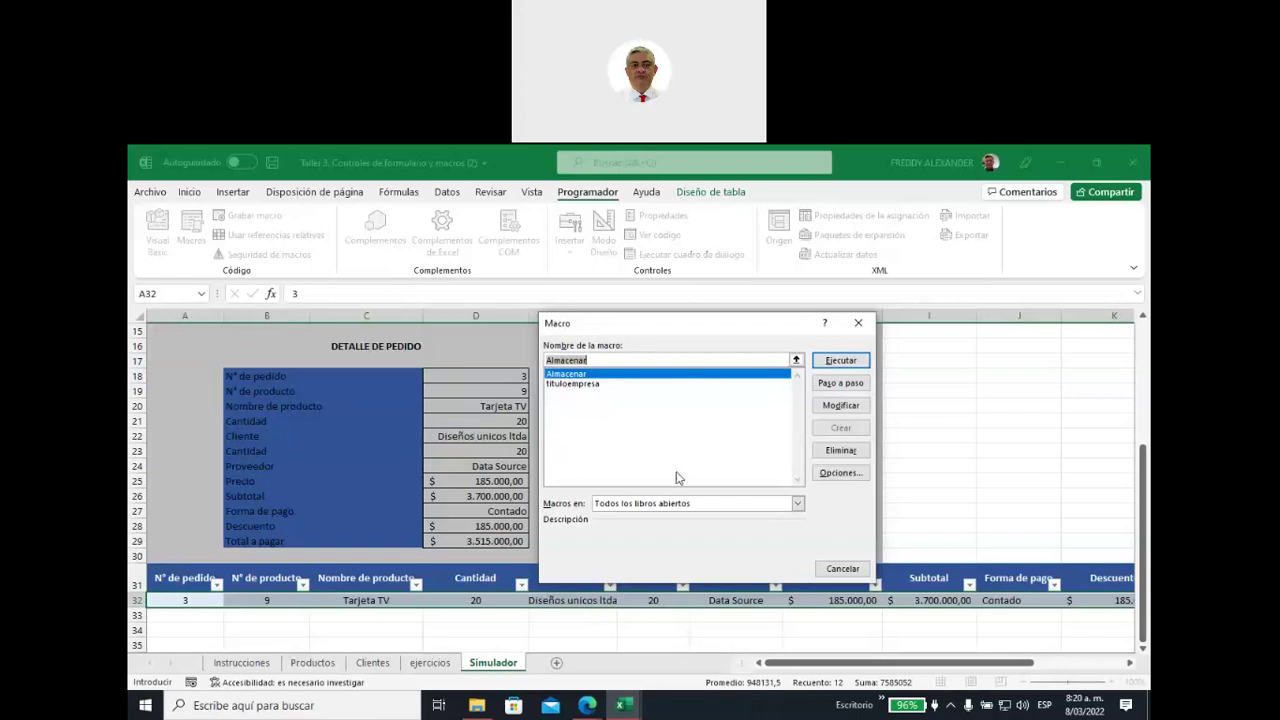
{"action": "left_click", "coordinate": [838, 569]}
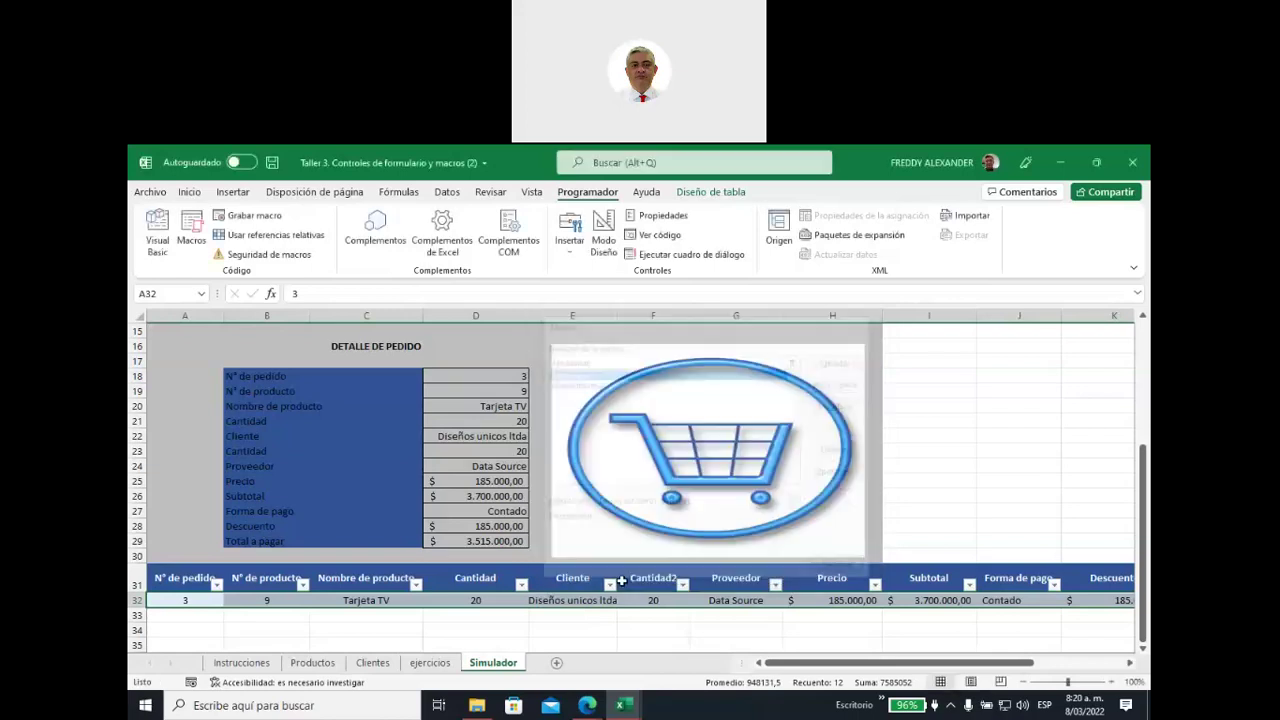
{"action": "left_click", "coordinate": [587, 627]}
Adjust the vertical alignment of the logged order row in the table
{"action": "scroll", "coordinate": [587, 627], "scroll_direction": "down", "scroll_amount": 1}
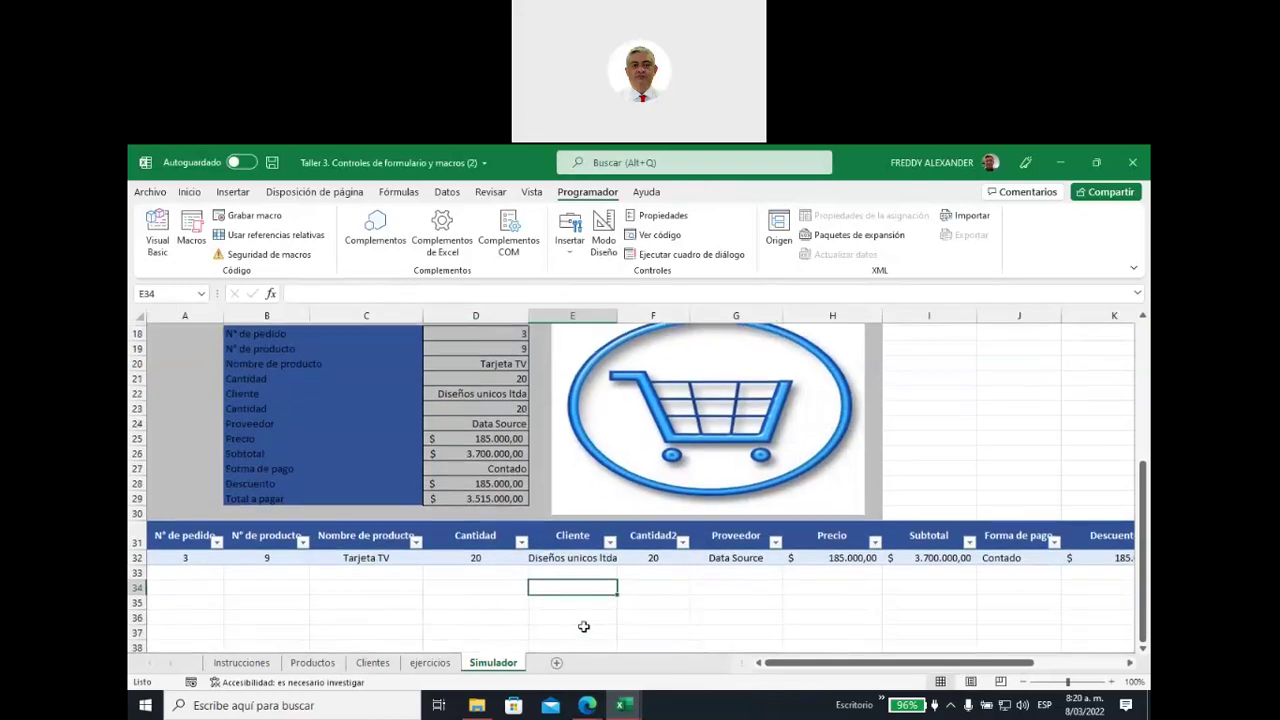
{"action": "mouse_move", "coordinate": [185, 559]}
{"action": "left_mouse_down"}
{"action": "mouse_move", "coordinate": [1123, 555]}
{"action": "mouse_move", "coordinate": [943, 581]}
{"action": "mouse_move", "coordinate": [908, 571]}
{"action": "left_mouse_up"}
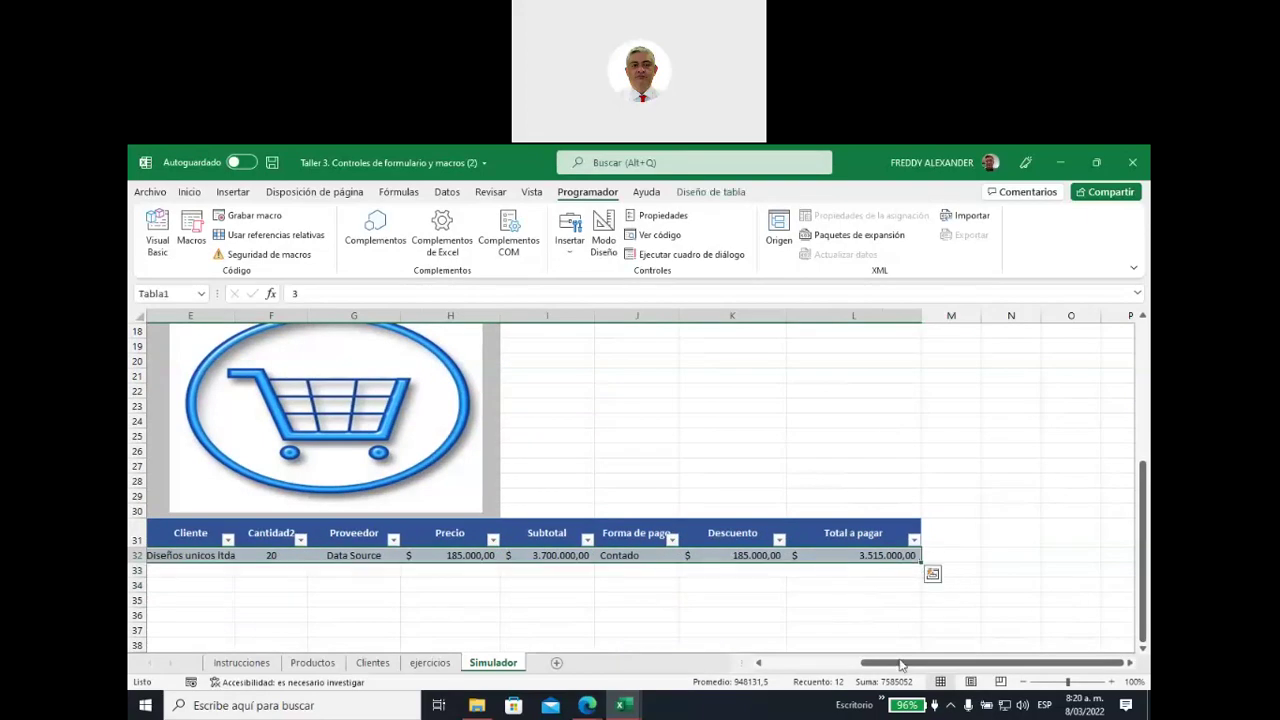
{"action": "left_click", "coordinate": [189, 192]}
{"action": "left_click", "coordinate": [465, 221]}
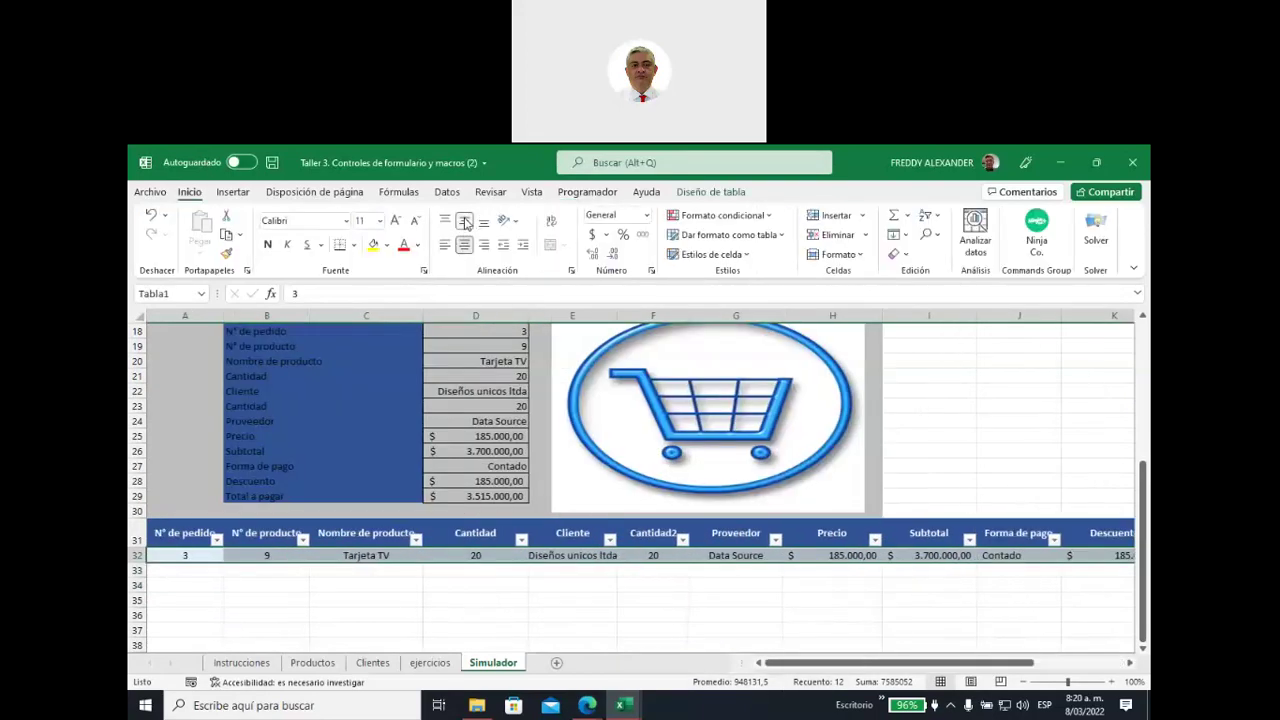
{"action": "left_click", "coordinate": [763, 627]}
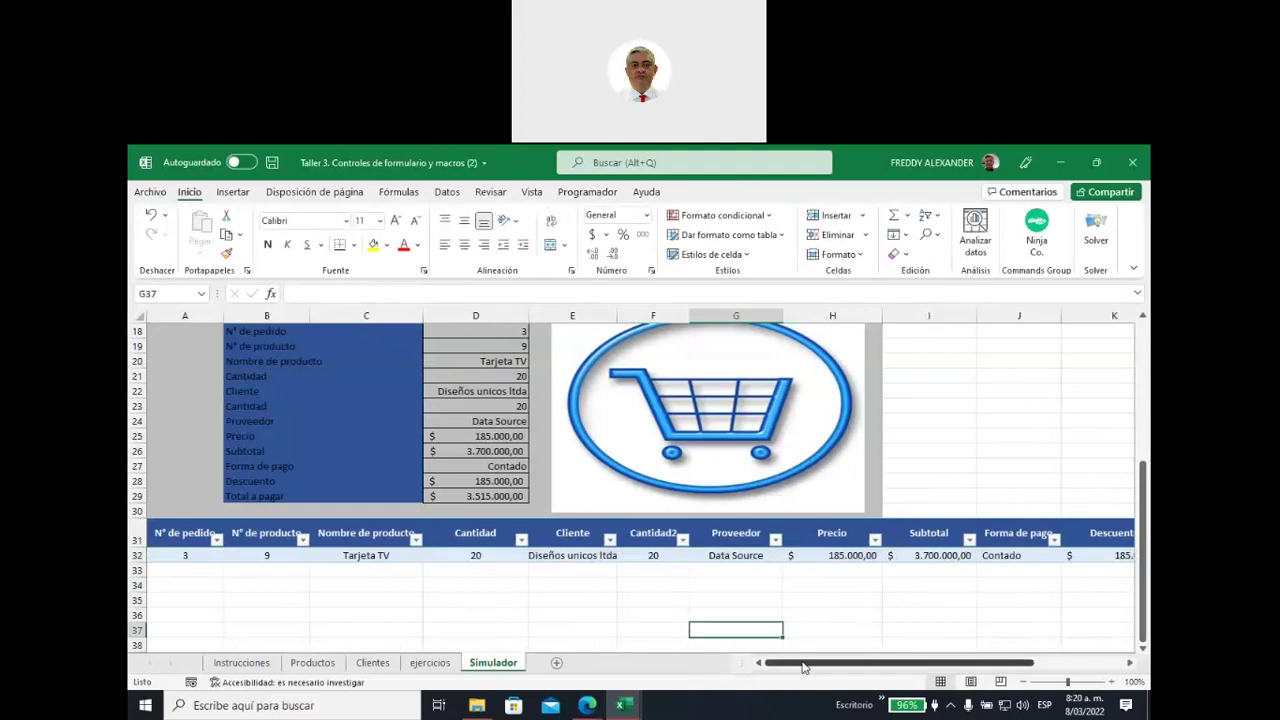
{"action": "left_click", "coordinate": [403, 582]}
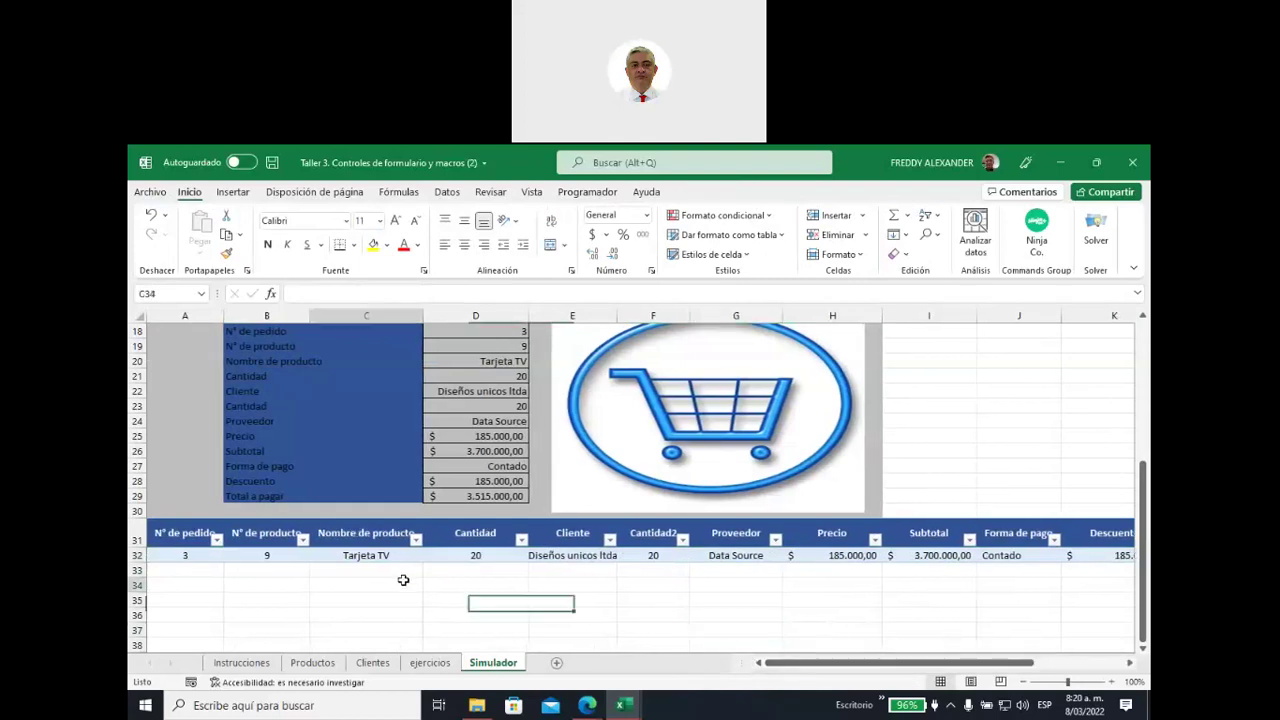
{"action": "left_click", "coordinate": [190, 557]}
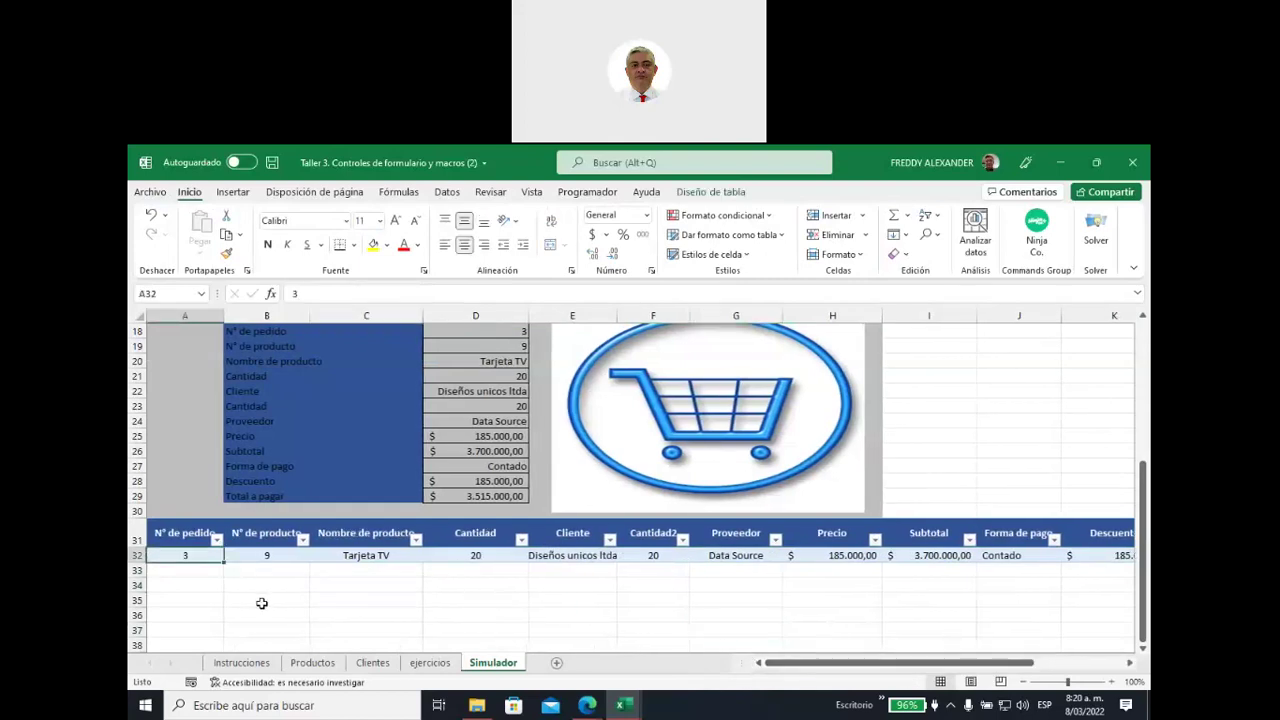
Scroll back up to the order form with its ALMACENAR button
{"action": "scroll", "coordinate": [250, 598], "scroll_direction": "up", "scroll_amount": 3}
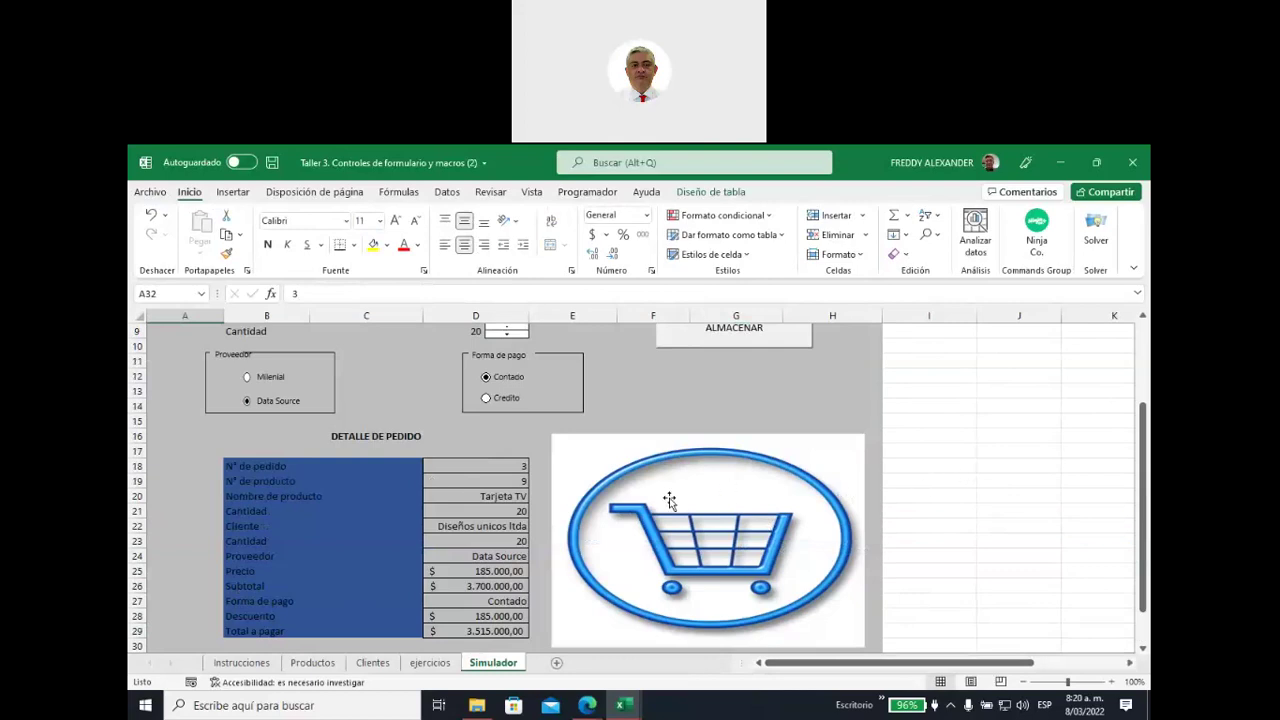
{"action": "scroll", "coordinate": [670, 498], "scroll_direction": "down", "scroll_amount": 2}
{"action": "scroll", "coordinate": [670, 498], "scroll_direction": "down", "scroll_amount": 1}
{"action": "scroll", "coordinate": [668, 510], "scroll_direction": "up", "scroll_amount": 2}
{"action": "scroll", "coordinate": [666, 521], "scroll_direction": "up", "scroll_amount": 3}
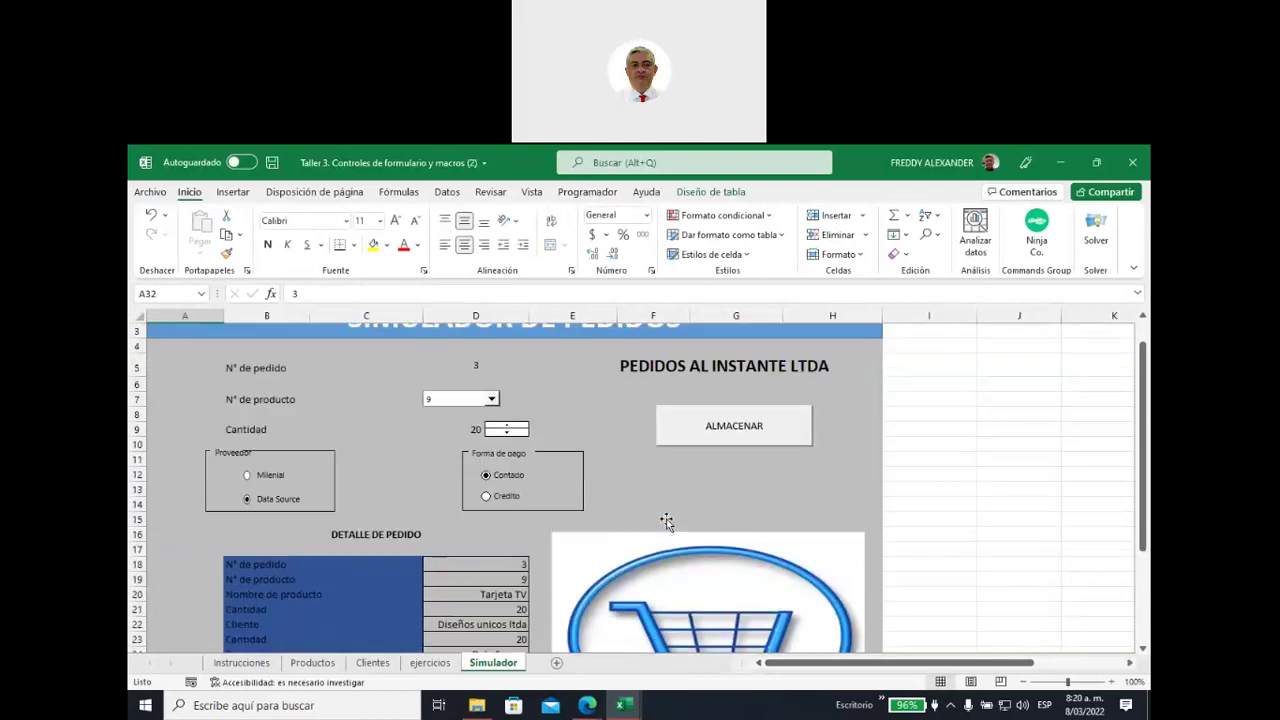
Assign the recorded Almacenar macro to the ALMACENAR button
{"action": "right_click", "coordinate": [728, 432]}
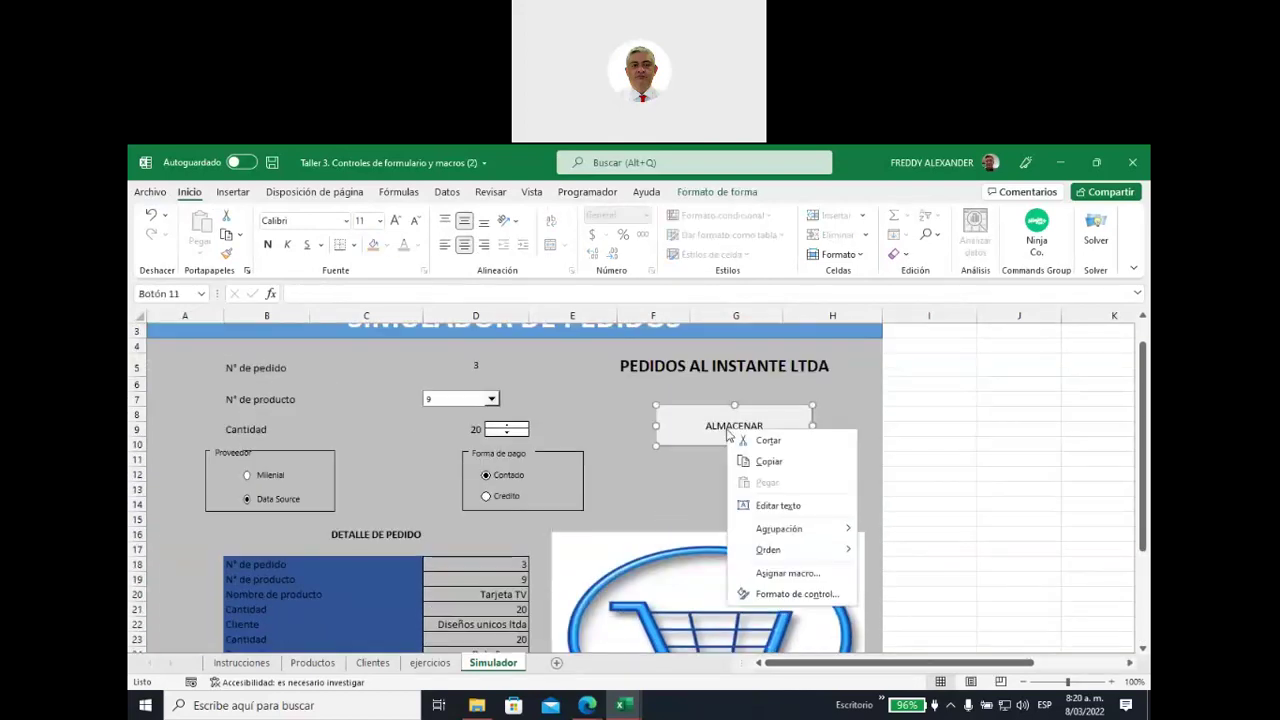
{"action": "left_click", "coordinate": [788, 573]}
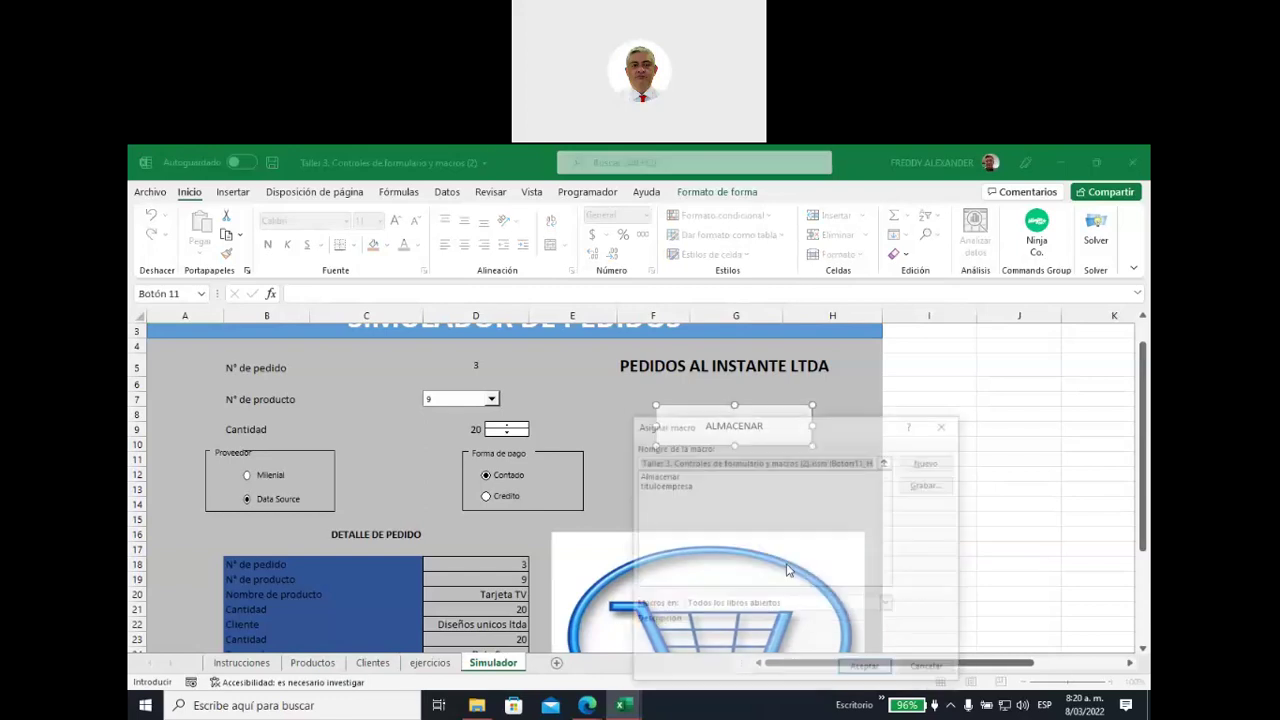
{"action": "left_click", "coordinate": [660, 476]}
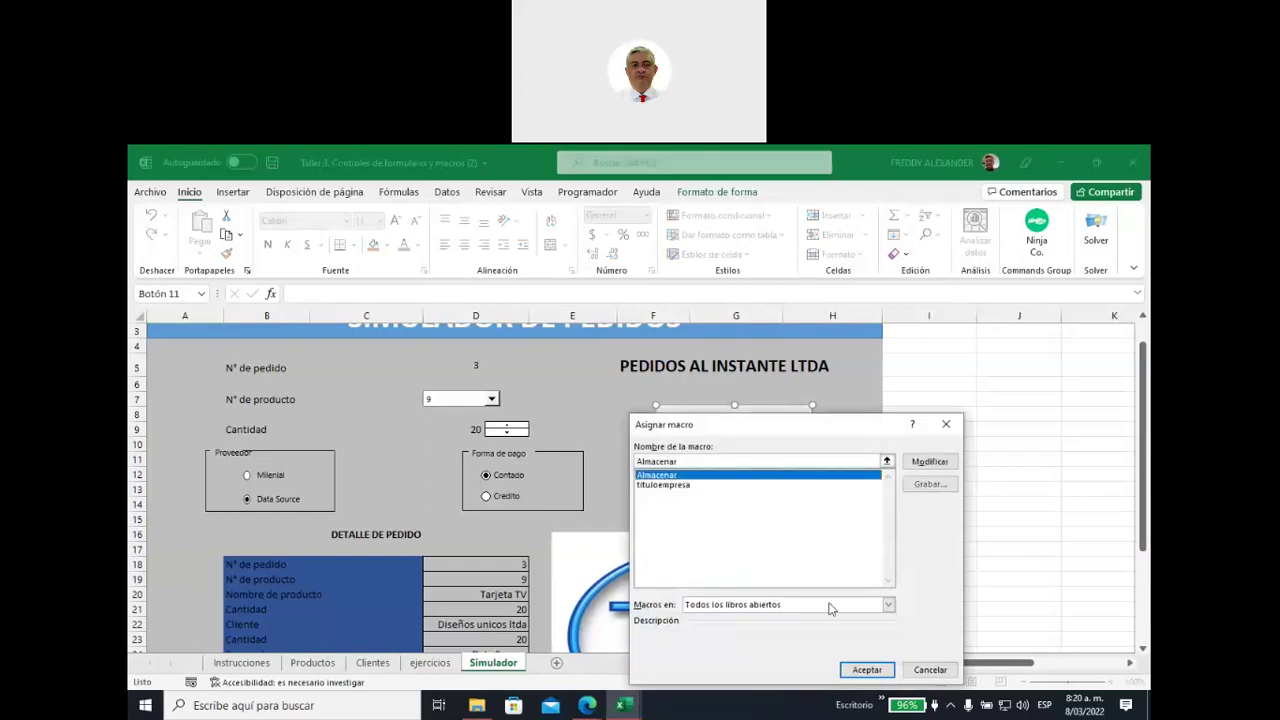
{"action": "left_click", "coordinate": [867, 670]}
{"action": "left_click", "coordinate": [671, 517]}
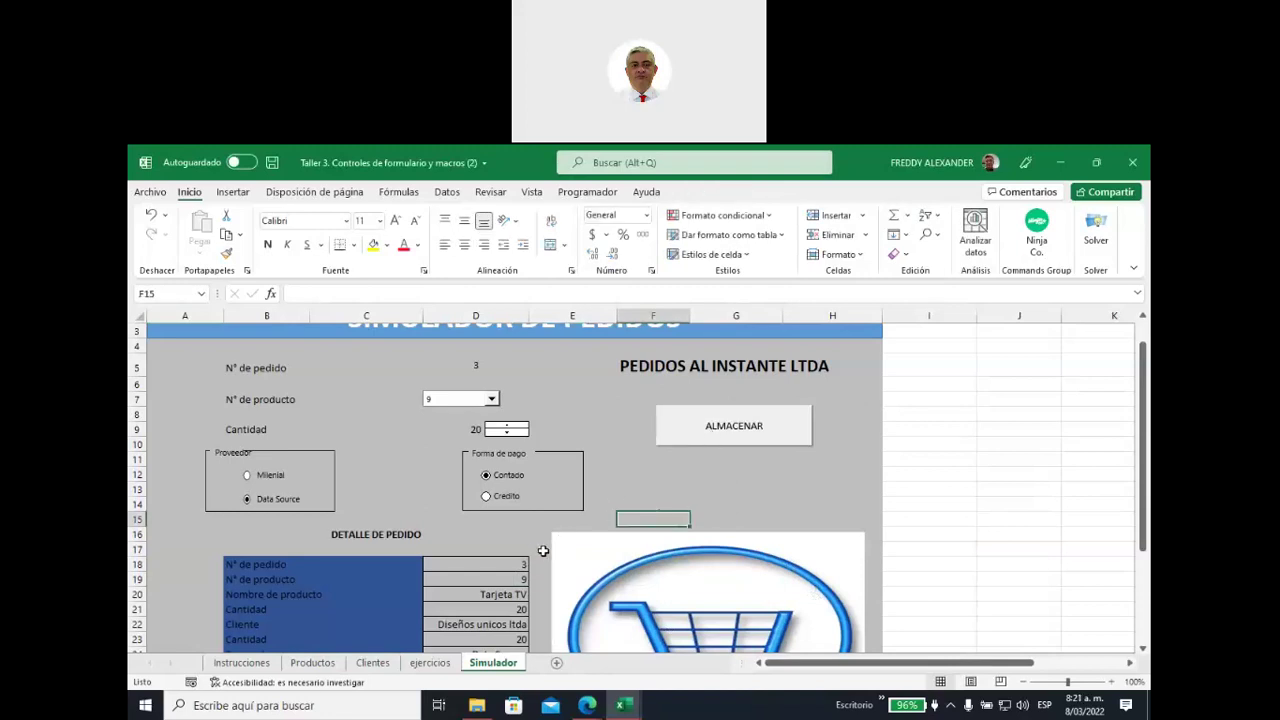
Choose order number 6 and product 13 (Cámara Wedb Genius), and lower the quantity to 1
{"action": "left_click", "coordinate": [457, 368]}
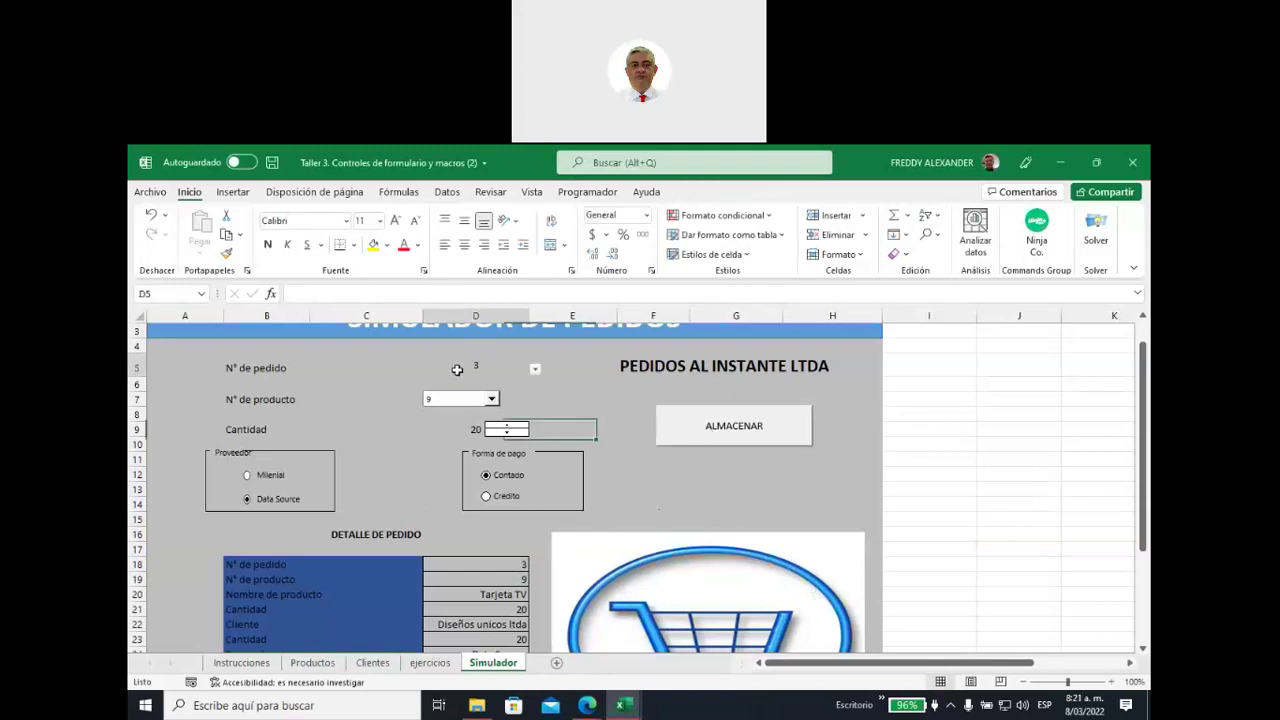
{"action": "left_click", "coordinate": [536, 369]}
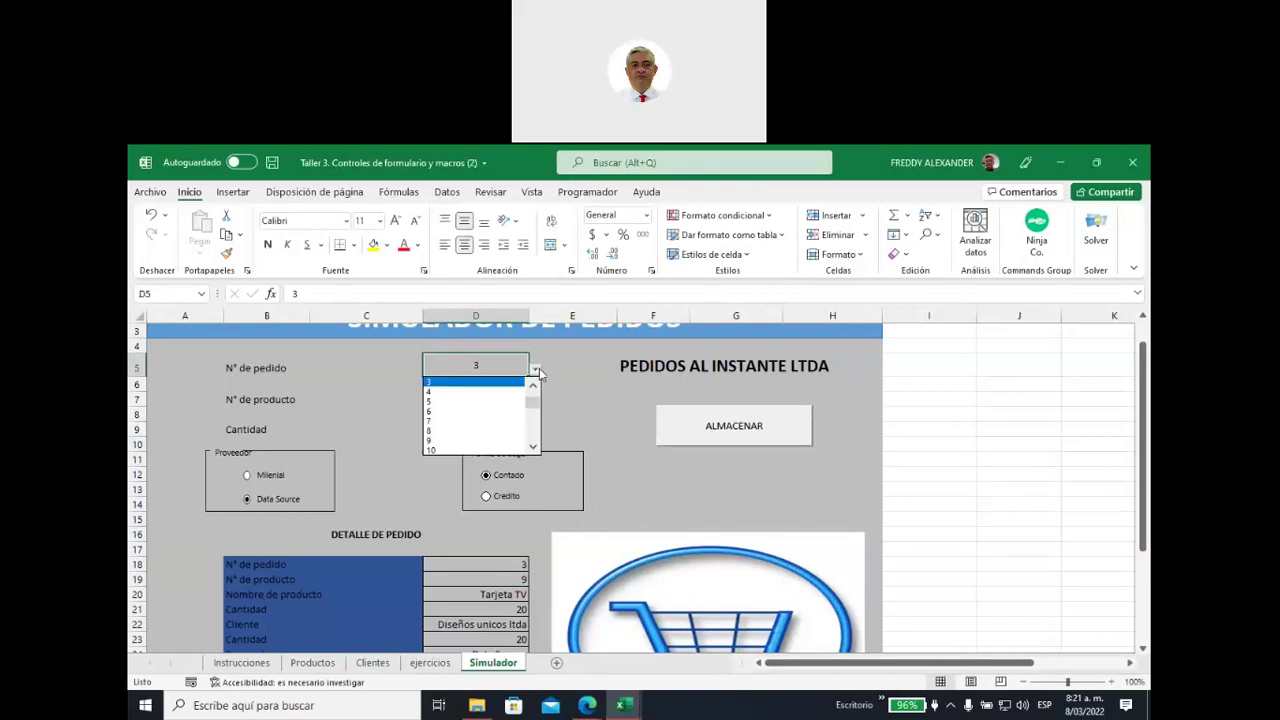
{"action": "left_click", "coordinate": [470, 412]}
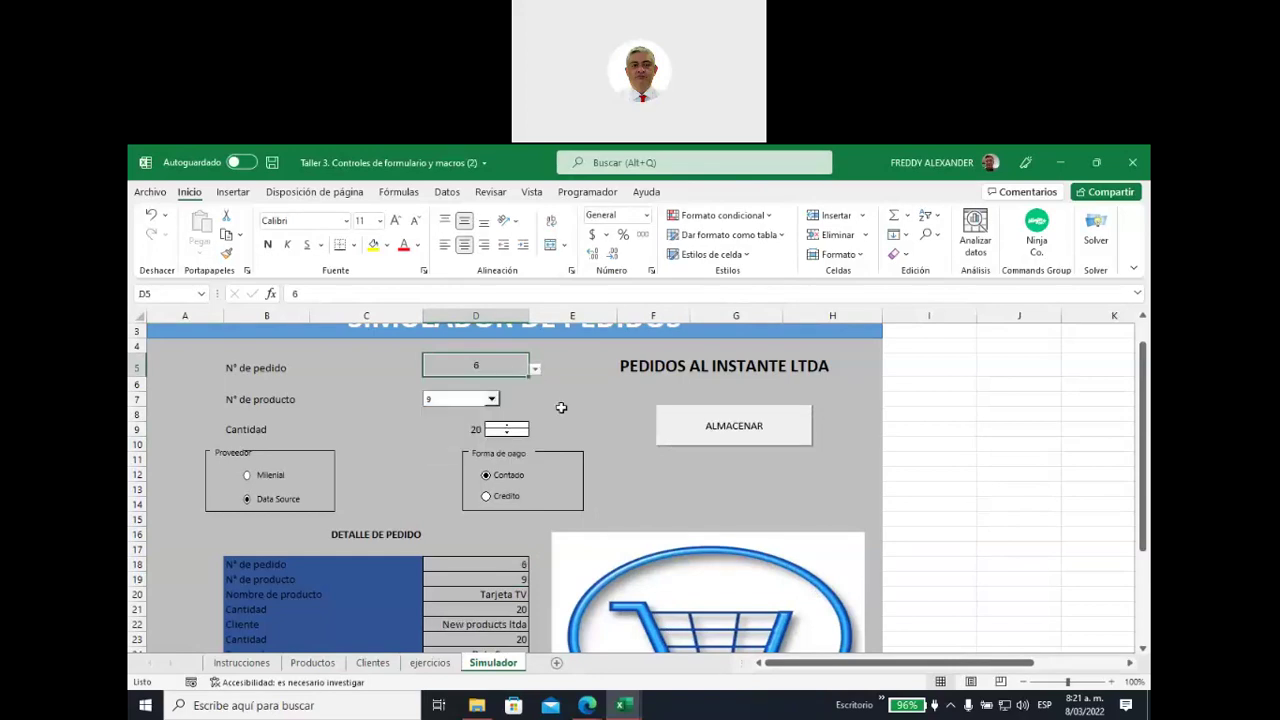
{"action": "left_click", "coordinate": [491, 400]}
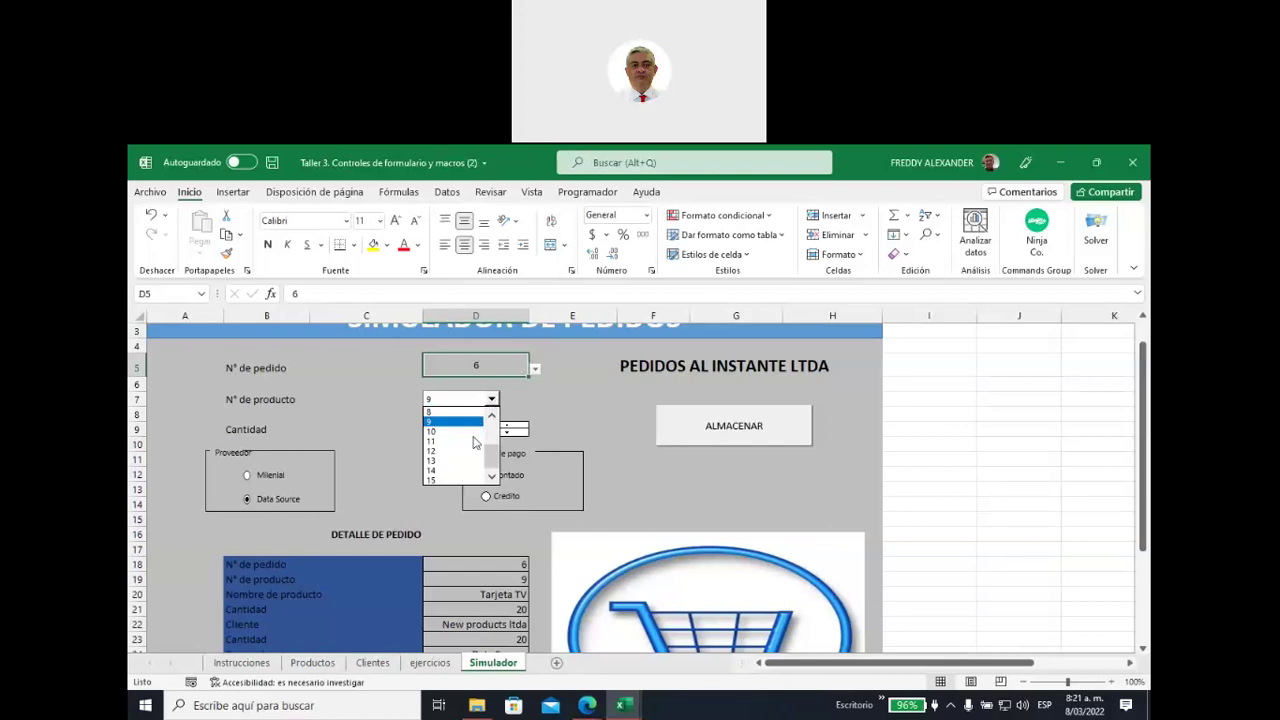
{"action": "left_click", "coordinate": [466, 461]}
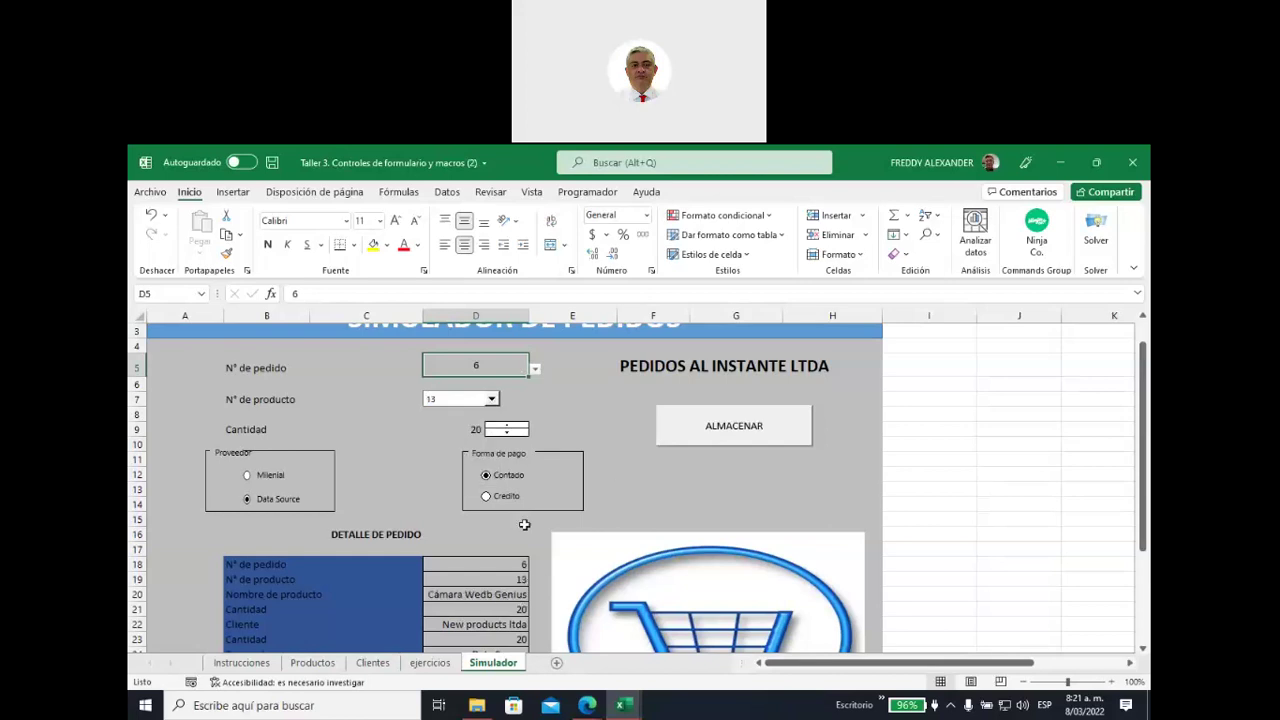
{"action": "left_click", "coordinate": [509, 437]}
{"action": "left_click", "coordinate": [509, 437]}
Select the order detail values down to Total a pagar to review order 6
{"action": "scroll", "coordinate": [541, 513], "scroll_direction": "down", "scroll_amount": 2}
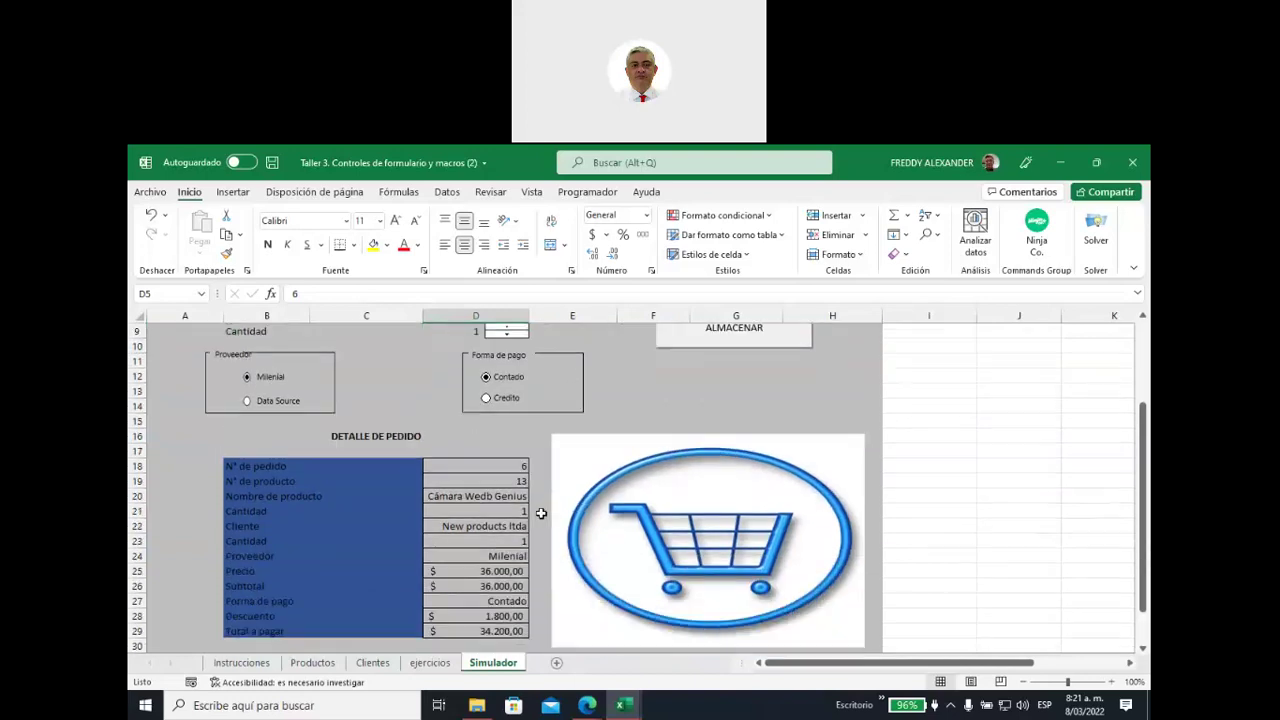
{"action": "scroll", "coordinate": [541, 513], "scroll_direction": "down", "scroll_amount": 1}
{"action": "left_click_drag", "start_coordinate": [478, 421], "coordinate": [478, 451]}
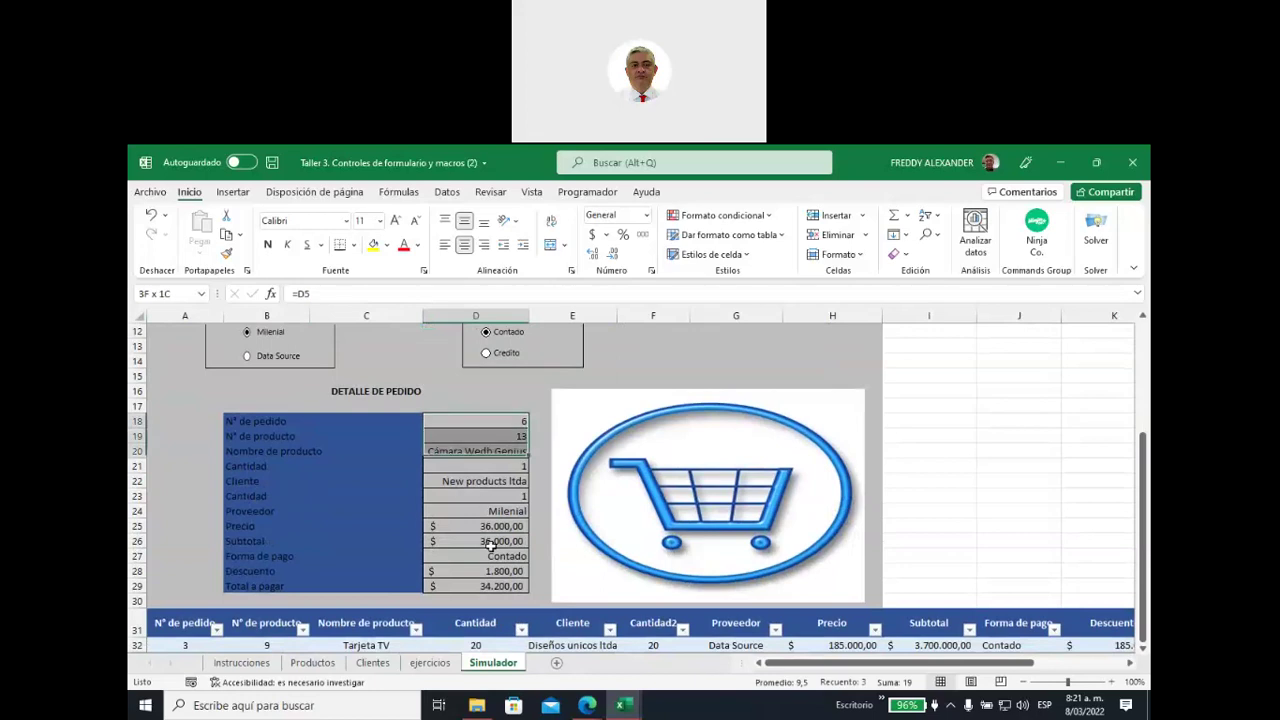
{"action": "left_click_drag", "start_coordinate": [490, 543], "coordinate": [500, 586]}
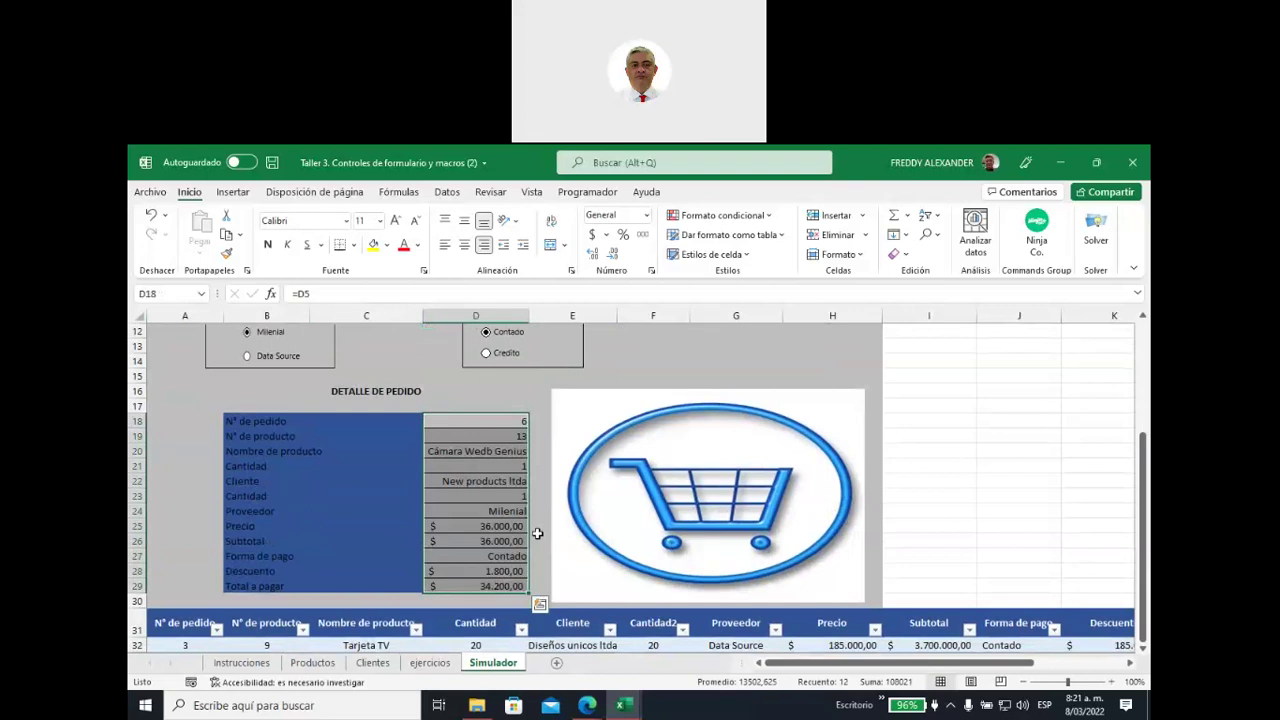
{"action": "scroll", "coordinate": [536, 532], "scroll_direction": "down", "scroll_amount": 1}
{"action": "scroll", "coordinate": [536, 532], "scroll_direction": "up", "scroll_amount": 1}
{"action": "scroll", "coordinate": [536, 532], "scroll_direction": "down", "scroll_amount": 1}
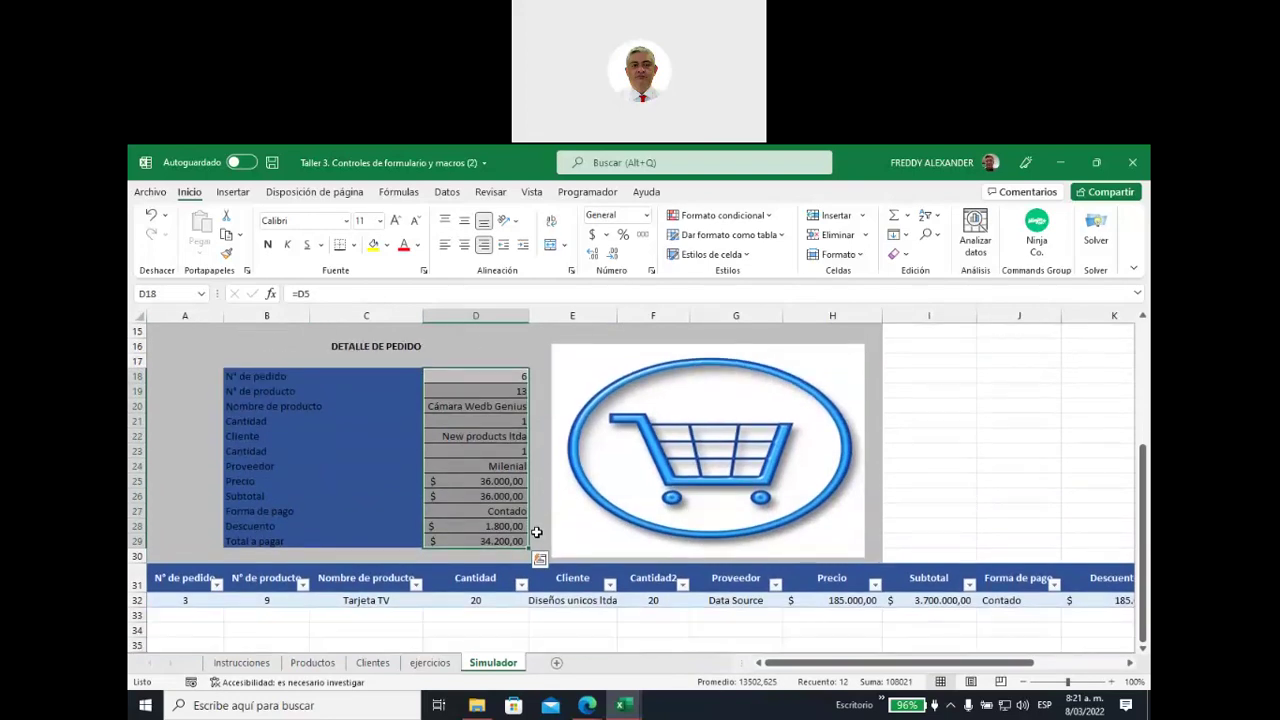
{"action": "scroll", "coordinate": [536, 532], "scroll_direction": "up", "scroll_amount": 4}
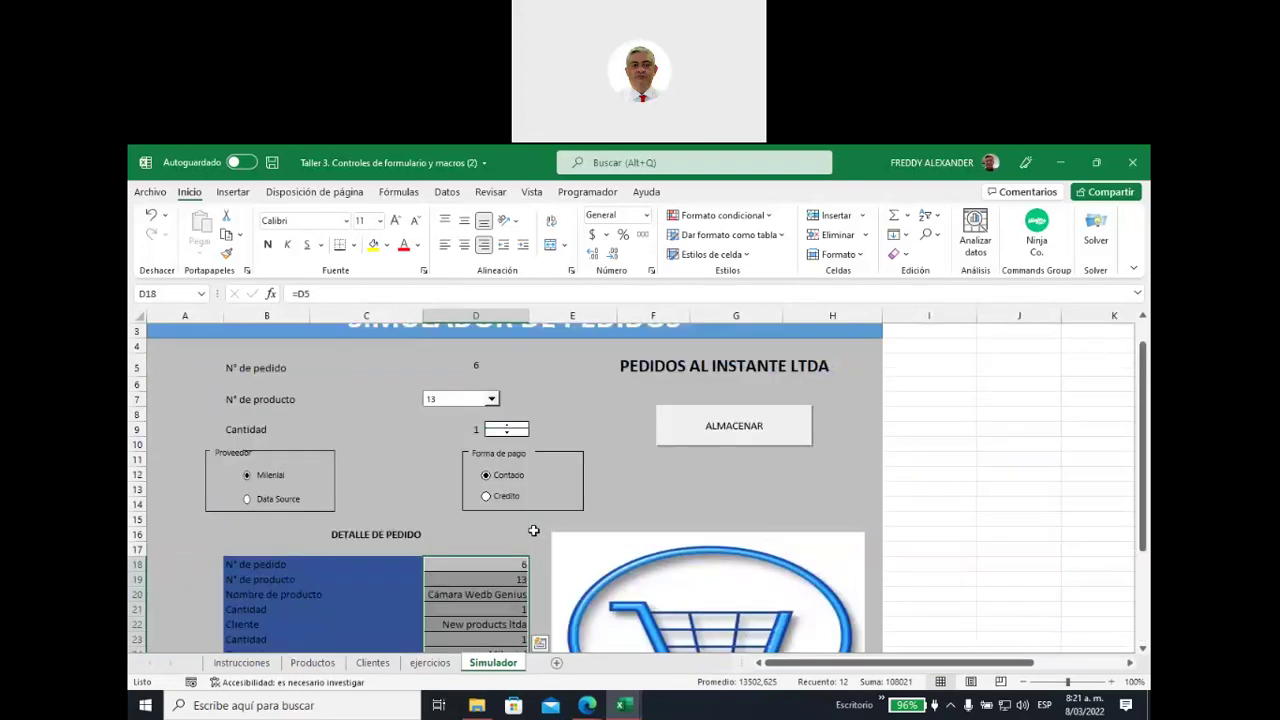
Run ALMACENAR to log order 6 (Cámara Wedb Genius, quantity 1, Milenial) into row 32
{"action": "left_click", "coordinate": [731, 428]}
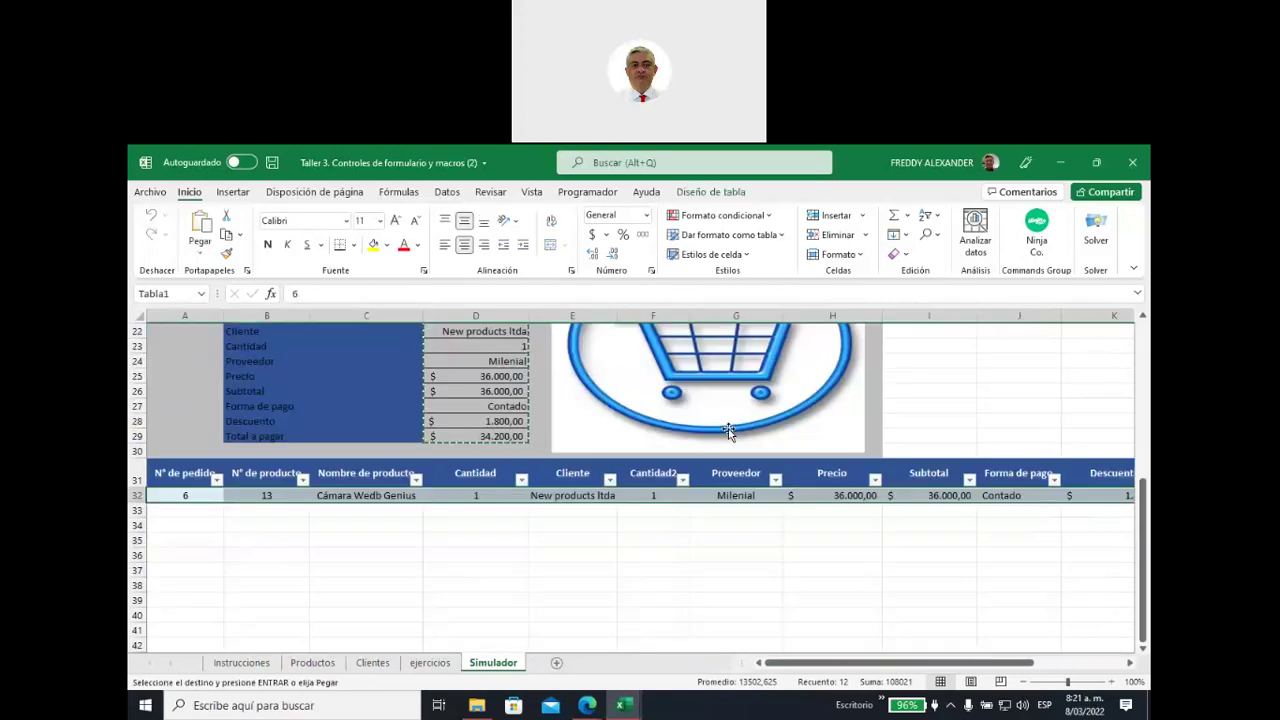
{"action": "scroll", "coordinate": [488, 589], "scroll_direction": "up", "scroll_amount": 1}
{"action": "scroll", "coordinate": [488, 589], "scroll_direction": "up", "scroll_amount": 1}
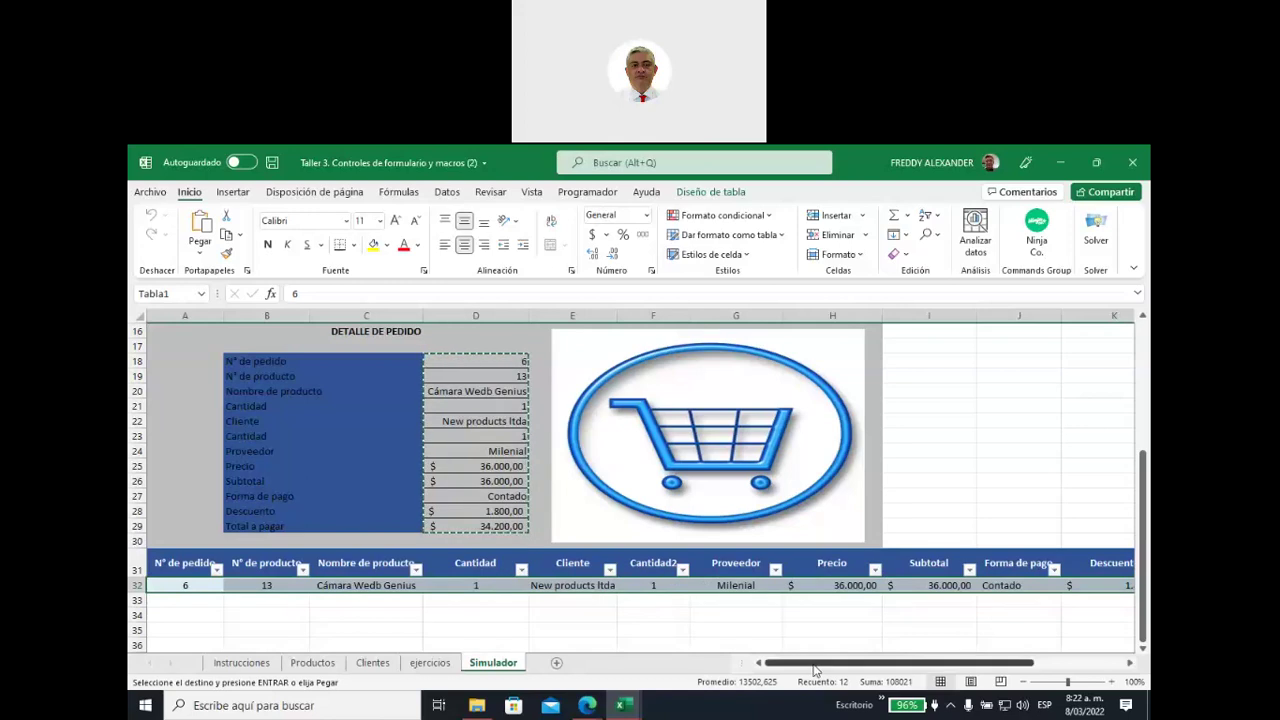
Select the logged order row 32 in the log table
{"action": "left_click_drag", "start_coordinate": [815, 670], "coordinate": [716, 677]}
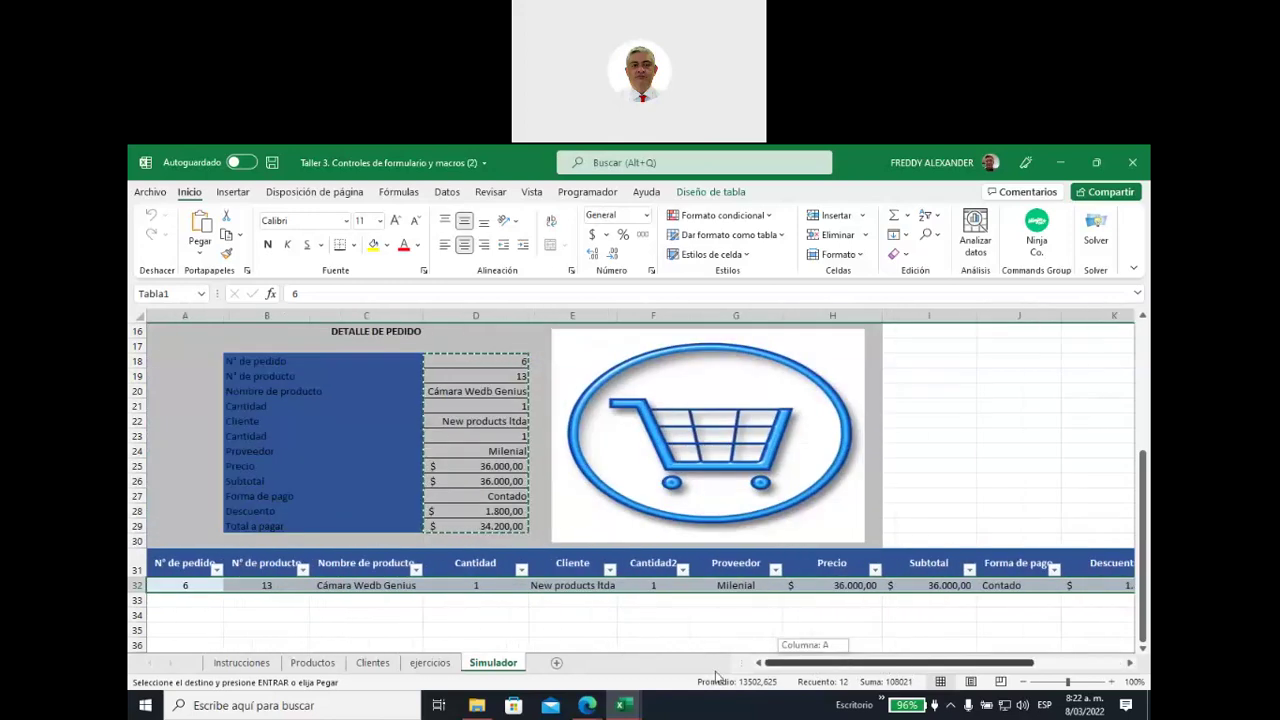
{"action": "left_click", "coordinate": [481, 614]}
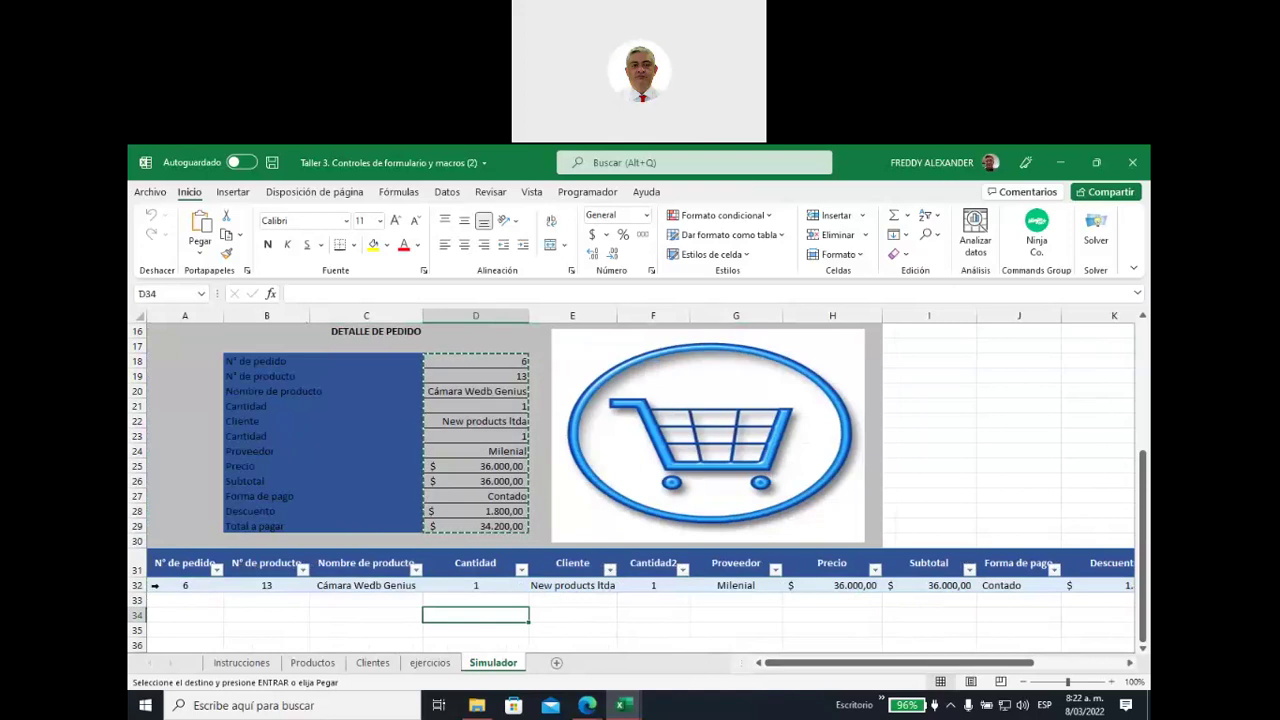
{"action": "left_click", "coordinate": [160, 585]}
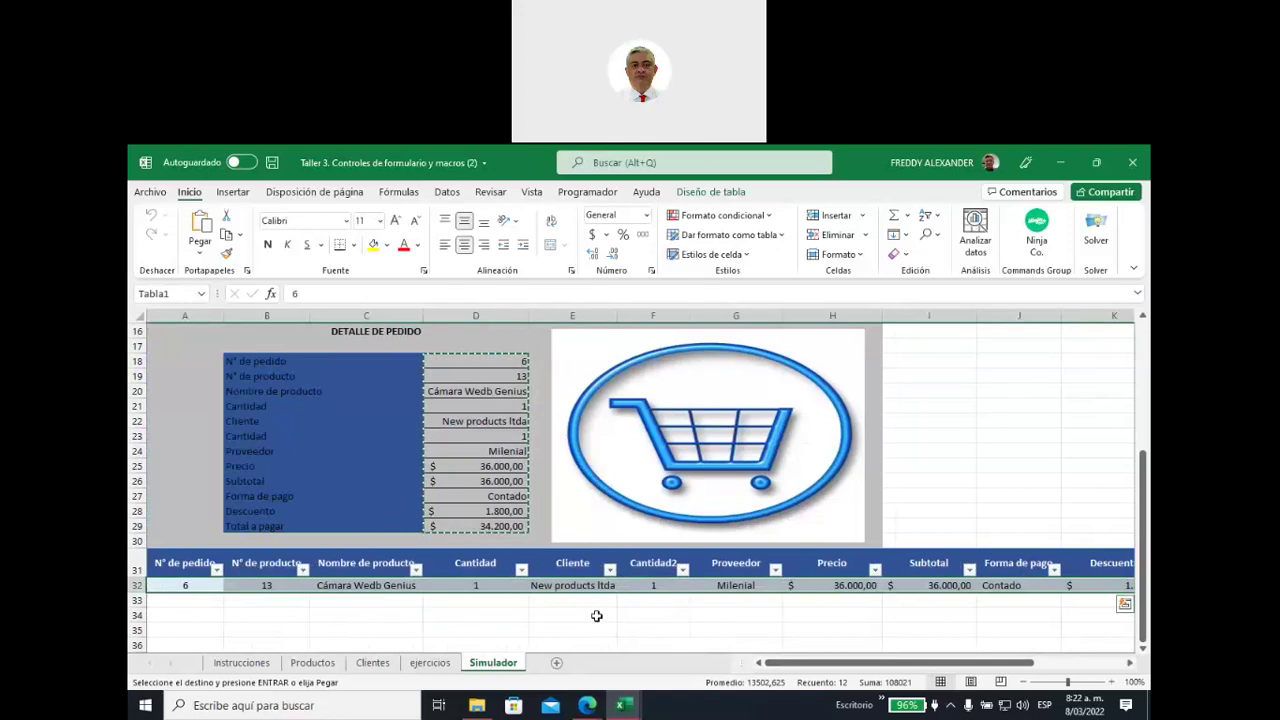
Set the header in cell F31 to read Cantidad2
{"action": "left_click", "coordinate": [655, 563]}
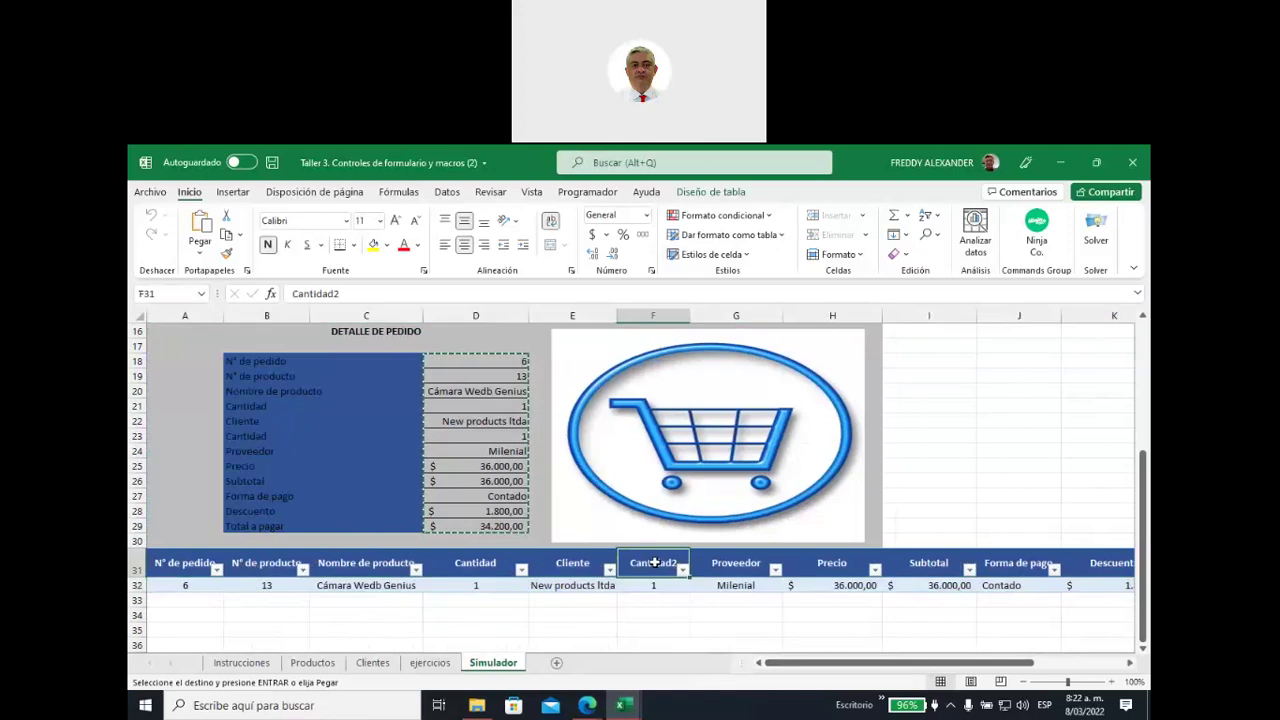
{"action": "left_click", "coordinate": [349, 293]}
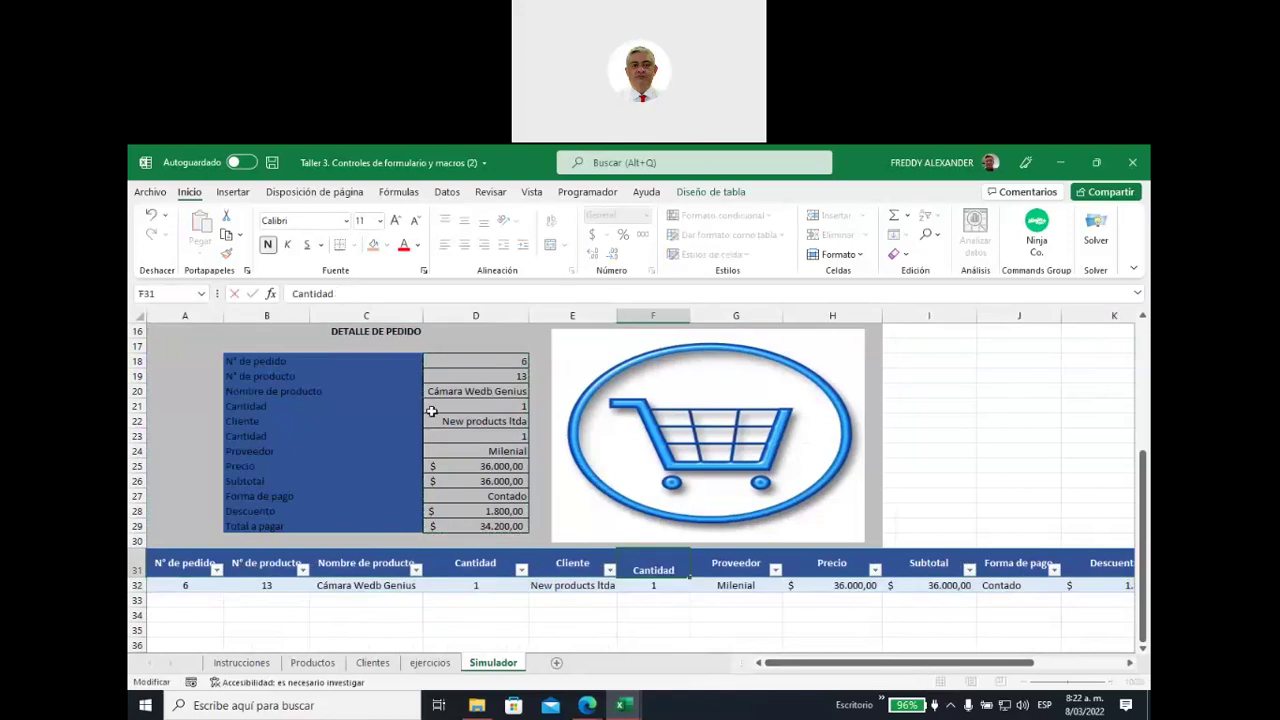
{"action": "left_click", "coordinate": [623, 625]}
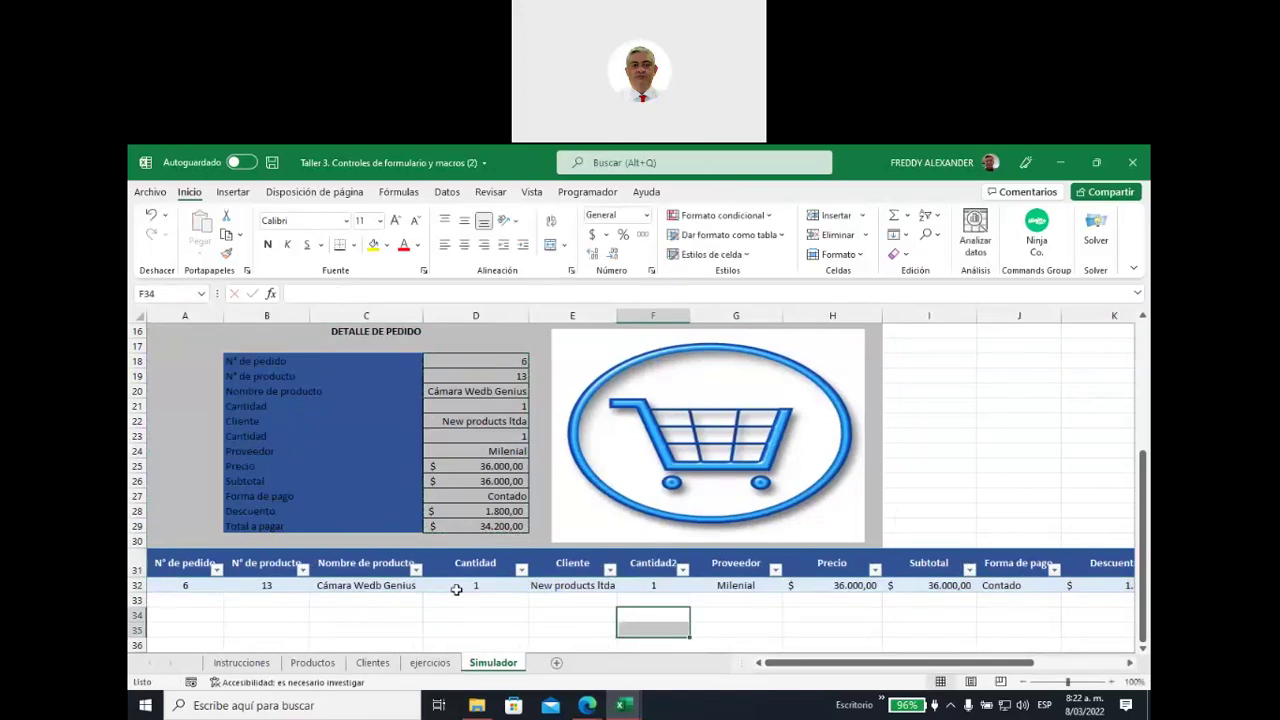
{"action": "left_click", "coordinate": [650, 566]}
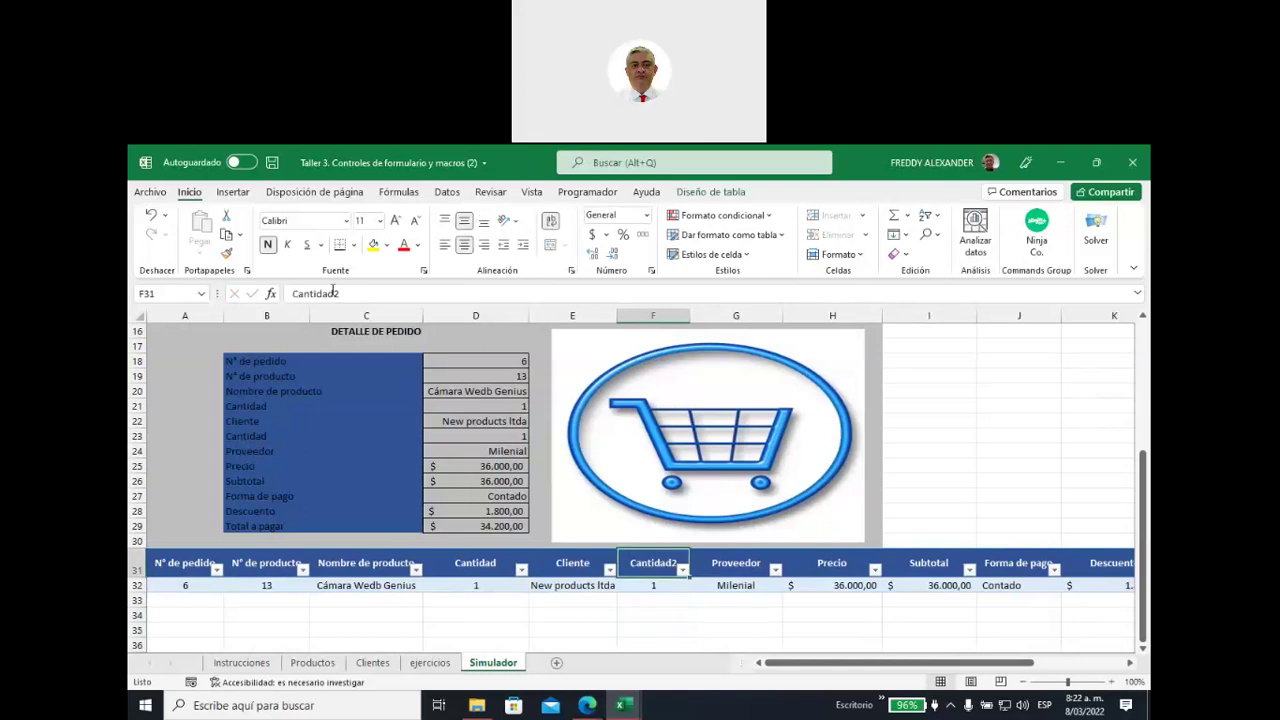
{"action": "left_click", "coordinate": [344, 293]}
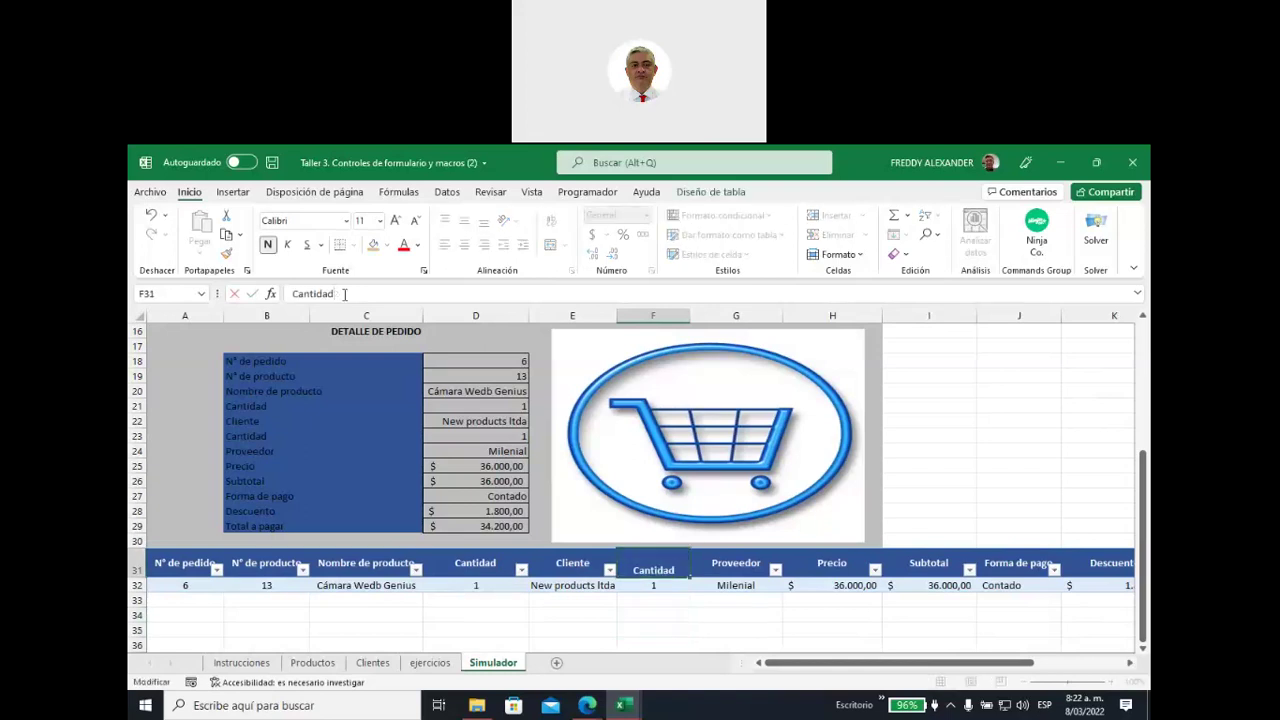
{"action": "key", "text": "Return"}
{"action": "left_click", "coordinate": [660, 612]}
{"action": "left_click", "coordinate": [653, 563]}
{"action": "left_click", "coordinate": [350, 290]}
{"action": "key", "text": "Return"}
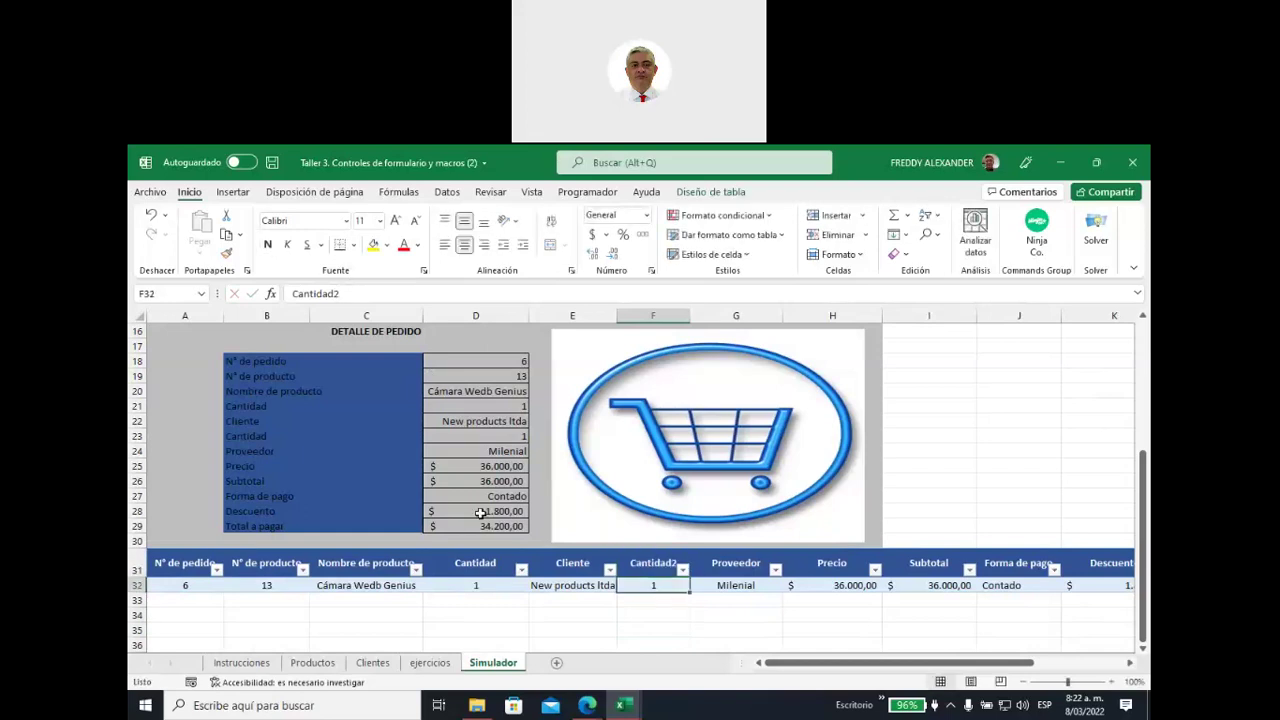
{"action": "left_click", "coordinate": [637, 633]}
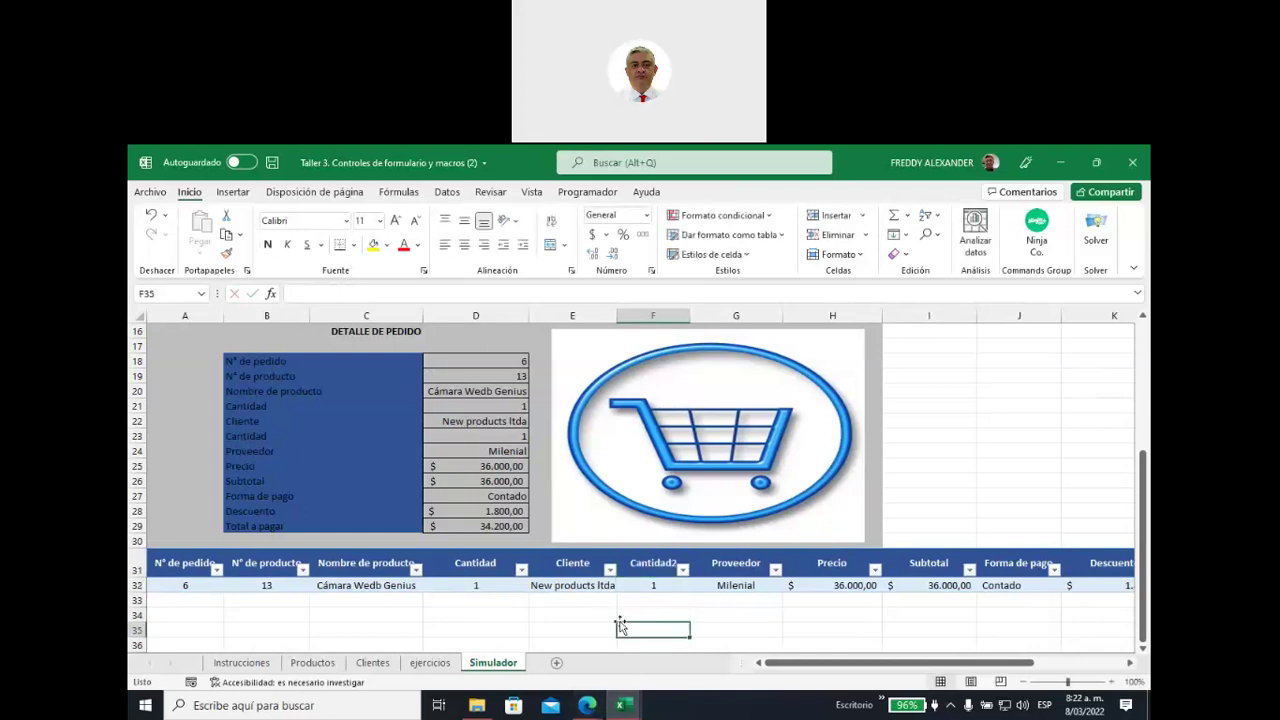
Select A32:K32 to check the saved order 6 row
{"action": "left_click", "coordinate": [183, 585]}
{"action": "left_click_drag", "start_coordinate": [460, 592], "coordinate": [1120, 587]}
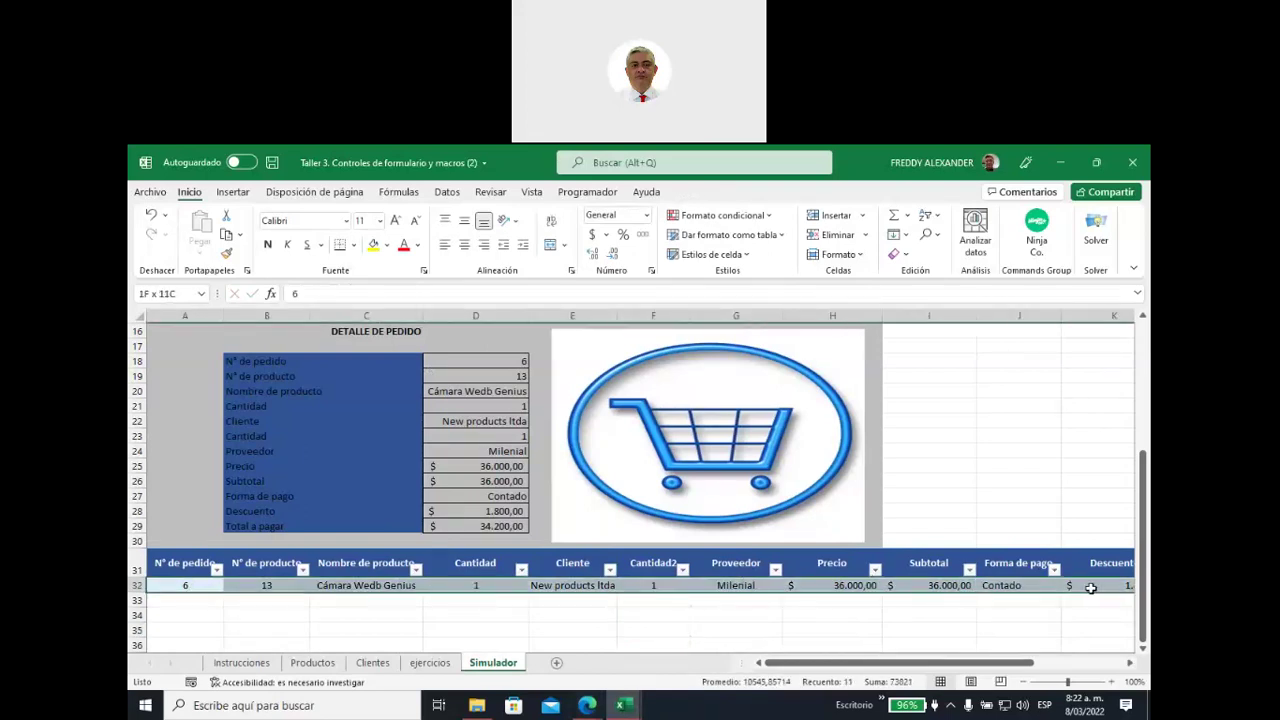
{"action": "left_click", "coordinate": [835, 638]}
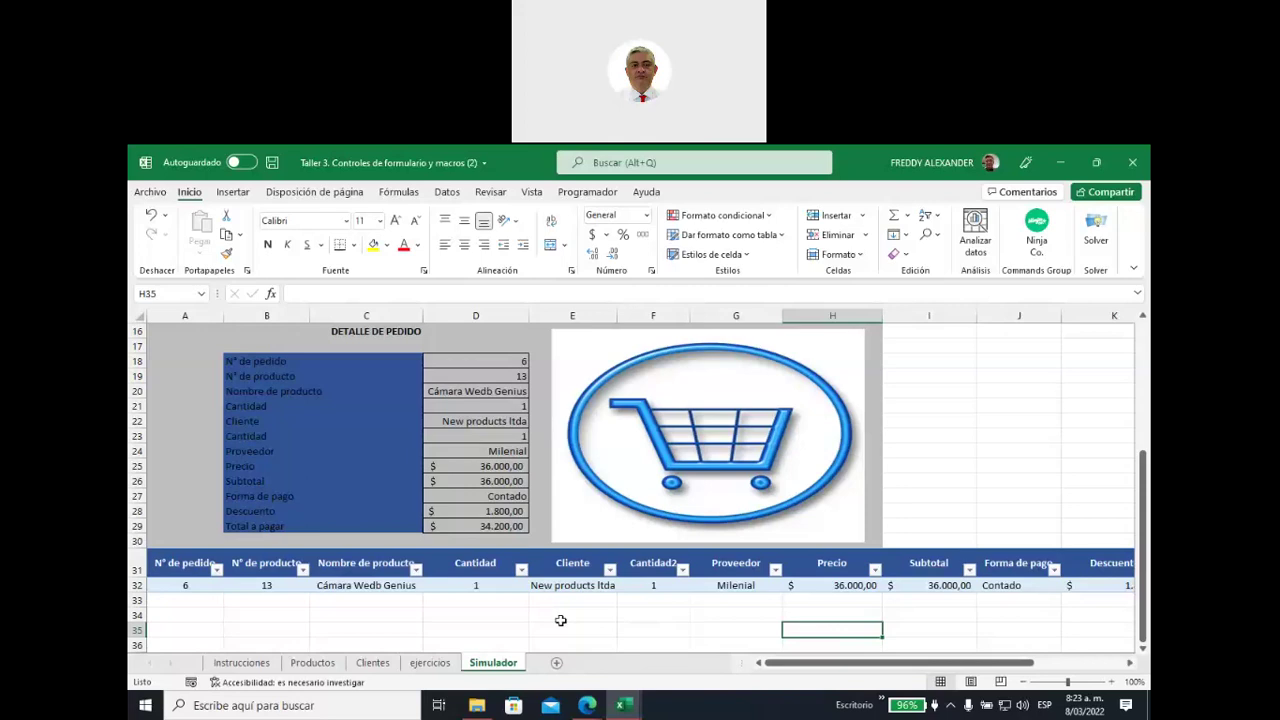
{"action": "scroll", "coordinate": [561, 621], "scroll_direction": "up", "scroll_amount": 1}
Open the Macros list from the Programador tab, showing Almacenar and tituloempresa
{"action": "scroll", "coordinate": [561, 621], "scroll_direction": "up", "scroll_amount": 2}
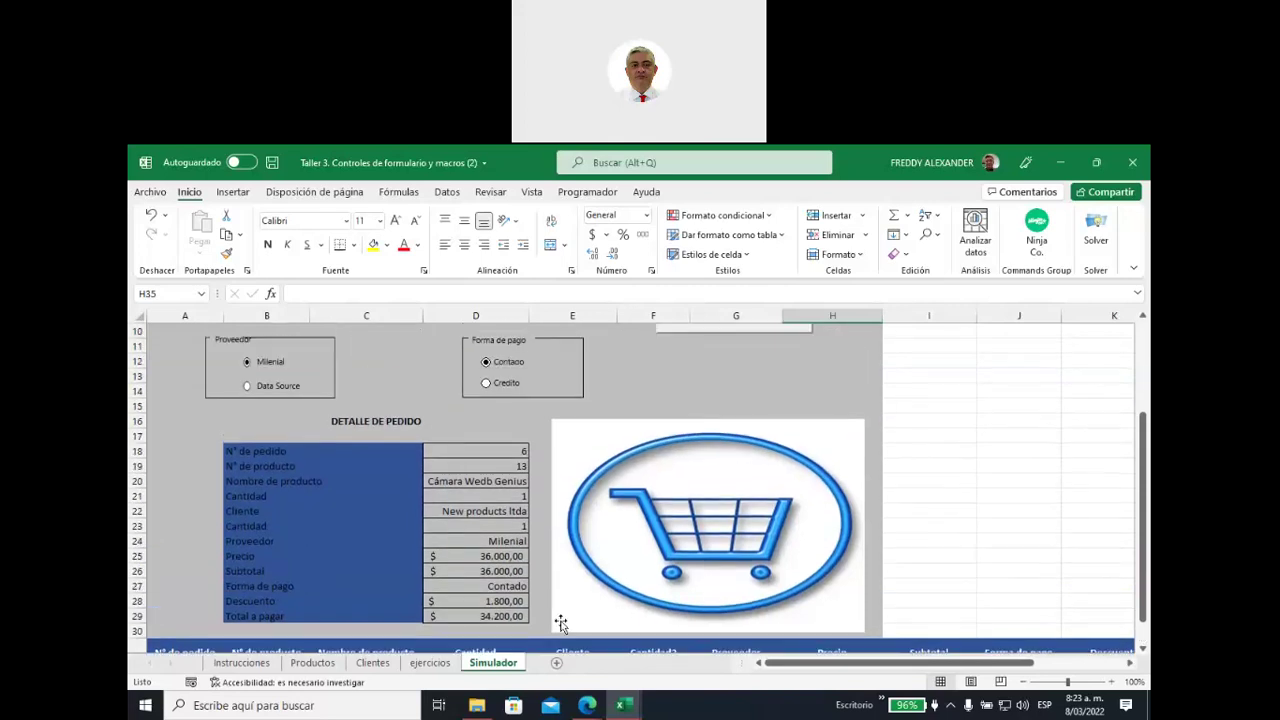
{"action": "scroll", "coordinate": [561, 621], "scroll_direction": "up", "scroll_amount": 2}
{"action": "scroll", "coordinate": [543, 587], "scroll_direction": "down", "scroll_amount": 2}
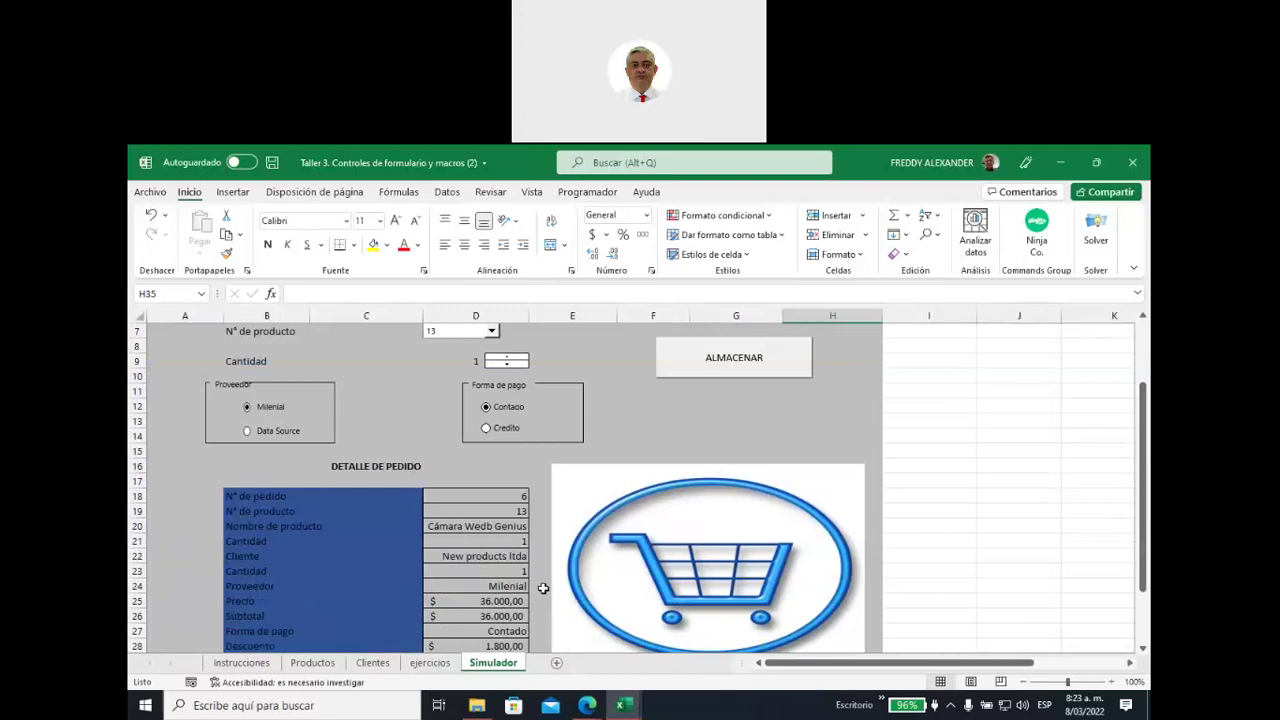
{"action": "scroll", "coordinate": [543, 588], "scroll_direction": "down", "scroll_amount": 1}
{"action": "scroll", "coordinate": [543, 588], "scroll_direction": "down", "scroll_amount": 1}
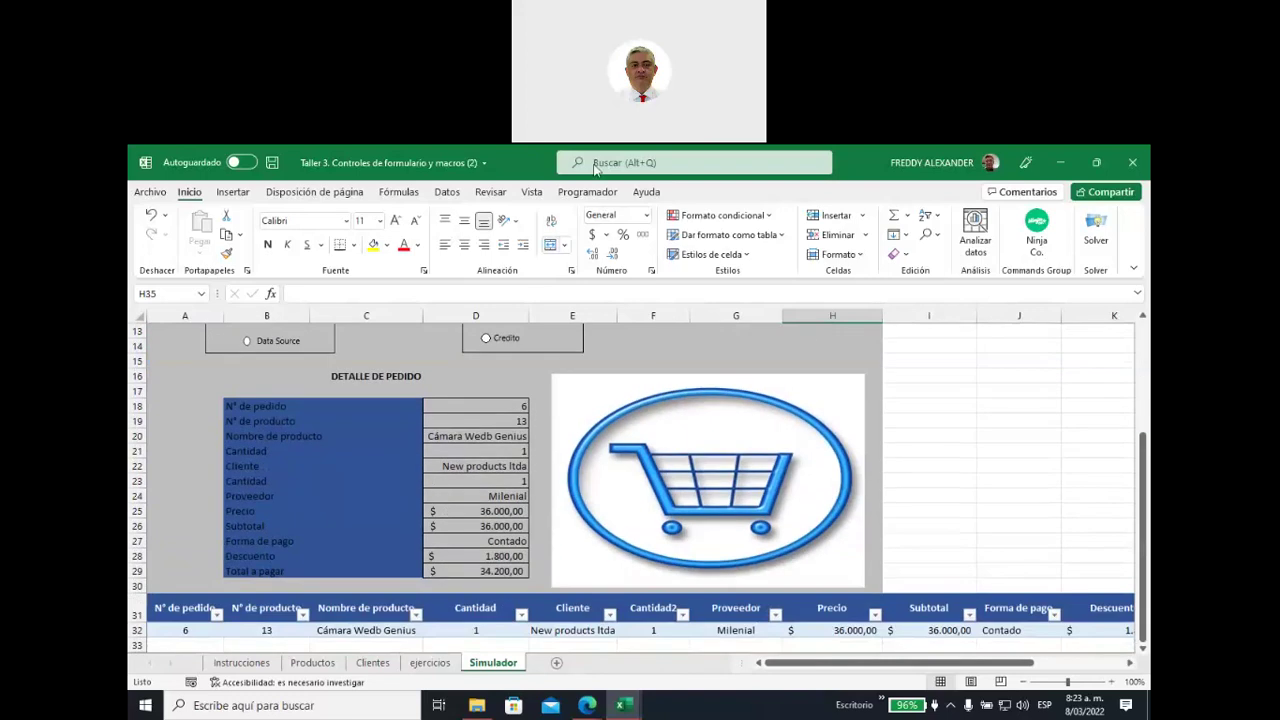
{"action": "left_click", "coordinate": [966, 407]}
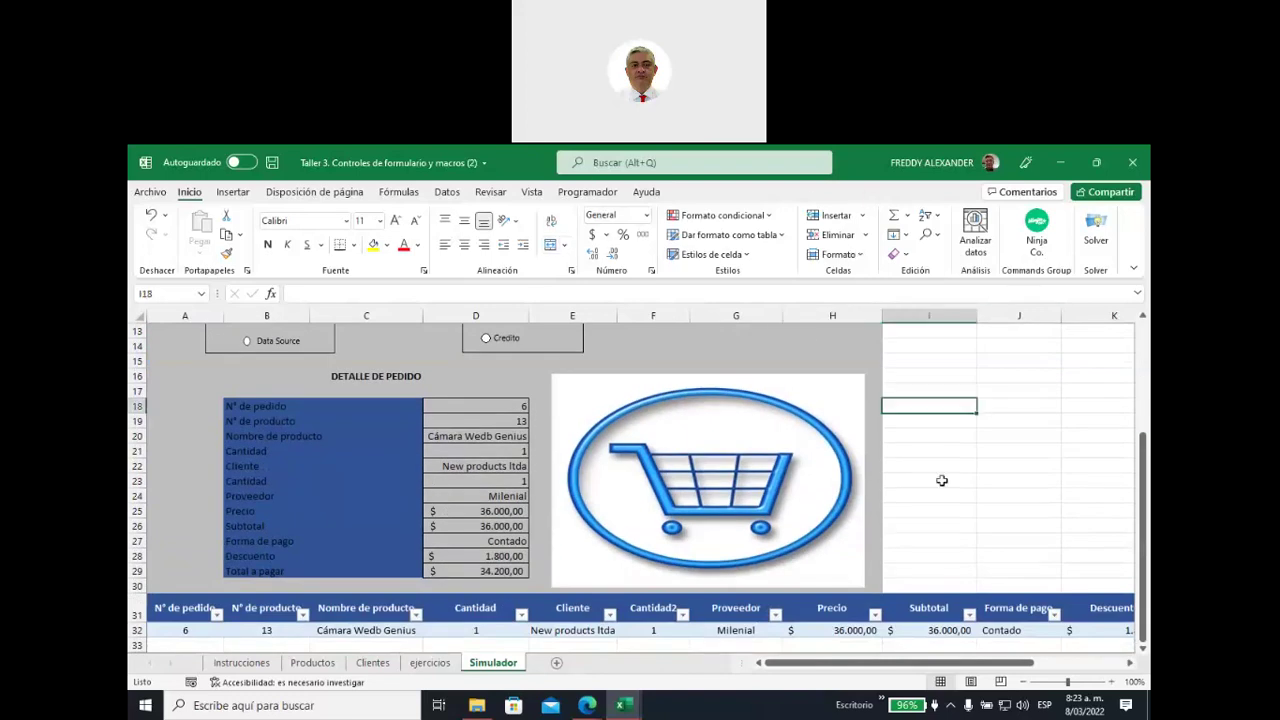
{"action": "left_click", "coordinate": [588, 192]}
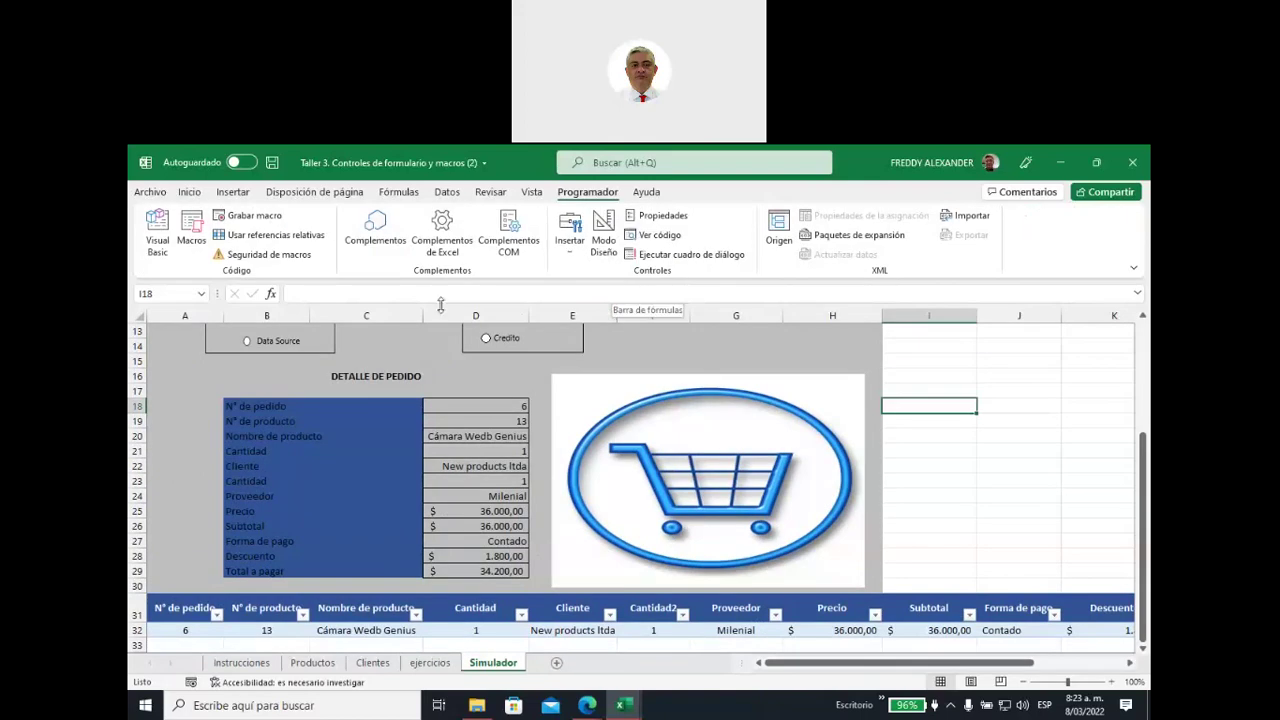
{"action": "left_click", "coordinate": [190, 238]}
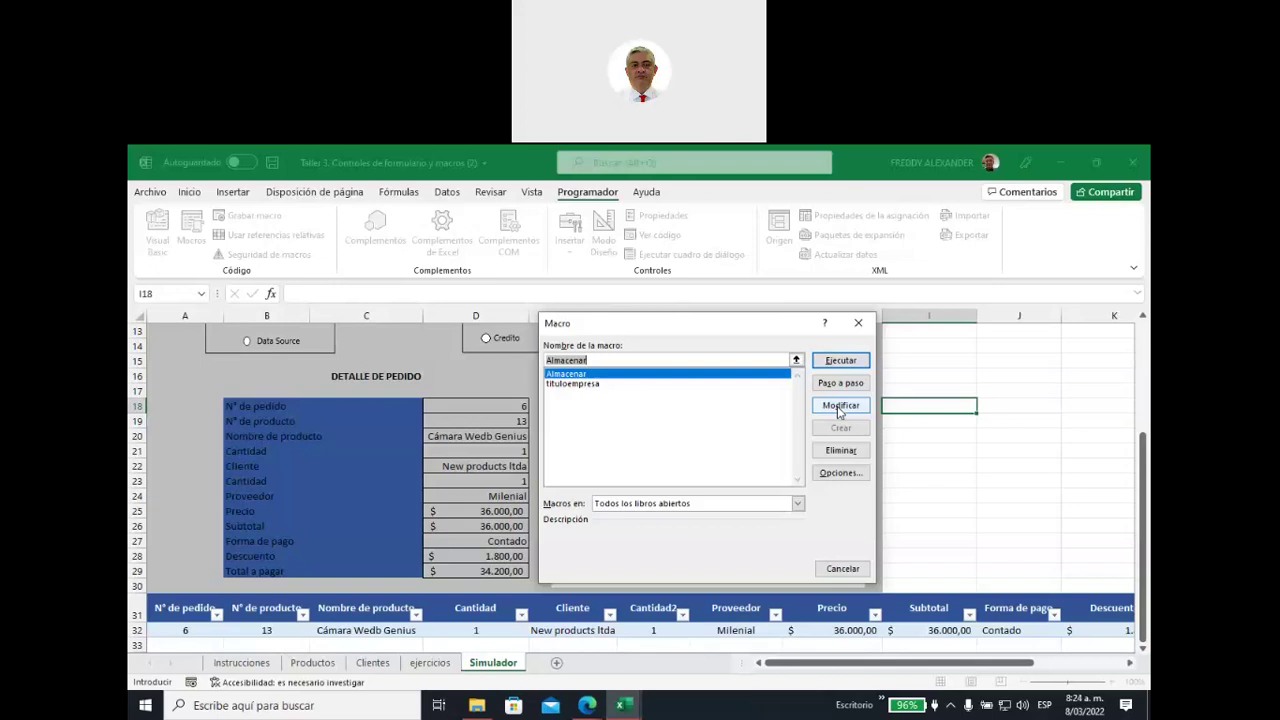
Edit Almacenar in Módulo2, deleting blank lines under its comment and highlighting Range("D18:D29").Select
{"action": "left_click", "coordinate": [838, 406]}
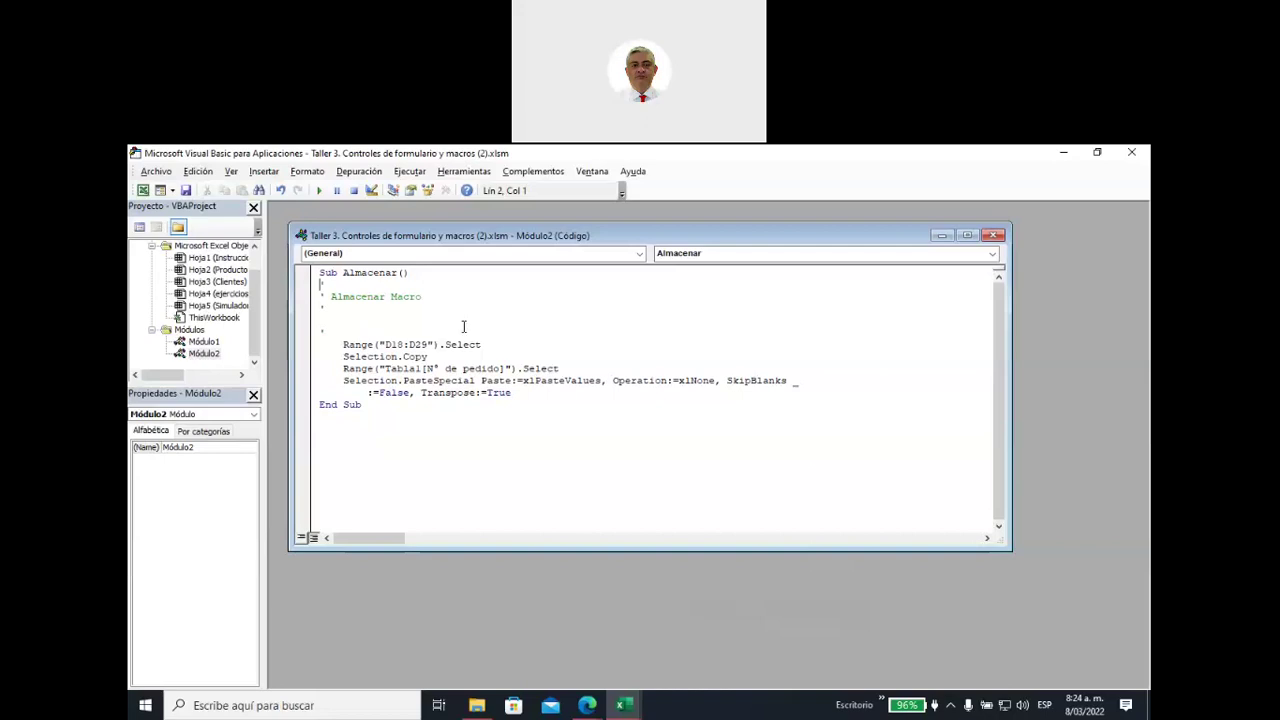
{"action": "left_click", "coordinate": [320, 309]}
{"action": "key", "text": "Delete"}
{"action": "key", "text": "Delete"}
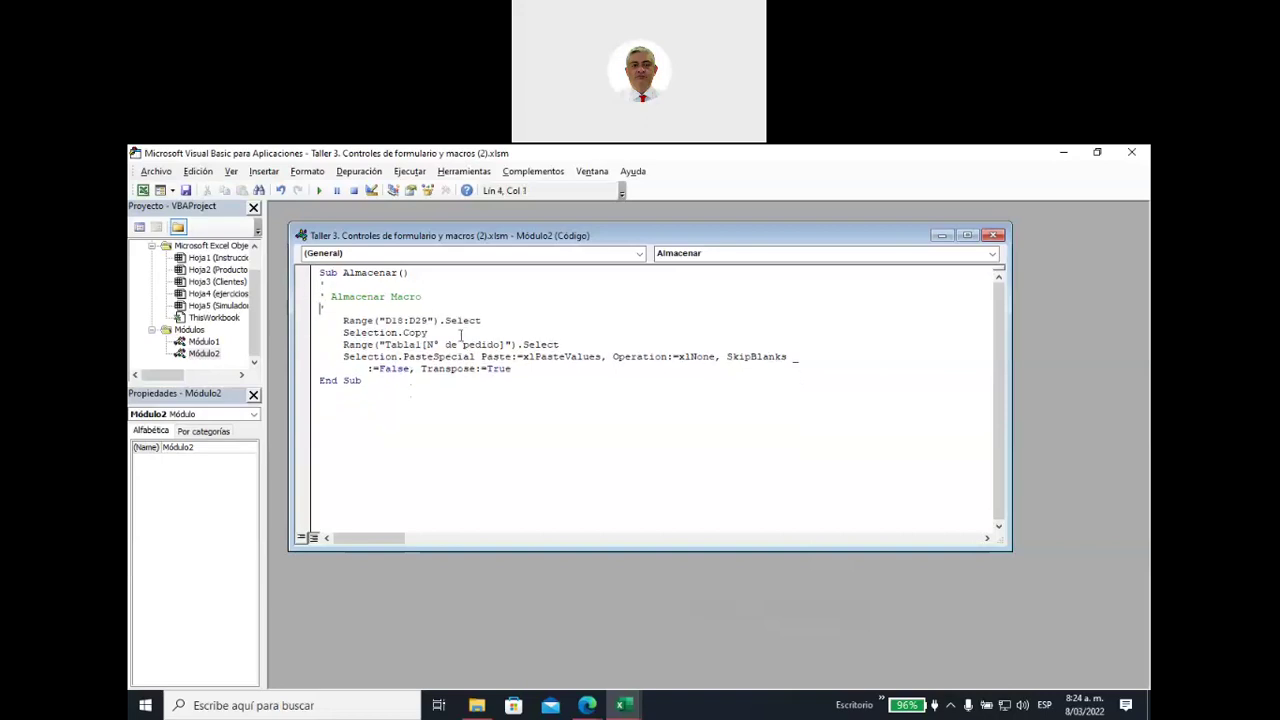
{"action": "left_click", "coordinate": [549, 321]}
{"action": "left_click_drag", "start_coordinate": [344, 320], "coordinate": [484, 320]}
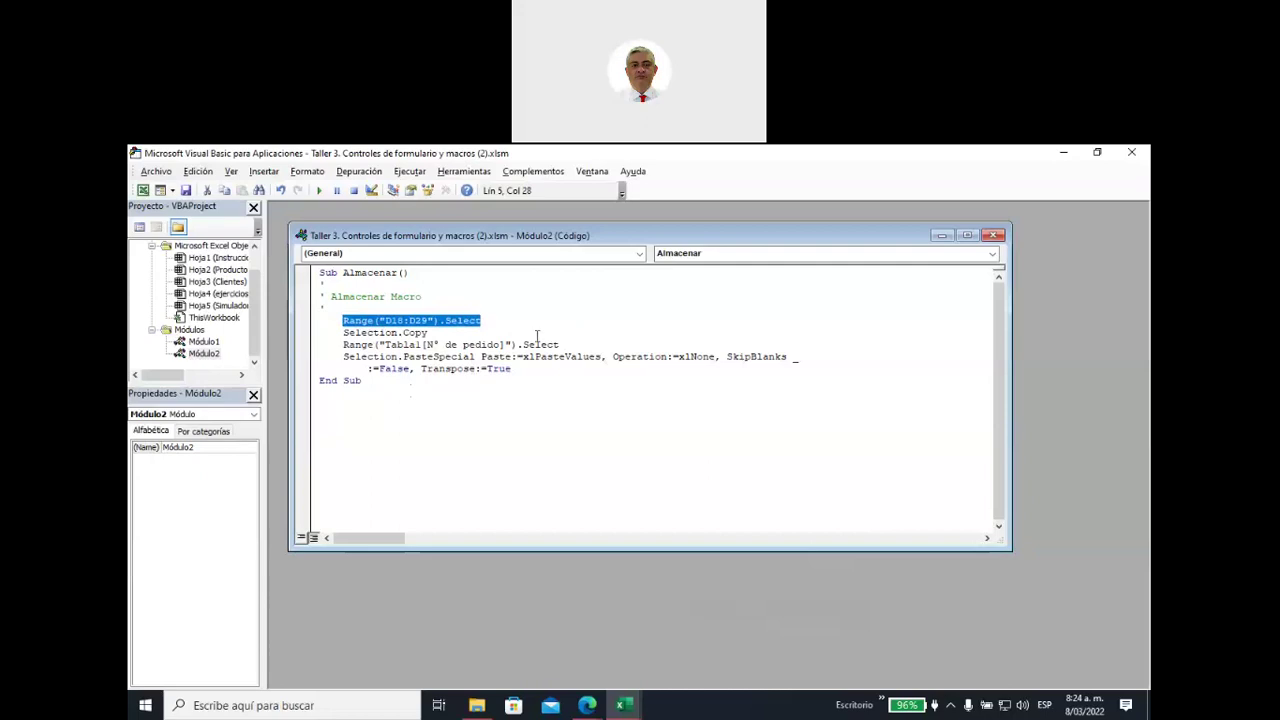
{"action": "left_click", "coordinate": [623, 705]}
Compare the sheet's D18:D29 order detail range with the macro's Range selection
{"action": "left_click", "coordinate": [555, 665]}
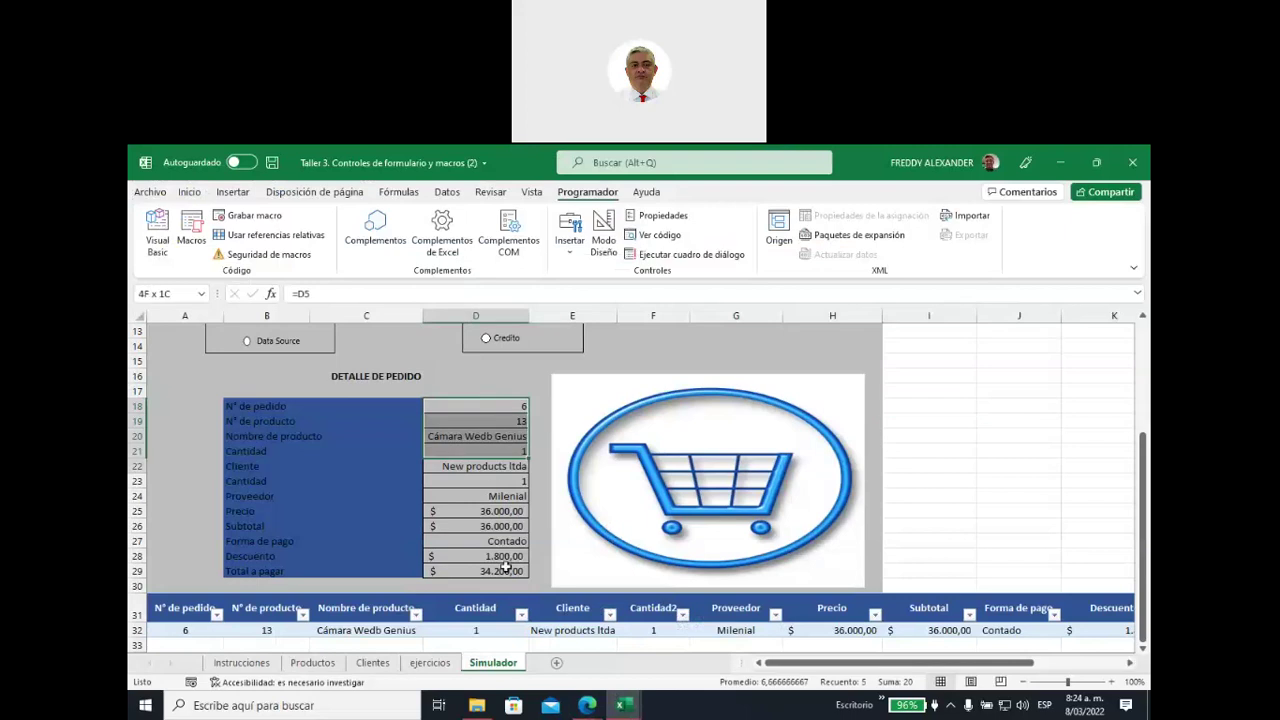
{"action": "left_click_drag", "start_coordinate": [486, 405], "coordinate": [495, 572]}
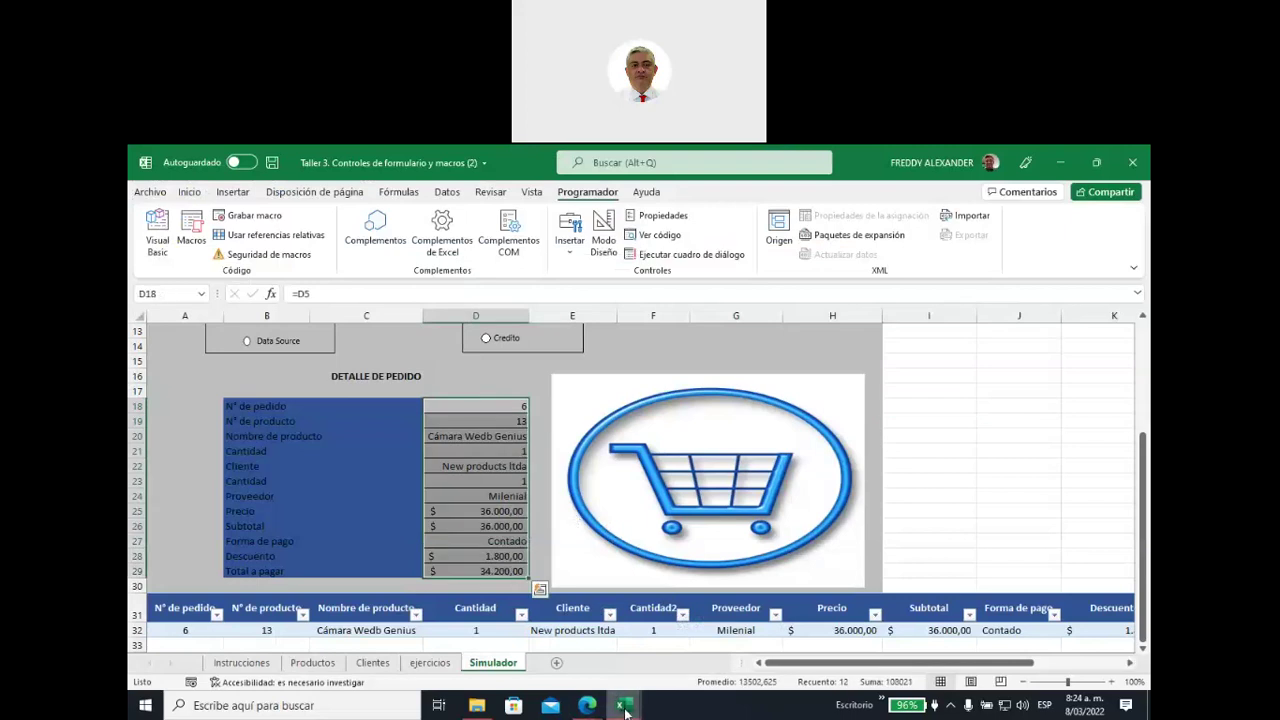
{"action": "mouse_move", "coordinate": [625, 708]}
{"action": "left_click", "coordinate": [790, 630]}
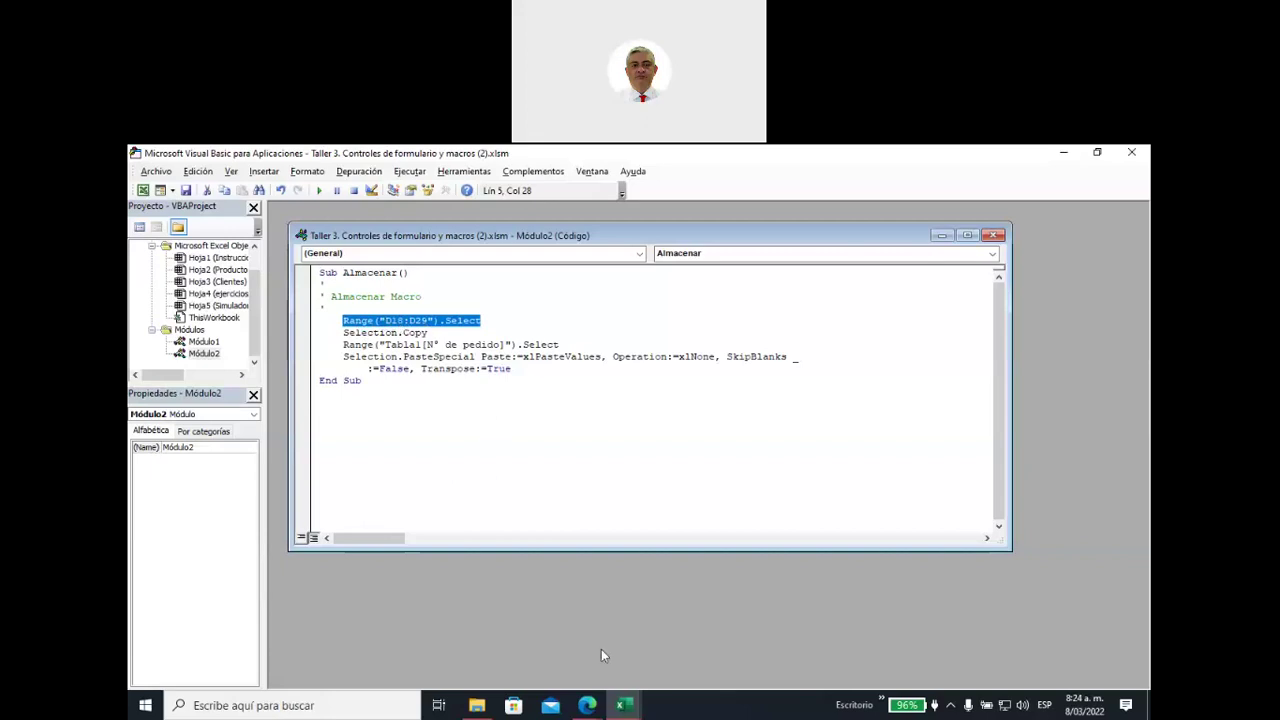
Check cells D18 and the D29 total formula, then highlight the macro's Selection.Copy statement
{"action": "mouse_move", "coordinate": [625, 708]}
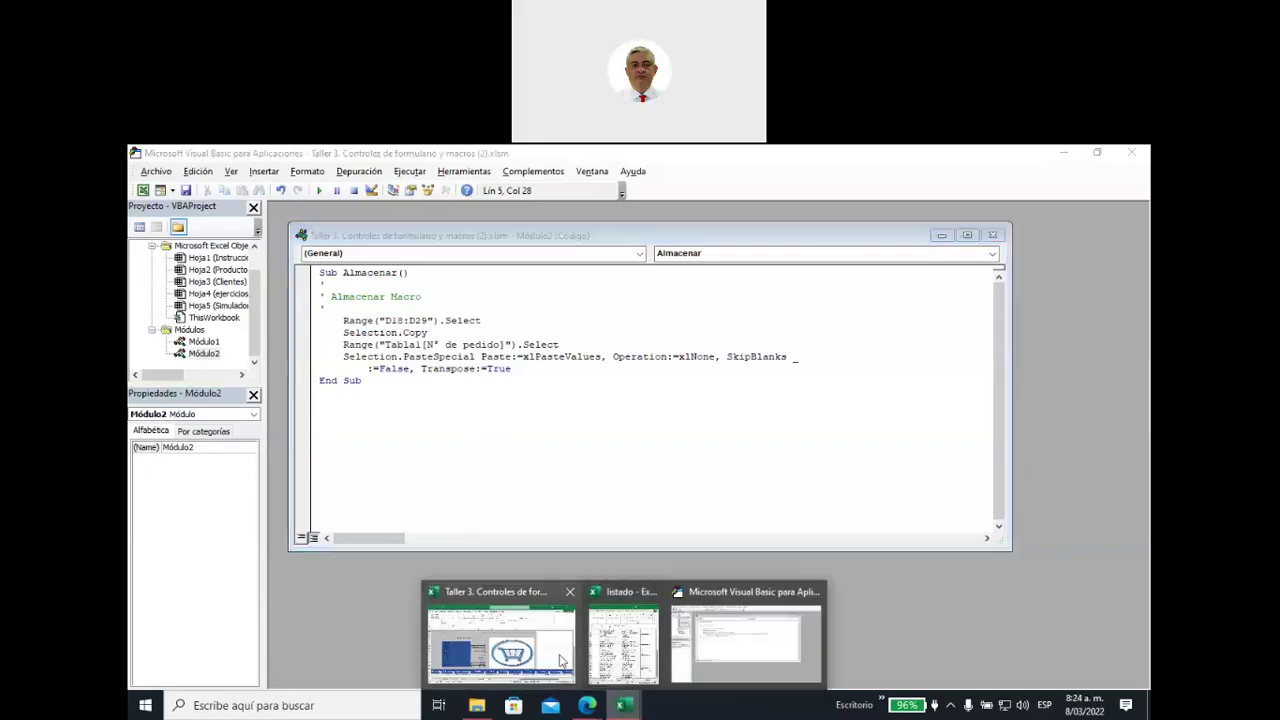
{"action": "left_click", "coordinate": [497, 640]}
{"action": "left_click", "coordinate": [505, 405]}
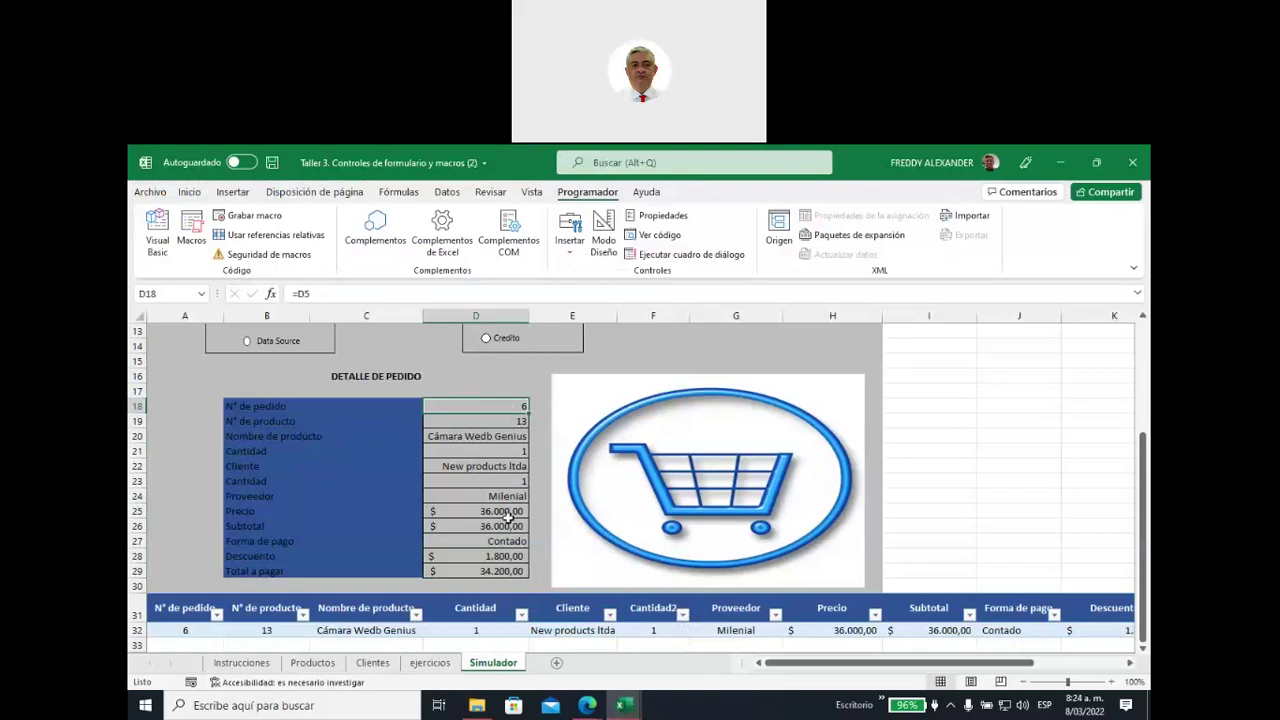
{"action": "left_click", "coordinate": [501, 569]}
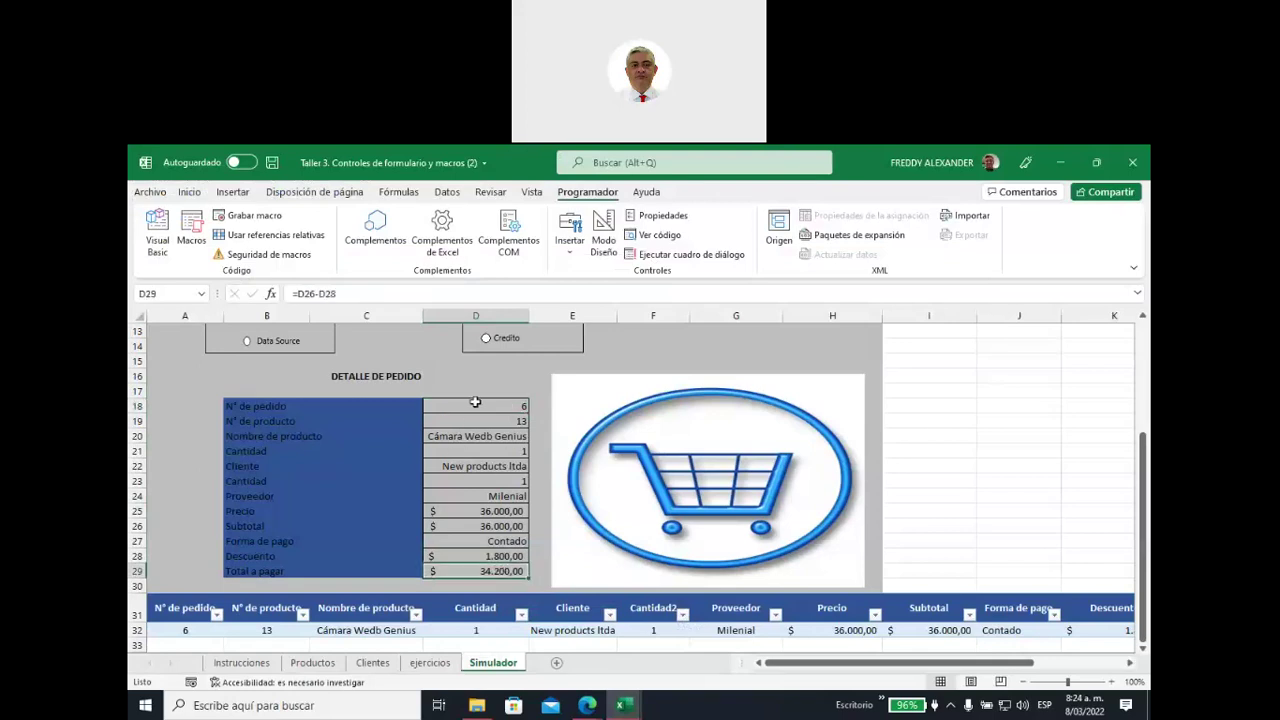
{"action": "left_click", "coordinate": [621, 705]}
{"action": "left_click", "coordinate": [711, 667]}
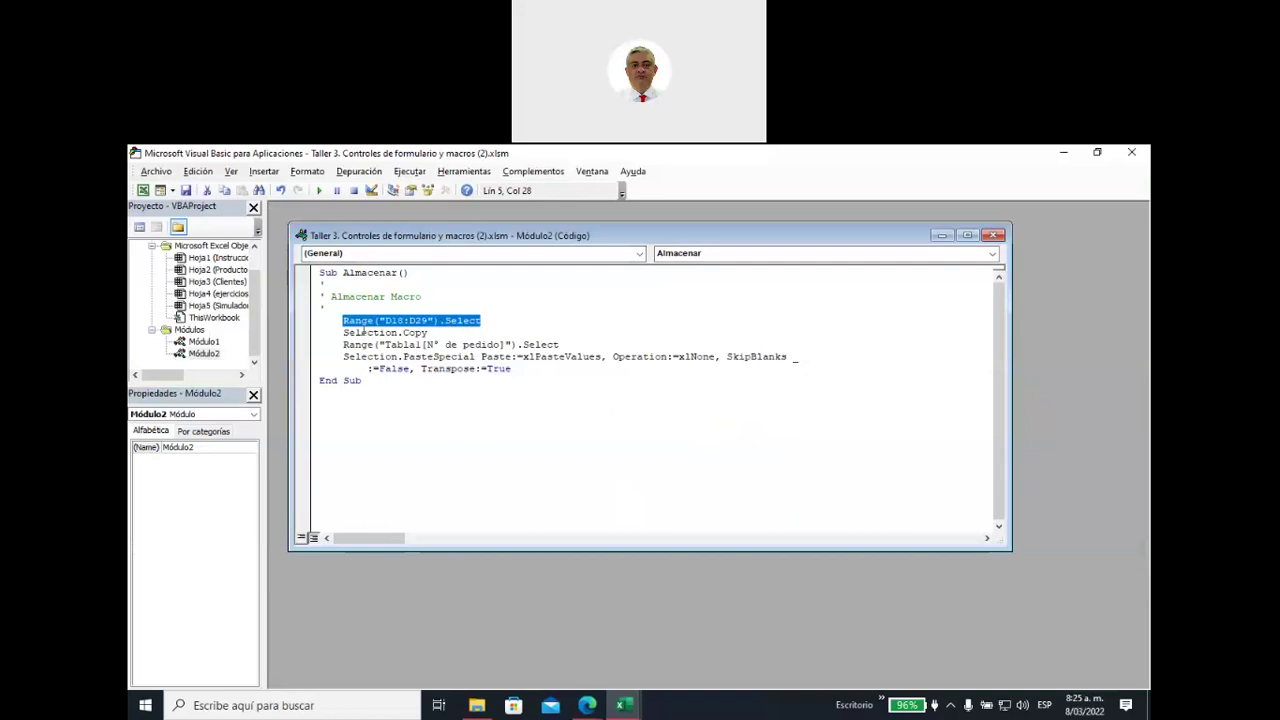
{"action": "left_click_drag", "start_coordinate": [343, 332], "coordinate": [428, 333]}
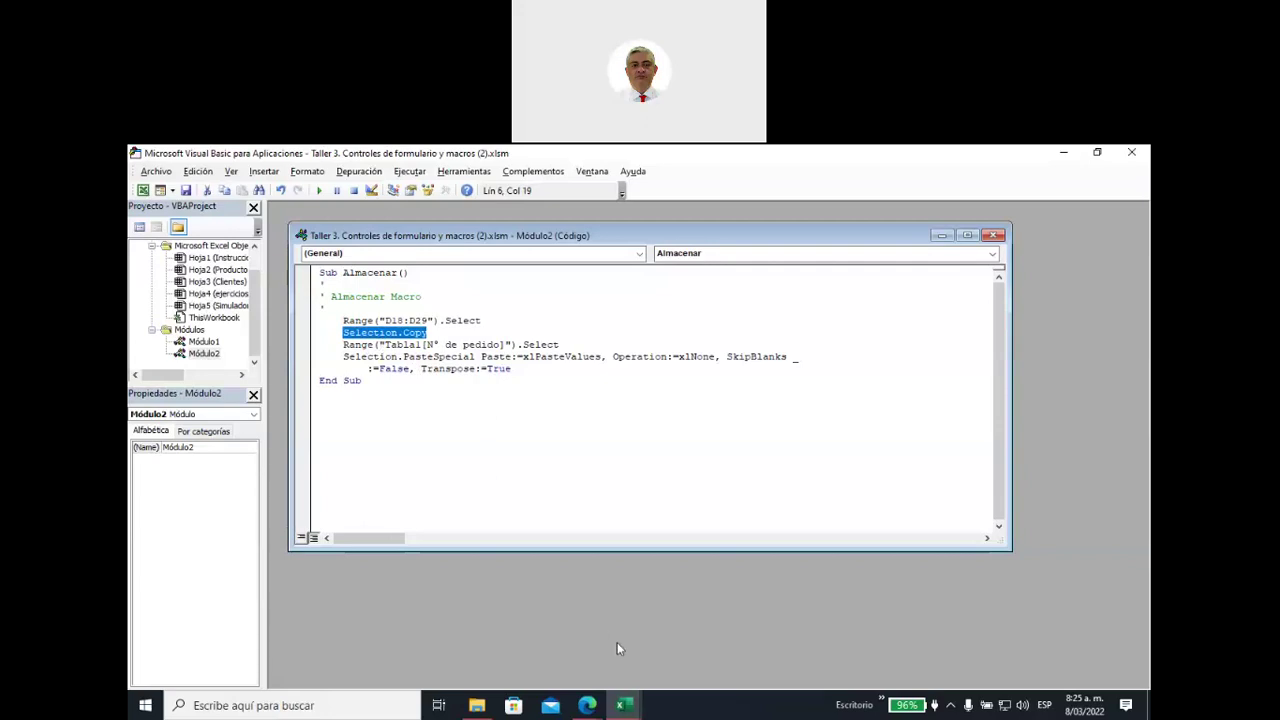
Select saved cell E32 and briefly visit the File page before returning to the sheet
{"action": "mouse_move", "coordinate": [627, 708]}
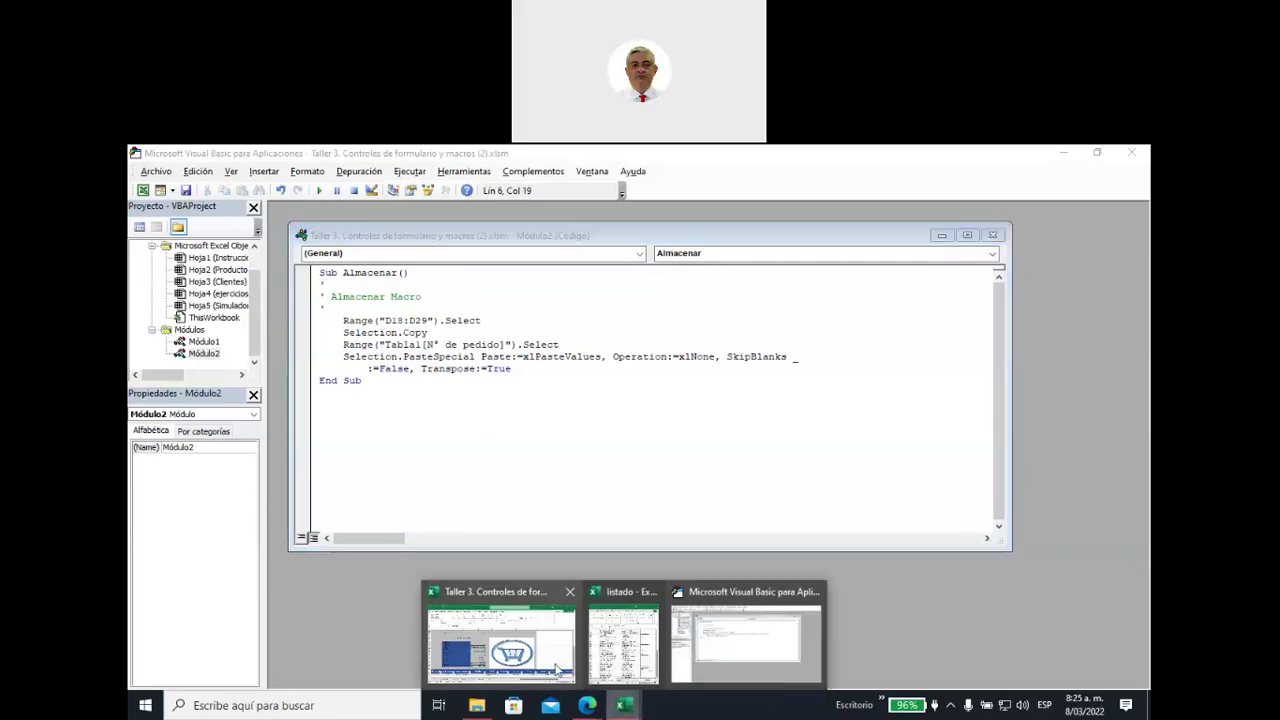
{"action": "left_click", "coordinate": [562, 674]}
{"action": "left_click", "coordinate": [557, 630]}
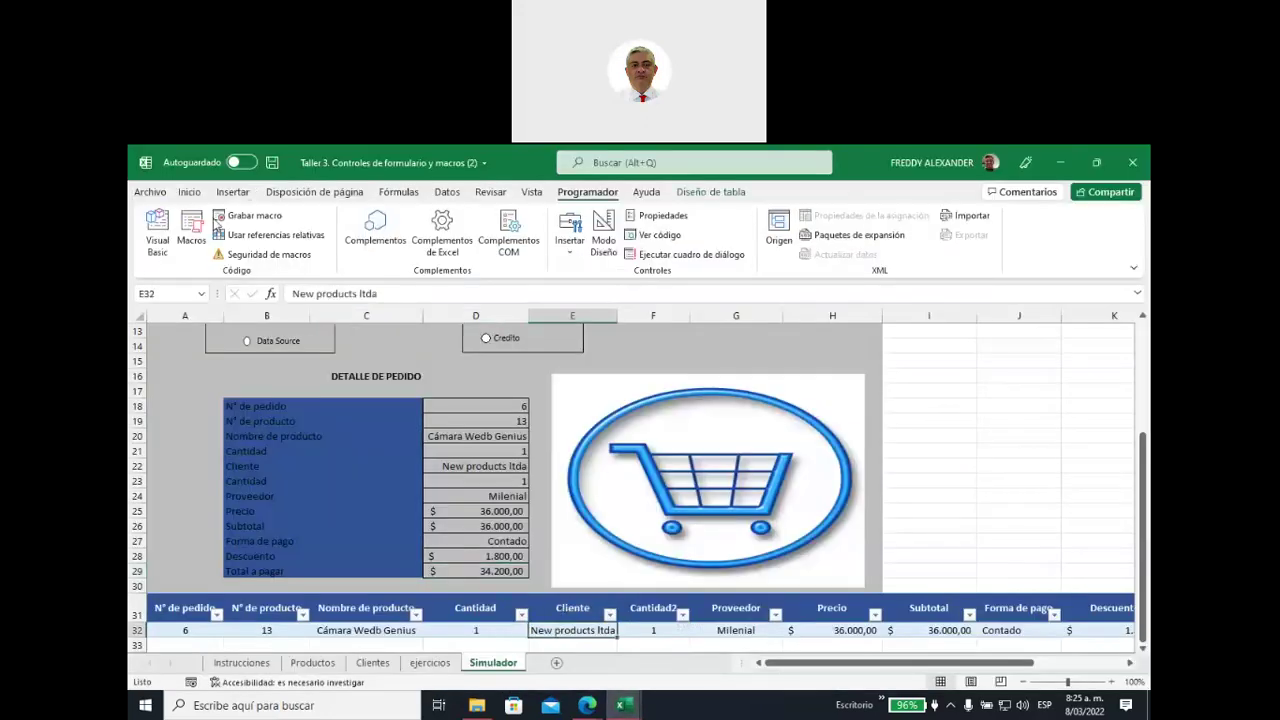
{"action": "left_click", "coordinate": [148, 192]}
{"action": "left_click", "coordinate": [148, 195]}
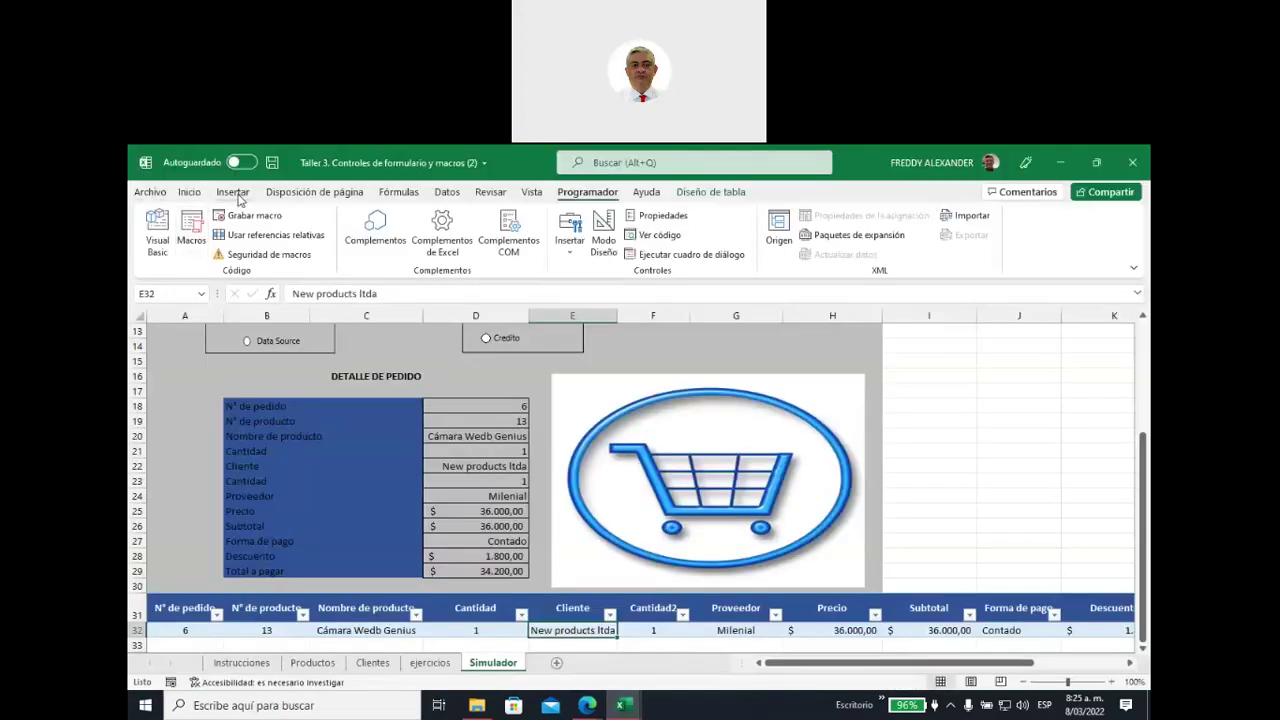
{"action": "left_click", "coordinate": [150, 192]}
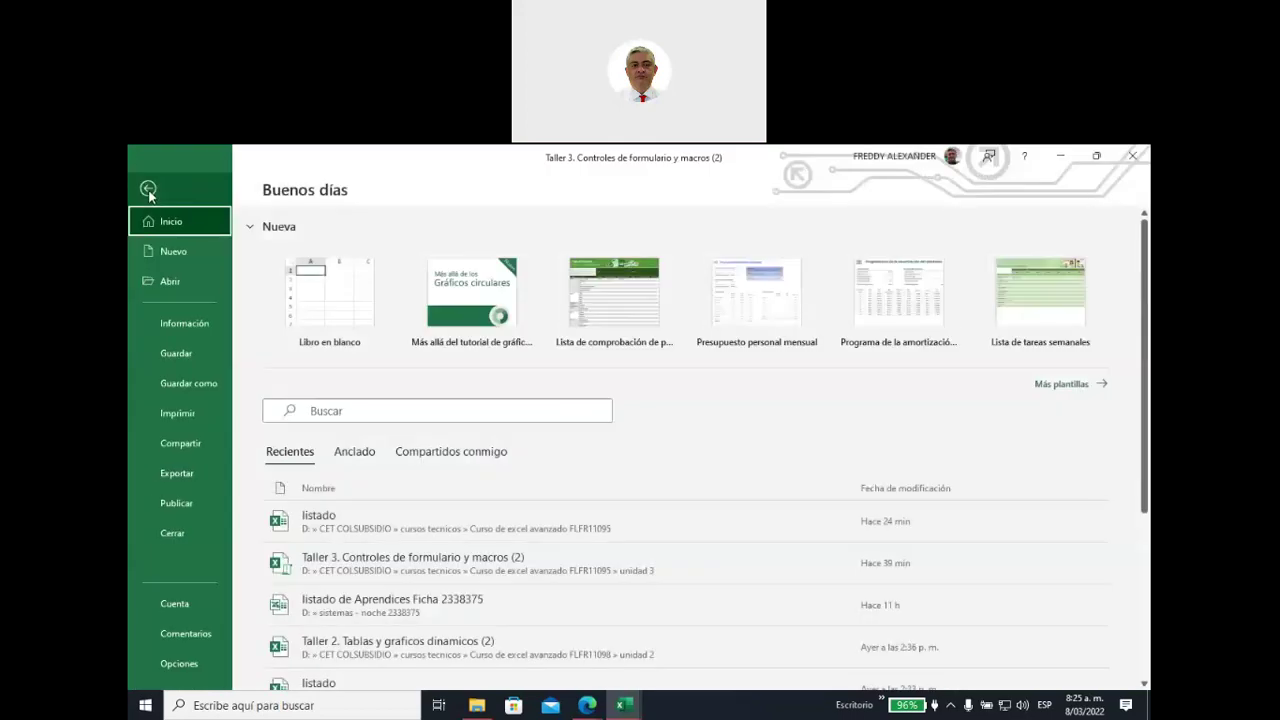
{"action": "left_click", "coordinate": [148, 190]}
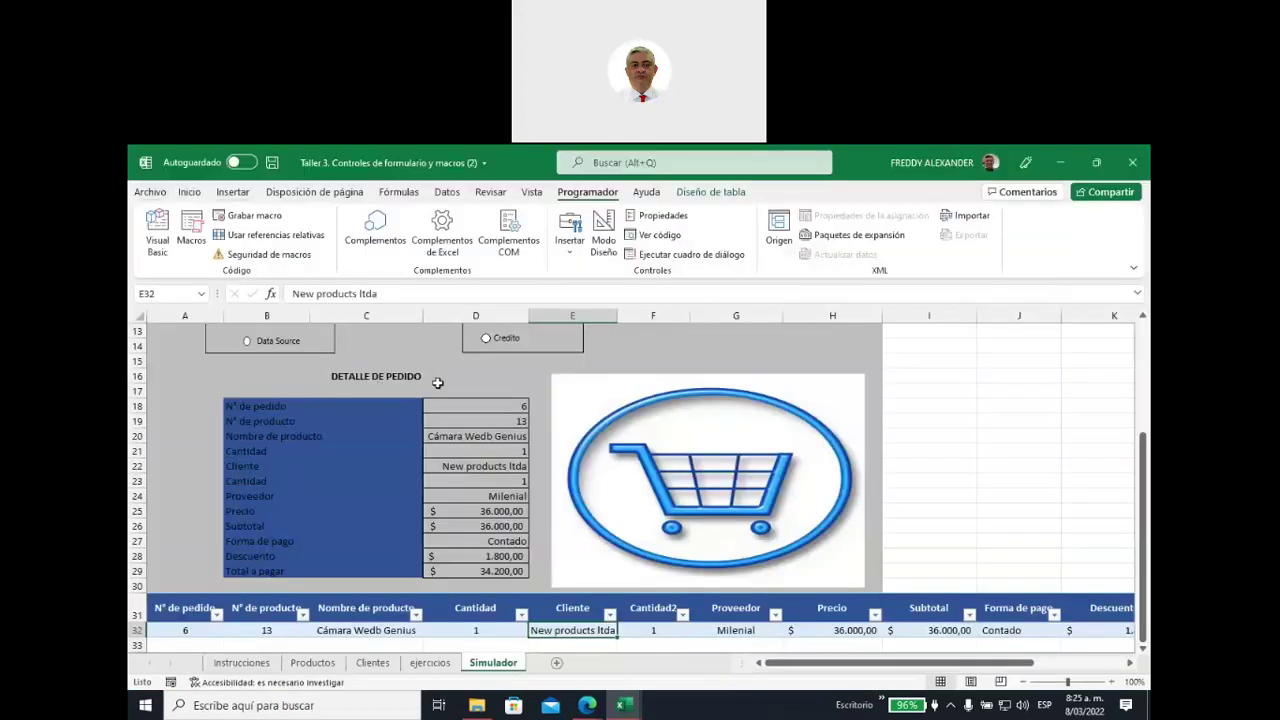
Inspect the Cantidad2 header and order number 6 in cell A32
{"action": "key", "text": "Up"}
{"action": "key", "text": "Right"}
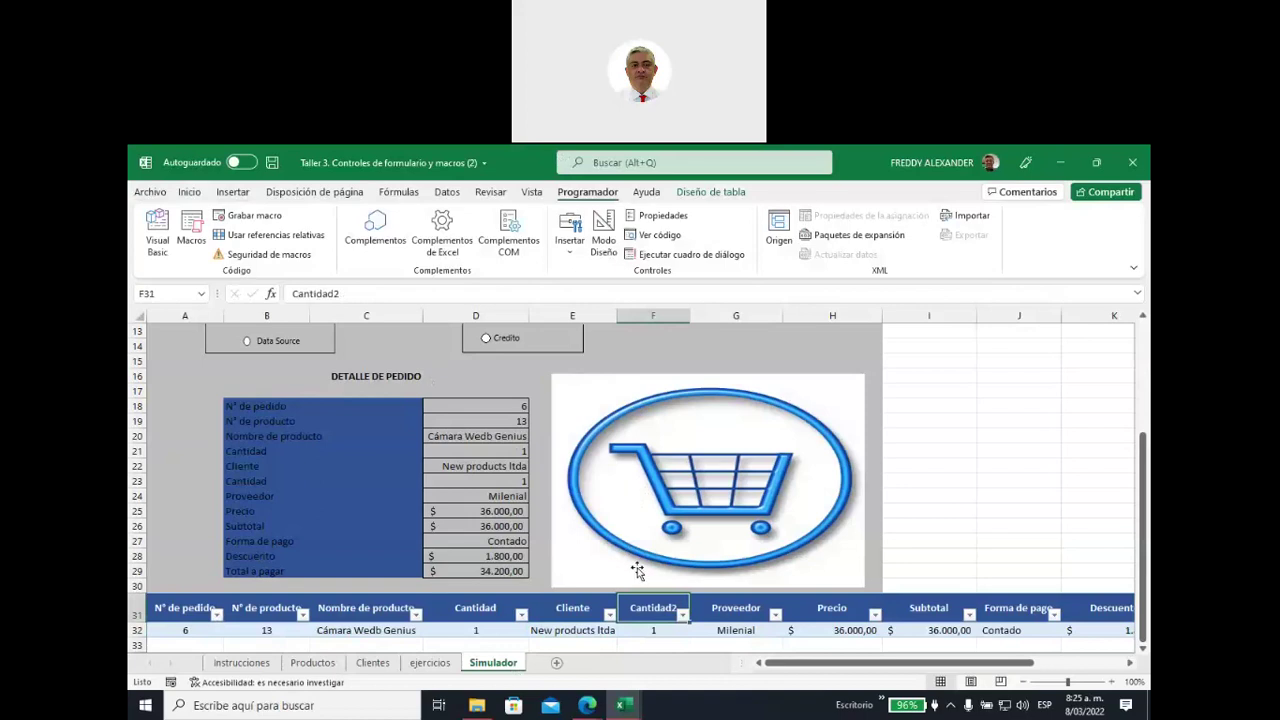
{"action": "scroll", "coordinate": [603, 538], "scroll_direction": "down", "scroll_amount": 2}
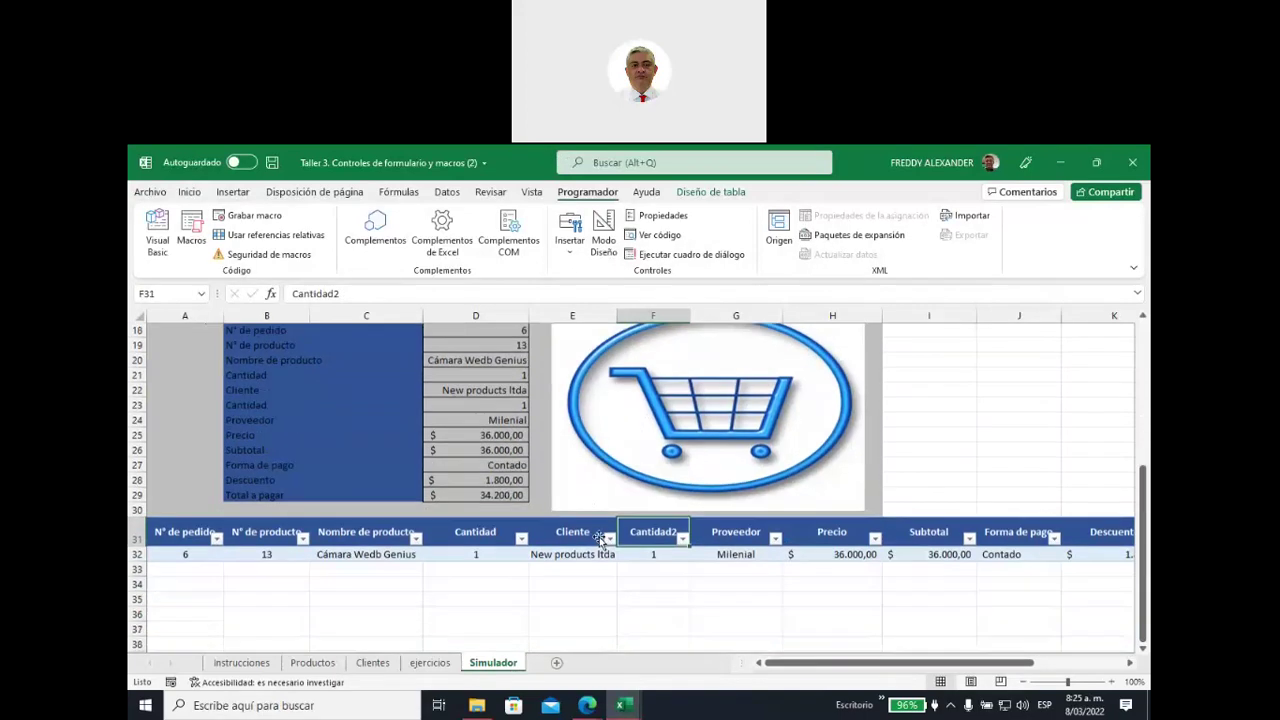
{"action": "scroll", "coordinate": [603, 538], "scroll_direction": "down", "scroll_amount": 1}
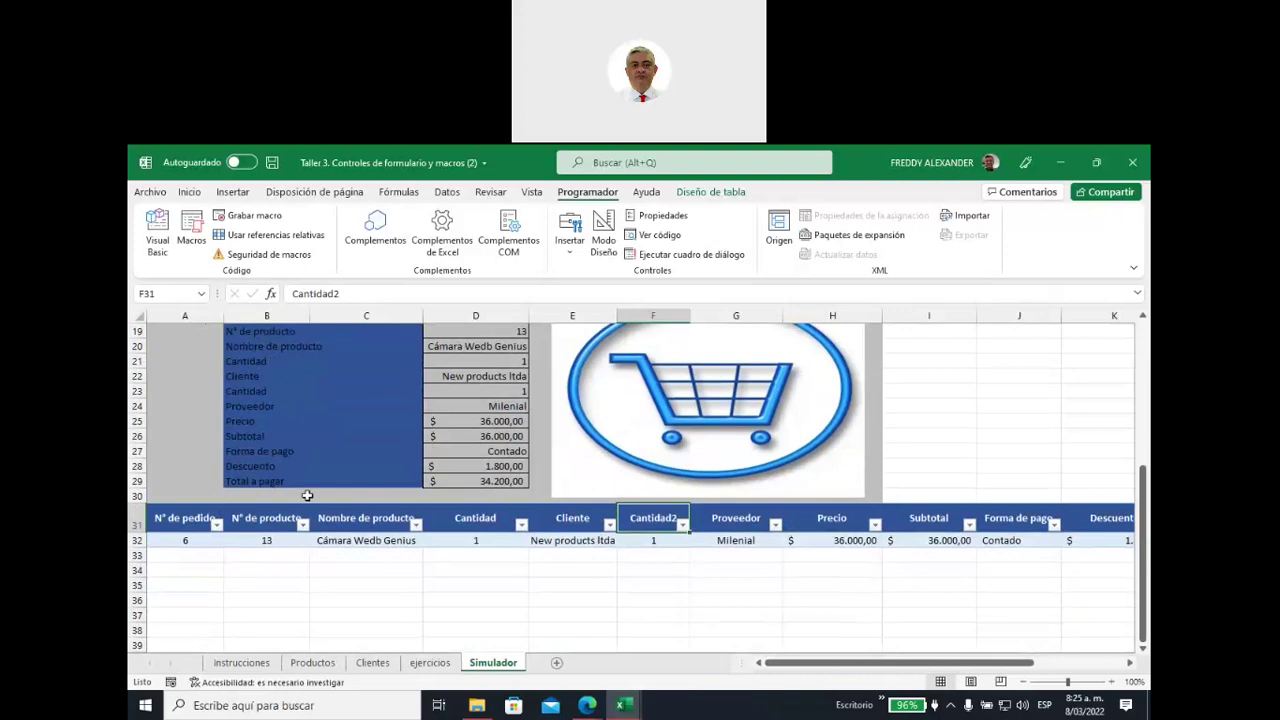
{"action": "left_click", "coordinate": [171, 541]}
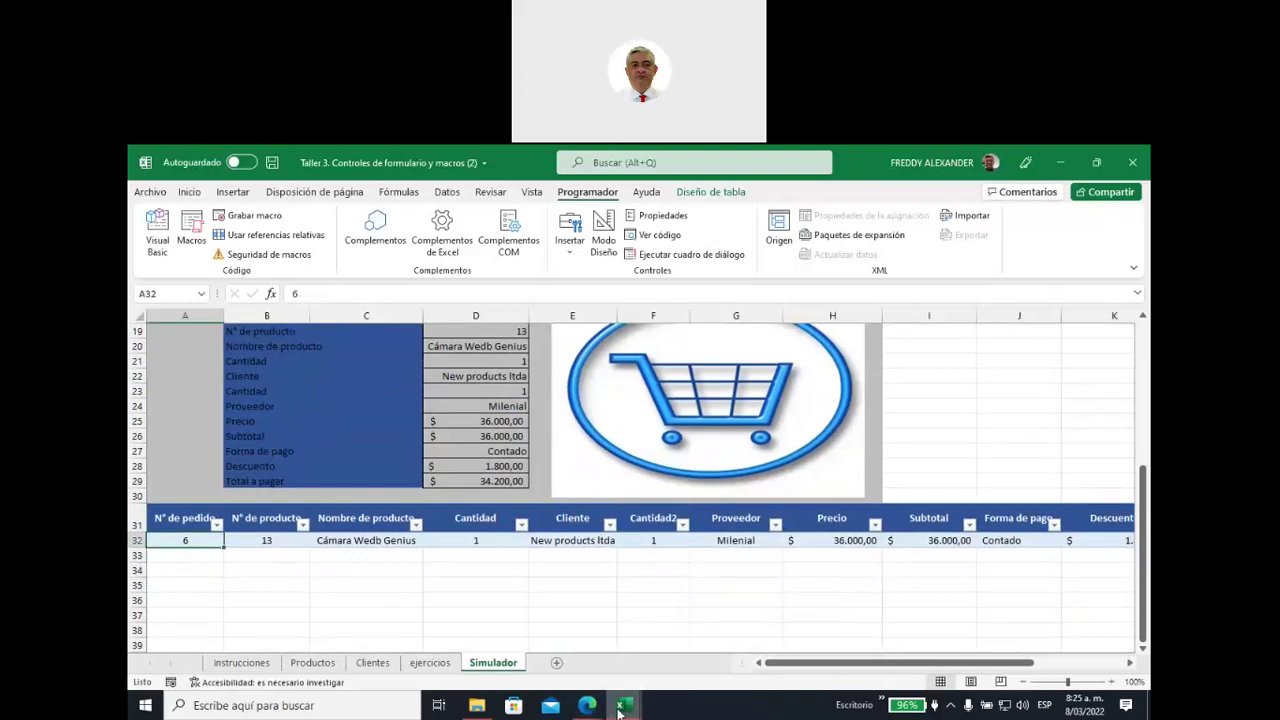
{"action": "mouse_move", "coordinate": [619, 708]}
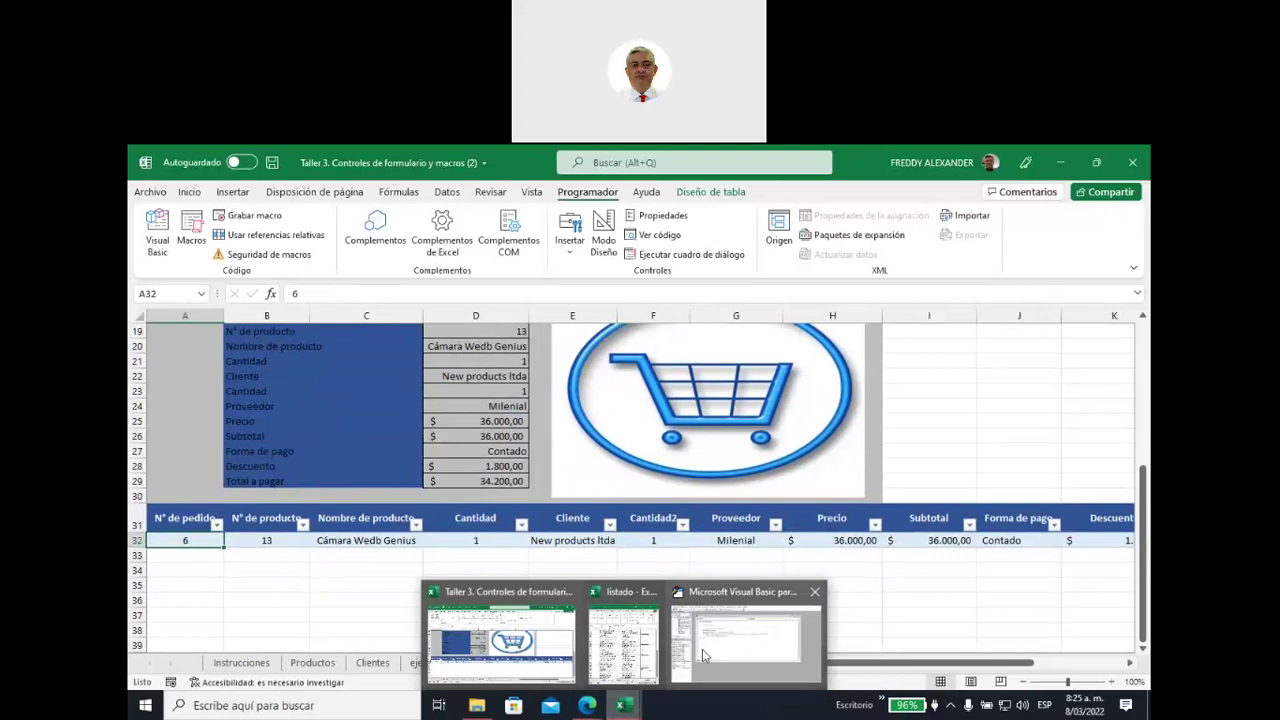
{"action": "left_click", "coordinate": [746, 632]}
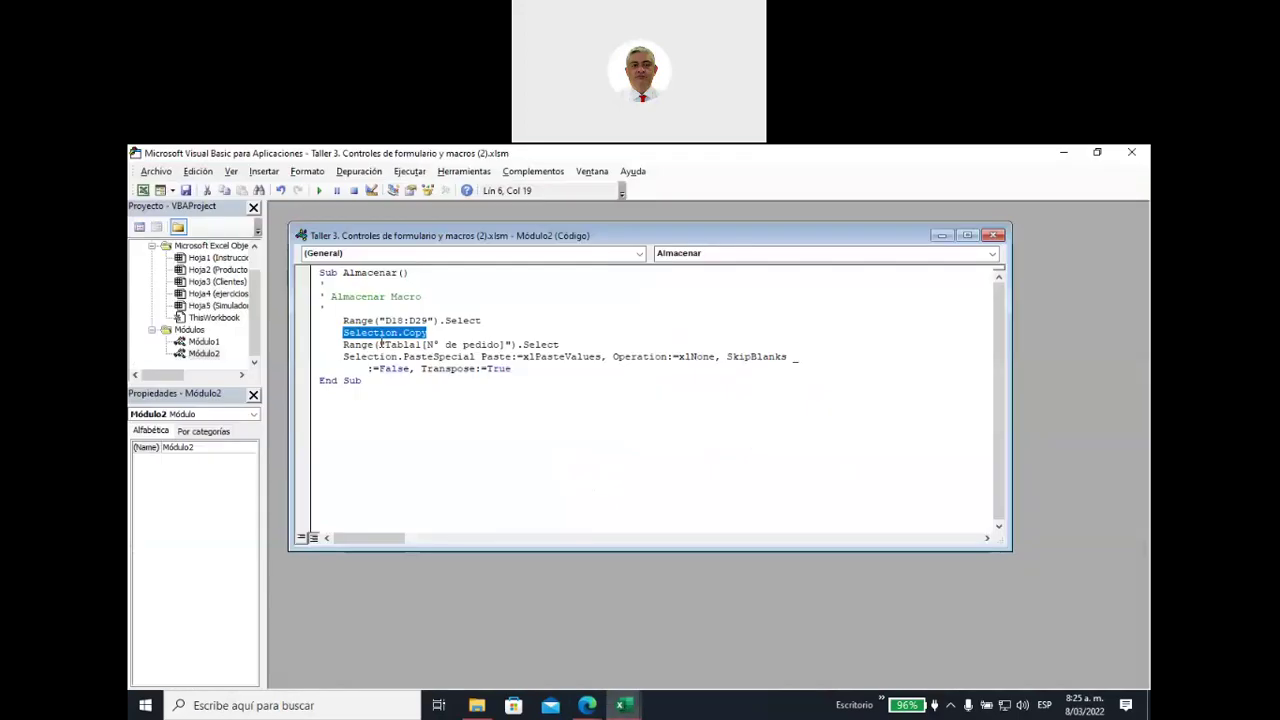
Highlight Tabla1[N° de pedido], PasteSpecial, xlPasteValues, Transpose, SkipBlanks and Operation in turn
{"action": "left_click_drag", "start_coordinate": [379, 344], "coordinate": [509, 343]}
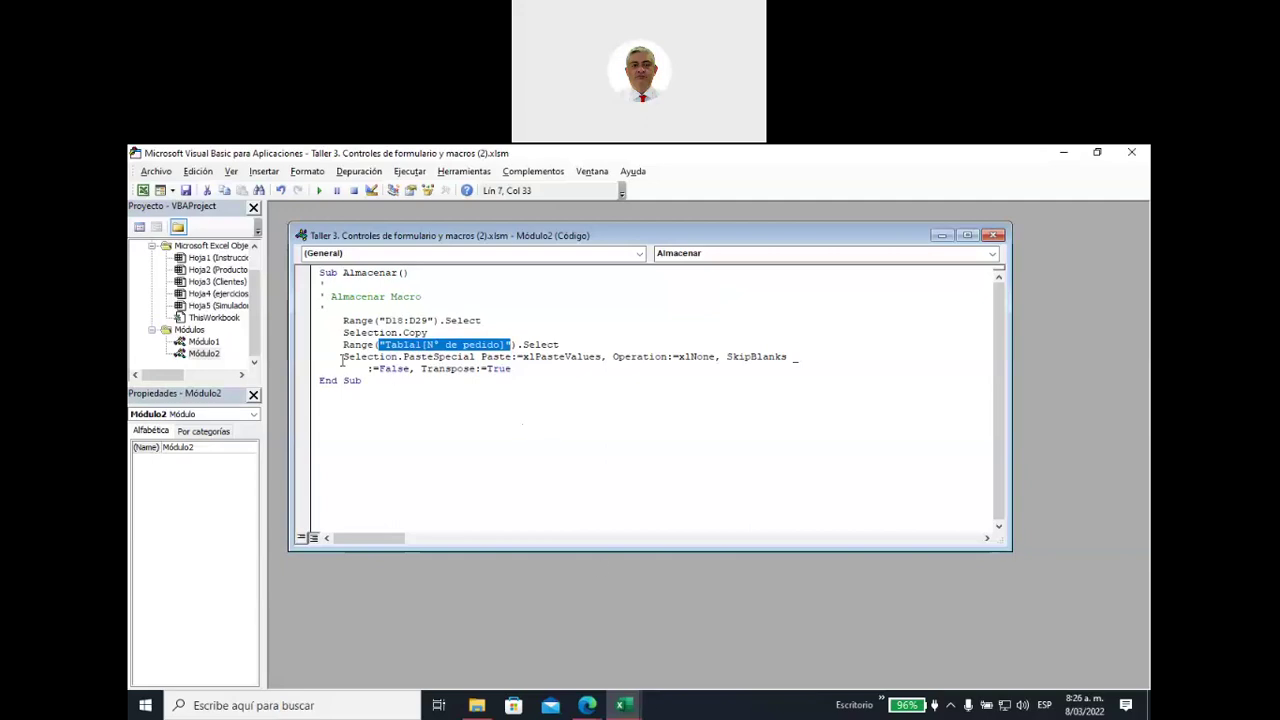
{"action": "left_click_drag", "start_coordinate": [344, 357], "coordinate": [478, 357]}
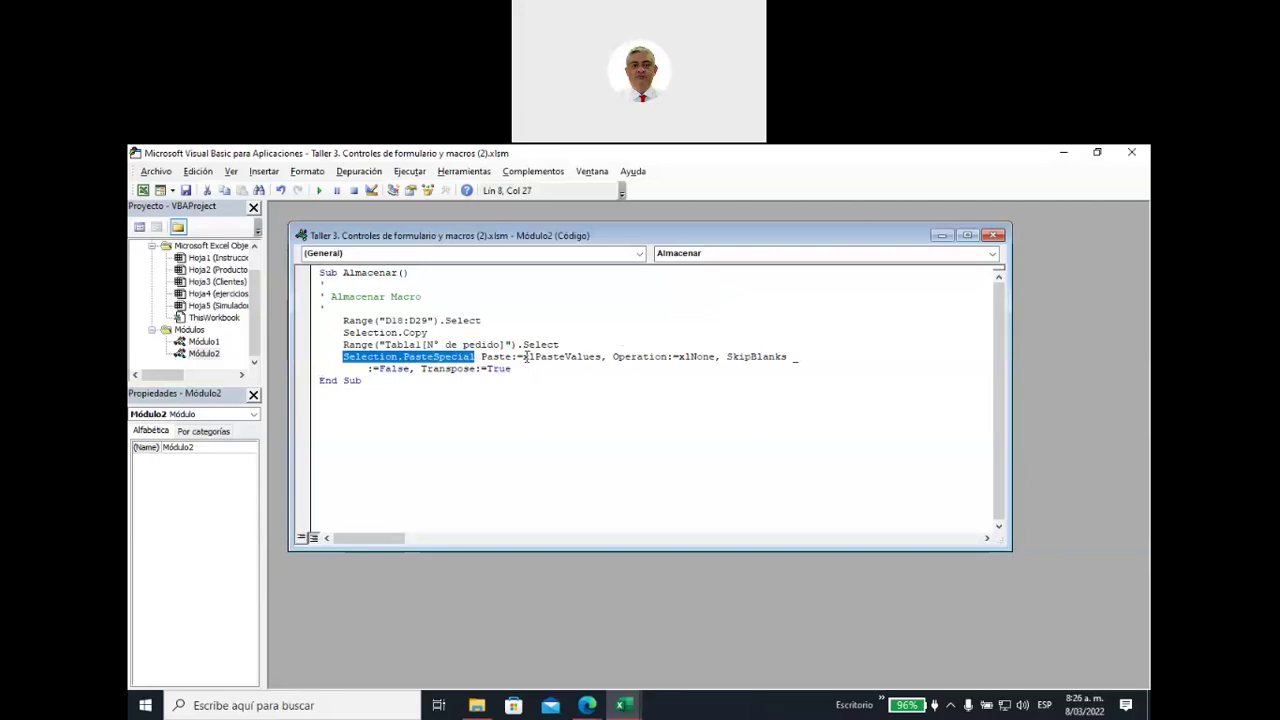
{"action": "left_click_drag", "start_coordinate": [564, 356], "coordinate": [603, 356]}
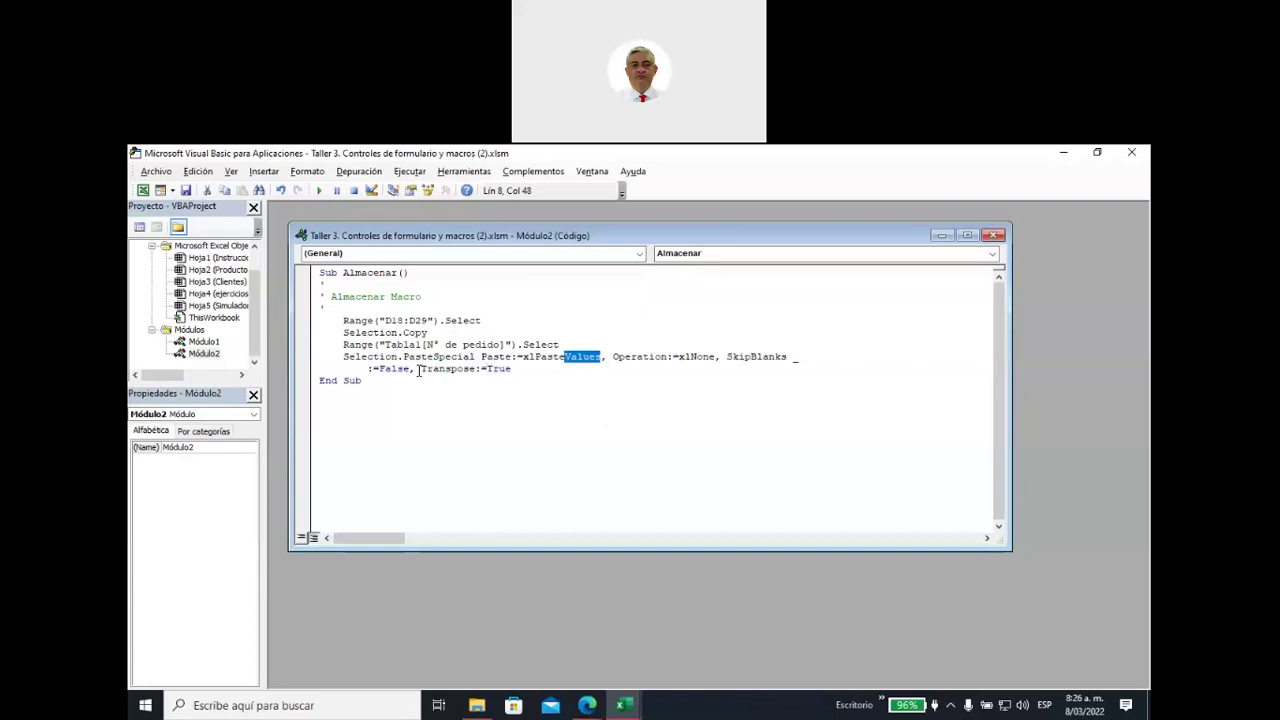
{"action": "left_click_drag", "start_coordinate": [422, 369], "coordinate": [510, 370]}
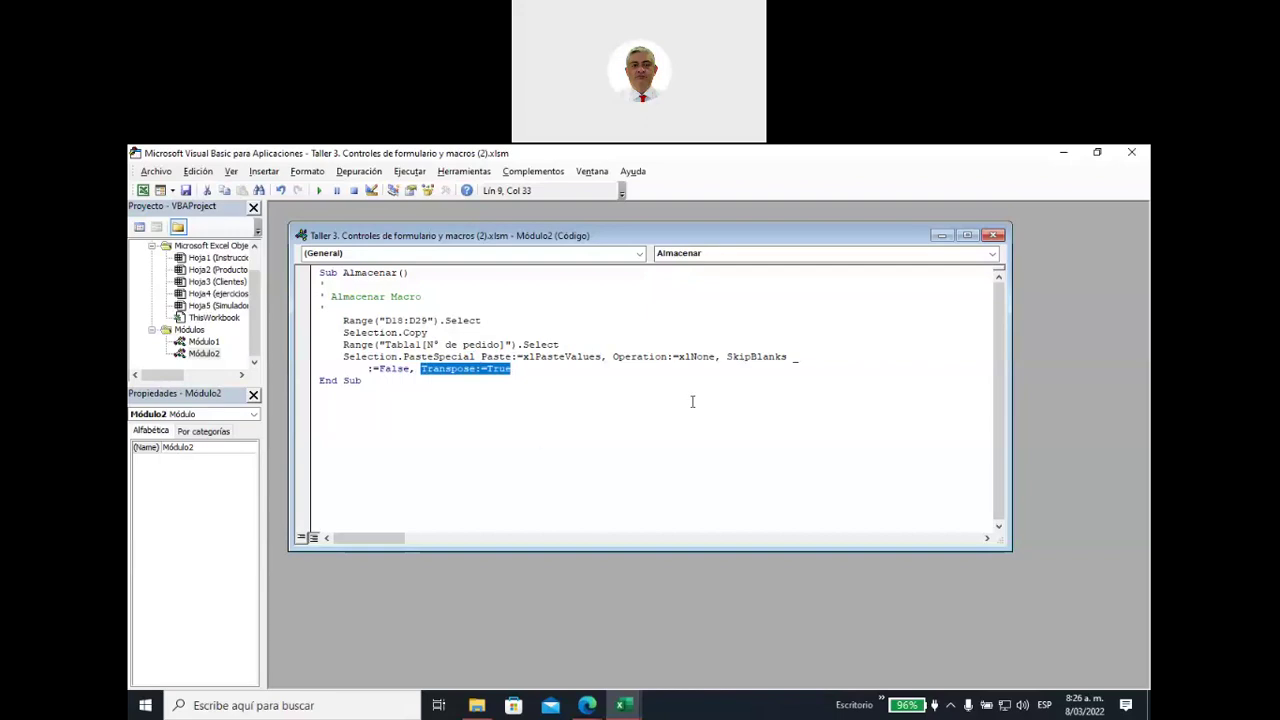
{"action": "left_click_drag", "start_coordinate": [727, 356], "coordinate": [806, 355]}
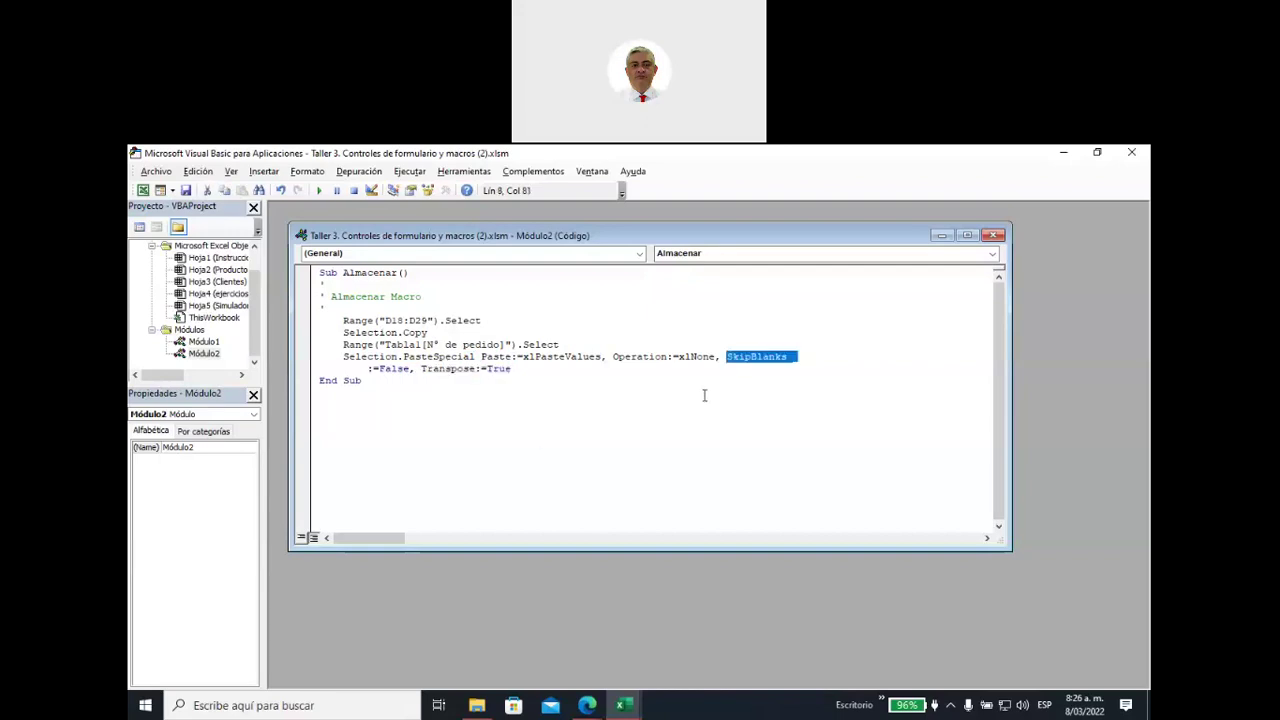
{"action": "left_click_drag", "start_coordinate": [611, 356], "coordinate": [720, 357]}
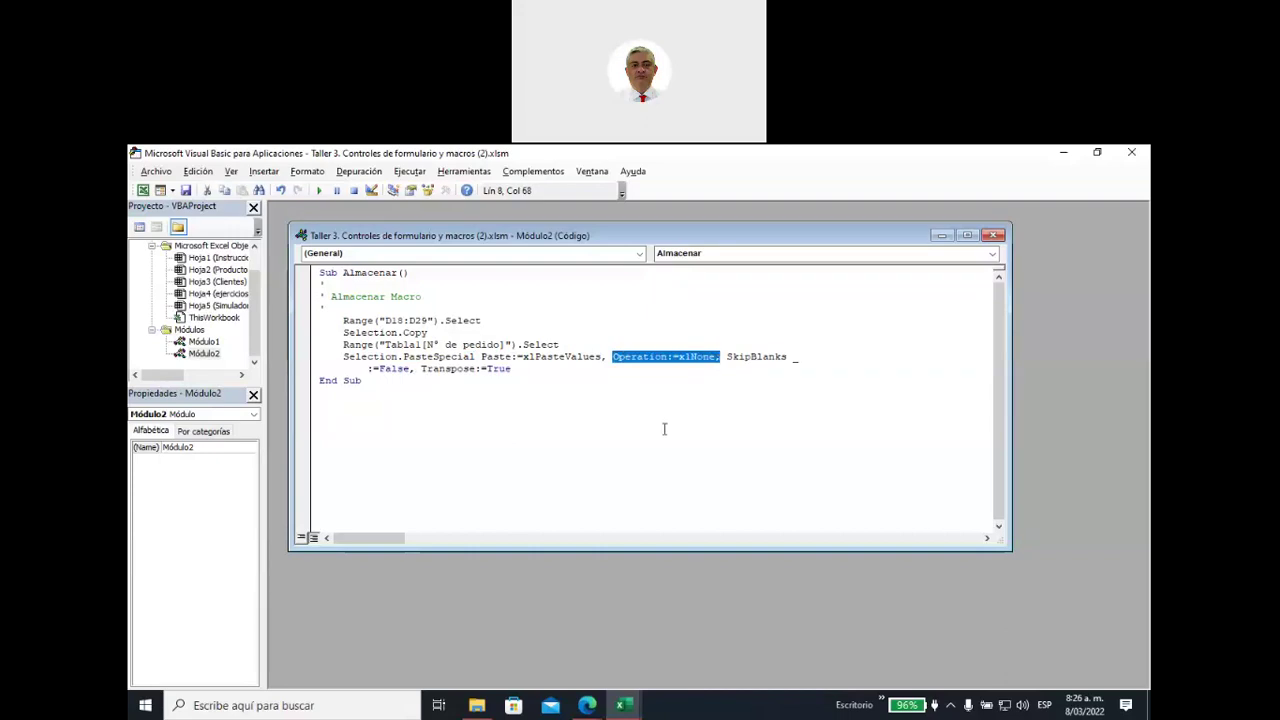
{"action": "mouse_move", "coordinate": [633, 712]}
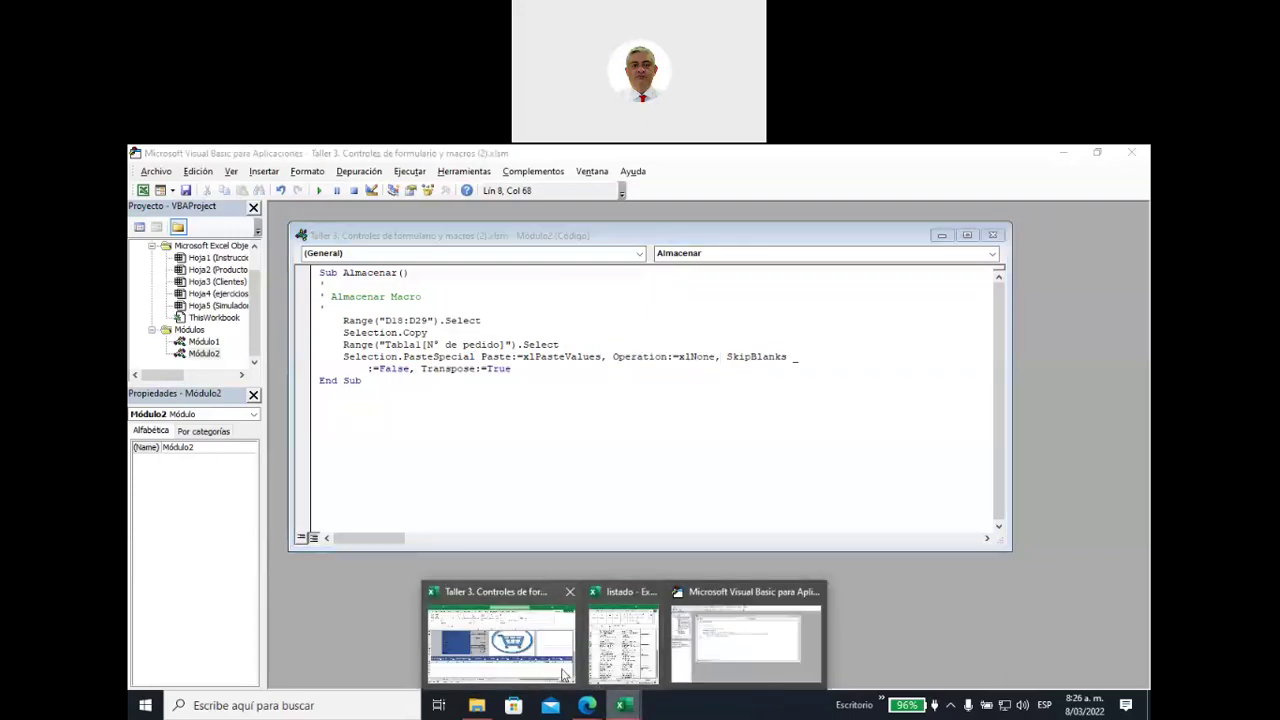
{"action": "left_click", "coordinate": [500, 635]}
Copy order number A32 and review Pegado especial values and transpose options, cancelling without pasting
{"action": "left_click", "coordinate": [338, 569]}
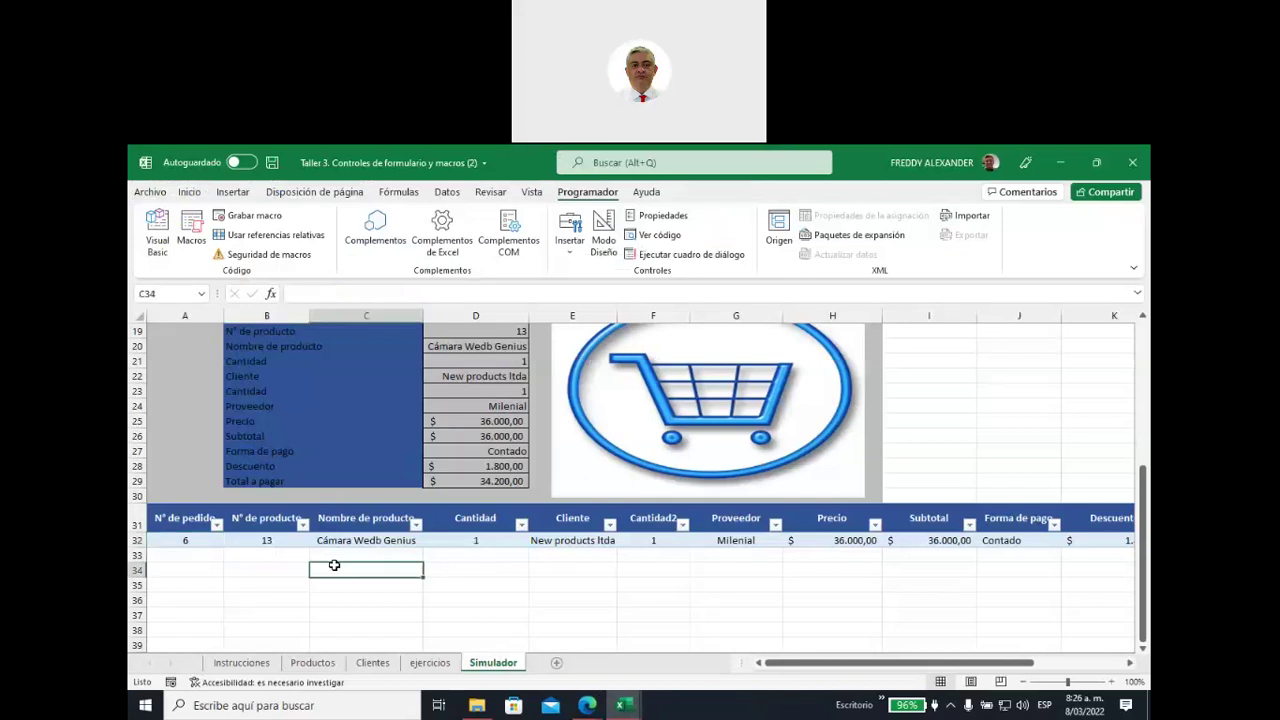
{"action": "left_click", "coordinate": [190, 193]}
{"action": "left_click", "coordinate": [211, 540]}
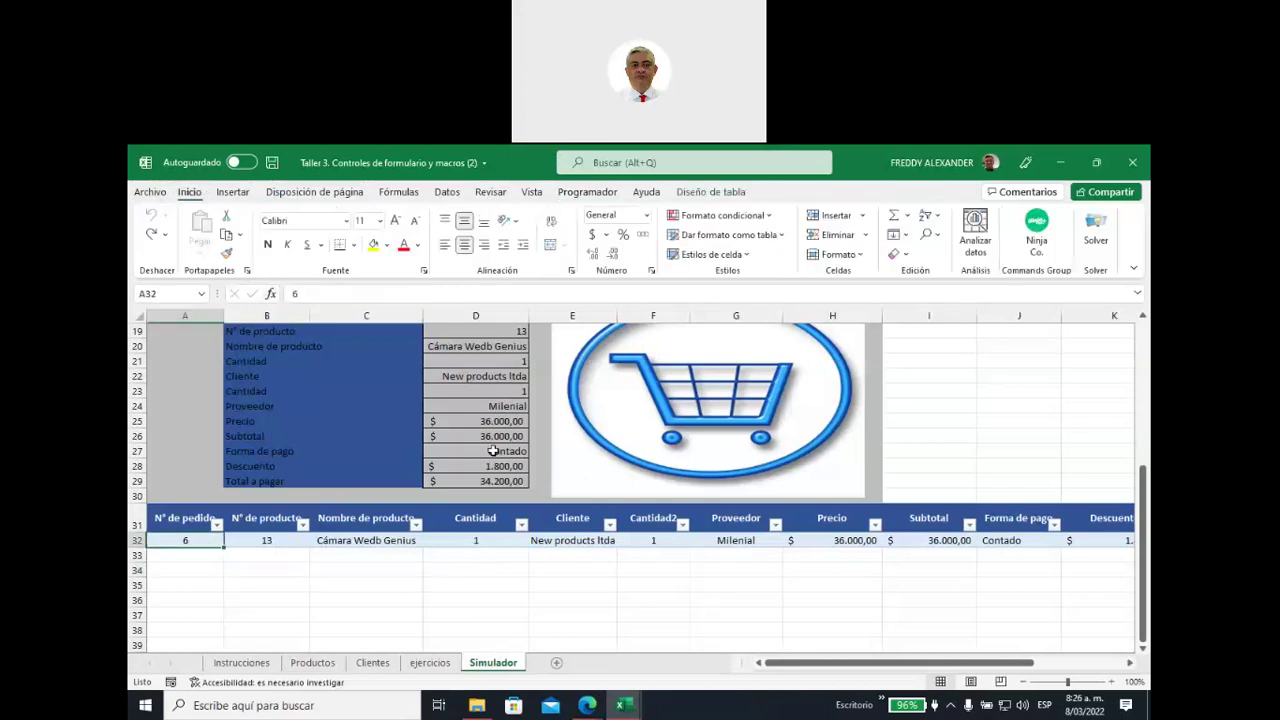
{"action": "key", "text": "ctrl+c"}
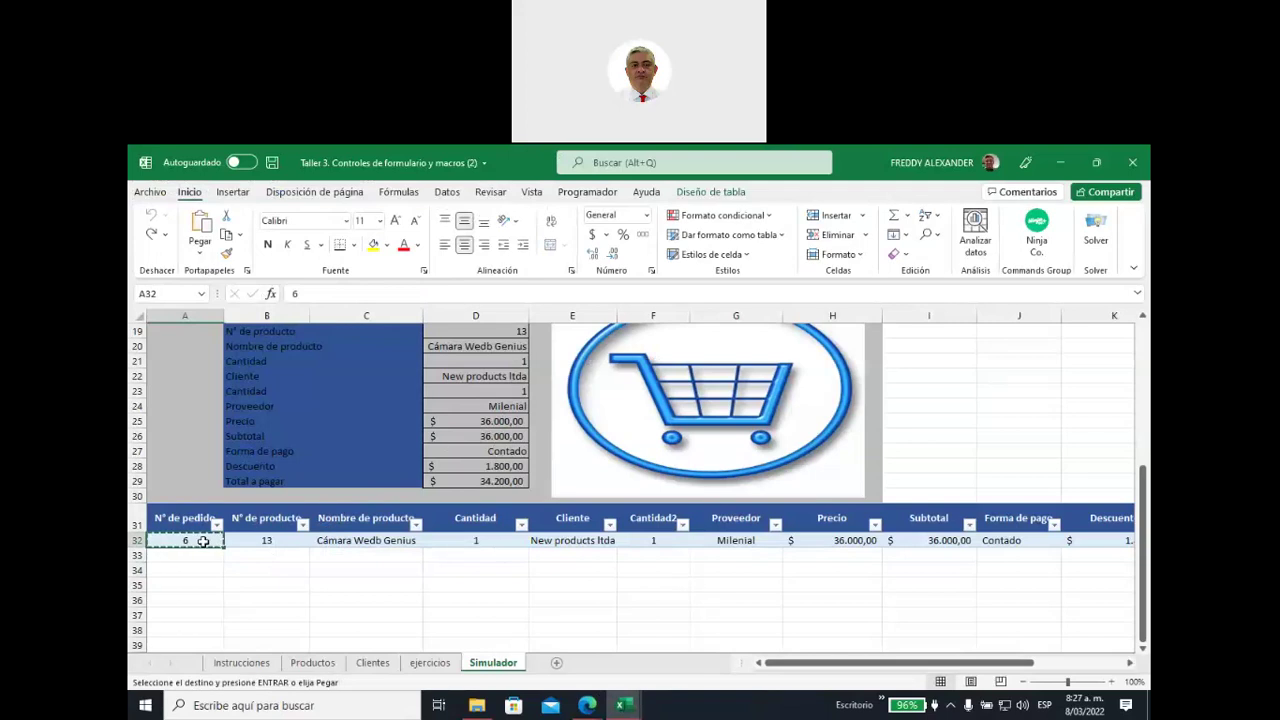
{"action": "right_click", "coordinate": [198, 540]}
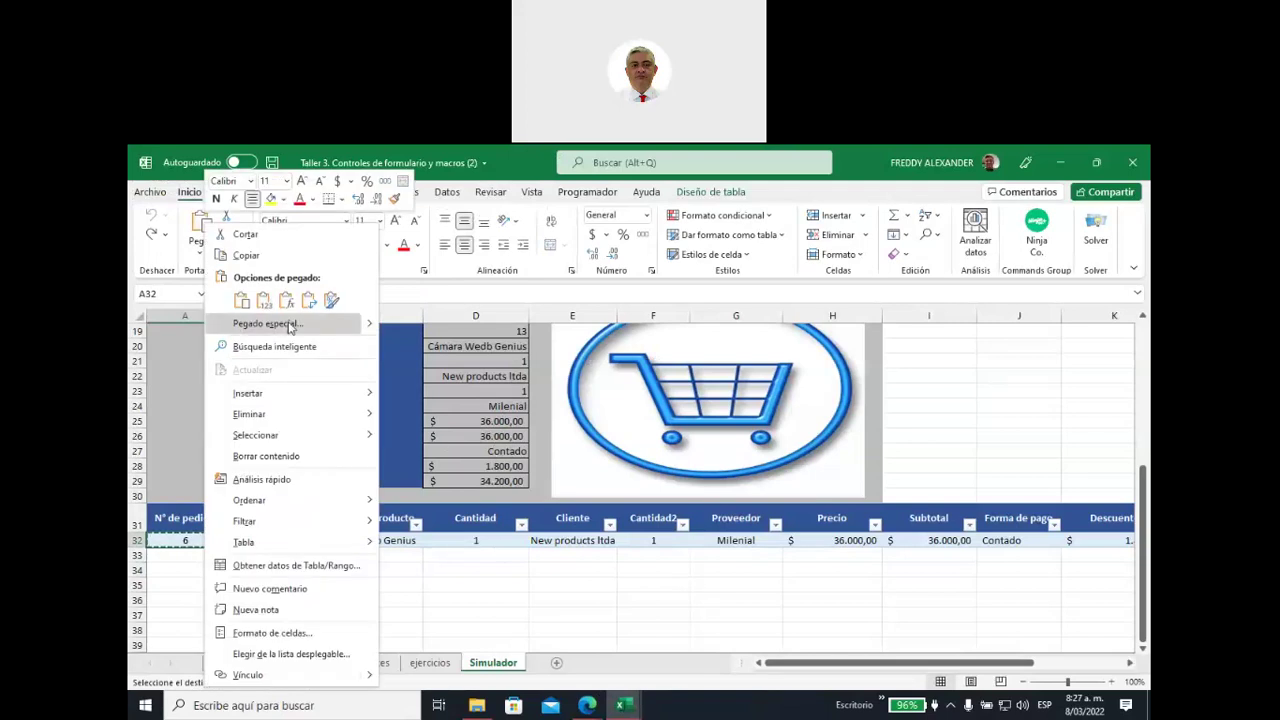
{"action": "left_click", "coordinate": [266, 324]}
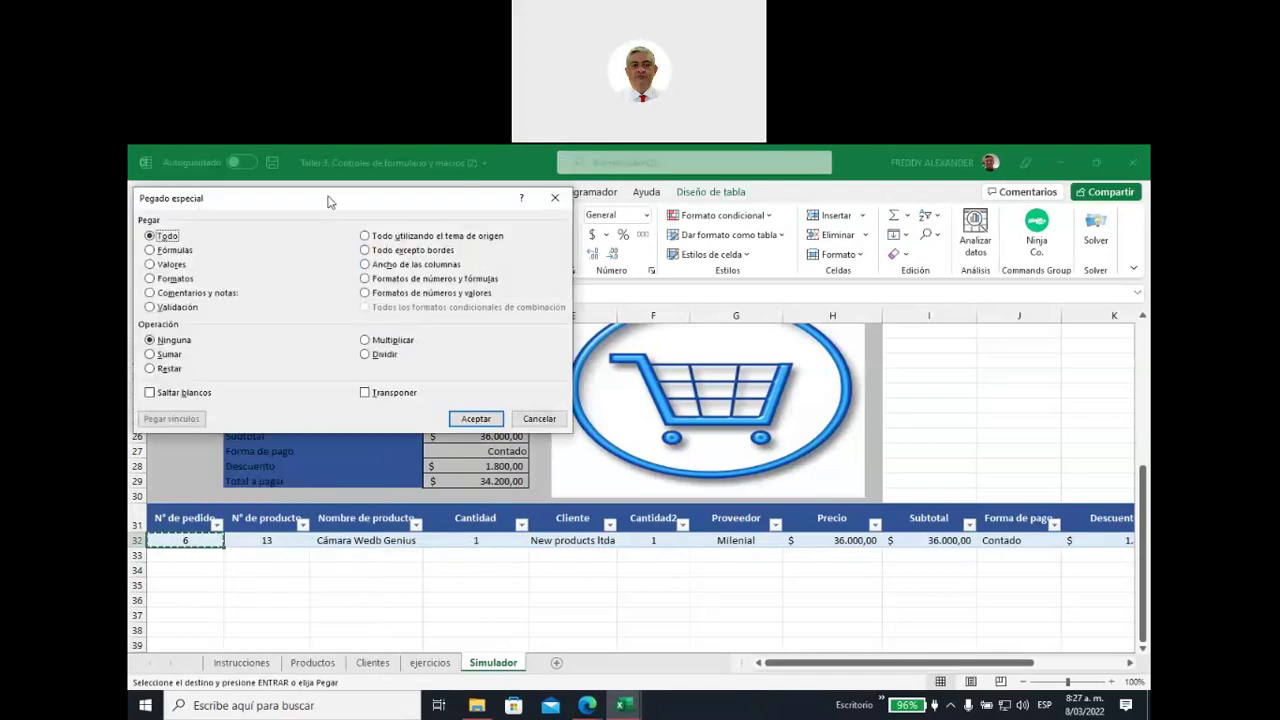
{"action": "left_click_drag", "start_coordinate": [330, 202], "coordinate": [741, 280]}
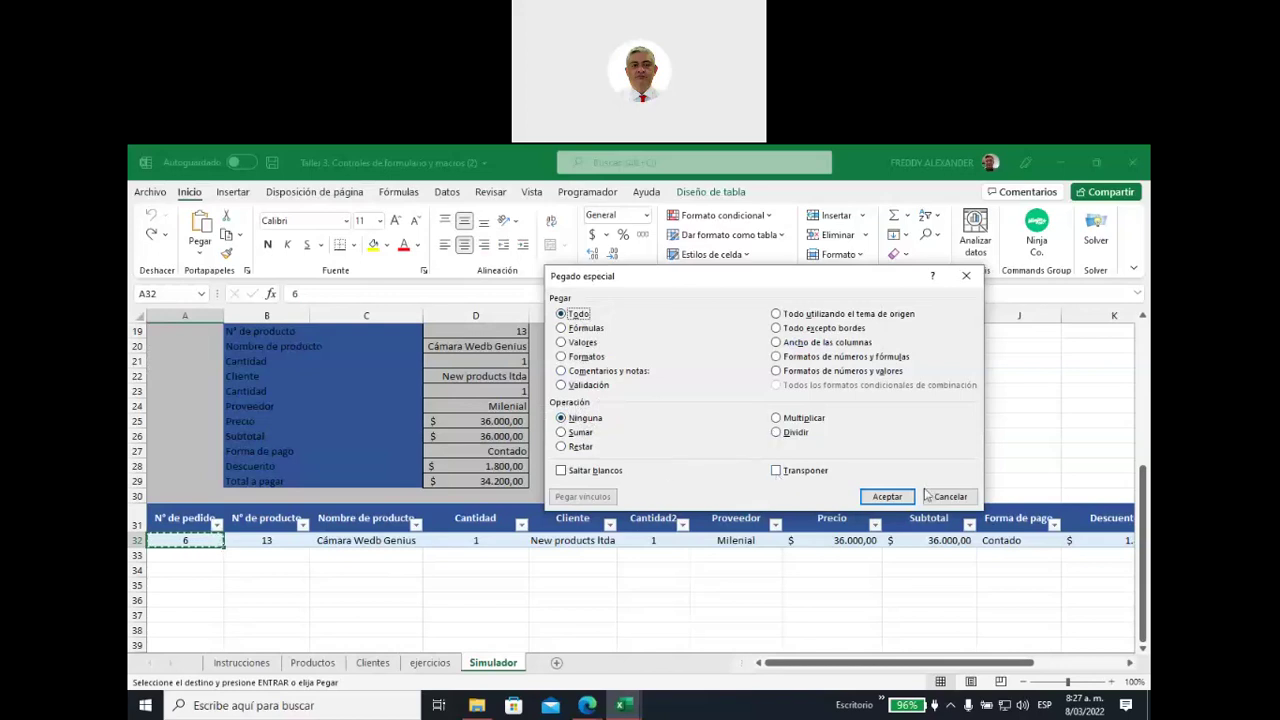
{"action": "left_click", "coordinate": [944, 498]}
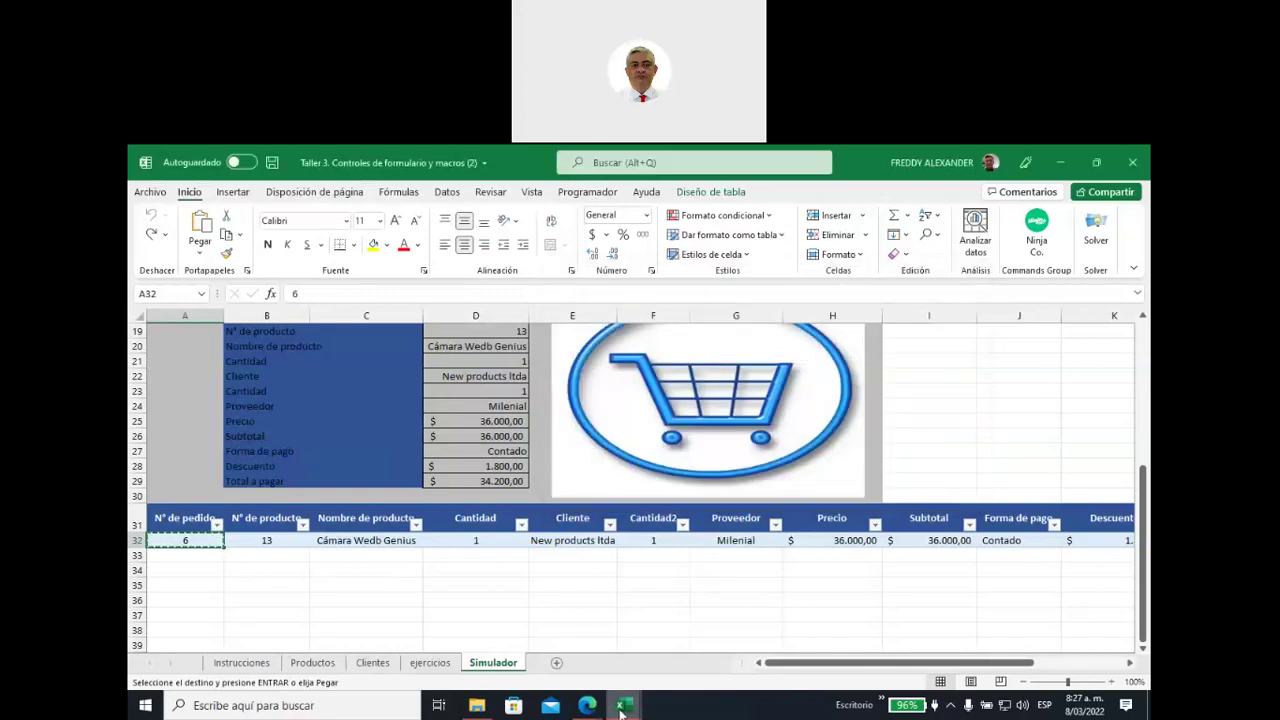
Review the Paste, Operation, SkipBlanks and Transpose arguments, then close Módulo2 and minimize the editor
{"action": "mouse_move", "coordinate": [621, 708]}
{"action": "left_click", "coordinate": [717, 664]}
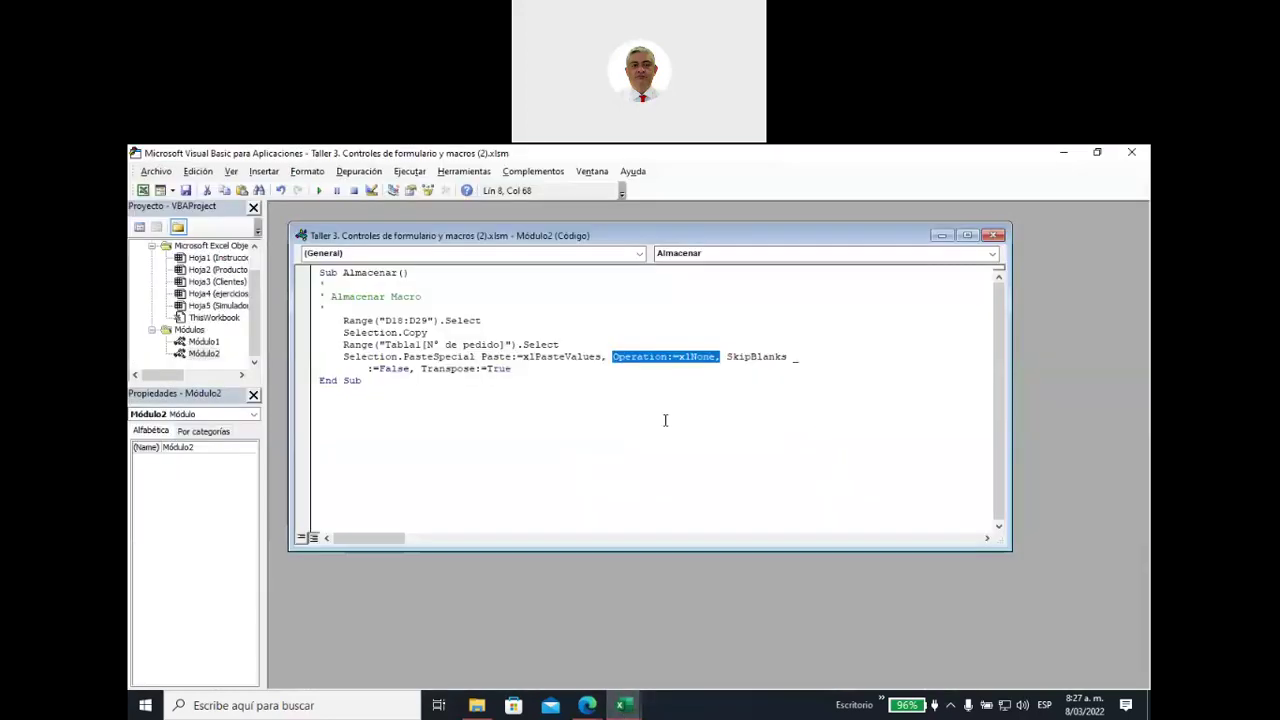
{"action": "left_click_drag", "start_coordinate": [481, 357], "coordinate": [604, 357]}
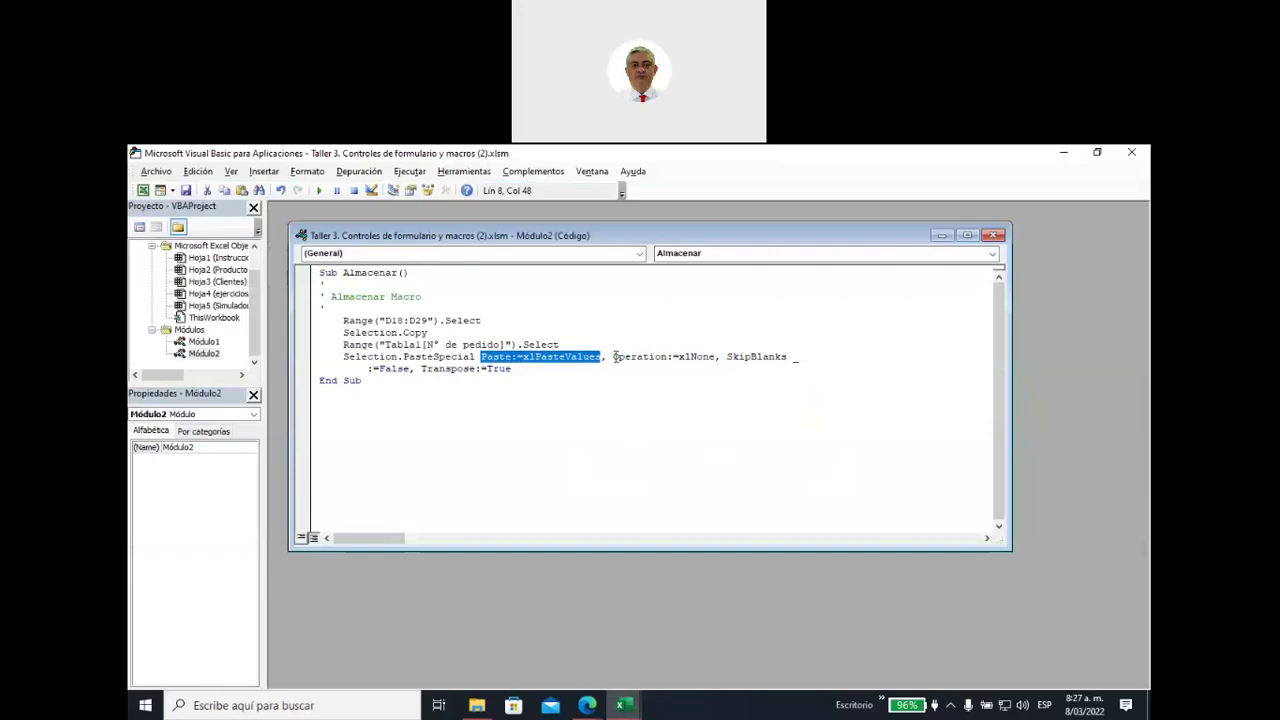
{"action": "left_click_drag", "start_coordinate": [613, 357], "coordinate": [715, 357]}
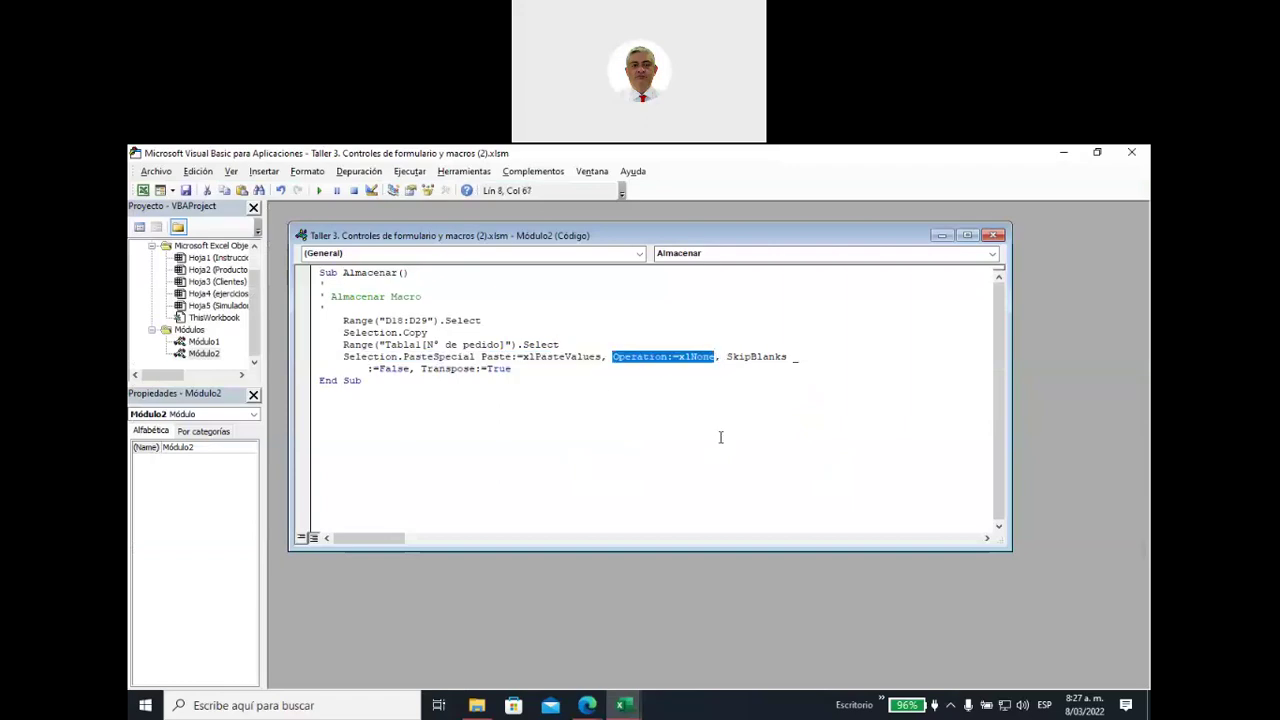
{"action": "mouse_move", "coordinate": [726, 357]}
{"action": "left_mouse_down"}
{"action": "mouse_move", "coordinate": [739, 357]}
{"action": "mouse_move", "coordinate": [410, 370]}
{"action": "left_mouse_up"}
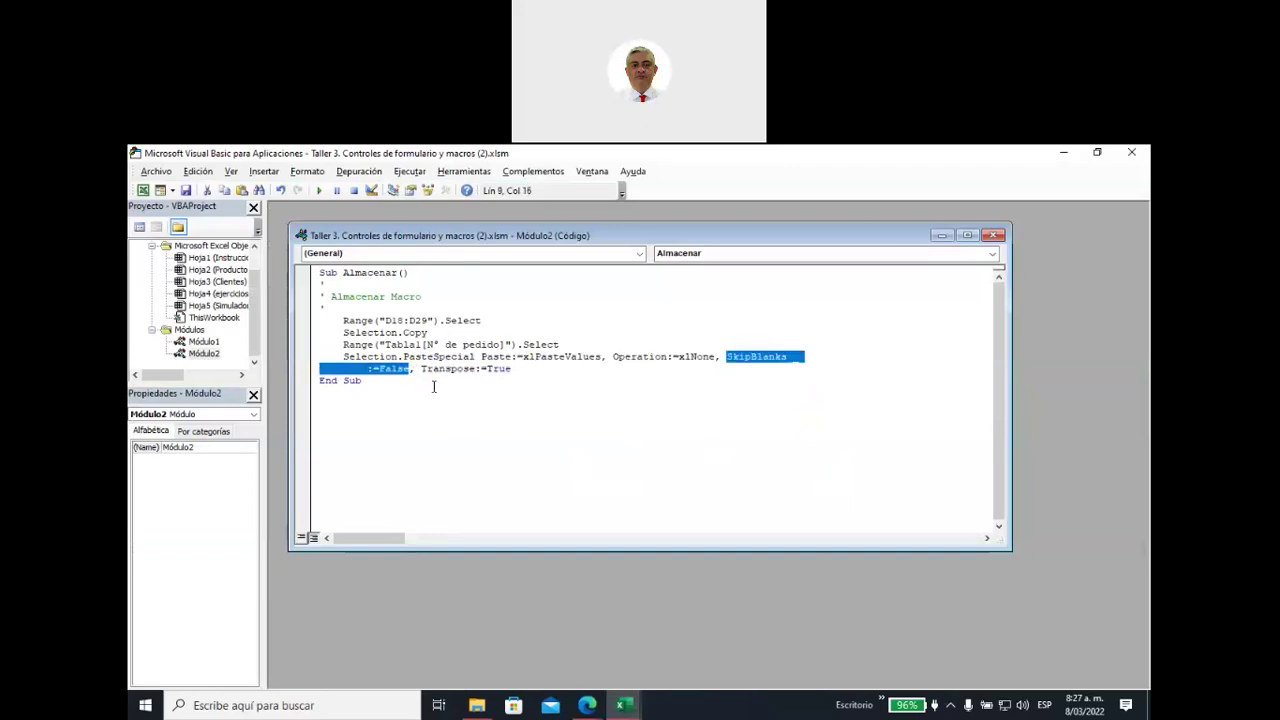
{"action": "left_click_drag", "start_coordinate": [421, 369], "coordinate": [516, 370]}
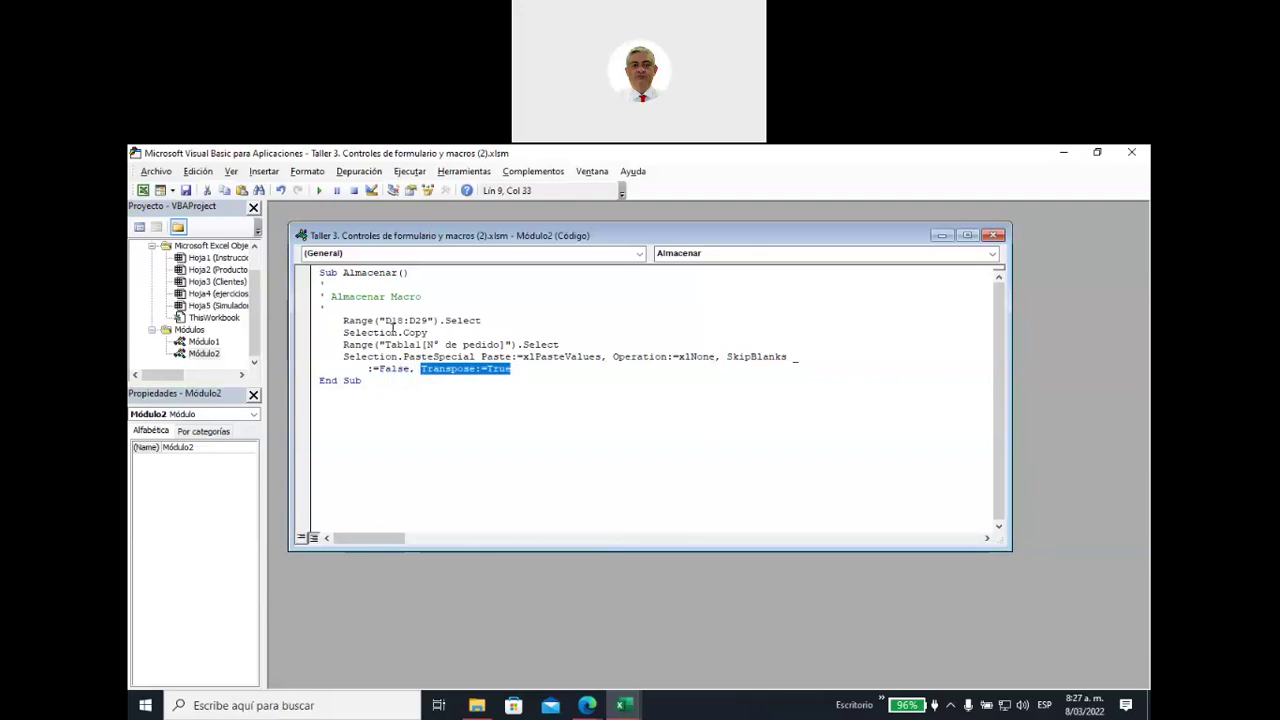
{"action": "mouse_move", "coordinate": [343, 320]}
{"action": "left_mouse_down"}
{"action": "mouse_move", "coordinate": [783, 334]}
{"action": "mouse_move", "coordinate": [820, 368]}
{"action": "left_mouse_up"}
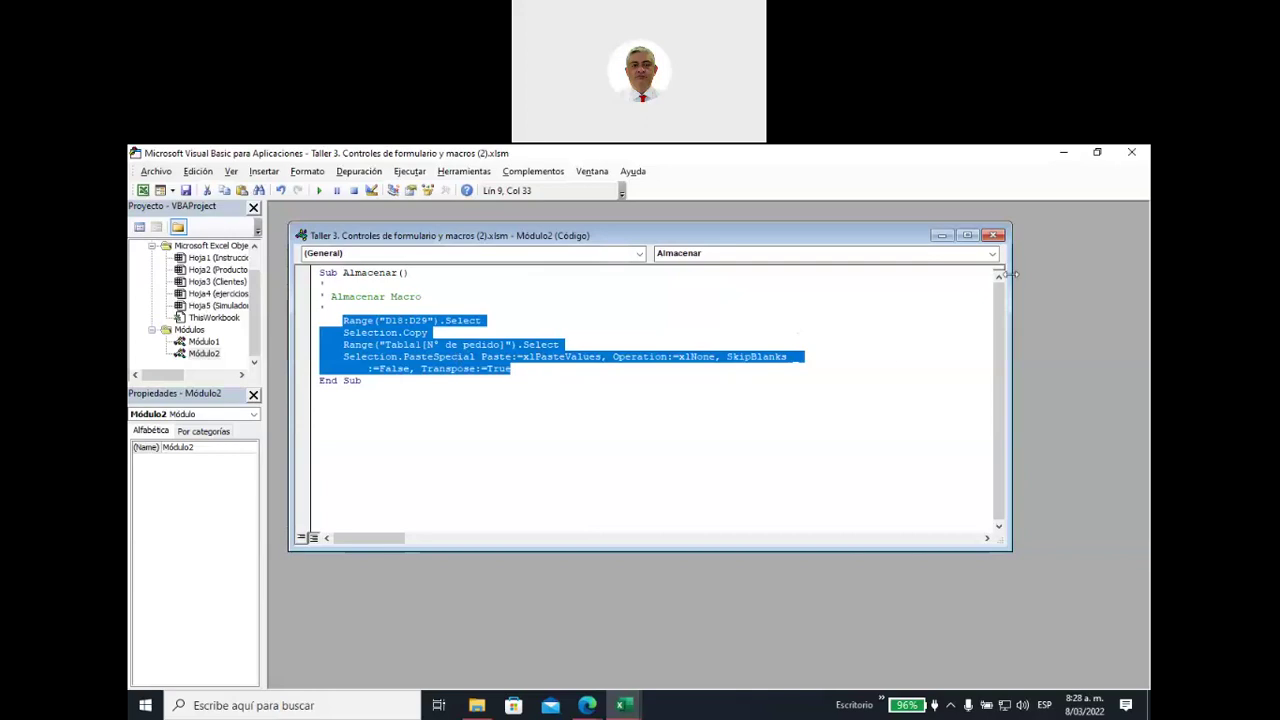
{"action": "left_click", "coordinate": [996, 236]}
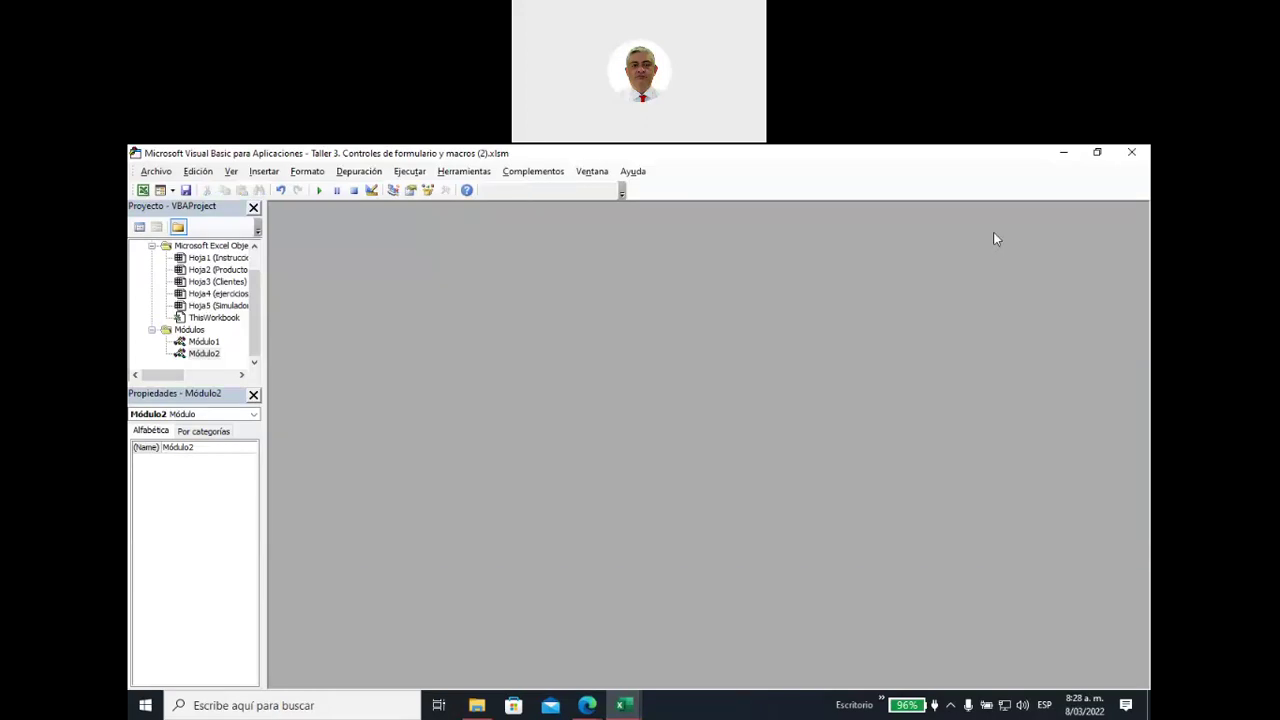
{"action": "left_click", "coordinate": [1064, 154]}
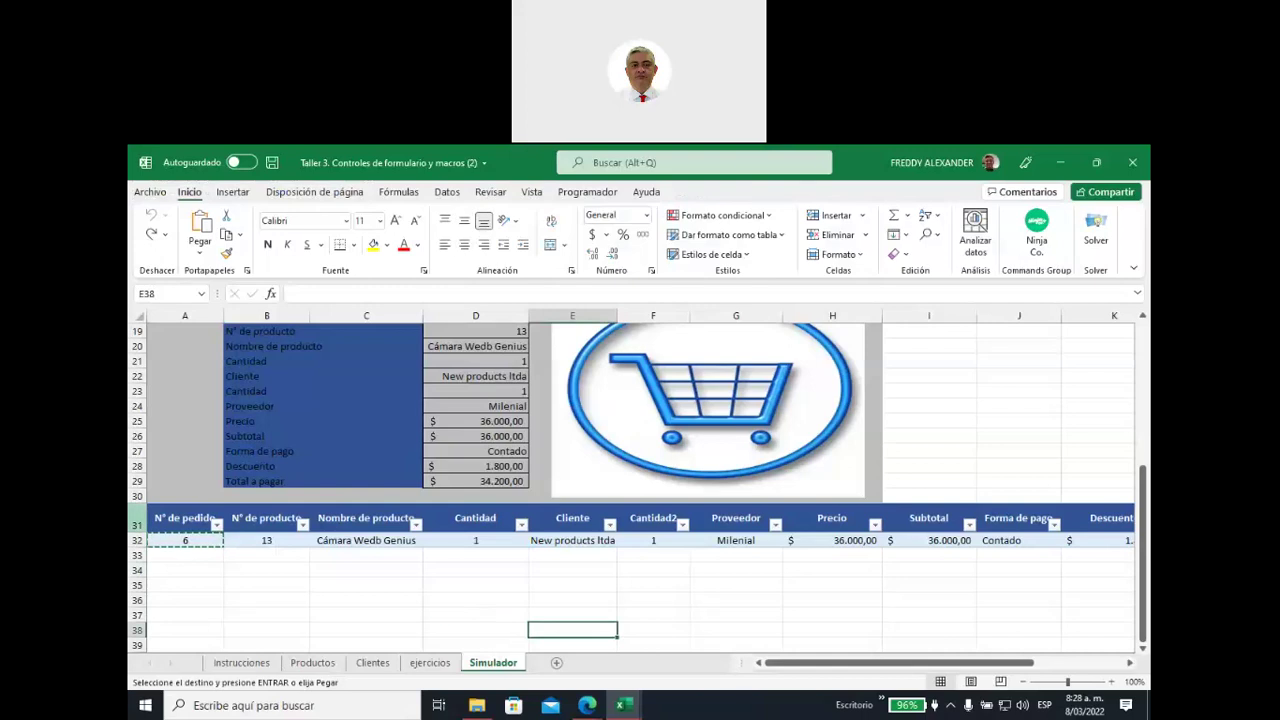
Delete log table rows 31 and 32, removing order 6's entry
{"action": "left_click", "coordinate": [138, 520]}
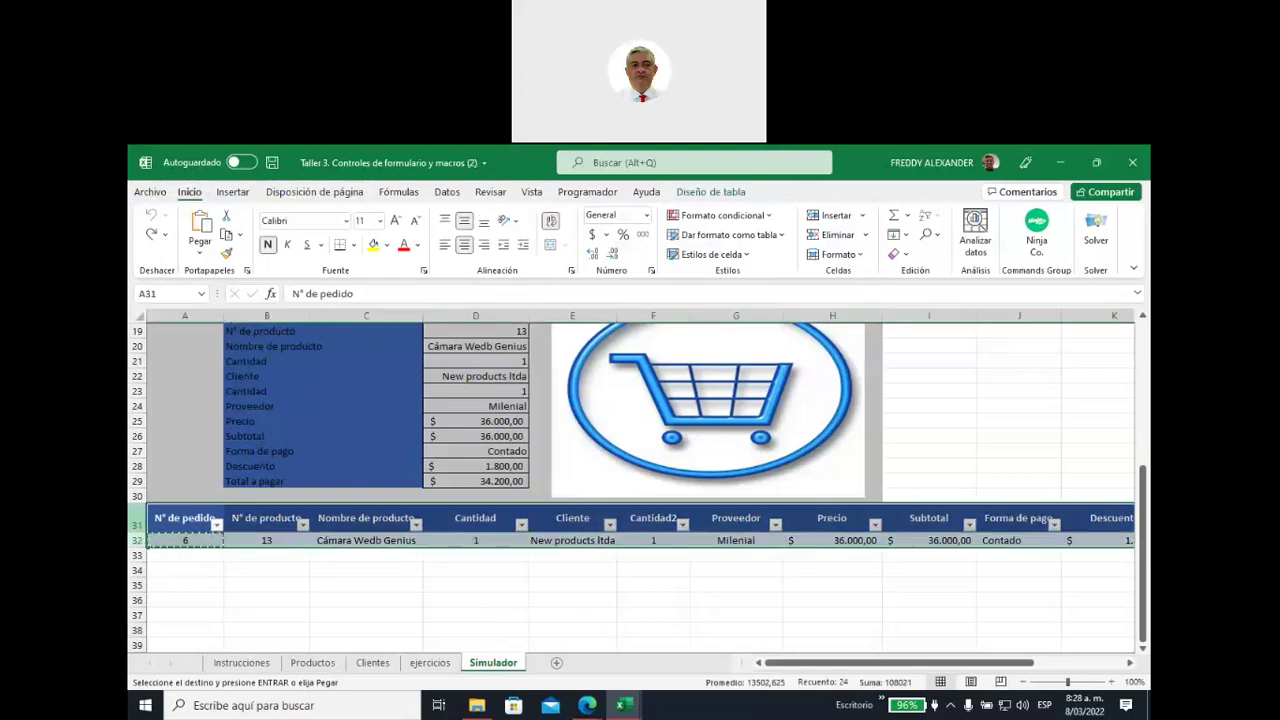
{"action": "right_click", "coordinate": [140, 532]}
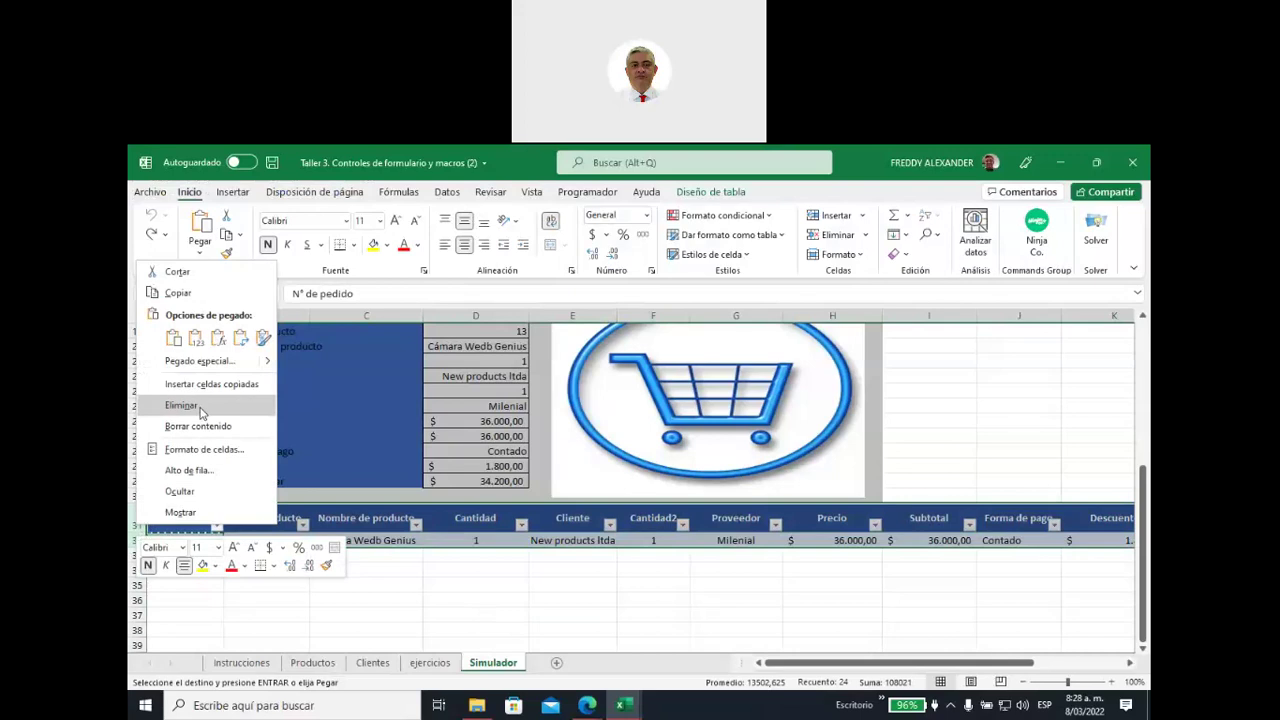
{"action": "left_click", "coordinate": [170, 406]}
{"action": "left_click", "coordinate": [468, 596]}
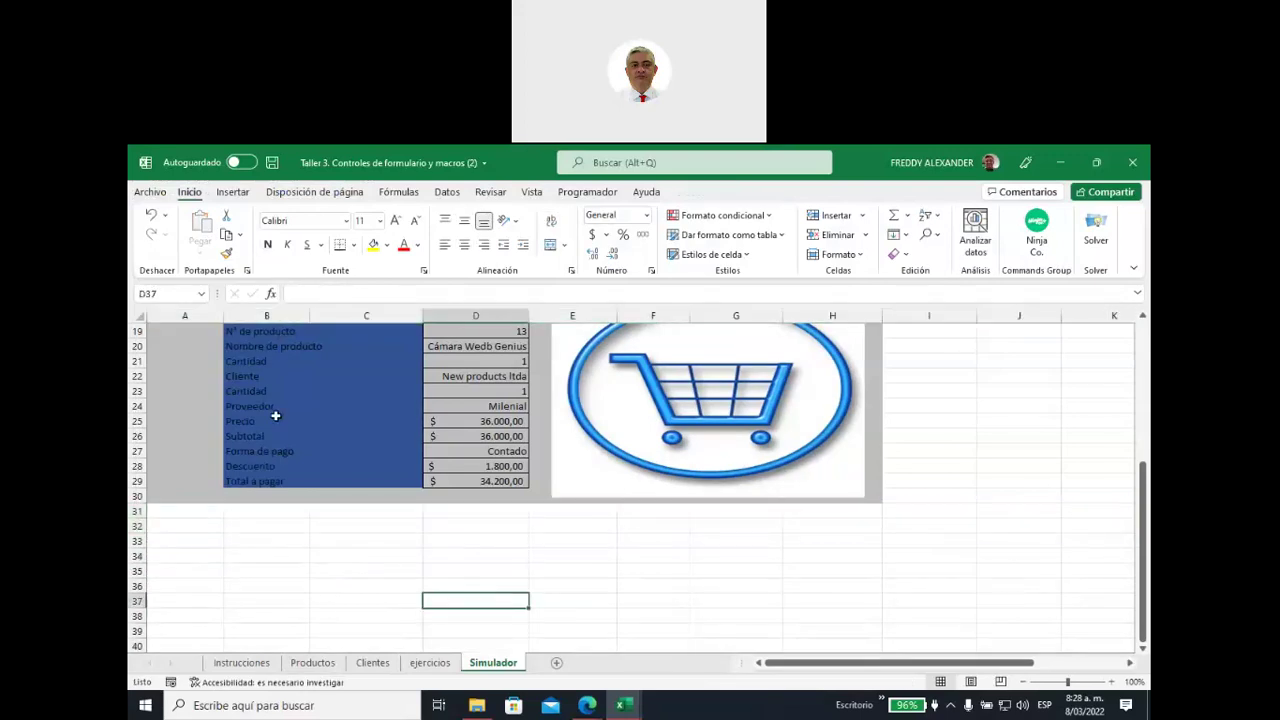
Copy the order detail labels B18:B29 and paste them transposed into row 31 from A31
{"action": "scroll", "coordinate": [295, 452], "scroll_direction": "up", "scroll_amount": 1}
{"action": "left_click_drag", "start_coordinate": [265, 362], "coordinate": [278, 526]}
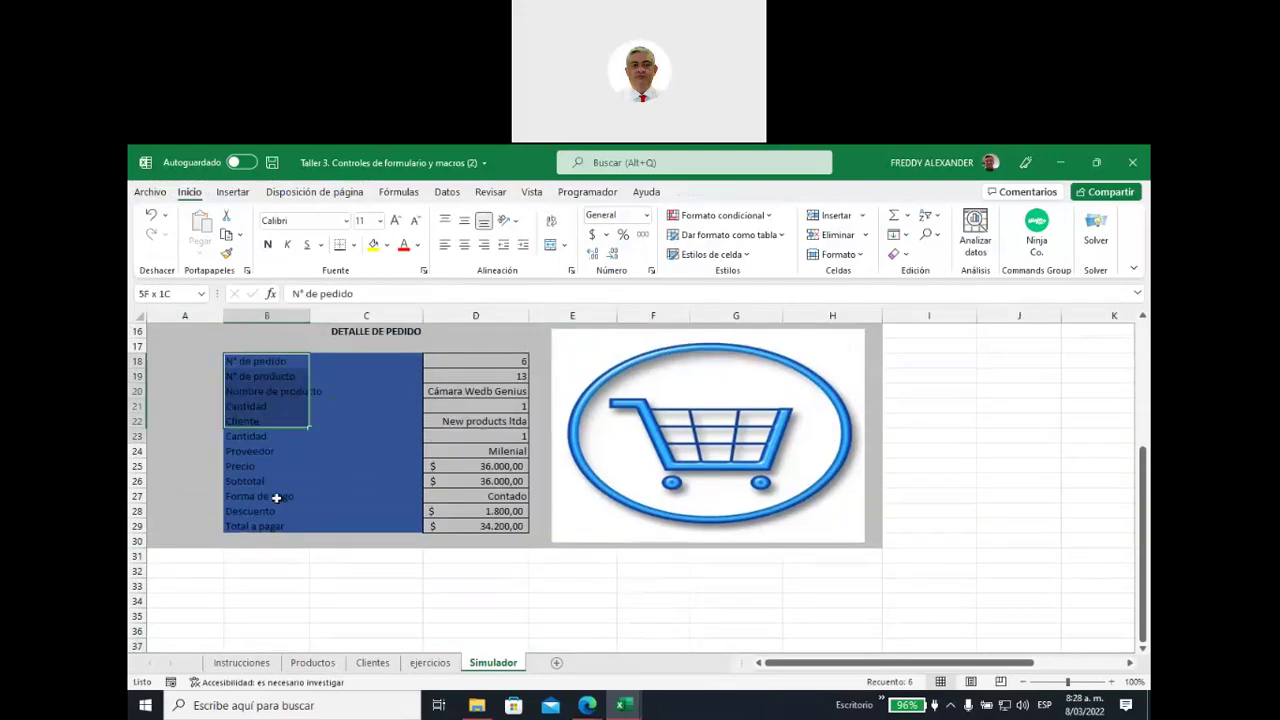
{"action": "key", "text": "ctrl+c"}
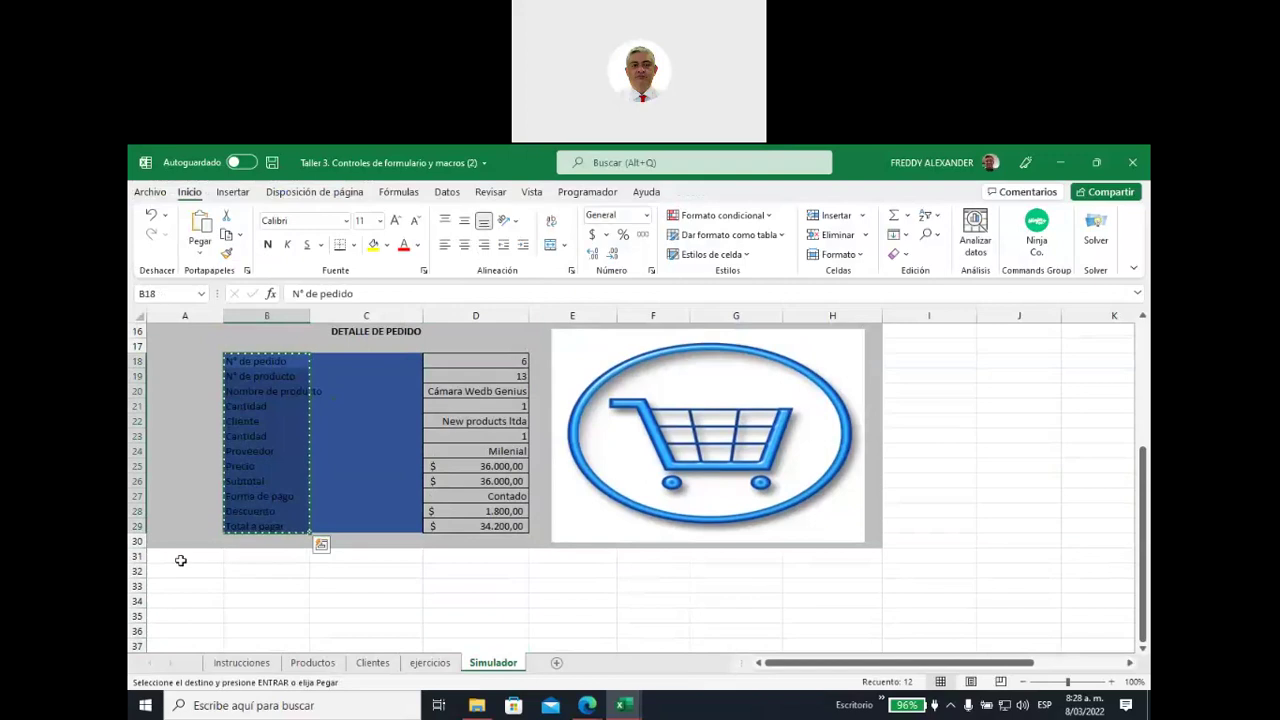
{"action": "left_click", "coordinate": [169, 558]}
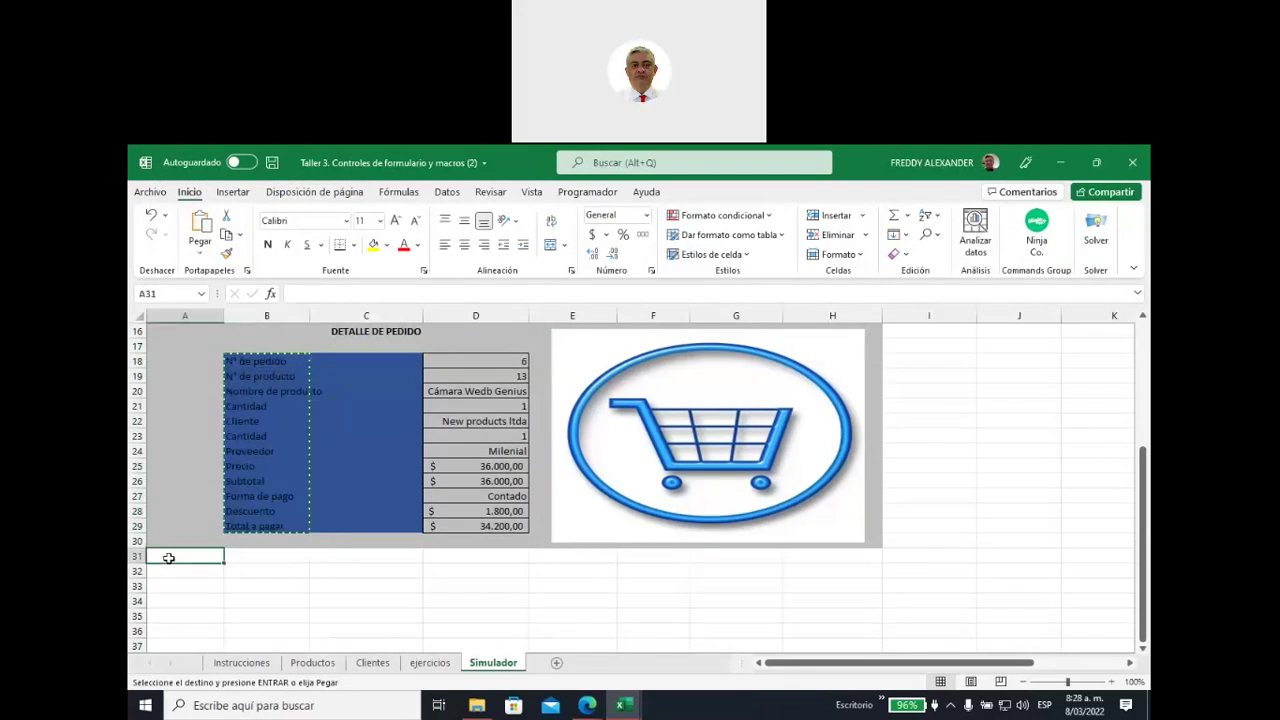
{"action": "left_click", "coordinate": [200, 258]}
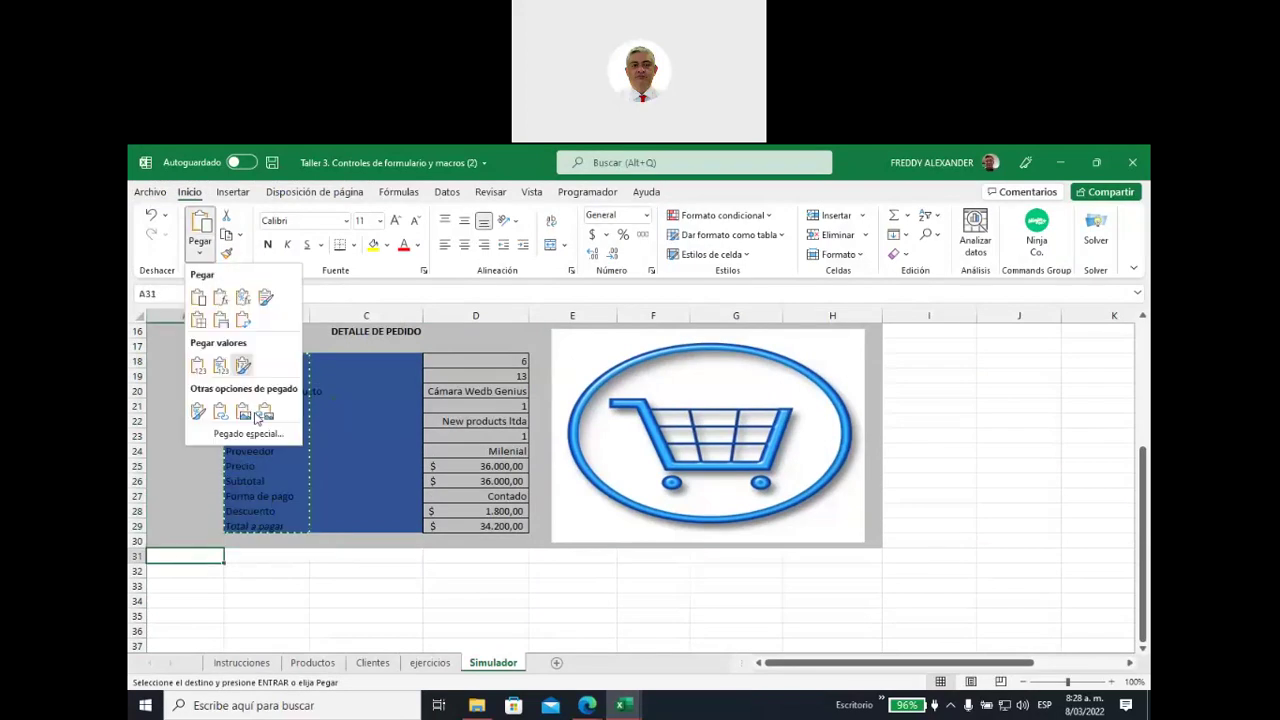
{"action": "left_click", "coordinate": [243, 320]}
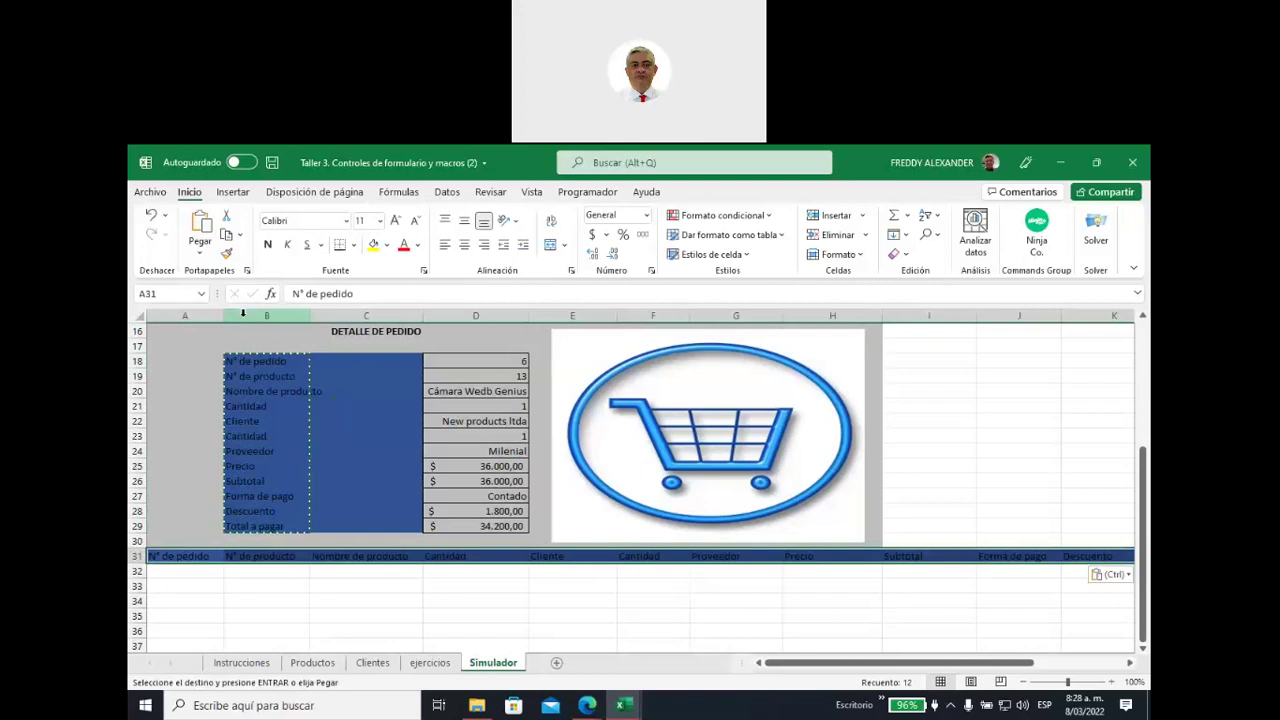
Cancel the pending copy and select H32:J32 in the empty row beneath the headers
{"action": "left_click", "coordinate": [710, 597]}
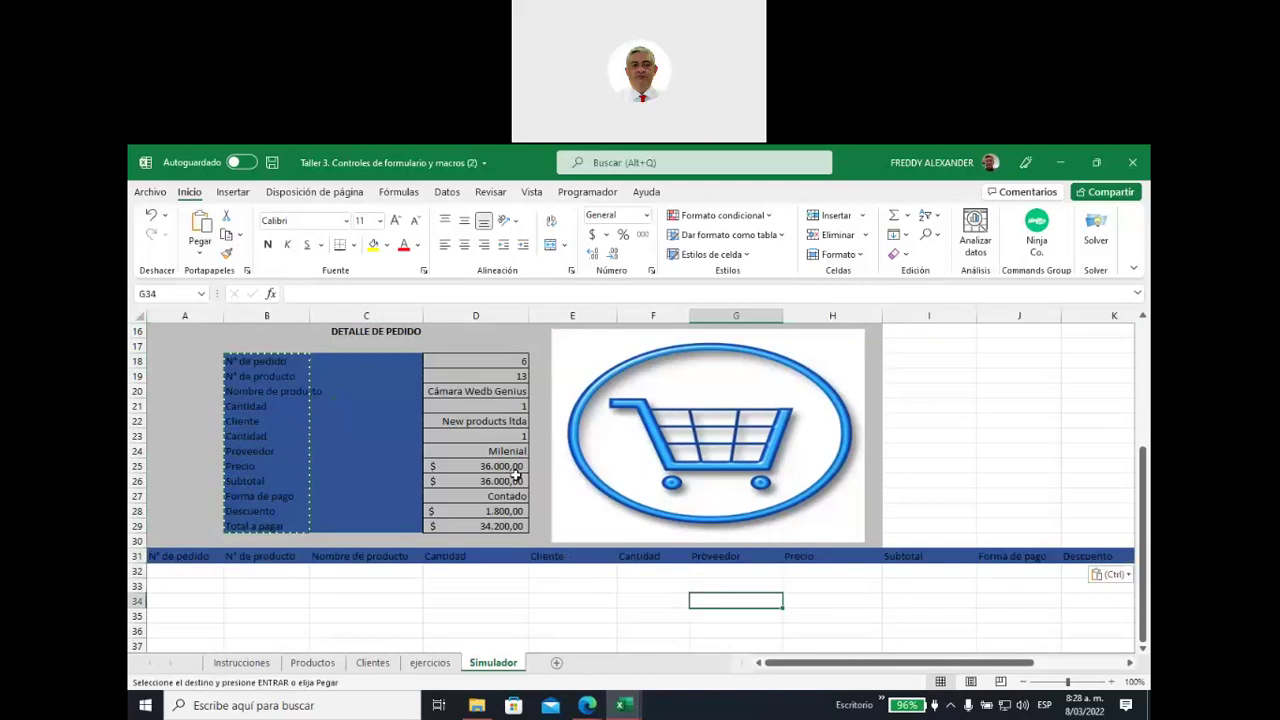
{"action": "left_click", "coordinate": [549, 584]}
{"action": "scroll", "coordinate": [583, 608], "scroll_direction": "up", "scroll_amount": 1}
{"action": "scroll", "coordinate": [583, 608], "scroll_direction": "down", "scroll_amount": 1}
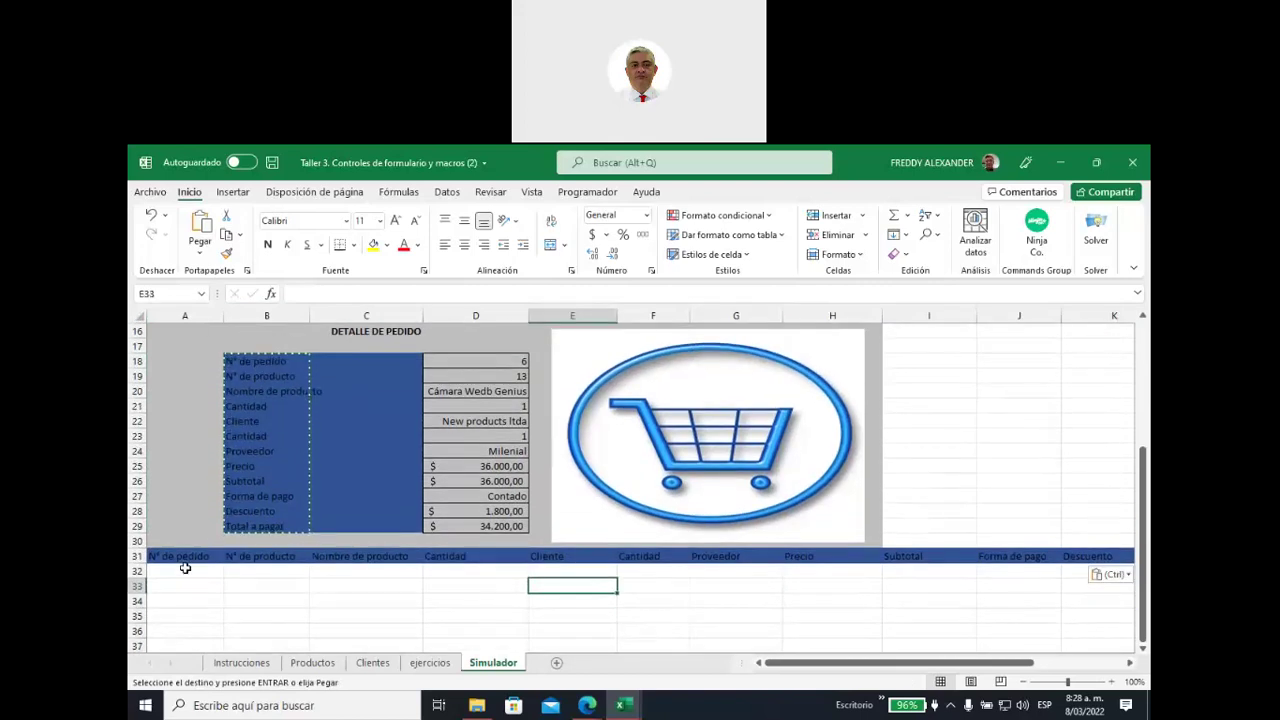
{"action": "left_click", "coordinate": [185, 569]}
{"action": "left_click_drag", "start_coordinate": [740, 563], "coordinate": [1000, 570]}
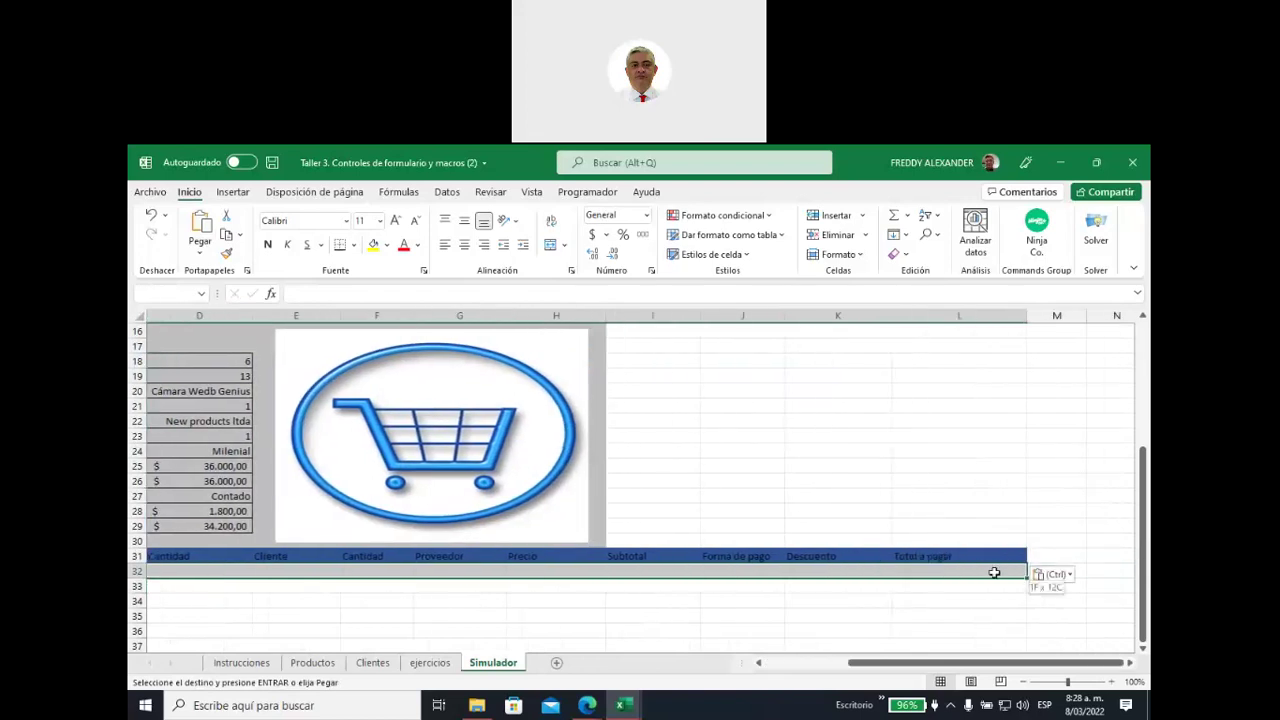
{"action": "key", "text": "Escape"}
{"action": "left_click_drag", "start_coordinate": [856, 663], "coordinate": [778, 667]}
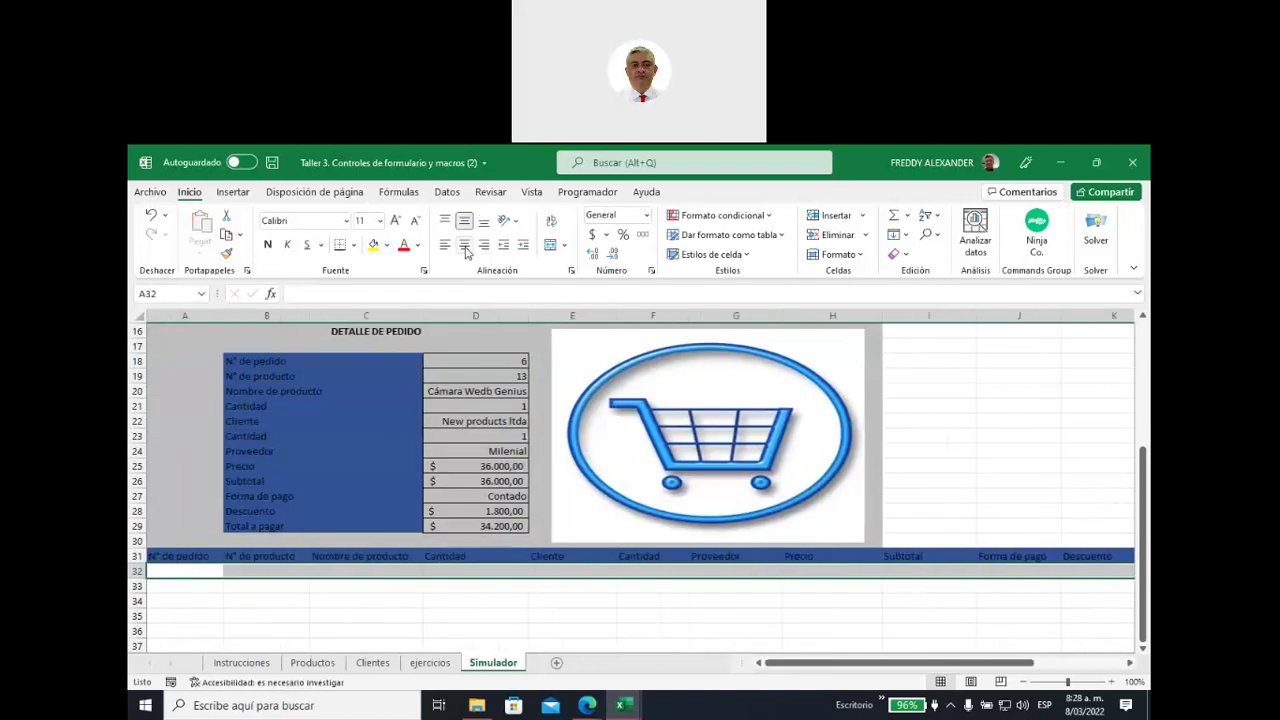
{"action": "left_click", "coordinate": [777, 645]}
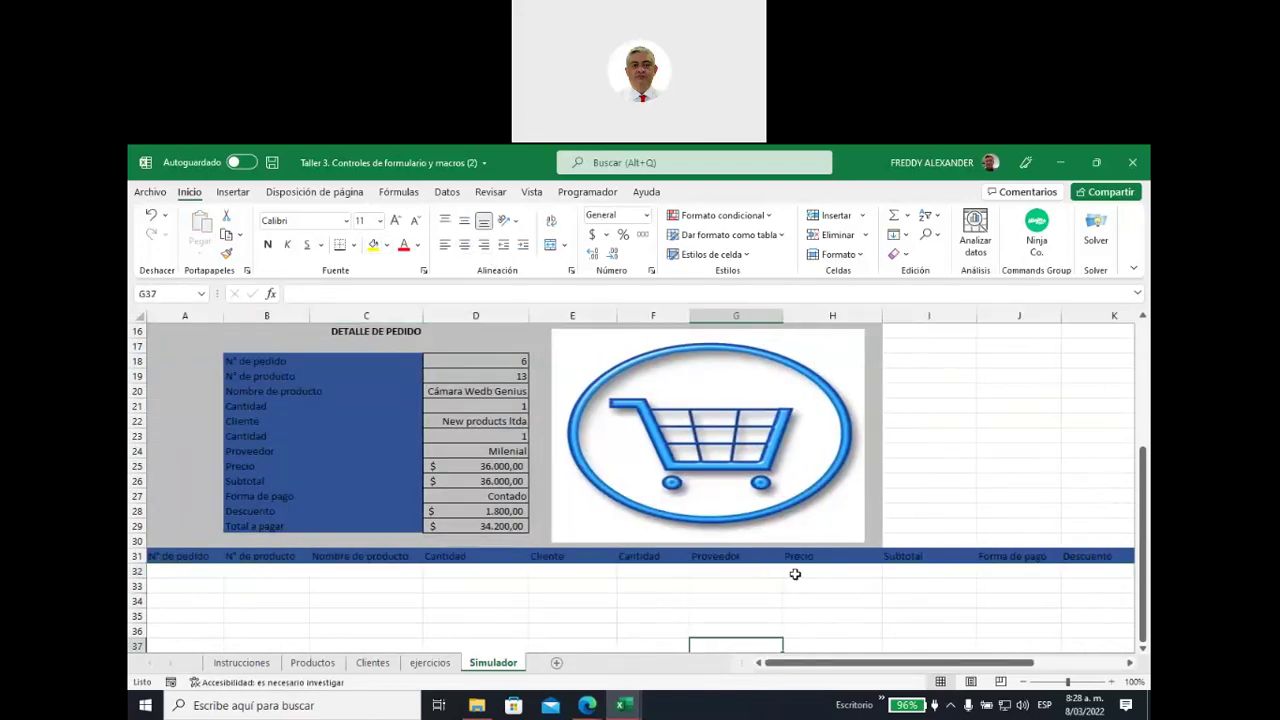
{"action": "left_click_drag", "start_coordinate": [796, 571], "coordinate": [665, 571]}
Apply the Contabilidad format to H32:I32 (Precio, Subtotal) and K32:L32 (Descuento, Total a pagar)
{"action": "left_click", "coordinate": [646, 222]}
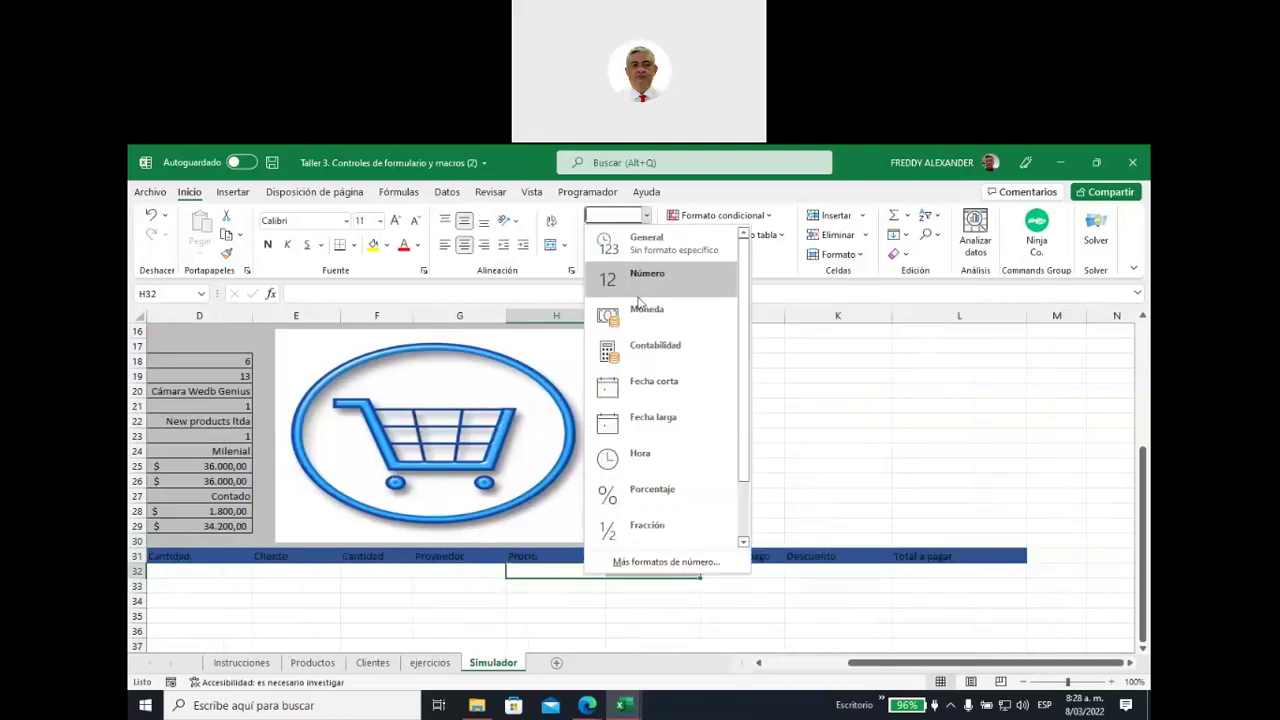
{"action": "left_click", "coordinate": [645, 345]}
{"action": "left_click_drag", "start_coordinate": [821, 572], "coordinate": [1015, 571]}
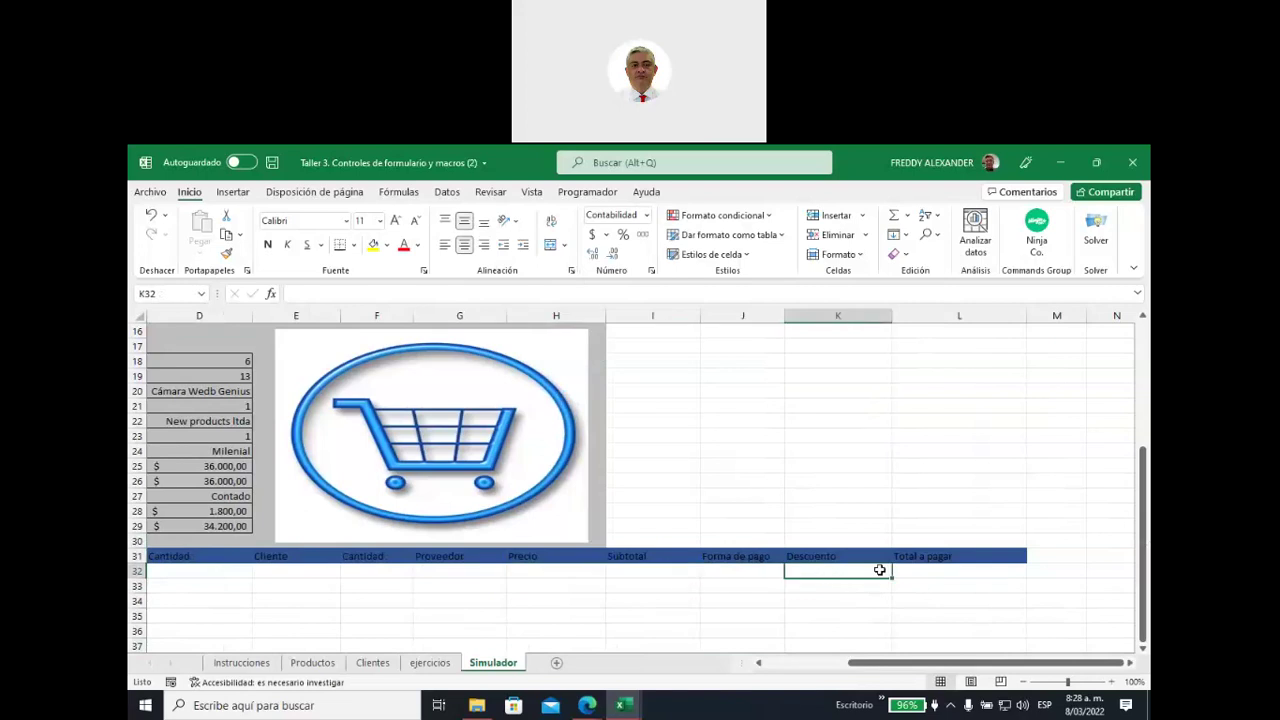
{"action": "left_click", "coordinate": [646, 219]}
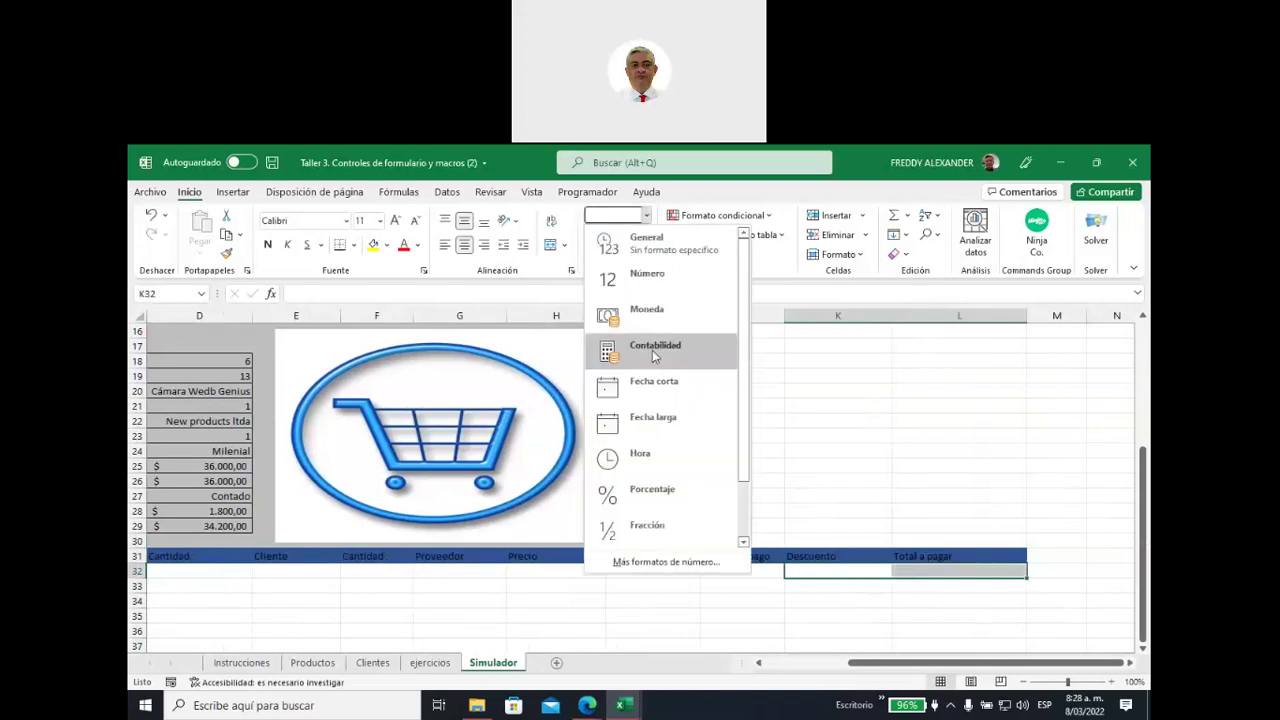
{"action": "left_click", "coordinate": [655, 350]}
From the Programador tab, start recording a new macro
{"action": "left_click_drag", "start_coordinate": [857, 664], "coordinate": [770, 664]}
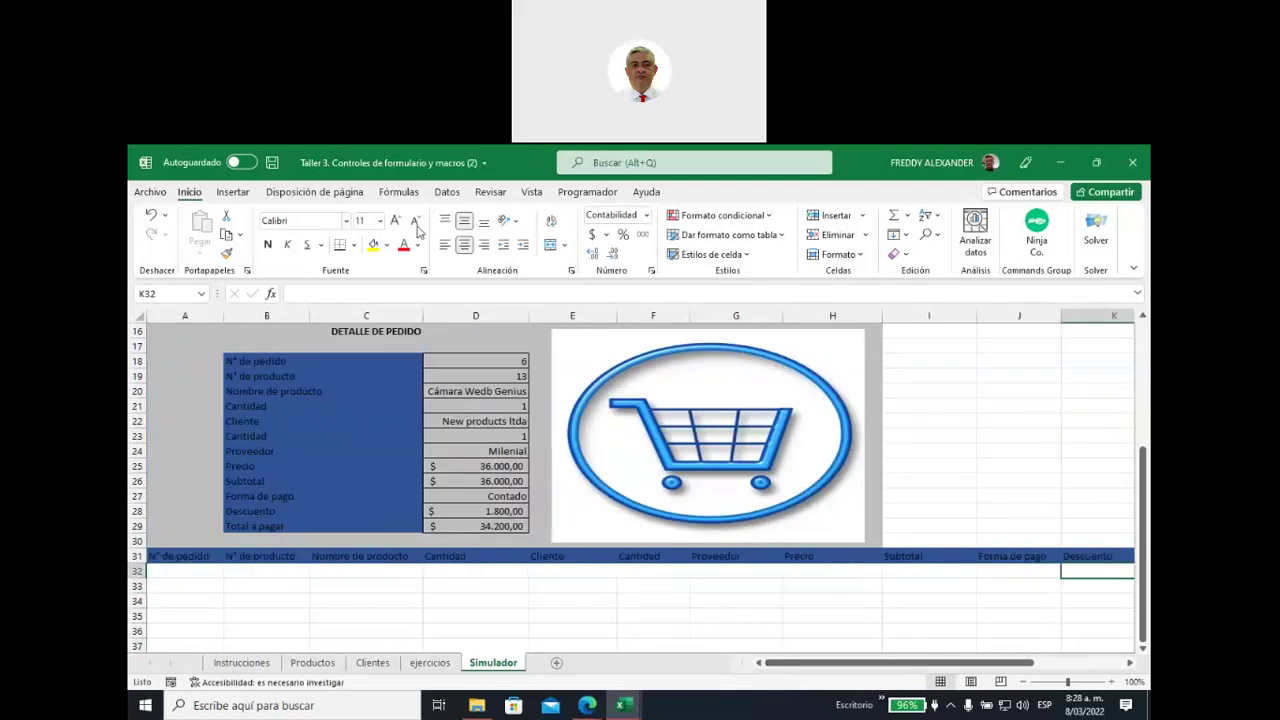
{"action": "left_click", "coordinate": [583, 194]}
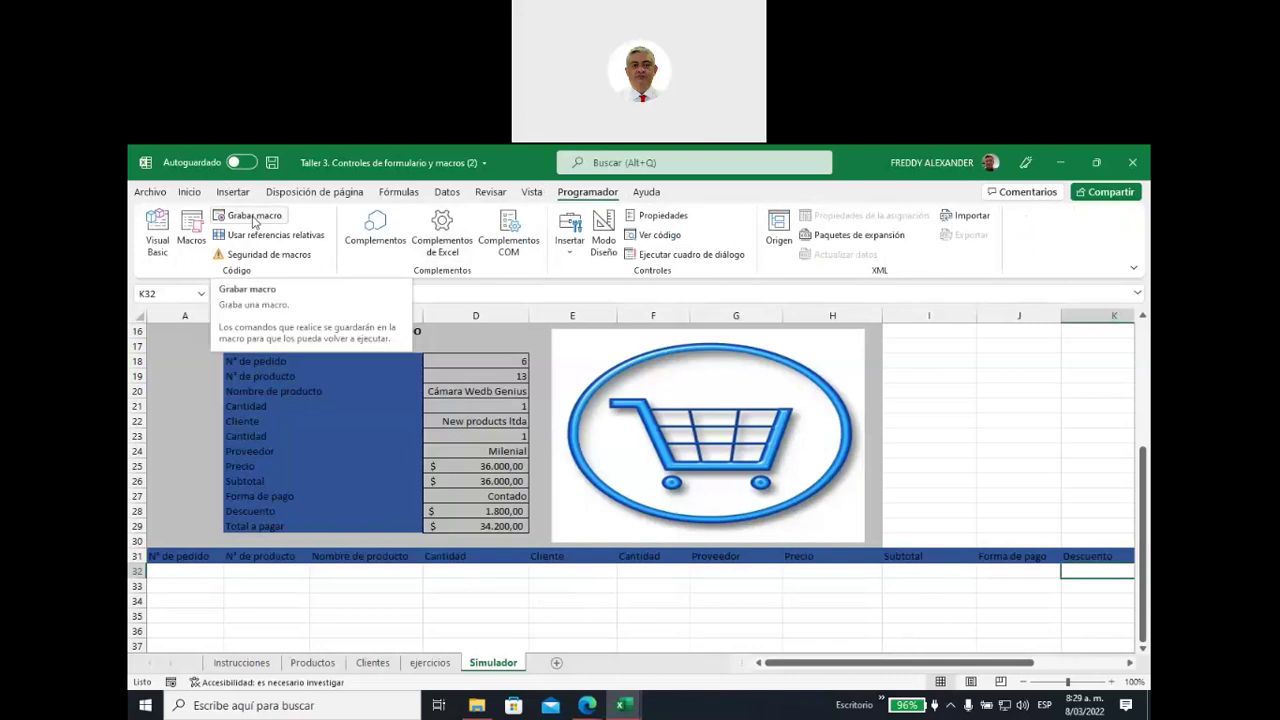
{"action": "left_click", "coordinate": [254, 216]}
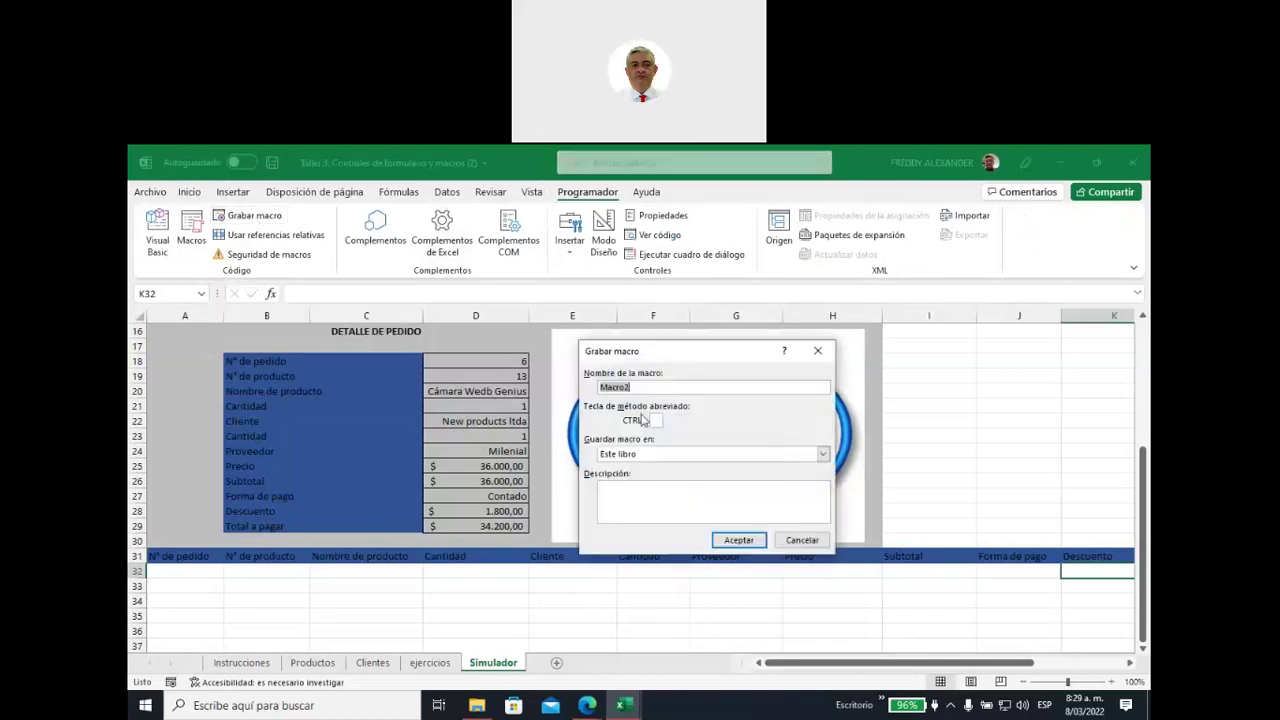
Name the new macro Guardar and begin recording
{"action": "type", "text": "A"}
{"action": "key", "text": "BackSpace"}
{"action": "key", "text": "BackSpace"}
{"action": "key", "text": "BackSpace"}
{"action": "type", "text": "rdar"}
{"action": "left_click", "coordinate": [743, 546]}
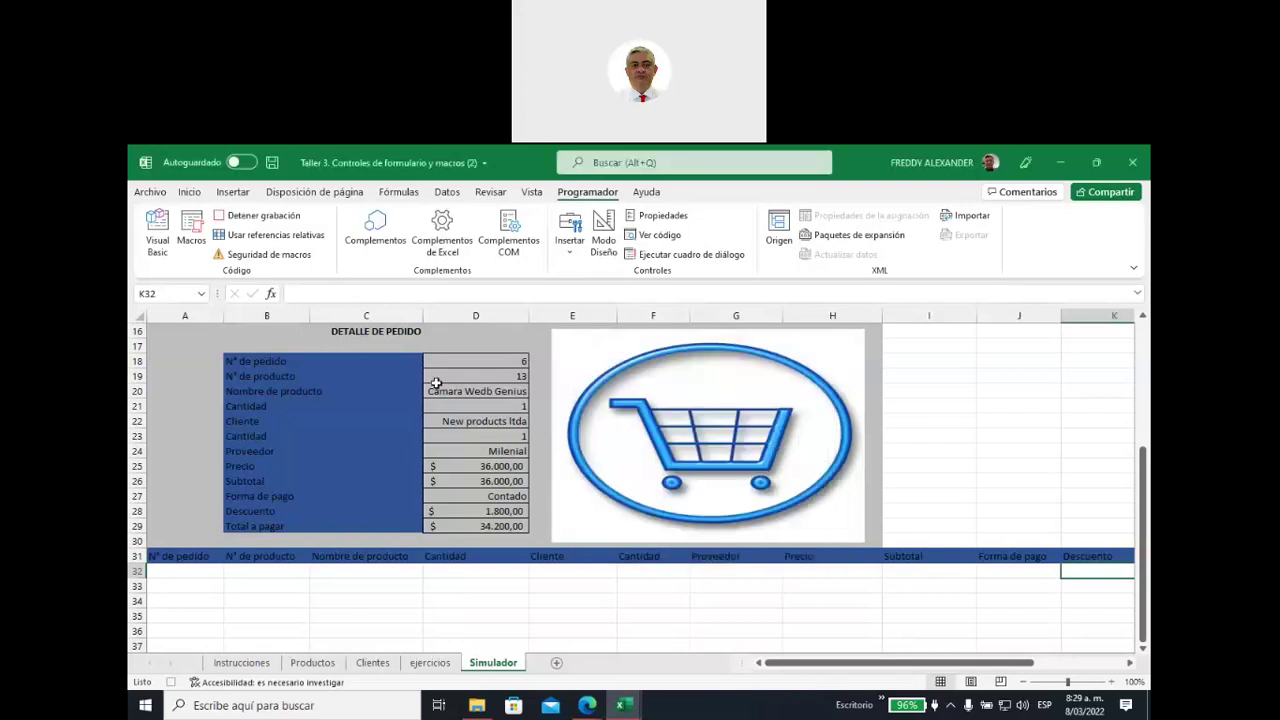
Copy D18:D29, paste it into A32 as transposed values, then stop recording
{"action": "left_click_drag", "start_coordinate": [450, 360], "coordinate": [464, 528]}
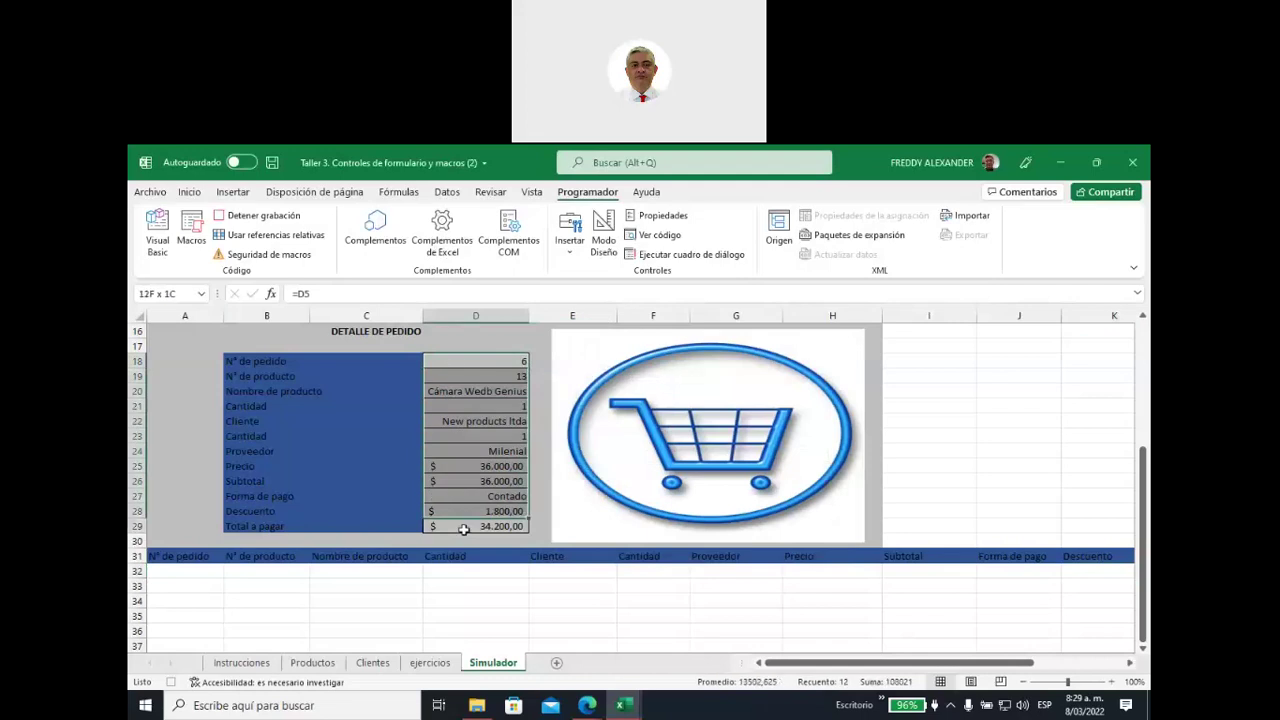
{"action": "key", "text": "ctrl+c"}
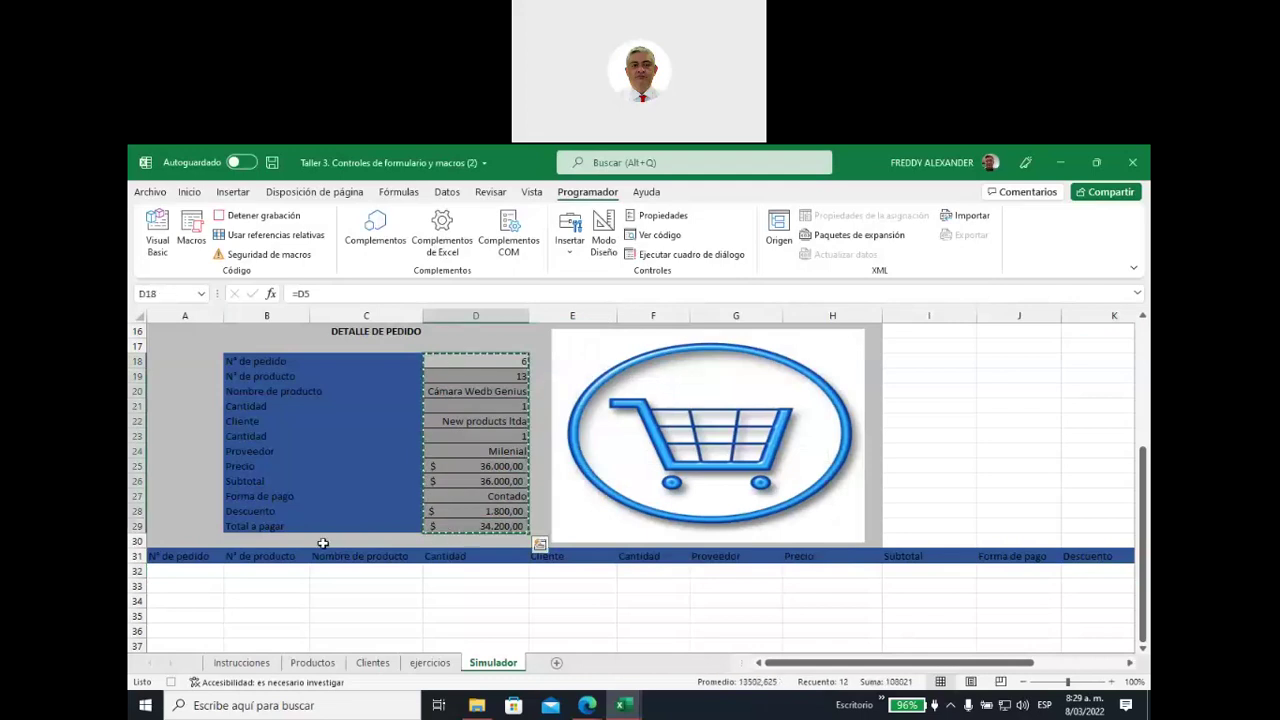
{"action": "left_click", "coordinate": [173, 570]}
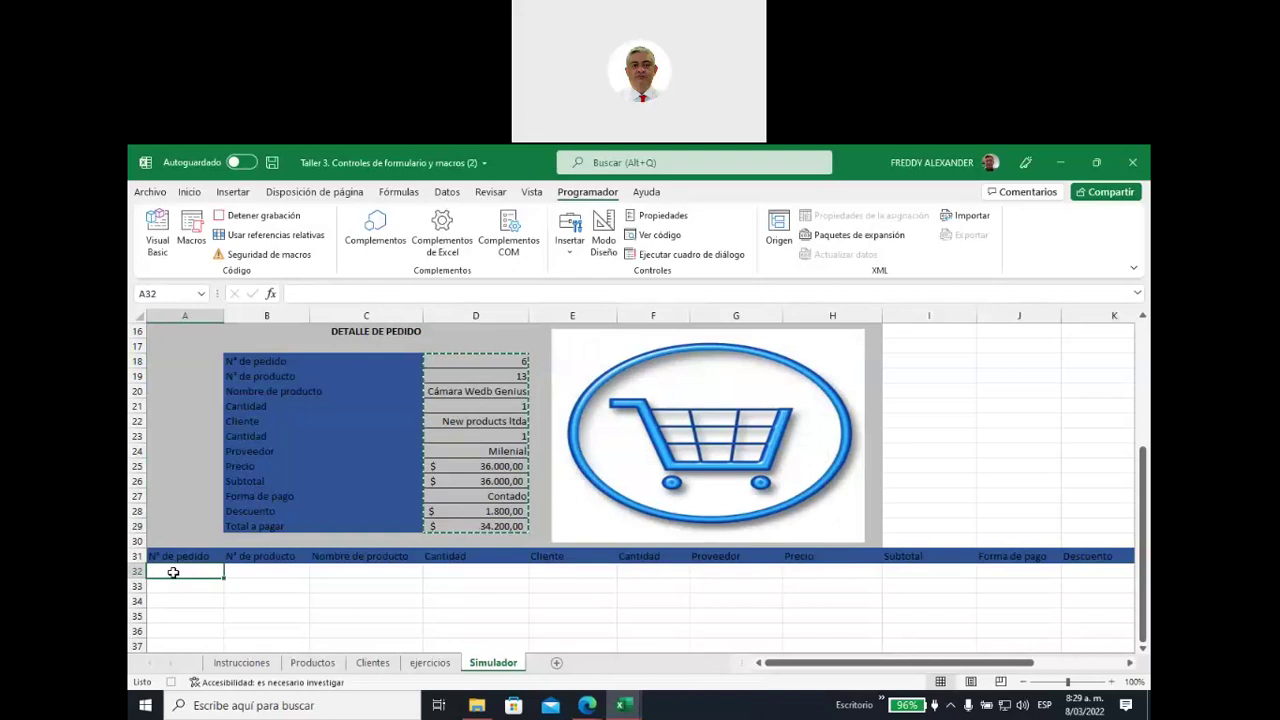
{"action": "right_click", "coordinate": [173, 572]}
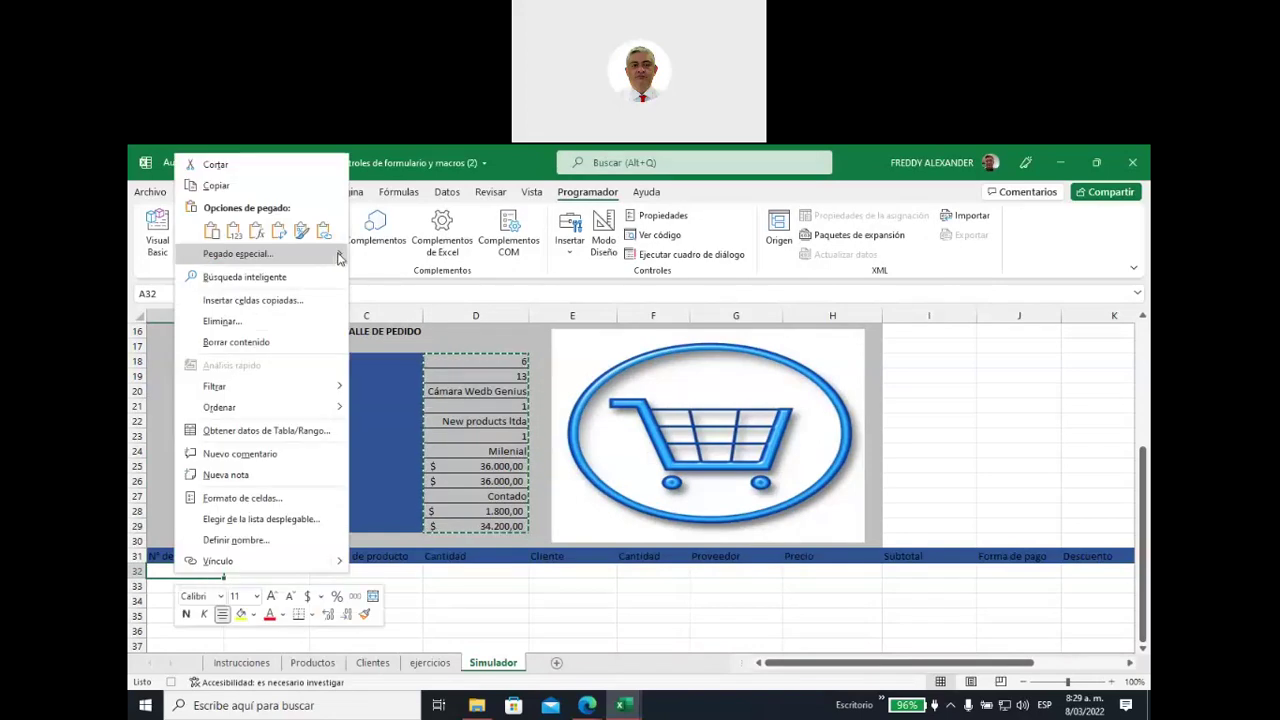
{"action": "mouse_move", "coordinate": [338, 258]}
{"action": "left_click", "coordinate": [455, 414]}
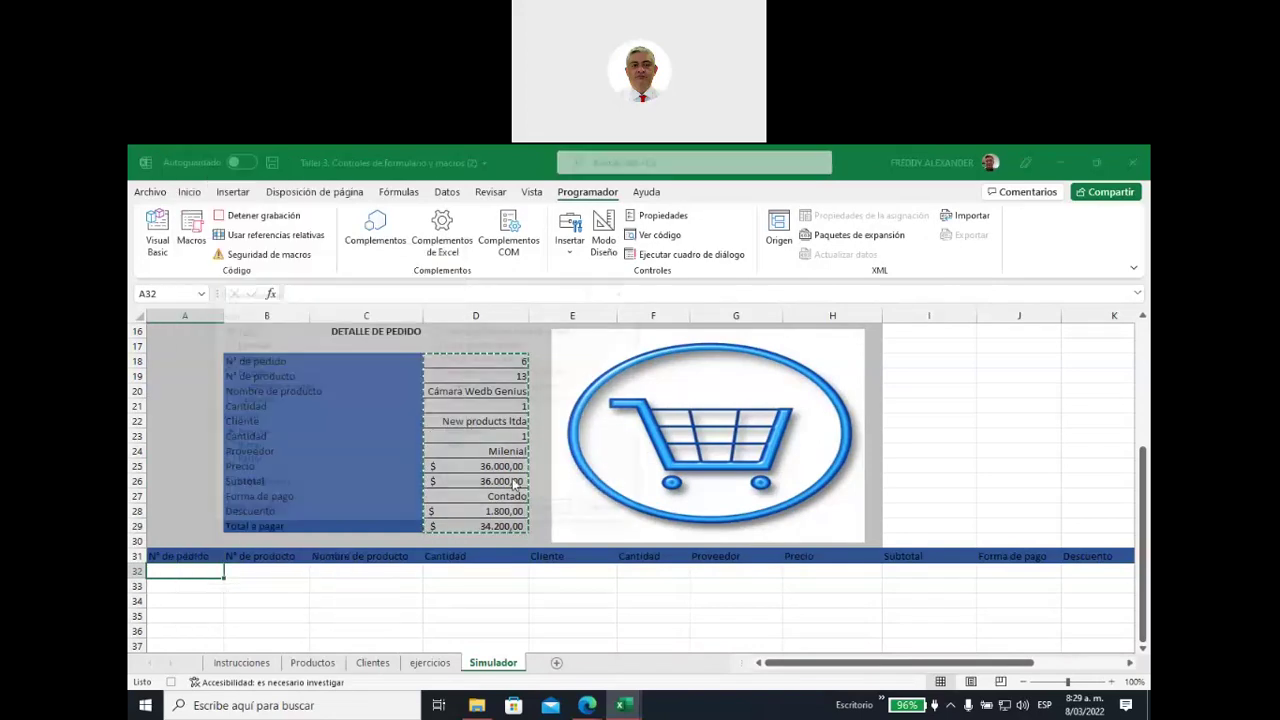
{"action": "left_click", "coordinate": [224, 357]}
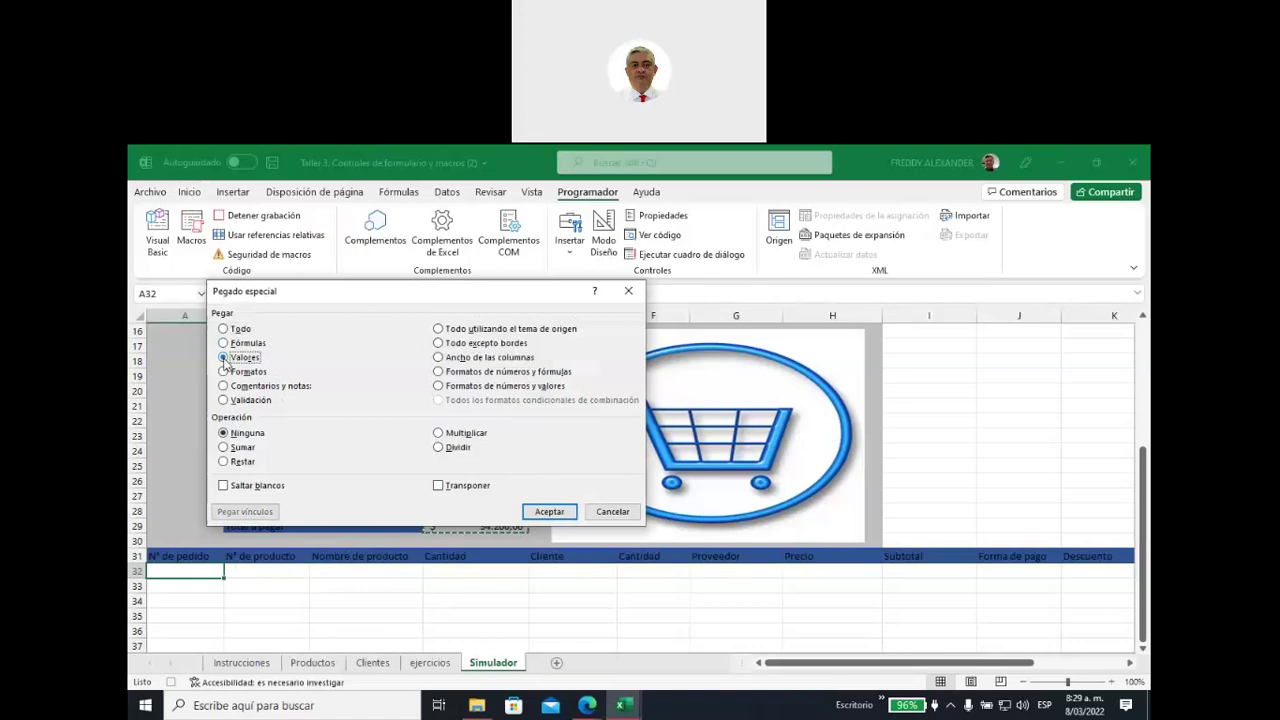
{"action": "left_click", "coordinate": [438, 487]}
{"action": "left_click", "coordinate": [548, 512]}
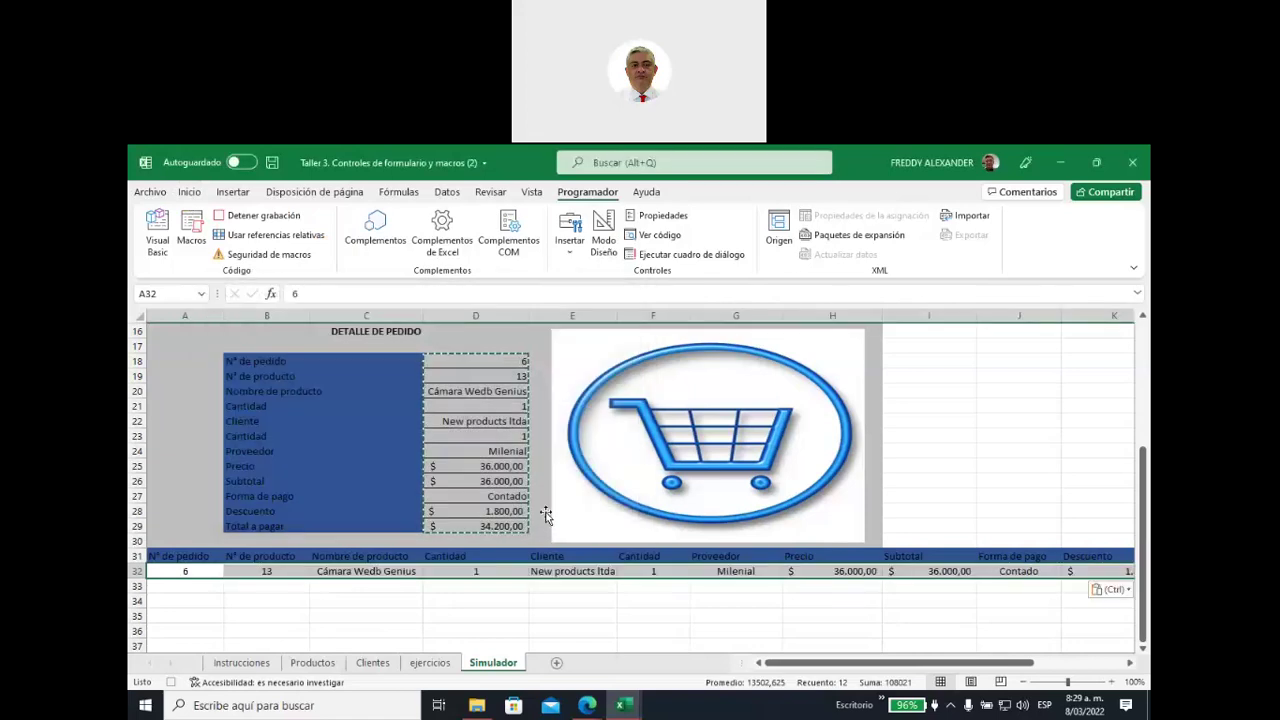
{"action": "left_click", "coordinate": [258, 216]}
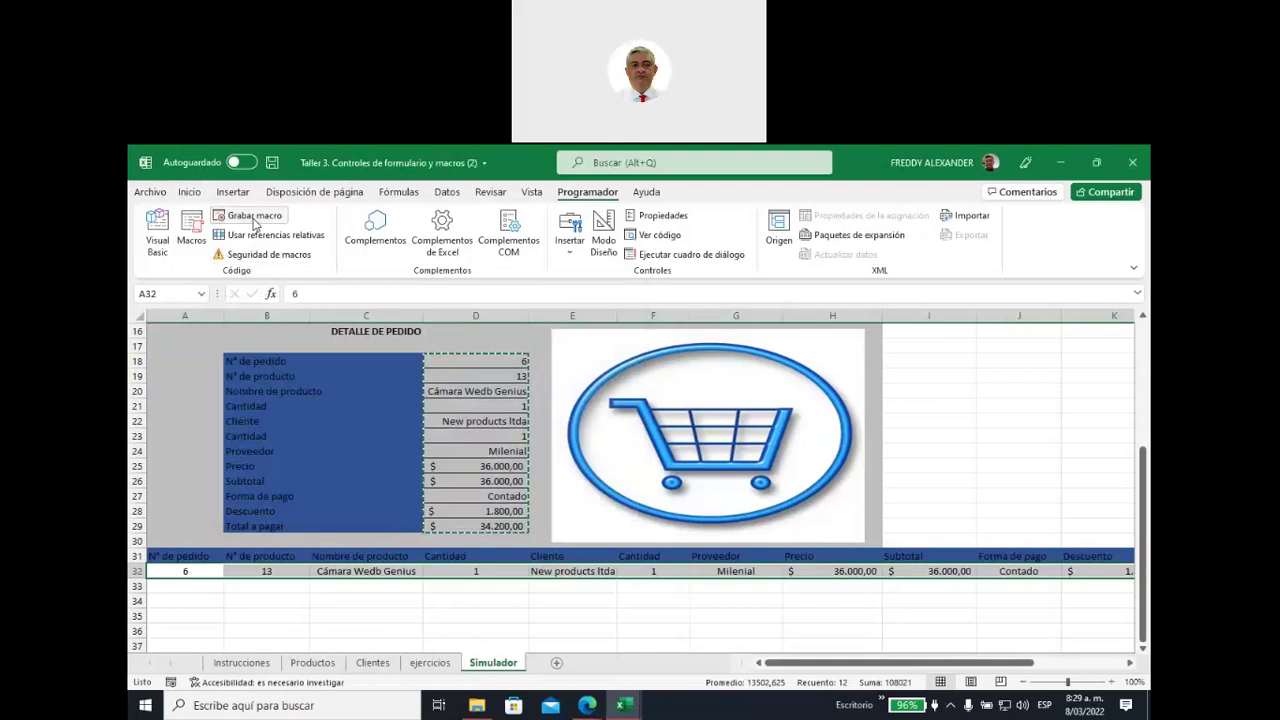
{"action": "left_click", "coordinate": [651, 617]}
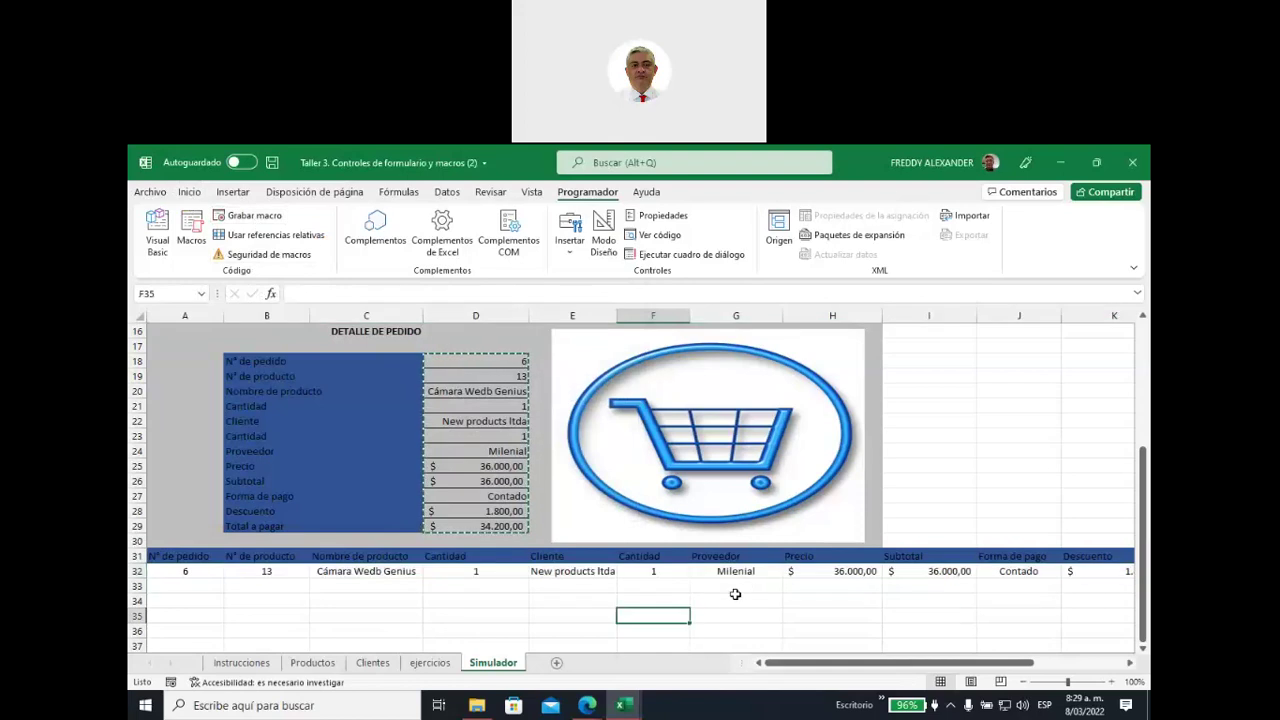
Assign the Guardar macro to the ALMACENAR button on the Simulador sheet
{"action": "left_click", "coordinate": [621, 708]}
{"action": "scroll", "coordinate": [586, 614], "scroll_direction": "up", "scroll_amount": 4}
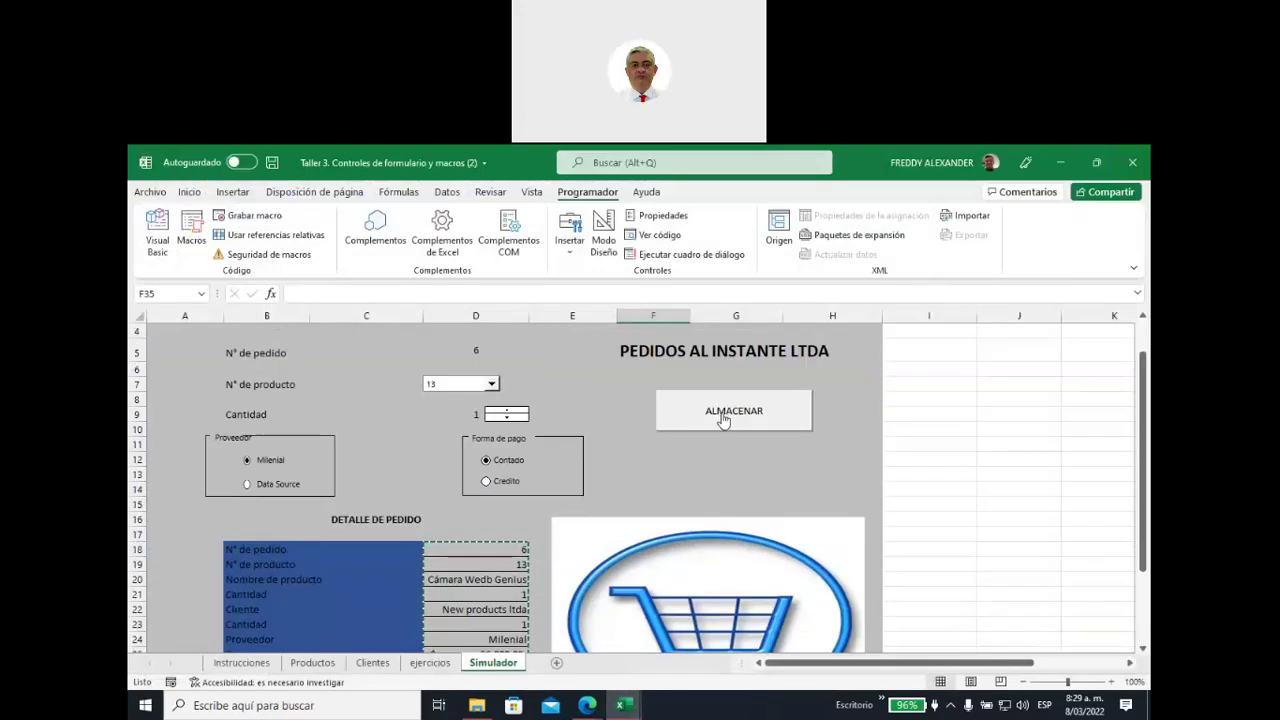
{"action": "right_click", "coordinate": [727, 410]}
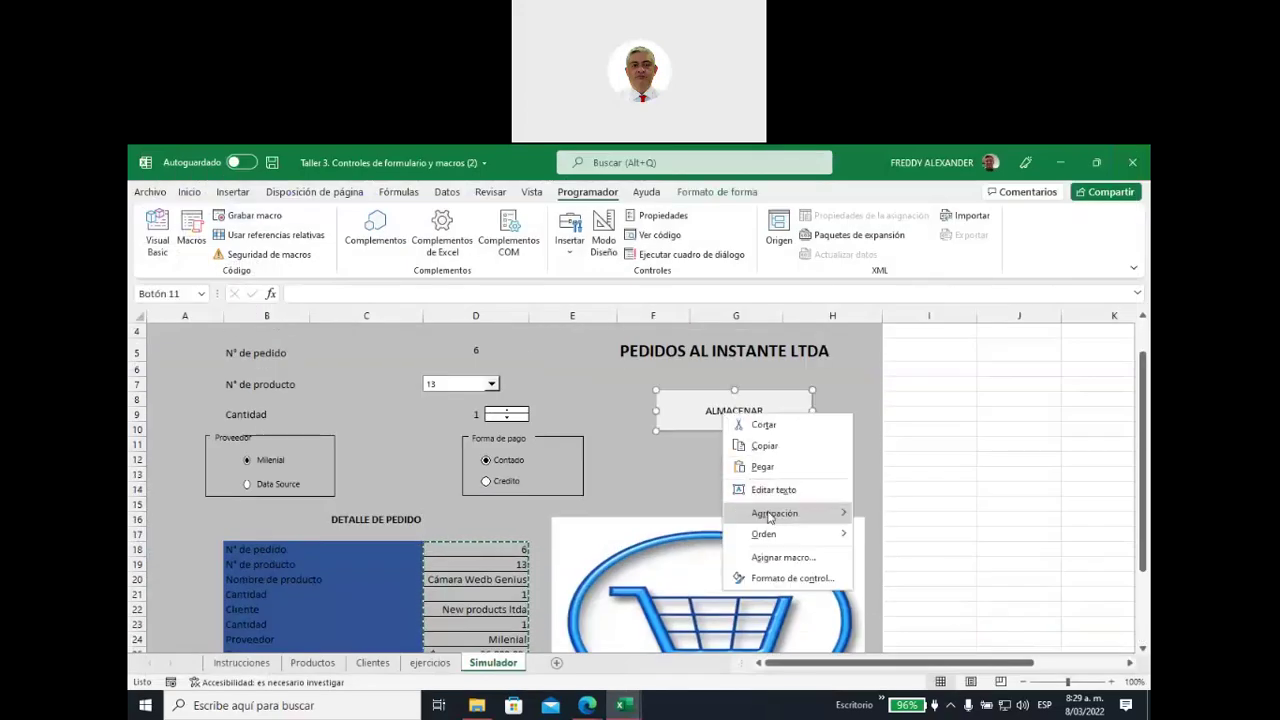
{"action": "left_click", "coordinate": [787, 558]}
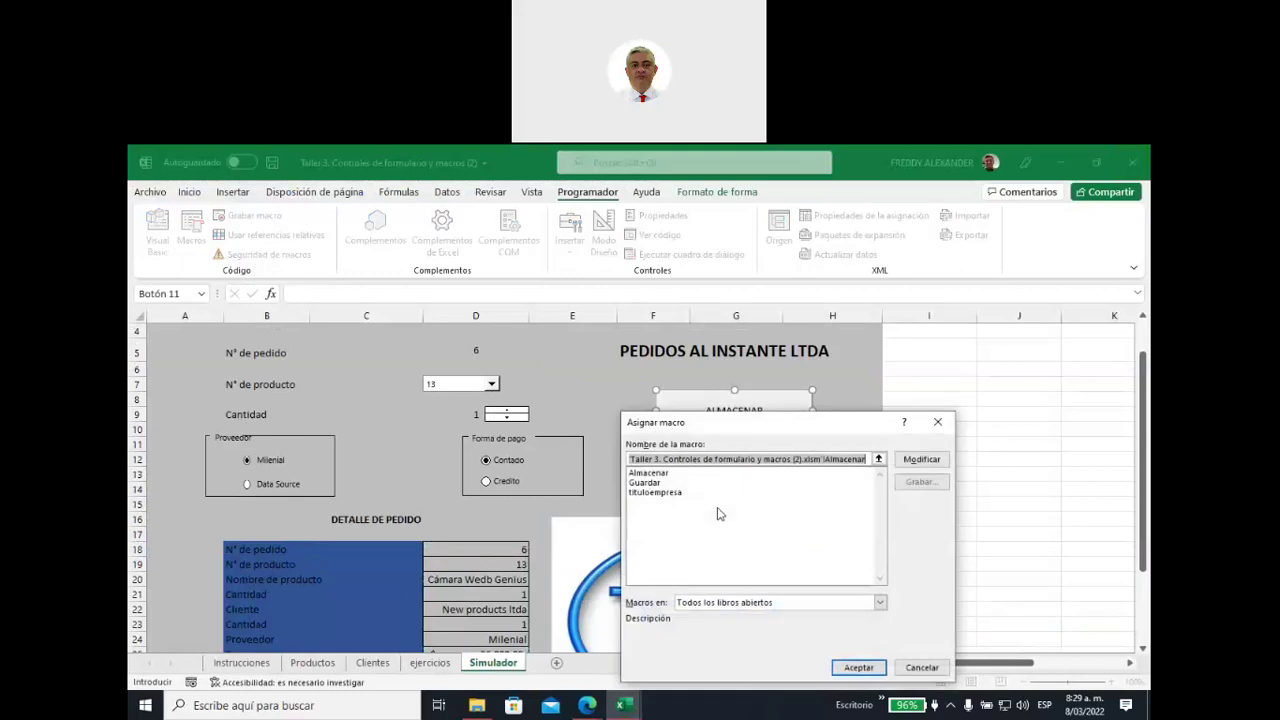
{"action": "left_click", "coordinate": [648, 482]}
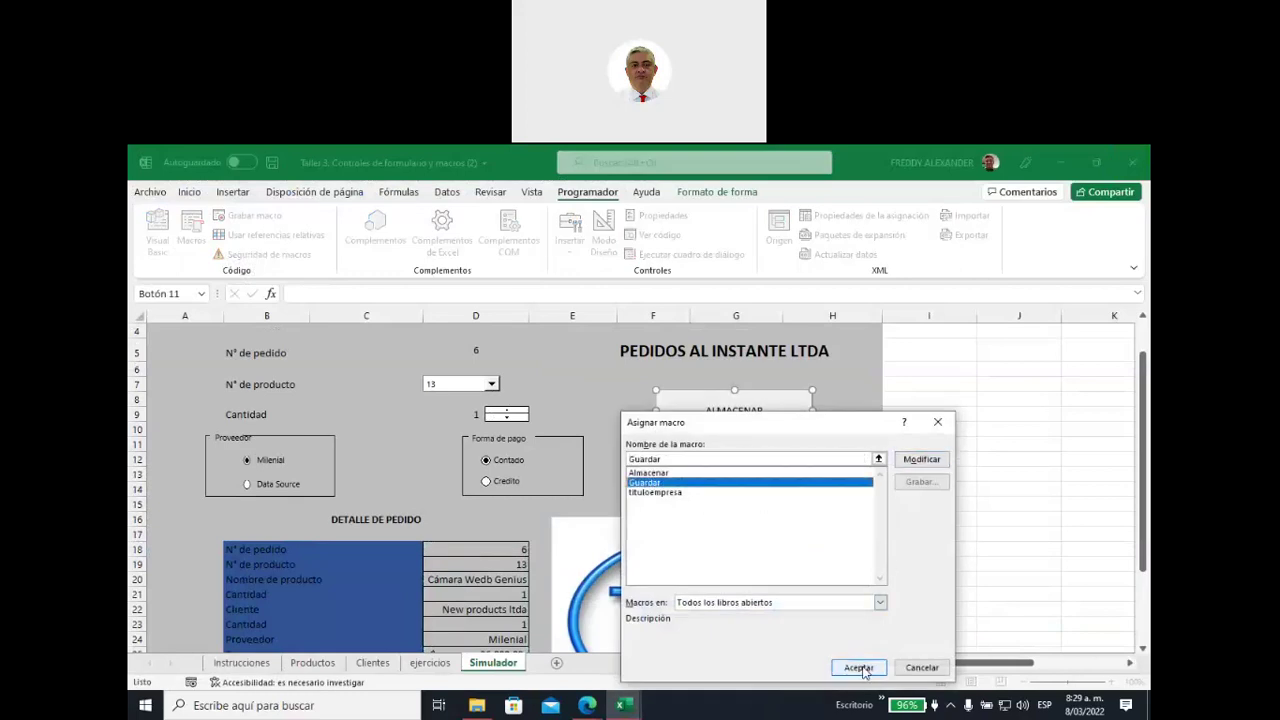
{"action": "left_click", "coordinate": [860, 667]}
{"action": "left_click", "coordinate": [726, 486]}
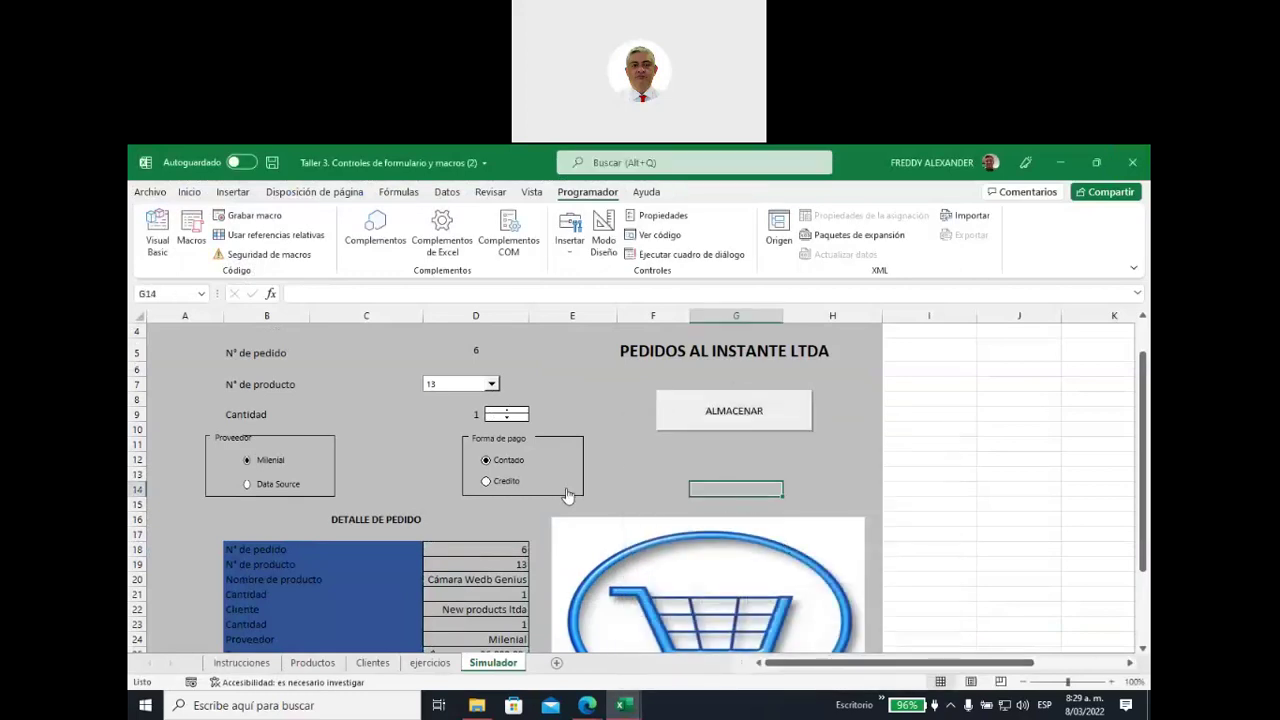
{"action": "scroll", "coordinate": [617, 460], "scroll_direction": "down", "scroll_amount": 1}
{"action": "scroll", "coordinate": [617, 463], "scroll_direction": "down", "scroll_amount": 2}
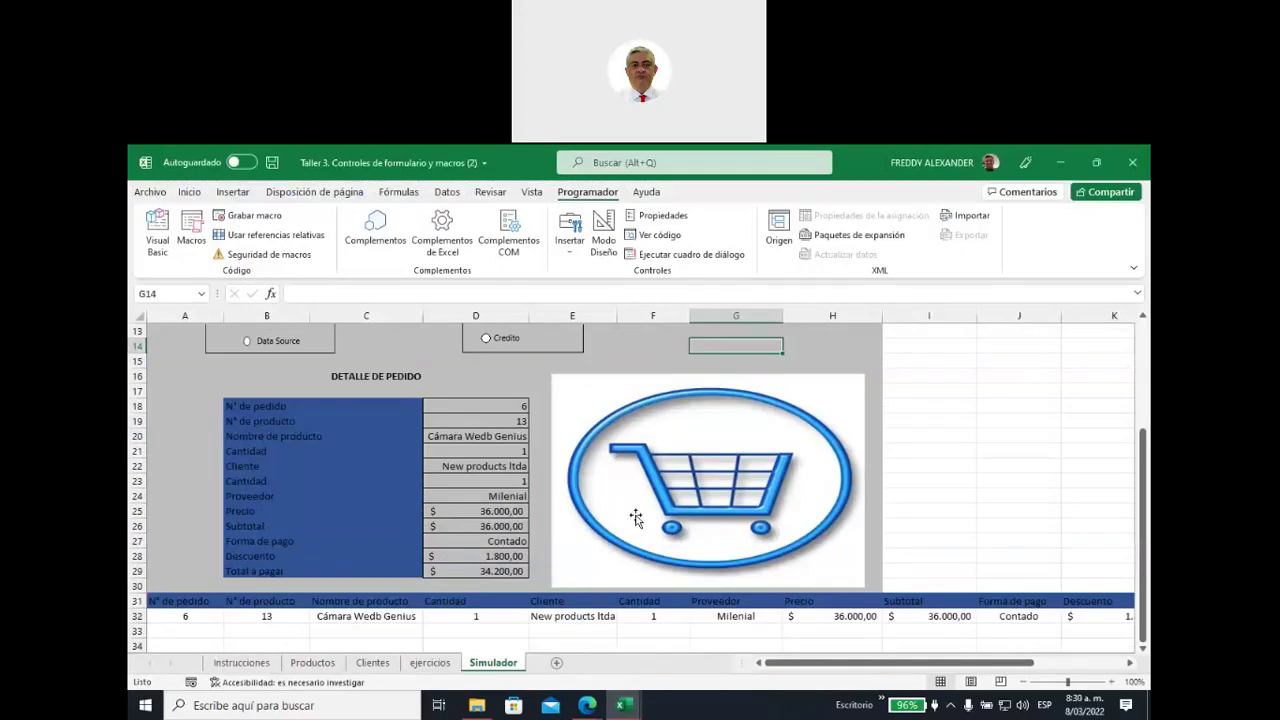
{"action": "scroll", "coordinate": [616, 510], "scroll_direction": "up", "scroll_amount": 1}
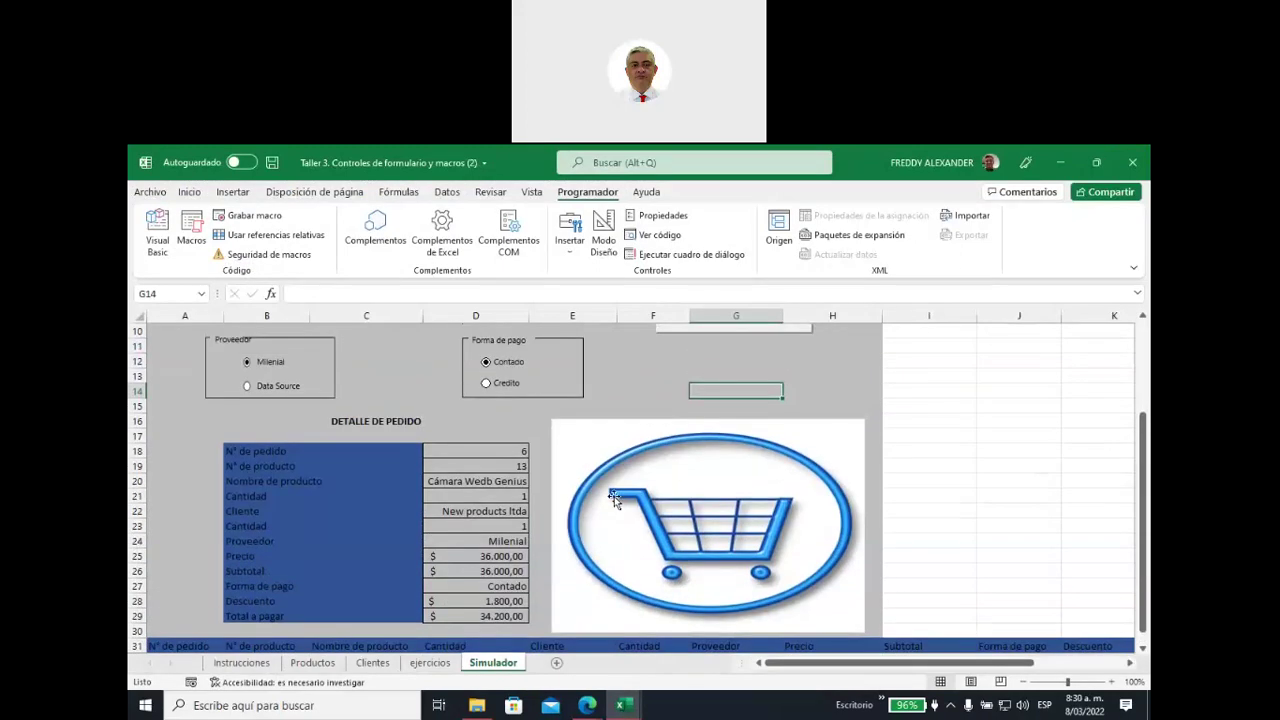
{"action": "scroll", "coordinate": [607, 492], "scroll_direction": "down", "scroll_amount": 1}
{"action": "scroll", "coordinate": [607, 492], "scroll_direction": "up", "scroll_amount": 1}
{"action": "scroll", "coordinate": [607, 492], "scroll_direction": "up", "scroll_amount": 2}
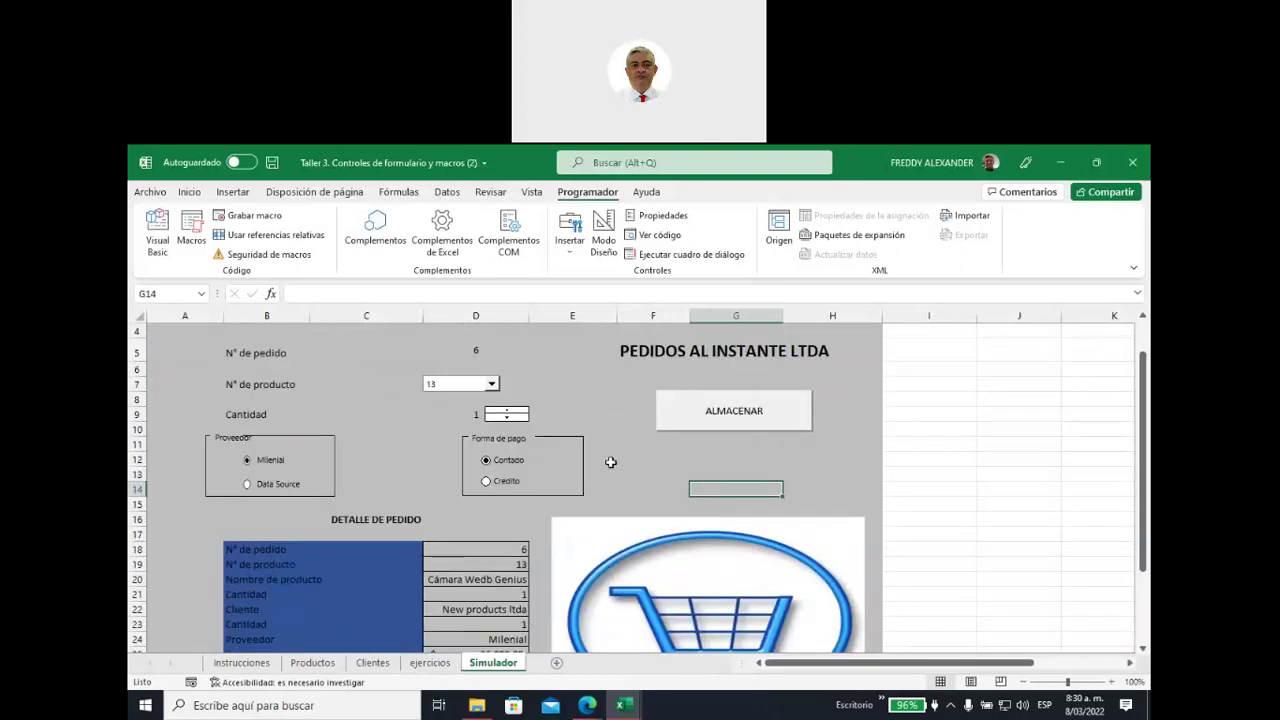
Delete the Almacenar macro from the workbook's macro list
{"action": "left_click", "coordinate": [195, 232]}
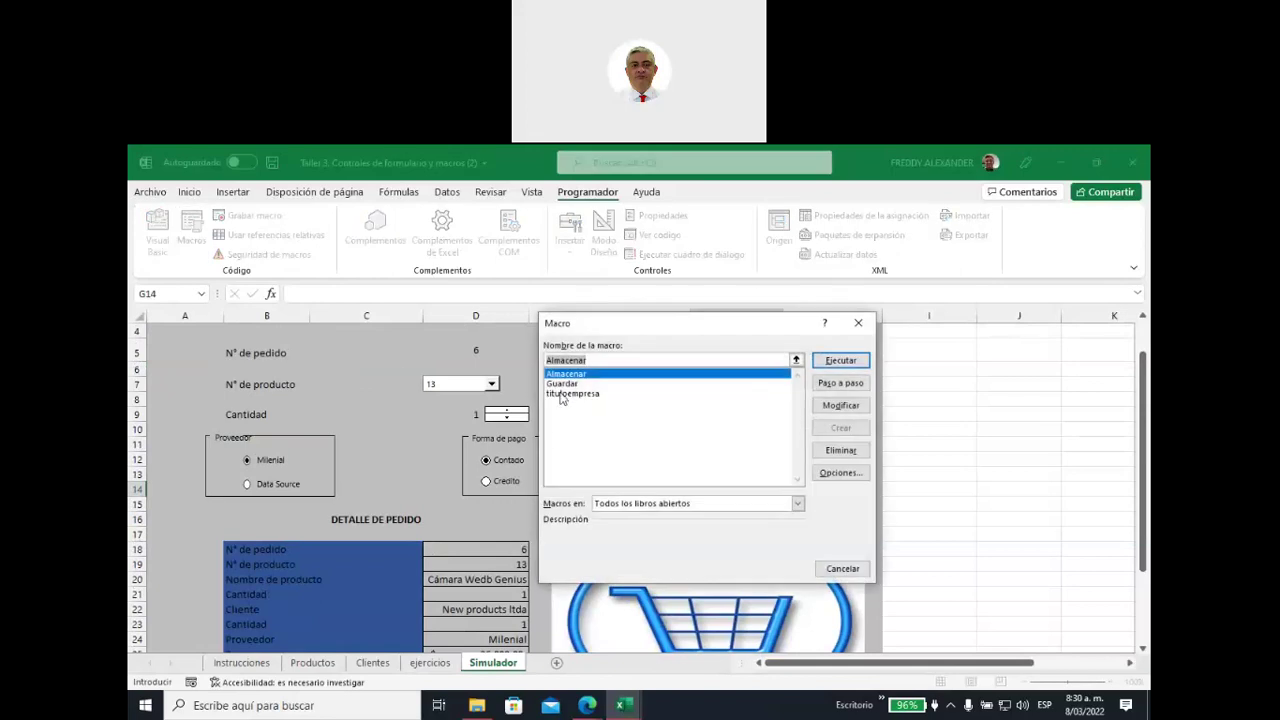
{"action": "left_click", "coordinate": [566, 385]}
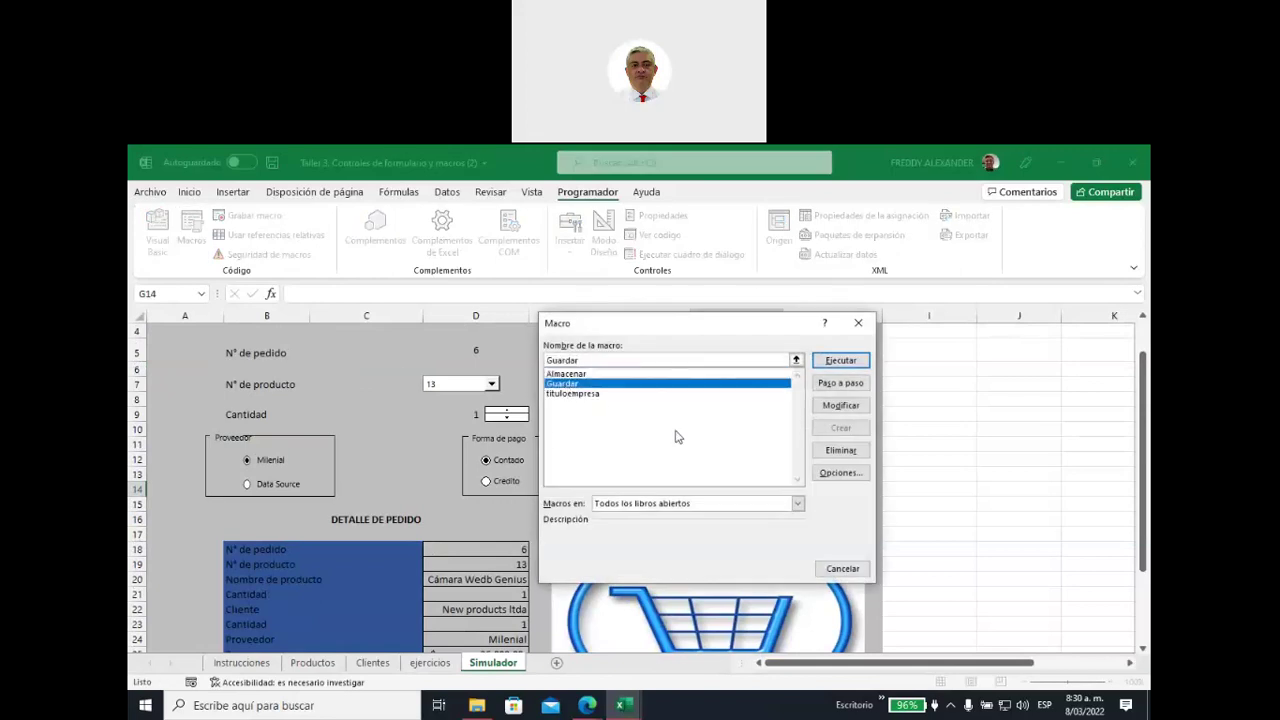
{"action": "left_click", "coordinate": [565, 376]}
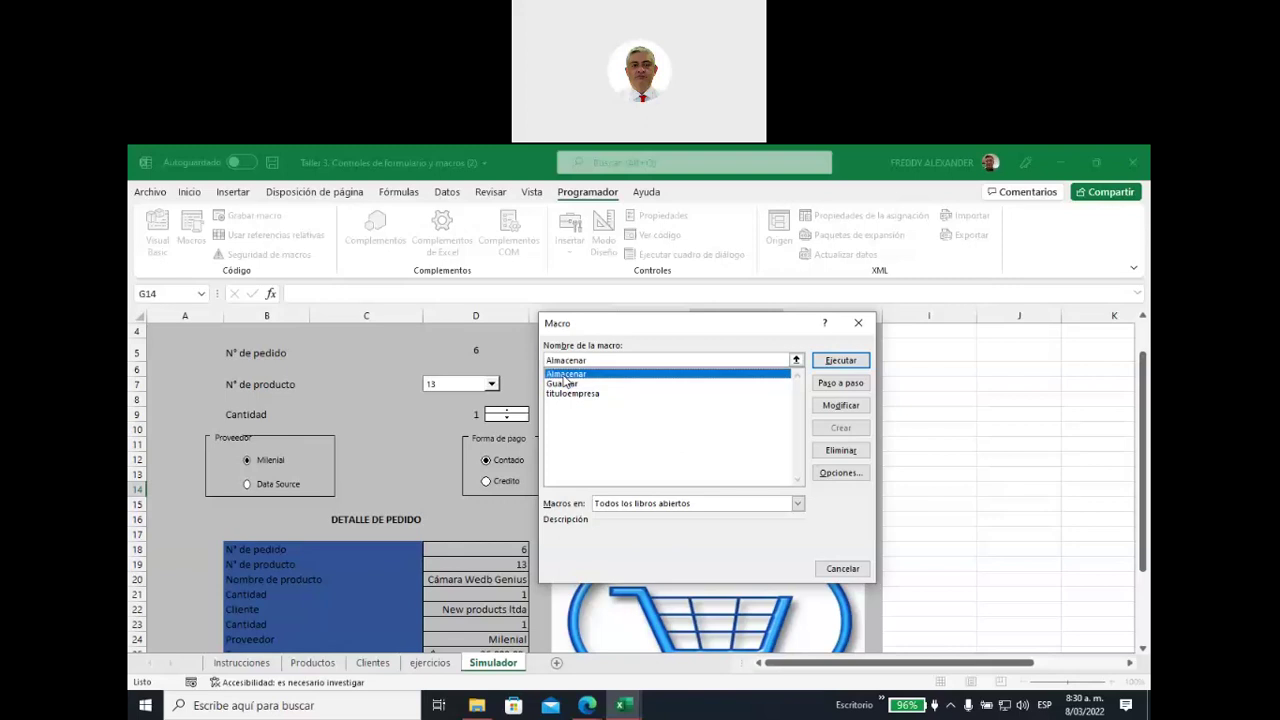
{"action": "left_click", "coordinate": [835, 451]}
{"action": "left_click", "coordinate": [607, 464]}
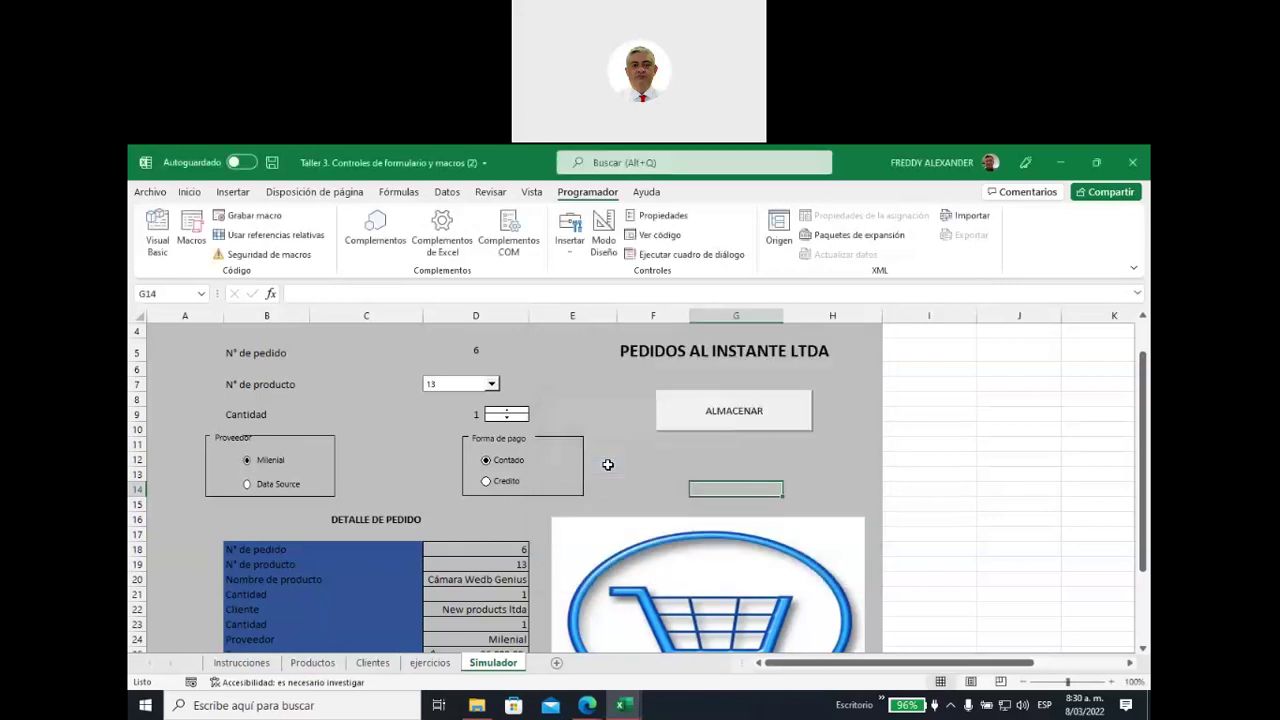
Delete the tituloempresa macro, then open the Guardar macro's code for editing
{"action": "left_click", "coordinate": [193, 228]}
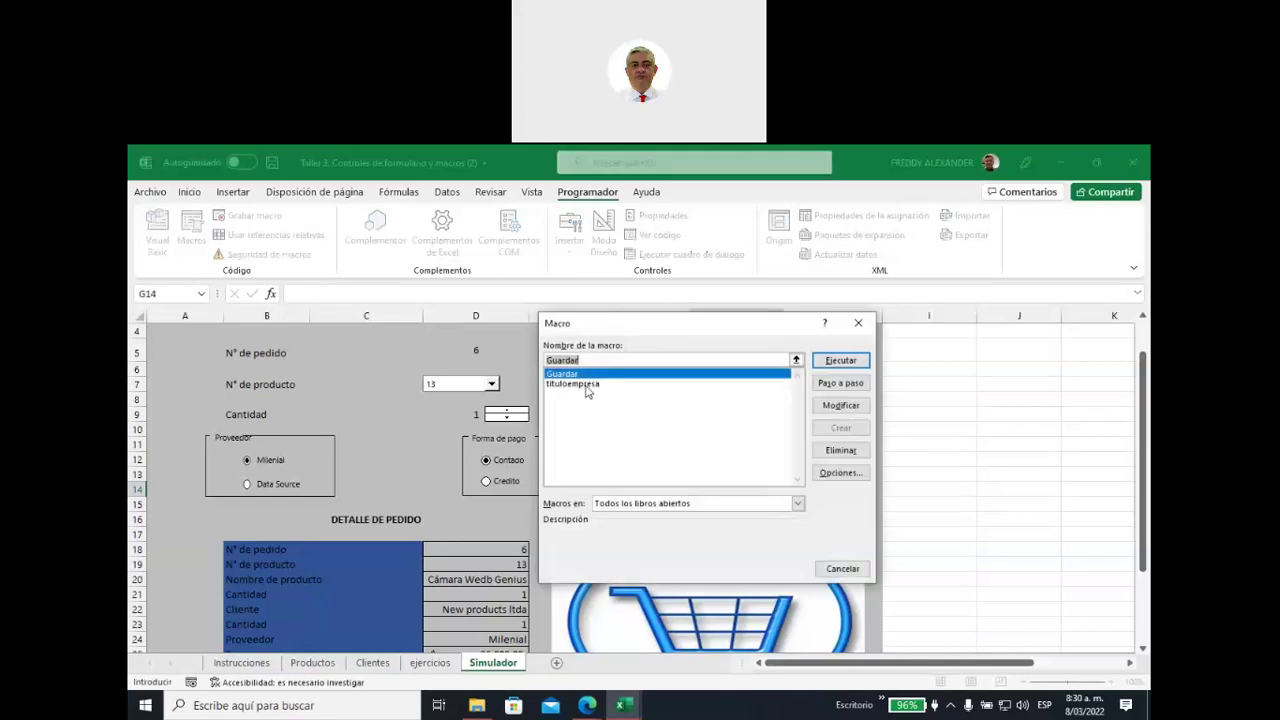
{"action": "left_click", "coordinate": [584, 388]}
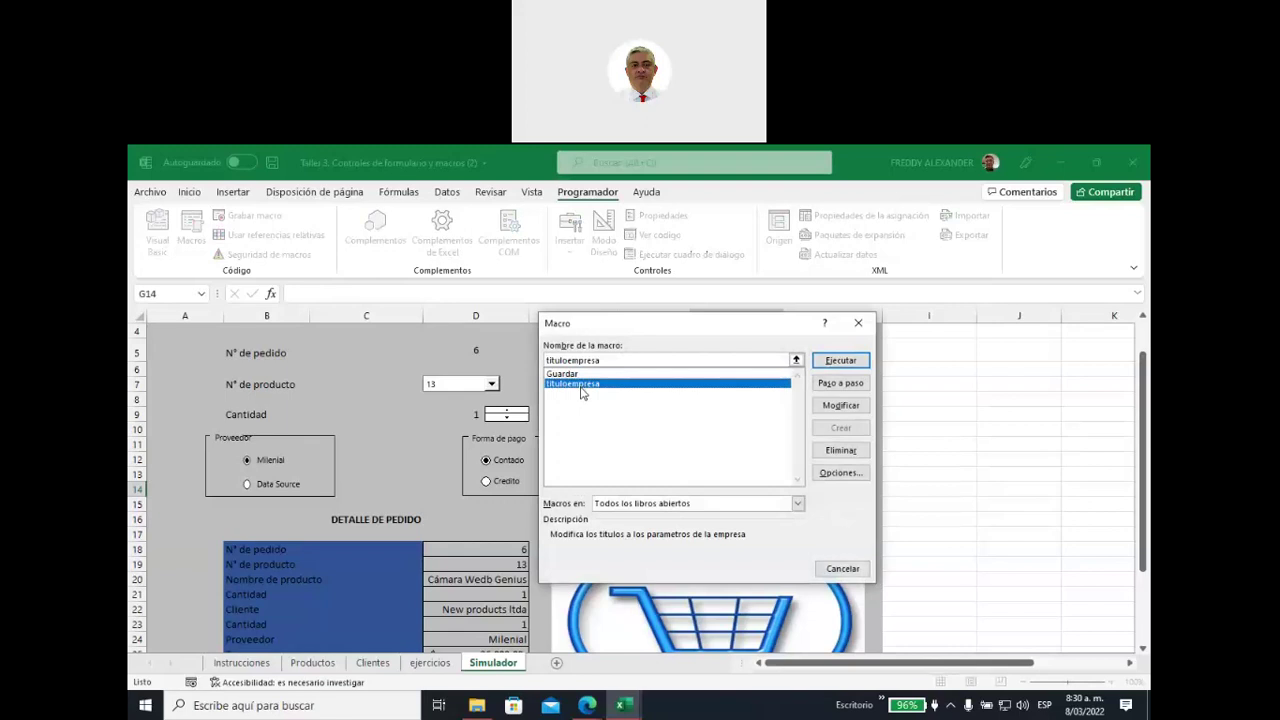
{"action": "left_click", "coordinate": [838, 451]}
{"action": "left_click", "coordinate": [610, 468]}
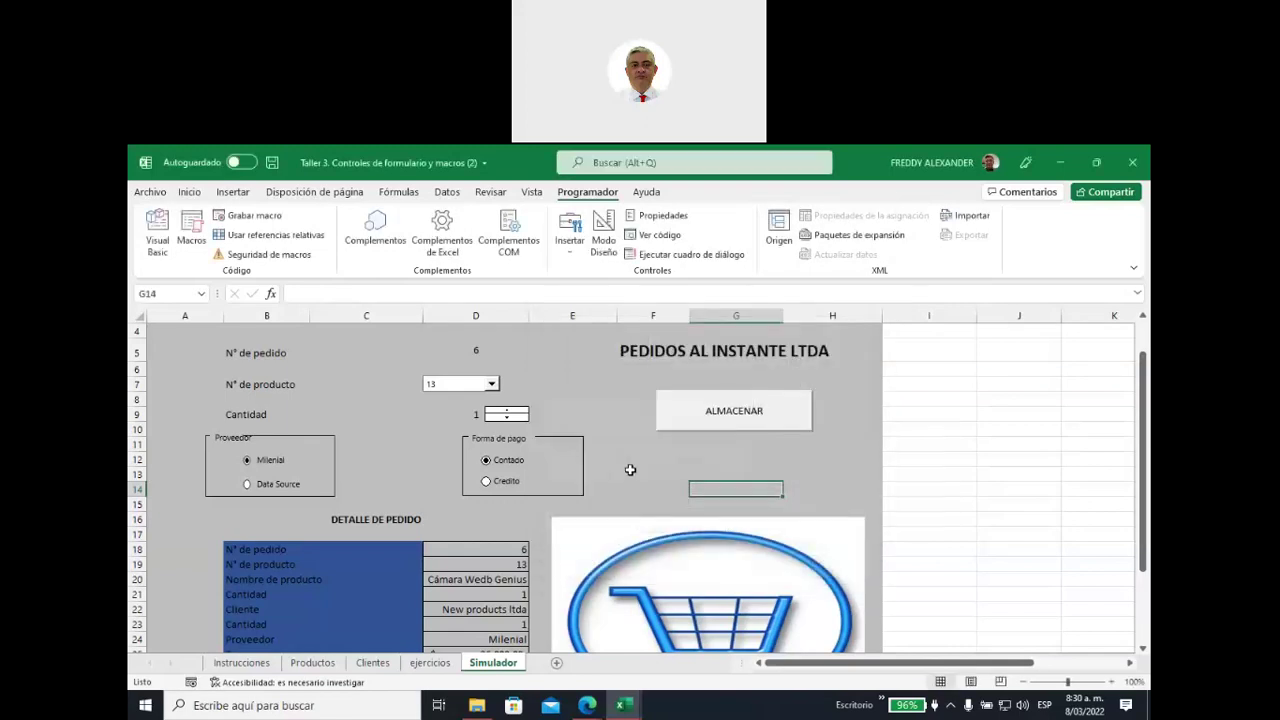
{"action": "left_click", "coordinate": [189, 238]}
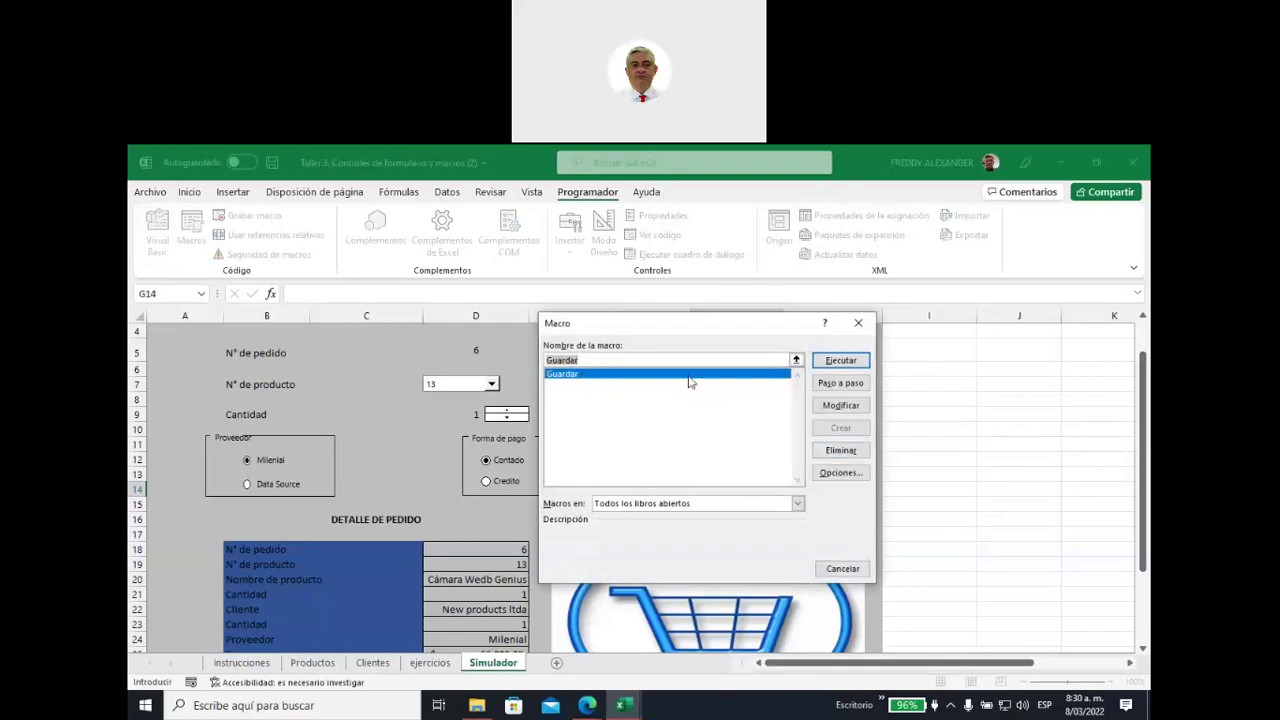
{"action": "left_click", "coordinate": [840, 406]}
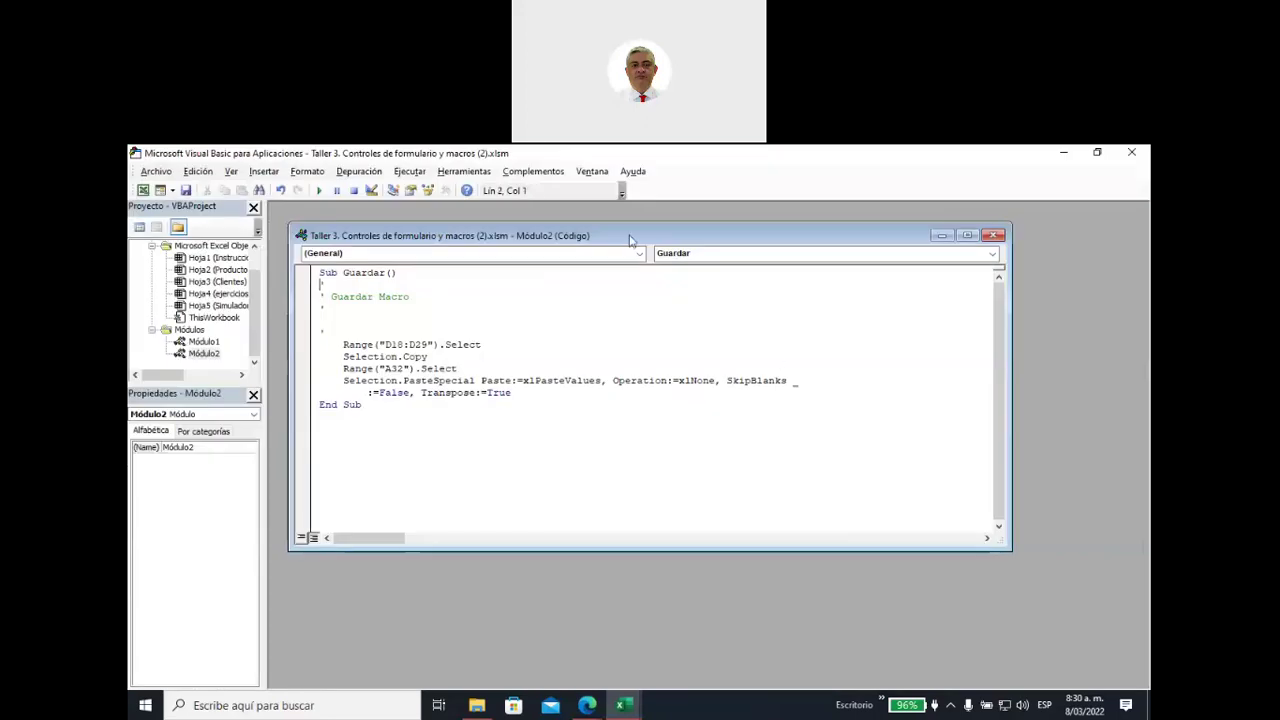
Review the Guardar code: the D18:D29 selection, Selection.Copy, the A32 selection, and the transposed PasteSpecial
{"action": "left_click_drag", "start_coordinate": [623, 240], "coordinate": [766, 223]}
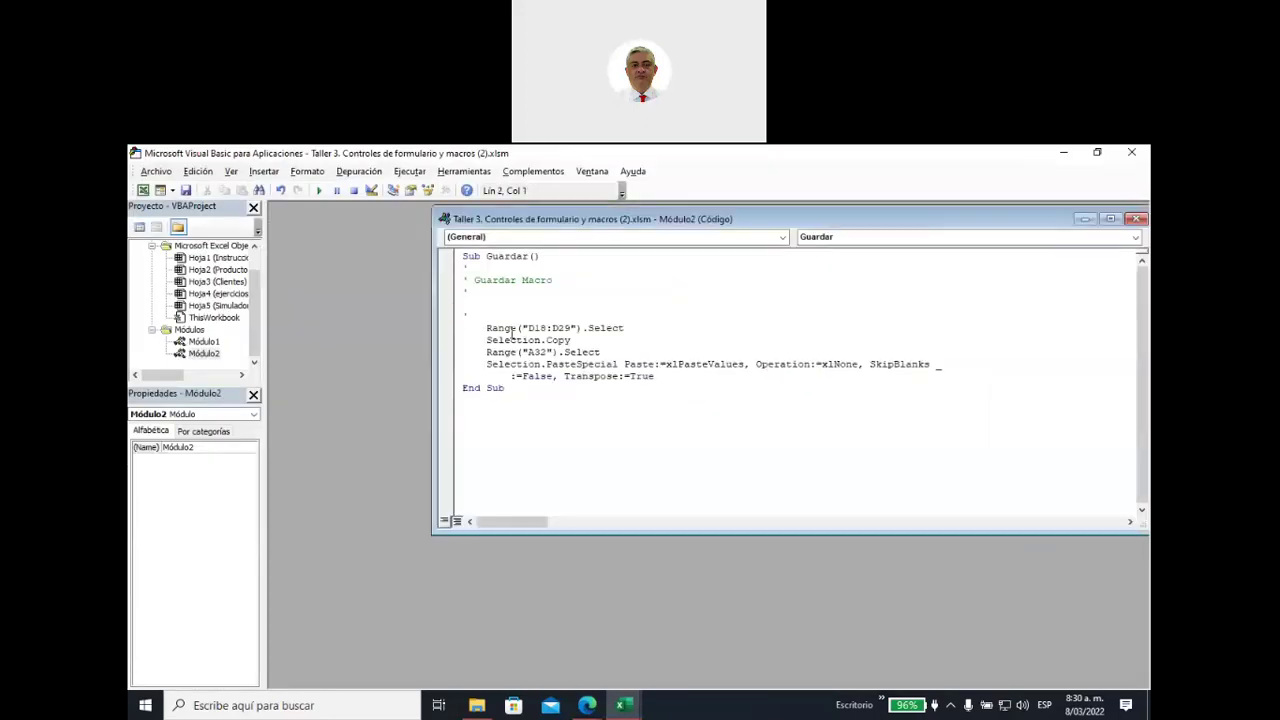
{"action": "left_click_drag", "start_coordinate": [486, 328], "coordinate": [626, 330]}
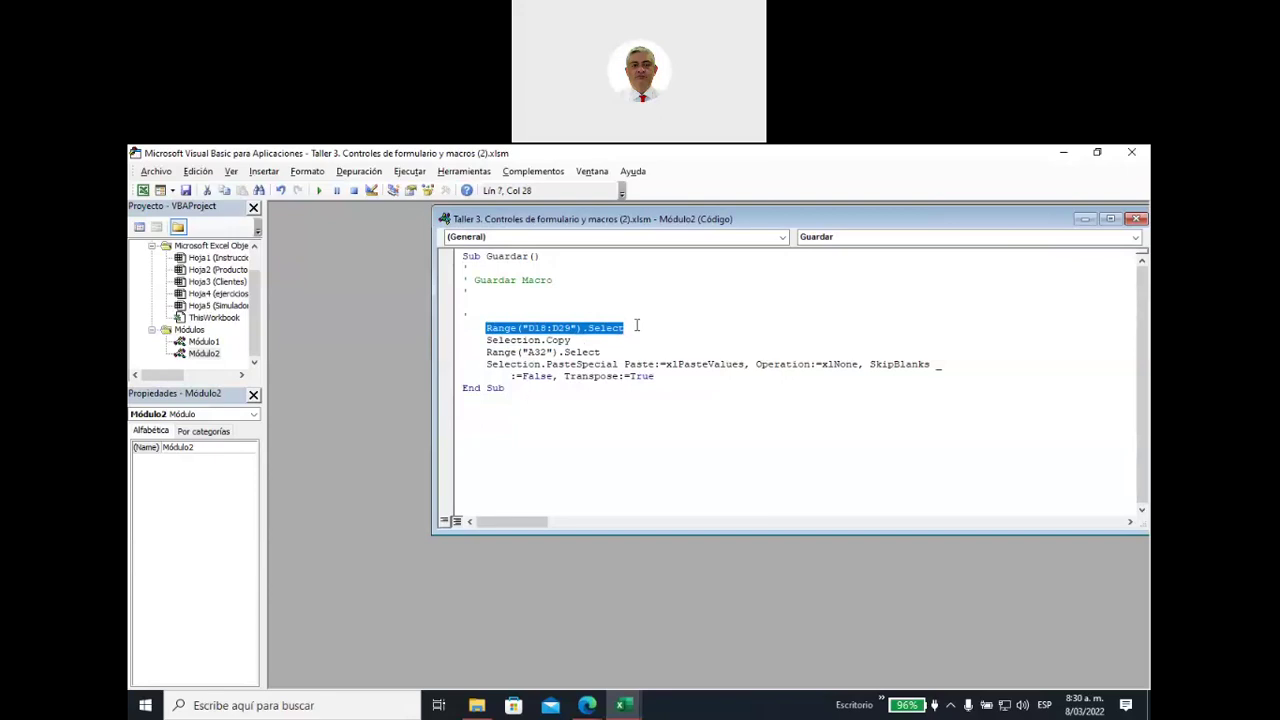
{"action": "left_click_drag", "start_coordinate": [487, 340], "coordinate": [586, 340]}
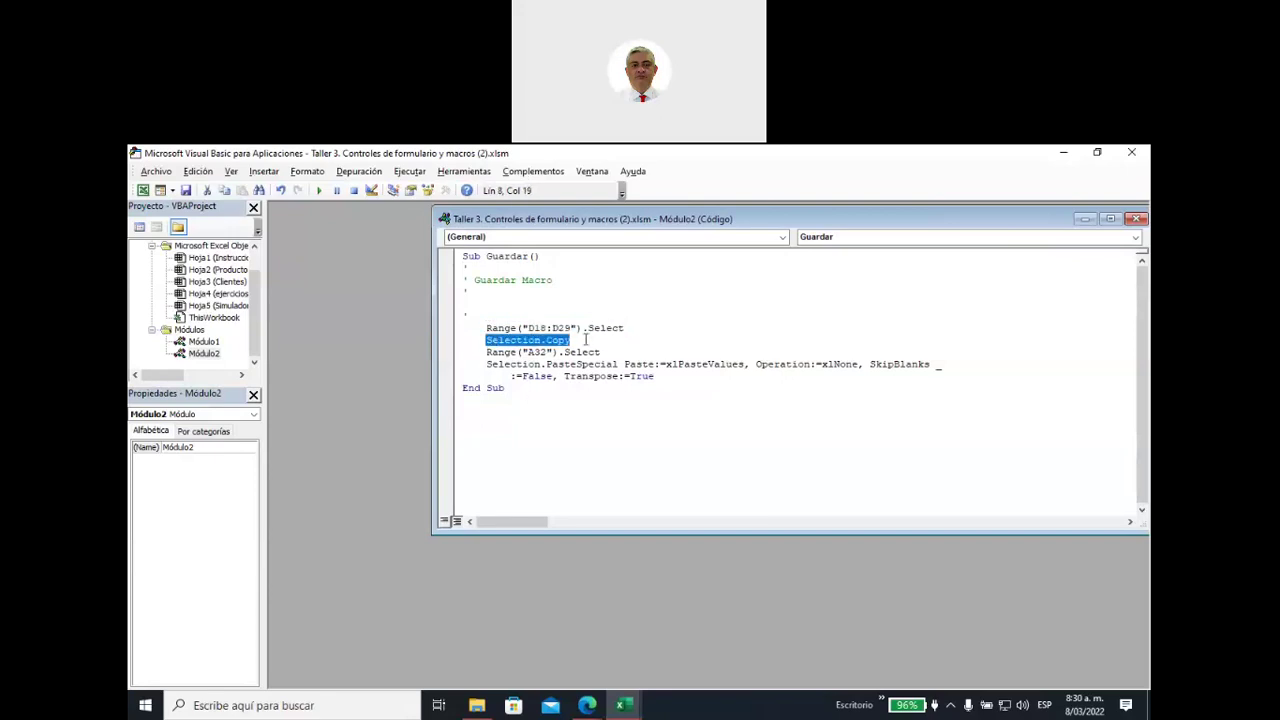
{"action": "left_click_drag", "start_coordinate": [487, 352], "coordinate": [600, 352]}
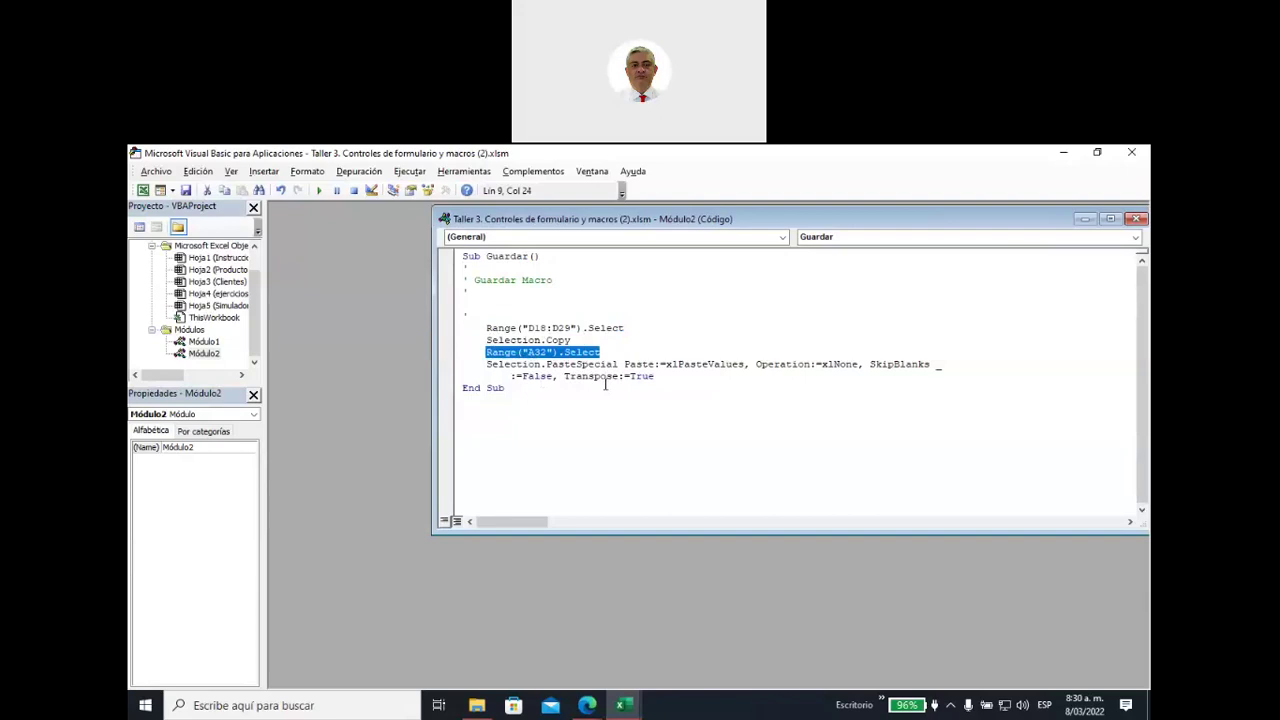
{"action": "left_click_drag", "start_coordinate": [486, 364], "coordinate": [671, 377]}
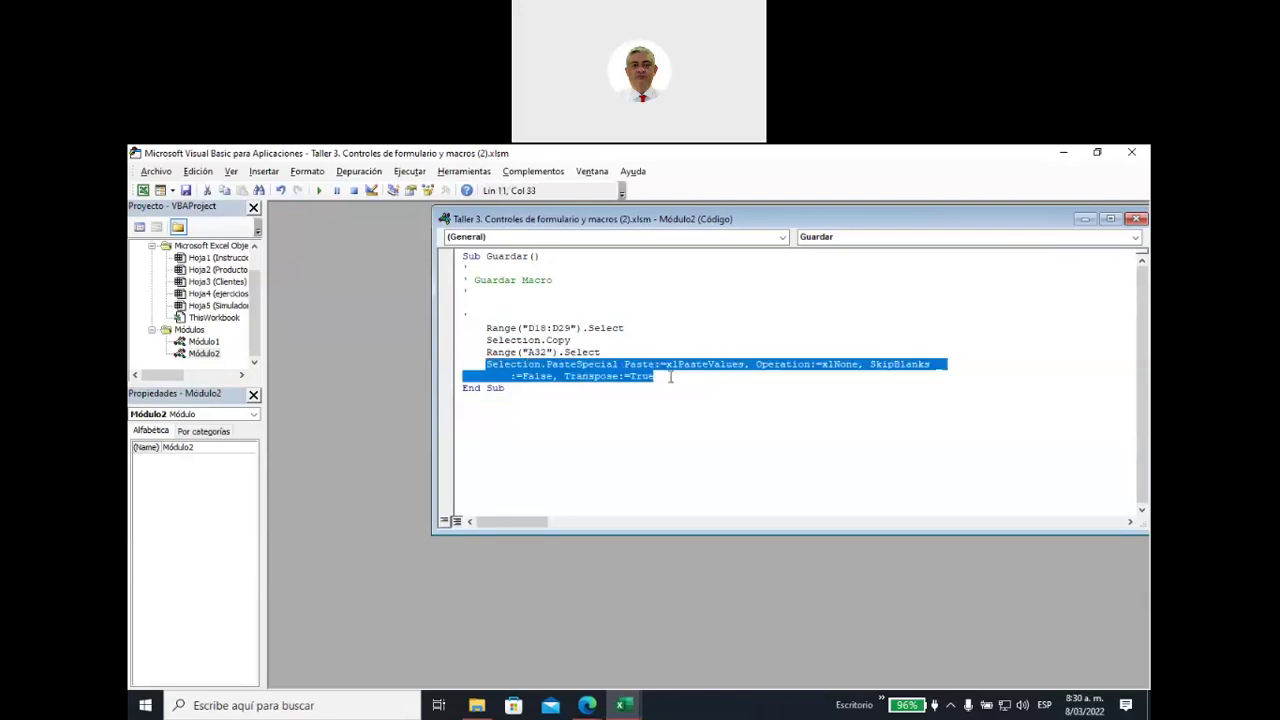
{"action": "left_click", "coordinate": [592, 428]}
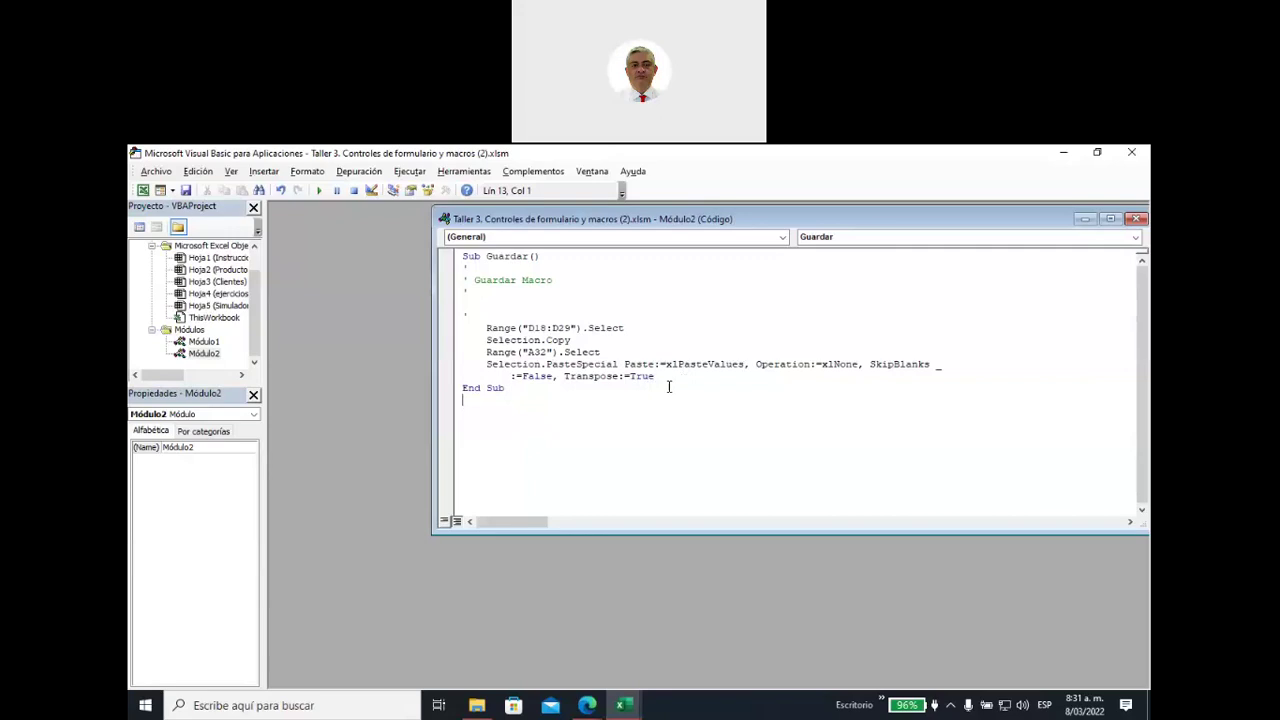
Insert blank lines after the Transpose:=True statement, just above End Sub
{"action": "left_click", "coordinate": [657, 378]}
{"action": "key", "text": "Return"}
{"action": "key", "text": "Return"}
{"action": "left_click_drag", "start_coordinate": [780, 216], "coordinate": [697, 258]}
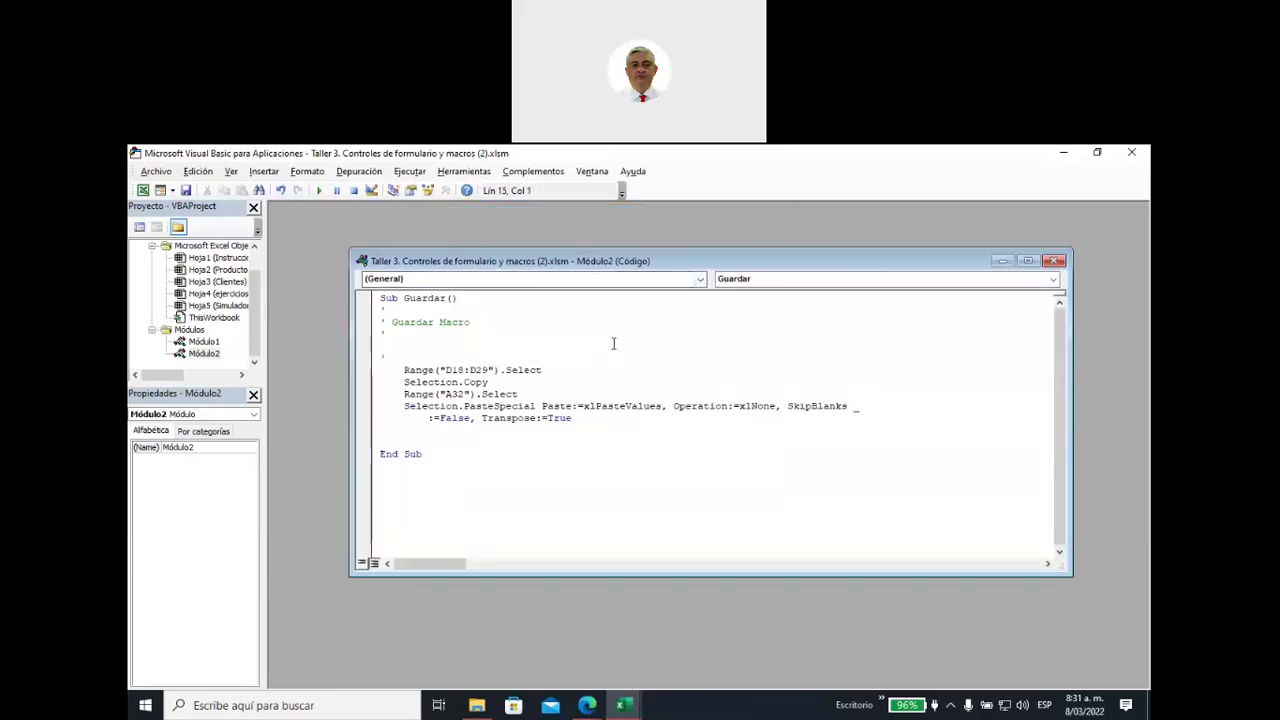
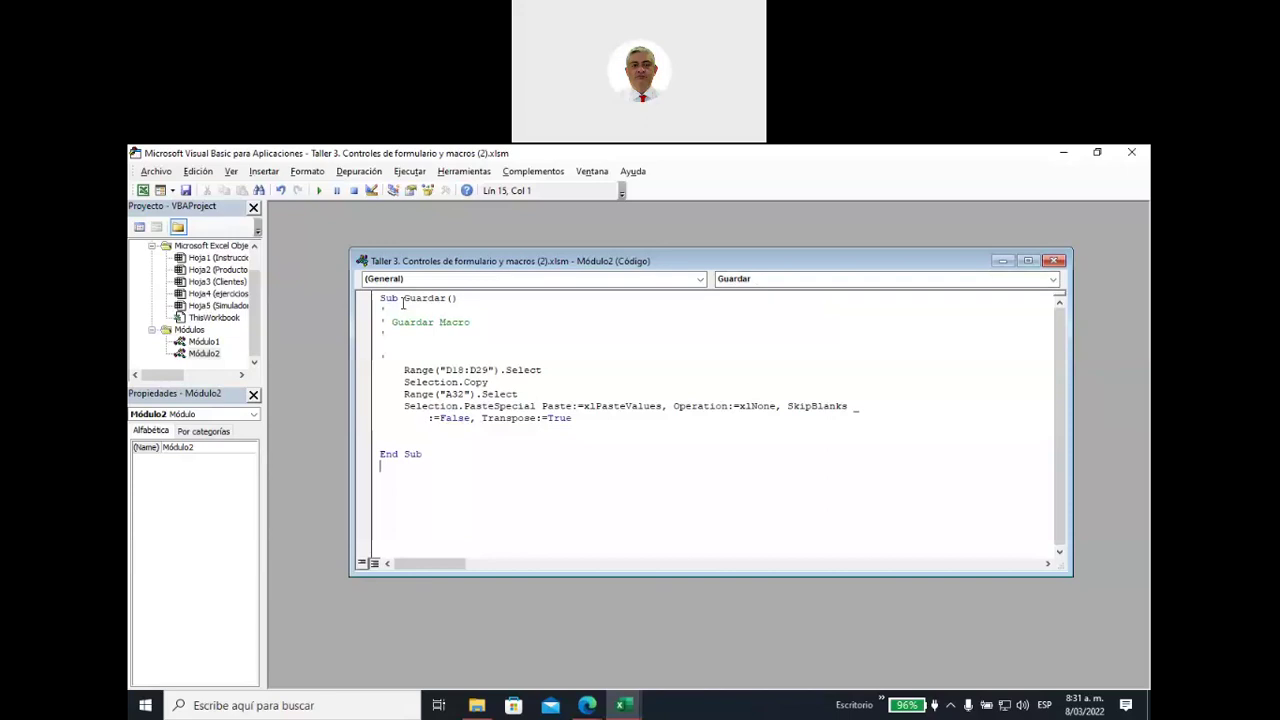
Highlight the Sub Guardar() header and the End Sub line of the macro
{"action": "left_click_drag", "start_coordinate": [404, 298], "coordinate": [449, 299]}
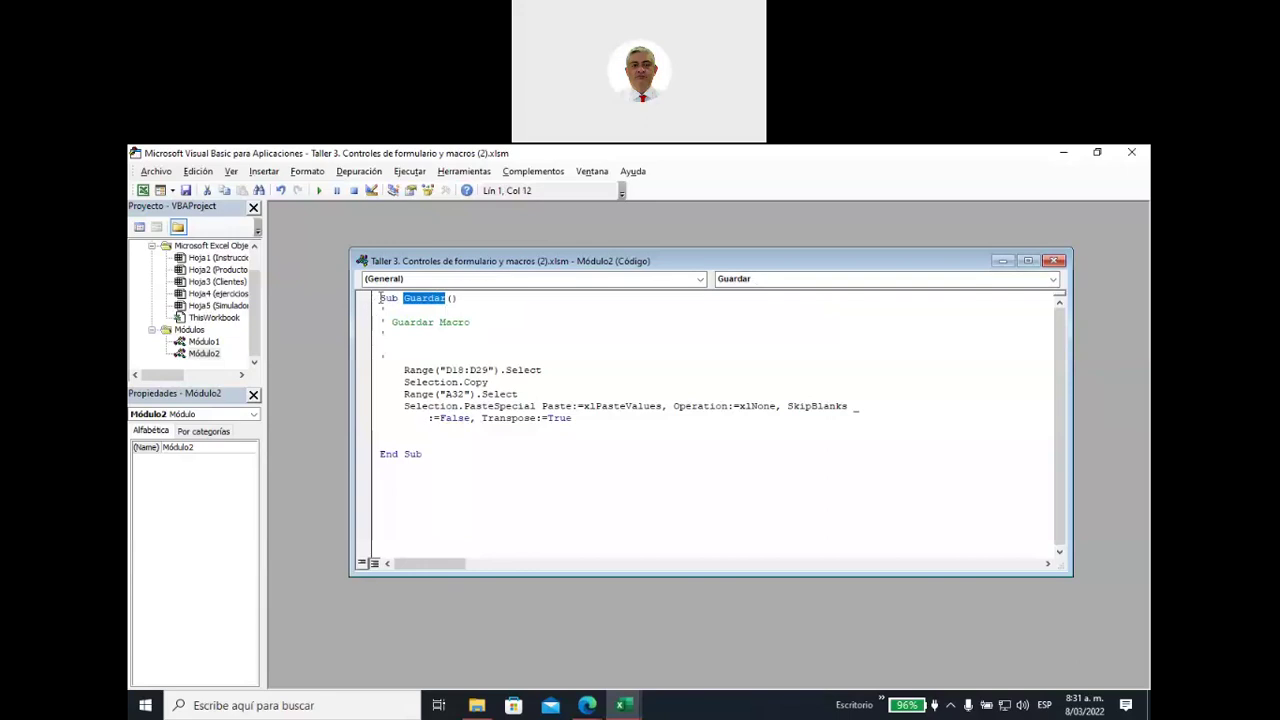
{"action": "left_click_drag", "start_coordinate": [380, 298], "coordinate": [398, 299]}
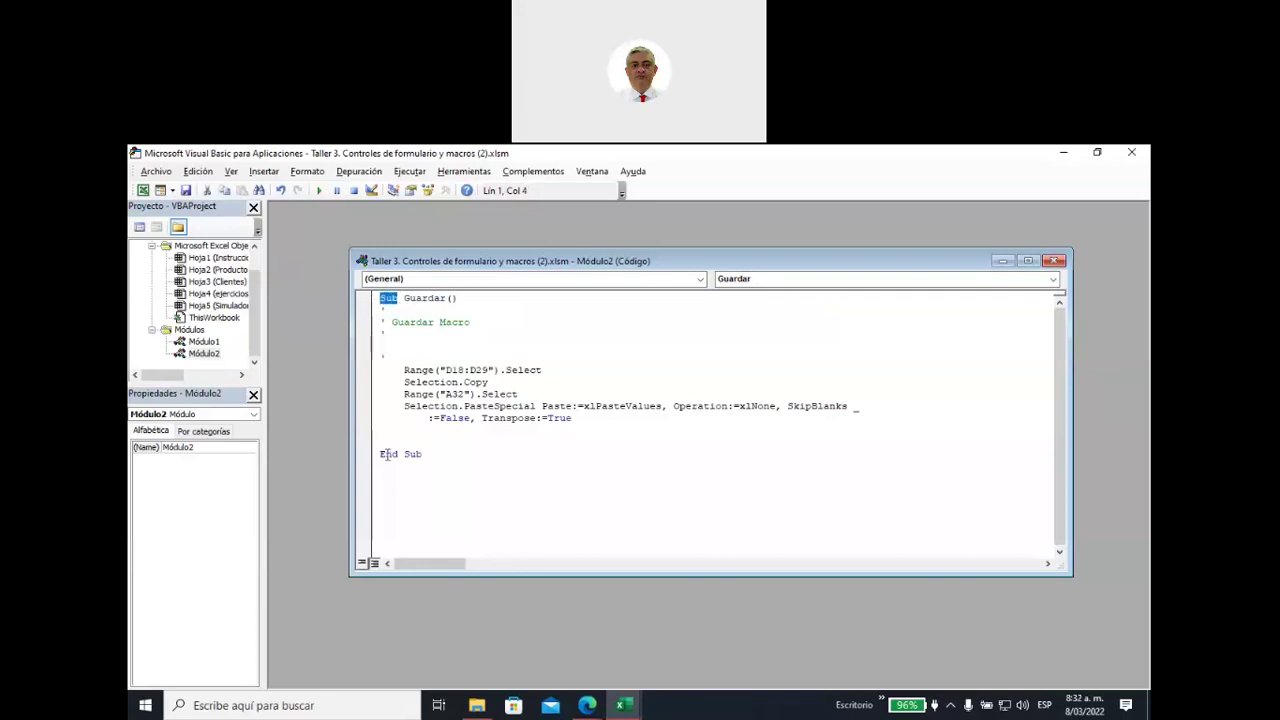
{"action": "left_click_drag", "start_coordinate": [380, 454], "coordinate": [422, 454]}
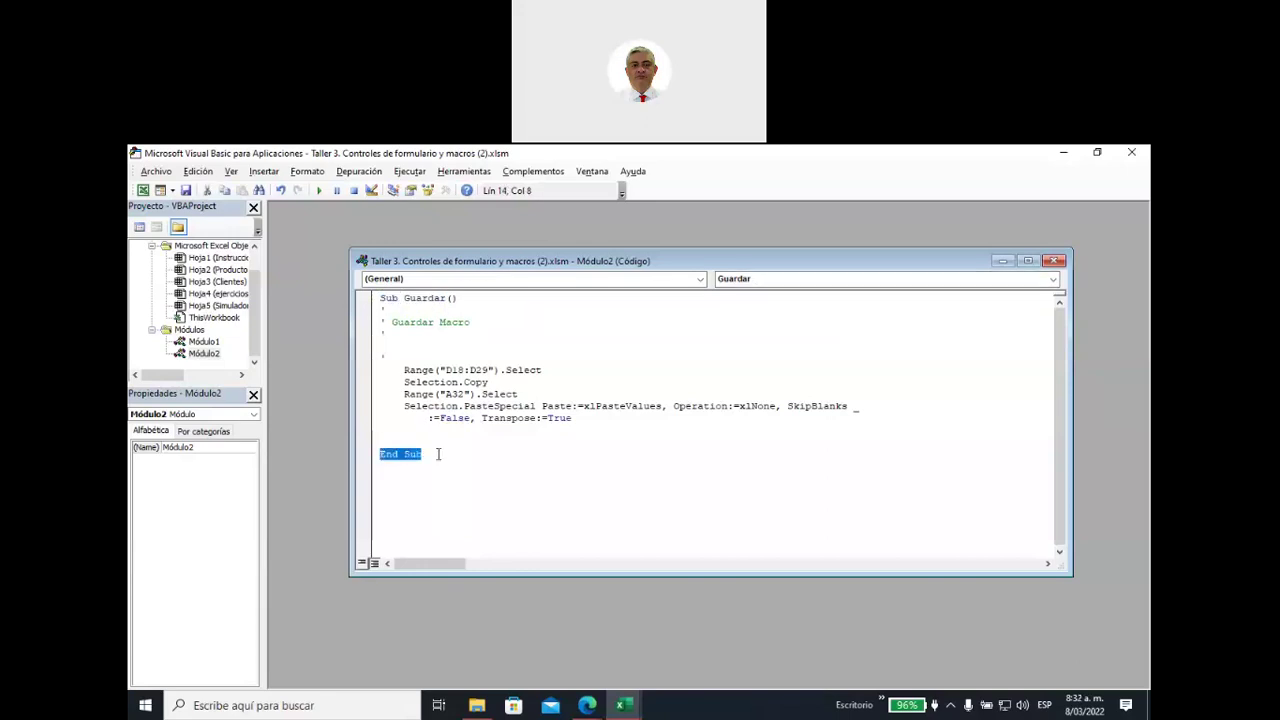
{"action": "left_click_drag", "start_coordinate": [380, 298], "coordinate": [460, 299]}
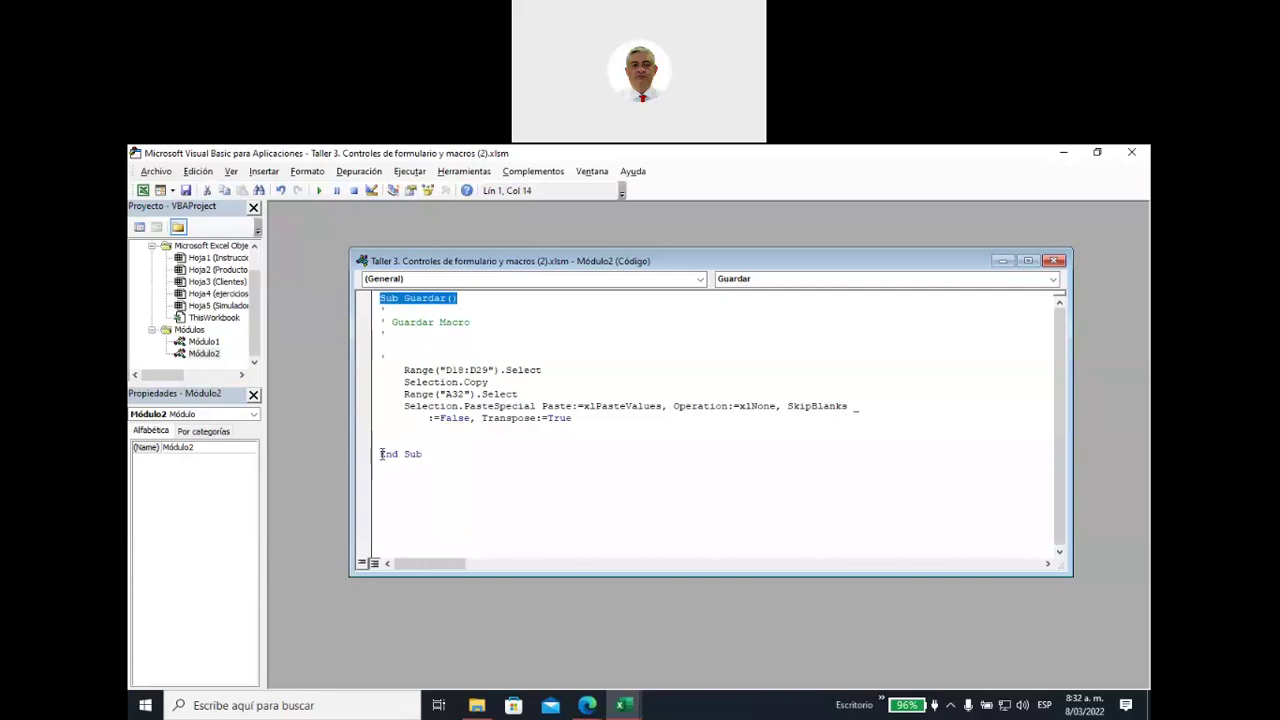
{"action": "left_click_drag", "start_coordinate": [380, 454], "coordinate": [422, 454]}
{"action": "left_click", "coordinate": [483, 432]}
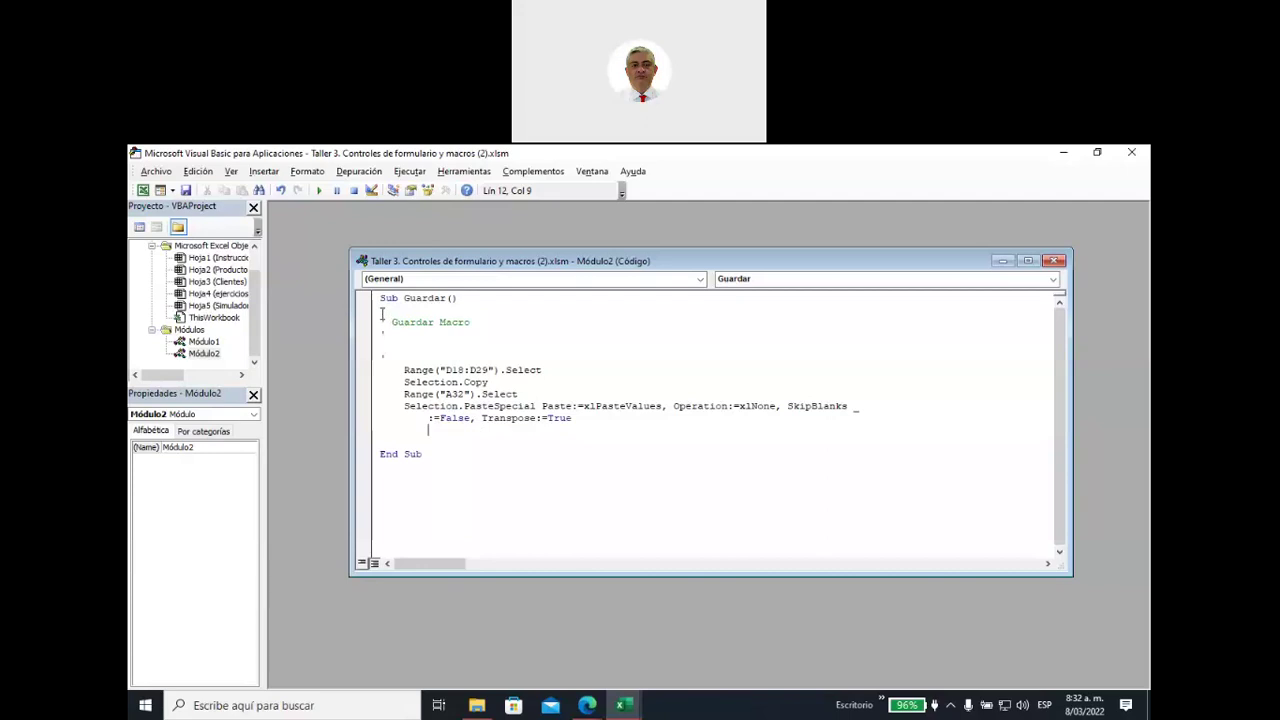
Highlight the 'Guardar Macro' comment and then the macro's body statements
{"action": "left_click_drag", "start_coordinate": [392, 321], "coordinate": [469, 323]}
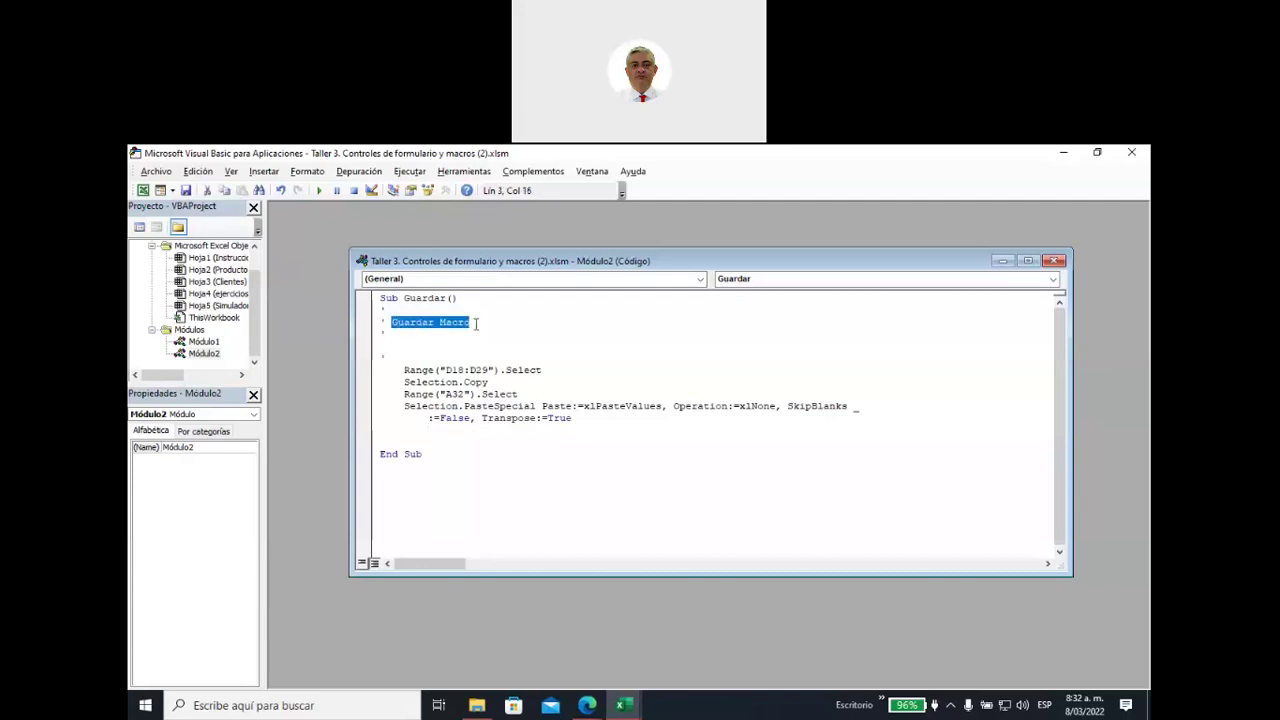
{"action": "left_click", "coordinate": [383, 335]}
{"action": "left_click_drag", "start_coordinate": [392, 322], "coordinate": [469, 322]}
{"action": "left_click", "coordinate": [412, 333]}
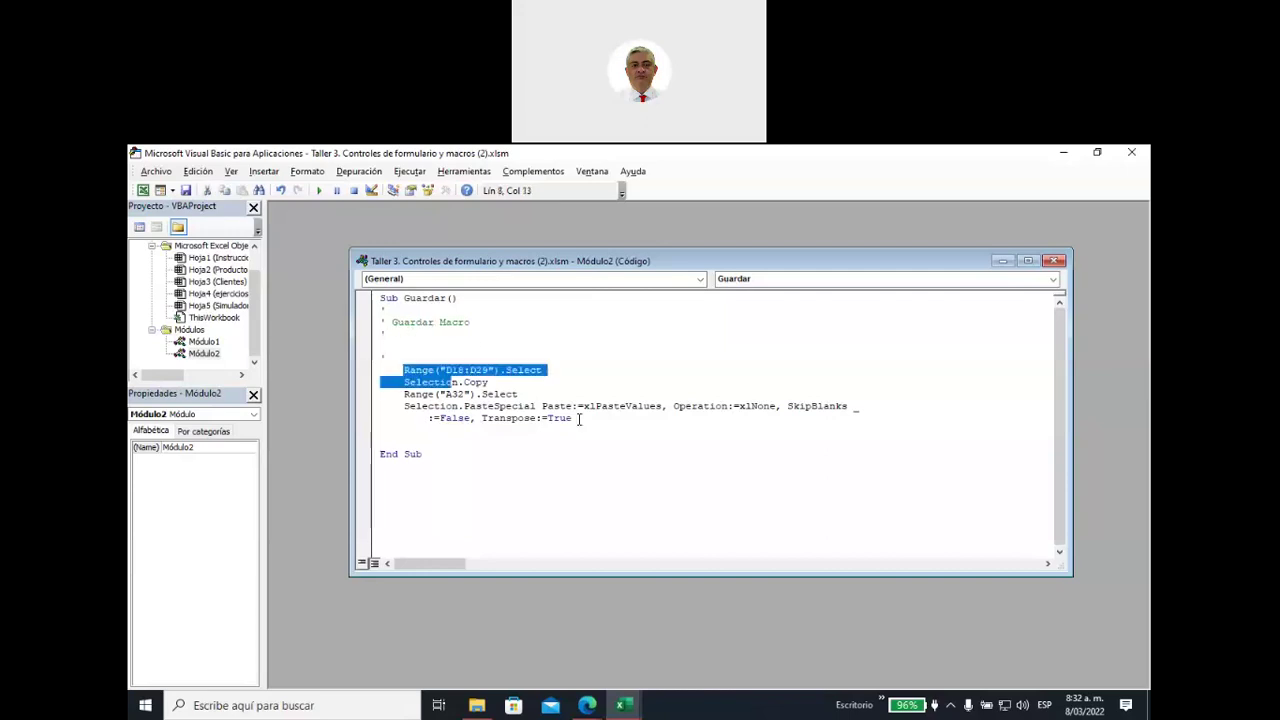
{"action": "left_click_drag", "start_coordinate": [404, 369], "coordinate": [596, 428]}
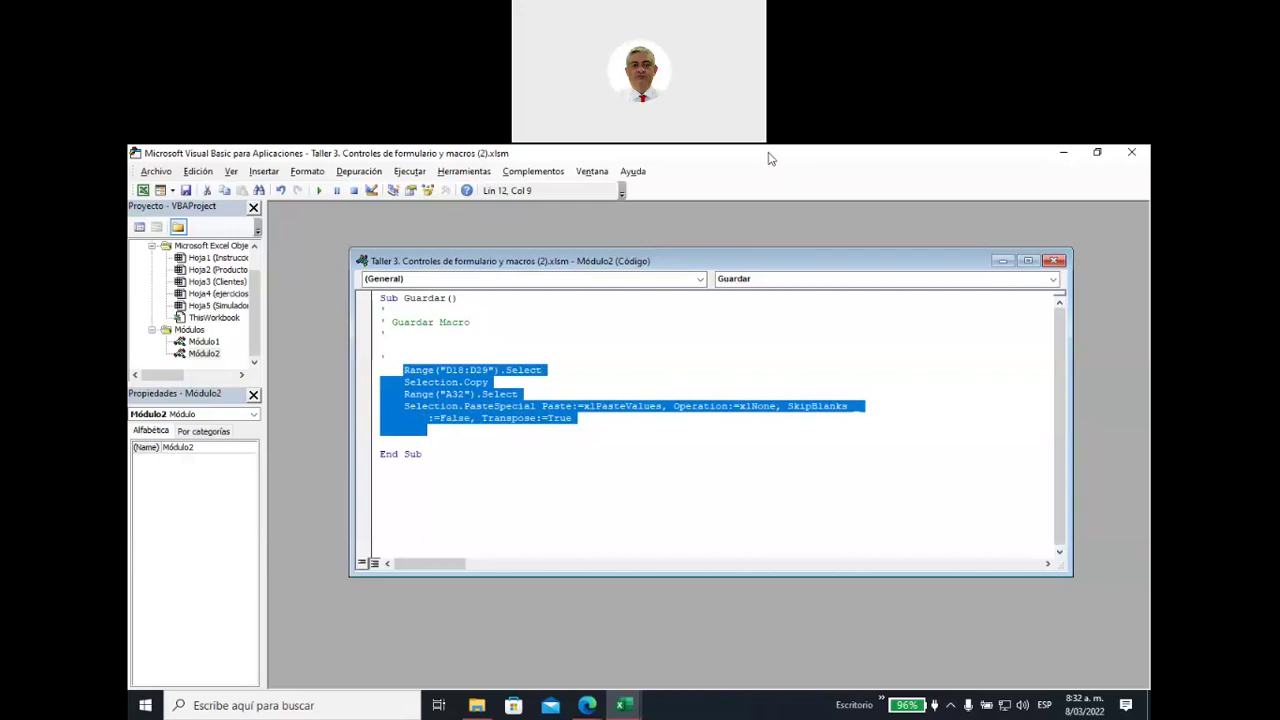
Restore down the VBA editor, narrow it and move it so the Excel sheet shows
{"action": "mouse_move", "coordinate": [770, 158]}
{"action": "left_mouse_down"}
{"action": "mouse_move", "coordinate": [735, 200]}
{"action": "mouse_move", "coordinate": [627, 212]}
{"action": "left_mouse_up"}
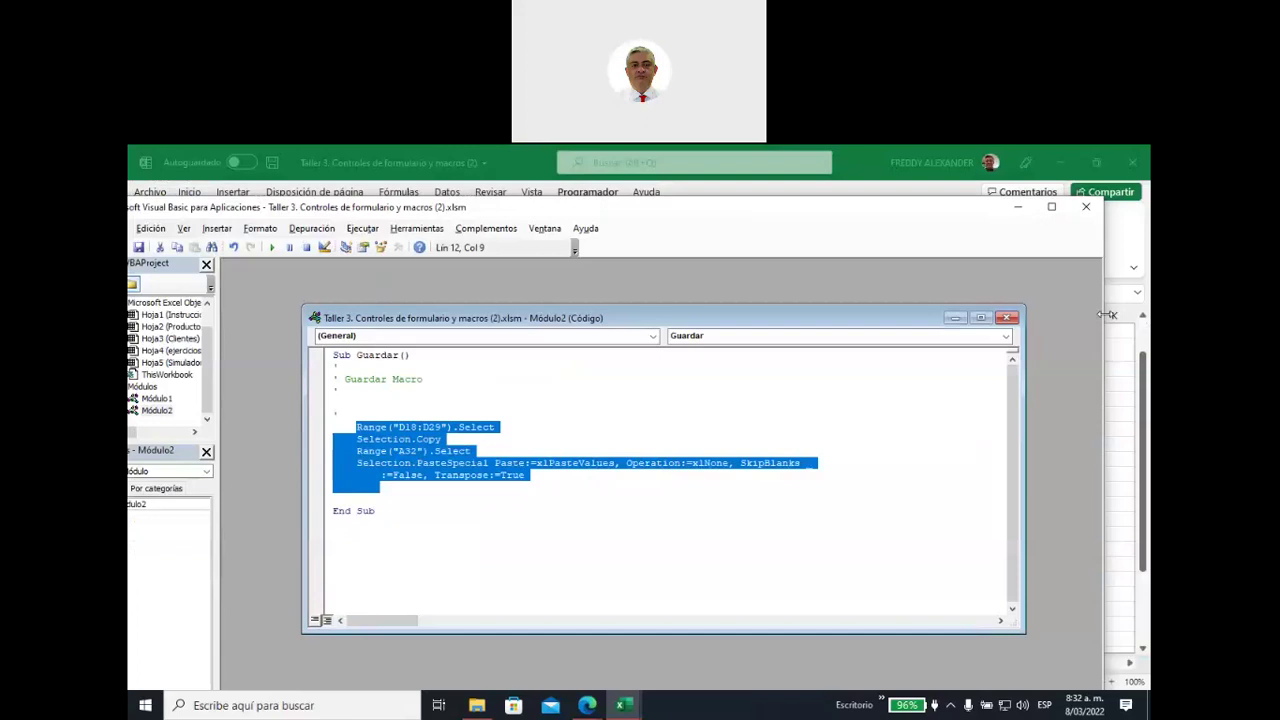
{"action": "left_click_drag", "start_coordinate": [1108, 315], "coordinate": [817, 315]}
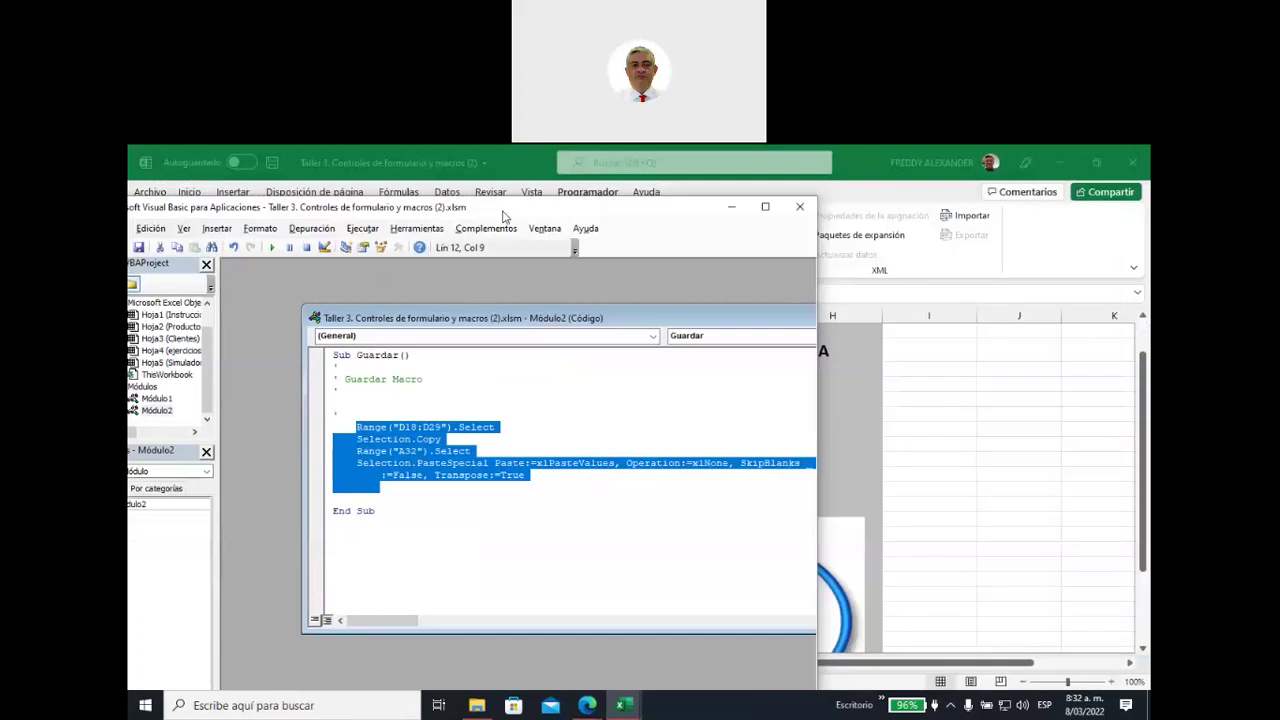
{"action": "left_click_drag", "start_coordinate": [505, 217], "coordinate": [768, 229]}
Bring up the course page in Edge and play the 43 Simulador Pedidos parte 4 video full screen
{"action": "double_click", "coordinate": [674, 333]}
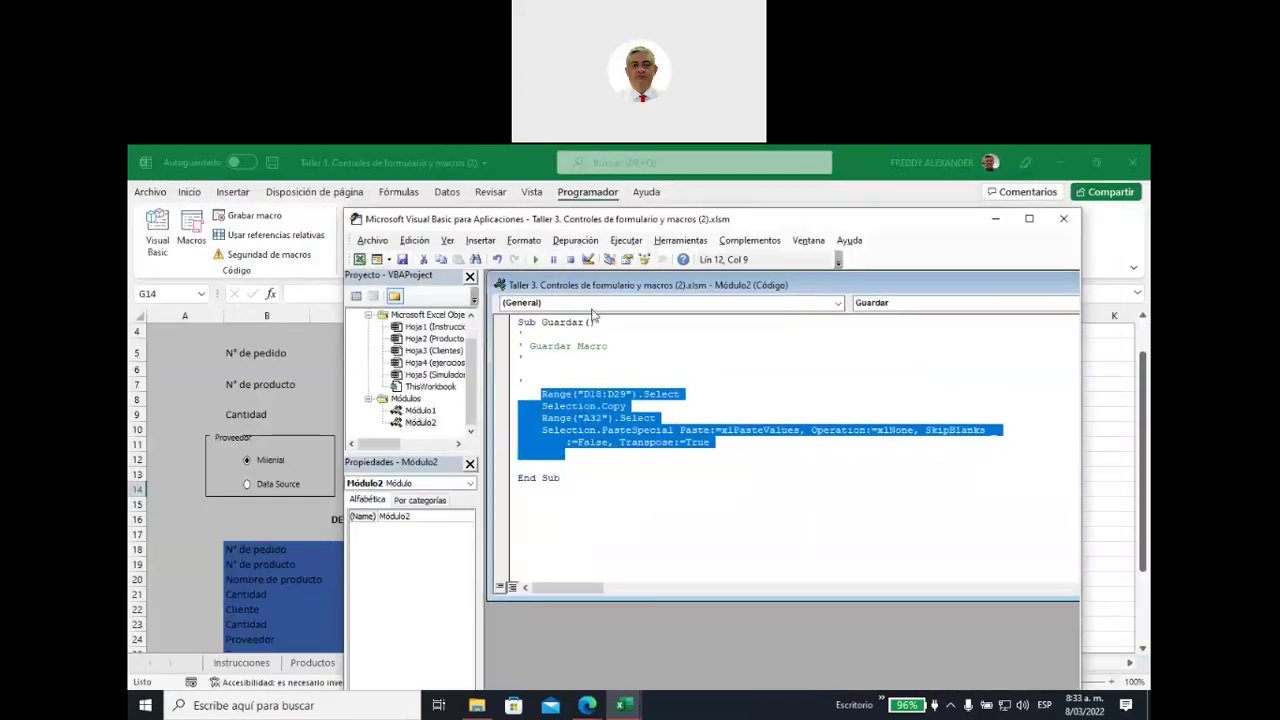
{"action": "left_click", "coordinate": [586, 706]}
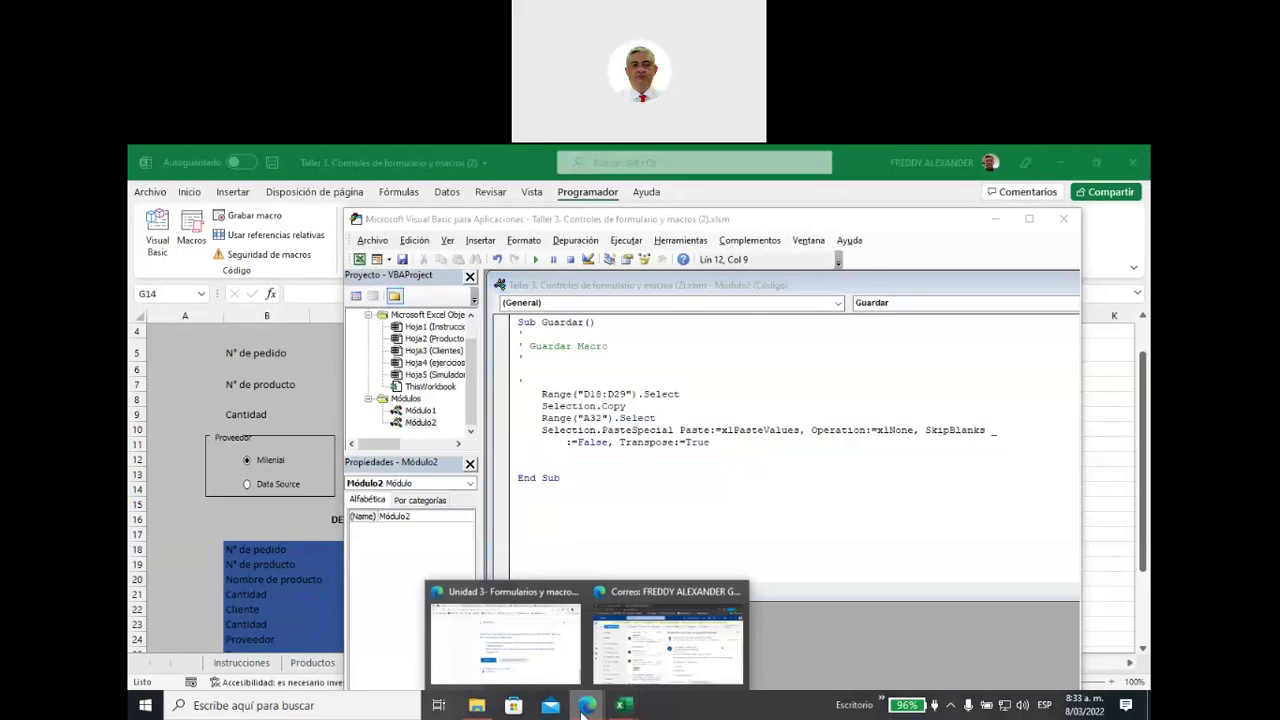
{"action": "left_click", "coordinate": [505, 635]}
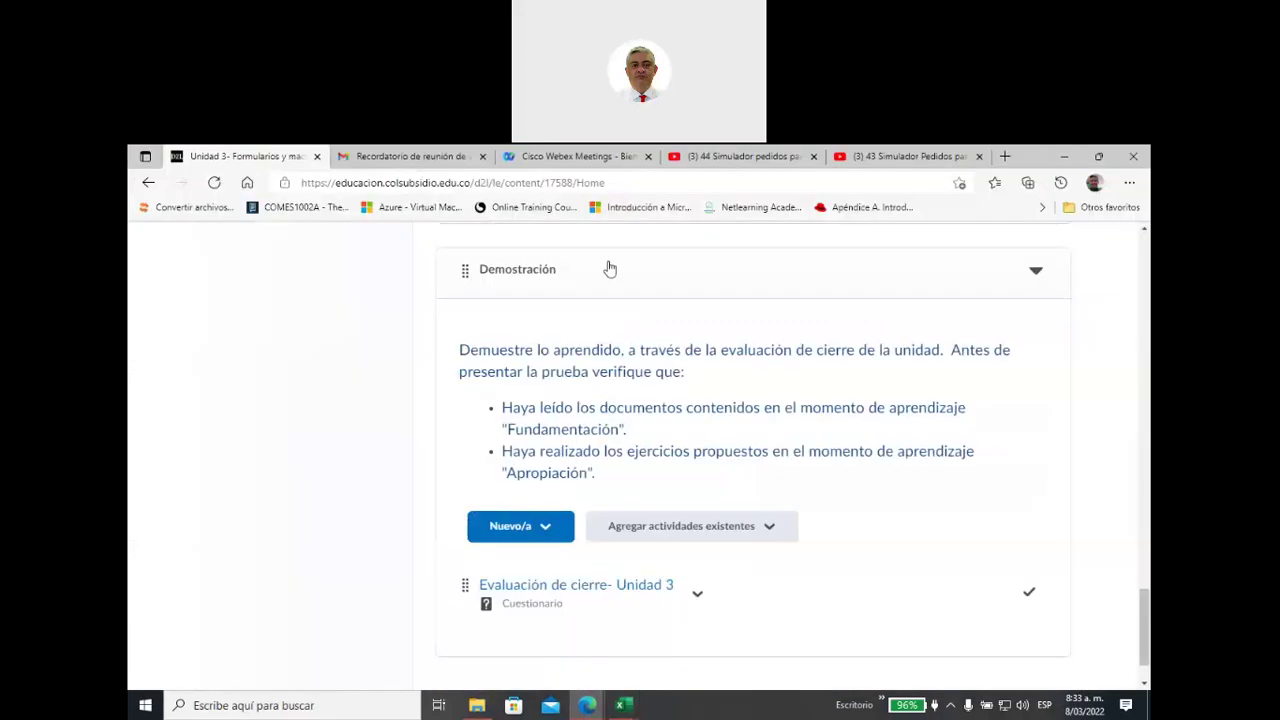
{"action": "left_click", "coordinate": [897, 157]}
{"action": "left_click", "coordinate": [767, 160]}
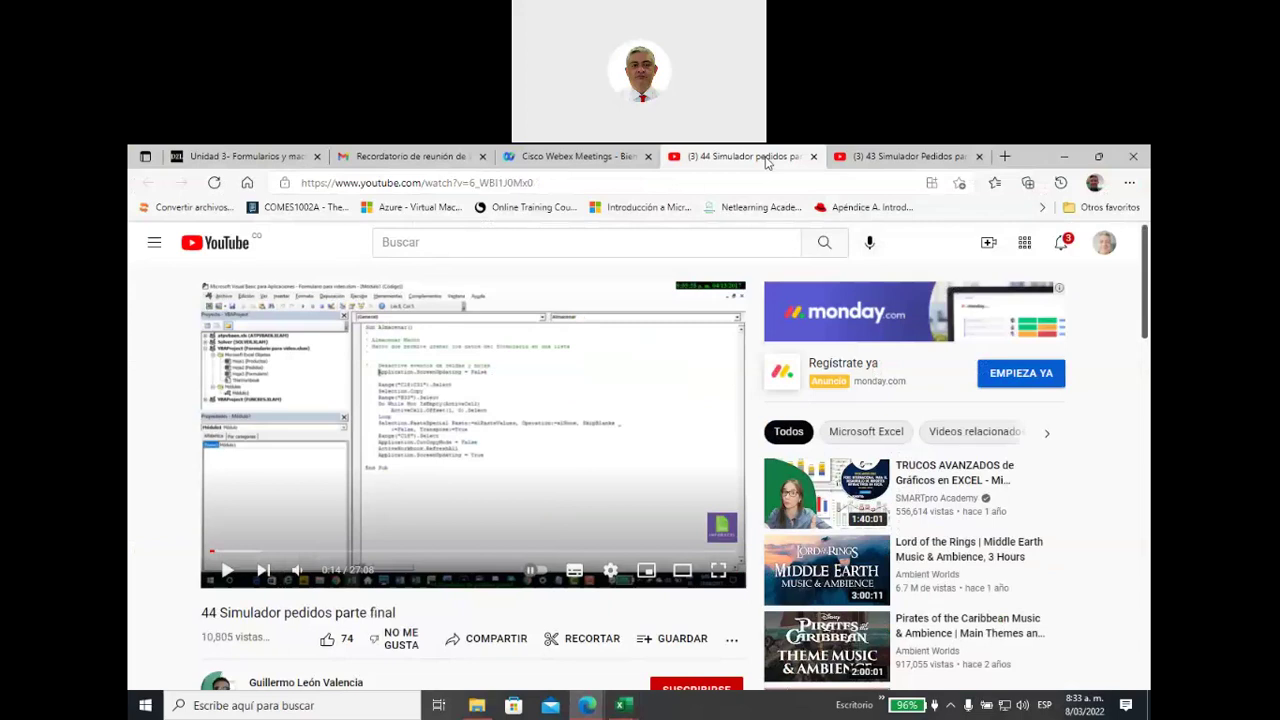
{"action": "left_click", "coordinate": [718, 572]}
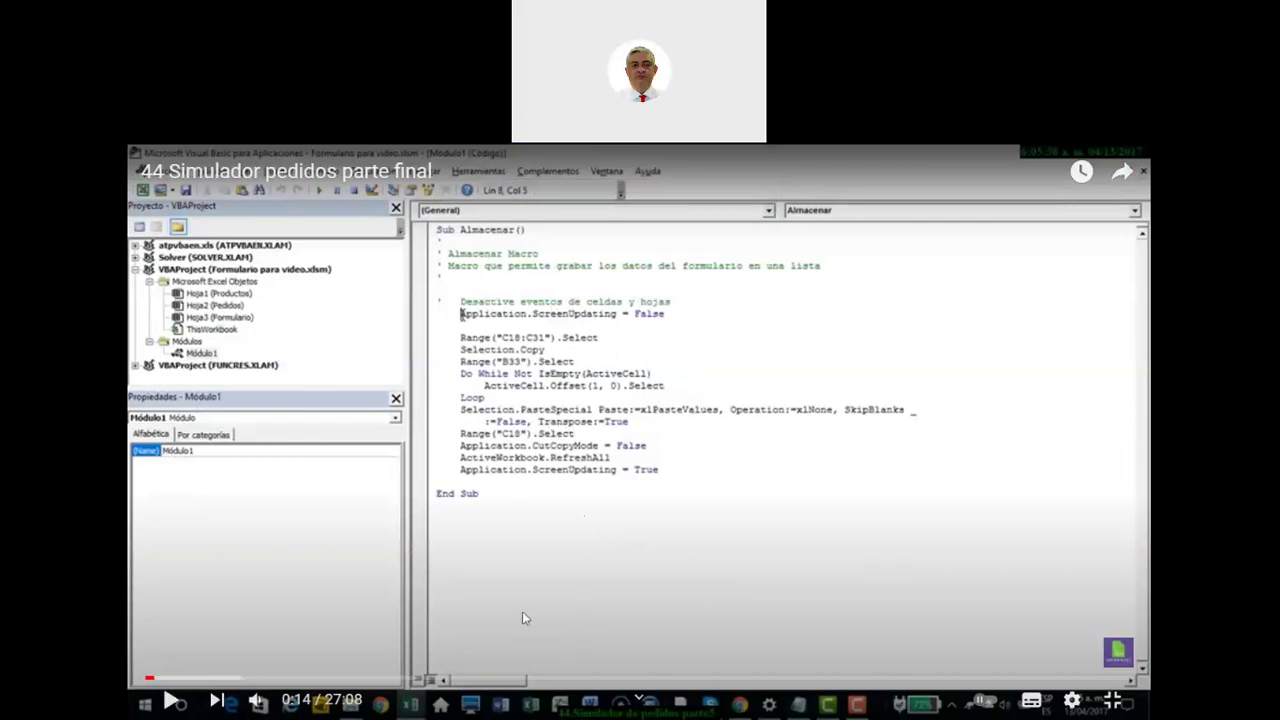
{"action": "left_click", "coordinate": [1108, 701]}
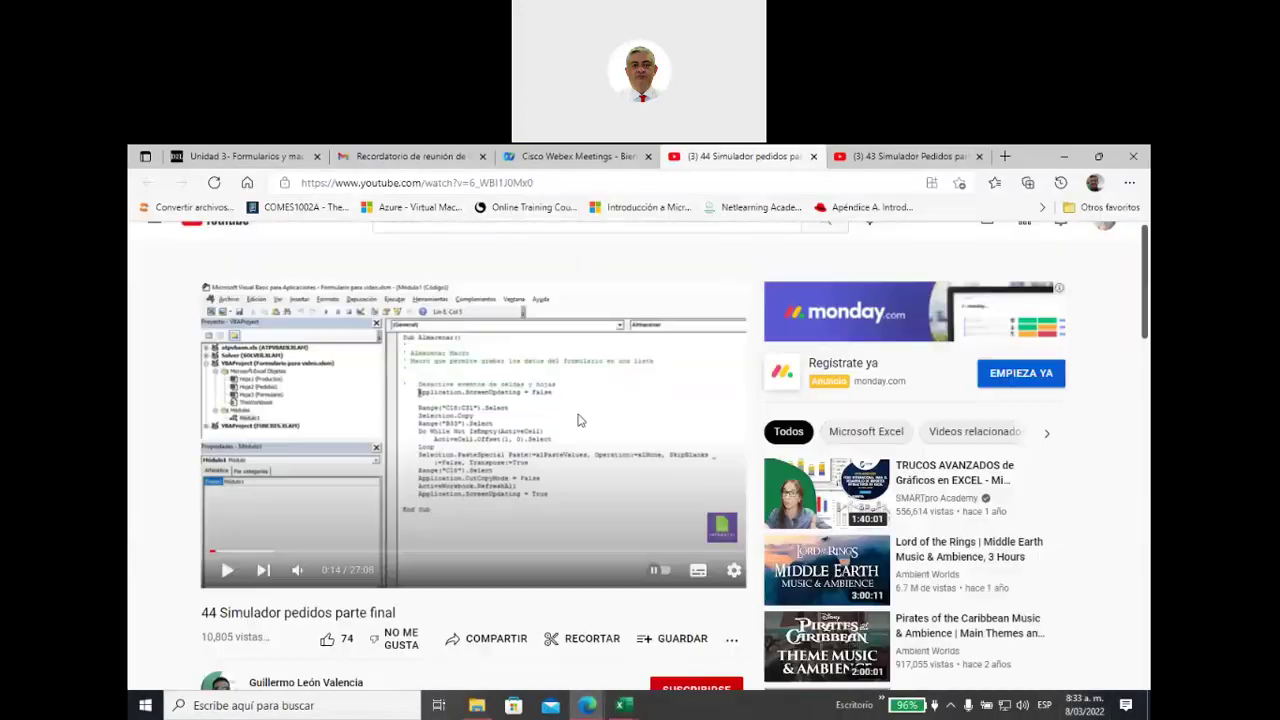
{"action": "left_click", "coordinate": [885, 160]}
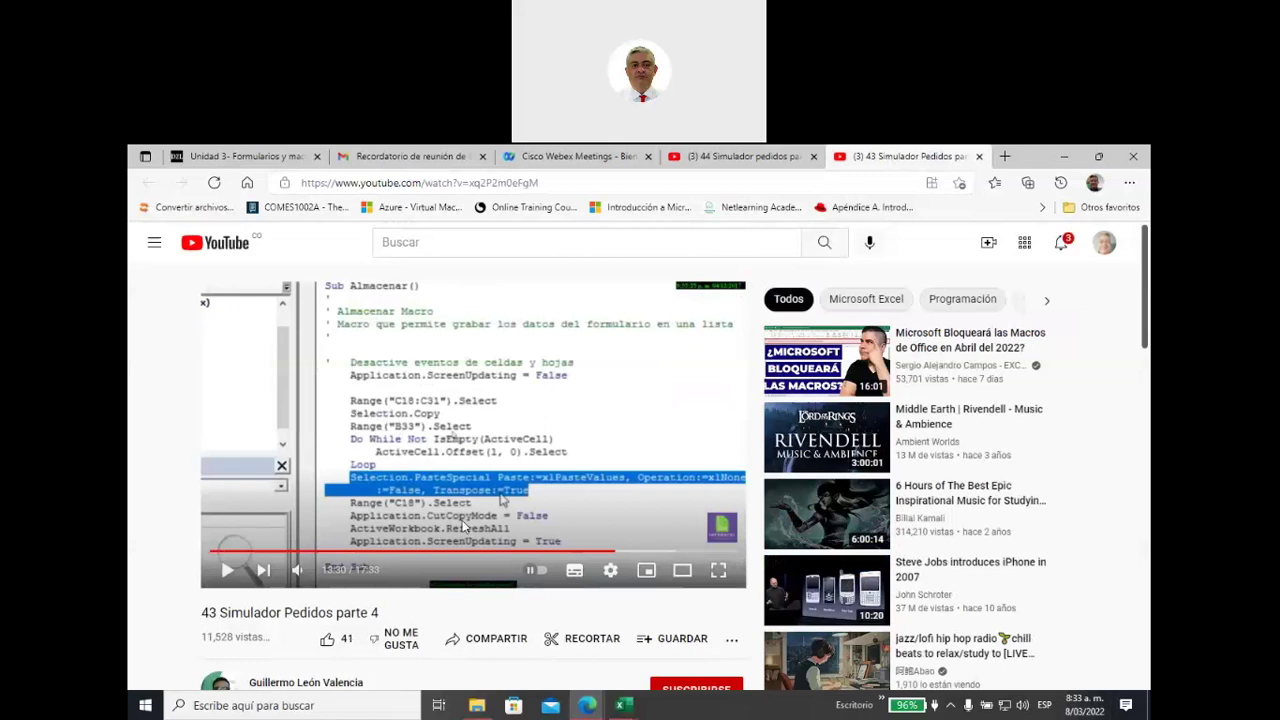
{"action": "left_click", "coordinate": [719, 570]}
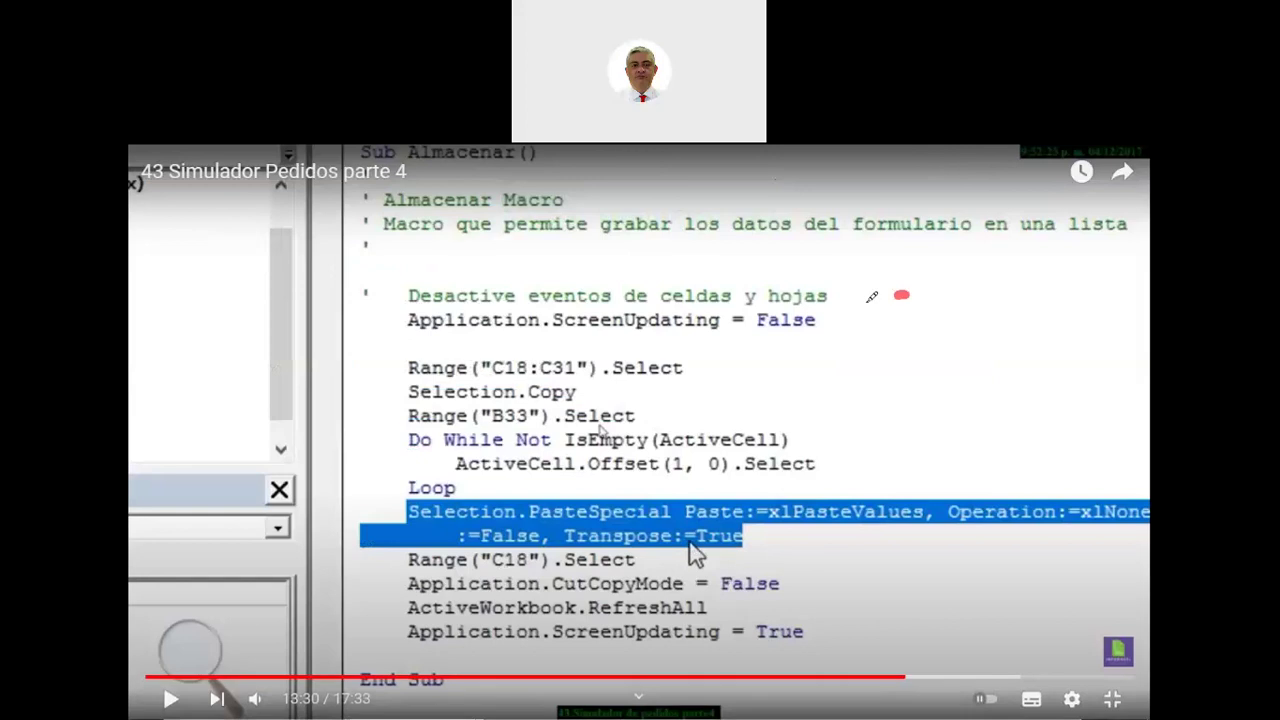
Mark the Application.ScreenUpdating = False line with red arrows and an underline, then return to VBA
{"action": "left_click_drag", "start_coordinate": [859, 278], "coordinate": [850, 338]}
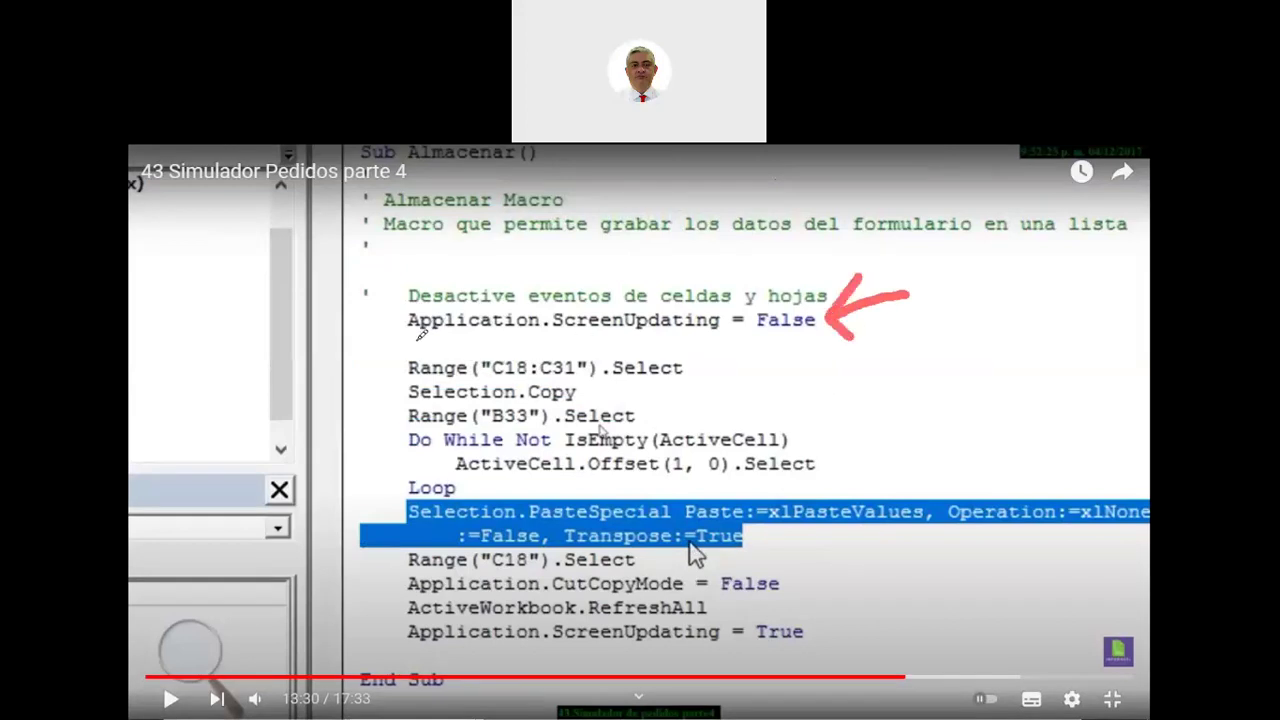
{"action": "left_click_drag", "start_coordinate": [408, 338], "coordinate": [447, 338]}
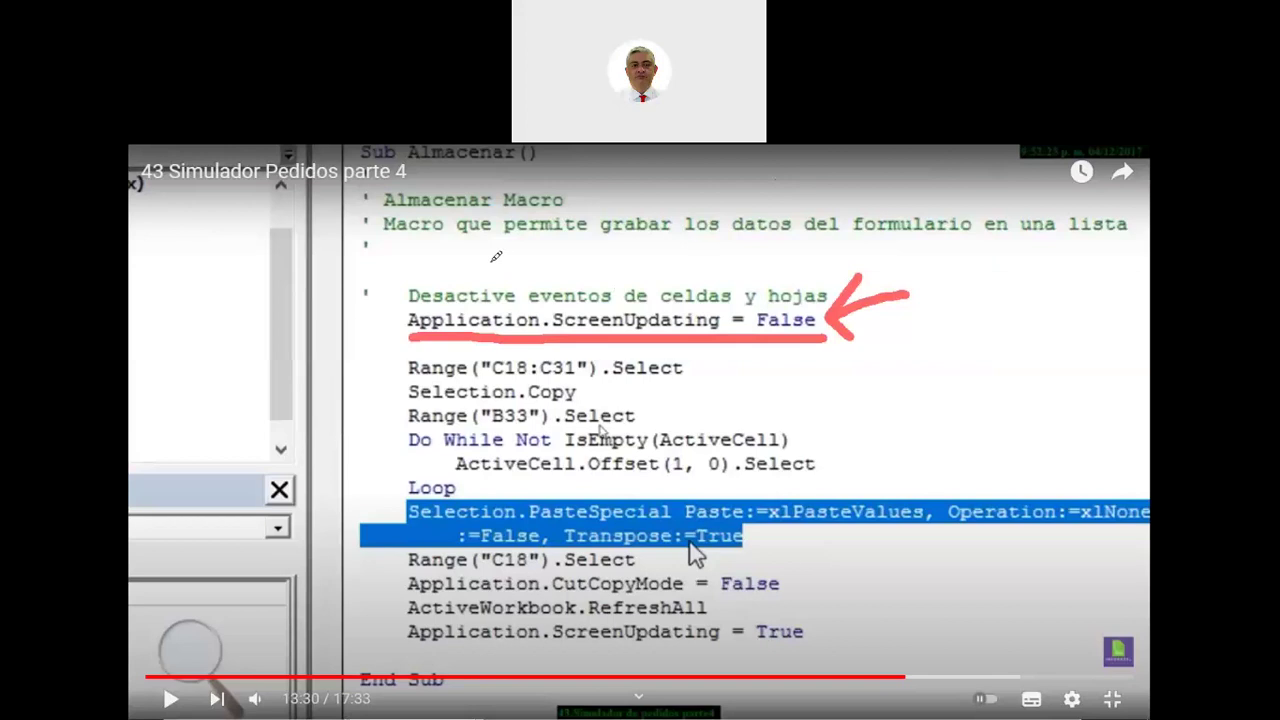
{"action": "left_click", "coordinate": [449, 277]}
{"action": "mouse_move", "coordinate": [449, 278]}
{"action": "left_mouse_down"}
{"action": "mouse_move", "coordinate": [447, 302]}
{"action": "mouse_move", "coordinate": [462, 291]}
{"action": "left_mouse_up"}
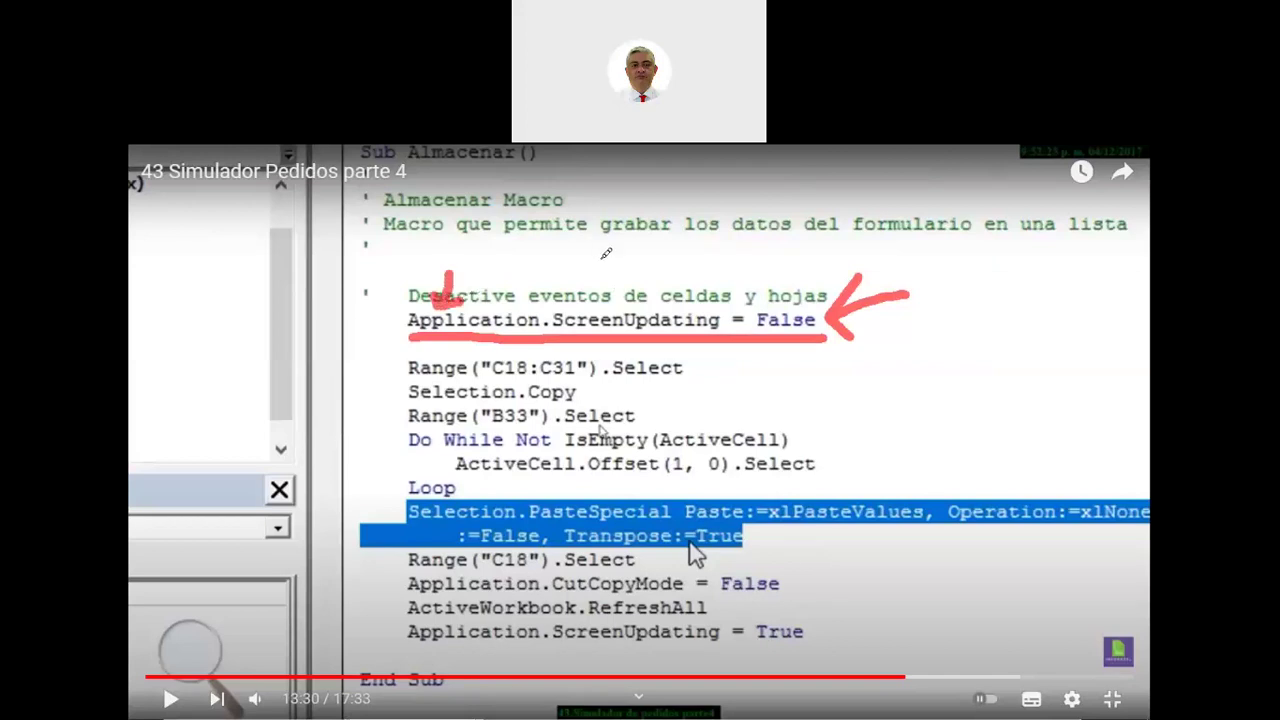
{"action": "left_click", "coordinate": [330, 321]}
{"action": "mouse_move", "coordinate": [330, 321]}
{"action": "left_mouse_down"}
{"action": "mouse_move", "coordinate": [400, 320]}
{"action": "mouse_move", "coordinate": [386, 334]}
{"action": "left_mouse_up"}
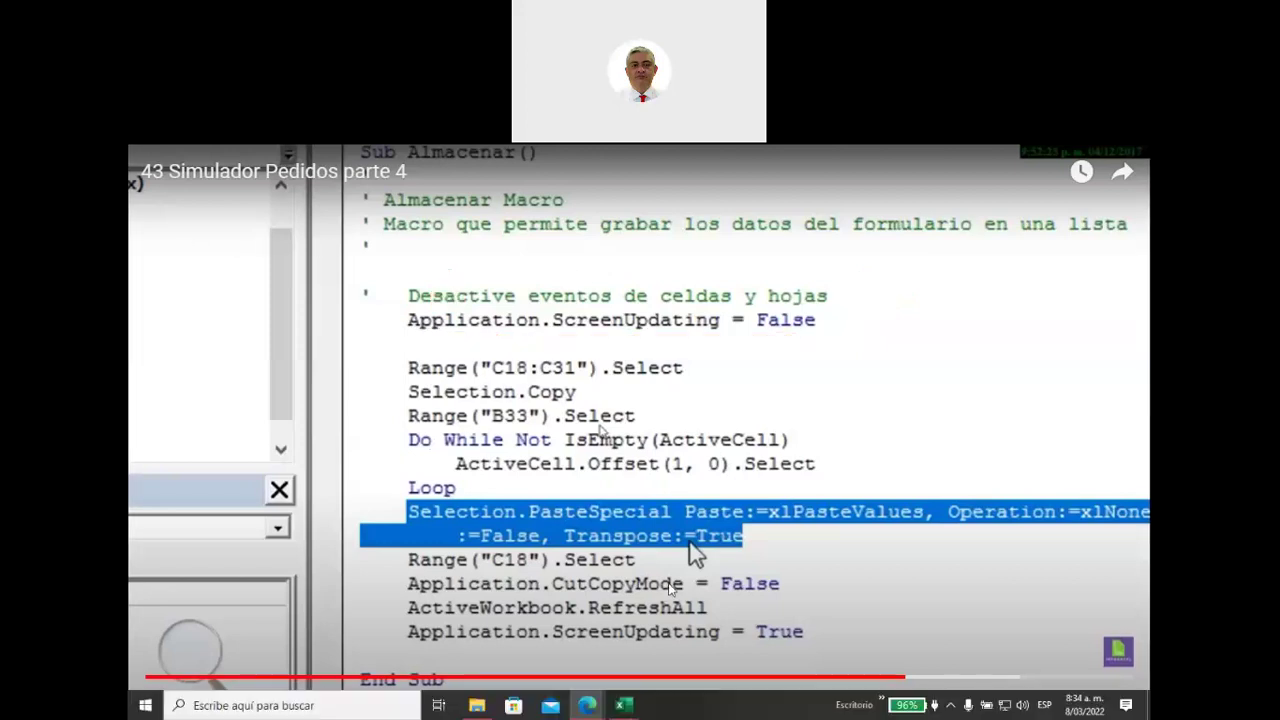
{"action": "key", "text": "alt+Tab"}
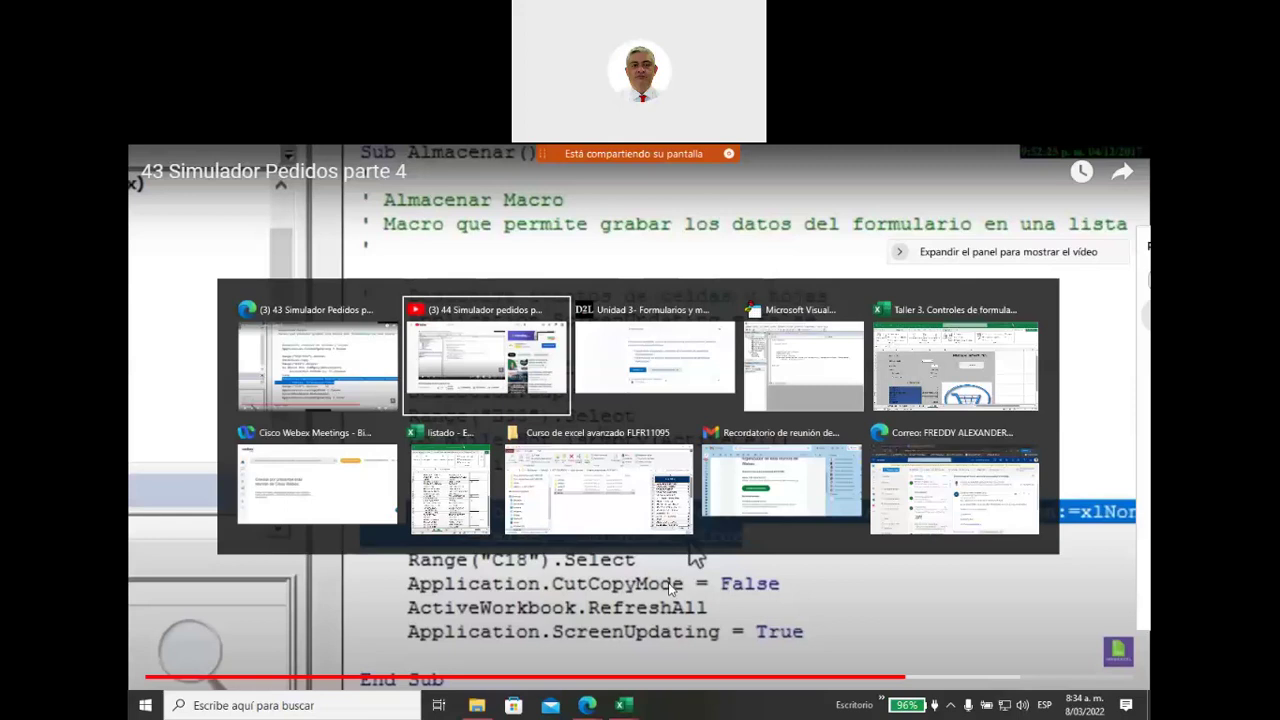
{"action": "key", "text": "Tab"}
{"action": "key", "text": "Tab"}
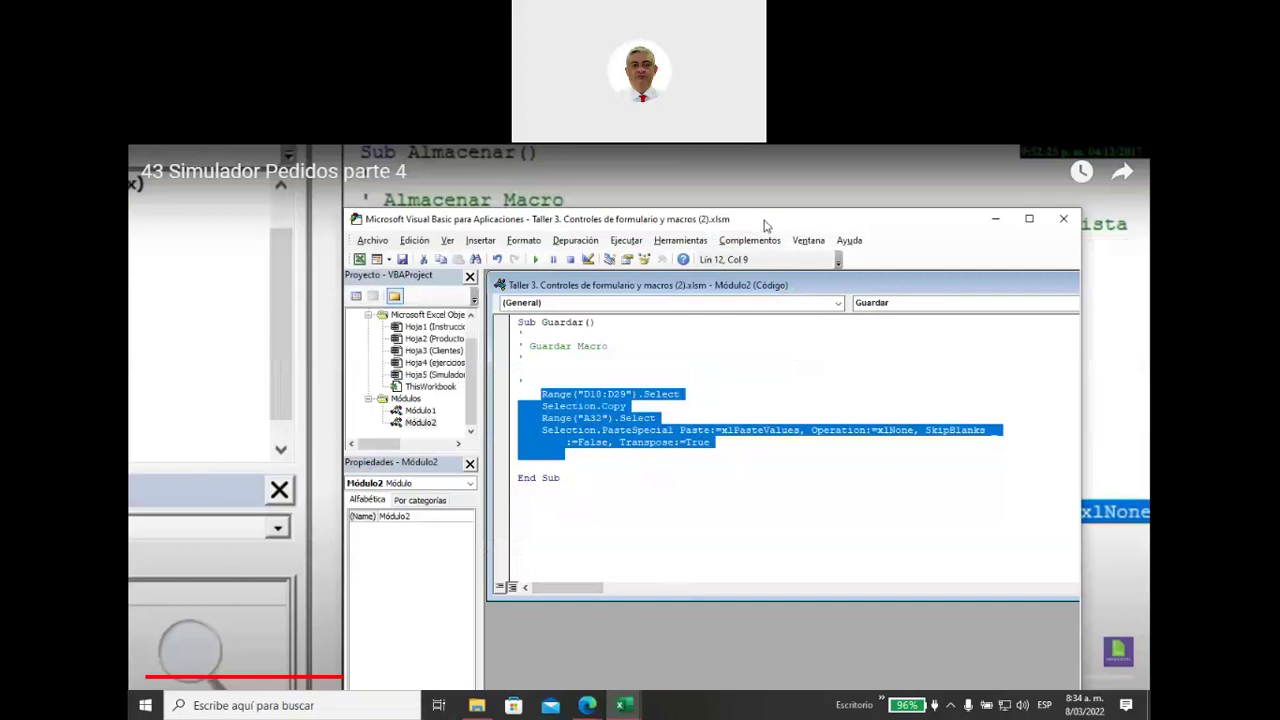
Insert Application.ScreenUpdating = False above the Range line in Guardar, leaving a new line below
{"action": "left_click_drag", "start_coordinate": [766, 226], "coordinate": [748, 357]}
{"action": "left_click", "coordinate": [528, 511]}
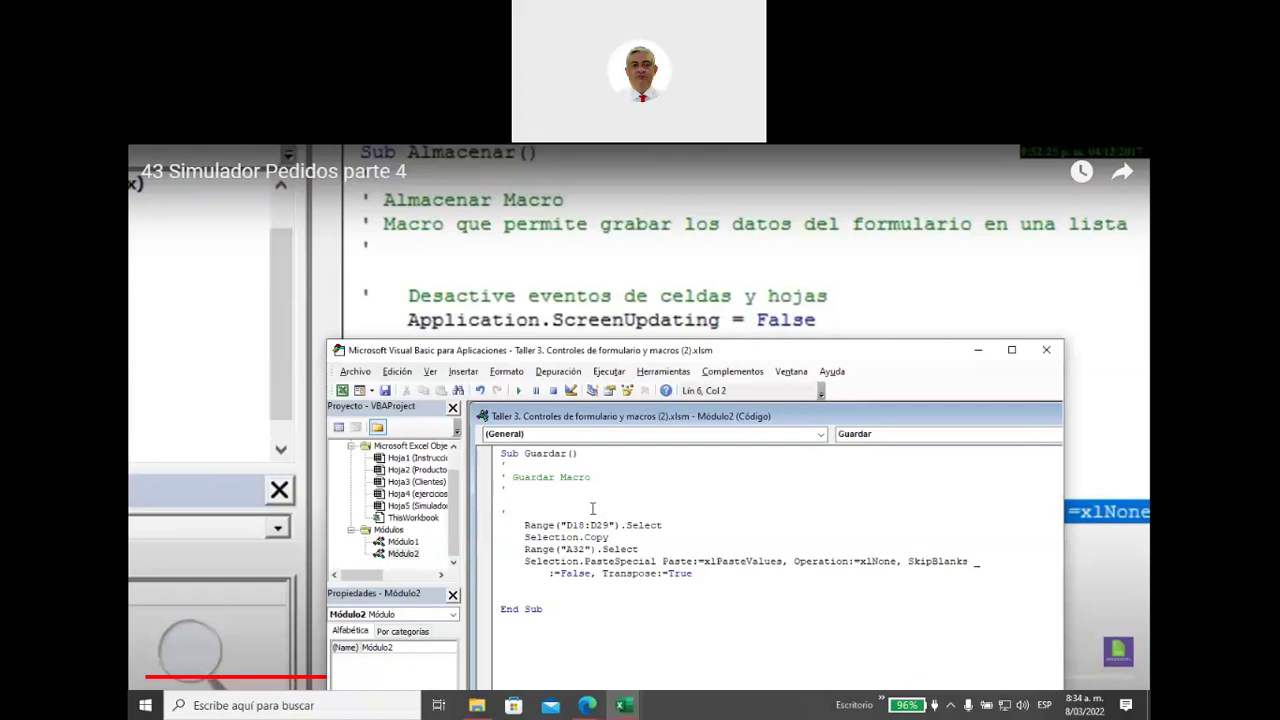
{"action": "left_click", "coordinate": [525, 523]}
{"action": "key", "text": "Return"}
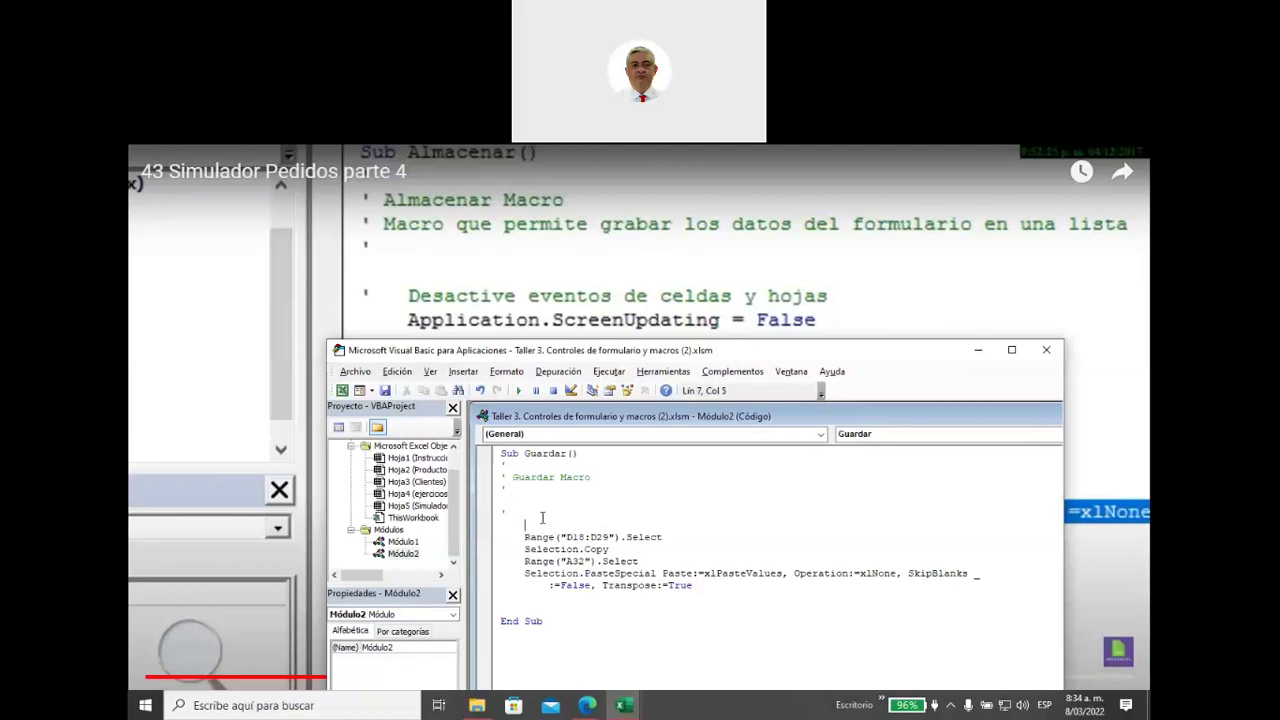
{"action": "type", "text": "Application."}
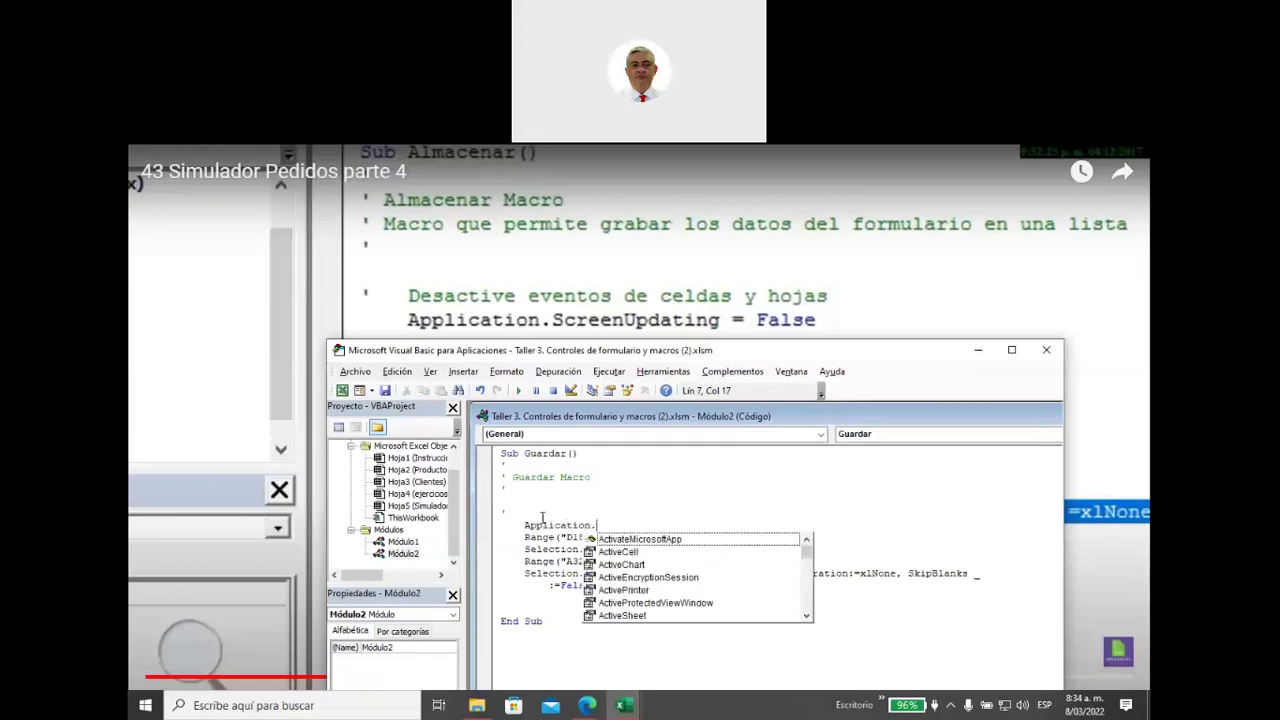
{"action": "type", "text": "Scre"}
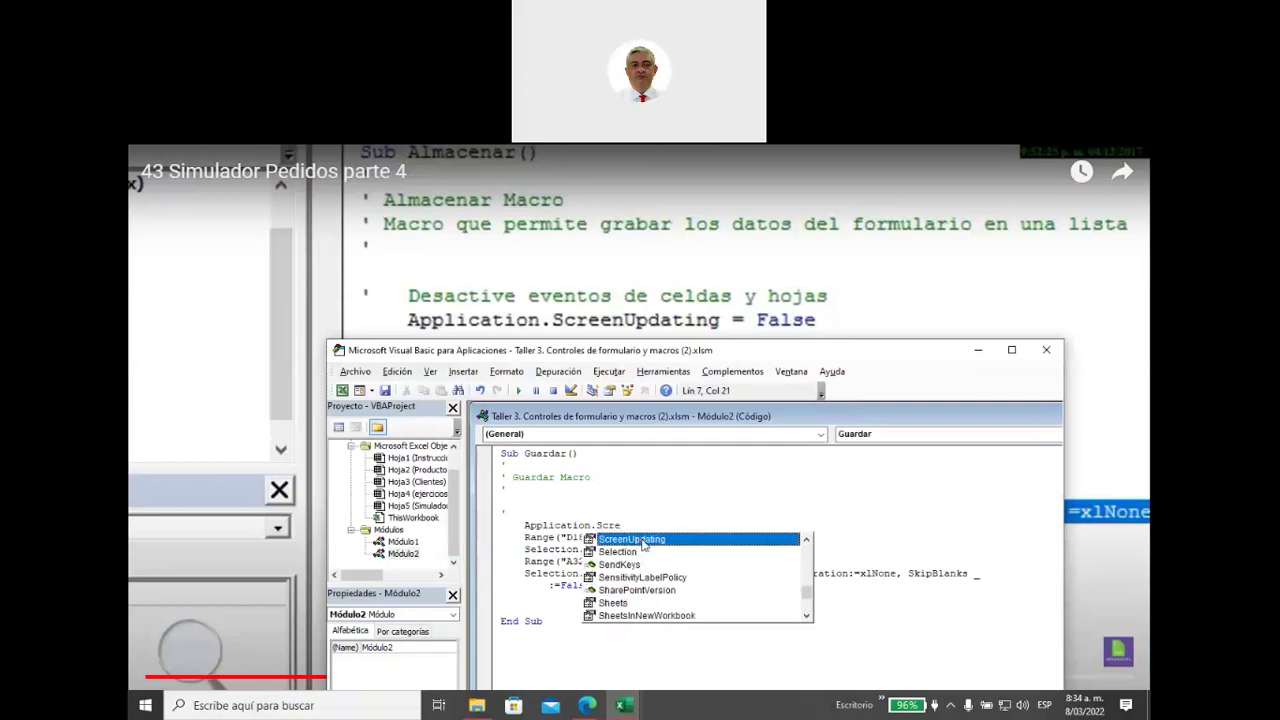
{"action": "double_click", "coordinate": [643, 540]}
{"action": "type", "text": "="}
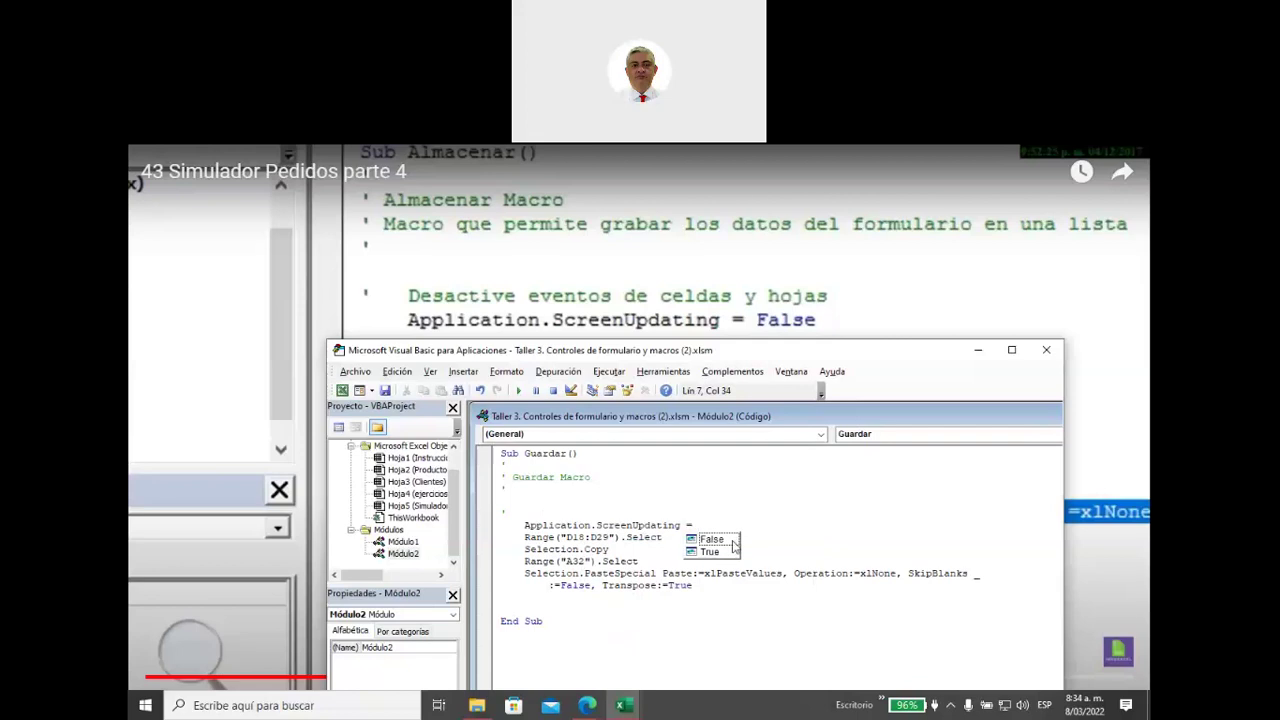
{"action": "double_click", "coordinate": [712, 540]}
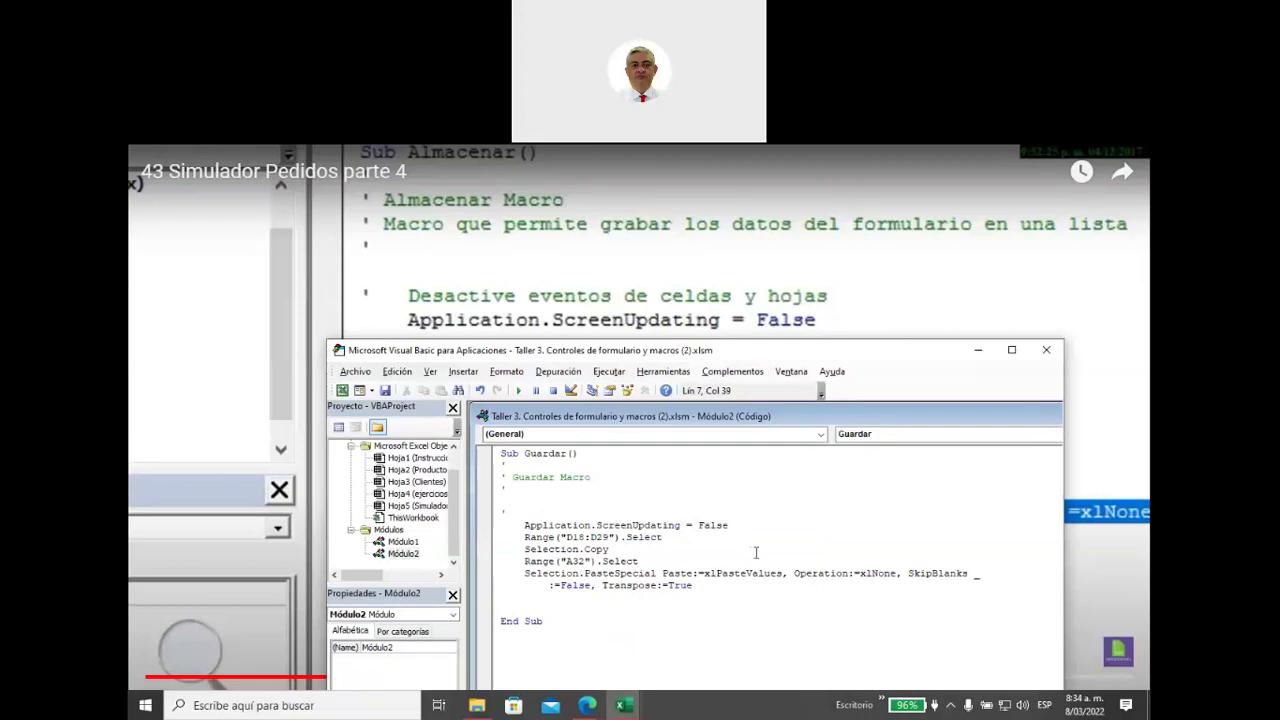
{"action": "key", "text": "Return"}
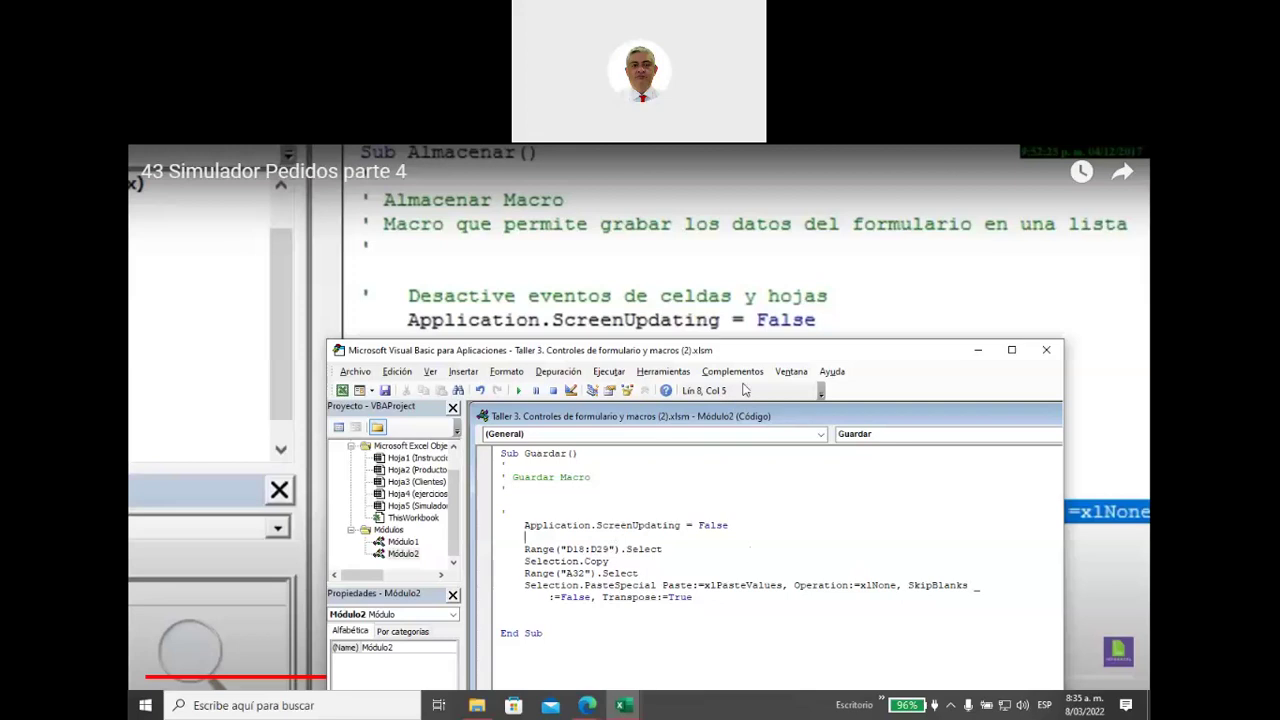
Drag the VBA editor to the upper right, comparing Selection.Copy and Range("A32").Select with the tutorial
{"action": "left_click_drag", "start_coordinate": [746, 352], "coordinate": [743, 395]}
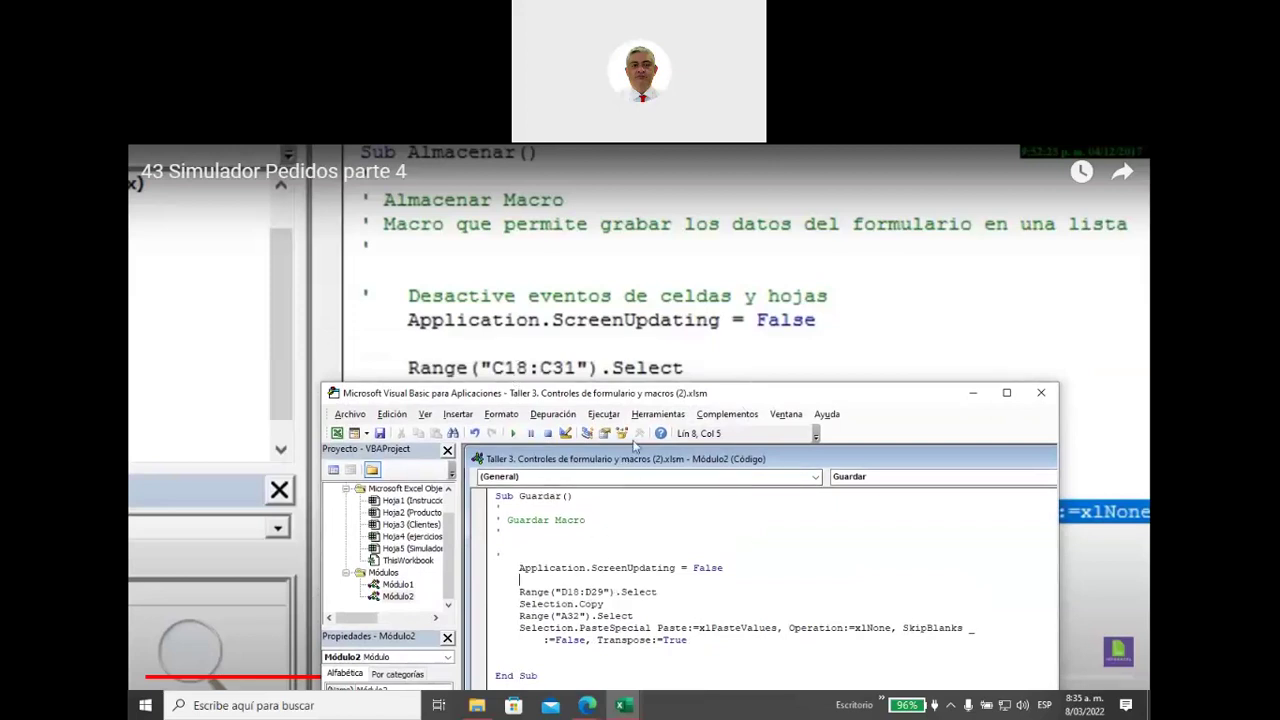
{"action": "left_click_drag", "start_coordinate": [739, 397], "coordinate": [735, 428]}
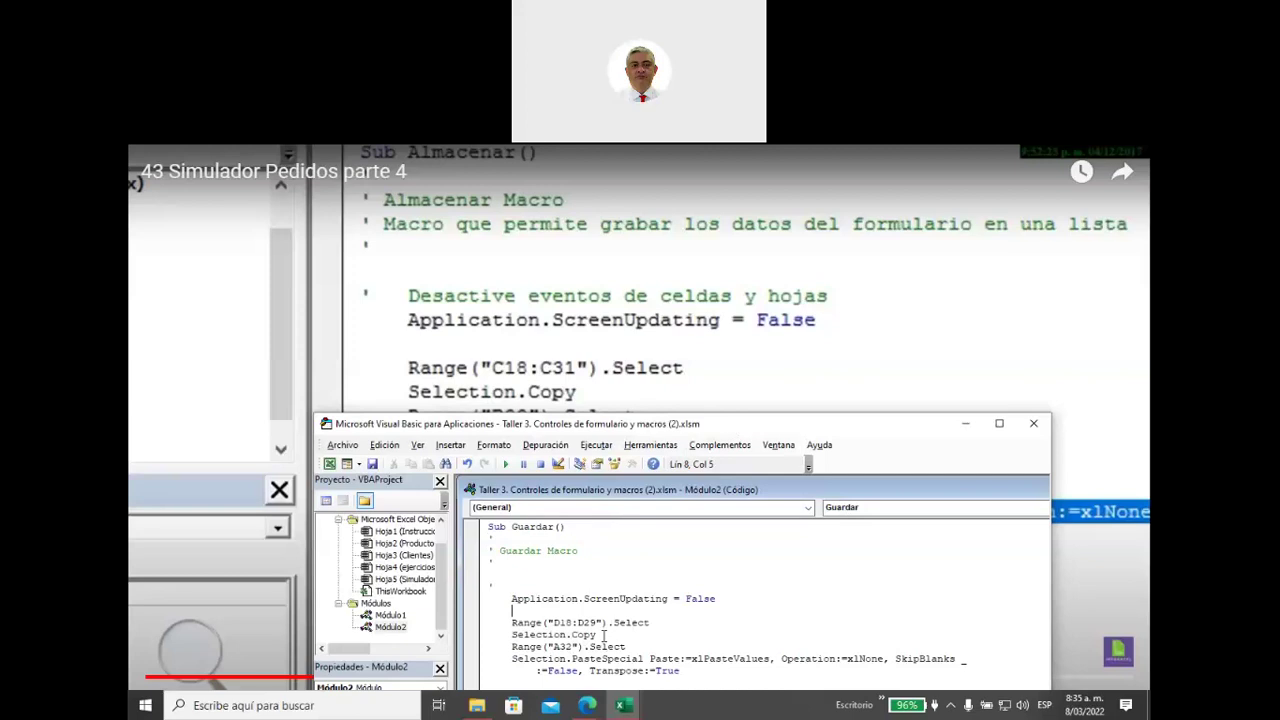
{"action": "mouse_move", "coordinate": [598, 635]}
{"action": "left_mouse_down"}
{"action": "mouse_move", "coordinate": [507, 624]}
{"action": "mouse_move", "coordinate": [507, 636]}
{"action": "left_mouse_up"}
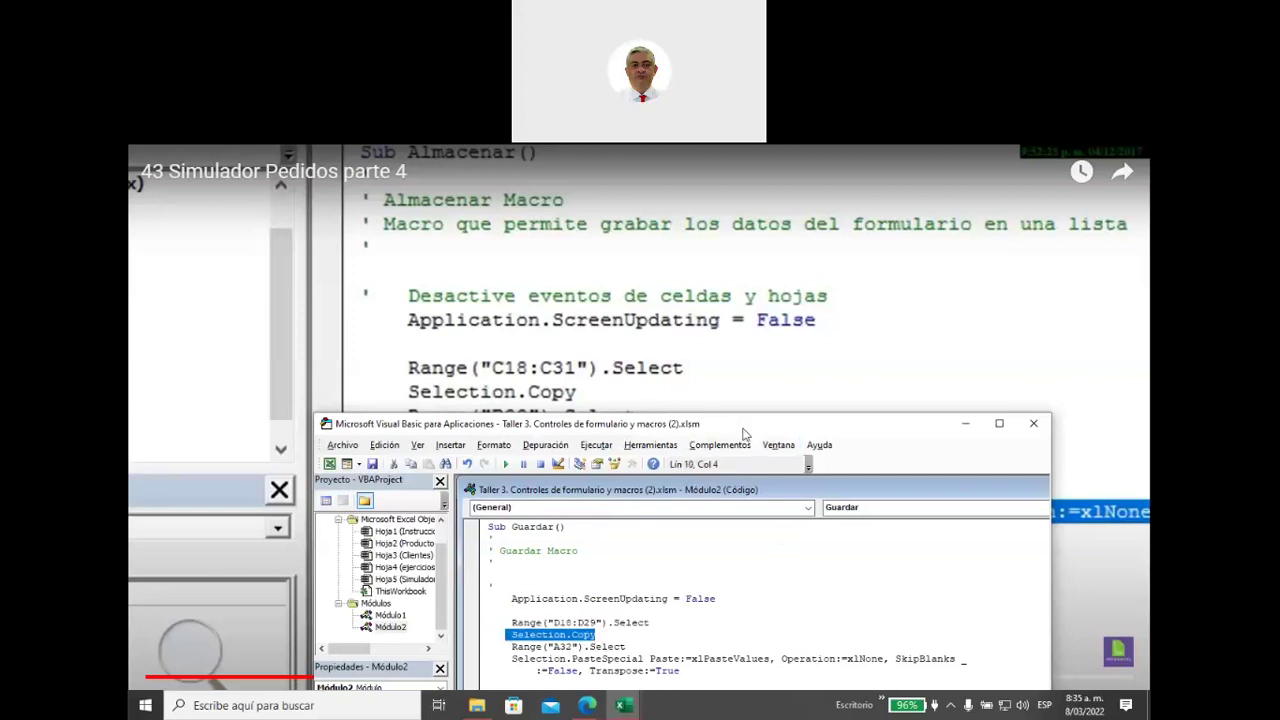
{"action": "left_click_drag", "start_coordinate": [743, 424], "coordinate": [1080, 185]}
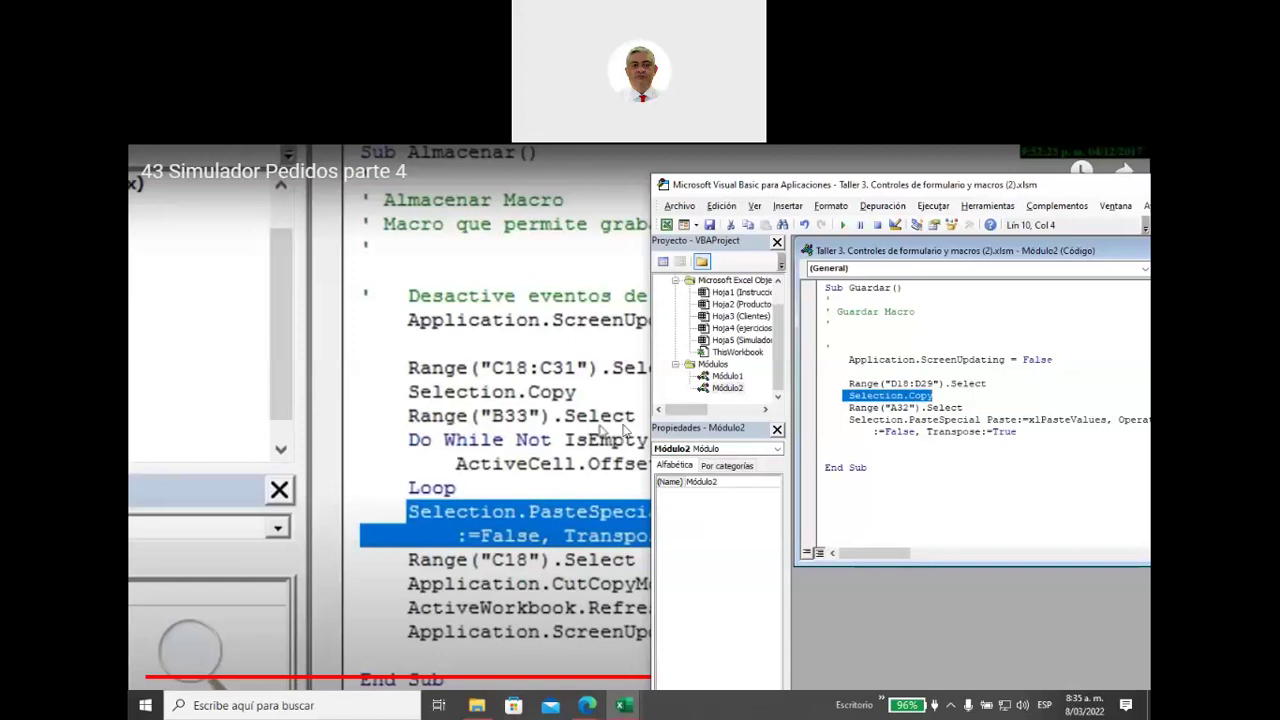
{"action": "left_click_drag", "start_coordinate": [849, 408], "coordinate": [966, 408]}
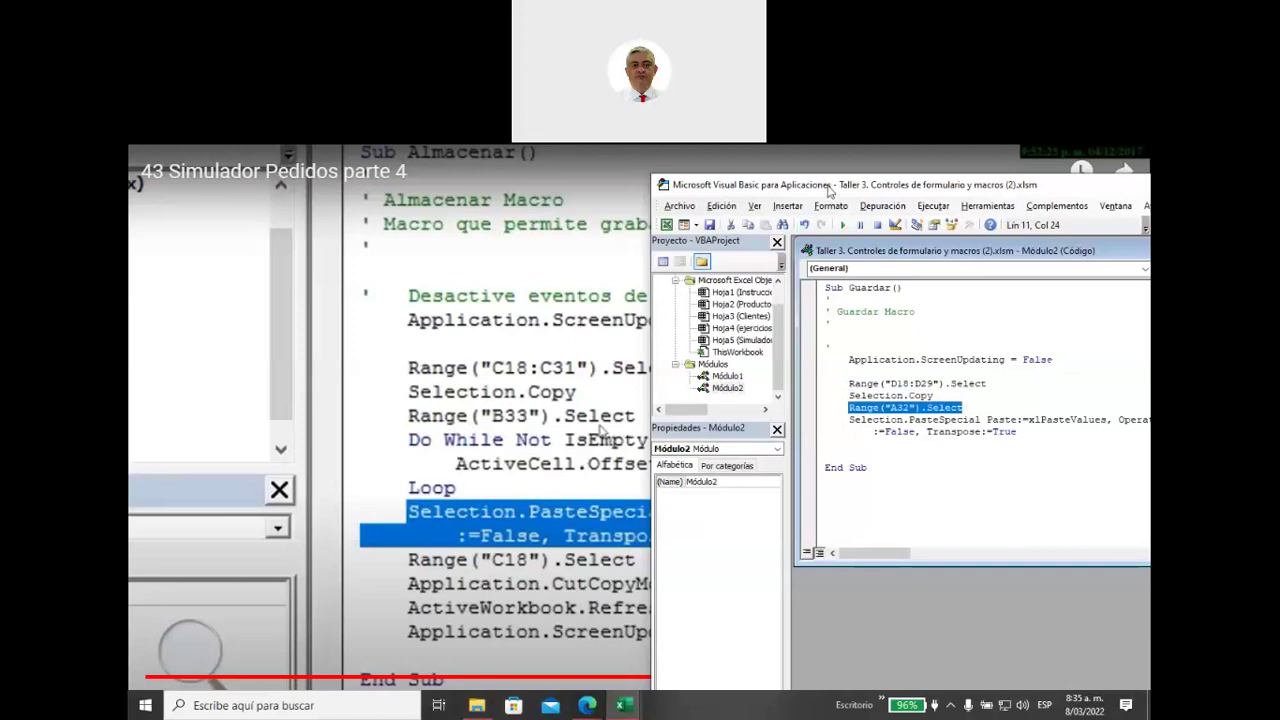
{"action": "left_click_drag", "start_coordinate": [829, 190], "coordinate": [1014, 198]}
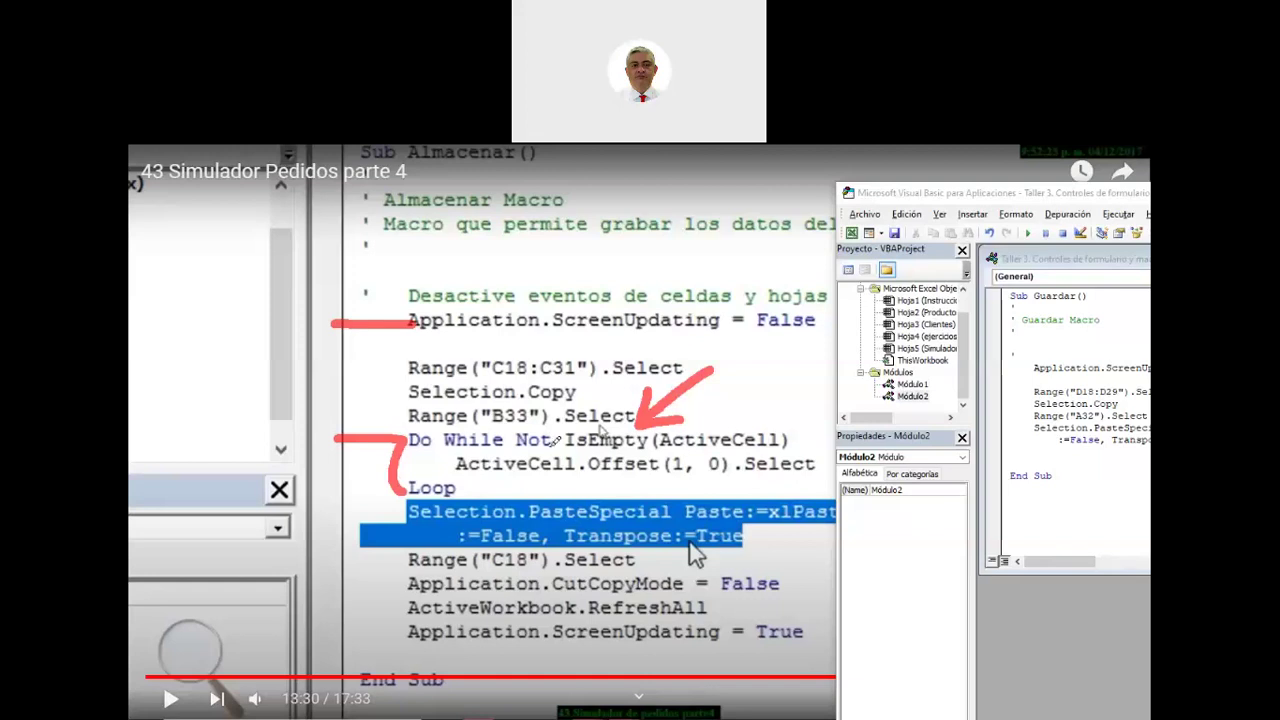
Underline Not IsEmpty and Offset(1, 0) in red and draw a looping arrow beside the loop
{"action": "left_click", "coordinate": [518, 448]}
{"action": "left_click_drag", "start_coordinate": [518, 449], "coordinate": [642, 449]}
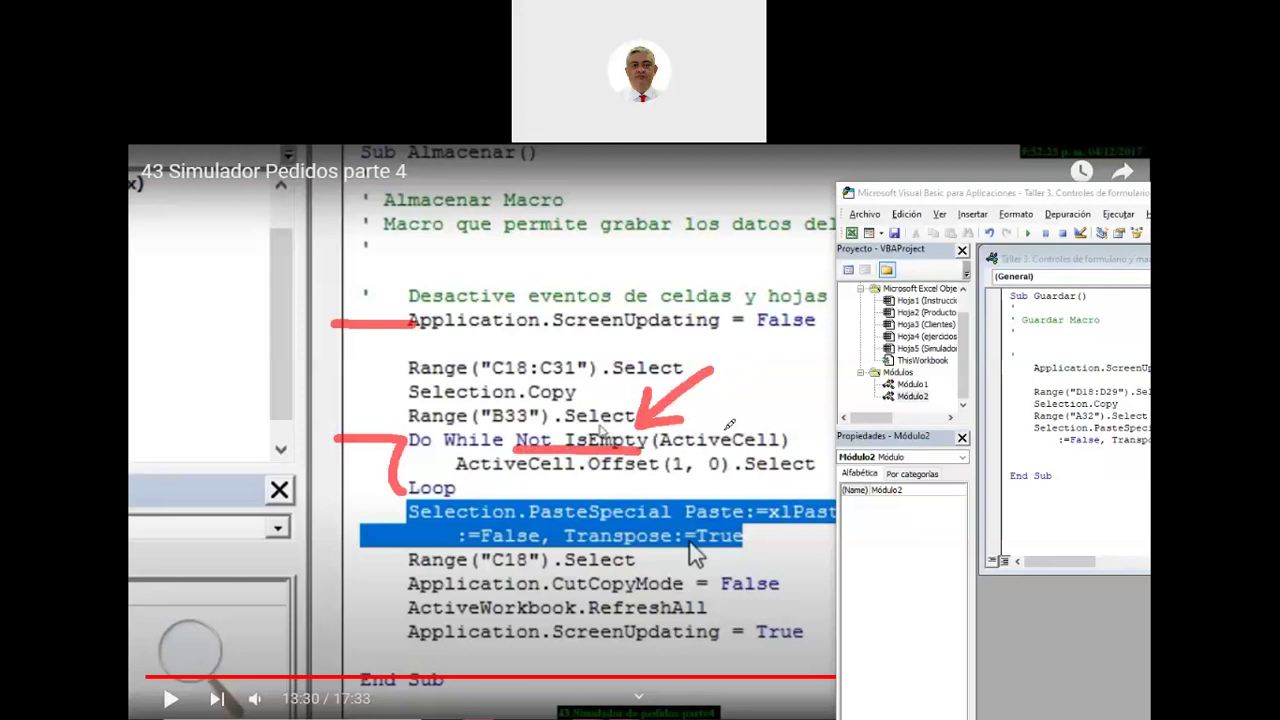
{"action": "left_click_drag", "start_coordinate": [660, 482], "coordinate": [692, 482]}
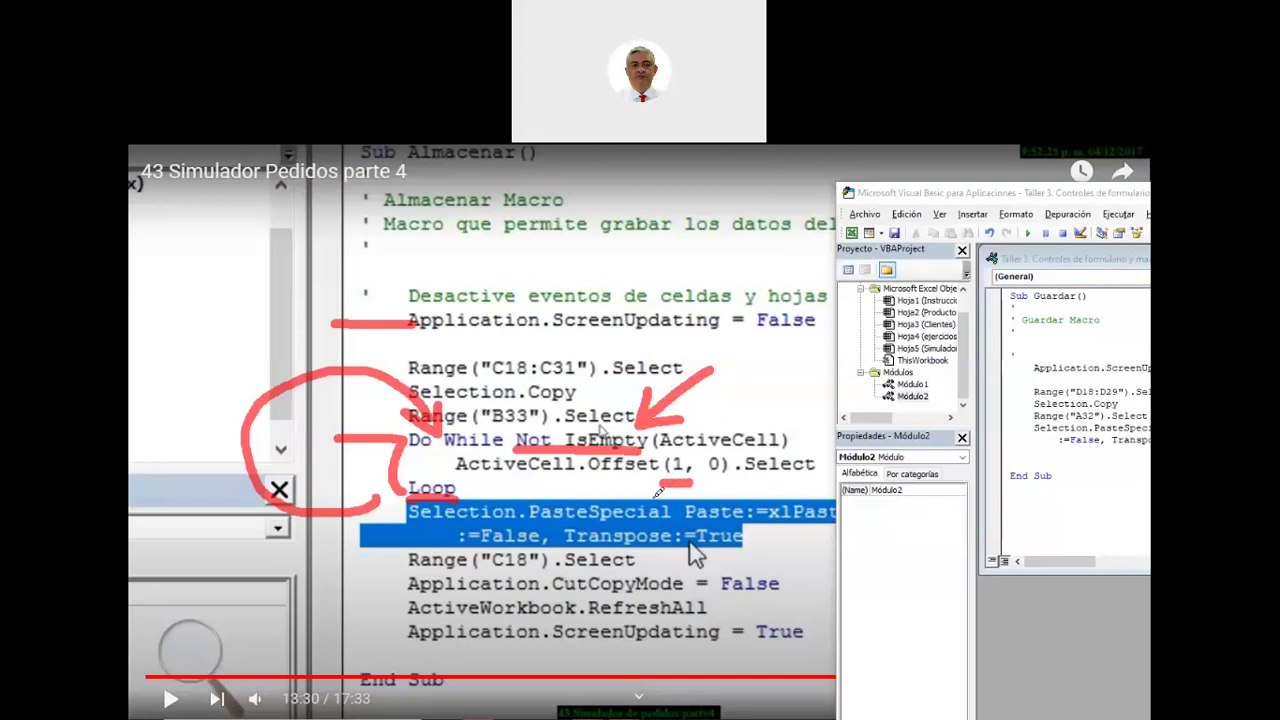
{"action": "left_click_drag", "start_coordinate": [658, 493], "coordinate": [702, 490]}
{"action": "left_click_drag", "start_coordinate": [395, 513], "coordinate": [449, 387]}
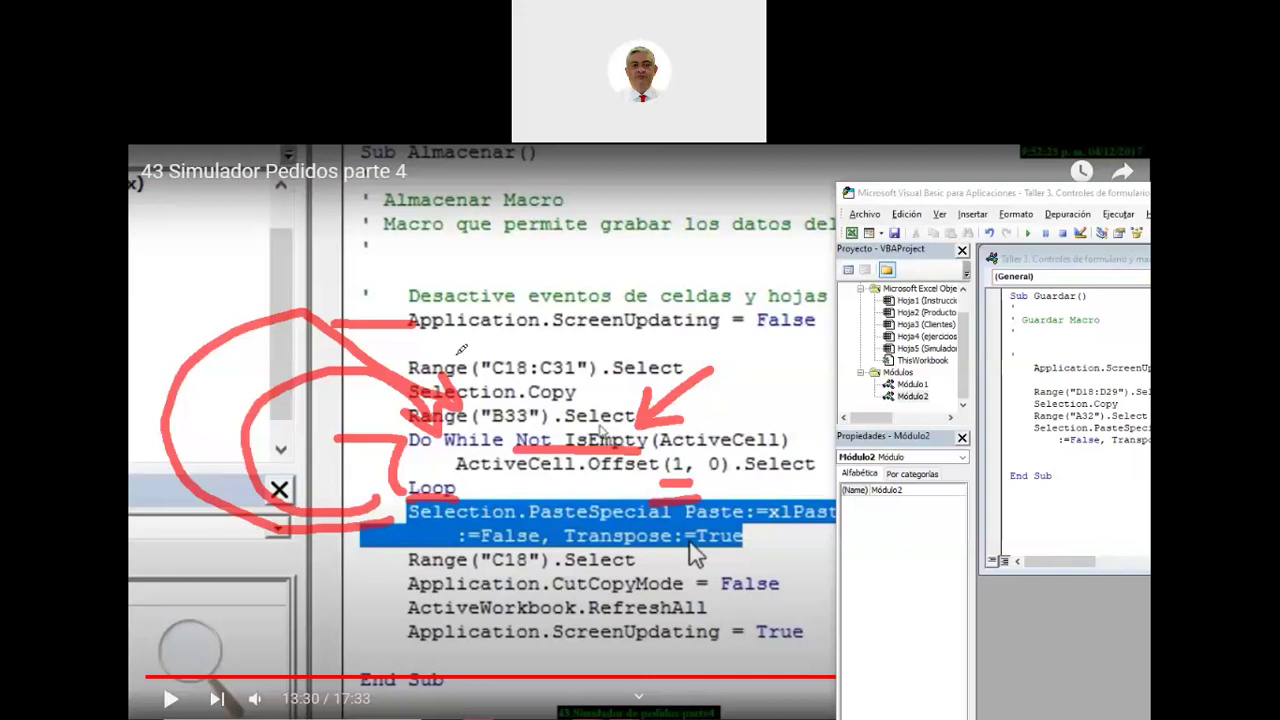
Circle Not, underline Range("C18").Select and Transpose:=True, then clear the ink and resume playback
{"action": "left_click_drag", "start_coordinate": [565, 414], "coordinate": [520, 440]}
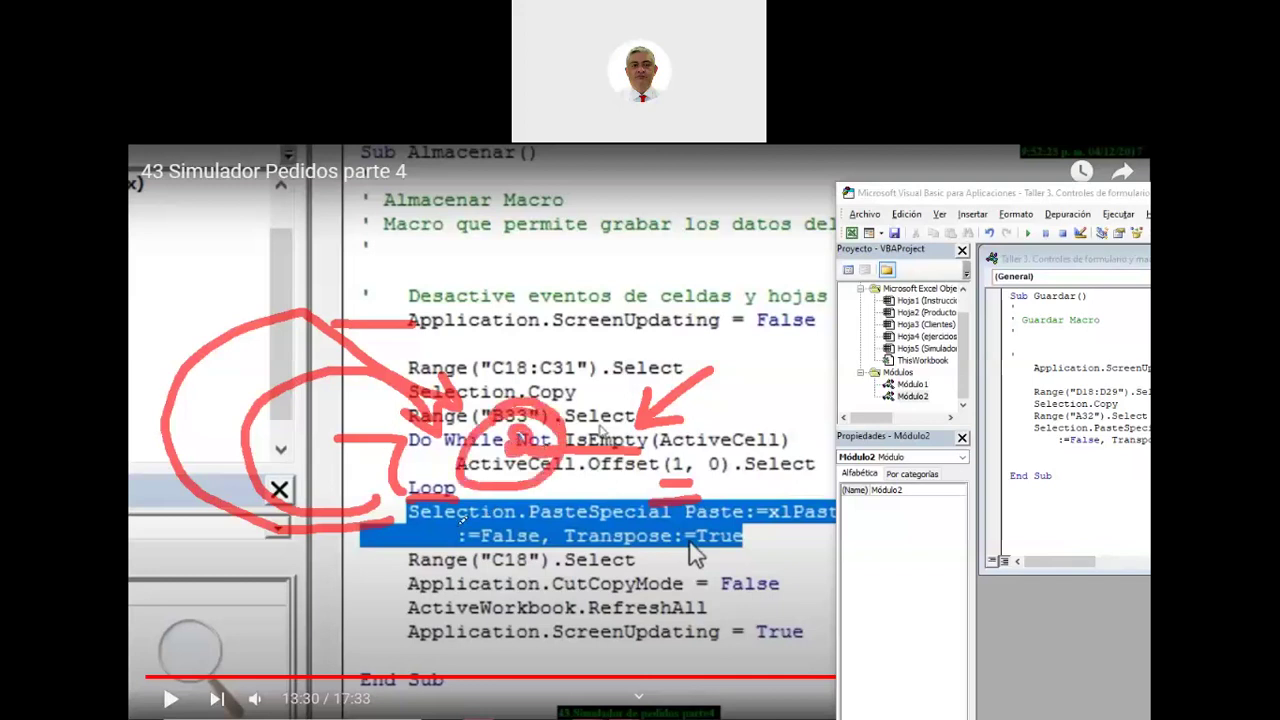
{"action": "left_click_drag", "start_coordinate": [450, 553], "coordinate": [636, 558]}
{"action": "left_click_drag", "start_coordinate": [735, 548], "coordinate": [630, 554]}
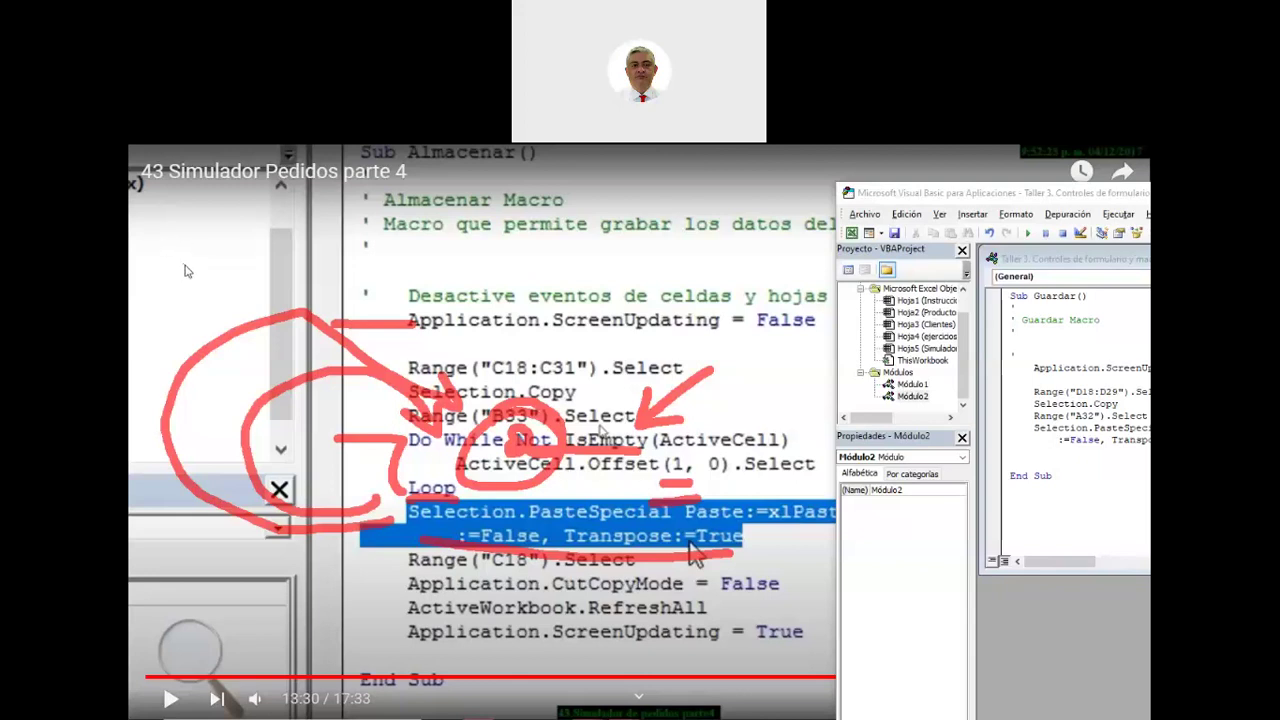
{"action": "left_click", "coordinate": [184, 271]}
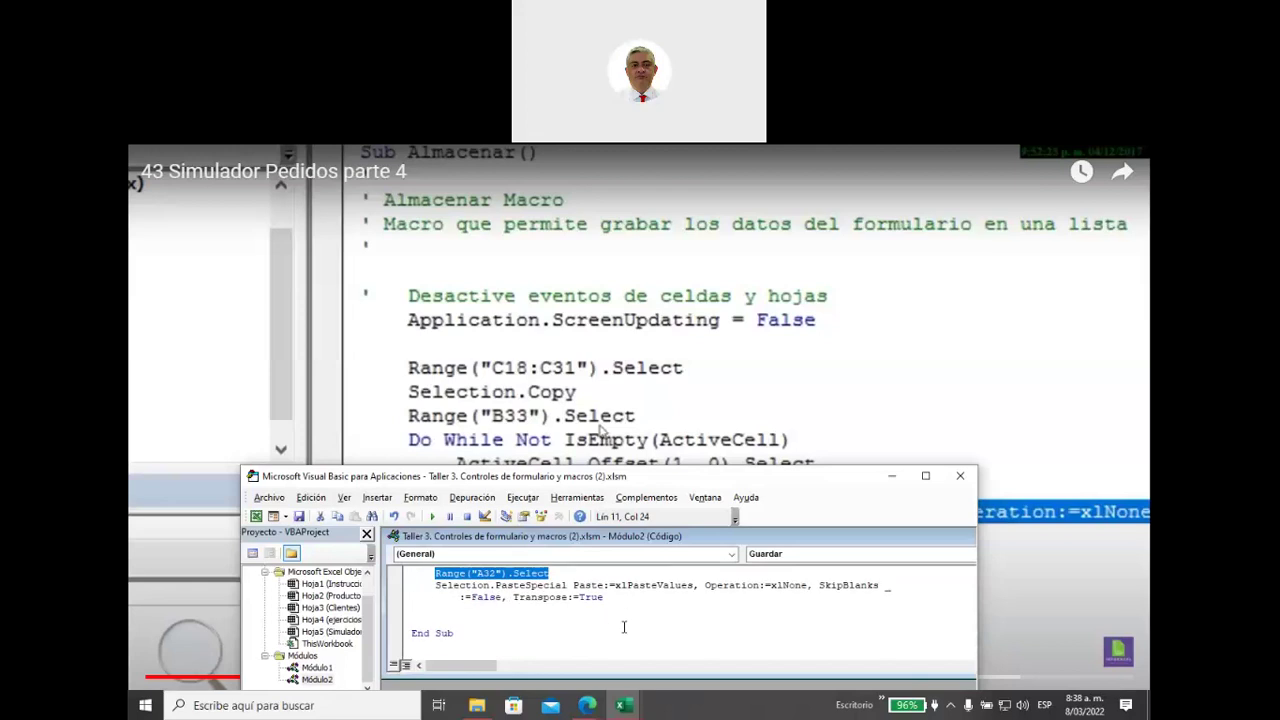
{"action": "left_click", "coordinate": [587, 705]}
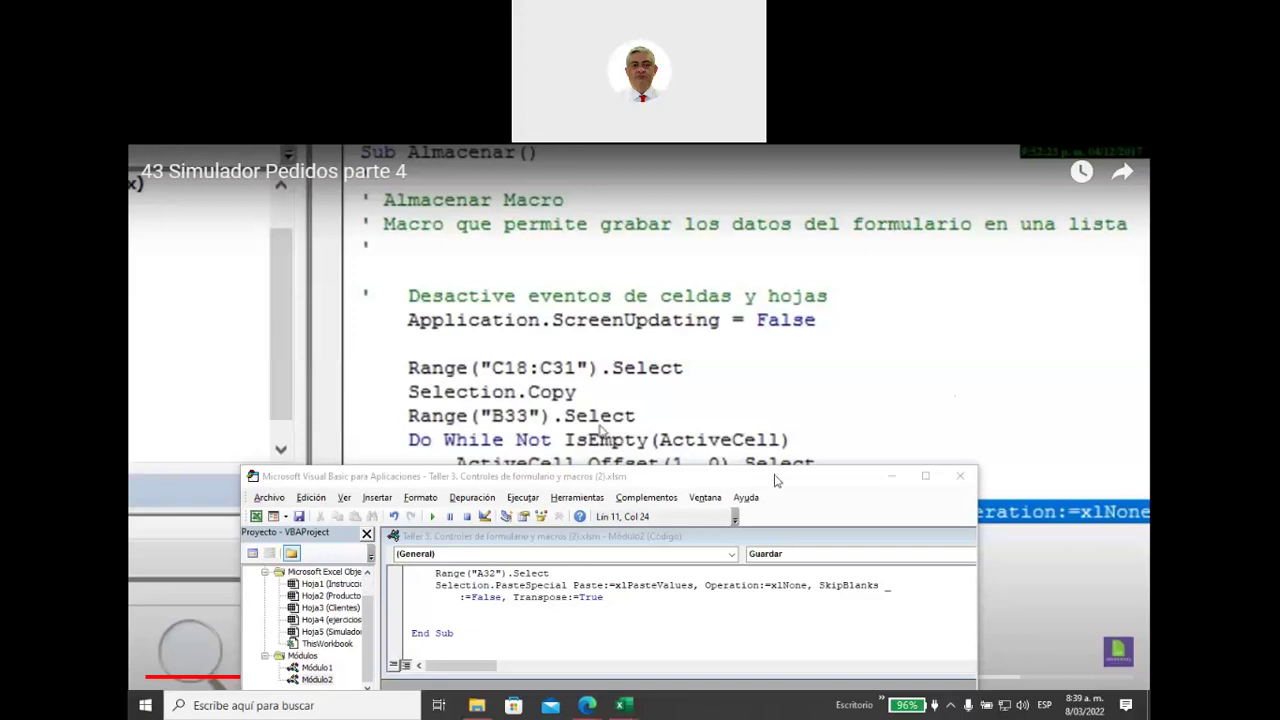
Reposition the VBA editor and put the caret at the end of Range("A32").Select
{"action": "left_click_drag", "start_coordinate": [774, 481], "coordinate": [806, 552]}
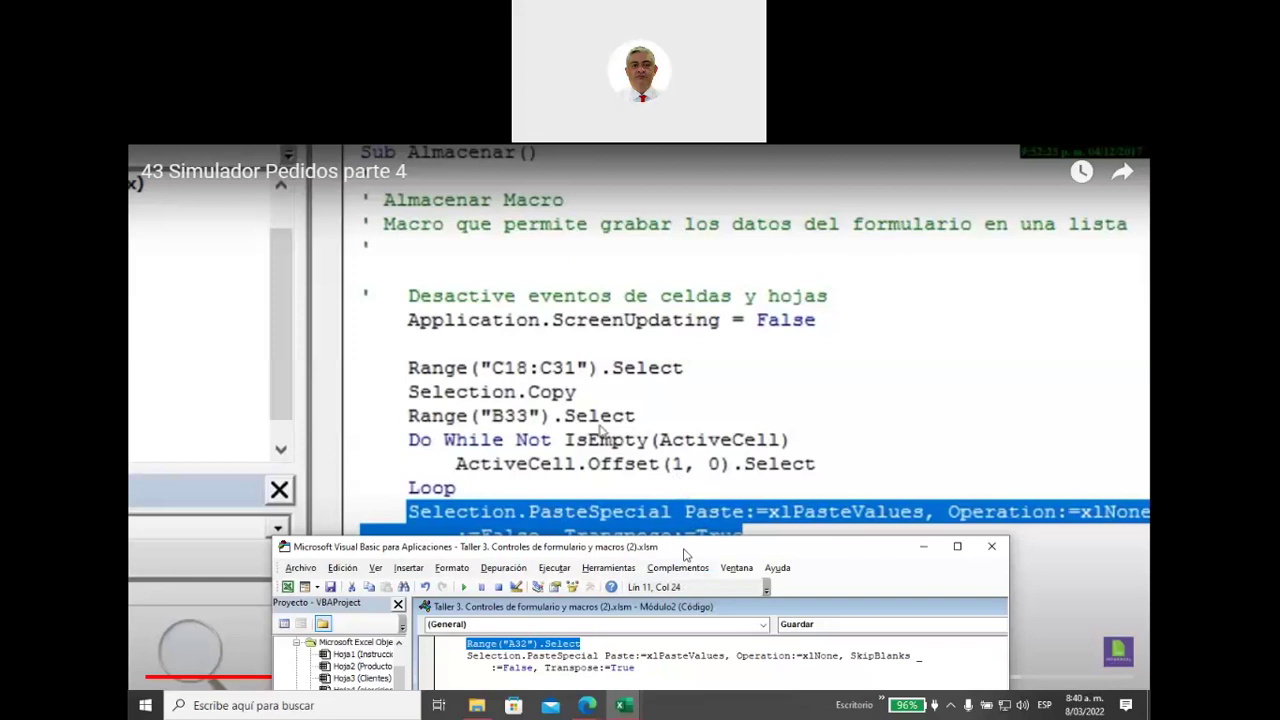
{"action": "left_click_drag", "start_coordinate": [682, 549], "coordinate": [768, 544]}
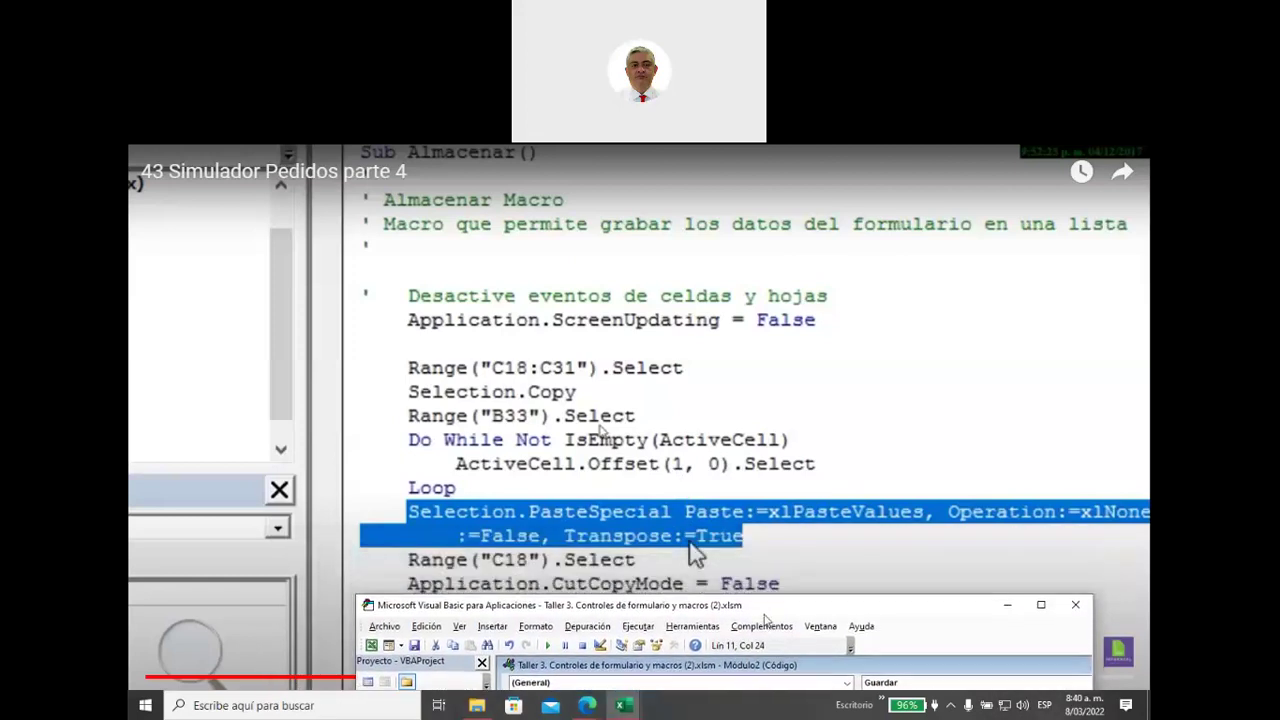
{"action": "mouse_move", "coordinate": [790, 546]}
{"action": "left_mouse_down"}
{"action": "mouse_move", "coordinate": [787, 635]}
{"action": "mouse_move", "coordinate": [768, 567]}
{"action": "left_mouse_up"}
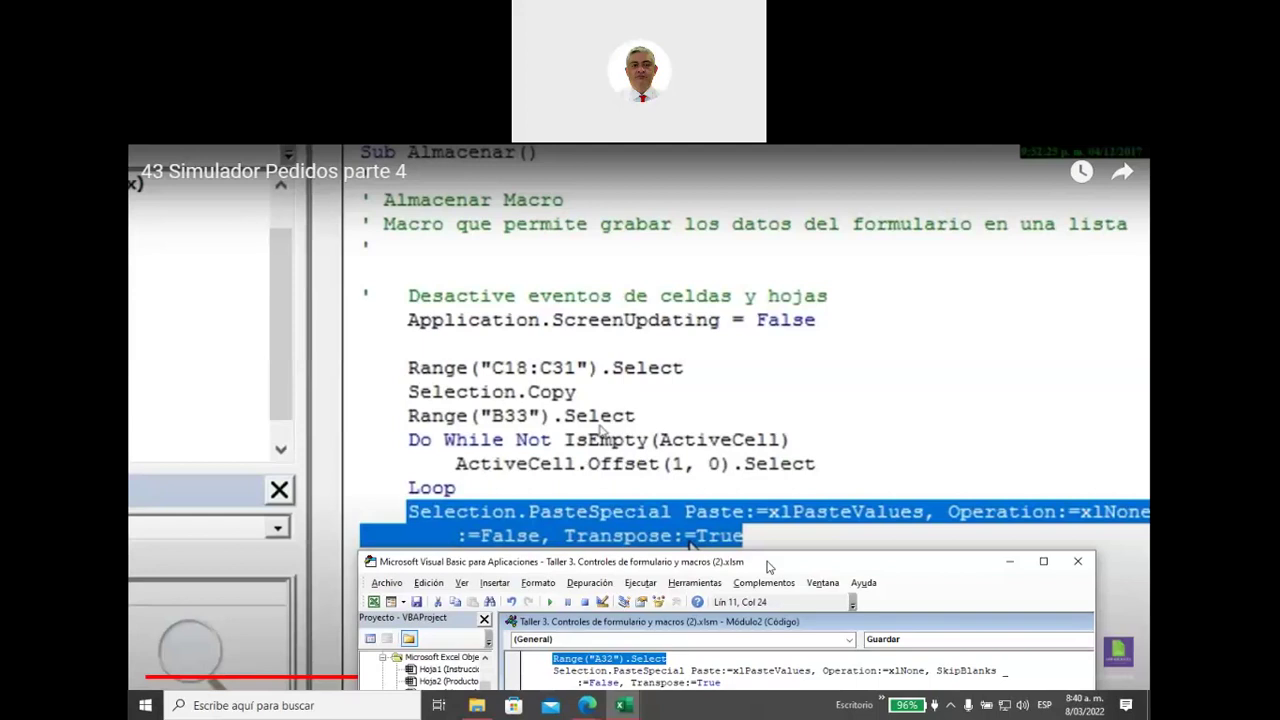
{"action": "left_click_drag", "start_coordinate": [768, 567], "coordinate": [759, 520]}
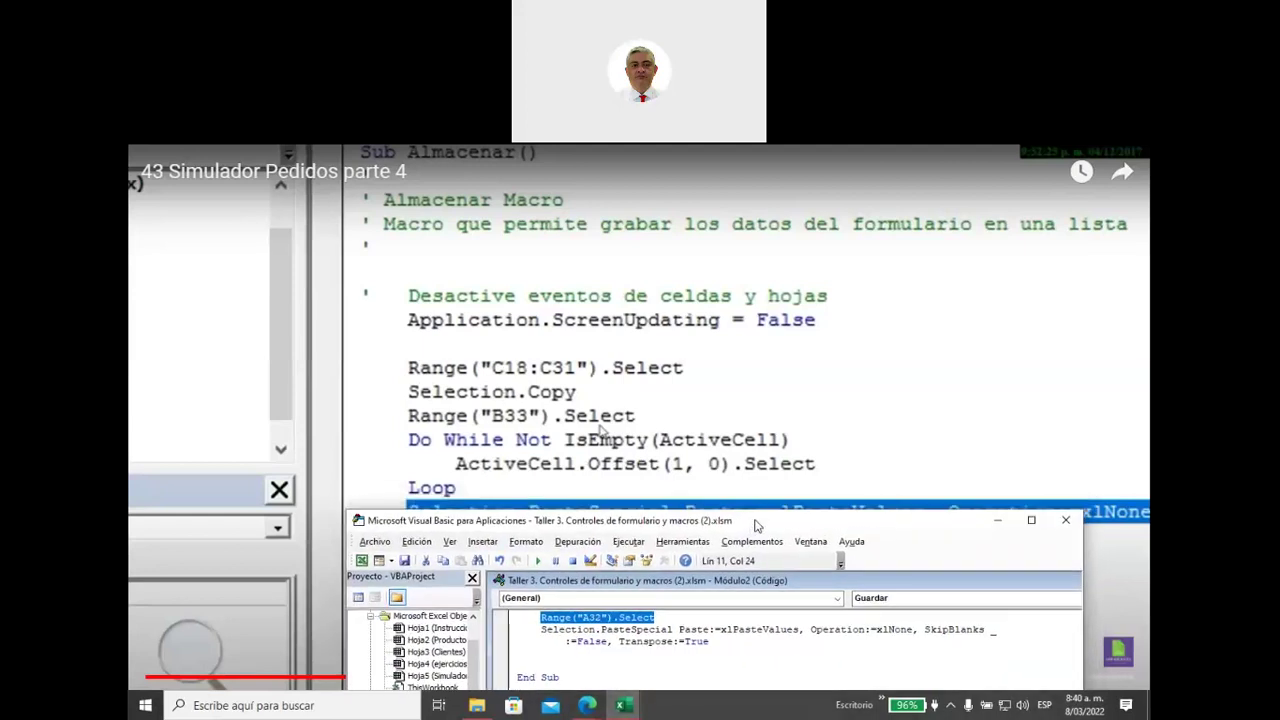
{"action": "left_click", "coordinate": [659, 612]}
Add Do While Not IsEmpty(ActiveCell) on a new line after Range("A32").Select
{"action": "key", "text": "Return"}
{"action": "key", "text": "Return"}
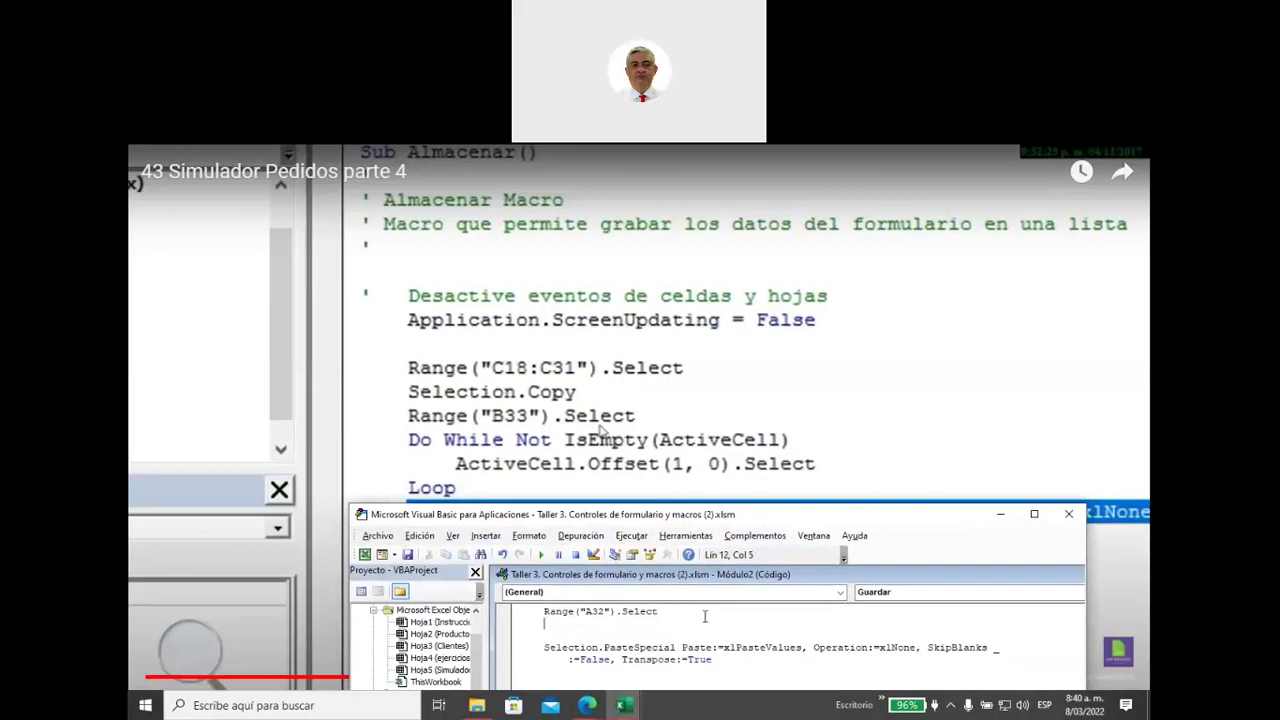
{"action": "type", "text": "Do While"}
{"action": "type", "text": " Not IsE"}
{"action": "type", "text": "mpty"}
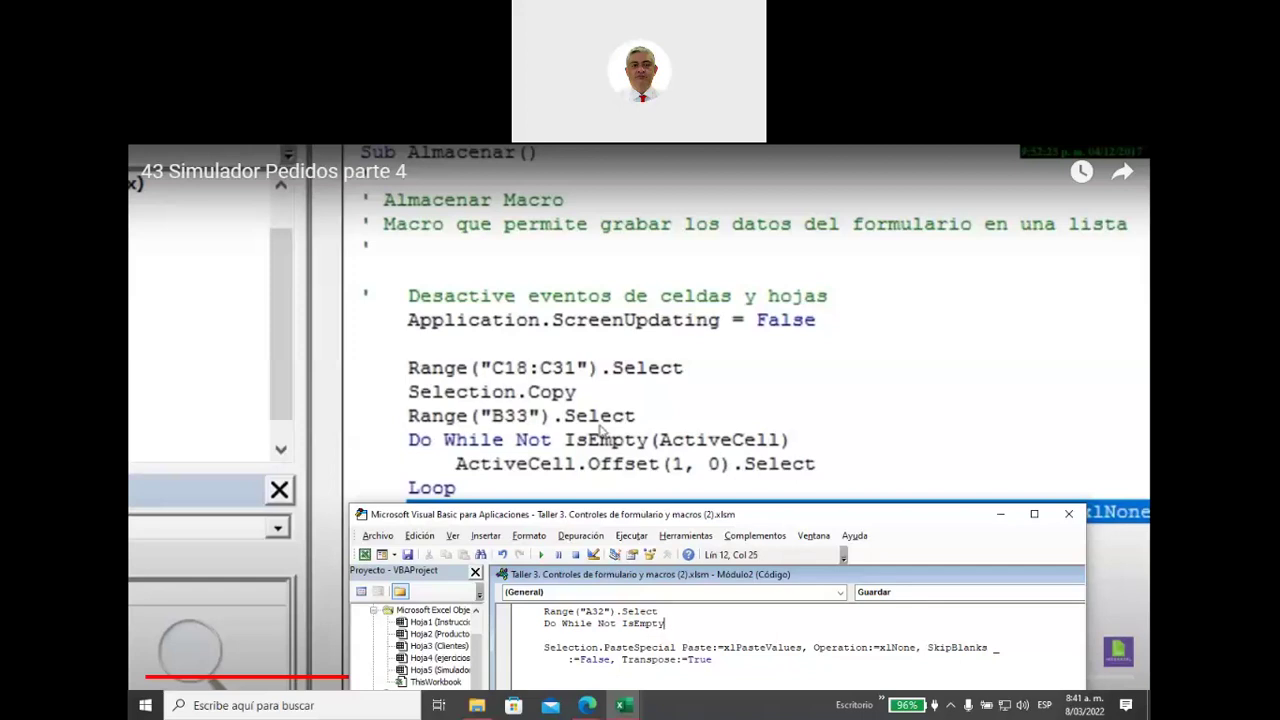
{"action": "type", "text": "("}
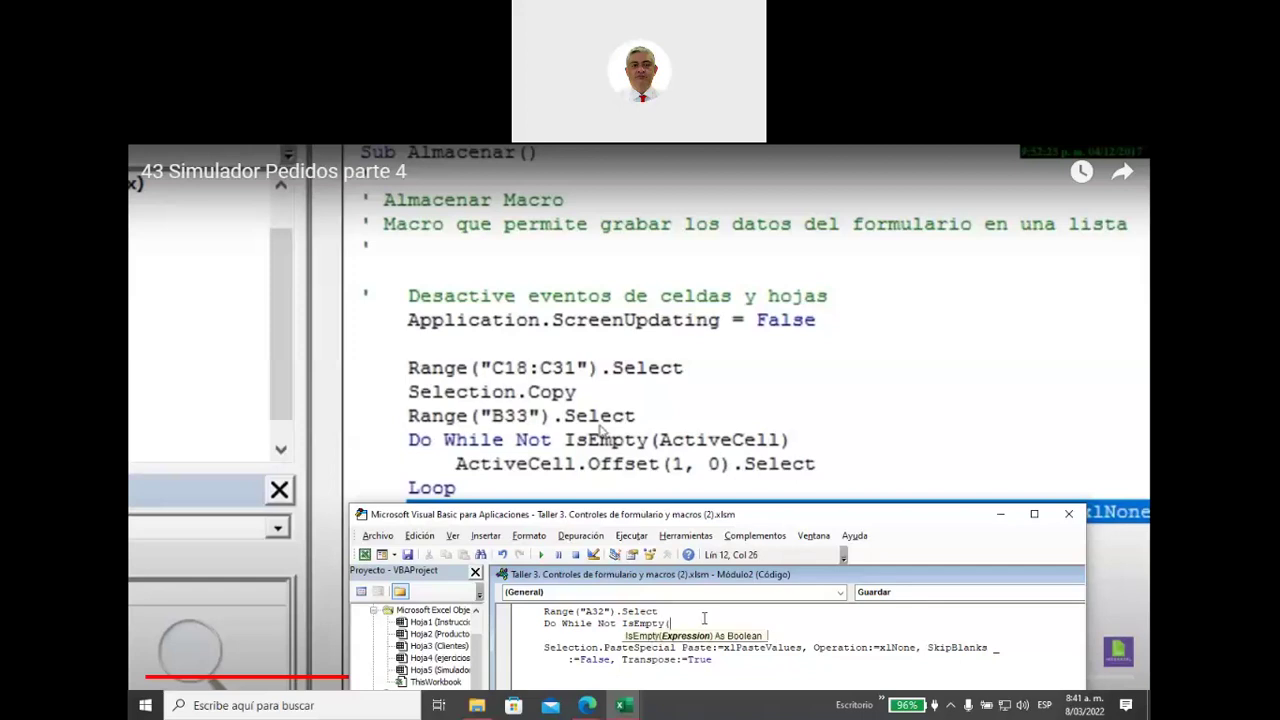
{"action": "type", "text": "Acti"}
{"action": "type", "text": "veCell)"}
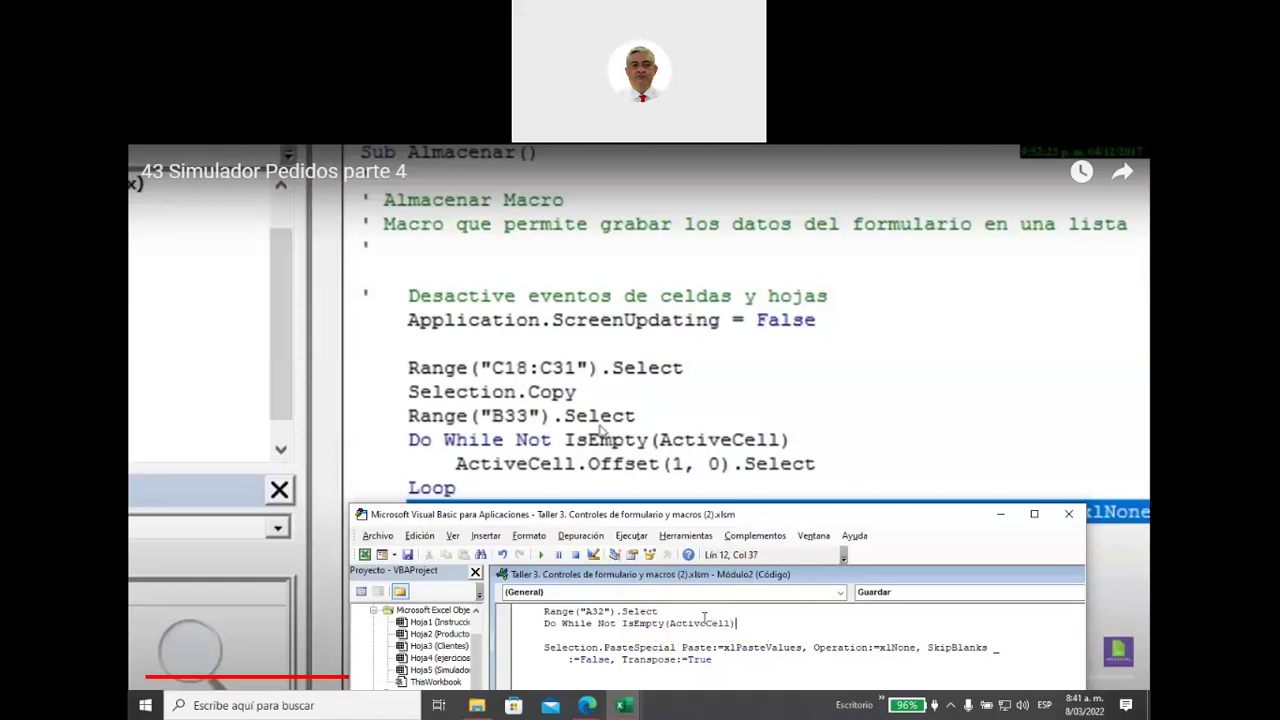
Add the indented loop body ActiveCell.Offset(1, 0).Select and close the loop with Loop
{"action": "key", "text": "Return"}
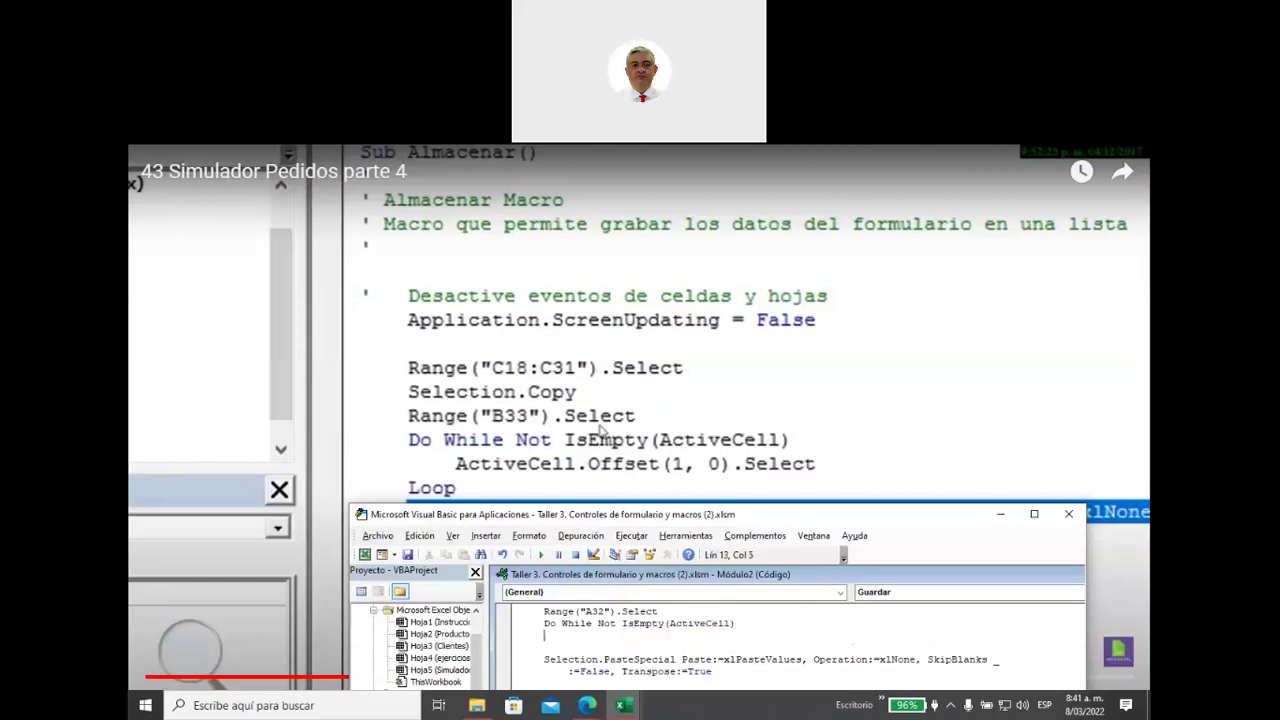
{"action": "key", "text": "Tab"}
{"action": "type", "text": "ActiveCell"}
{"action": "type", "text": "."}
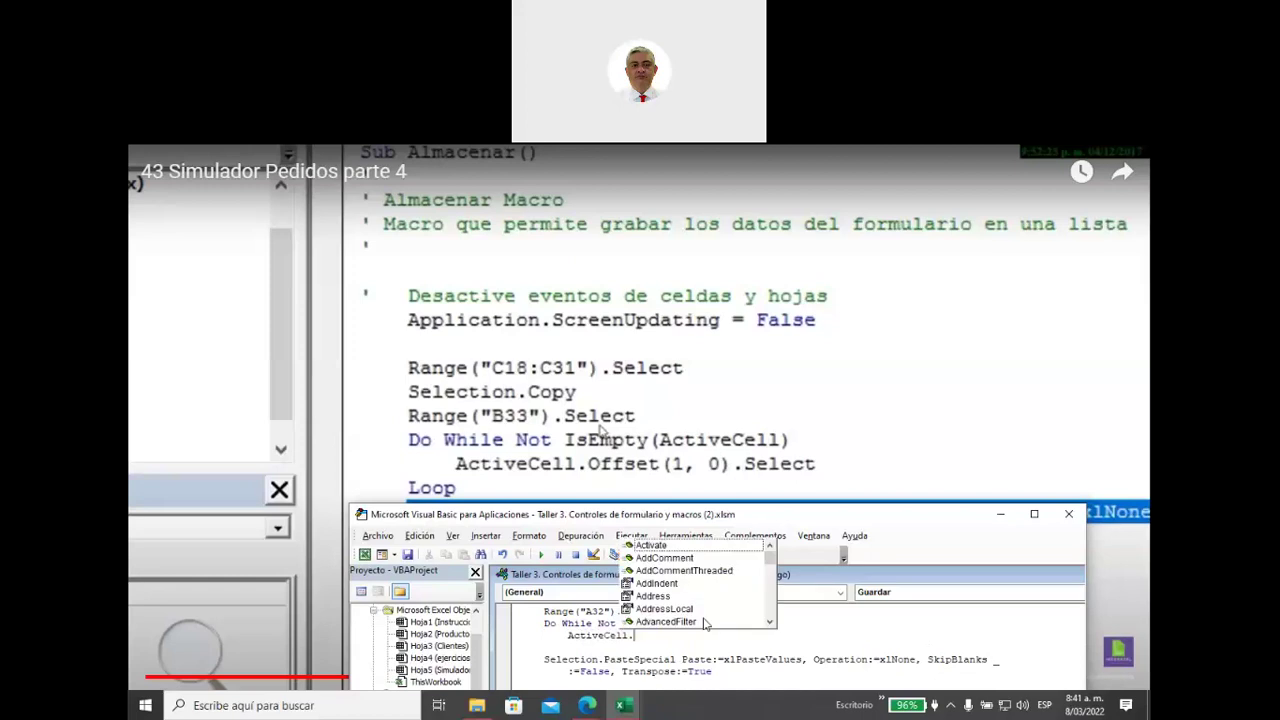
{"action": "type", "text": "Offset"}
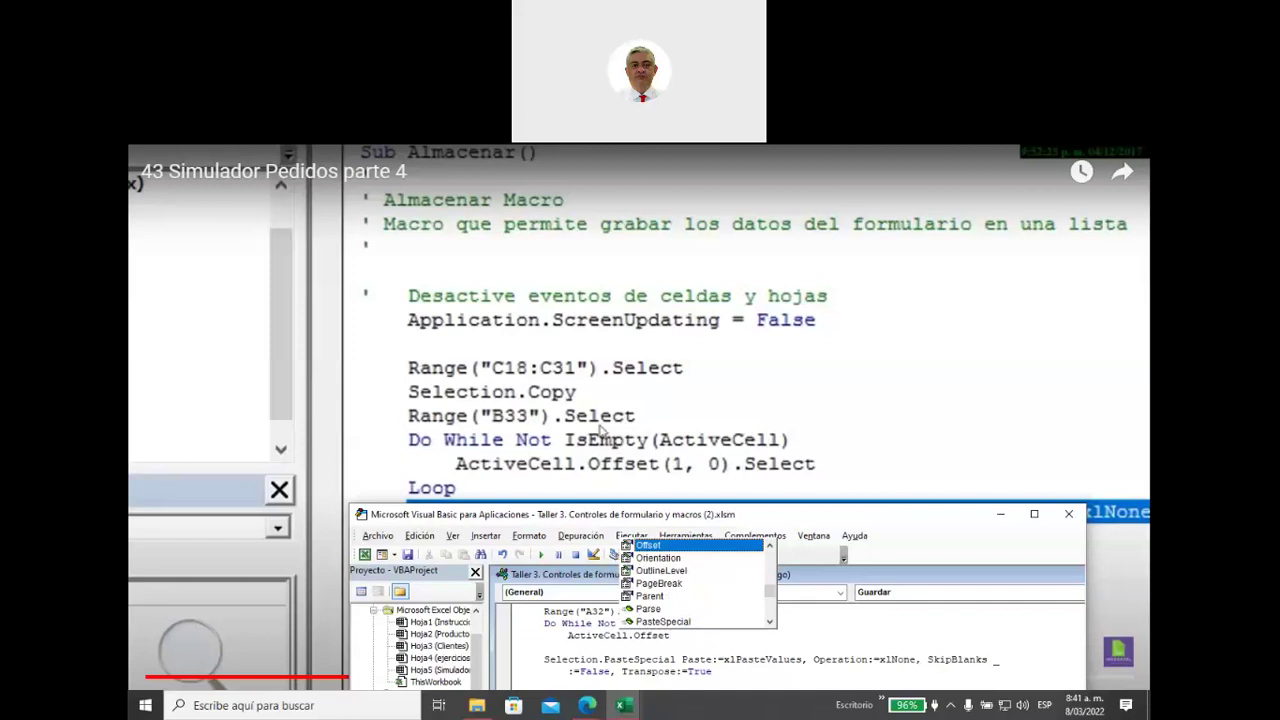
{"action": "type", "text": "("}
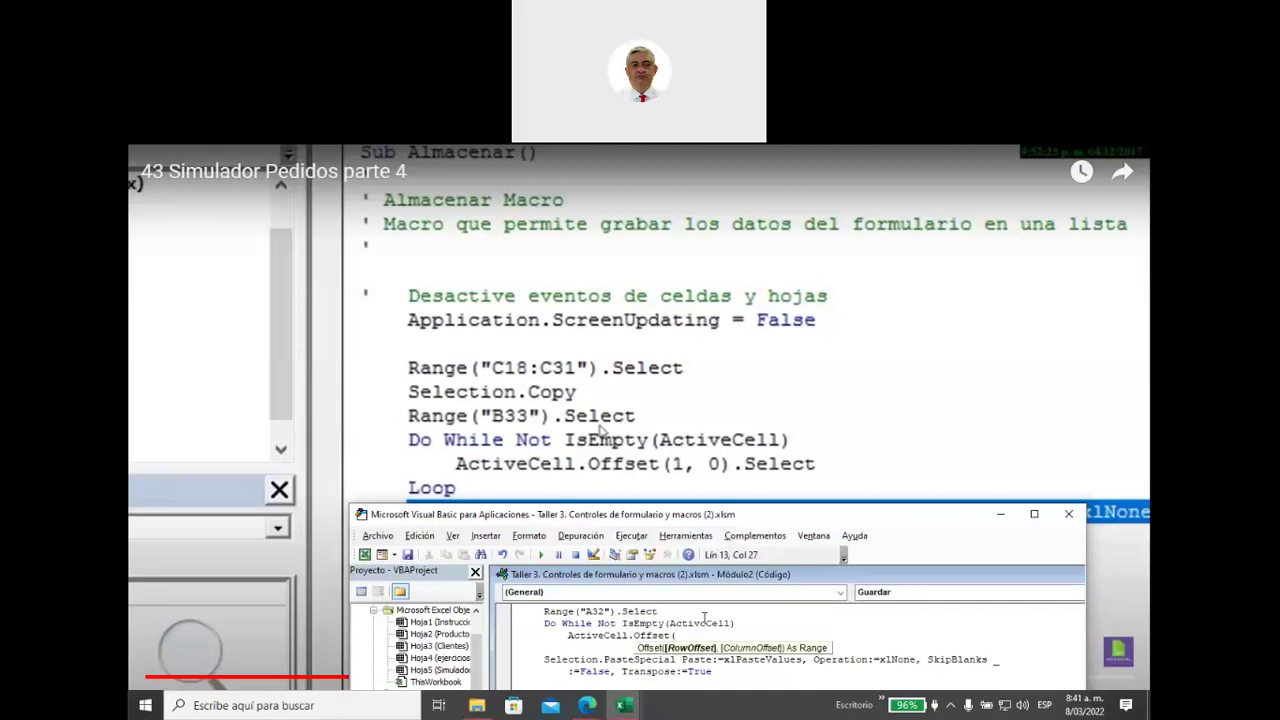
{"action": "type", "text": "1,"}
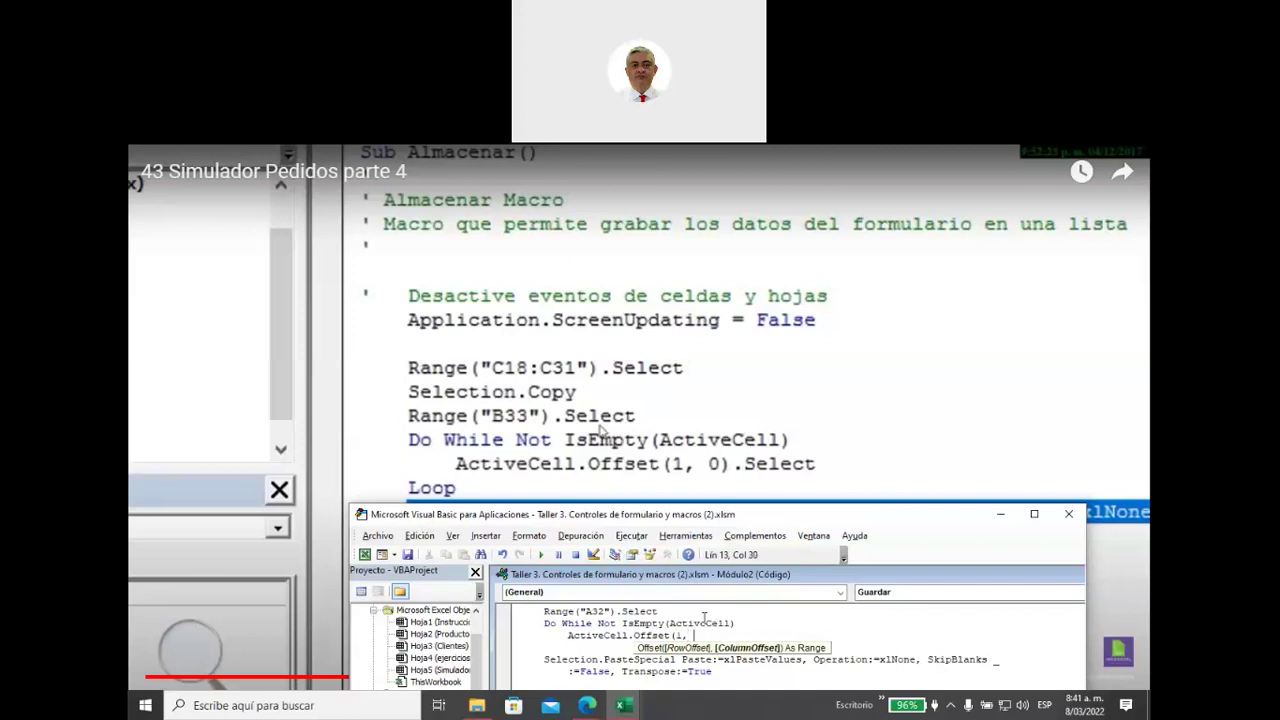
{"action": "type", "text": " 0"}
{"action": "type", "text": ")"}
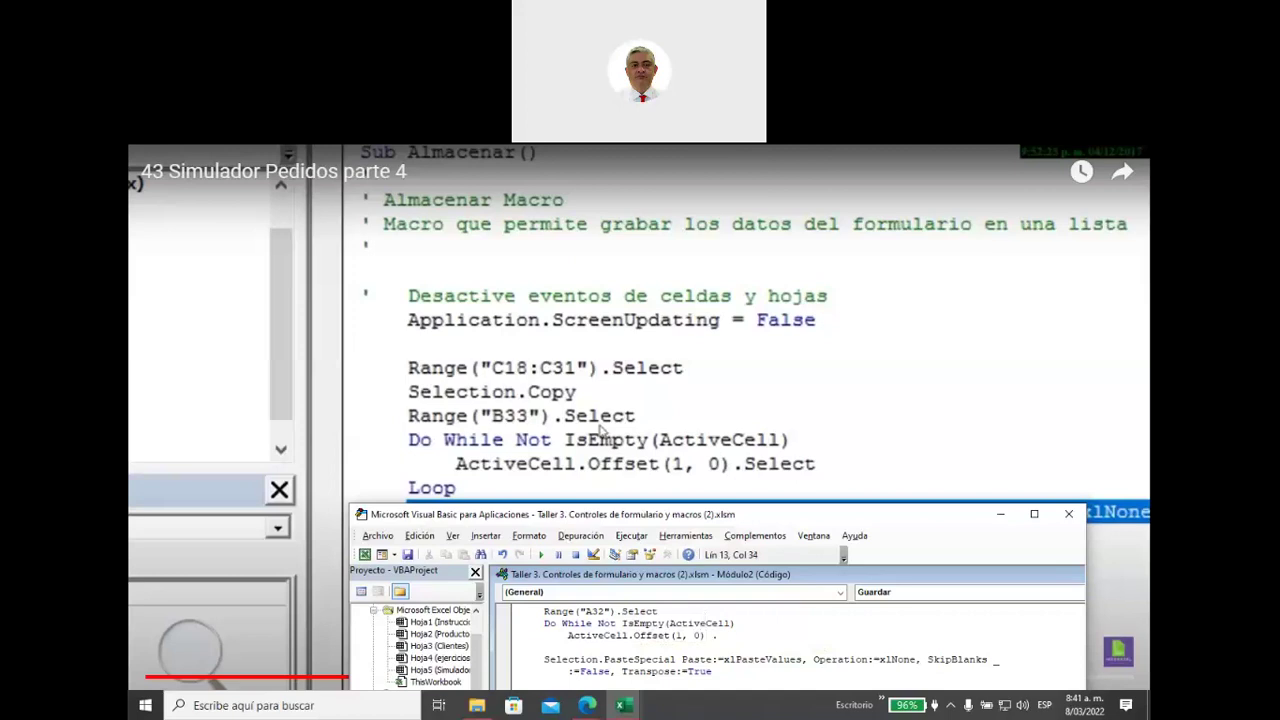
{"action": "key", "text": "BackSpace"}
{"action": "type", "text": ".Select"}
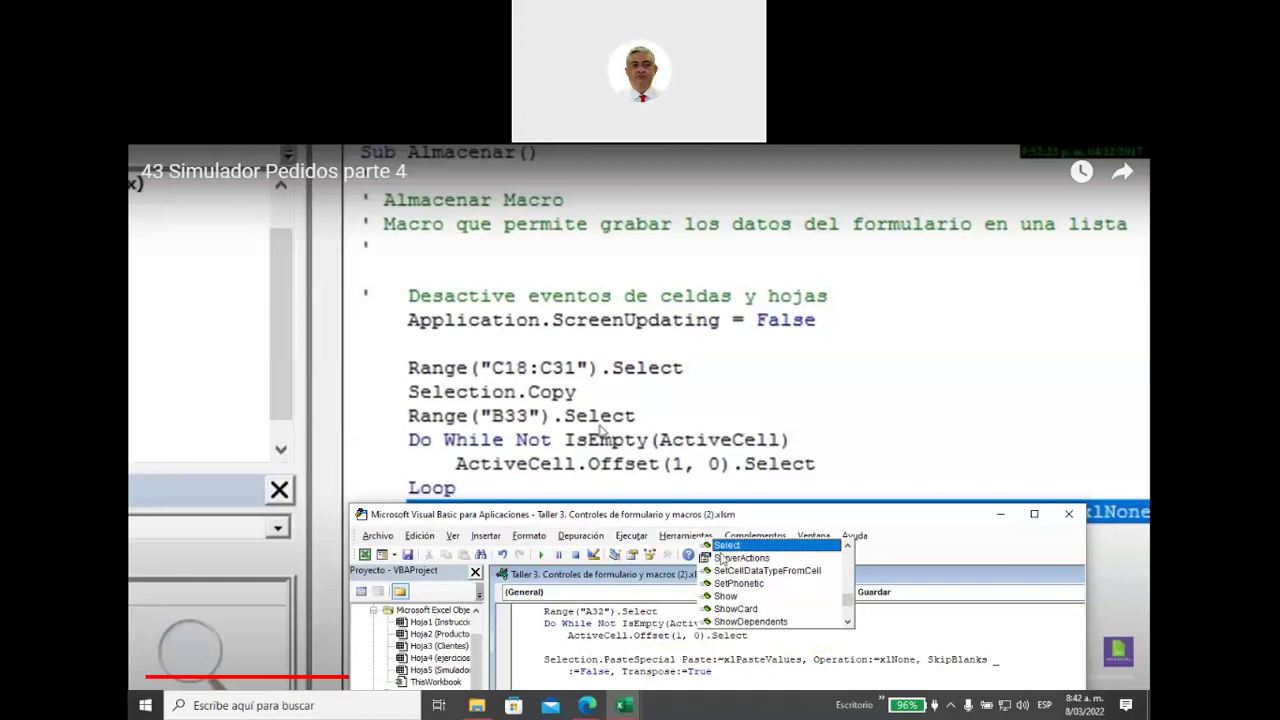
{"action": "key", "text": "Escape"}
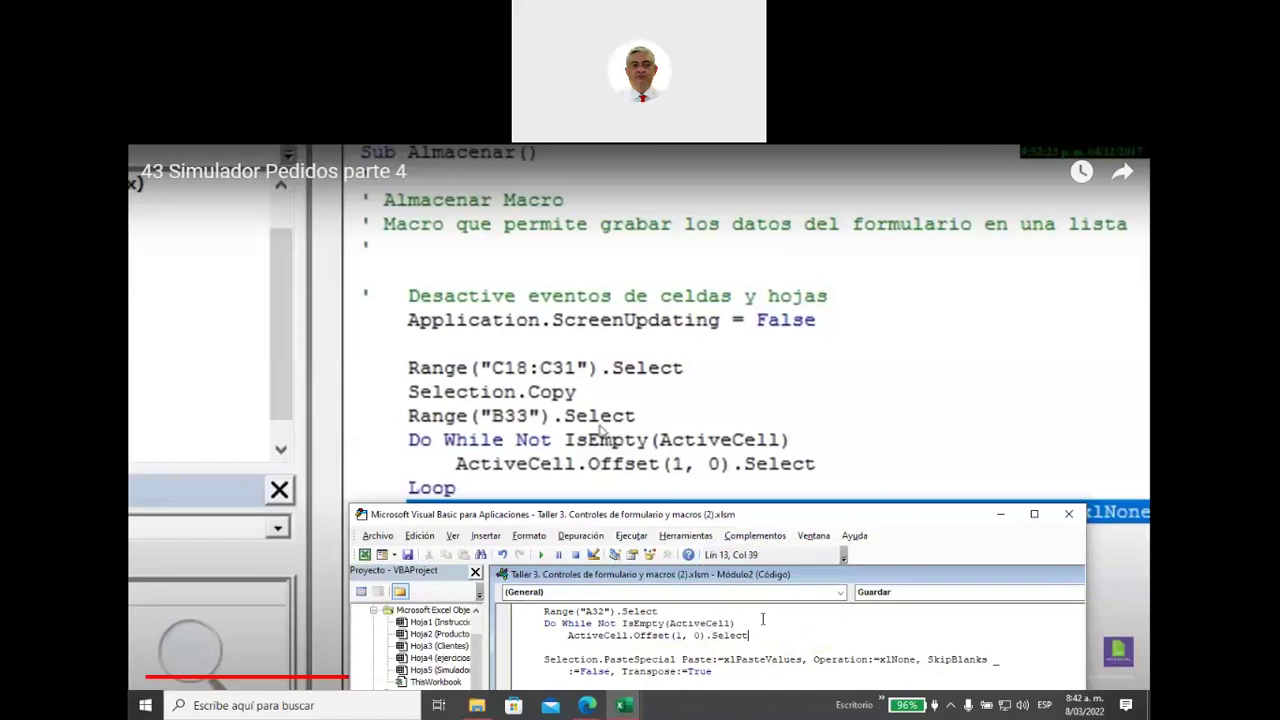
{"action": "key", "text": "Return"}
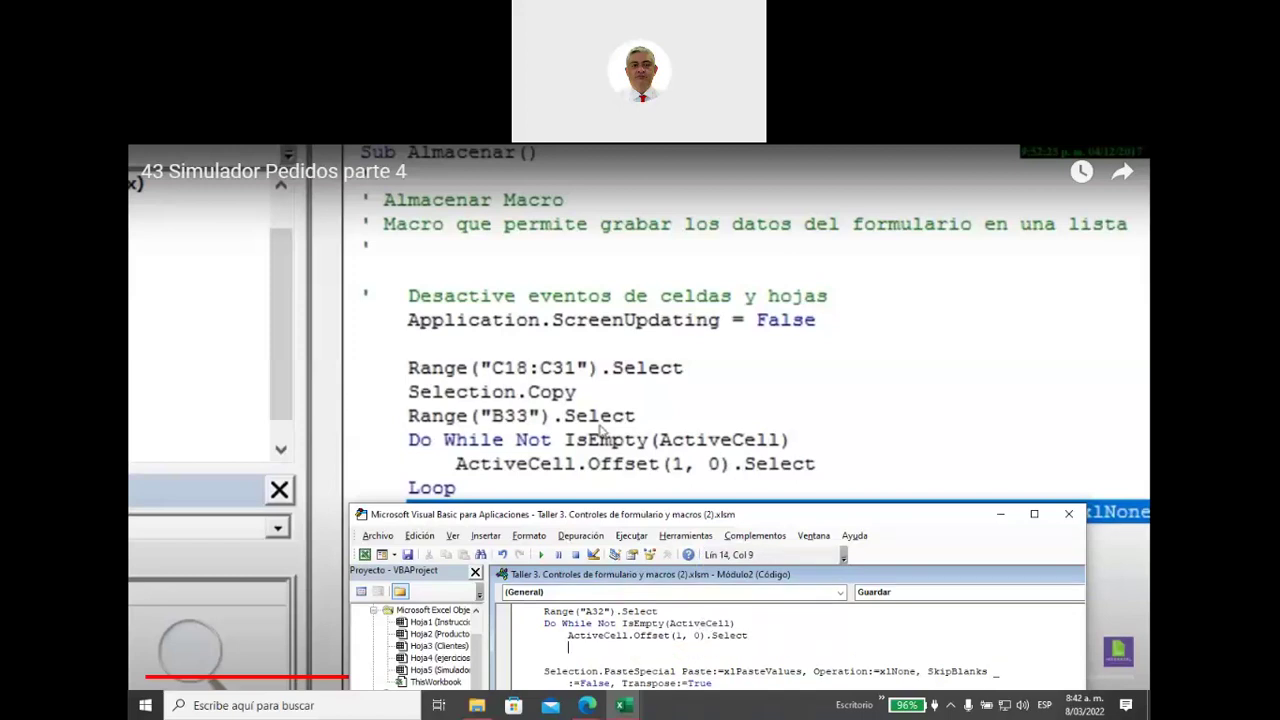
{"action": "key", "text": "BackSpace"}
{"action": "type", "text": "Loop"}
Open a blank line after Transpose:=True below Guardar's PasteSpecial statement
{"action": "left_click_drag", "start_coordinate": [762, 518], "coordinate": [891, 268]}
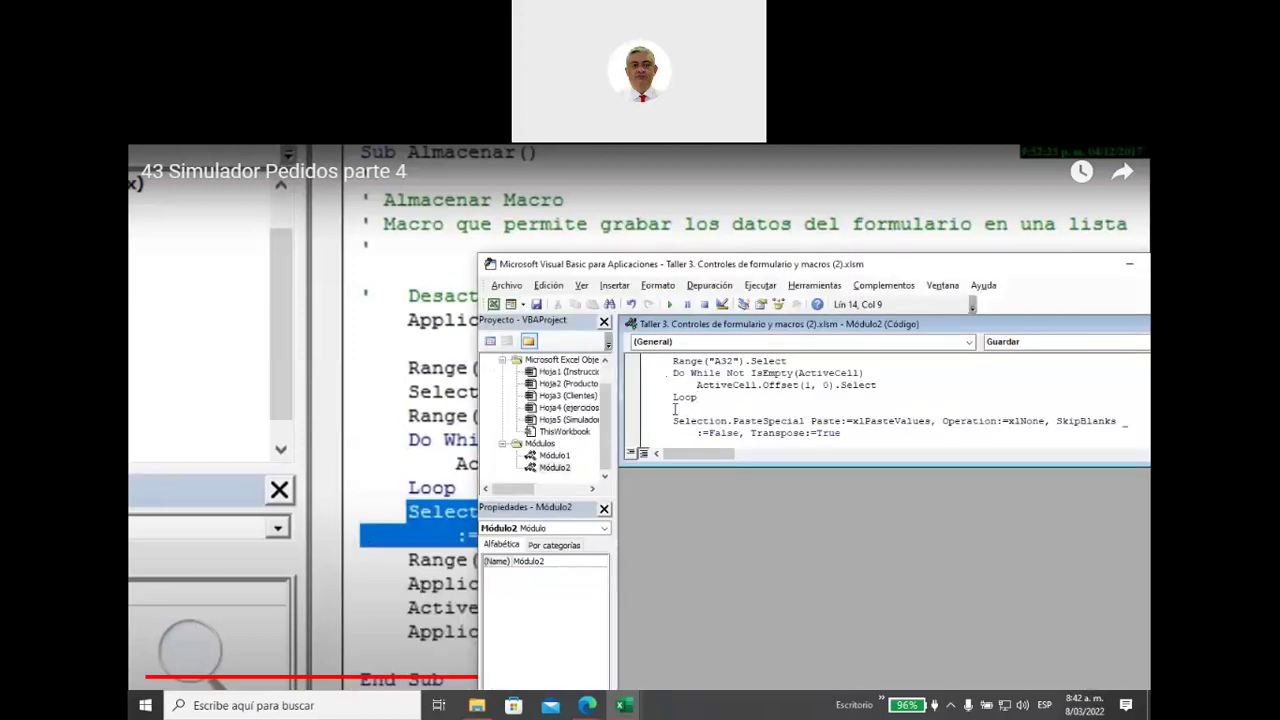
{"action": "left_click_drag", "start_coordinate": [673, 373], "coordinate": [704, 398]}
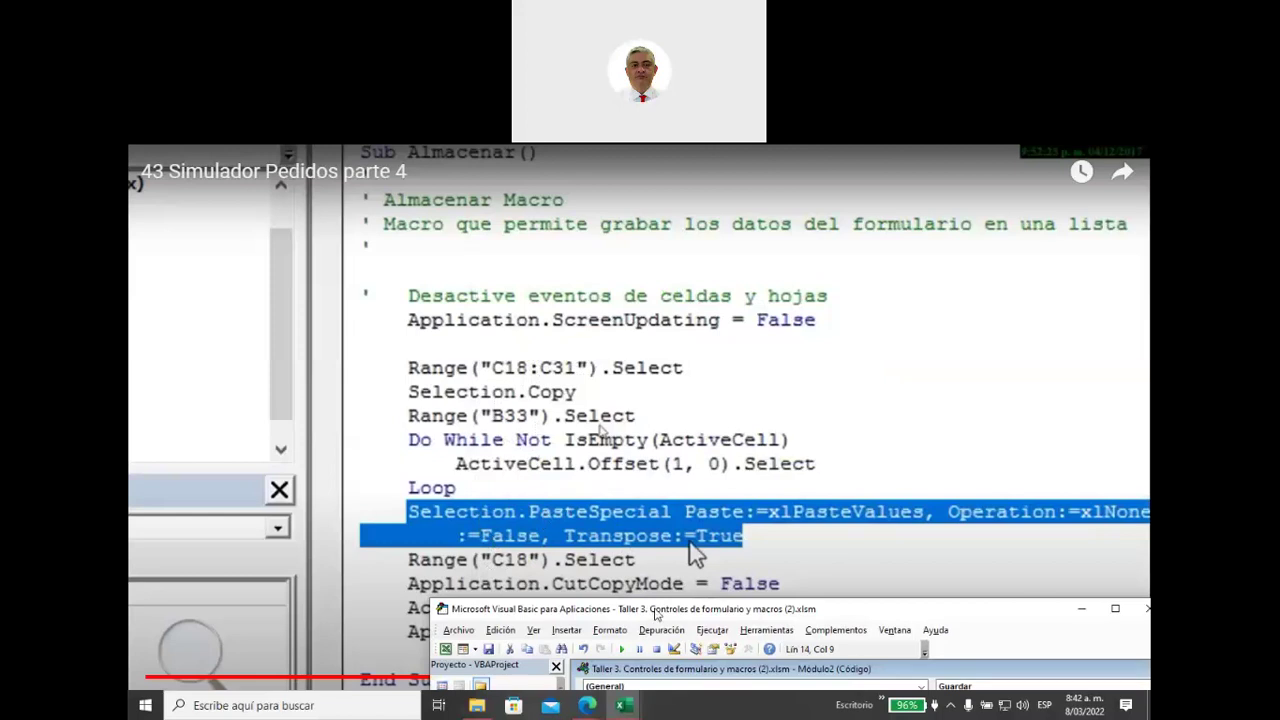
{"action": "left_click_drag", "start_coordinate": [656, 614], "coordinate": [633, 242]}
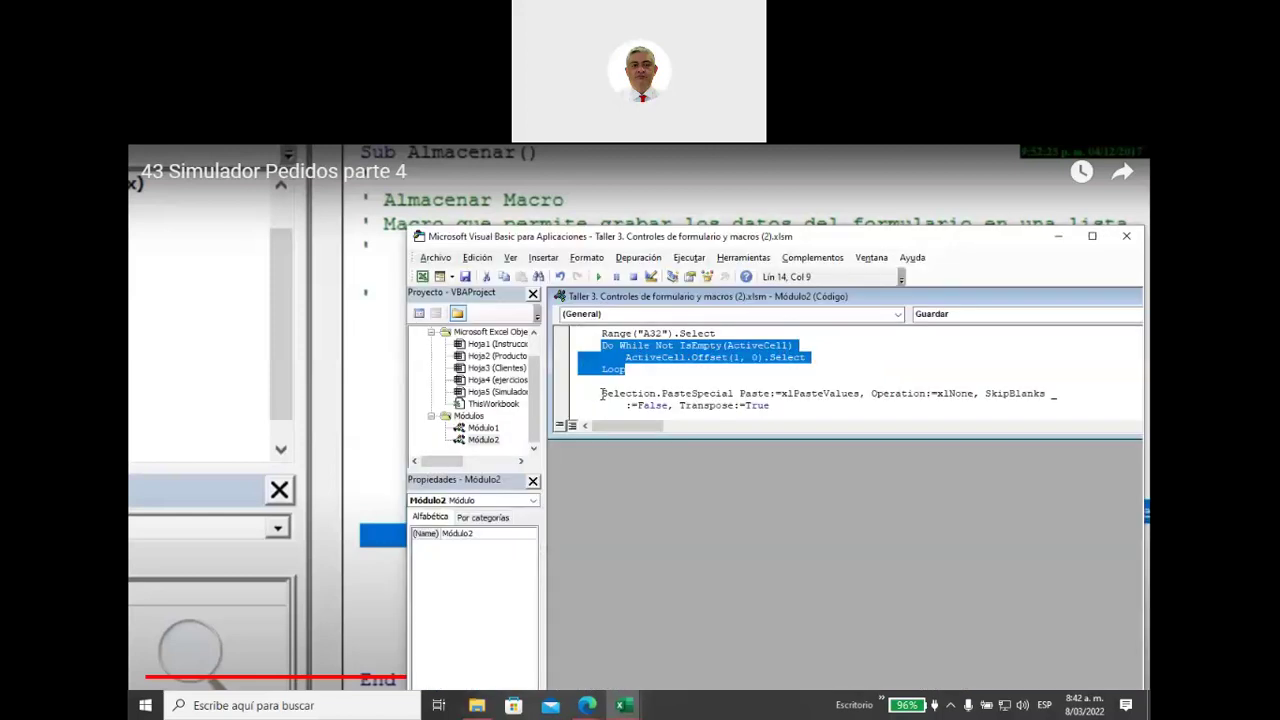
{"action": "left_click_drag", "start_coordinate": [600, 393], "coordinate": [778, 407]}
{"action": "left_click", "coordinate": [778, 407]}
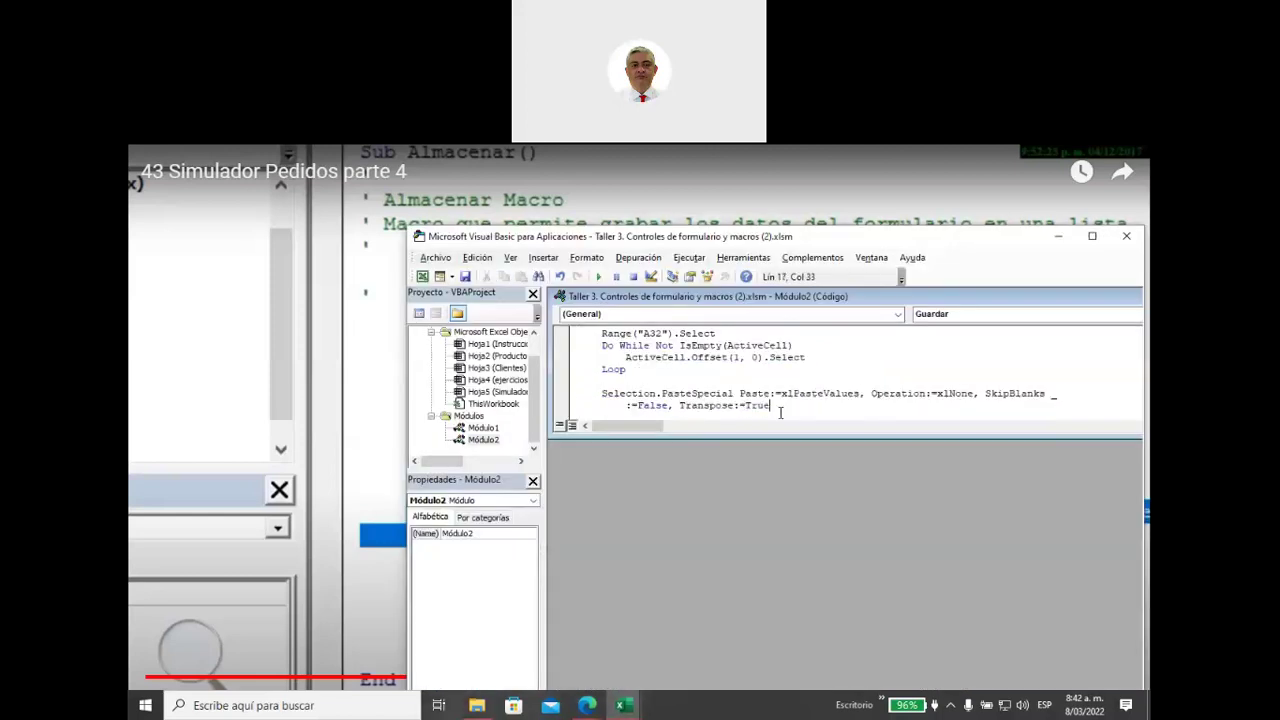
{"action": "key", "text": "Return"}
{"action": "key", "text": "Return"}
{"action": "key", "text": "Return"}
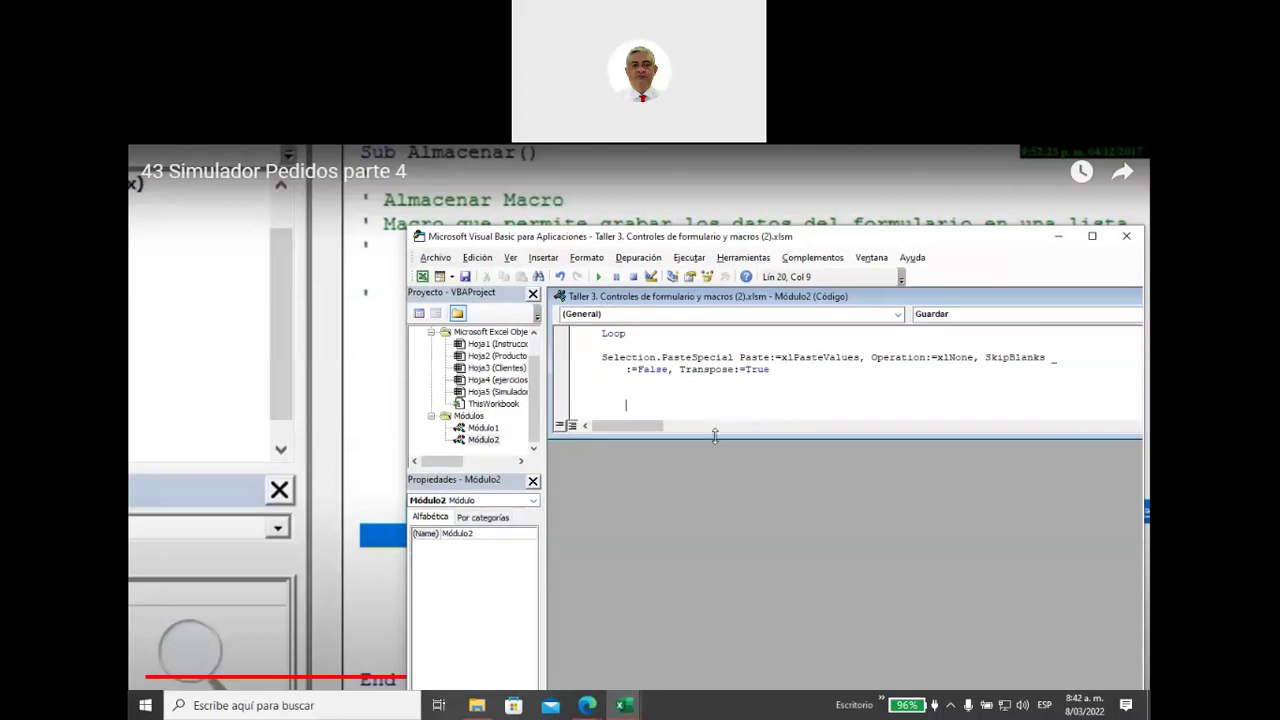
{"action": "left_click_drag", "start_coordinate": [714, 437], "coordinate": [714, 527]}
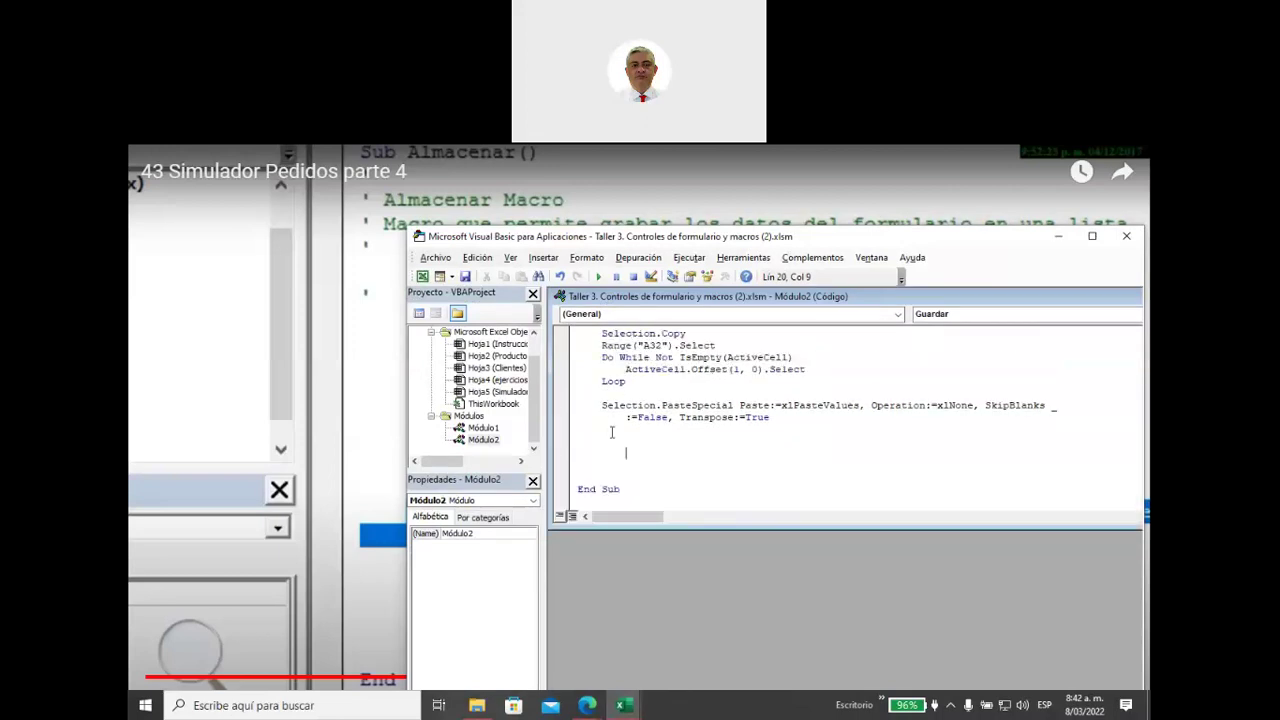
{"action": "left_click", "coordinate": [605, 436]}
Move and shrink the VBA editor to uncover the tutorial code, then pause the video
{"action": "mouse_move", "coordinate": [809, 241]}
{"action": "left_mouse_down"}
{"action": "mouse_move", "coordinate": [578, 177]}
{"action": "mouse_move", "coordinate": [572, 333]}
{"action": "left_mouse_up"}
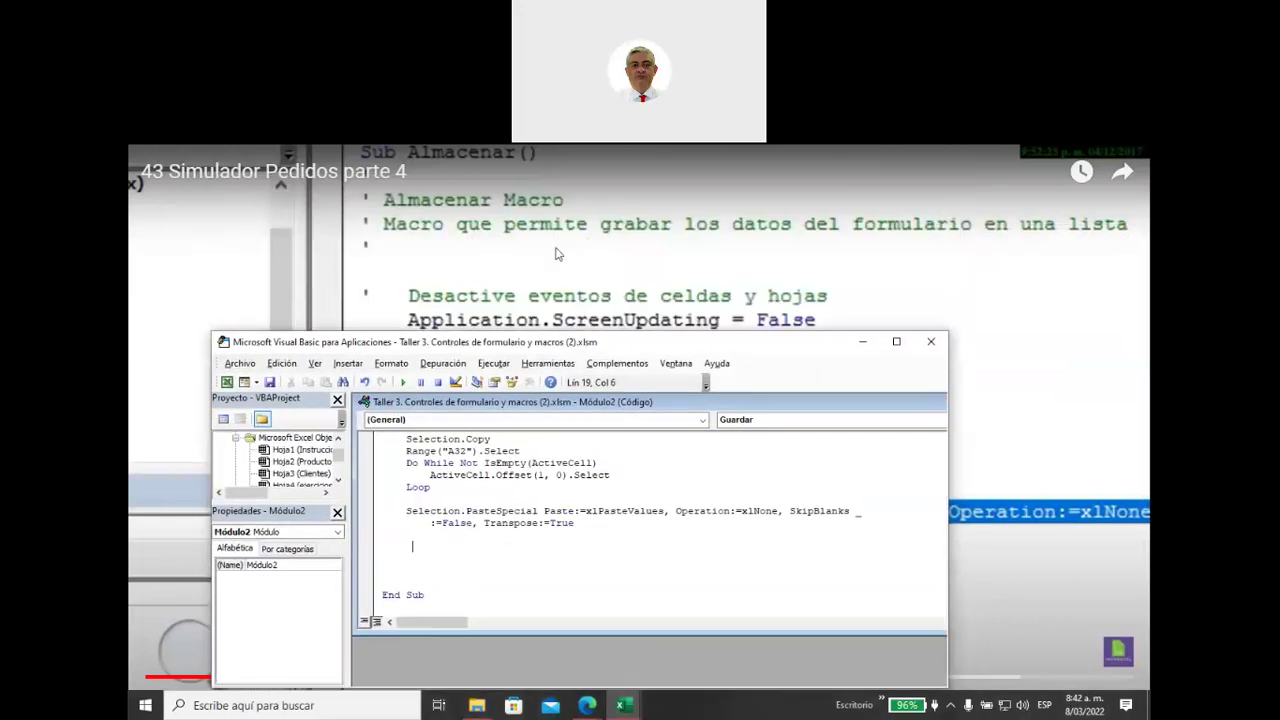
{"action": "left_click_drag", "start_coordinate": [572, 341], "coordinate": [565, 182]}
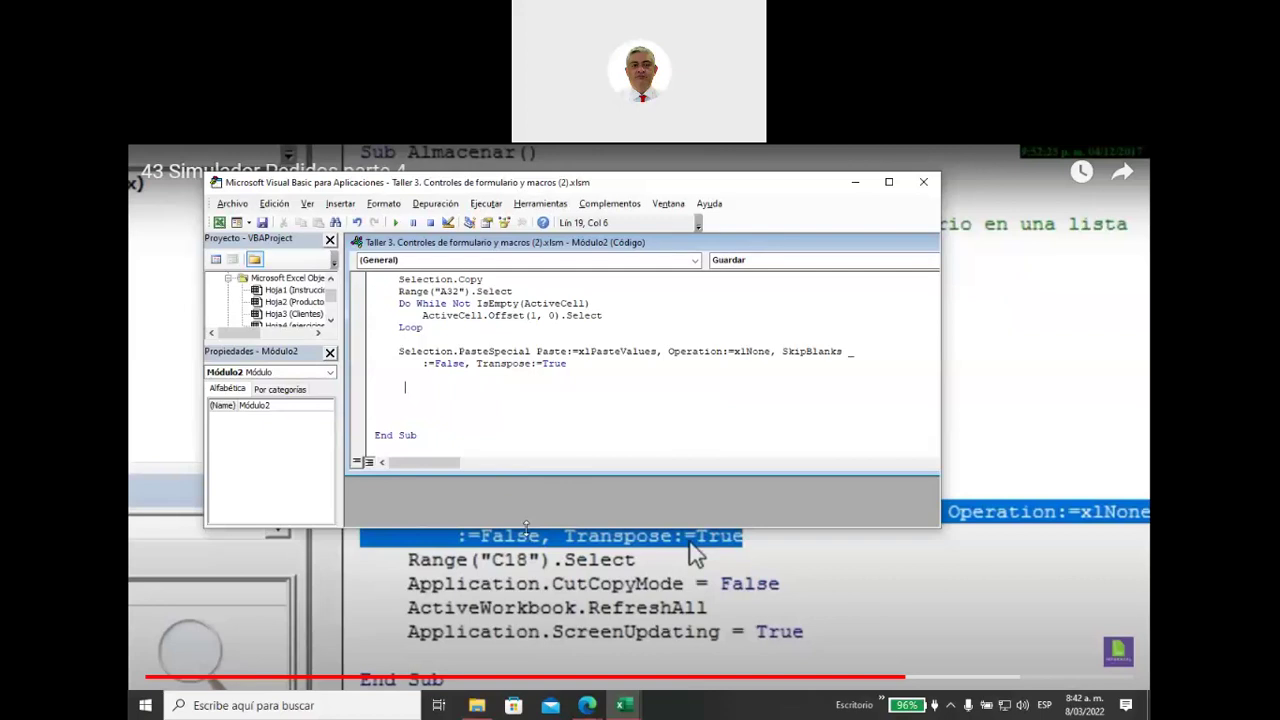
{"action": "left_click_drag", "start_coordinate": [526, 526], "coordinate": [526, 477]}
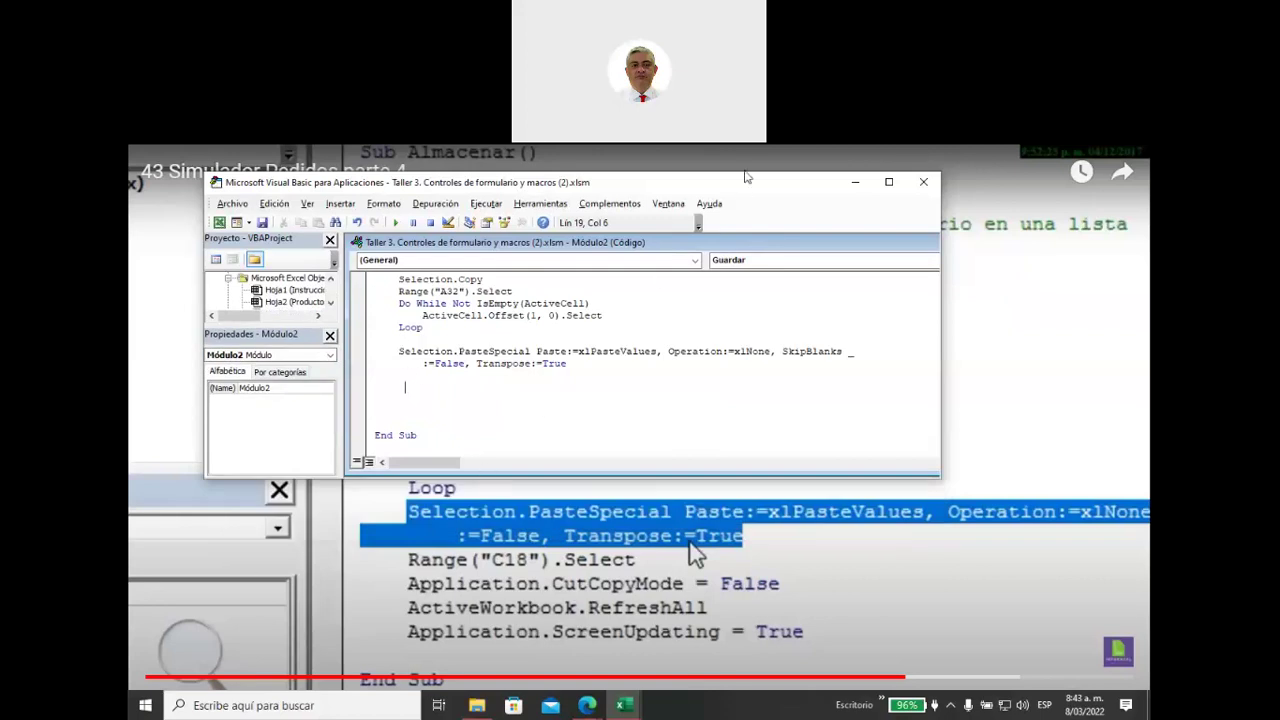
{"action": "left_click", "coordinate": [936, 168]}
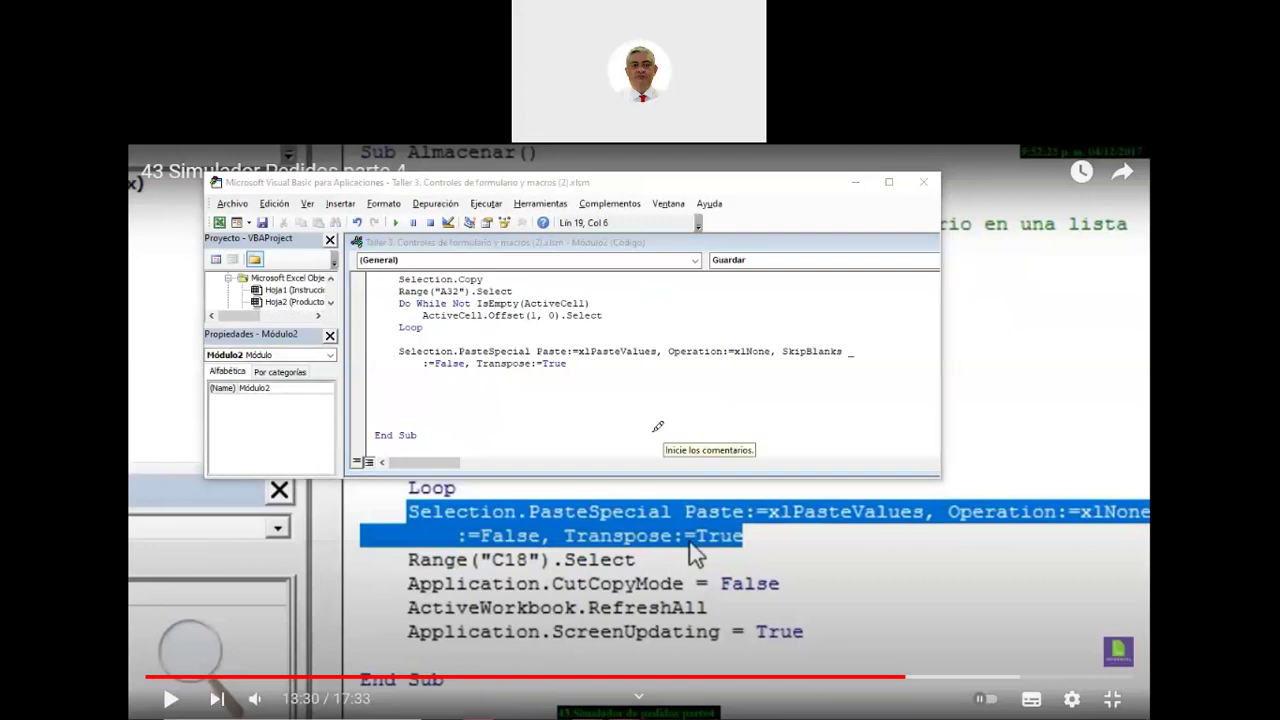
Underline xlPasteValues and C18, and draw arrows at Transpose:=True and the Range("C18") line
{"action": "left_click_drag", "start_coordinate": [756, 532], "coordinate": [906, 532]}
{"action": "left_click_drag", "start_coordinate": [790, 504], "coordinate": [790, 556]}
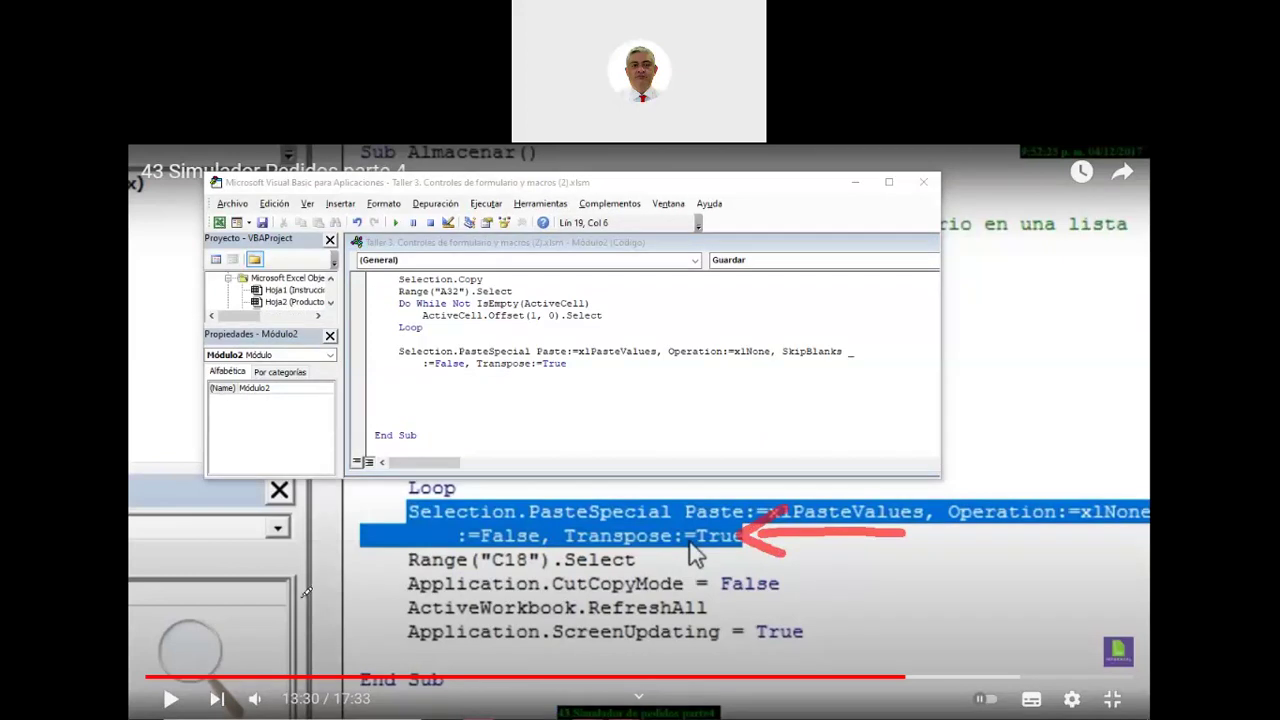
{"action": "mouse_move", "coordinate": [276, 608]}
{"action": "left_mouse_down"}
{"action": "mouse_move", "coordinate": [398, 553]}
{"action": "mouse_move", "coordinate": [382, 588]}
{"action": "left_mouse_up"}
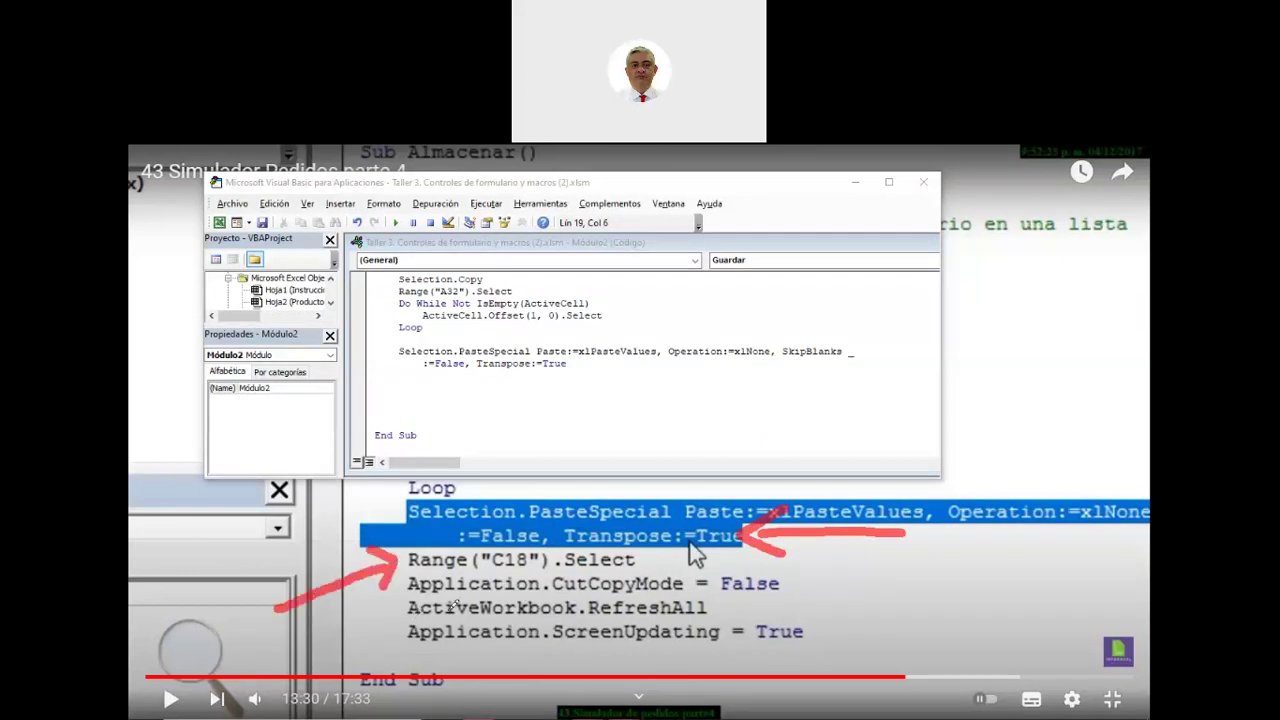
{"action": "left_click_drag", "start_coordinate": [490, 571], "coordinate": [532, 573]}
Add Range("D18").Select below the paste statement and start a new indented line
{"action": "left_click", "coordinate": [498, 352]}
{"action": "scroll", "coordinate": [498, 352], "scroll_direction": "up", "scroll_amount": 1}
{"action": "left_click_drag", "start_coordinate": [440, 303], "coordinate": [458, 303]}
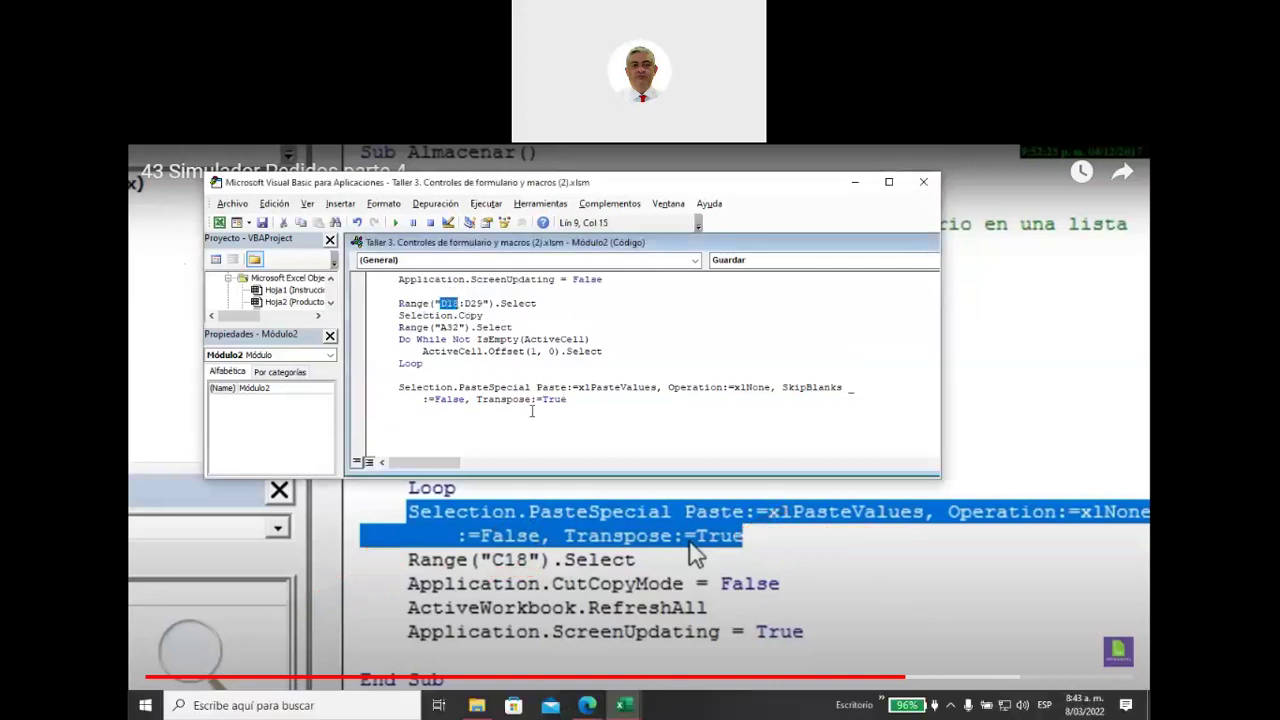
{"action": "left_click", "coordinate": [395, 411]}
{"action": "type", "text": "Range"}
{"action": "type", "text": "(\""}
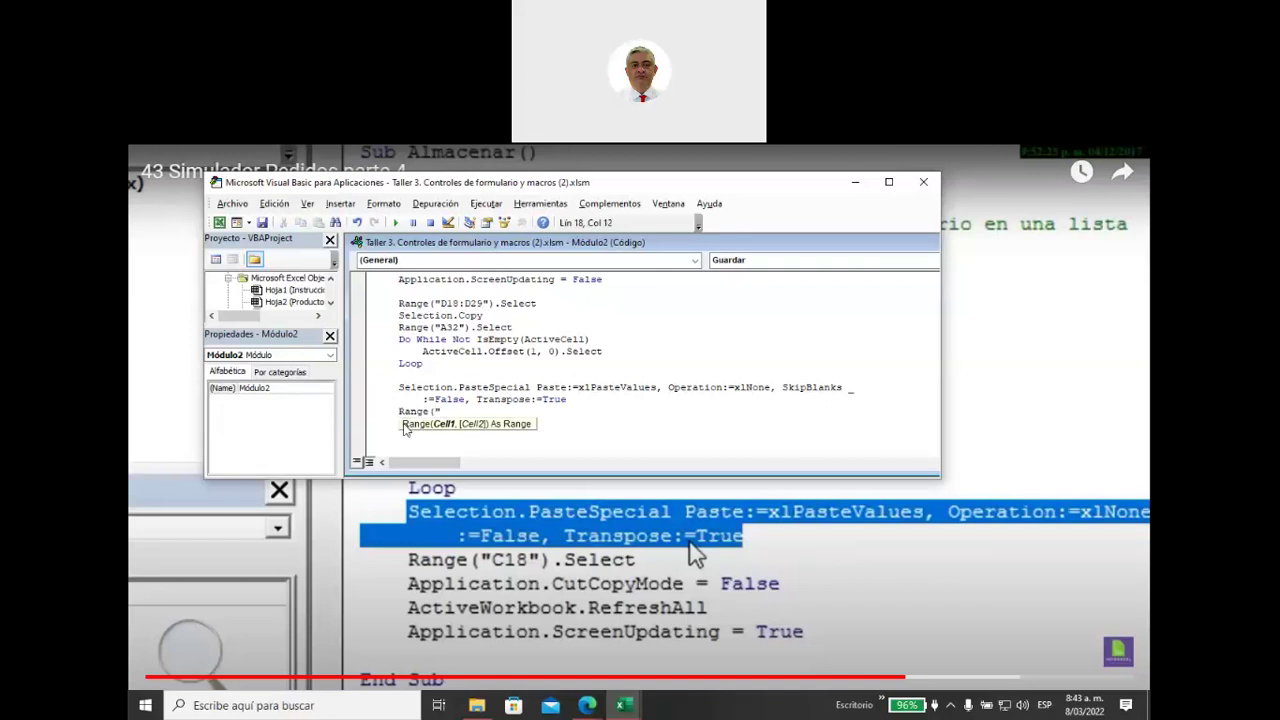
{"action": "type", "text": "D18\""}
{"action": "type", "text": ")"}
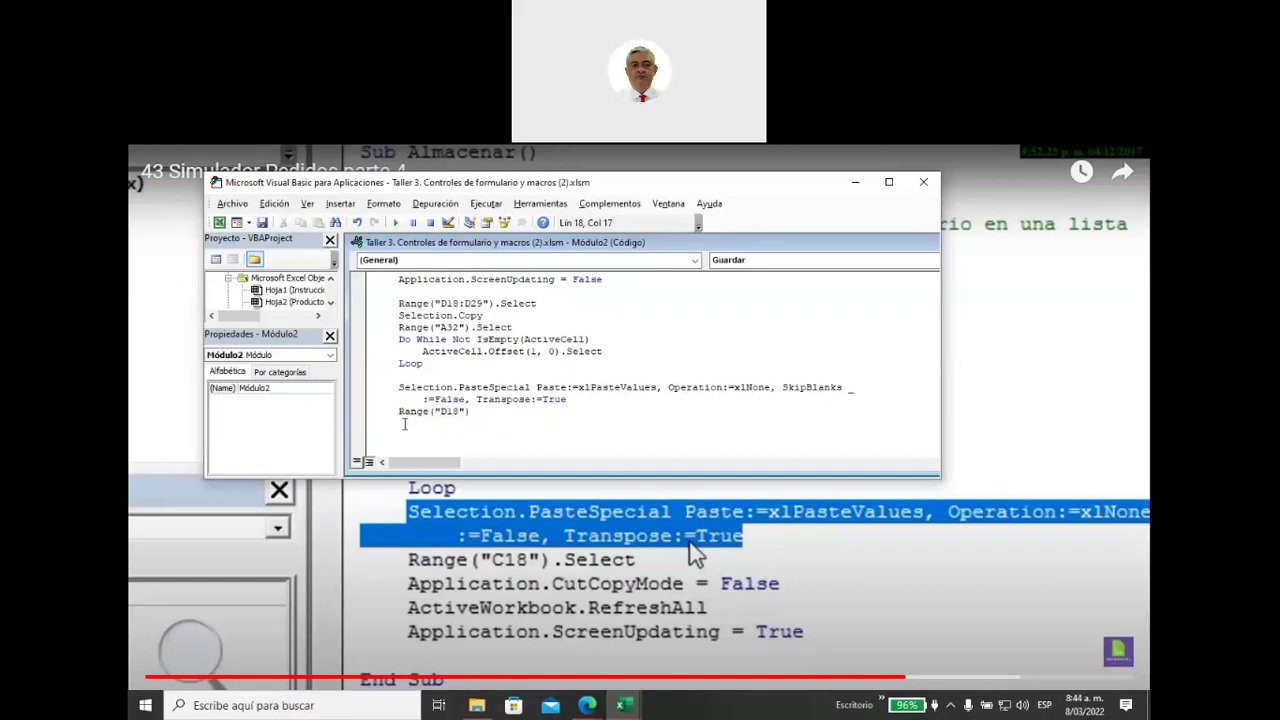
{"action": "type", "text": ".Select"}
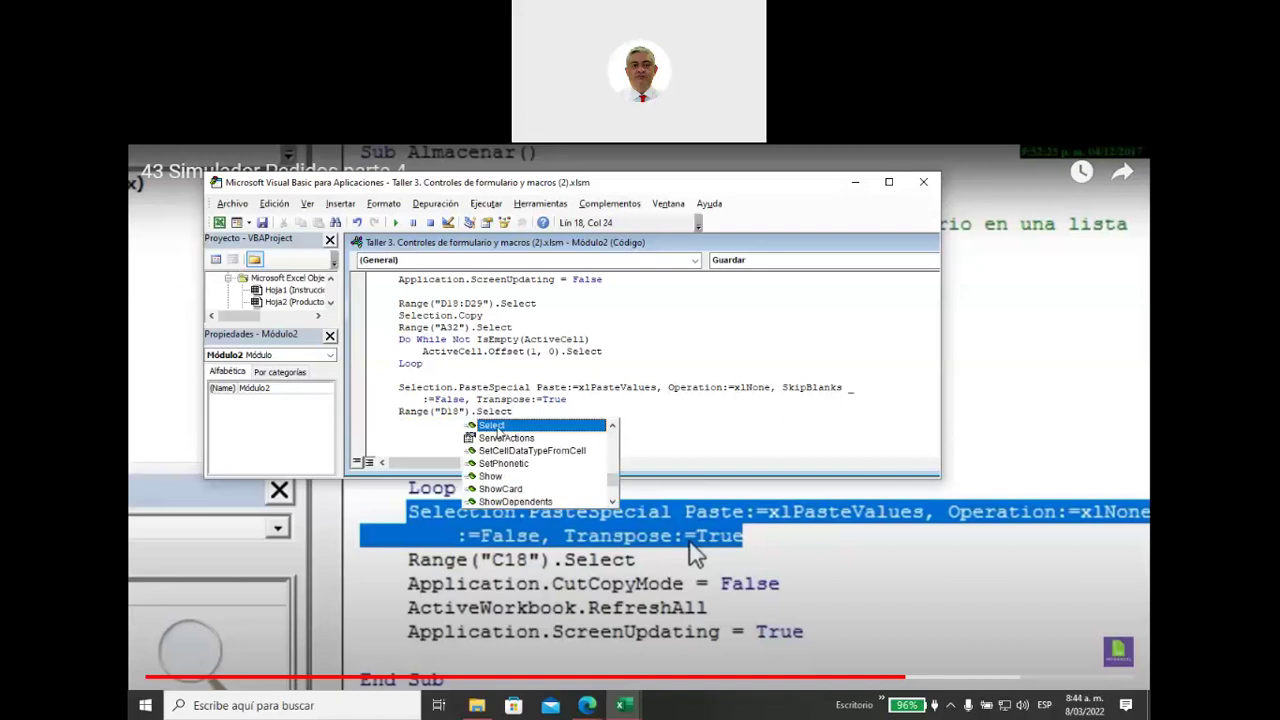
{"action": "double_click", "coordinate": [500, 428]}
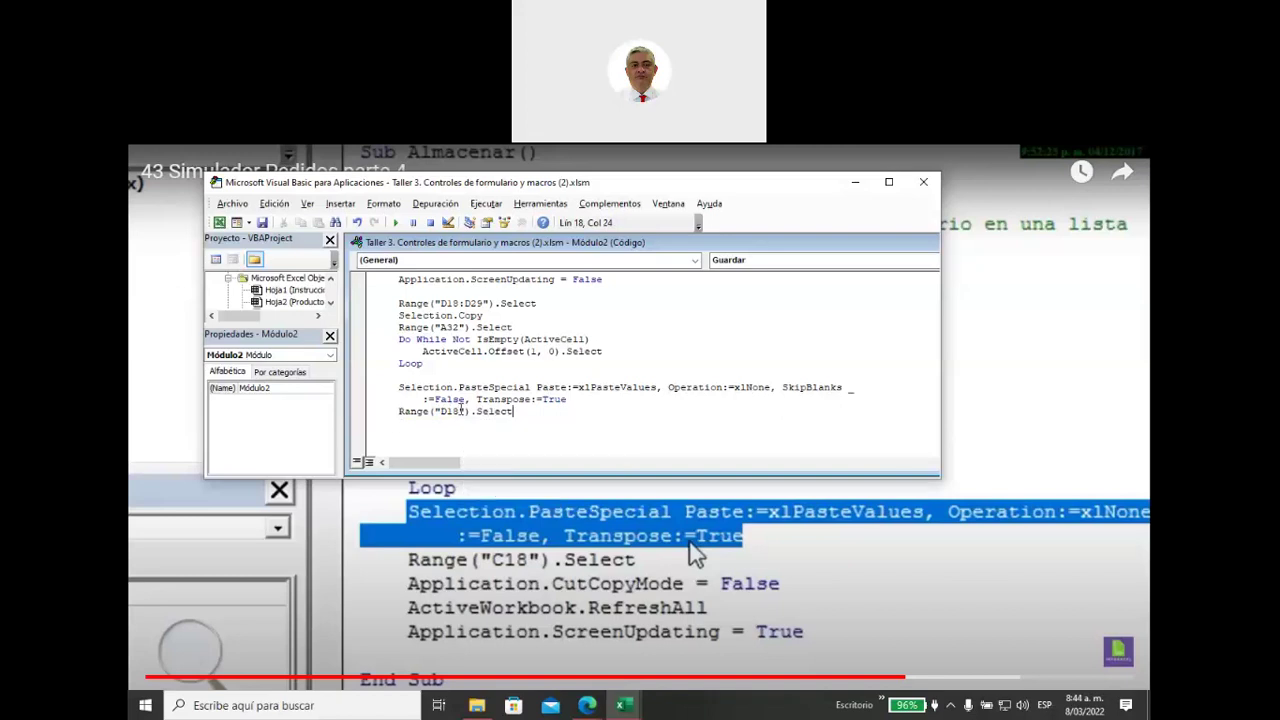
{"action": "left_click_drag", "start_coordinate": [458, 411], "coordinate": [440, 411]}
{"action": "key", "text": "End"}
{"action": "key", "text": "Return"}
{"action": "key", "text": "Tab"}
Below the D18 selection, add the line Application.CutCopyMode = False and open a fresh line
{"action": "key", "text": "BackSpace"}
{"action": "type", "text": "Application"}
{"action": "type", "text": "."}
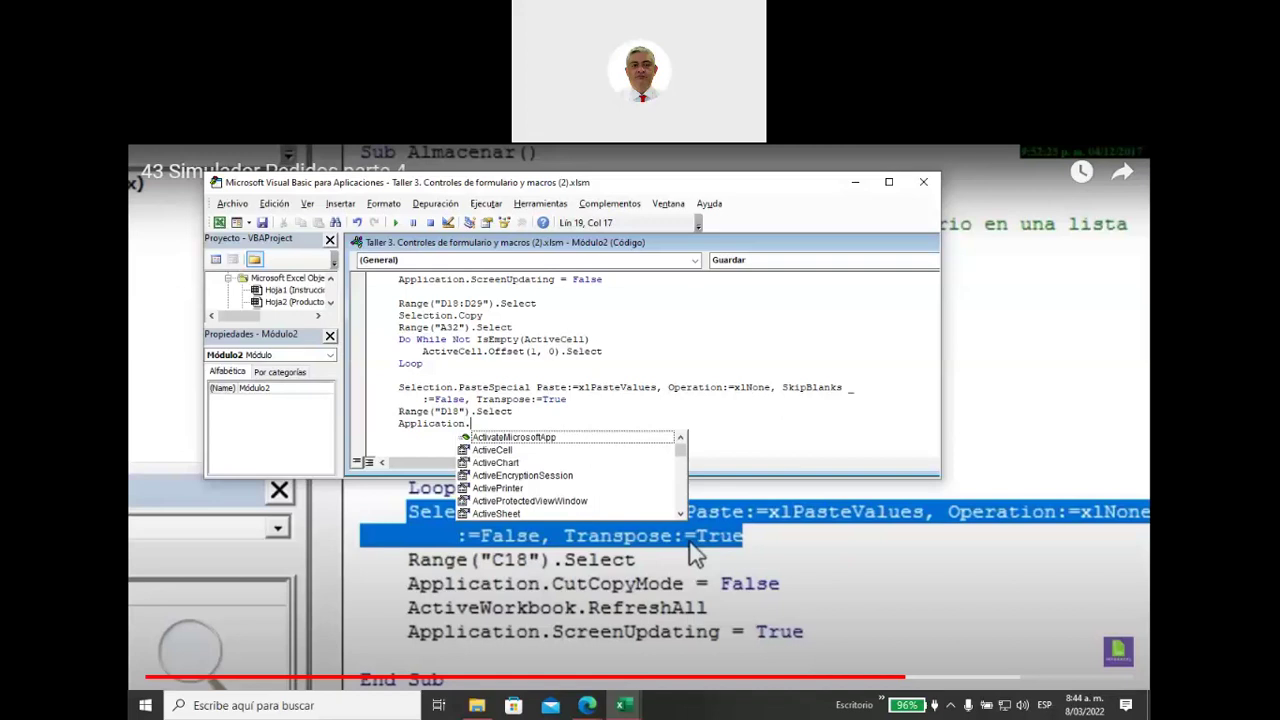
{"action": "type", "text": "CutCopy"}
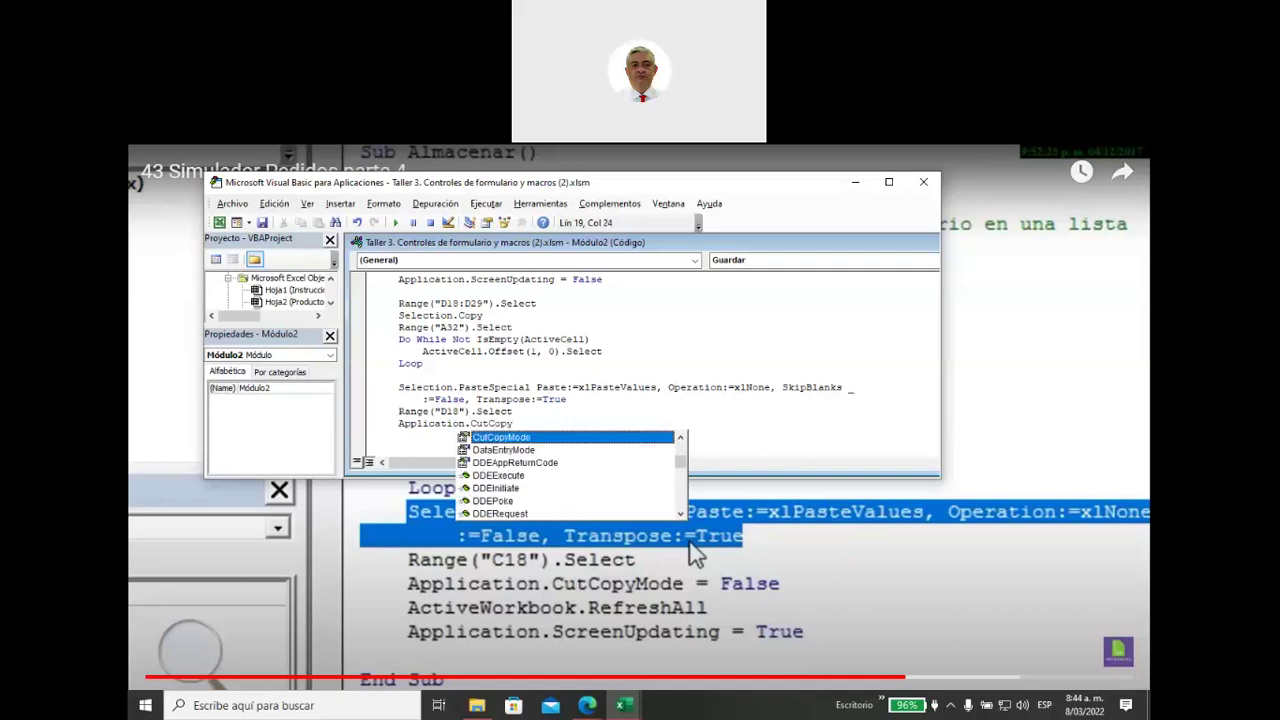
{"action": "type", "text": "Mode"}
{"action": "type", "text": " = false"}
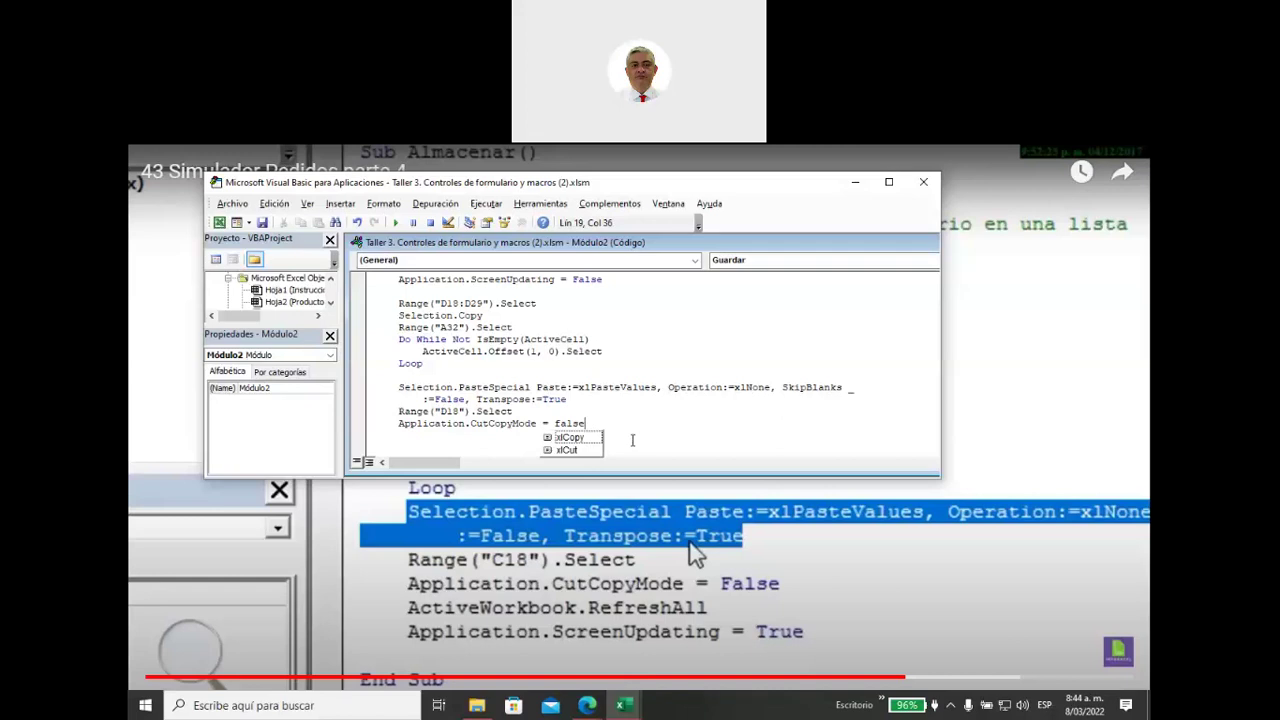
{"action": "key", "text": "Return"}
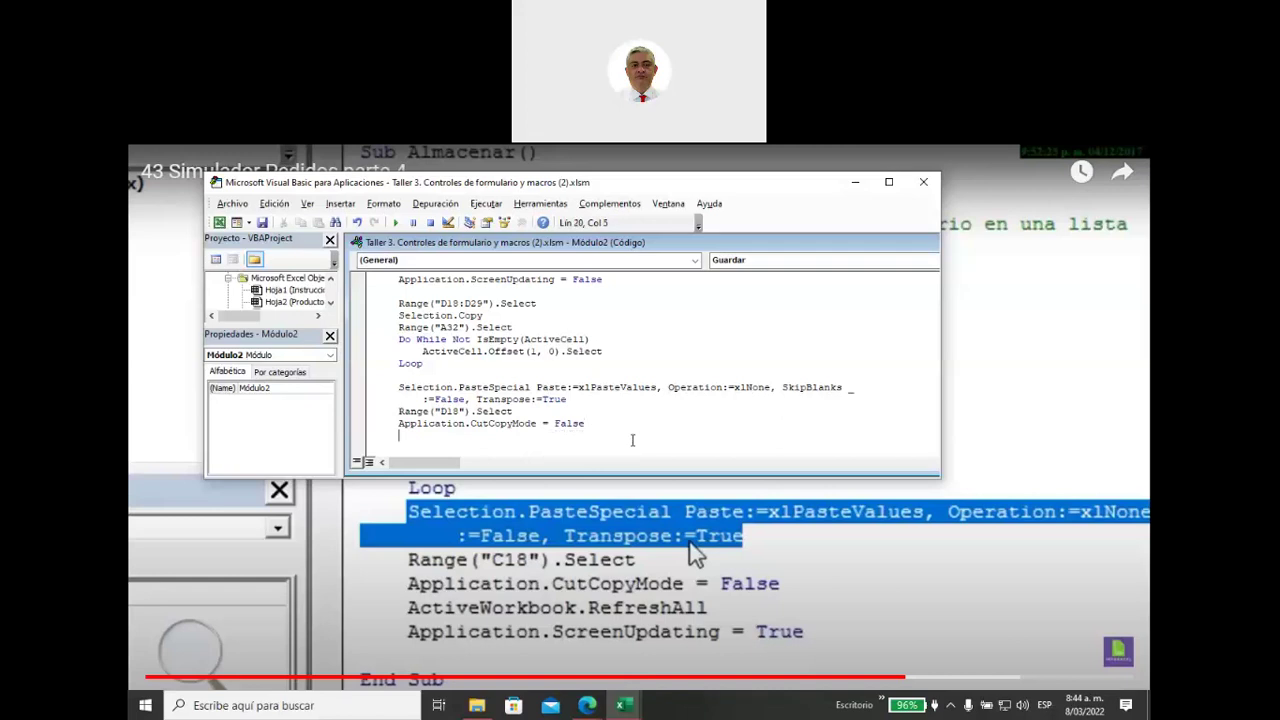
{"action": "left_click", "coordinate": [622, 708]}
{"action": "left_click", "coordinate": [550, 665]}
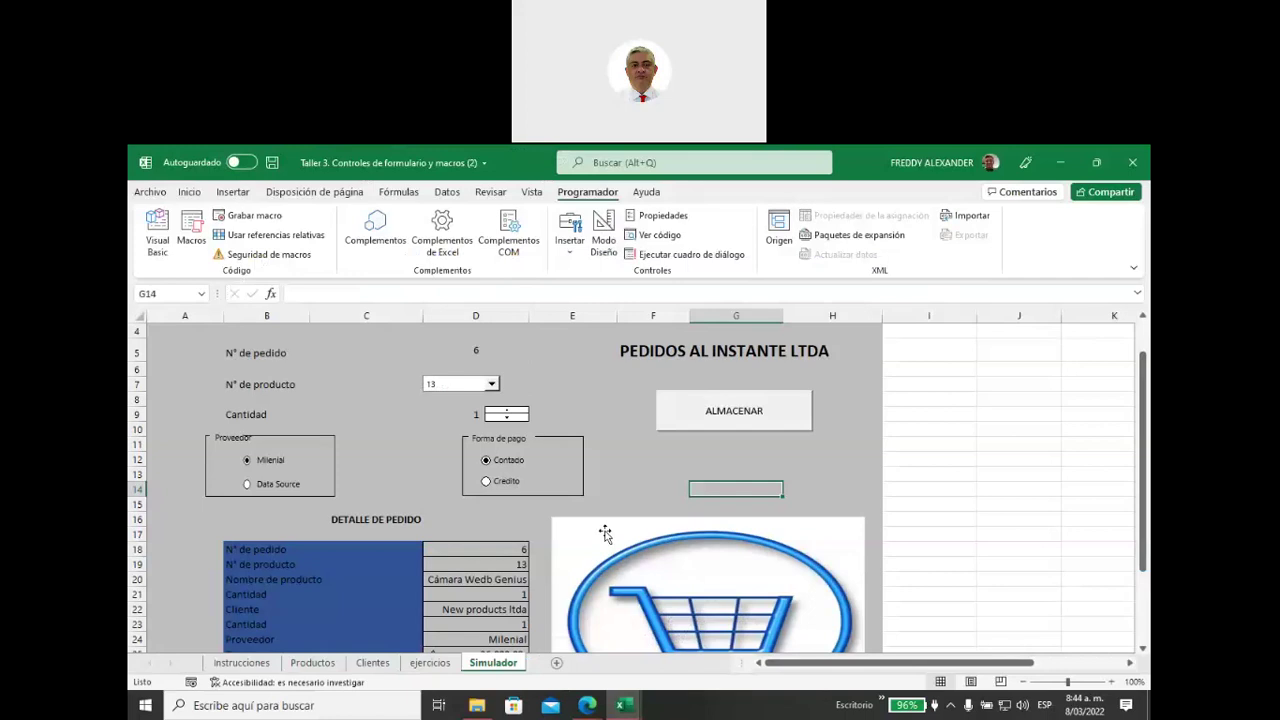
{"action": "scroll", "coordinate": [558, 533], "scroll_direction": "down", "scroll_amount": 2}
{"action": "scroll", "coordinate": [560, 529], "scroll_direction": "down", "scroll_amount": 2}
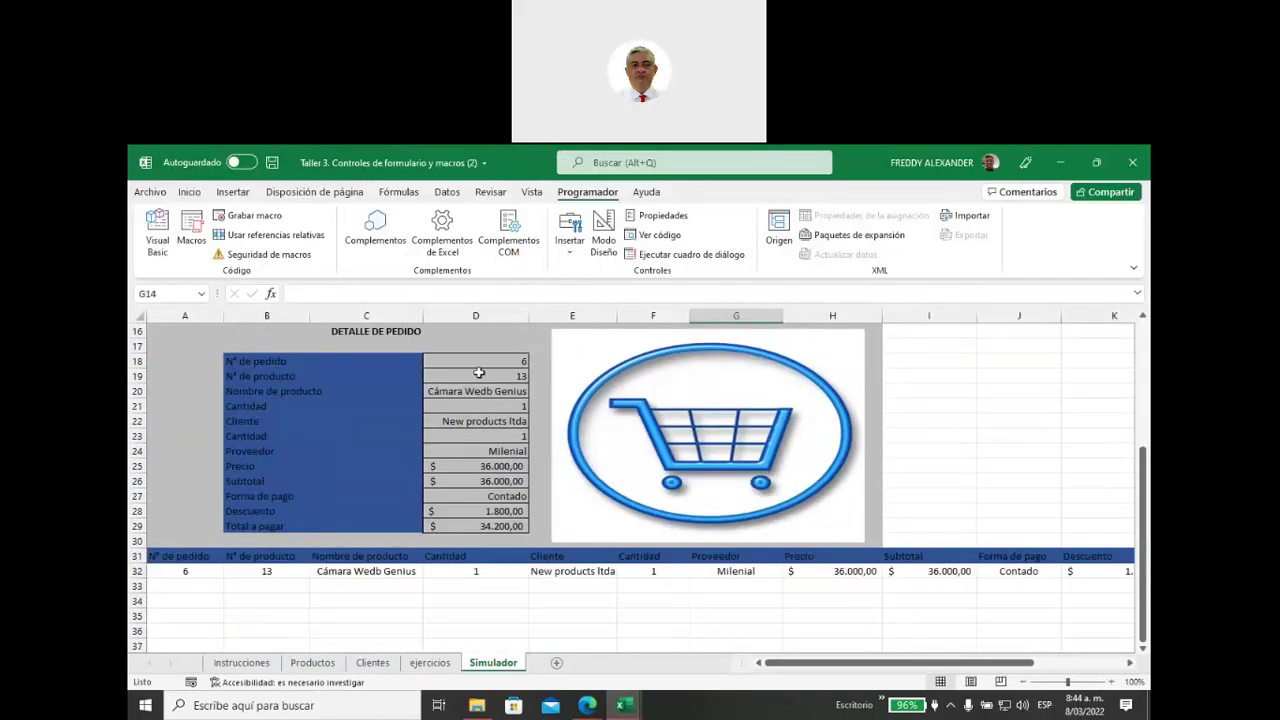
{"action": "left_click_drag", "start_coordinate": [478, 361], "coordinate": [480, 526]}
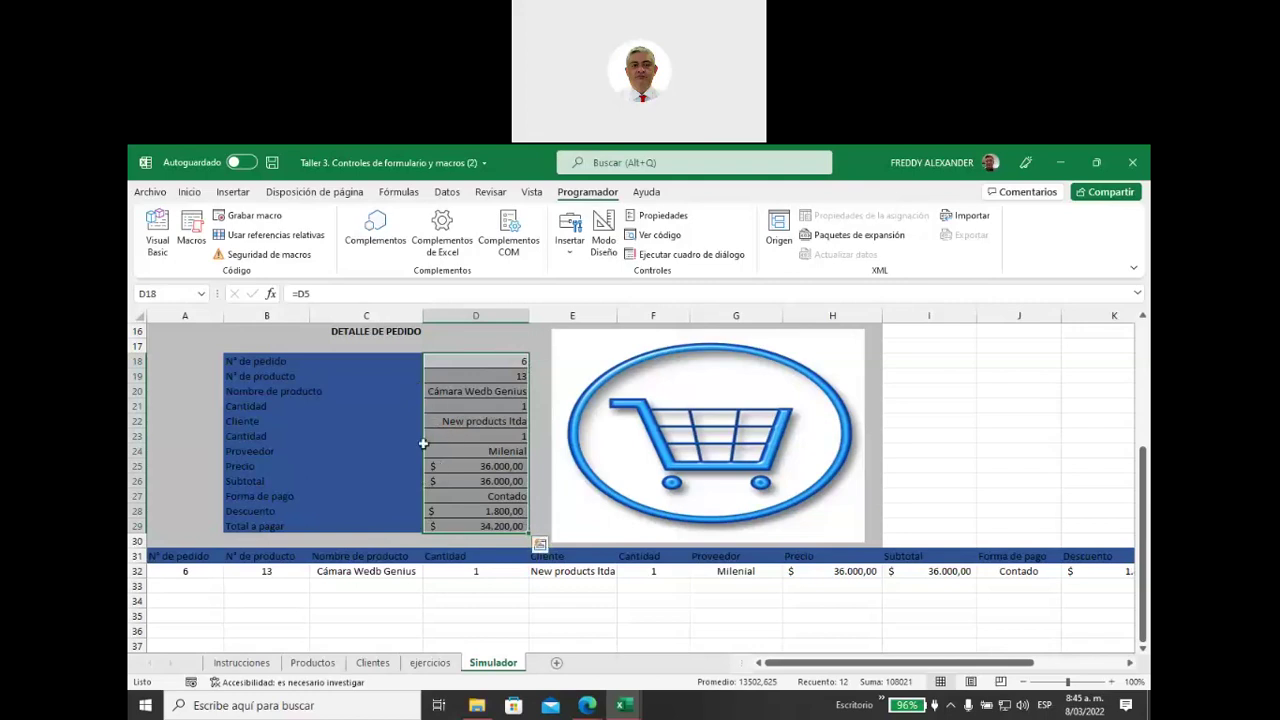
{"action": "left_click", "coordinate": [1061, 171]}
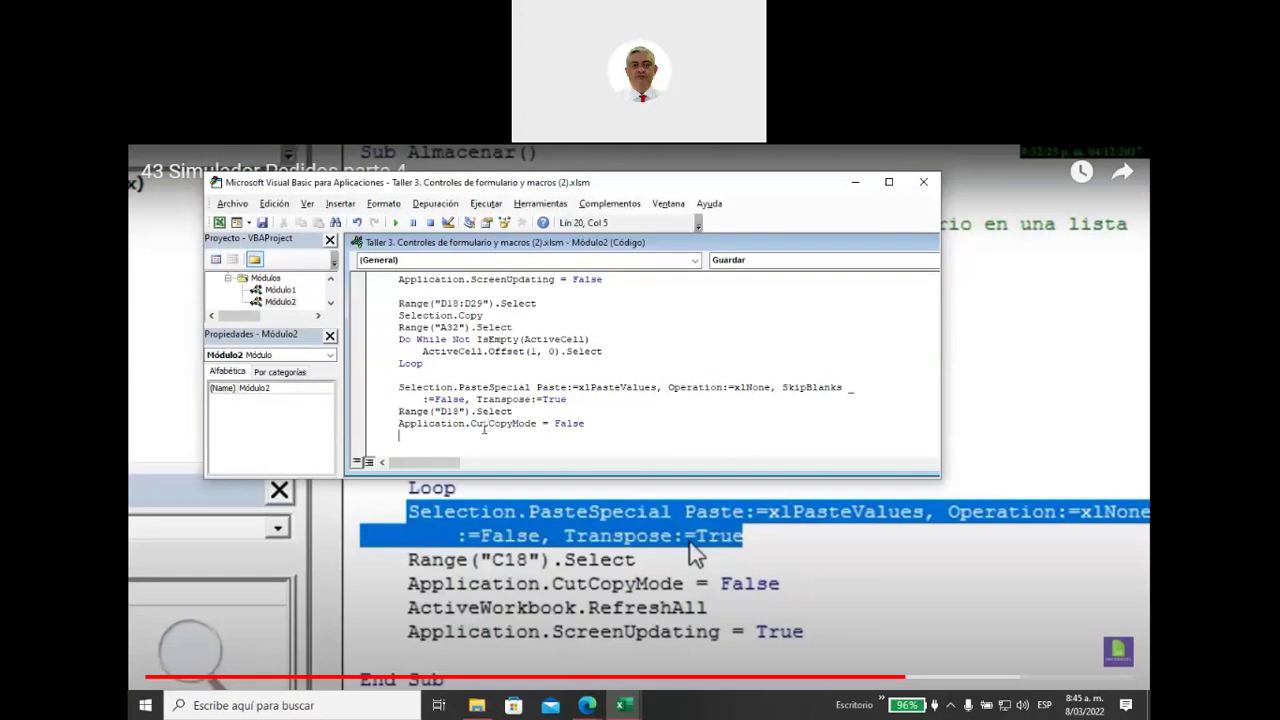
Add ActiveWorkbook.RefreshAll on a new line after the CutCopyMode statement
{"action": "left_click_drag", "start_coordinate": [554, 424], "coordinate": [586, 424]}
{"action": "left_click", "coordinate": [601, 424]}
{"action": "key", "text": "Return"}
{"action": "type", "text": "ActiveWorkBook."}
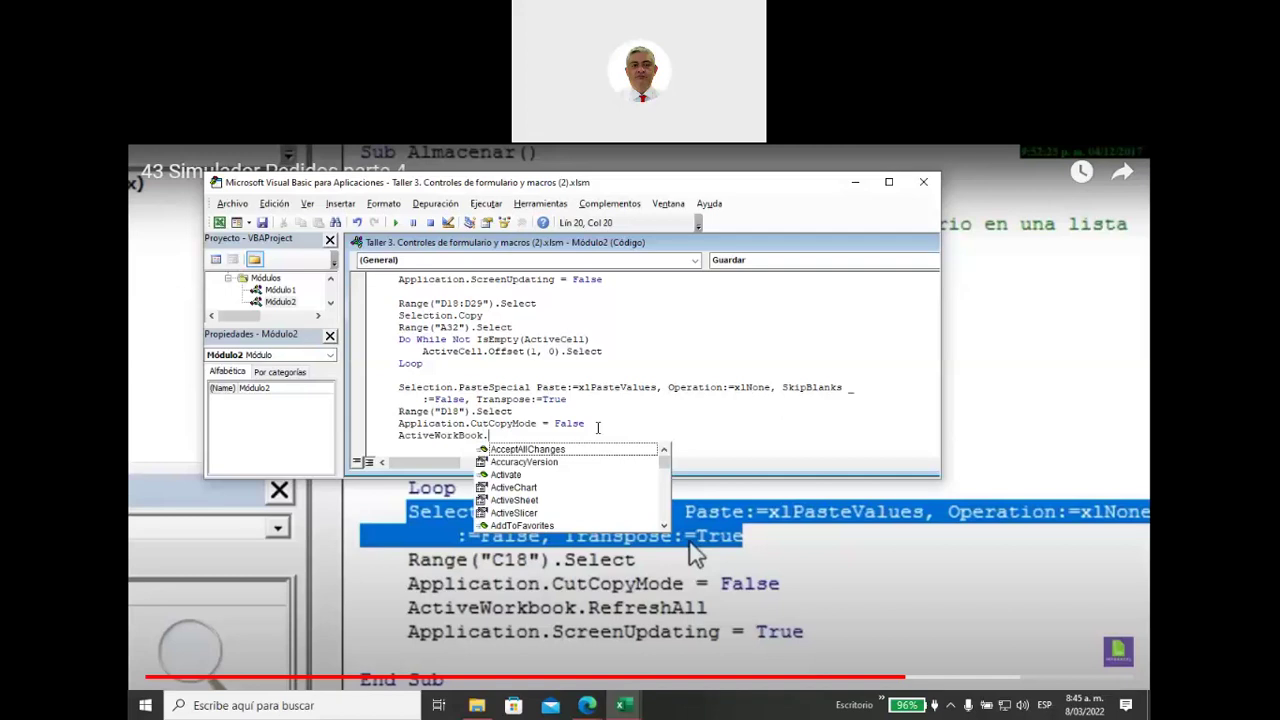
{"action": "type", "text": "Re"}
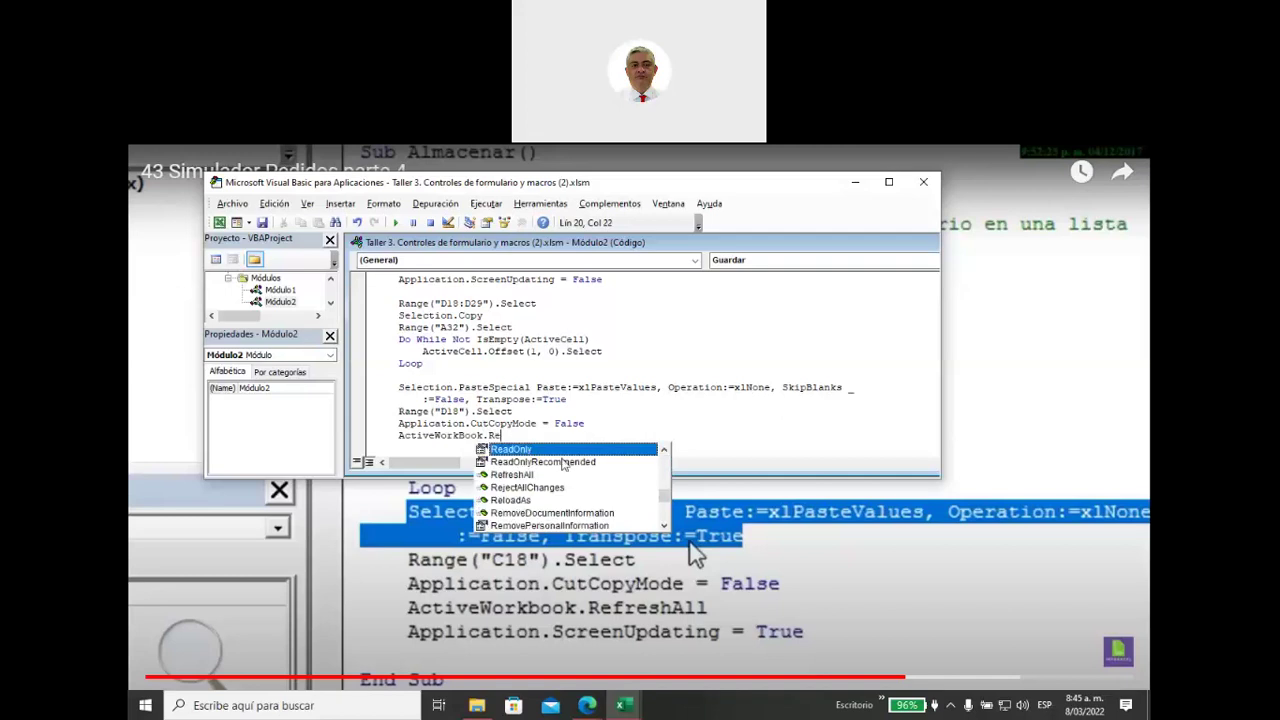
{"action": "double_click", "coordinate": [510, 474]}
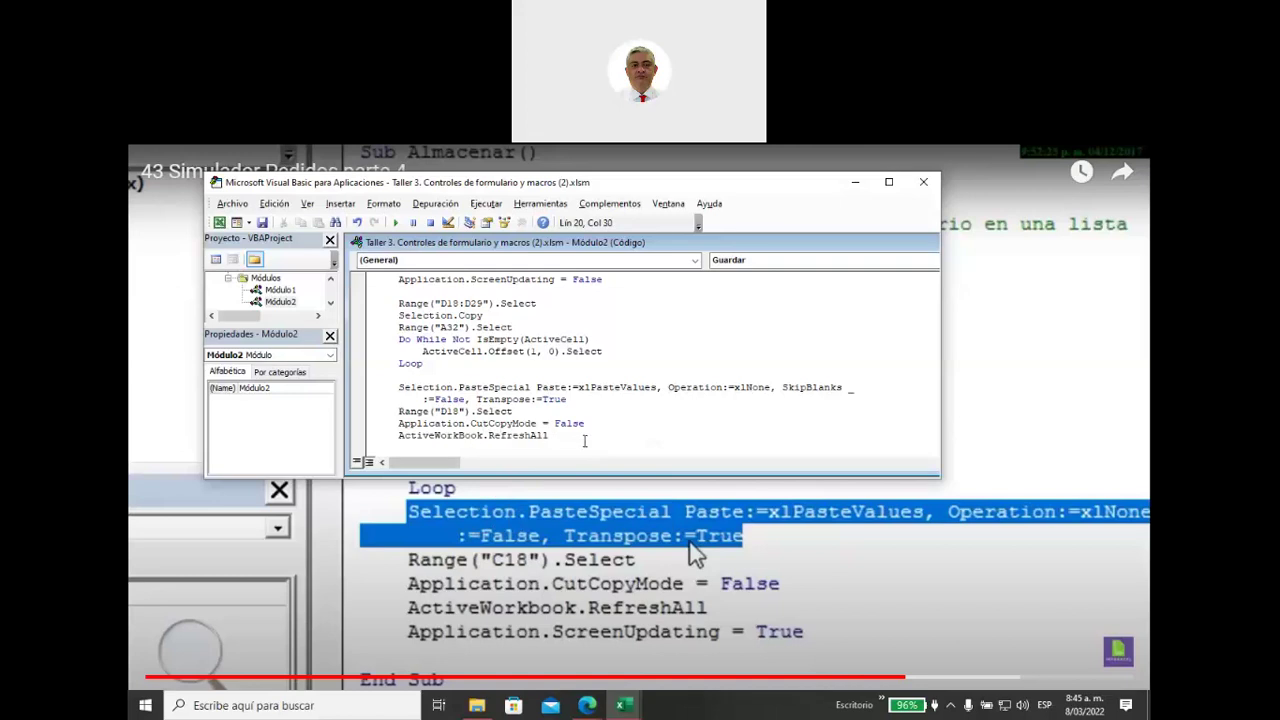
{"action": "scroll", "coordinate": [590, 440], "scroll_direction": "down", "scroll_amount": 1}
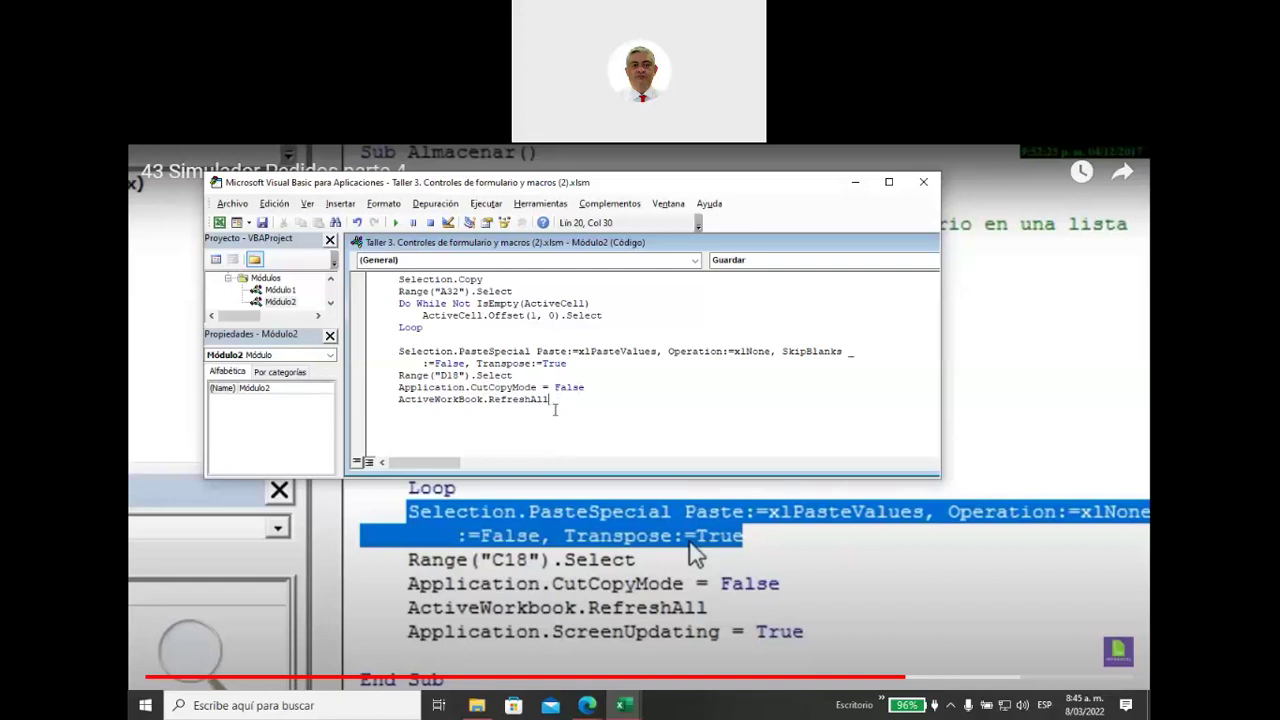
Add Application.ScreenUpdating = True as the last line of Guardar
{"action": "key", "text": "Return"}
{"action": "type", "text": "Applicat"}
{"action": "type", "text": "ion"}
{"action": "type", "text": ".Scre"}
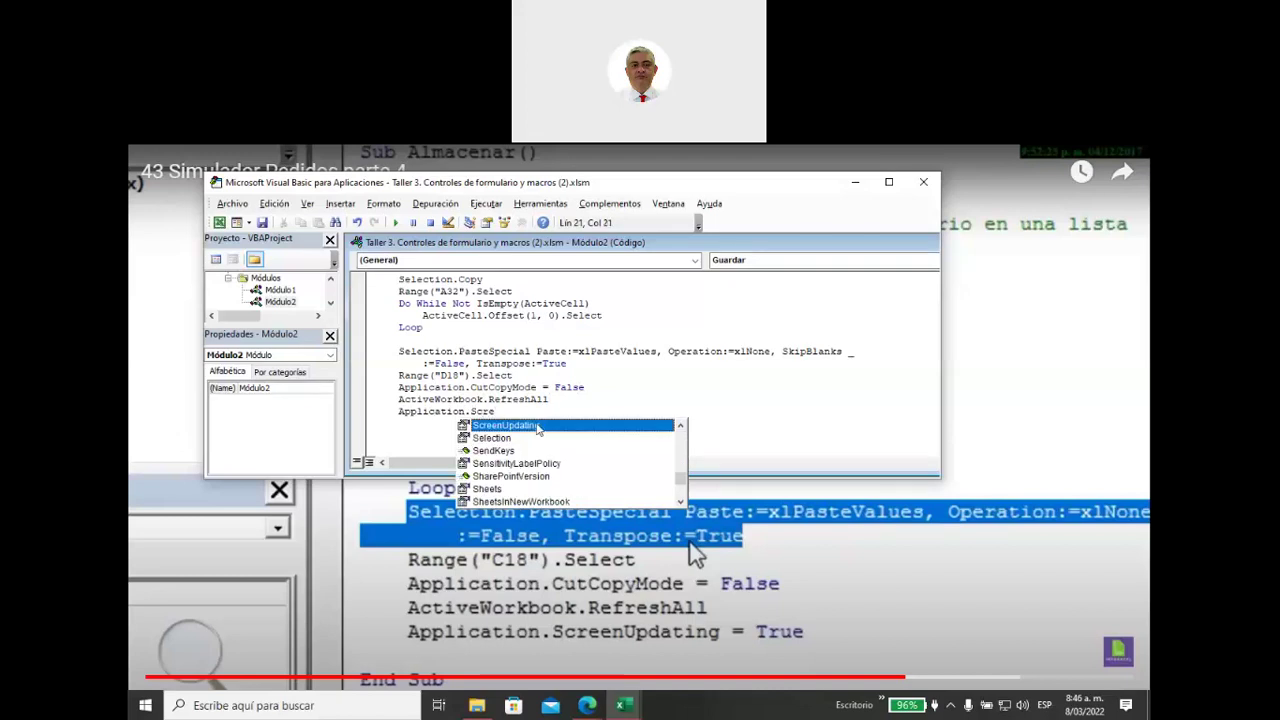
{"action": "double_click", "coordinate": [537, 426]}
{"action": "type", "text": "= True"}
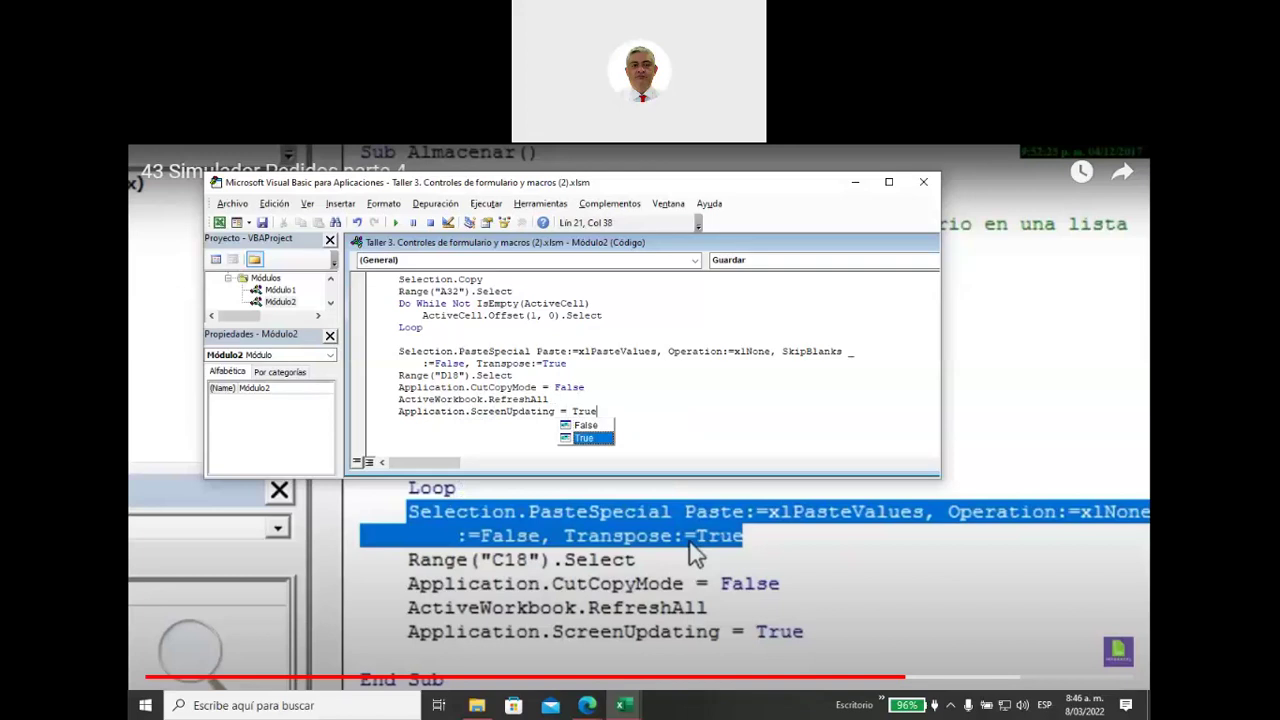
{"action": "double_click", "coordinate": [590, 441]}
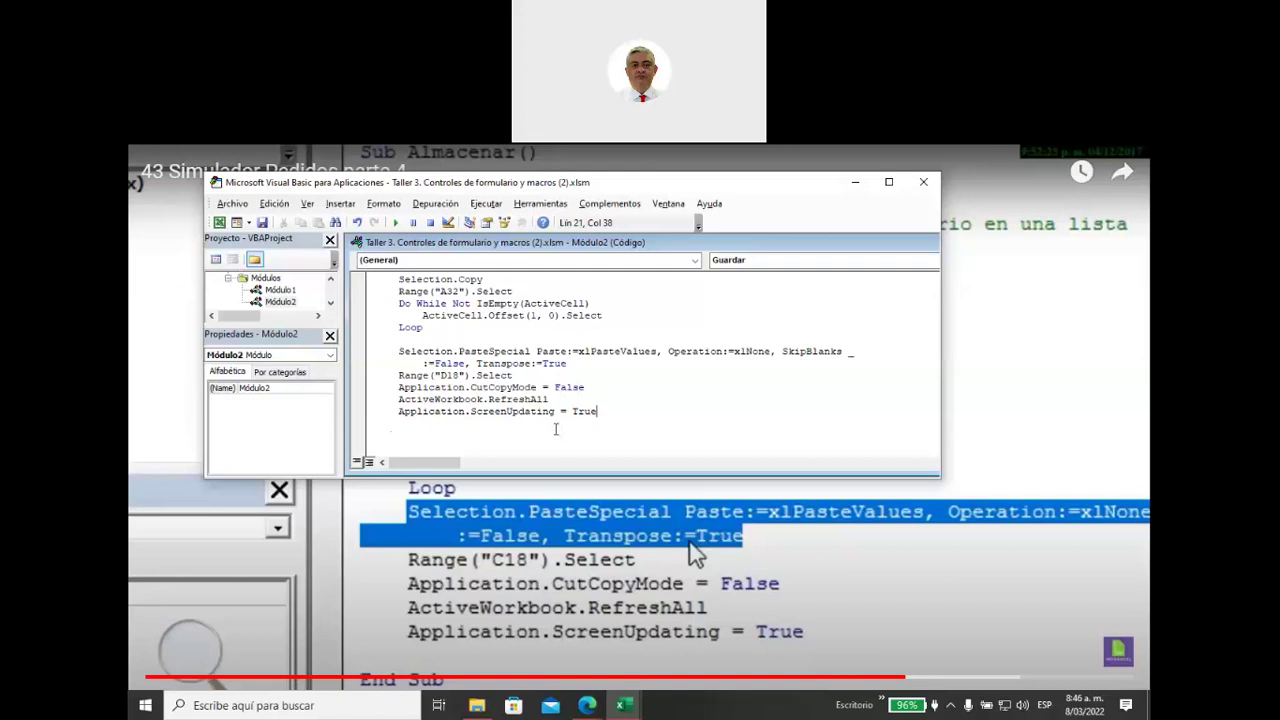
{"action": "key", "text": "Return"}
{"action": "key", "text": "Return"}
{"action": "scroll", "coordinate": [507, 442], "scroll_direction": "up", "scroll_amount": 1}
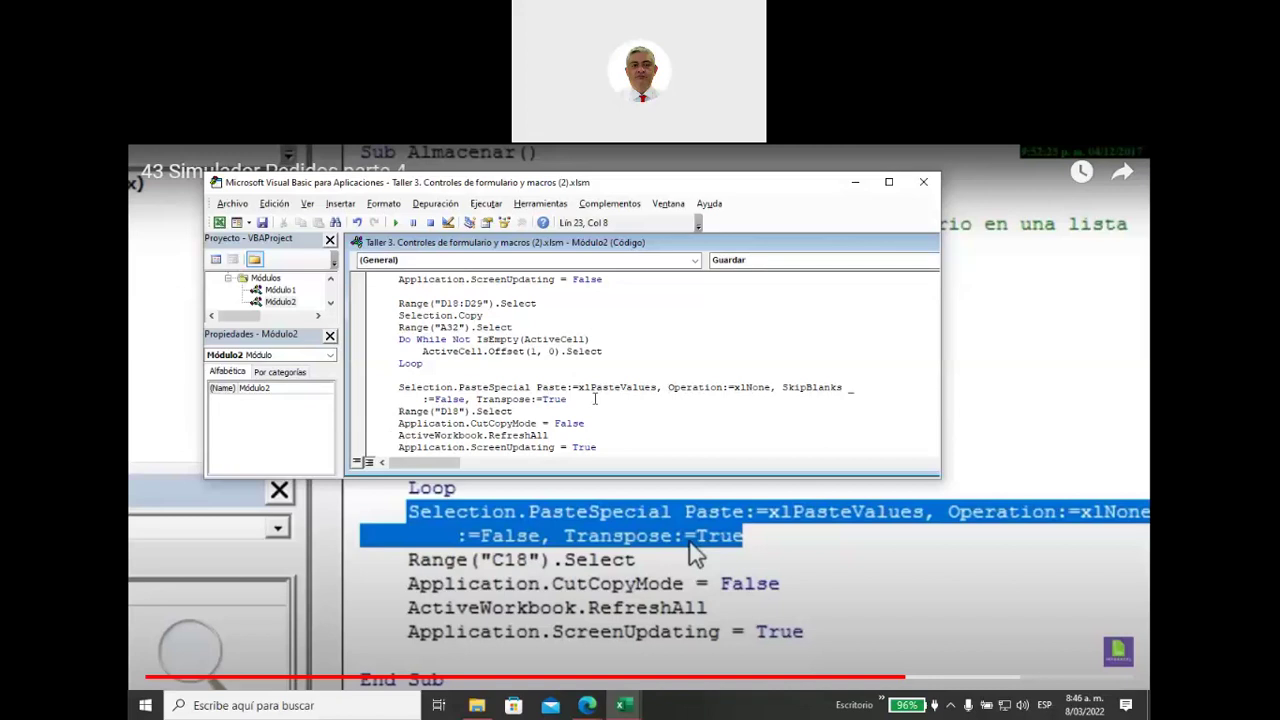
{"action": "left_click_drag", "start_coordinate": [398, 340], "coordinate": [461, 368]}
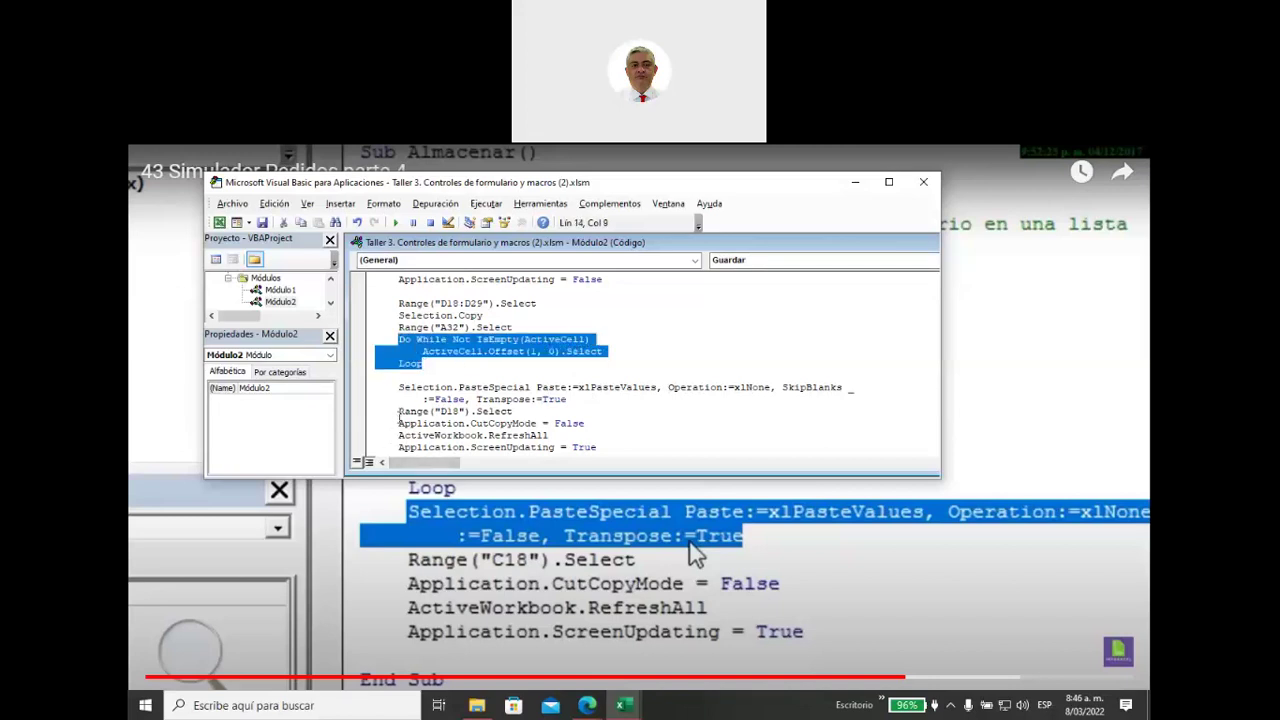
{"action": "left_click_drag", "start_coordinate": [398, 411], "coordinate": [521, 412]}
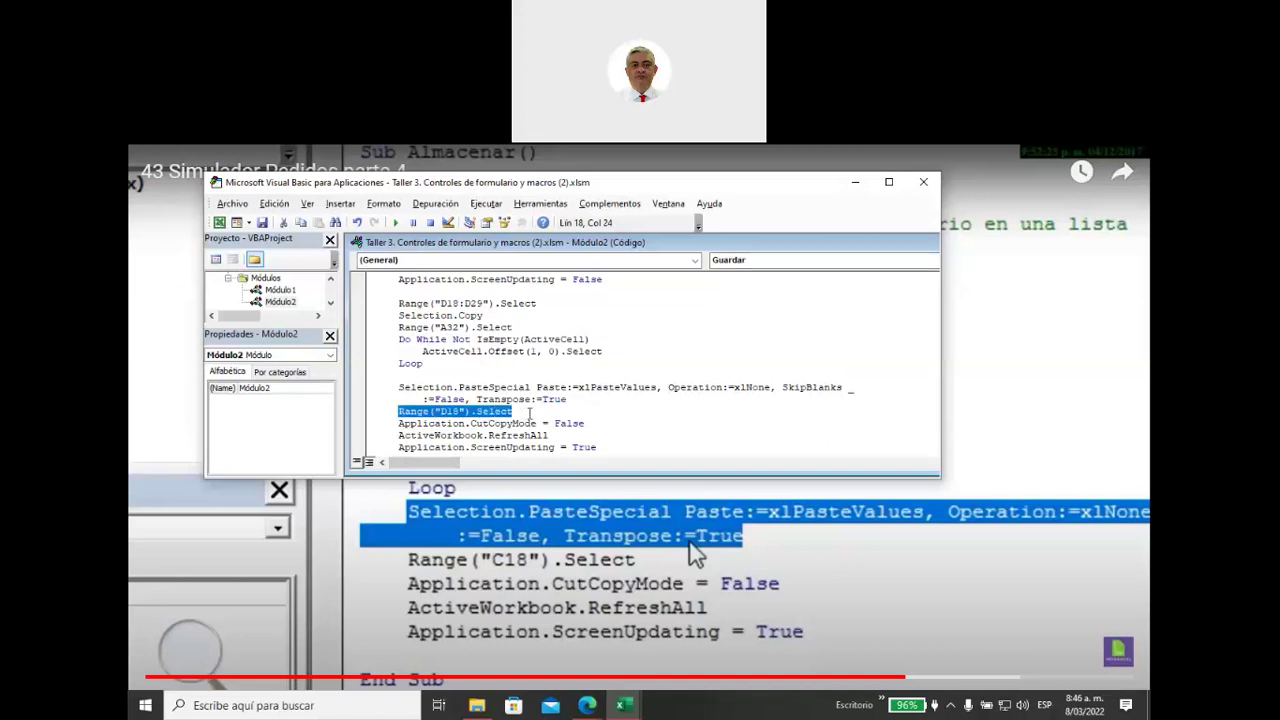
{"action": "left_click_drag", "start_coordinate": [521, 412], "coordinate": [593, 425]}
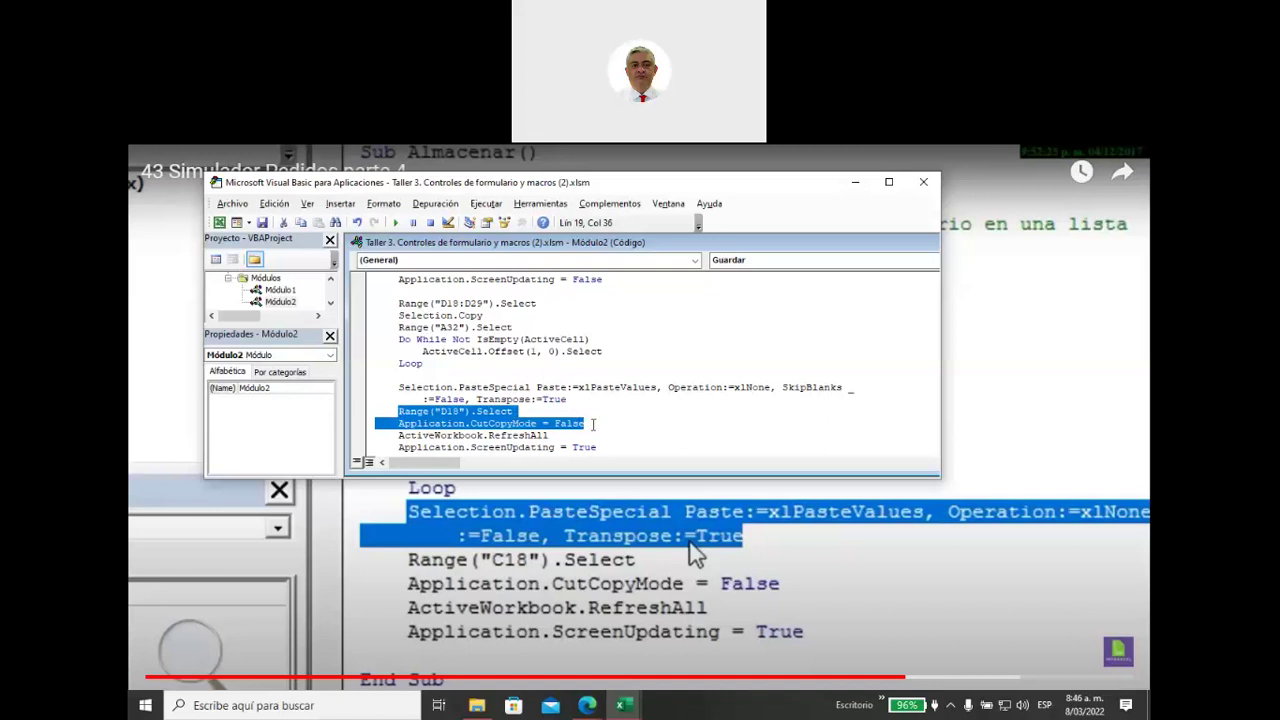
{"action": "left_click_drag", "start_coordinate": [593, 425], "coordinate": [609, 447]}
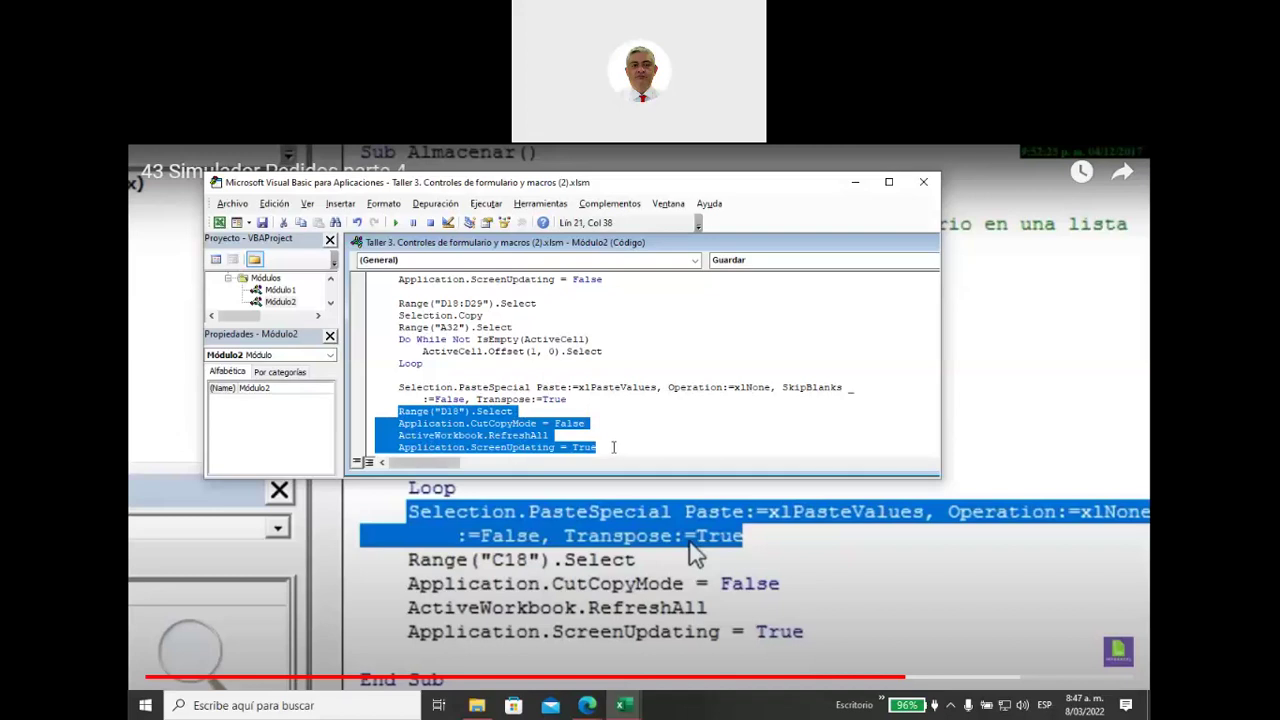
{"action": "left_click", "coordinate": [614, 444]}
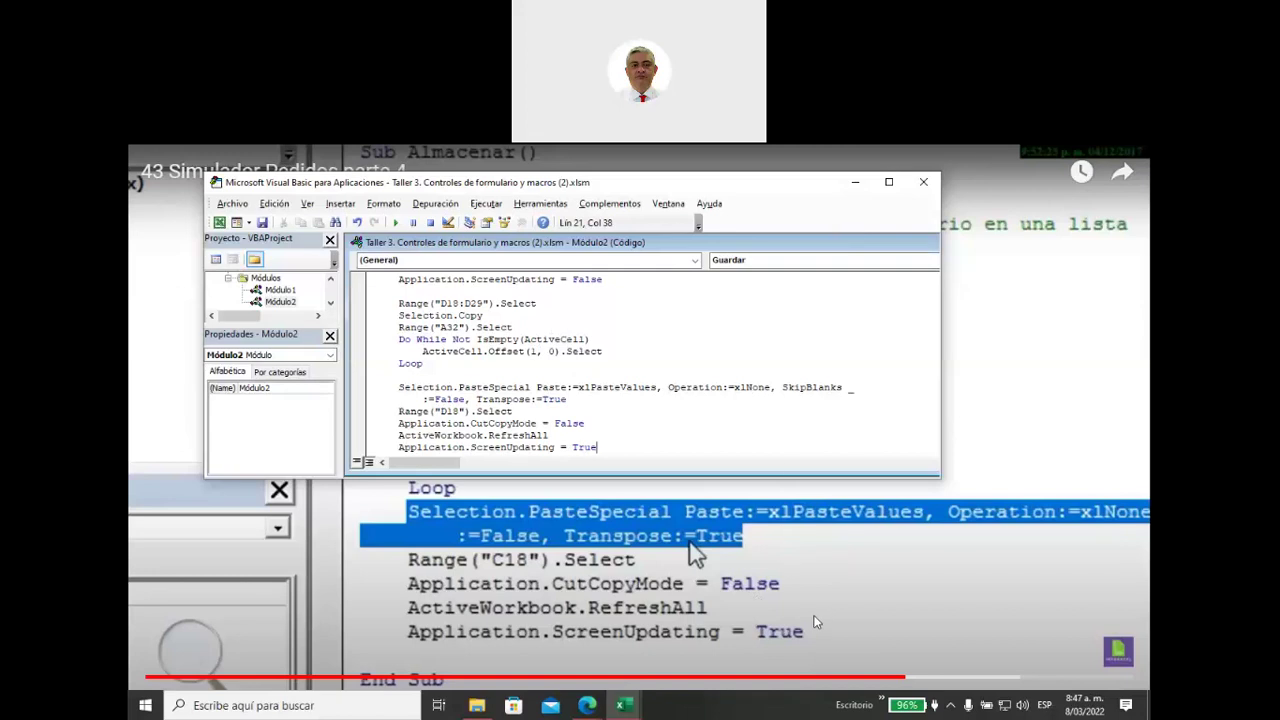
{"action": "mouse_move", "coordinate": [665, 192]}
{"action": "left_mouse_down"}
{"action": "mouse_move", "coordinate": [648, 616]}
{"action": "mouse_move", "coordinate": [683, 690]}
{"action": "left_mouse_up"}
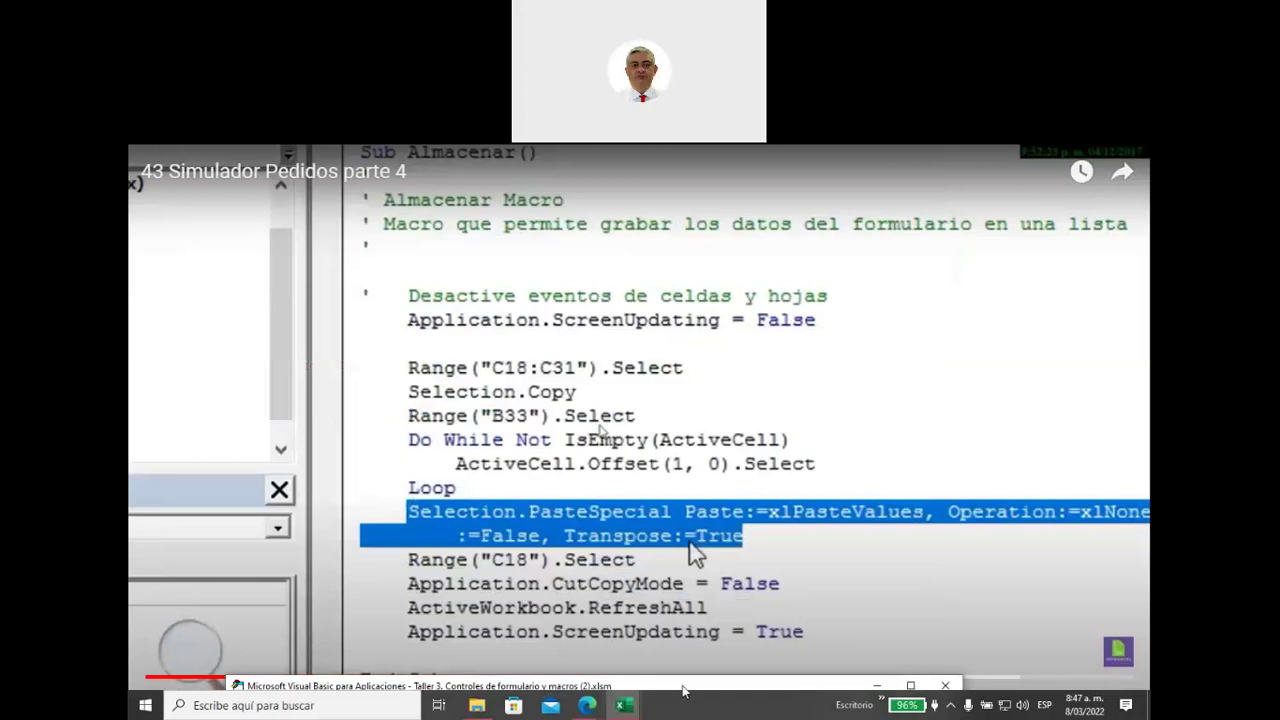
Maximize the editor, enlarge the code pane and save the workbook
{"action": "left_click_drag", "start_coordinate": [683, 690], "coordinate": [686, 295]}
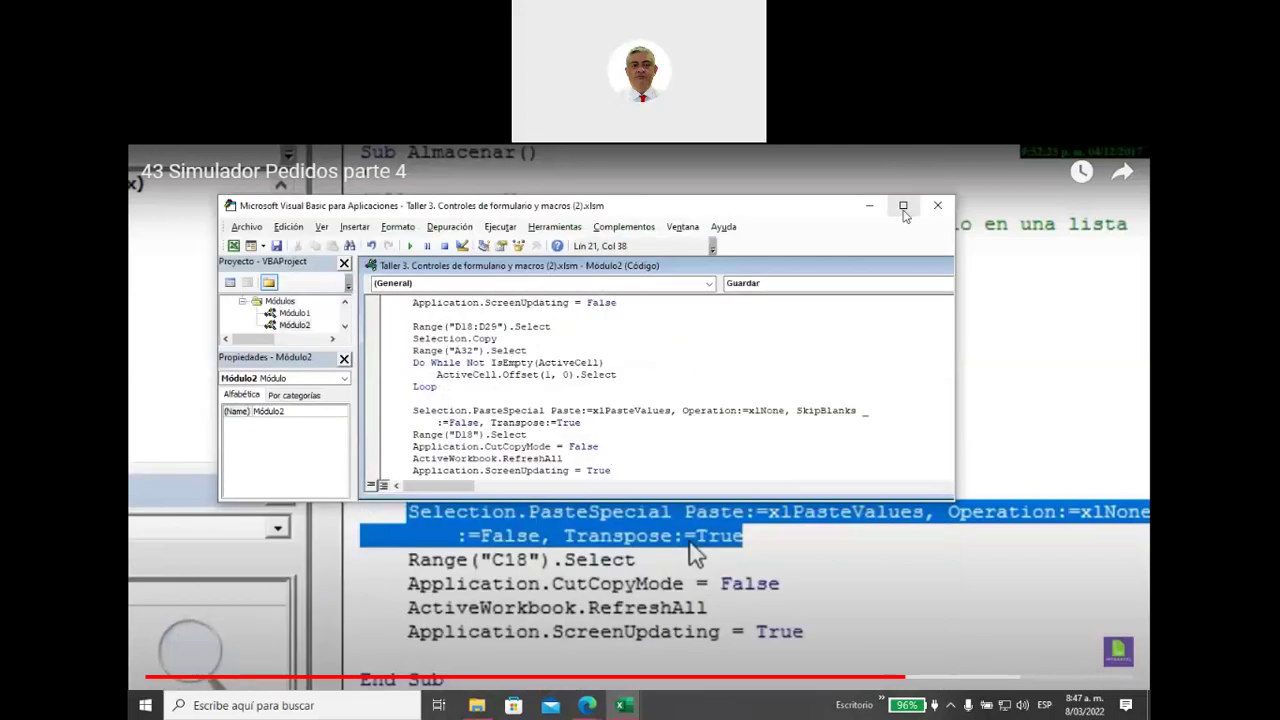
{"action": "double_click", "coordinate": [500, 185]}
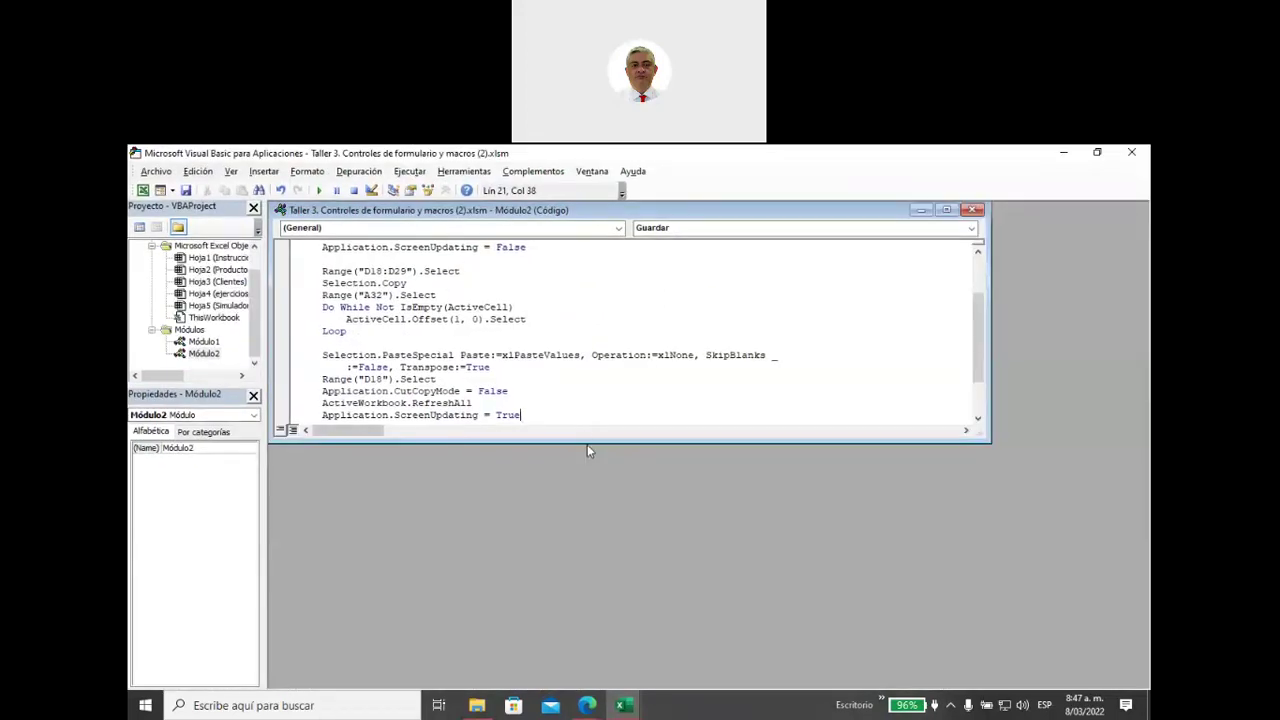
{"action": "left_click_drag", "start_coordinate": [587, 441], "coordinate": [587, 587]}
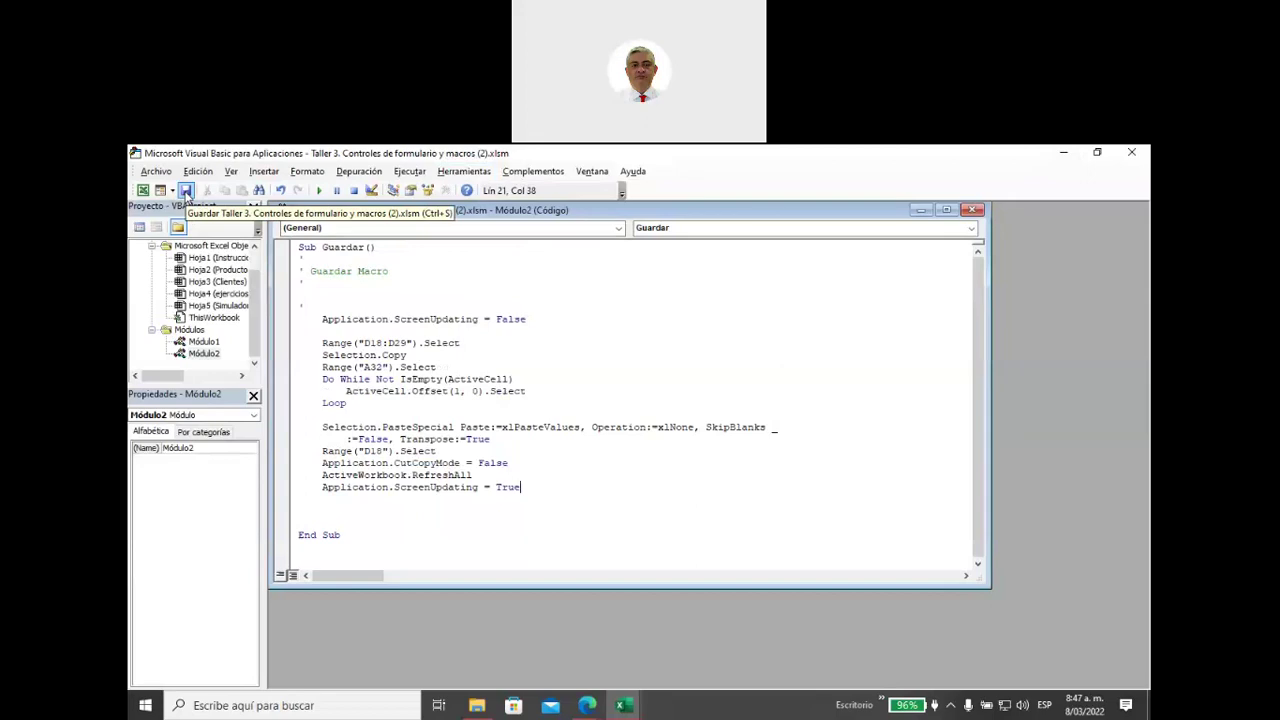
{"action": "left_click", "coordinate": [186, 192]}
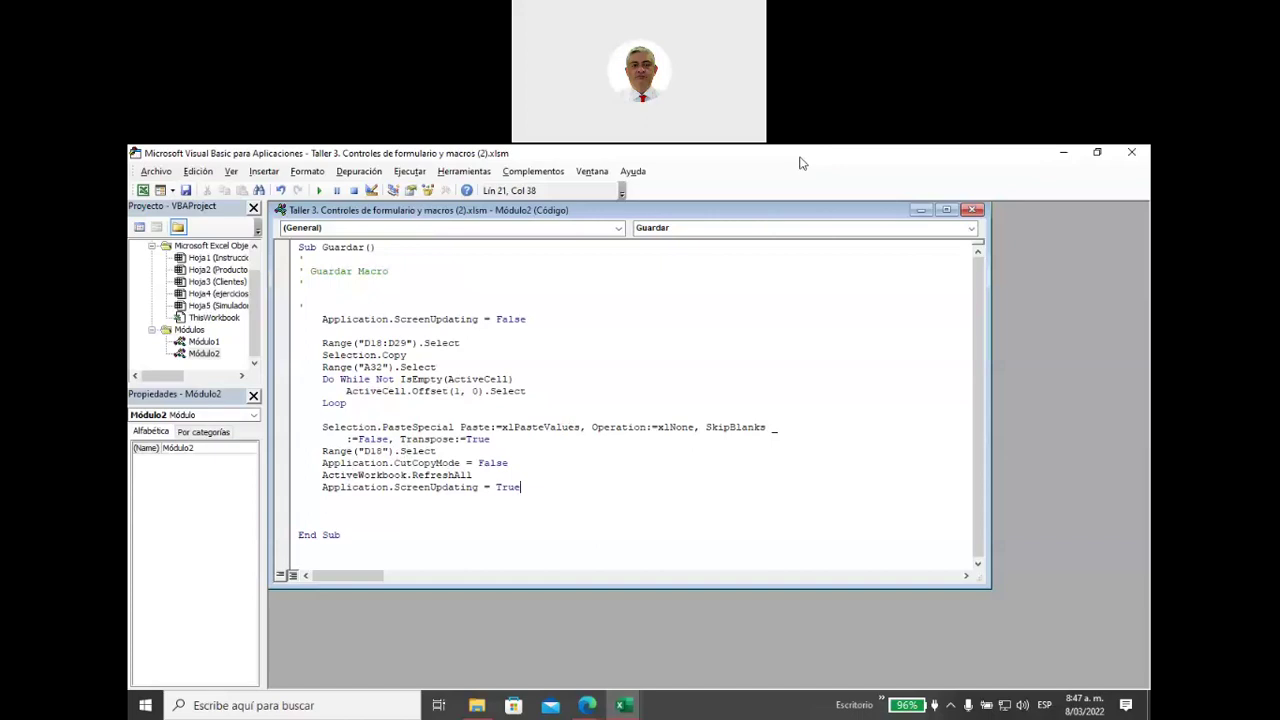
Restore the editor to a smaller window and close it to return to Excel
{"action": "double_click", "coordinate": [800, 162]}
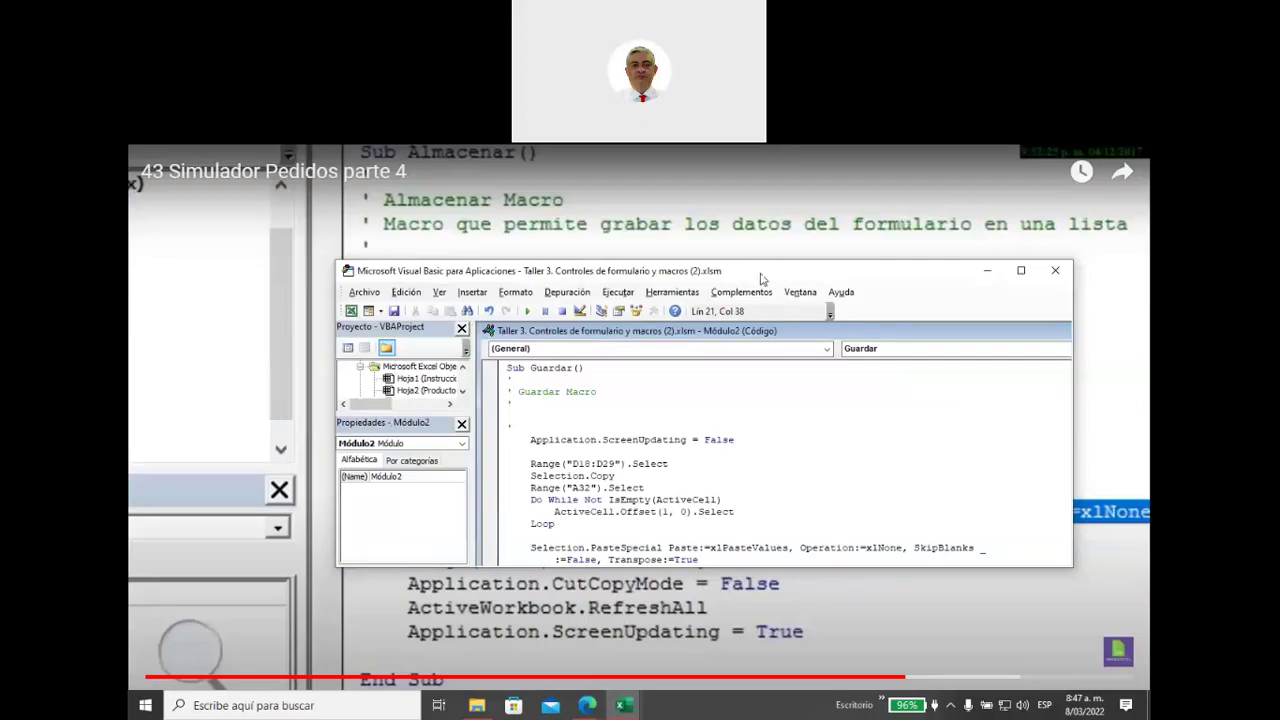
{"action": "left_click_drag", "start_coordinate": [760, 279], "coordinate": [621, 318]}
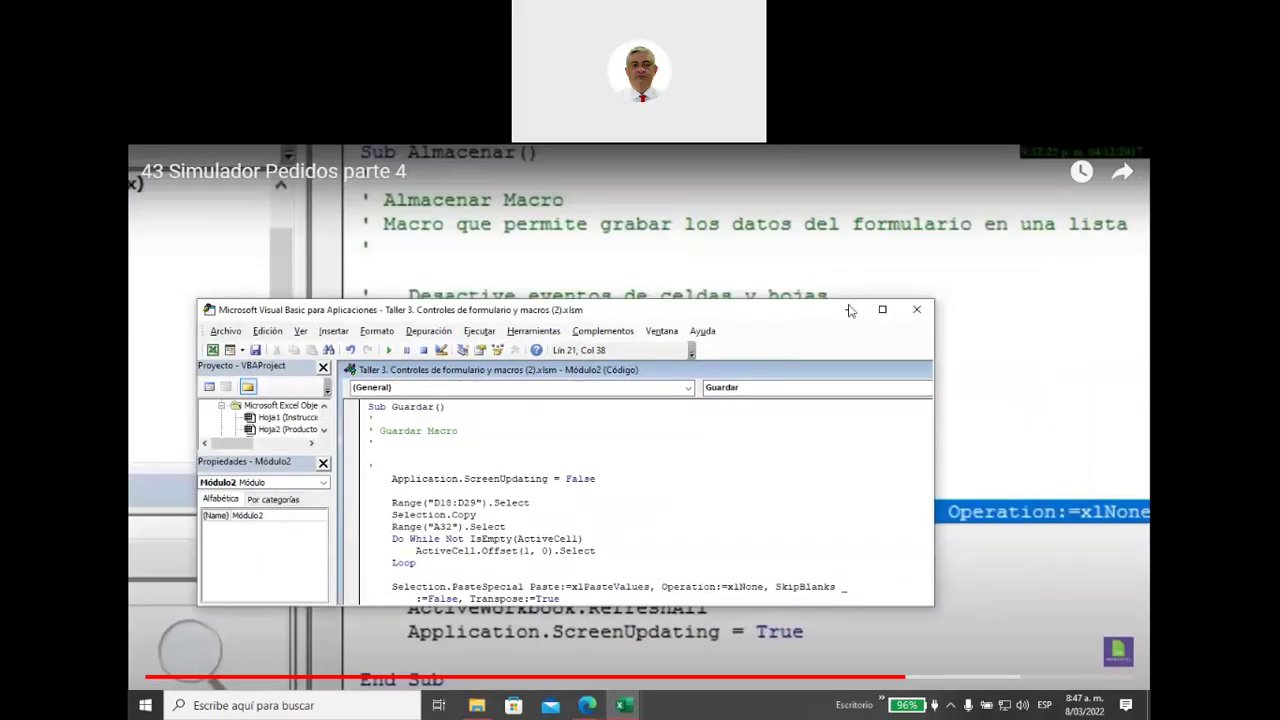
{"action": "left_click", "coordinate": [919, 312]}
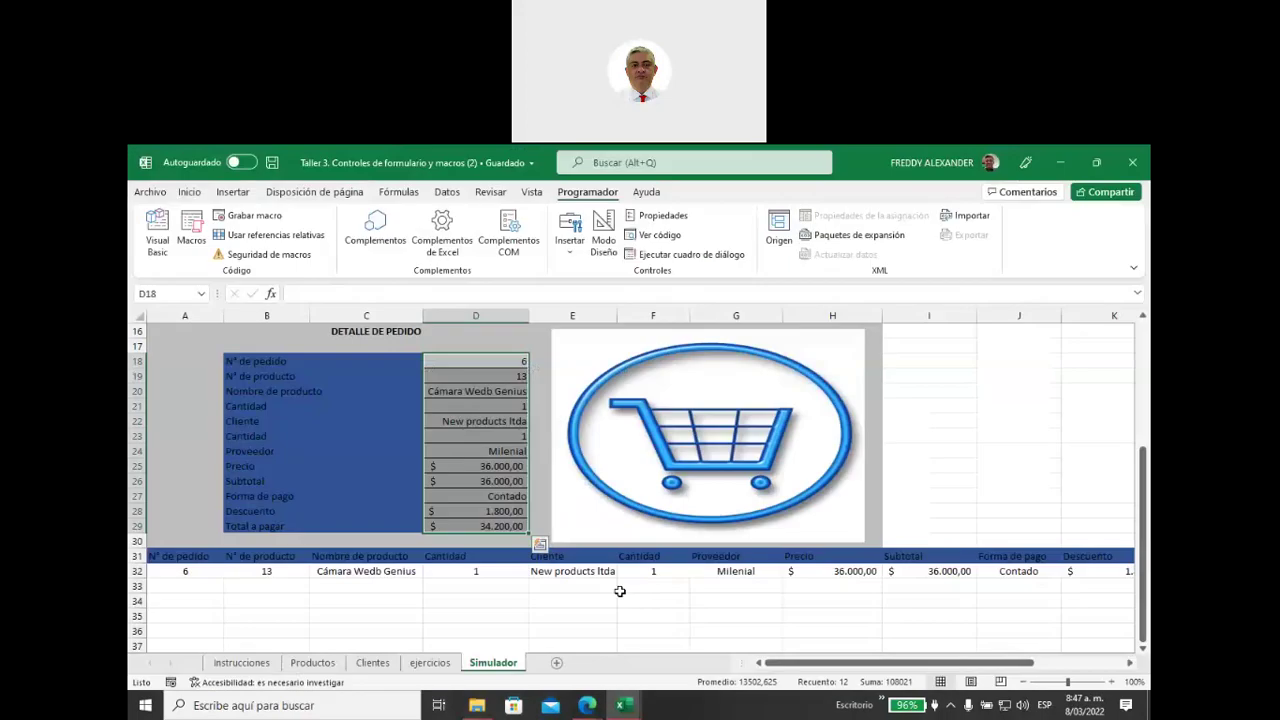
{"action": "scroll", "coordinate": [970, 480], "scroll_direction": "up", "scroll_amount": 5}
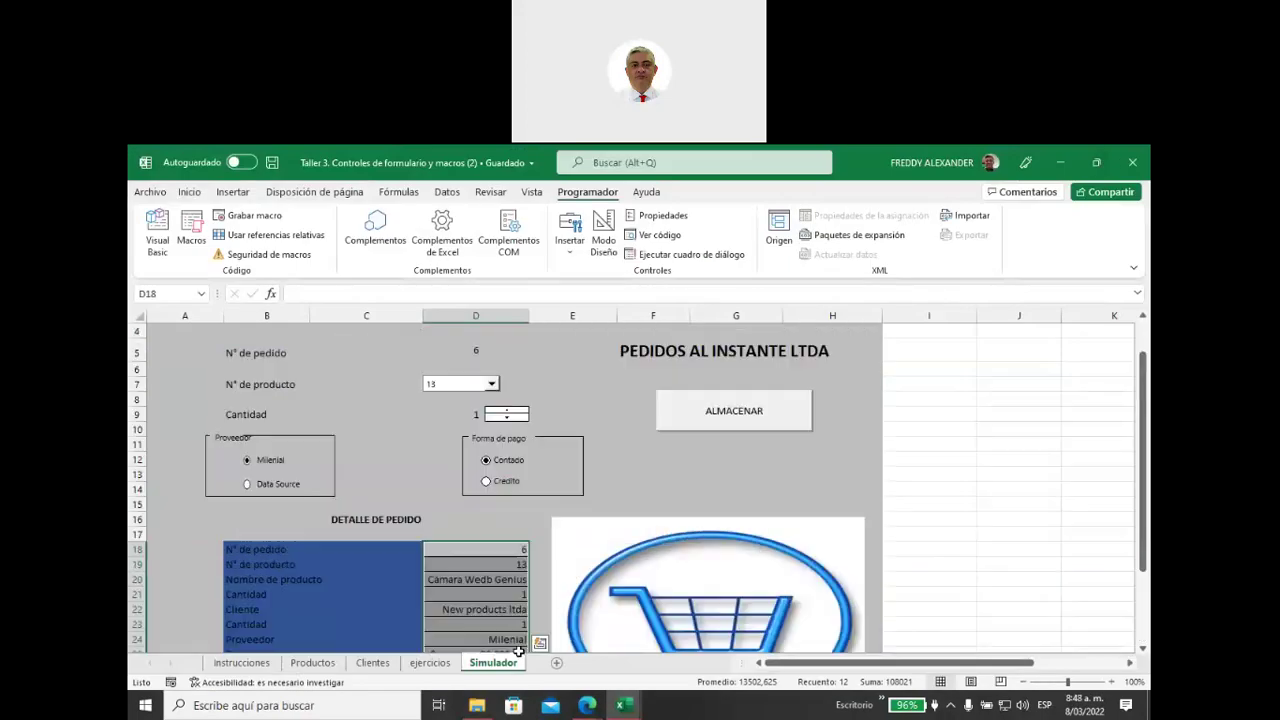
{"action": "scroll", "coordinate": [991, 634], "scroll_direction": "down", "scroll_amount": 2}
{"action": "scroll", "coordinate": [993, 634], "scroll_direction": "down", "scroll_amount": 1}
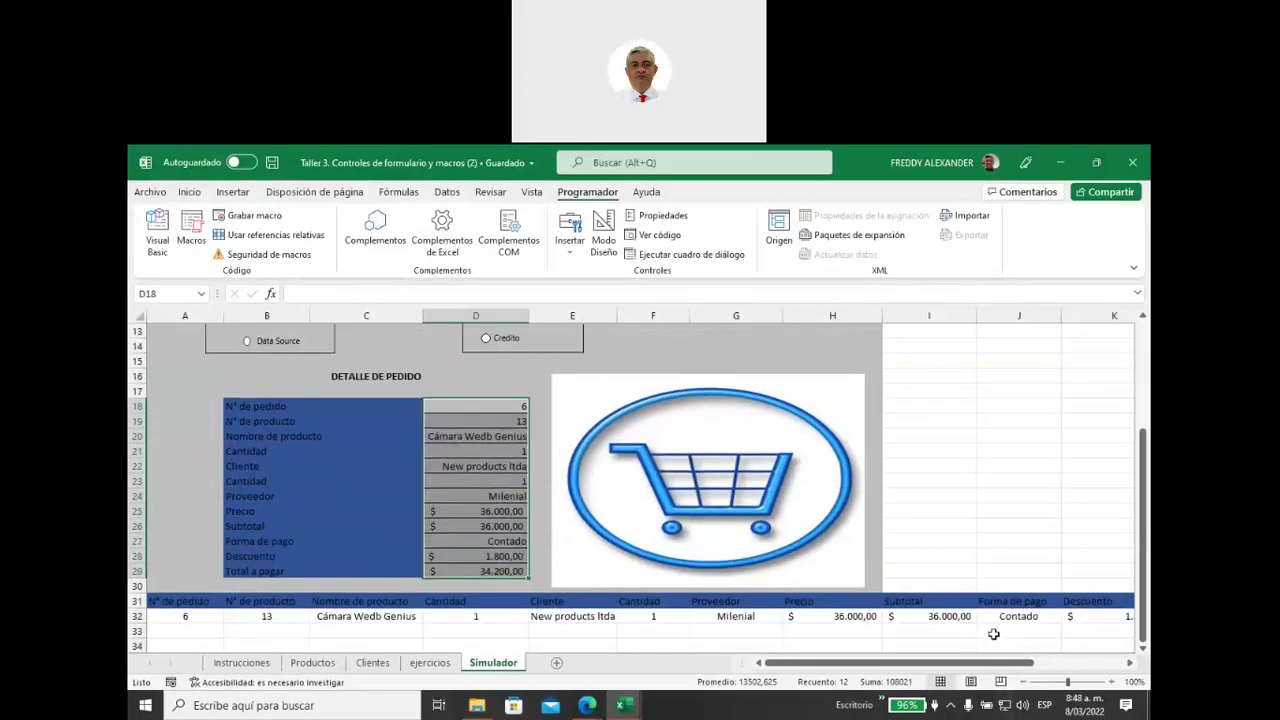
{"action": "scroll", "coordinate": [993, 634], "scroll_direction": "down", "scroll_amount": 1}
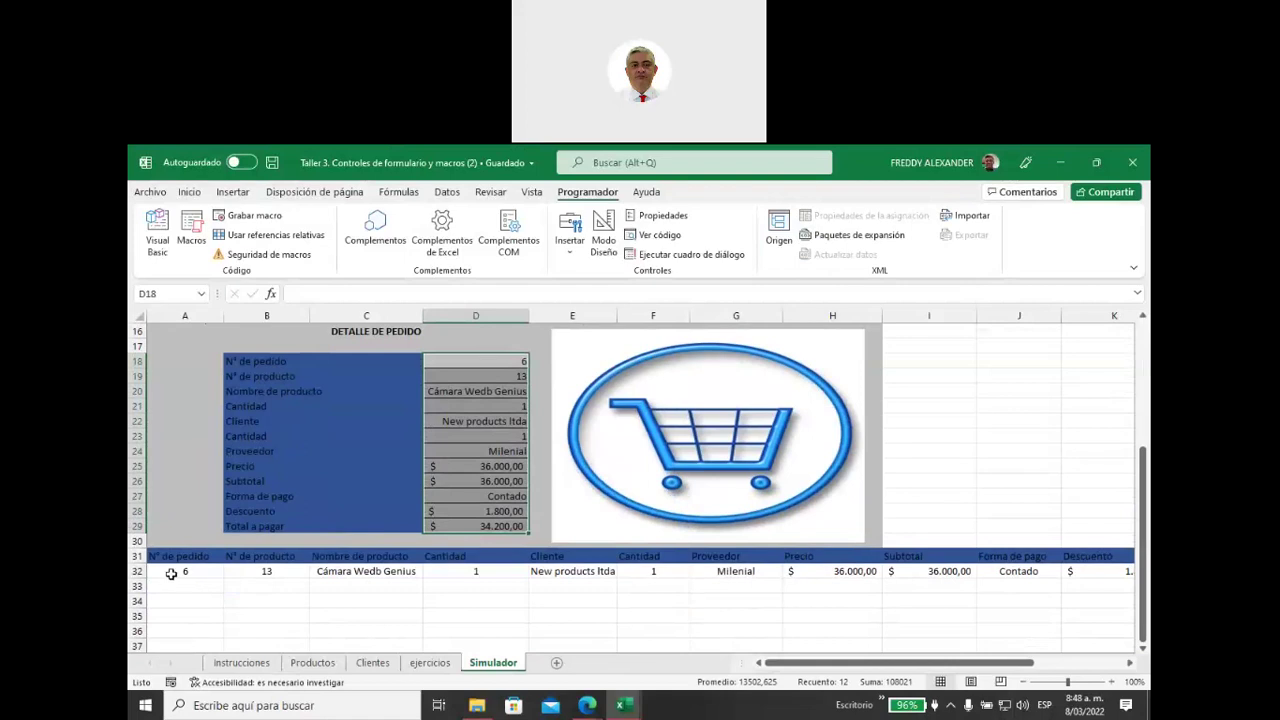
{"action": "left_click", "coordinate": [177, 572]}
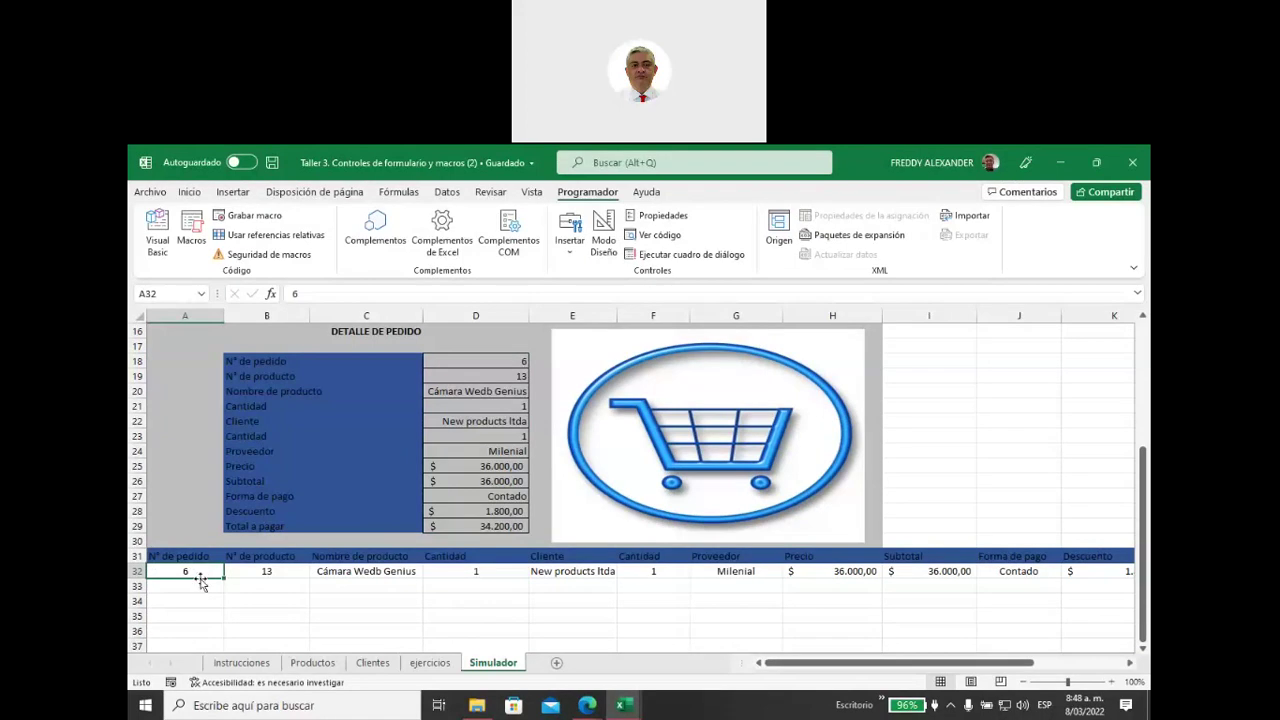
{"action": "left_click", "coordinate": [199, 588]}
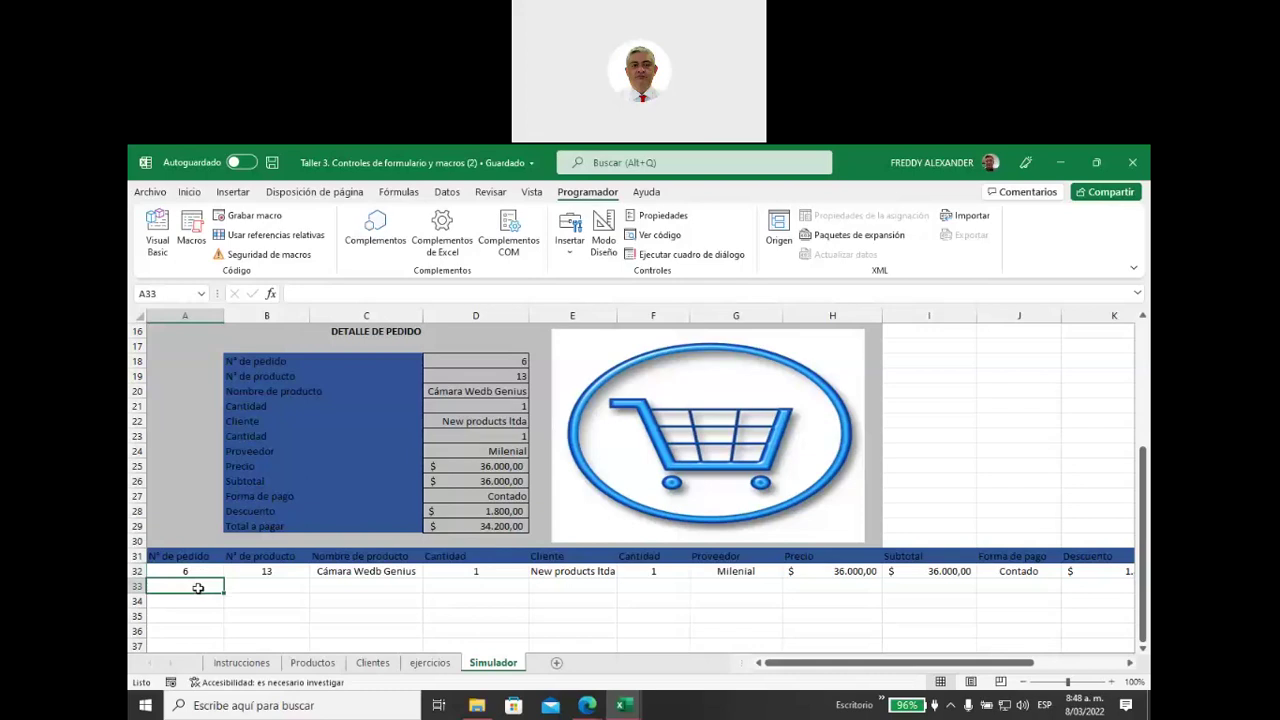
{"action": "left_click_drag", "start_coordinate": [199, 588], "coordinate": [1000, 587]}
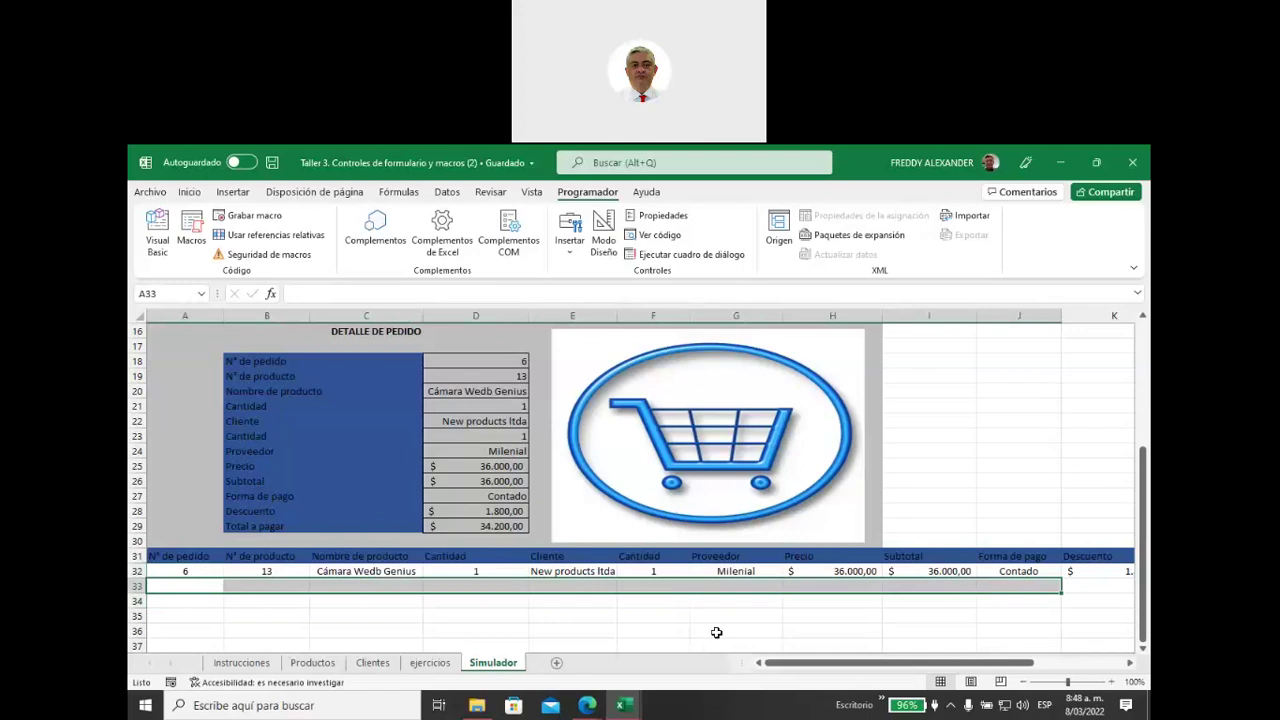
{"action": "left_click", "coordinate": [365, 613]}
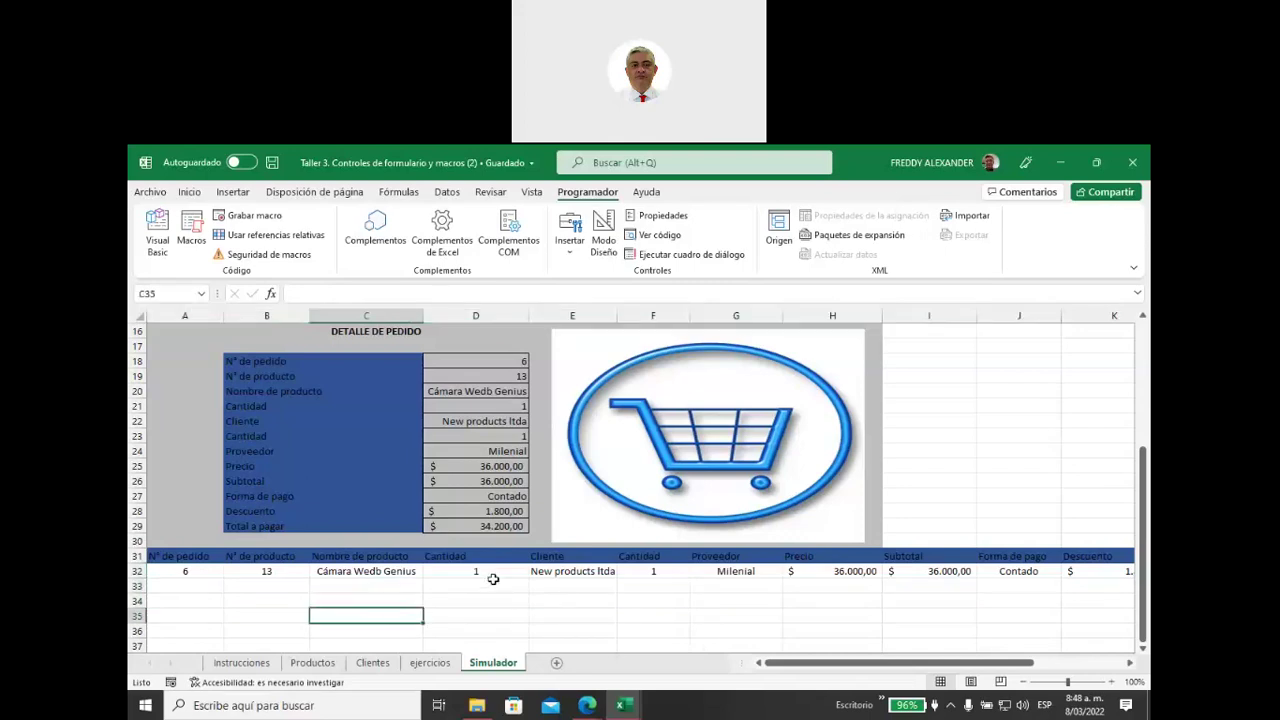
{"action": "scroll", "coordinate": [493, 577], "scroll_direction": "up", "scroll_amount": 4}
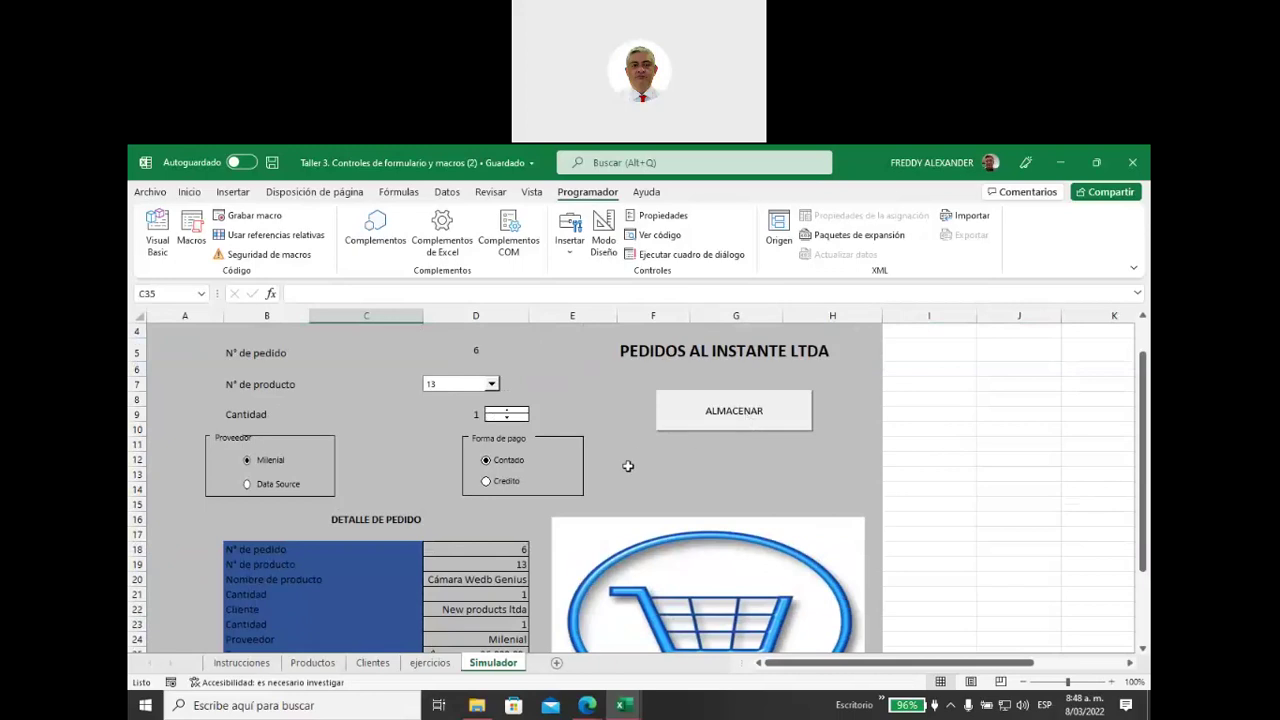
{"action": "scroll", "coordinate": [620, 465], "scroll_direction": "up", "scroll_amount": 1}
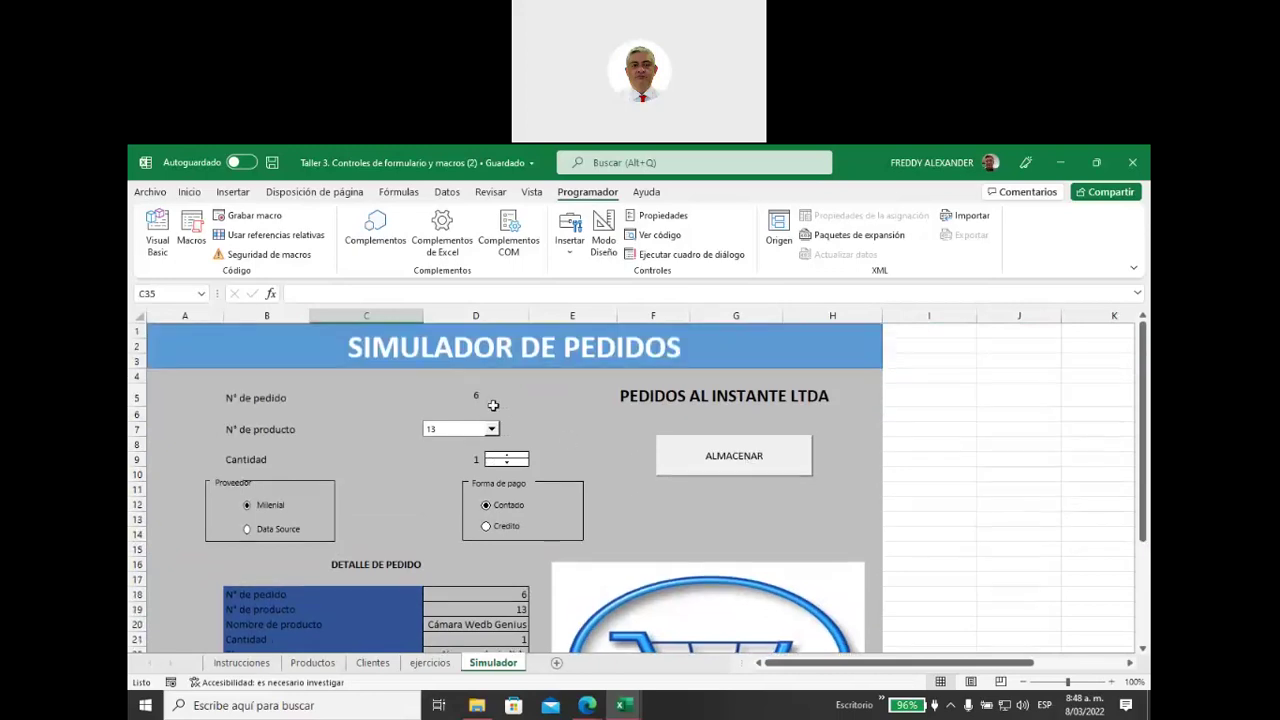
{"action": "left_click", "coordinate": [457, 396]}
{"action": "left_click", "coordinate": [536, 401]}
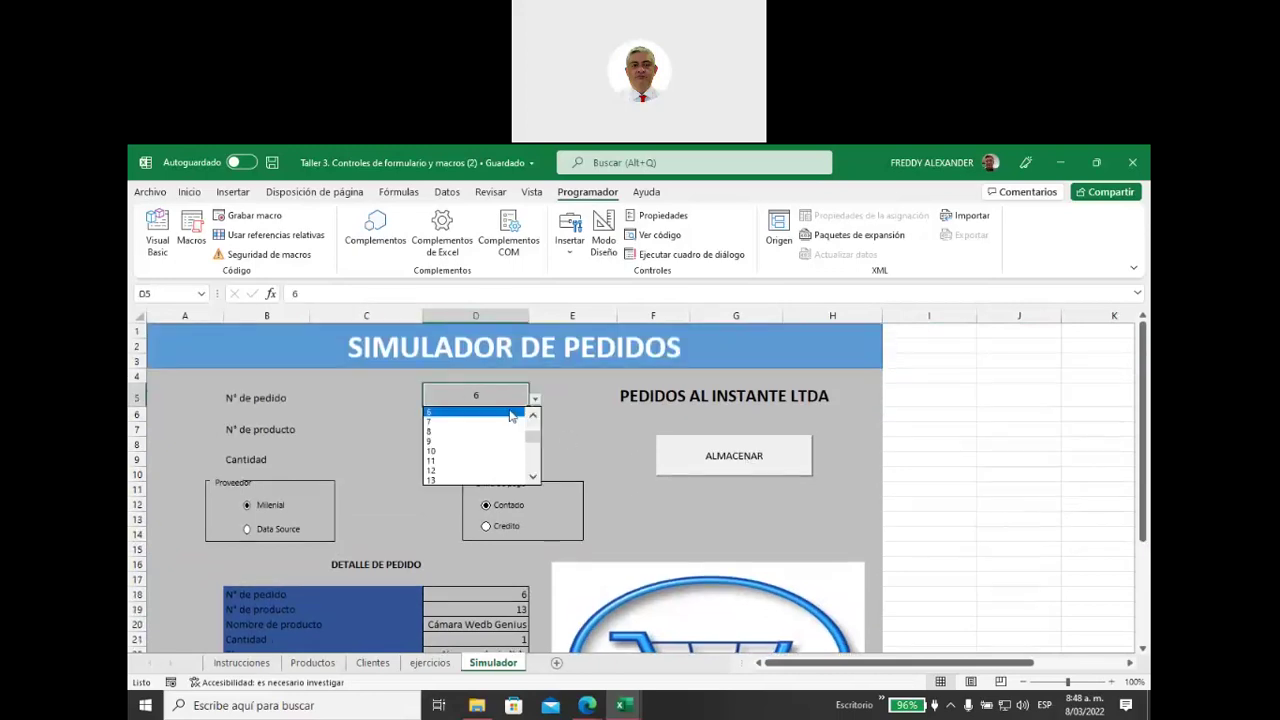
{"action": "left_click", "coordinate": [493, 440]}
{"action": "left_click", "coordinate": [491, 429]}
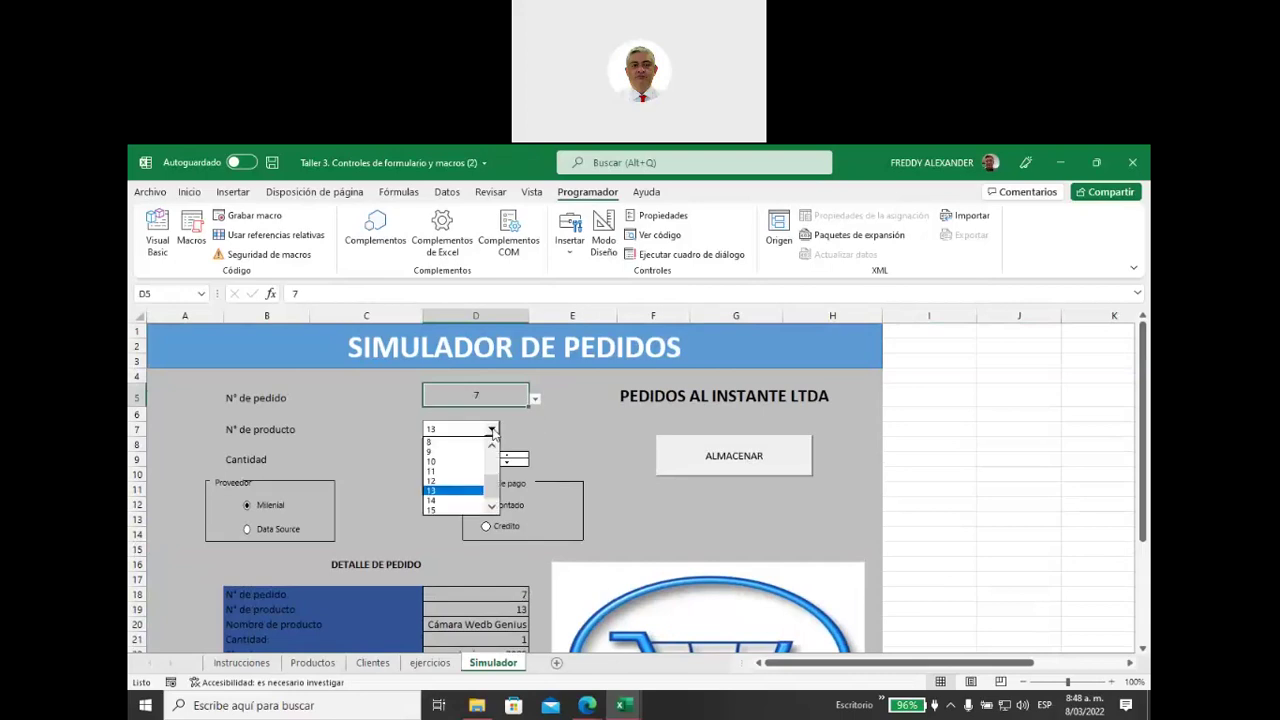
{"action": "left_click_drag", "start_coordinate": [494, 493], "coordinate": [487, 452]}
{"action": "left_click", "coordinate": [450, 451]}
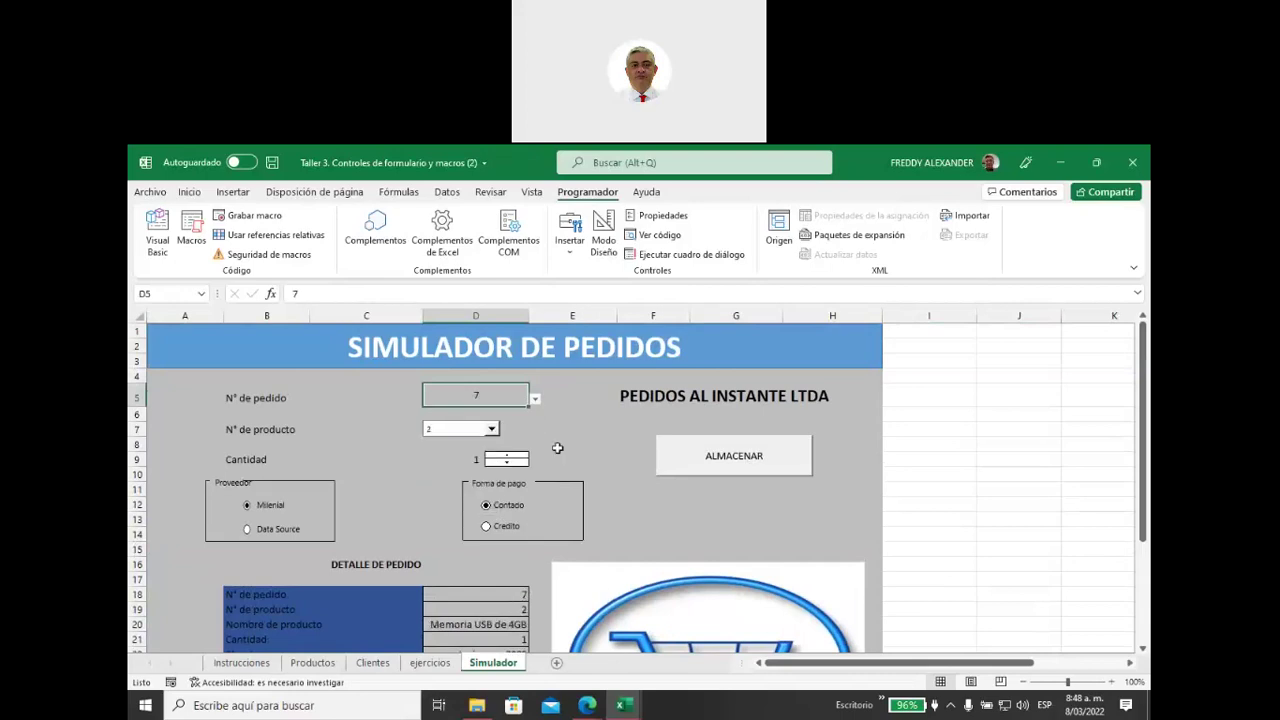
{"action": "left_click", "coordinate": [505, 456]}
{"action": "left_click", "coordinate": [487, 528]}
{"action": "left_click", "coordinate": [248, 531]}
{"action": "scroll", "coordinate": [399, 519], "scroll_direction": "down", "scroll_amount": 3}
{"action": "scroll", "coordinate": [399, 519], "scroll_direction": "down", "scroll_amount": 2}
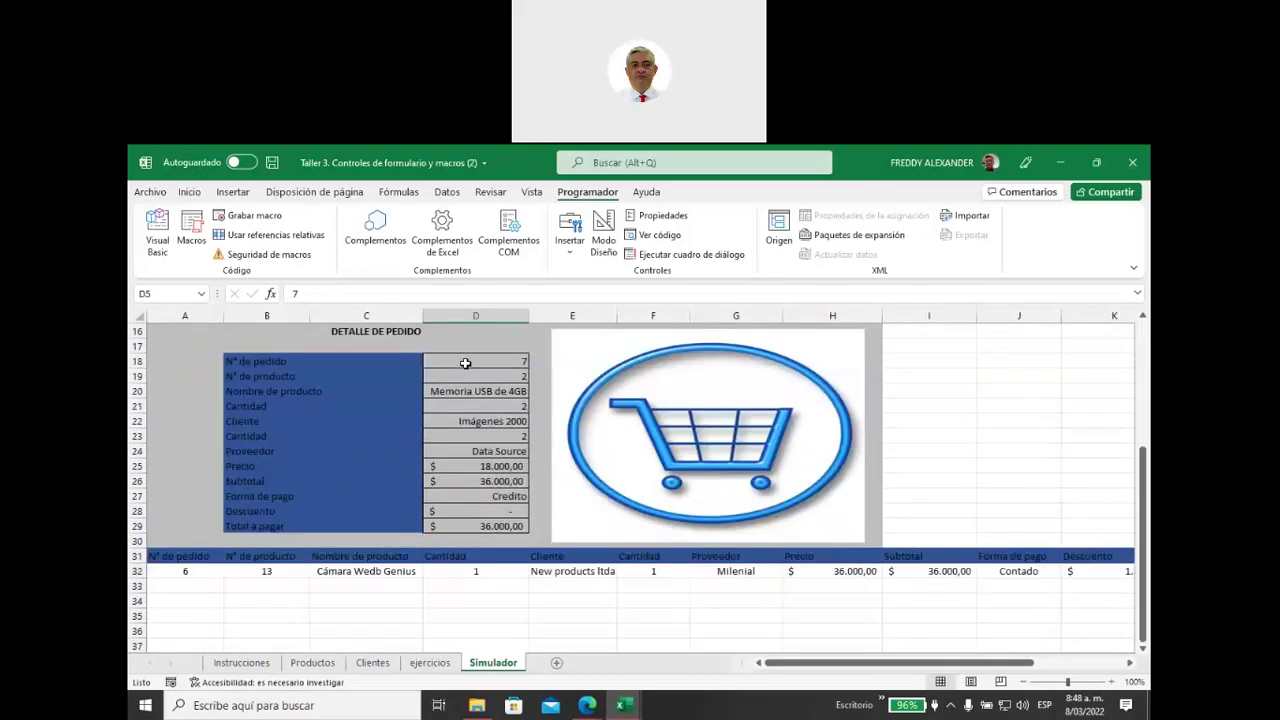
{"action": "left_click_drag", "start_coordinate": [466, 361], "coordinate": [488, 526]}
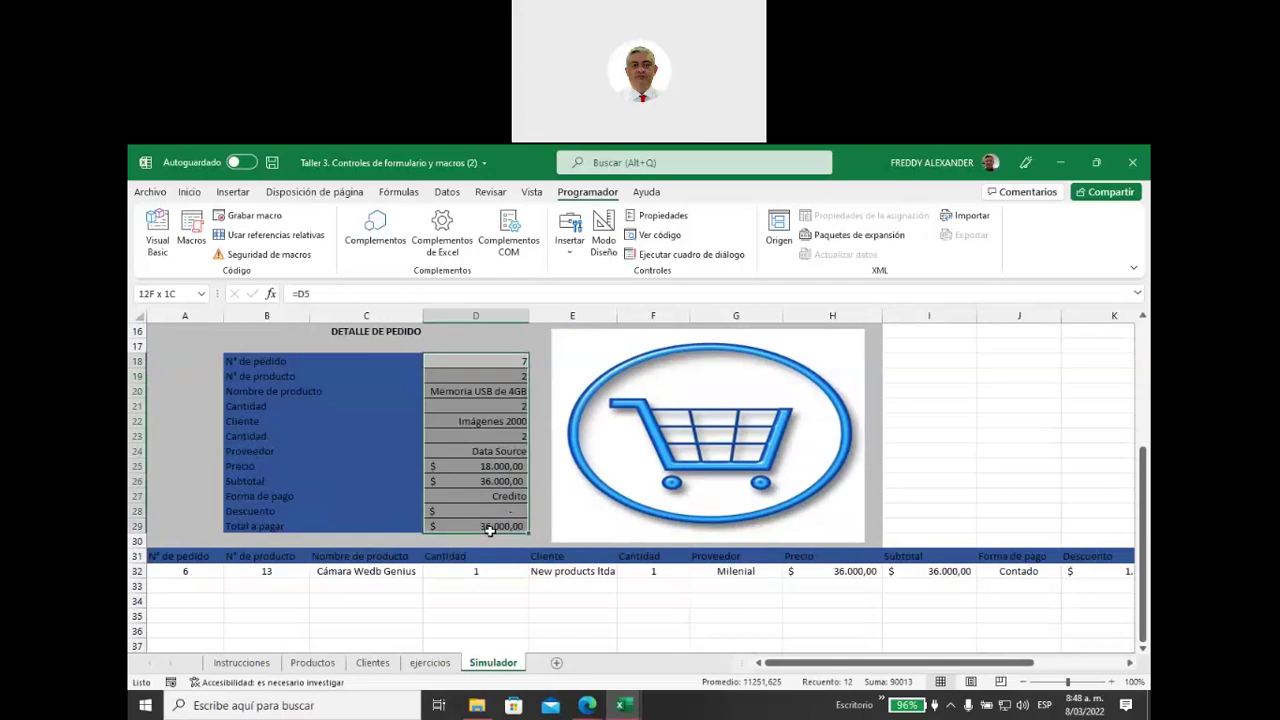
{"action": "left_click", "coordinate": [541, 499]}
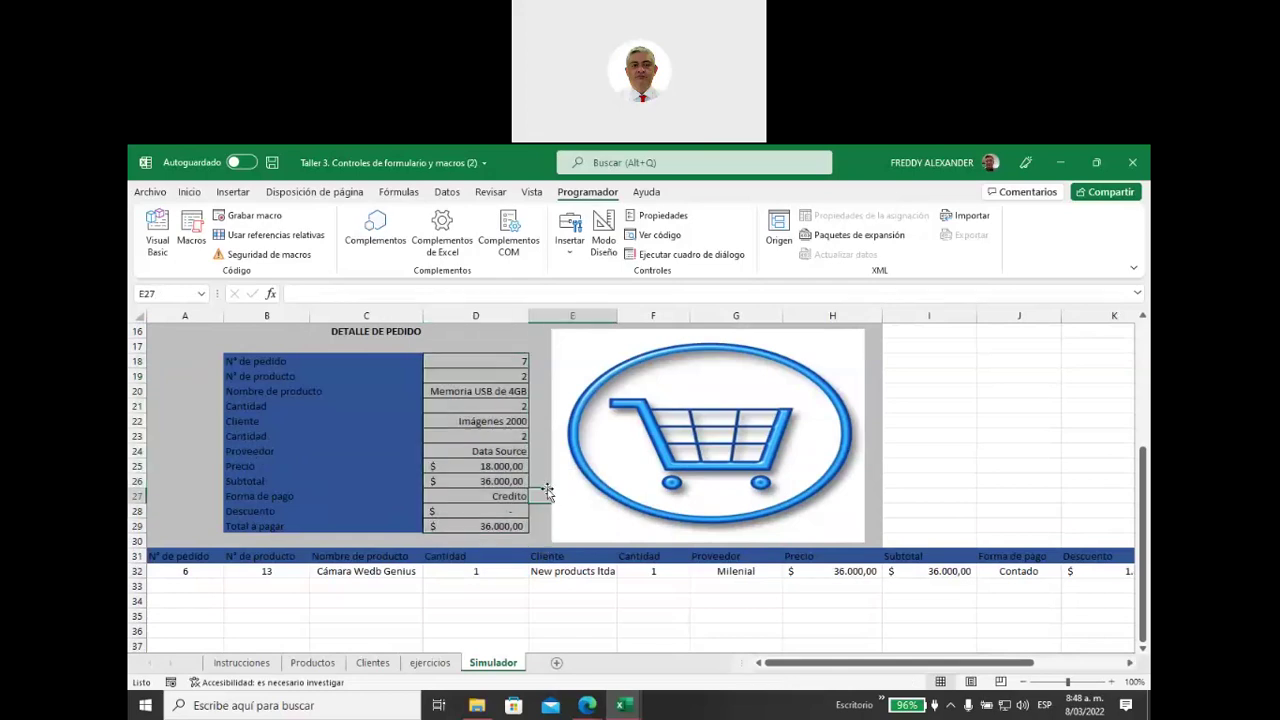
{"action": "scroll", "coordinate": [537, 461], "scroll_direction": "up", "scroll_amount": 3}
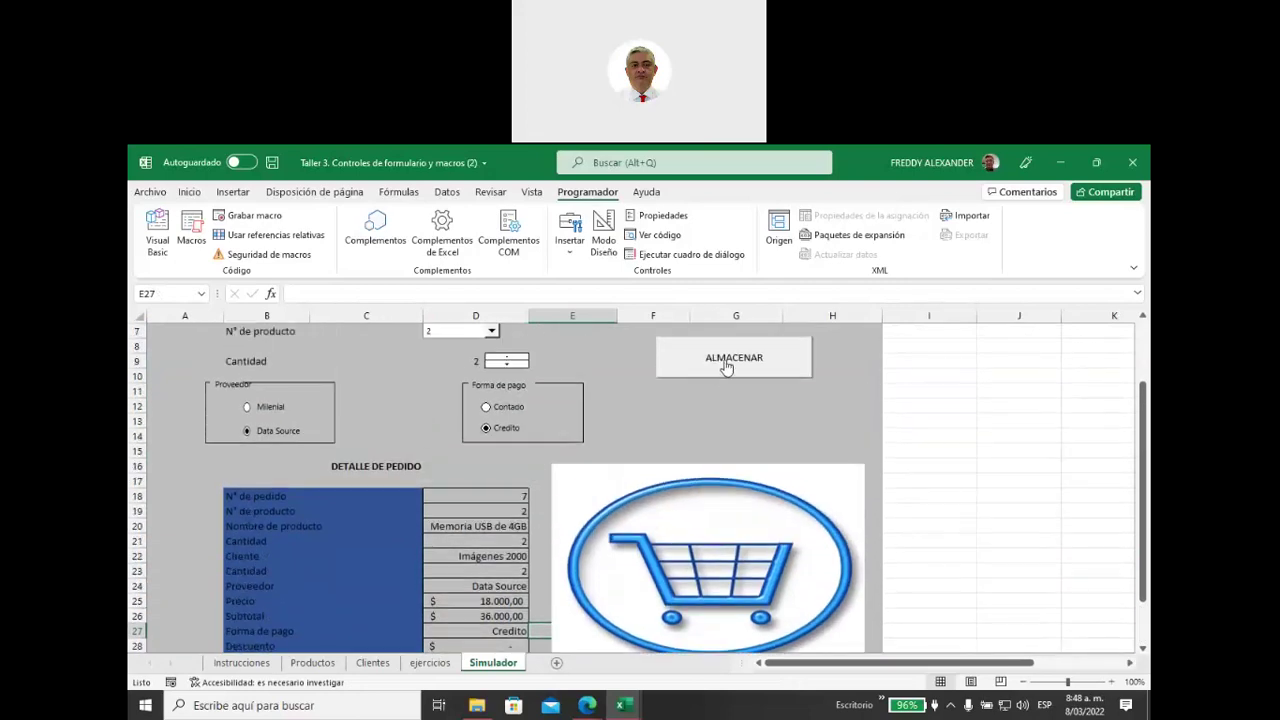
Run ALMACENAR to store order 7, then check its order number in row 33
{"action": "left_click", "coordinate": [727, 365]}
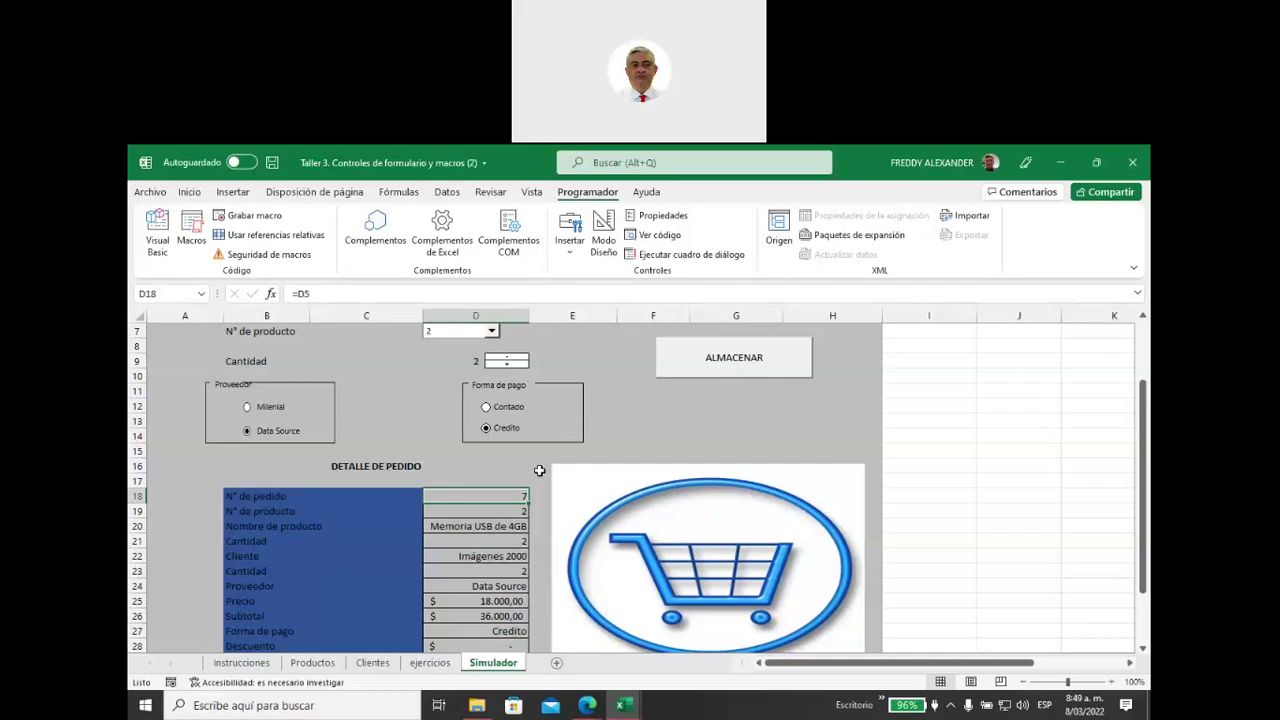
{"action": "scroll", "coordinate": [539, 470], "scroll_direction": "down", "scroll_amount": 4}
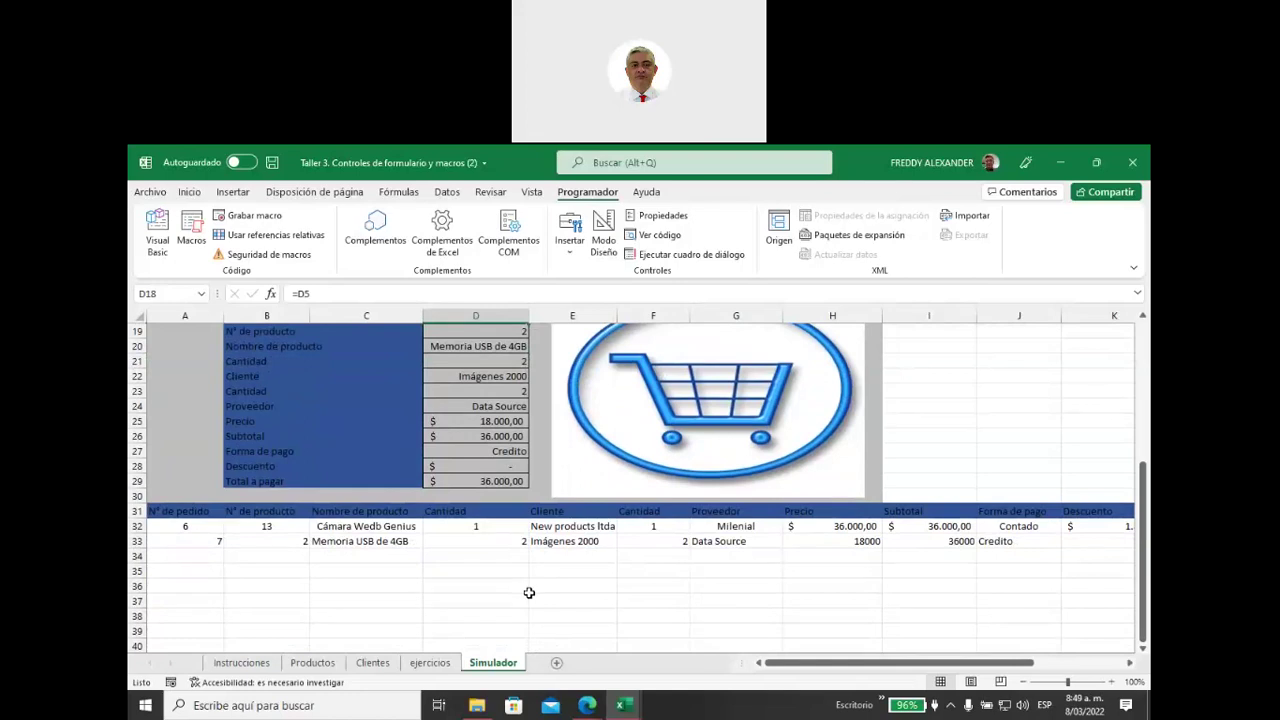
{"action": "left_click", "coordinate": [195, 527]}
{"action": "left_click", "coordinate": [198, 540]}
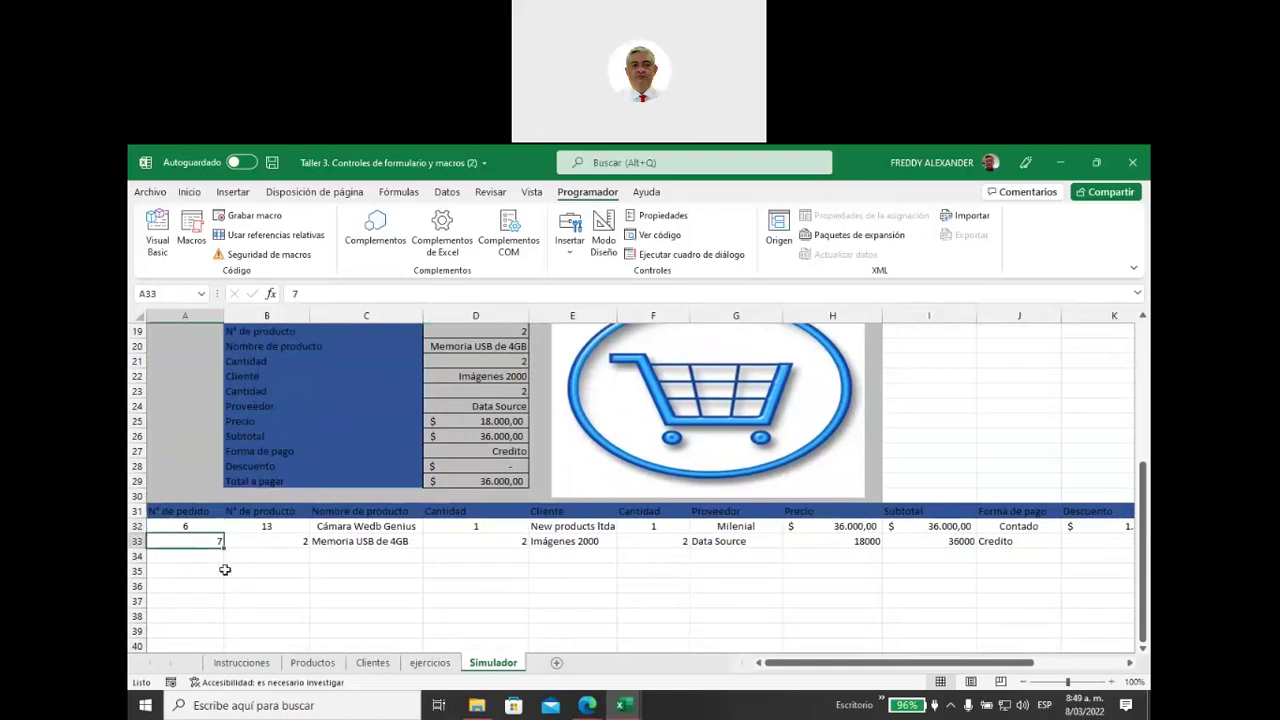
Select the stored order rows from row 32 down across all table columns on Inicio
{"action": "left_click_drag", "start_coordinate": [192, 527], "coordinate": [192, 588]}
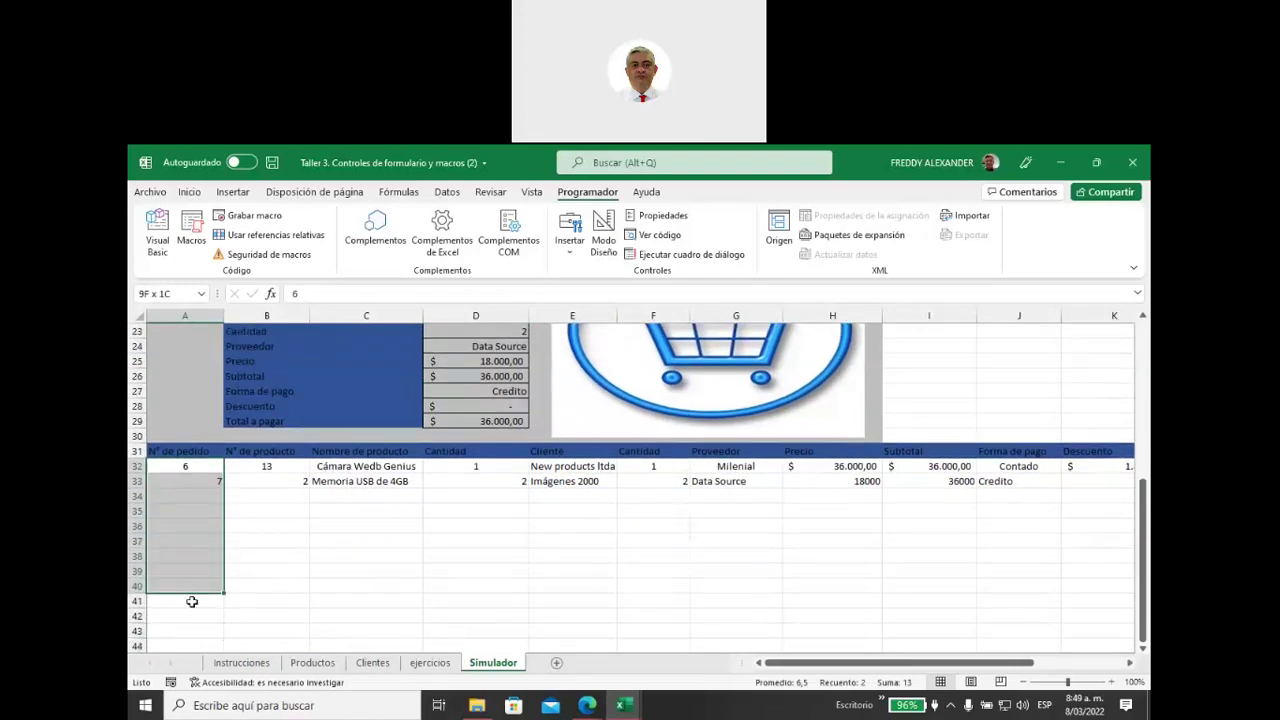
{"action": "left_click_drag", "start_coordinate": [192, 588], "coordinate": [192, 628]}
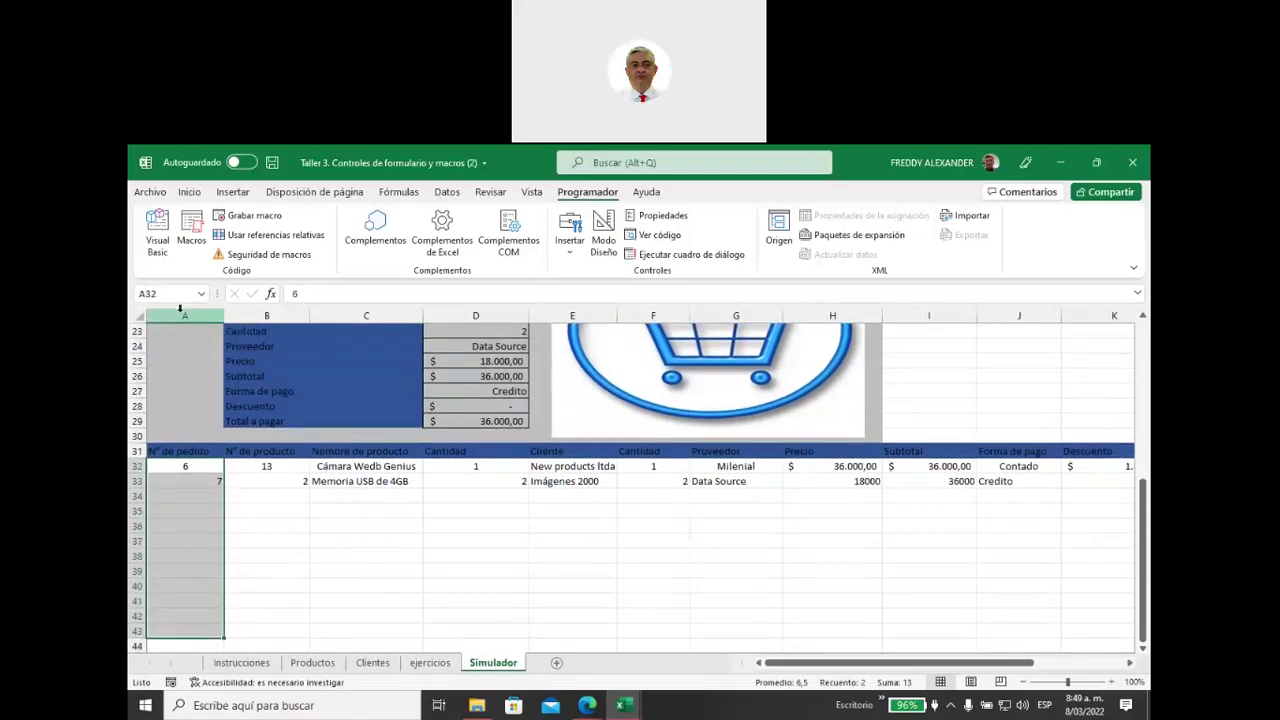
{"action": "left_click", "coordinate": [188, 195]}
{"action": "mouse_move", "coordinate": [203, 467]}
{"action": "left_mouse_down"}
{"action": "mouse_move", "coordinate": [1037, 495]}
{"action": "mouse_move", "coordinate": [972, 644]}
{"action": "left_mouse_up"}
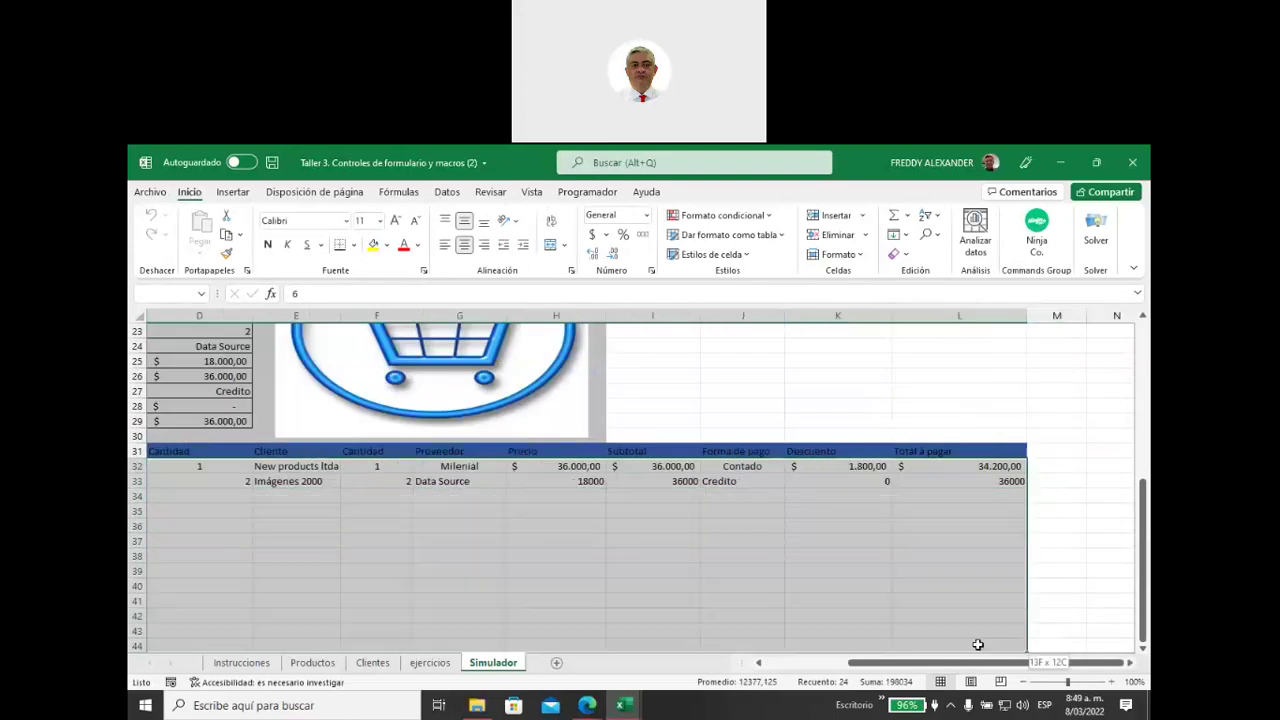
Centre the data in the selected order rows
{"action": "left_click", "coordinate": [466, 228]}
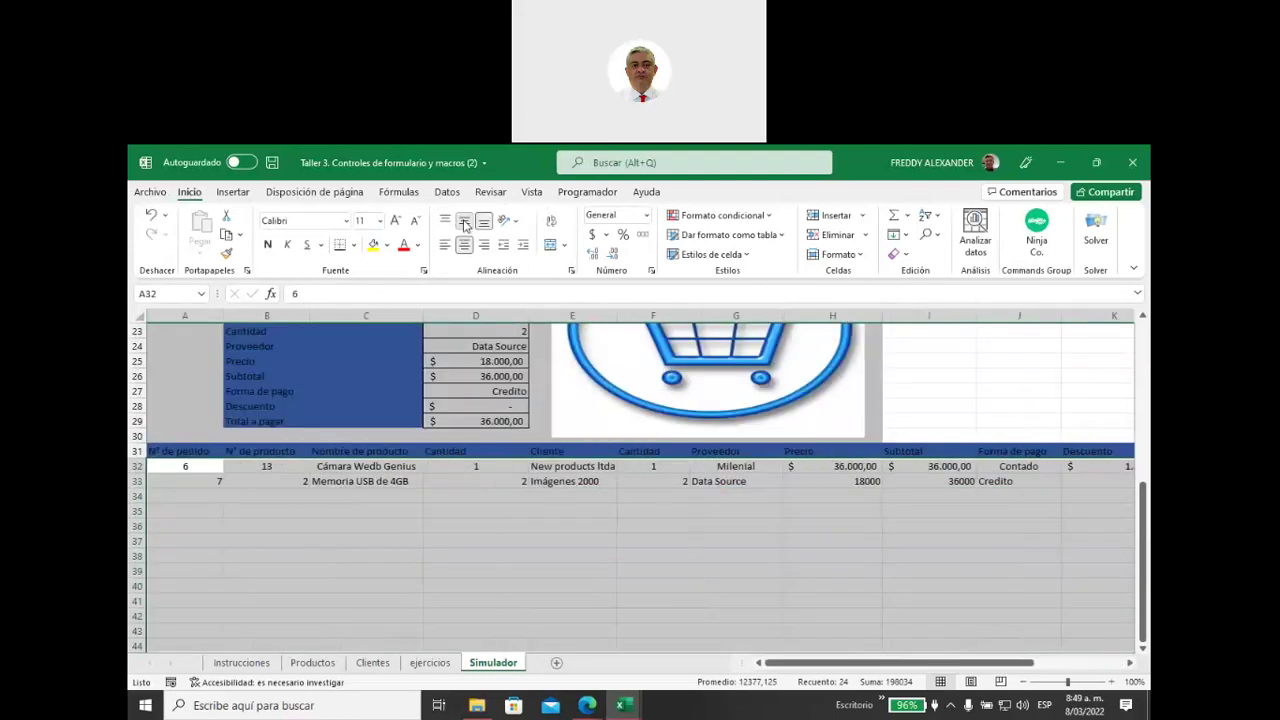
{"action": "left_click", "coordinate": [466, 249]}
{"action": "left_click", "coordinate": [465, 249]}
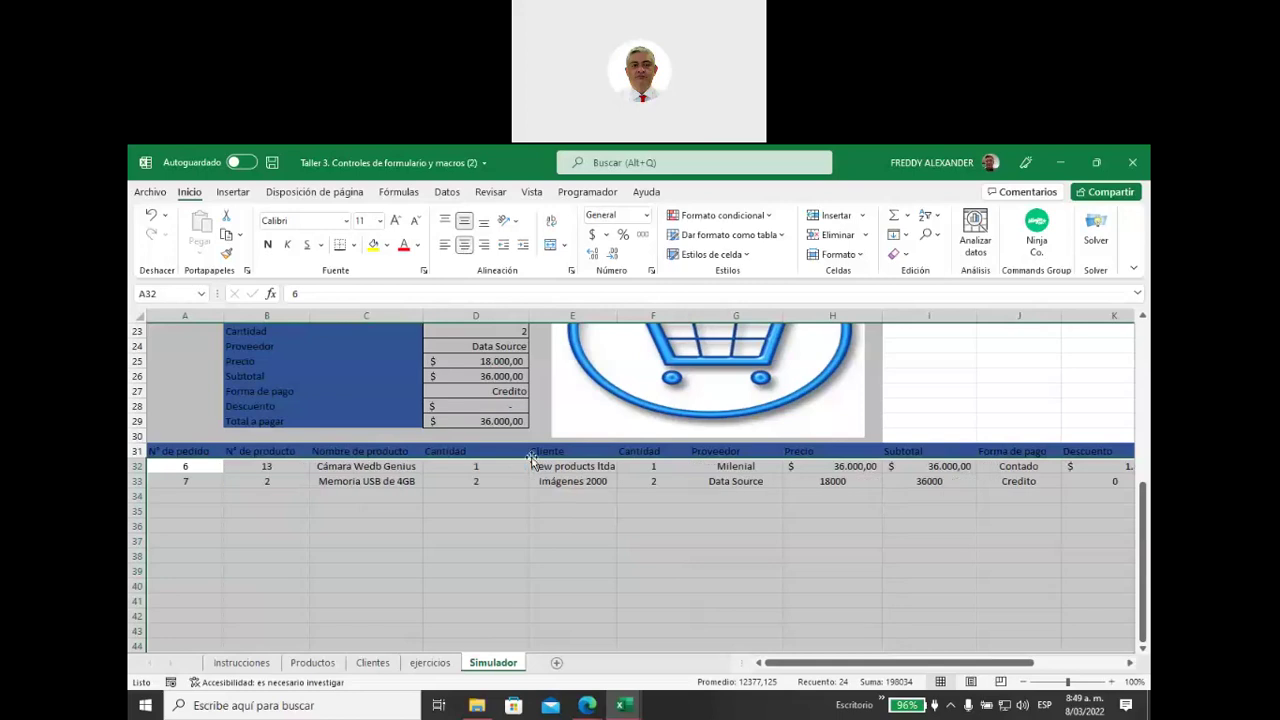
{"action": "left_click", "coordinate": [650, 614]}
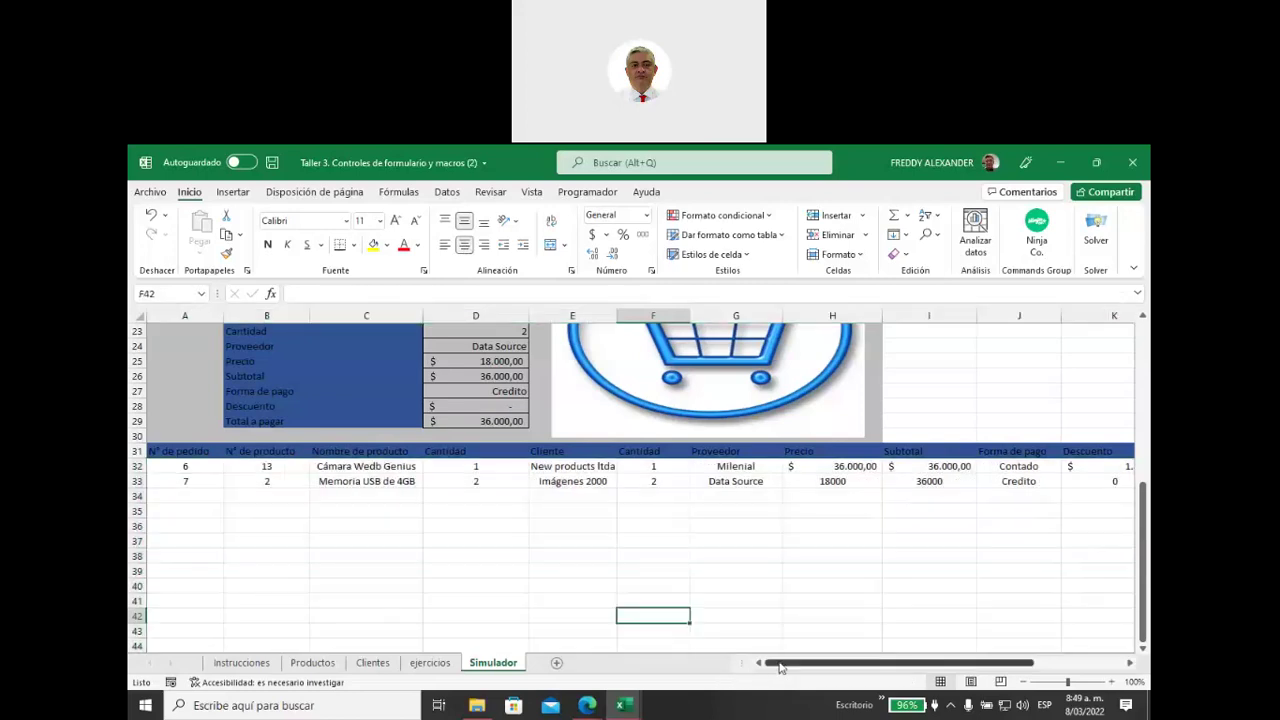
Apply Contabilidad format to order 7's price and subtotal (H33:I33) and discount and total (K33:L33)
{"action": "left_click_drag", "start_coordinate": [781, 662], "coordinate": [863, 643]}
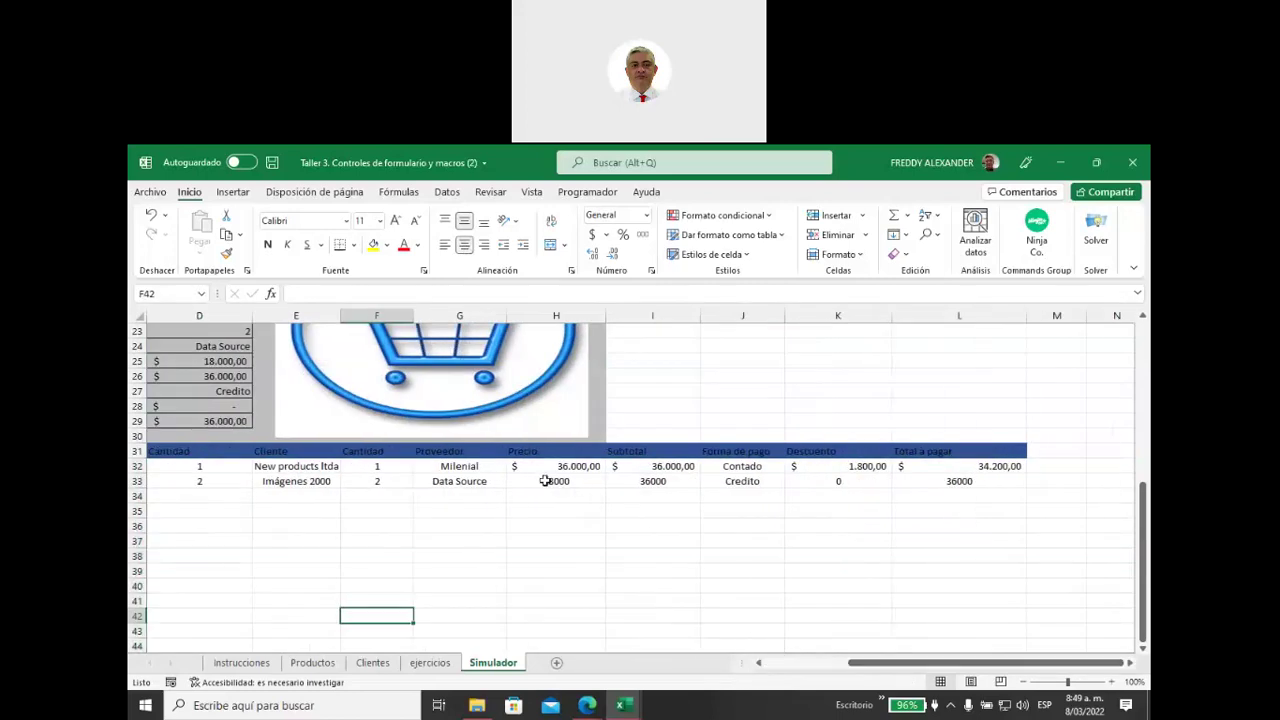
{"action": "left_click_drag", "start_coordinate": [545, 481], "coordinate": [640, 484]}
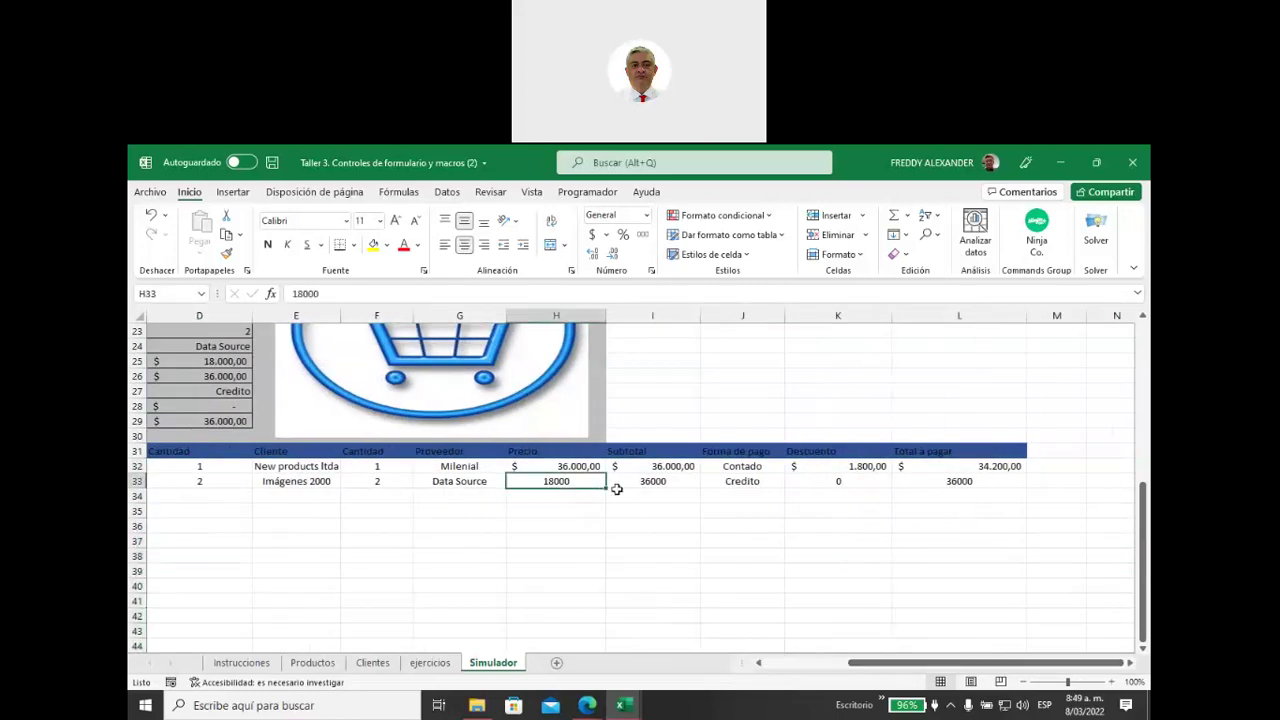
{"action": "left_click", "coordinate": [646, 215]}
{"action": "left_click", "coordinate": [655, 350]}
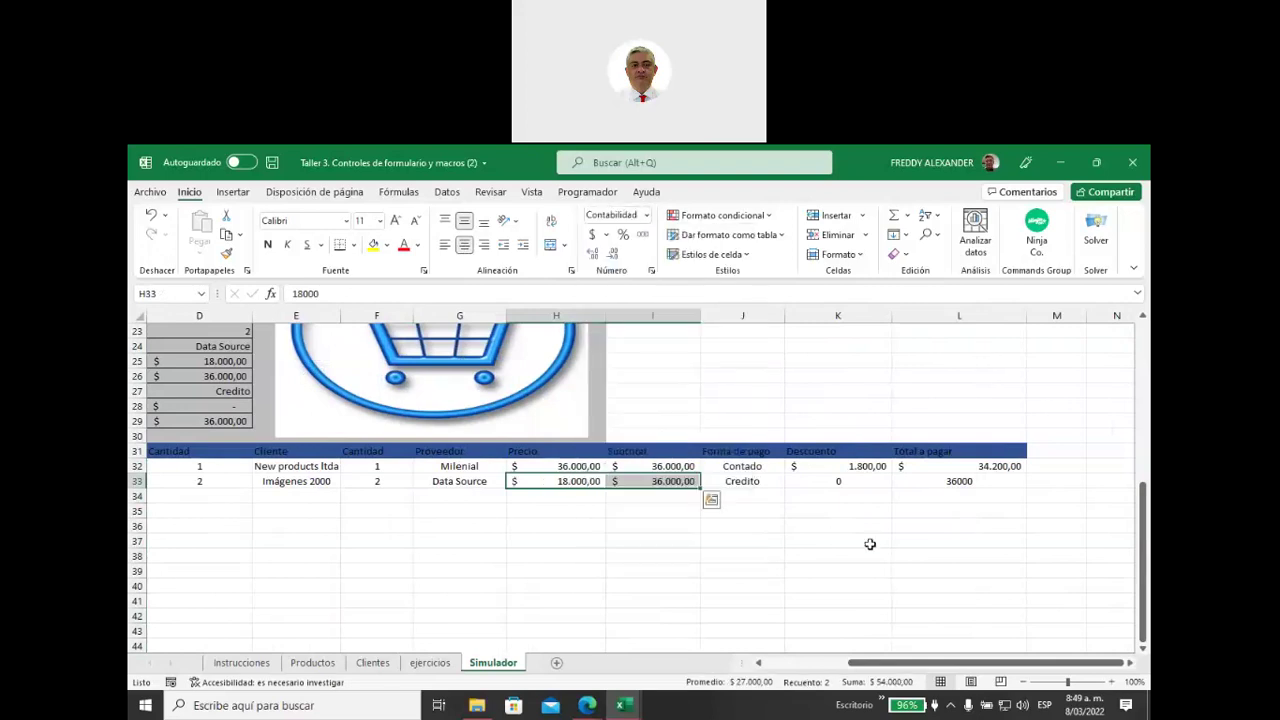
{"action": "left_click", "coordinate": [840, 481]}
{"action": "left_click_drag", "start_coordinate": [871, 484], "coordinate": [945, 481]}
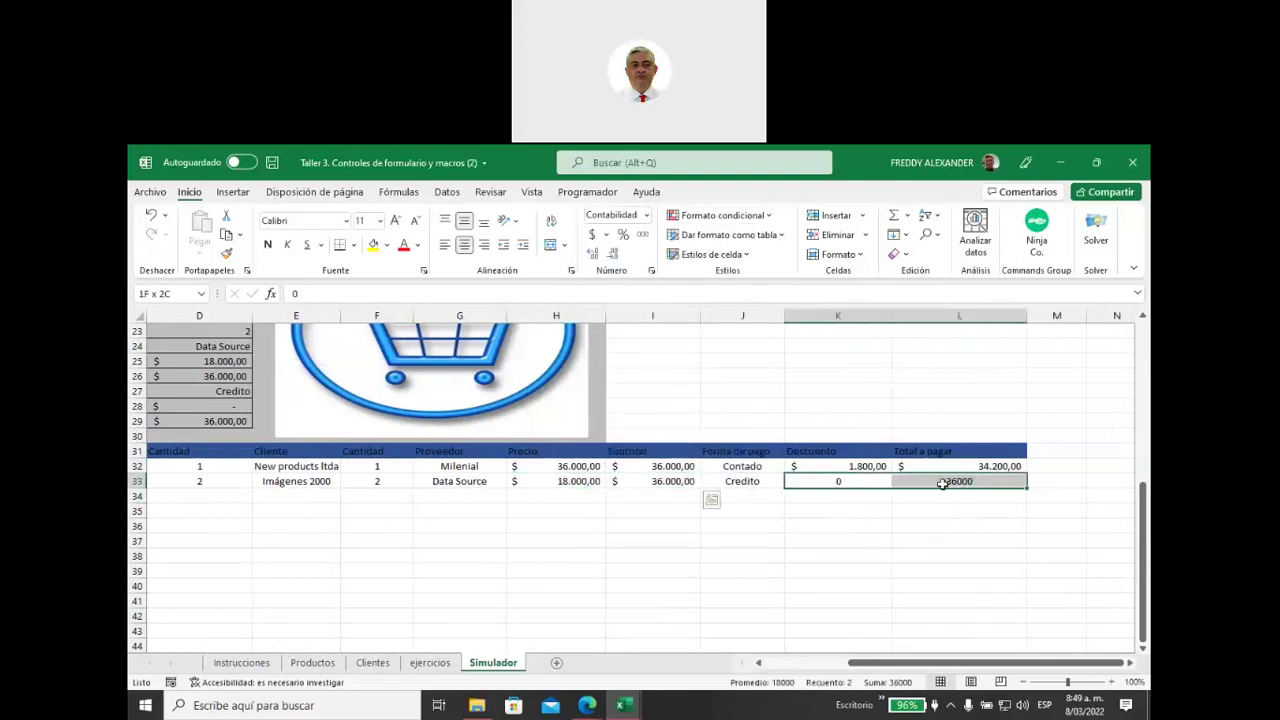
{"action": "left_click", "coordinate": [647, 215]}
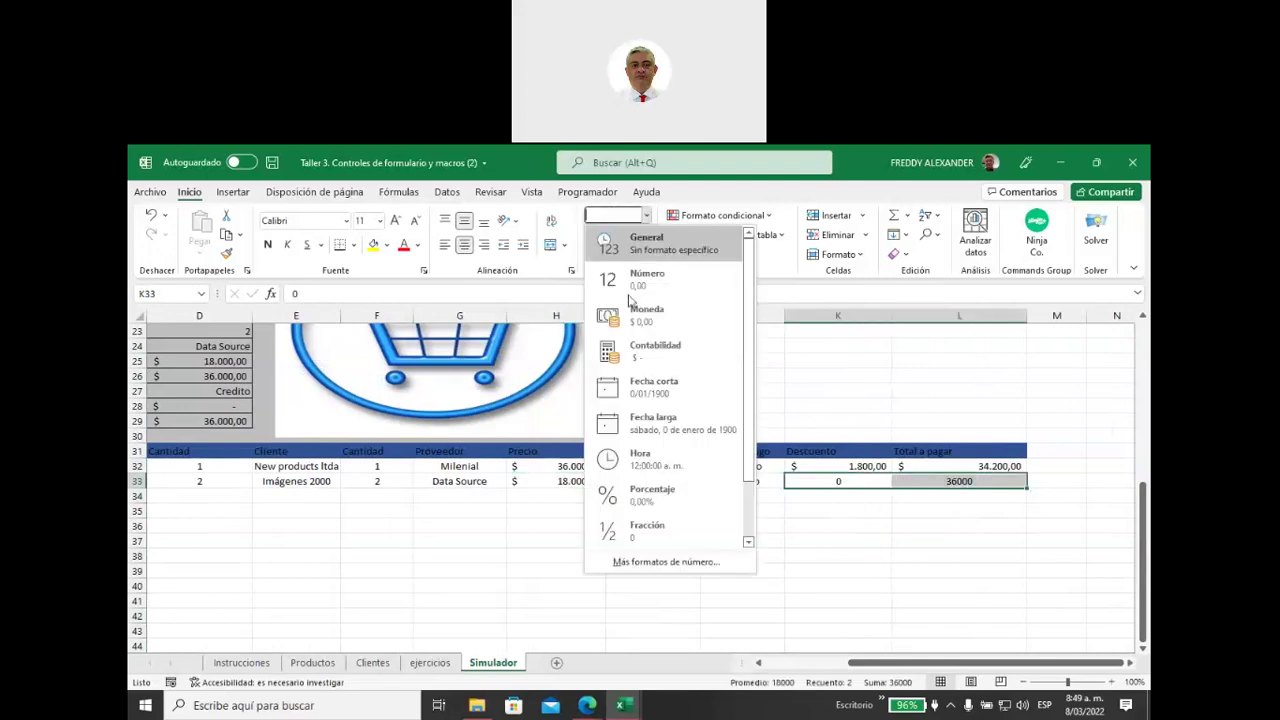
{"action": "left_click", "coordinate": [650, 348]}
{"action": "left_click", "coordinate": [610, 569]}
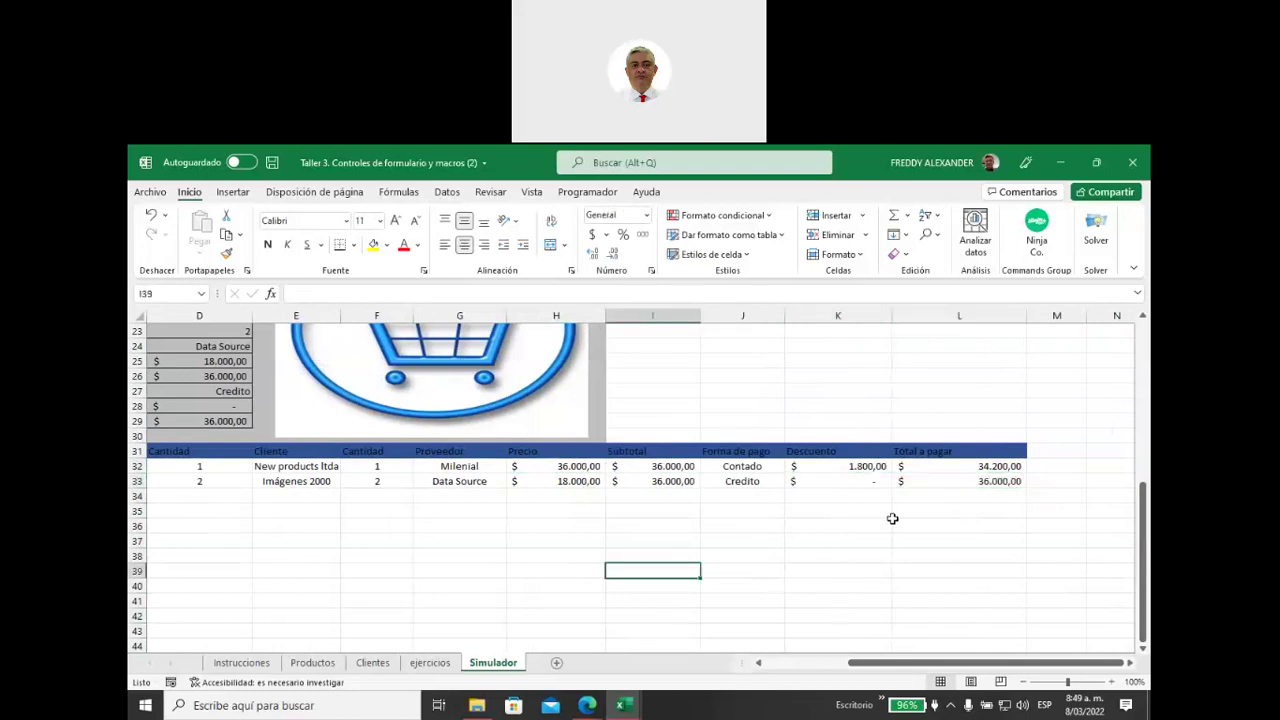
{"action": "mouse_move", "coordinate": [905, 663]}
{"action": "left_mouse_down"}
{"action": "mouse_move", "coordinate": [853, 690]}
{"action": "mouse_move", "coordinate": [940, 681]}
{"action": "mouse_move", "coordinate": [568, 695]}
{"action": "left_mouse_up"}
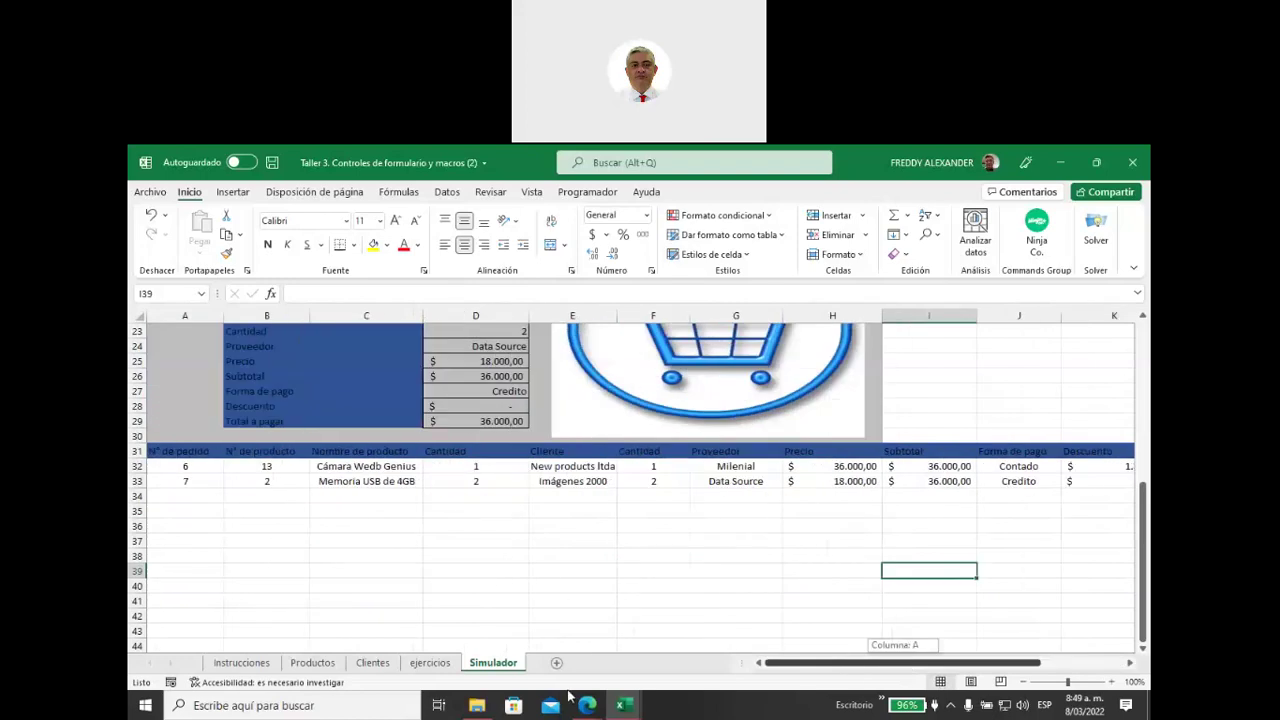
Apply the accounting format to the empty Precio cells below the table
{"action": "left_click", "coordinate": [367, 456]}
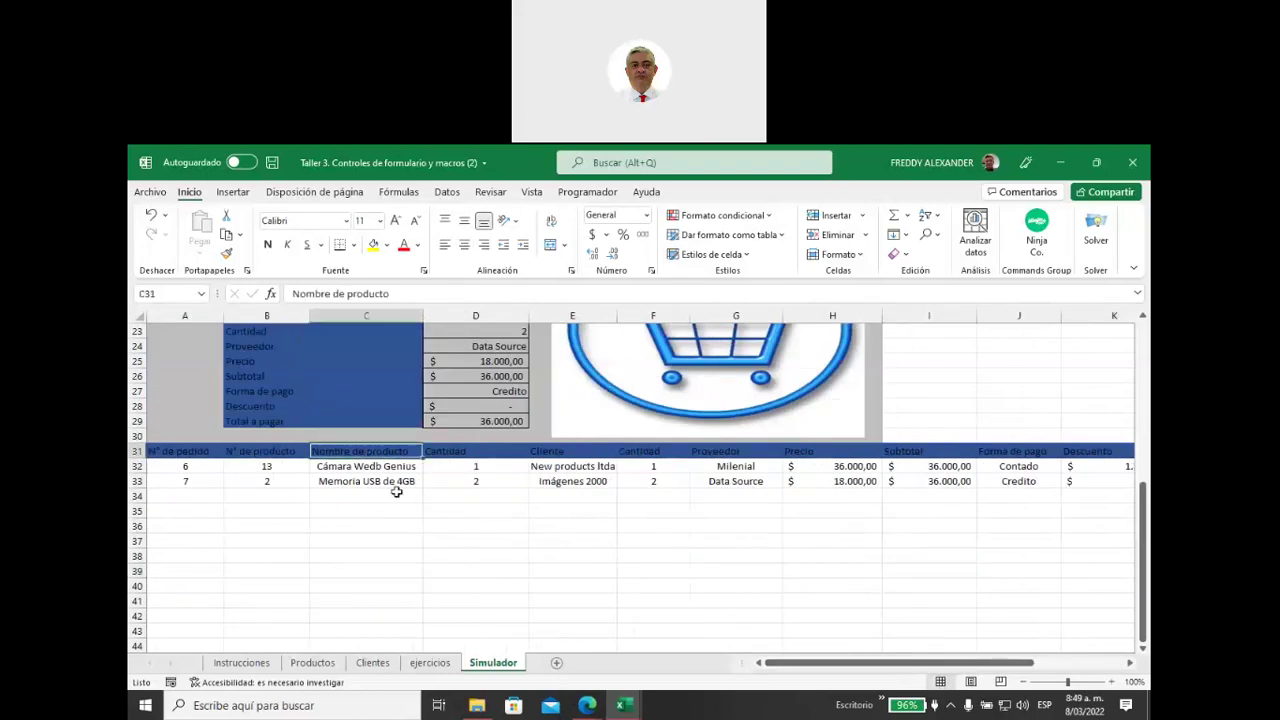
{"action": "scroll", "coordinate": [560, 553], "scroll_direction": "up", "scroll_amount": 2}
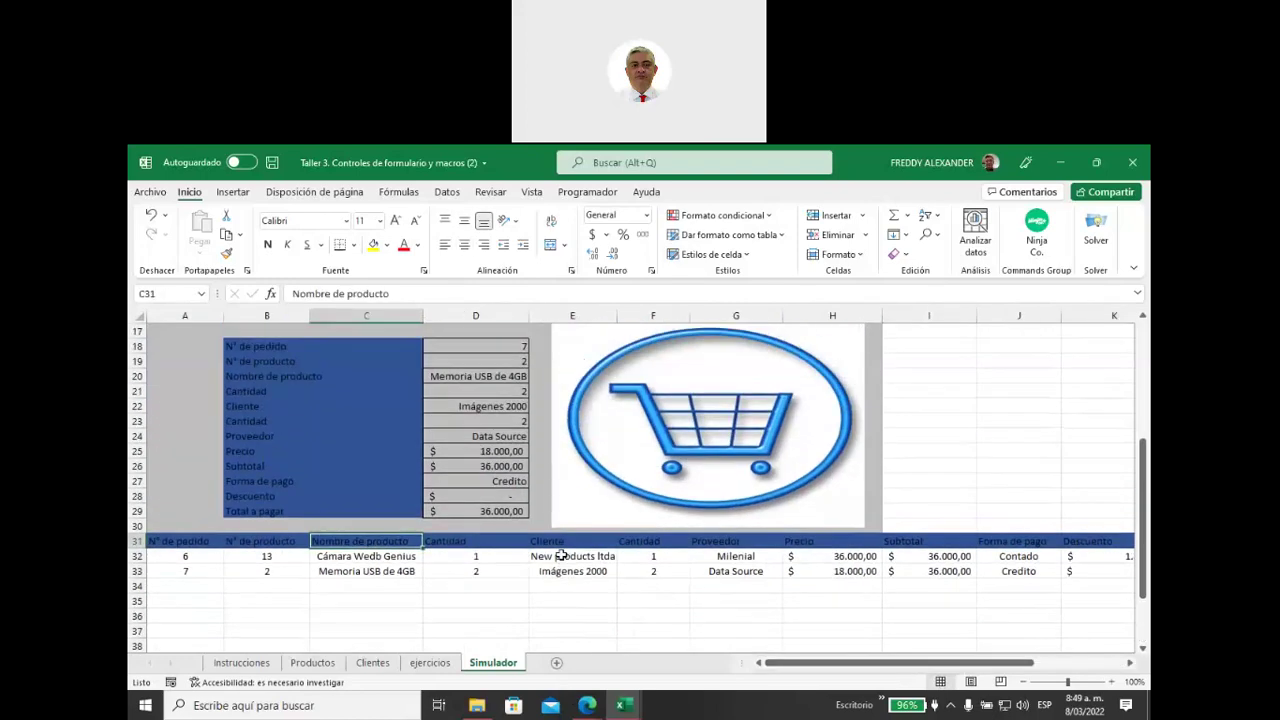
{"action": "scroll", "coordinate": [562, 556], "scroll_direction": "up", "scroll_amount": 1}
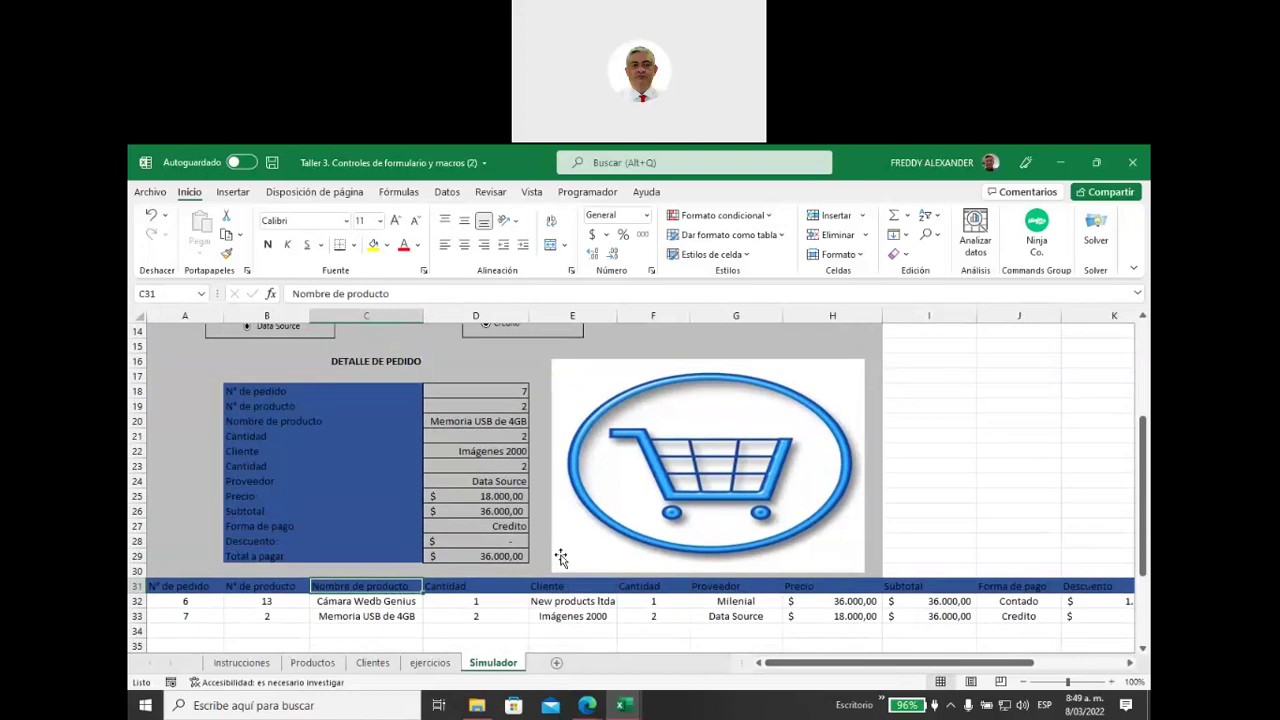
{"action": "scroll", "coordinate": [560, 553], "scroll_direction": "down", "scroll_amount": 1}
{"action": "left_click", "coordinate": [188, 586]}
{"action": "left_click", "coordinate": [197, 607]}
{"action": "left_click", "coordinate": [197, 616]}
{"action": "left_click", "coordinate": [198, 630]}
{"action": "scroll", "coordinate": [309, 612], "scroll_direction": "down", "scroll_amount": 1}
{"action": "scroll", "coordinate": [309, 612], "scroll_direction": "down", "scroll_amount": 1}
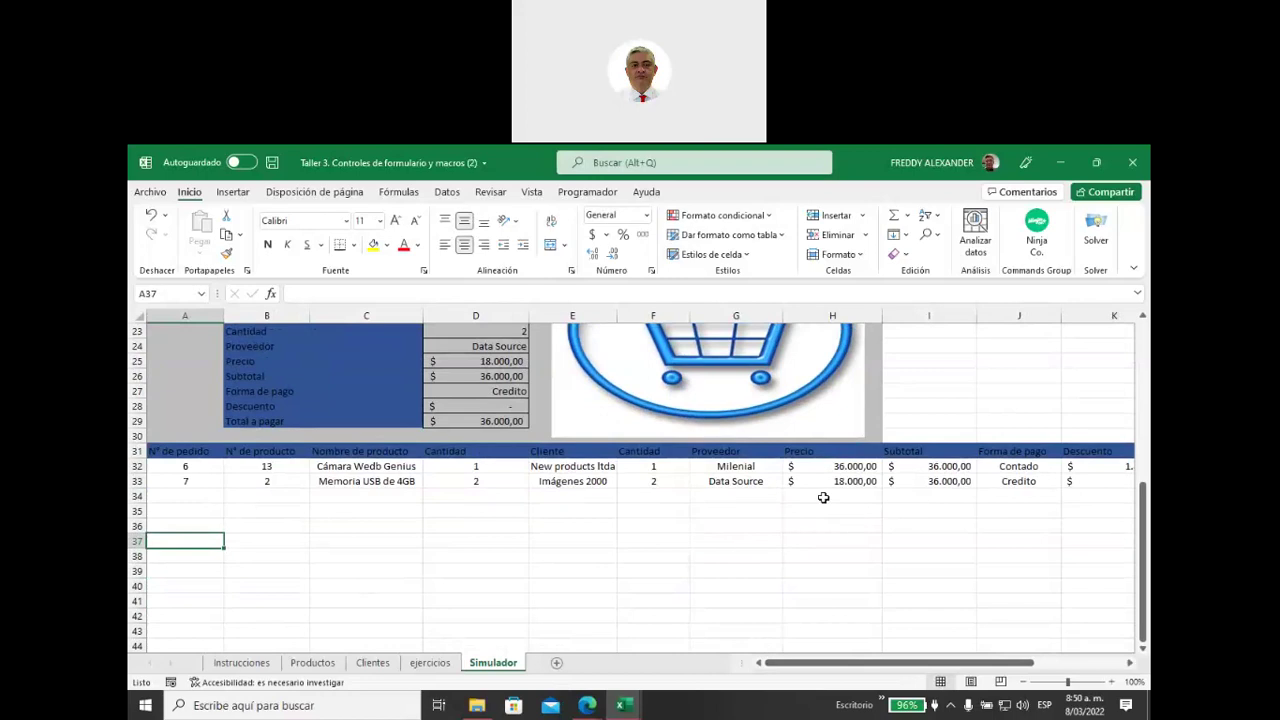
{"action": "left_click_drag", "start_coordinate": [825, 497], "coordinate": [830, 616]}
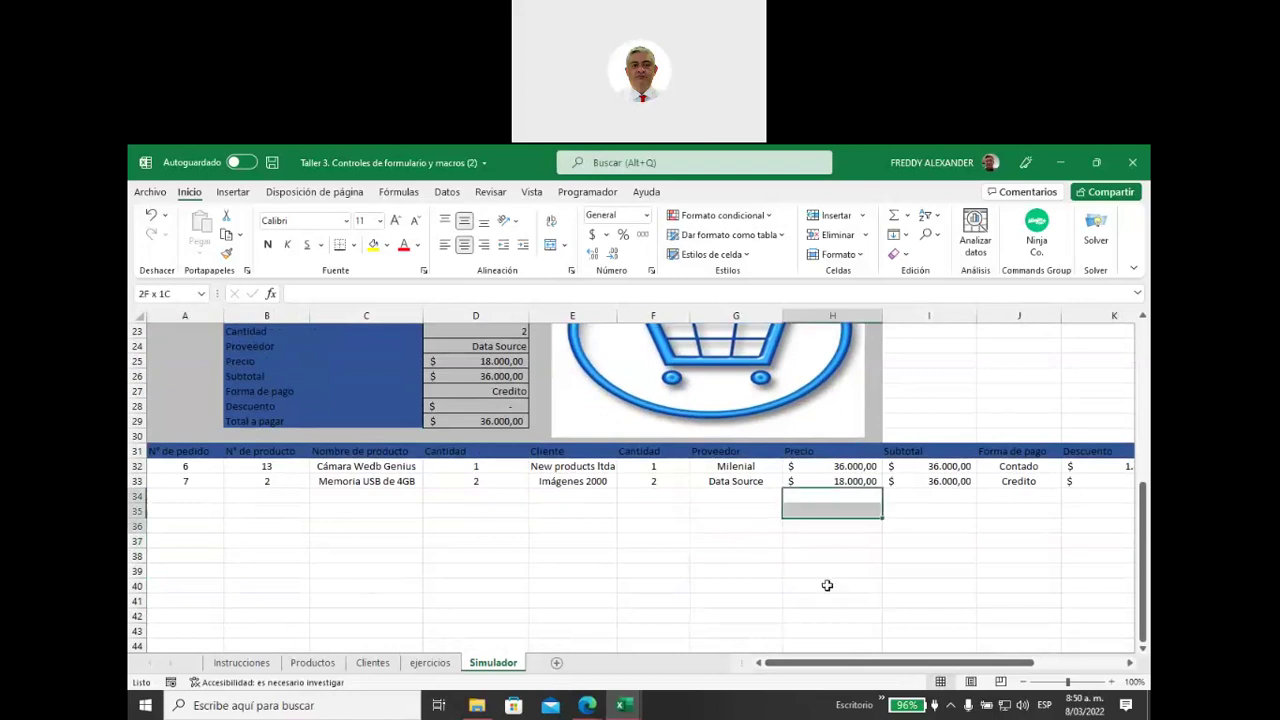
{"action": "left_click", "coordinate": [646, 215]}
{"action": "left_click", "coordinate": [655, 347]}
Format the empty Subtotal, Descuento and total cells as accounting, then bring the tutorial video forward
{"action": "left_click_drag", "start_coordinate": [900, 492], "coordinate": [912, 618]}
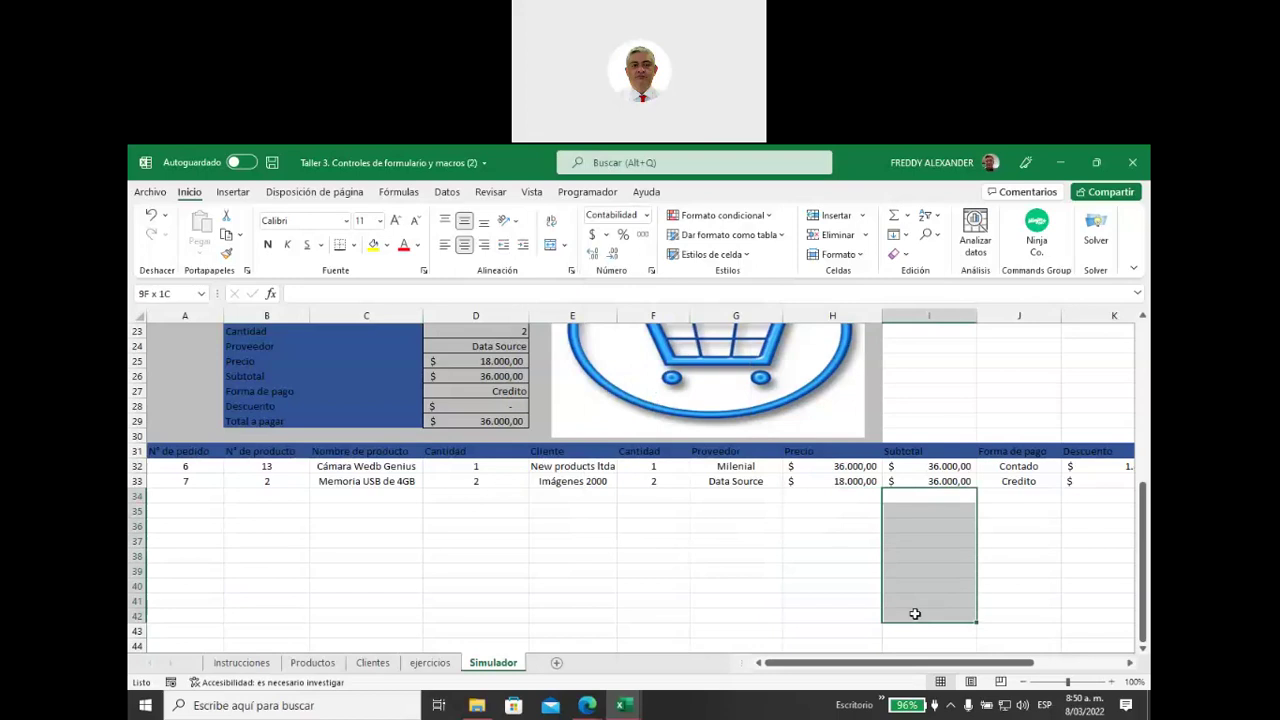
{"action": "left_click", "coordinate": [646, 215]}
{"action": "left_click", "coordinate": [645, 355]}
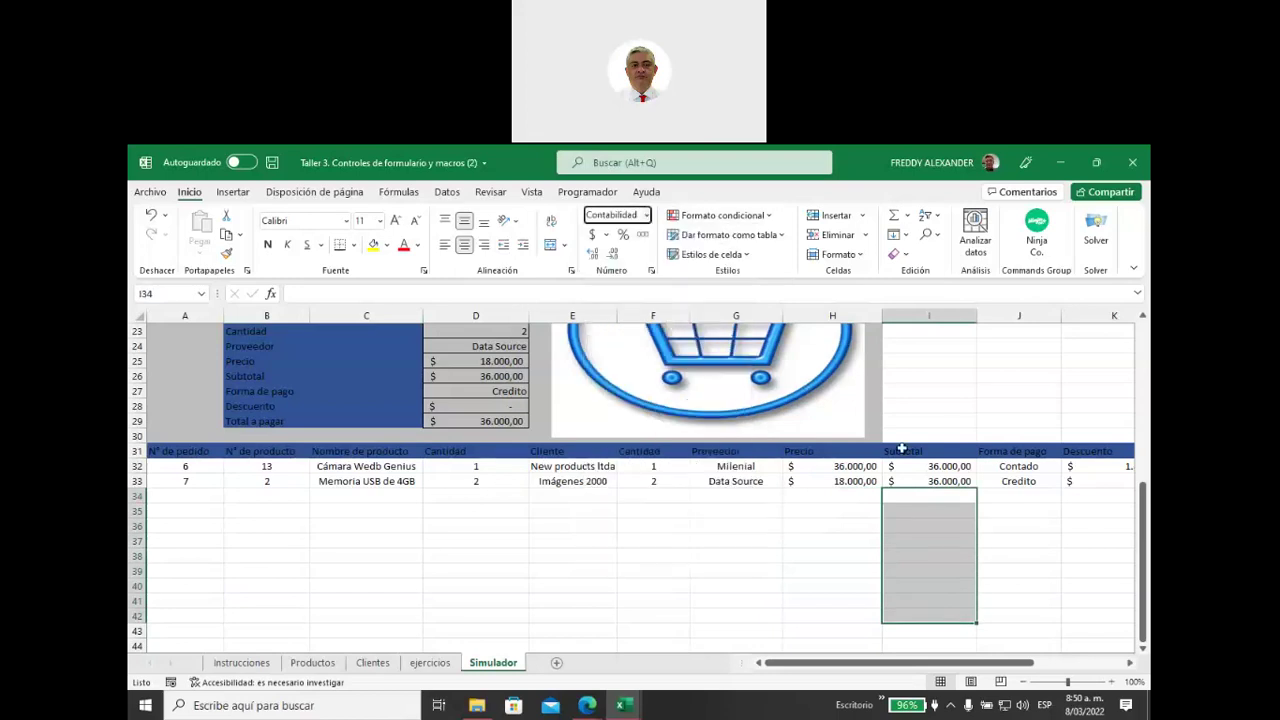
{"action": "left_click_drag", "start_coordinate": [1094, 668], "coordinate": [1177, 668]}
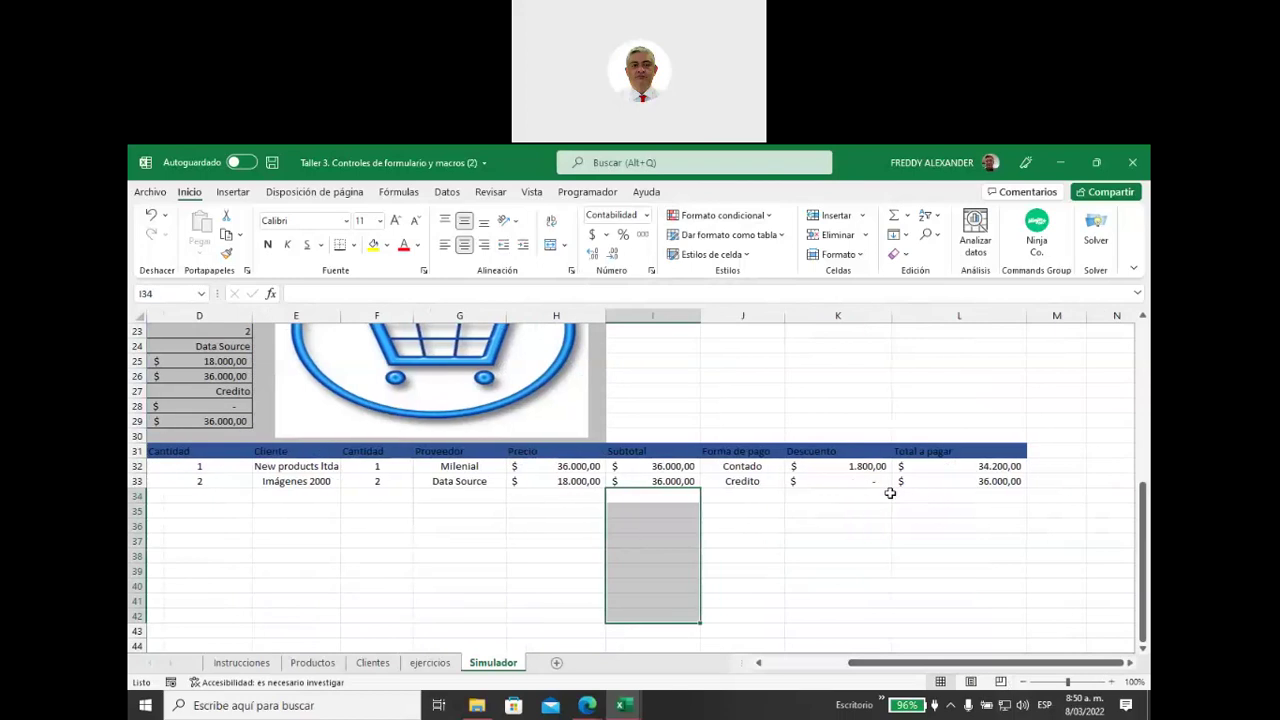
{"action": "left_click_drag", "start_coordinate": [854, 494], "coordinate": [918, 620]}
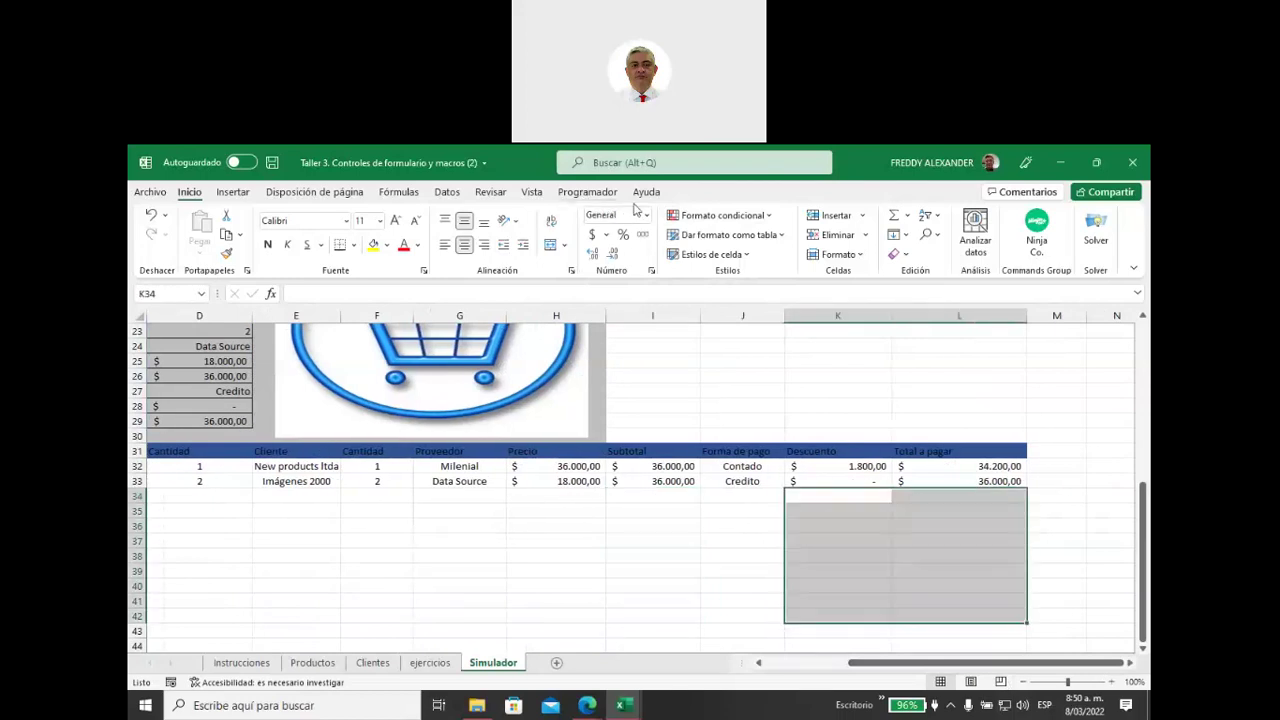
{"action": "left_click", "coordinate": [646, 215]}
{"action": "left_click", "coordinate": [651, 350]}
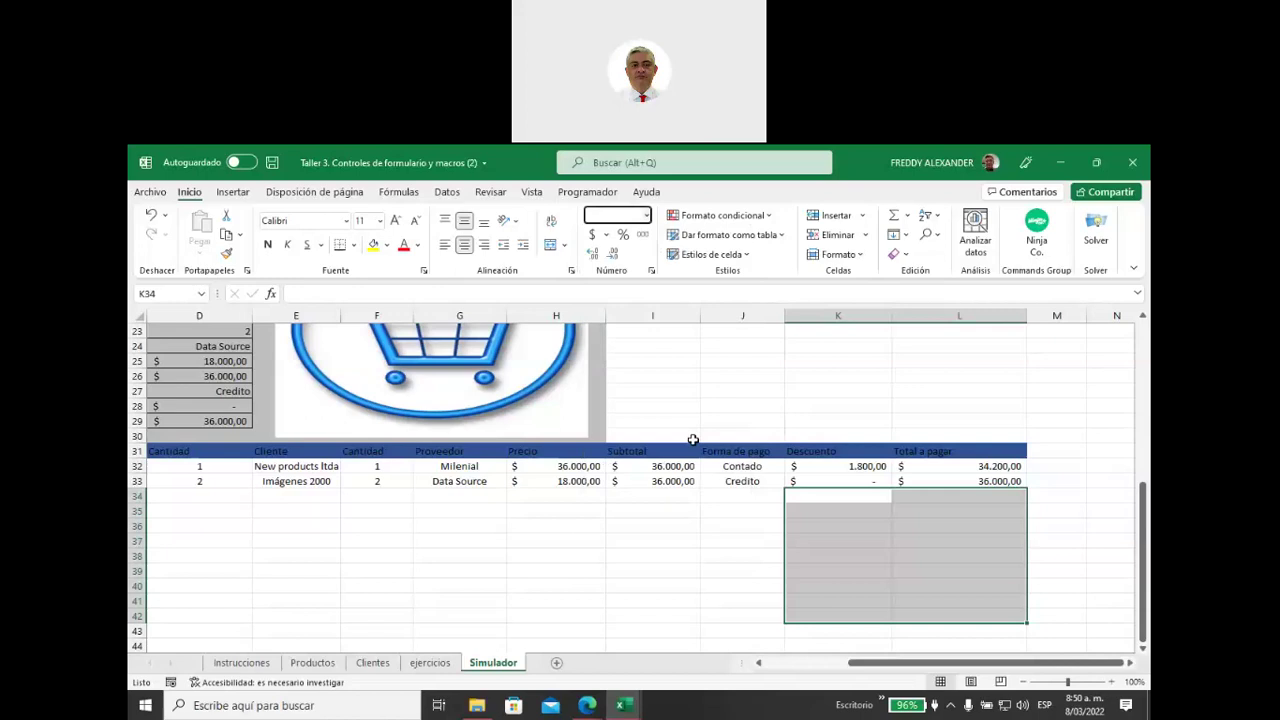
{"action": "left_click", "coordinate": [736, 572]}
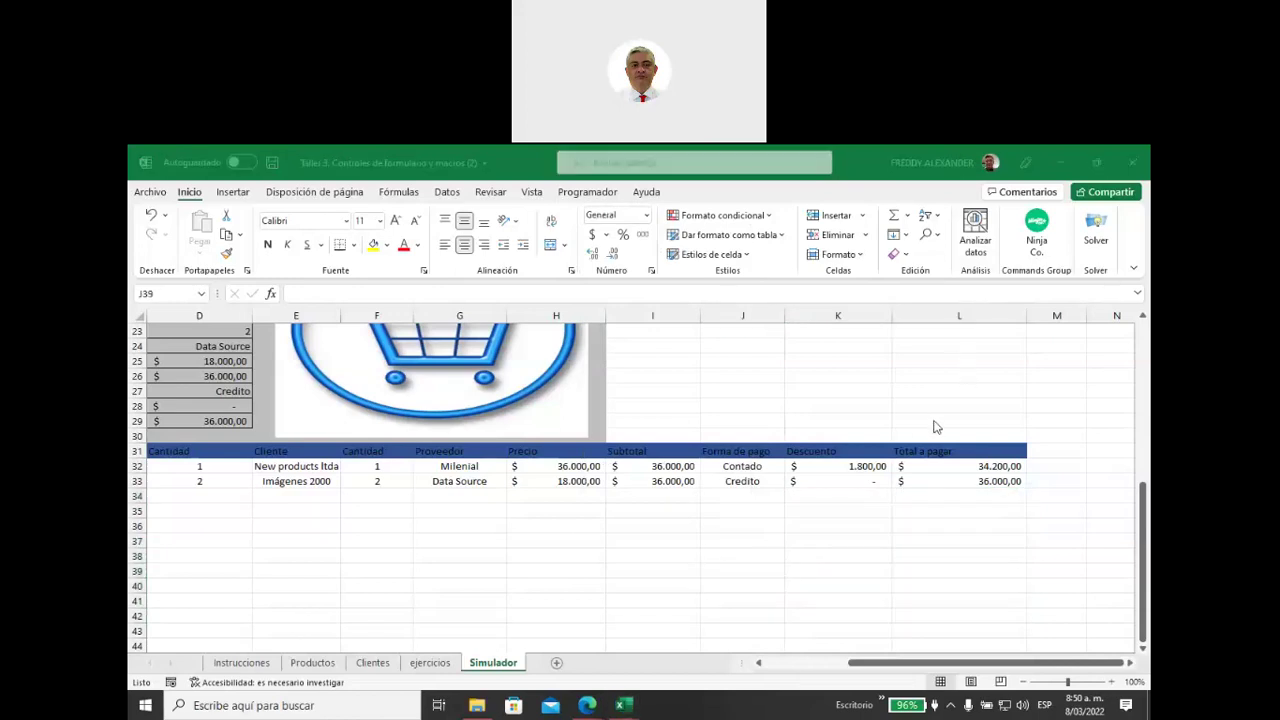
{"action": "mouse_move", "coordinate": [588, 708]}
{"action": "left_click", "coordinate": [505, 630]}
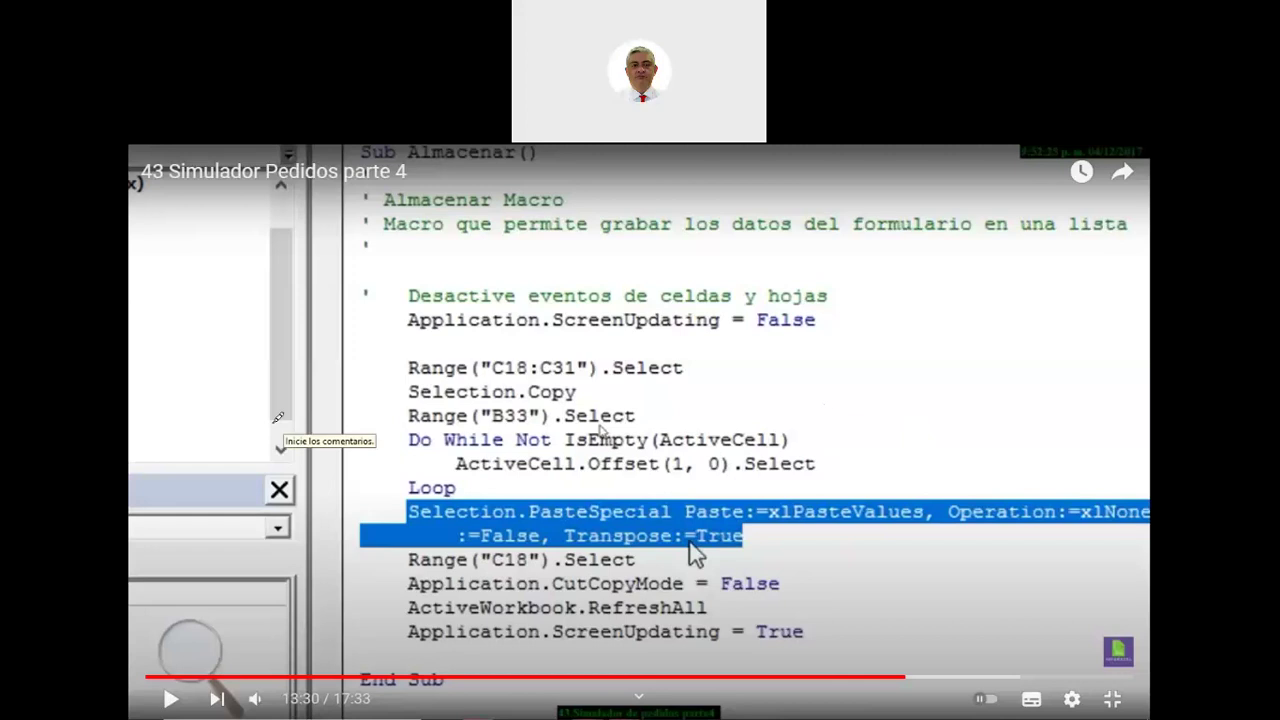
Annotate the Do While loop, closing lines and CutCopyMode line, then clear the marks
{"action": "left_click_drag", "start_coordinate": [395, 433], "coordinate": [401, 493]}
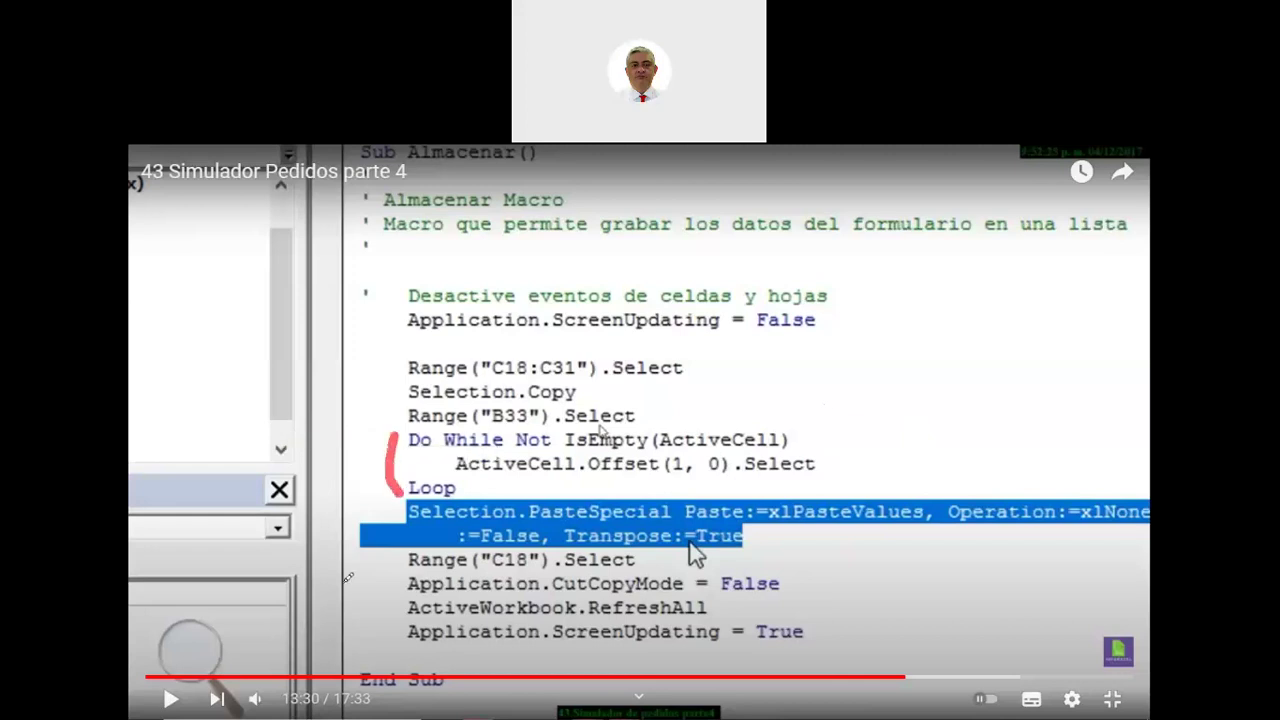
{"action": "mouse_move", "coordinate": [401, 556]}
{"action": "left_mouse_down"}
{"action": "mouse_move", "coordinate": [382, 598]}
{"action": "mouse_move", "coordinate": [400, 640]}
{"action": "left_mouse_up"}
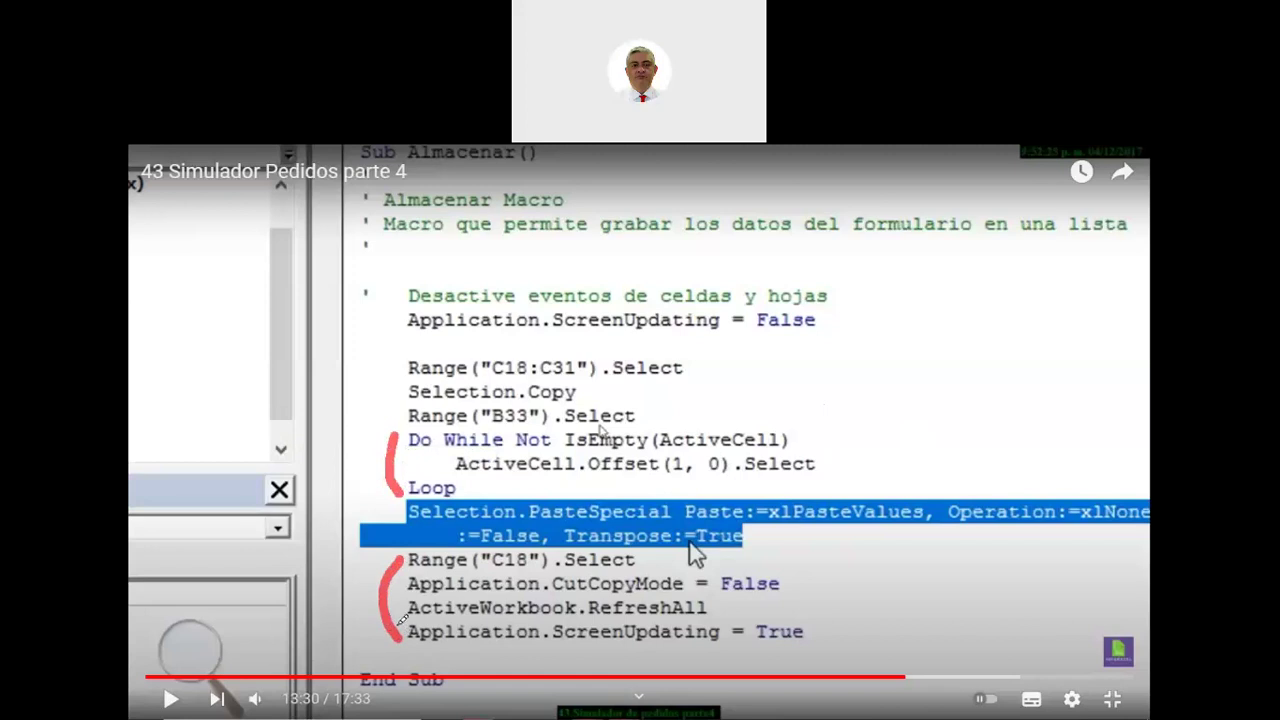
{"action": "mouse_move", "coordinate": [892, 551]}
{"action": "left_mouse_down"}
{"action": "mouse_move", "coordinate": [788, 583]}
{"action": "mouse_move", "coordinate": [813, 591]}
{"action": "left_mouse_up"}
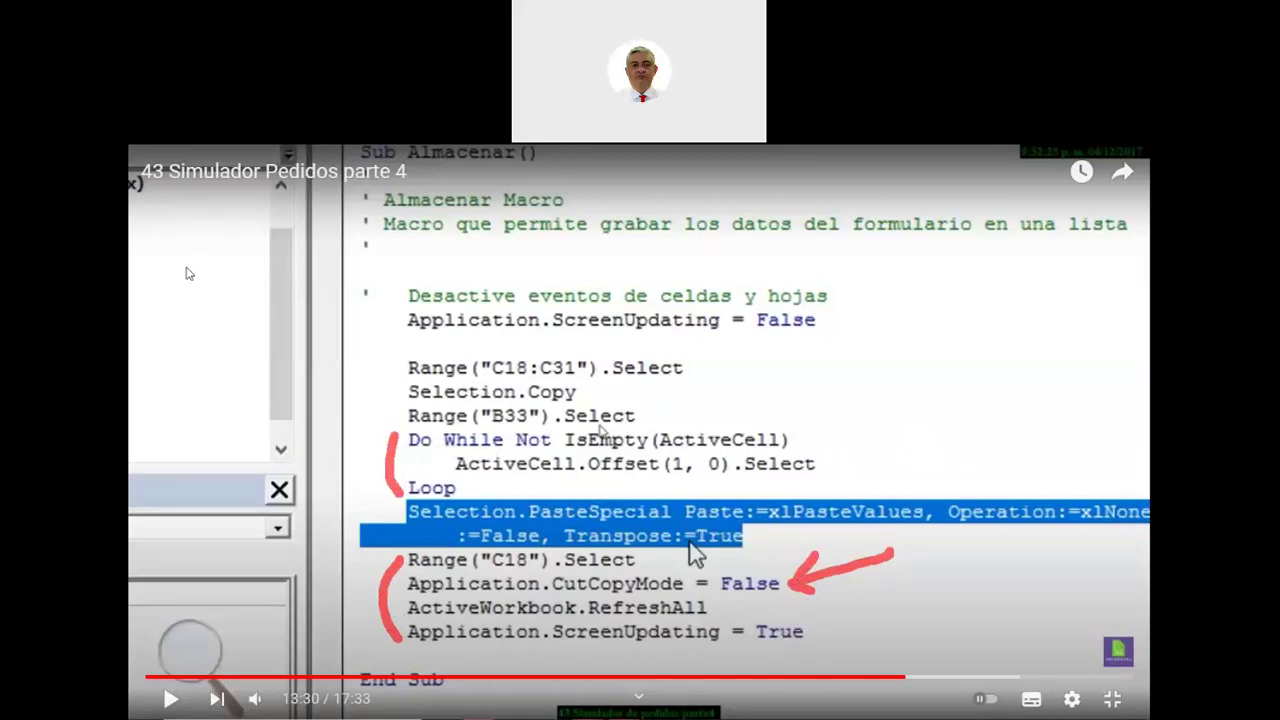
{"action": "key", "text": "e"}
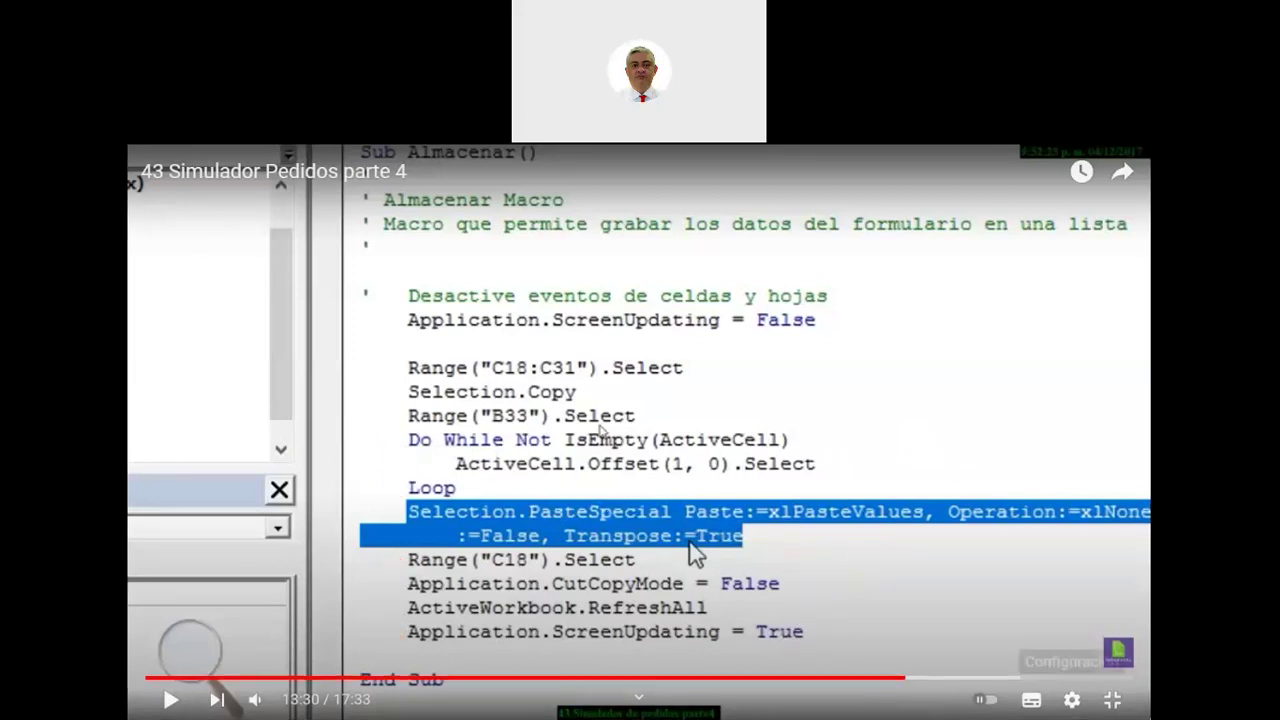
Exit full screen and switch to Taller 3's ejercicios sheet with cell D11 selected
{"action": "left_click", "coordinate": [1112, 700]}
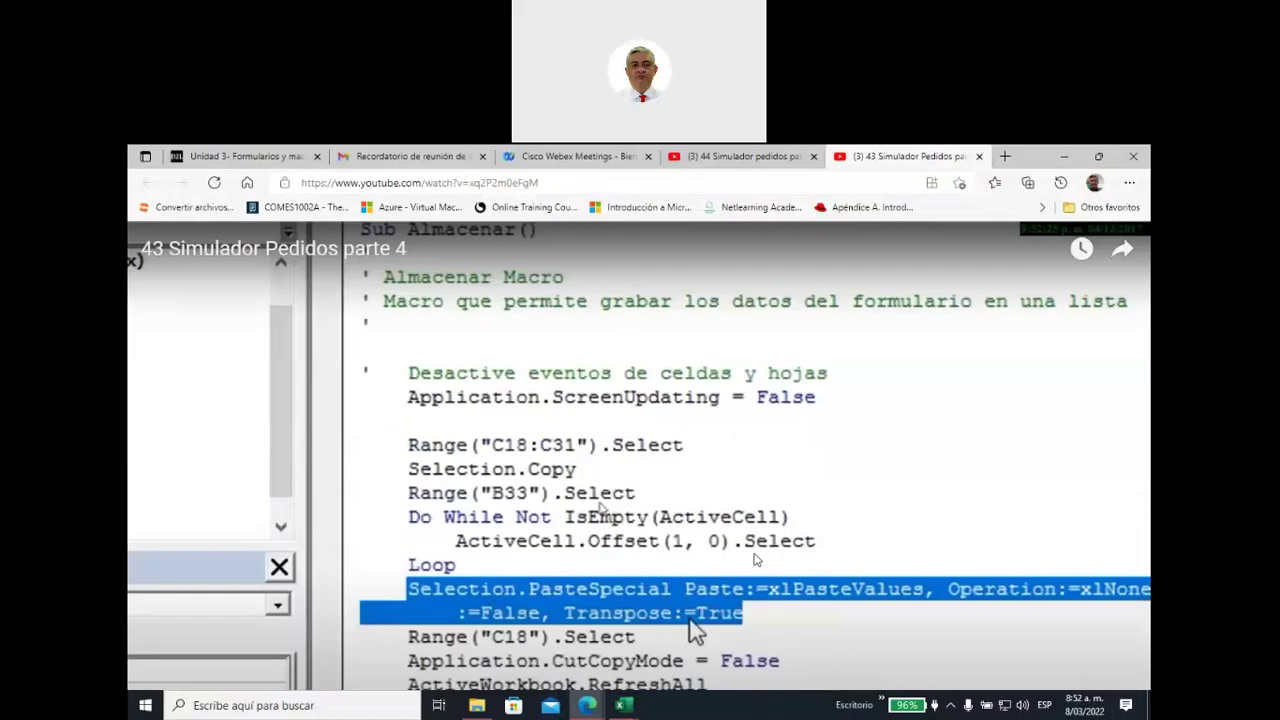
{"action": "mouse_move", "coordinate": [622, 697]}
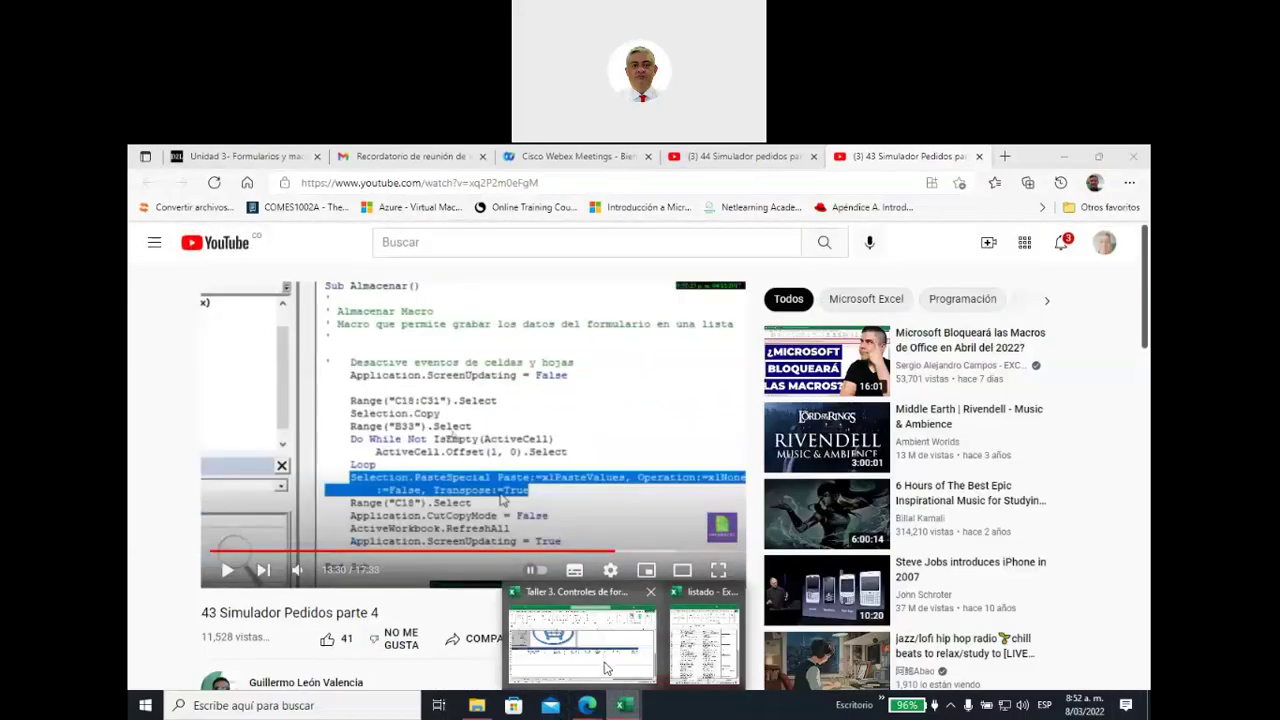
{"action": "left_click", "coordinate": [582, 640]}
{"action": "left_click", "coordinate": [430, 662]}
{"action": "left_click", "coordinate": [379, 495]}
Enter 'datos' in D11, then copy and paste it into D14
{"action": "type", "text": "dat"}
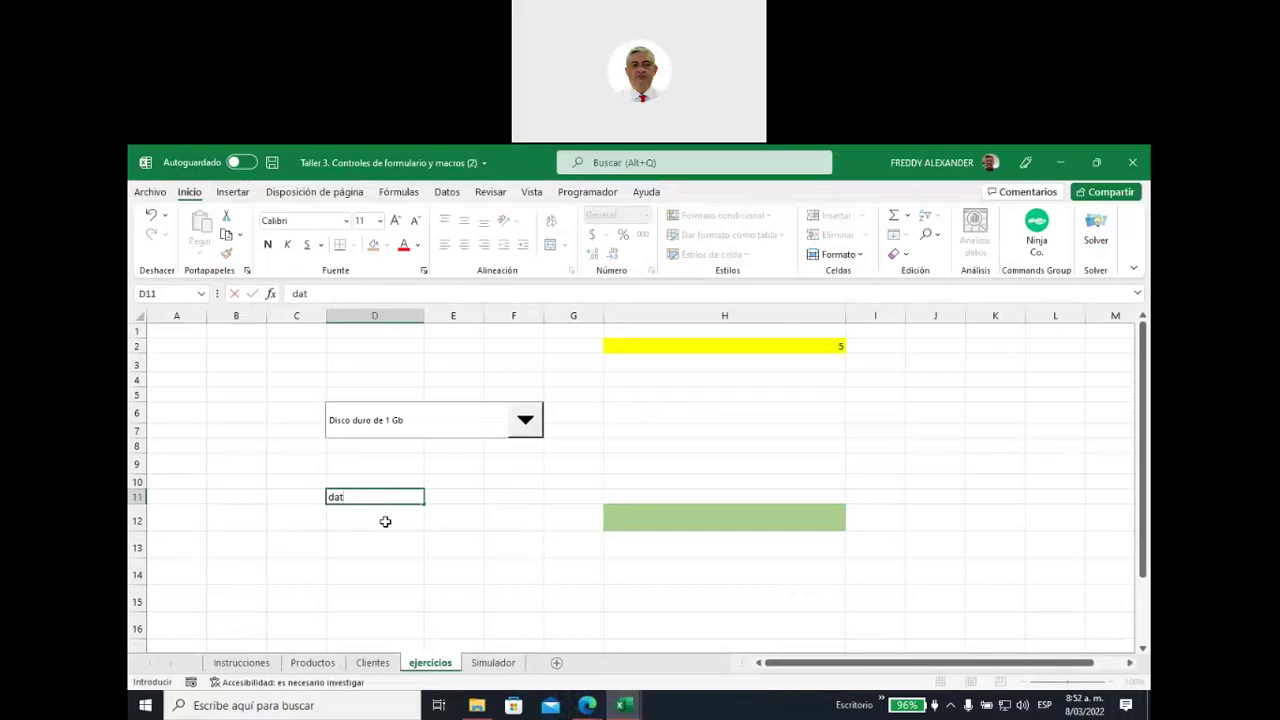
{"action": "type", "text": "os"}
{"action": "left_click", "coordinate": [499, 569]}
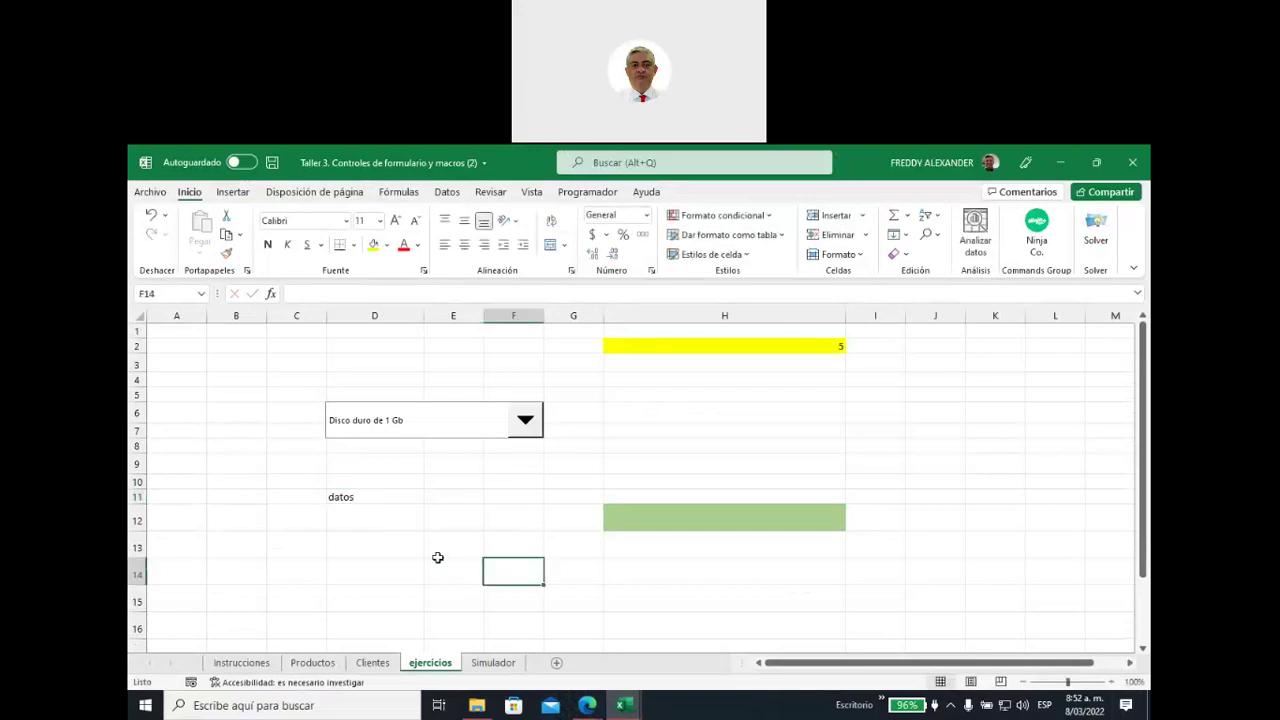
{"action": "left_click", "coordinate": [362, 504]}
{"action": "key", "text": "ctrl+c"}
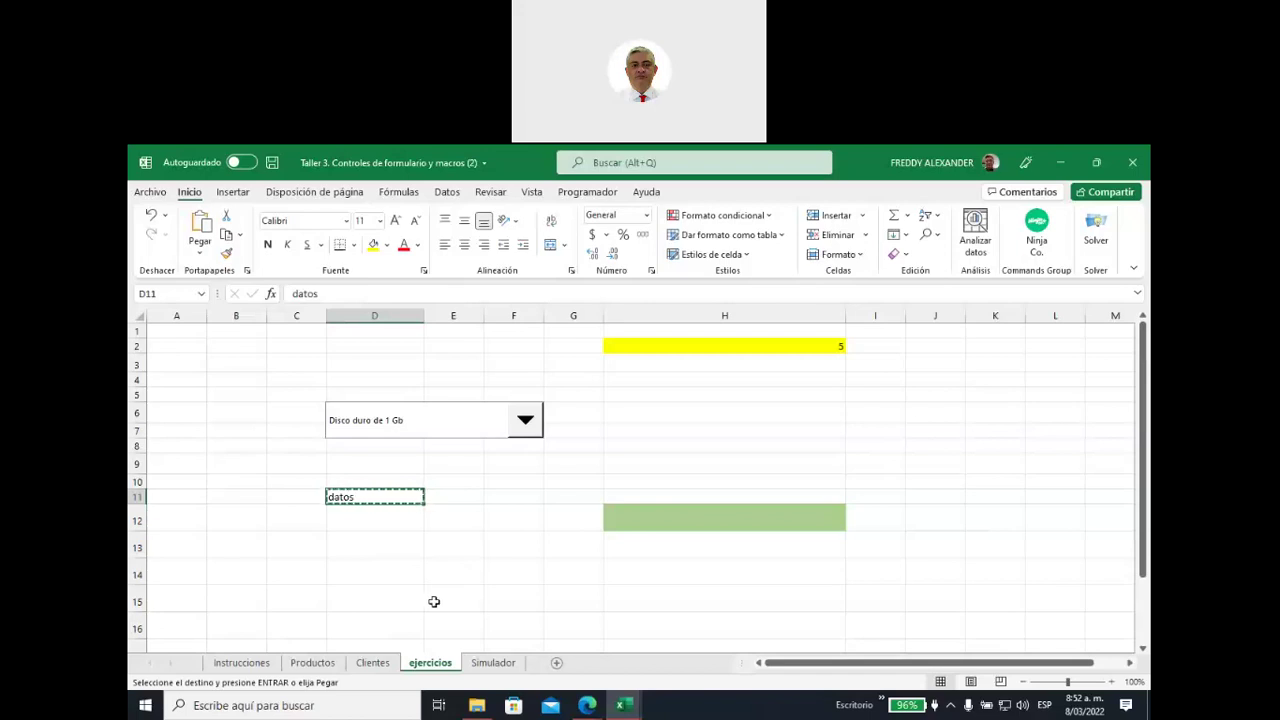
{"action": "left_click", "coordinate": [373, 575]}
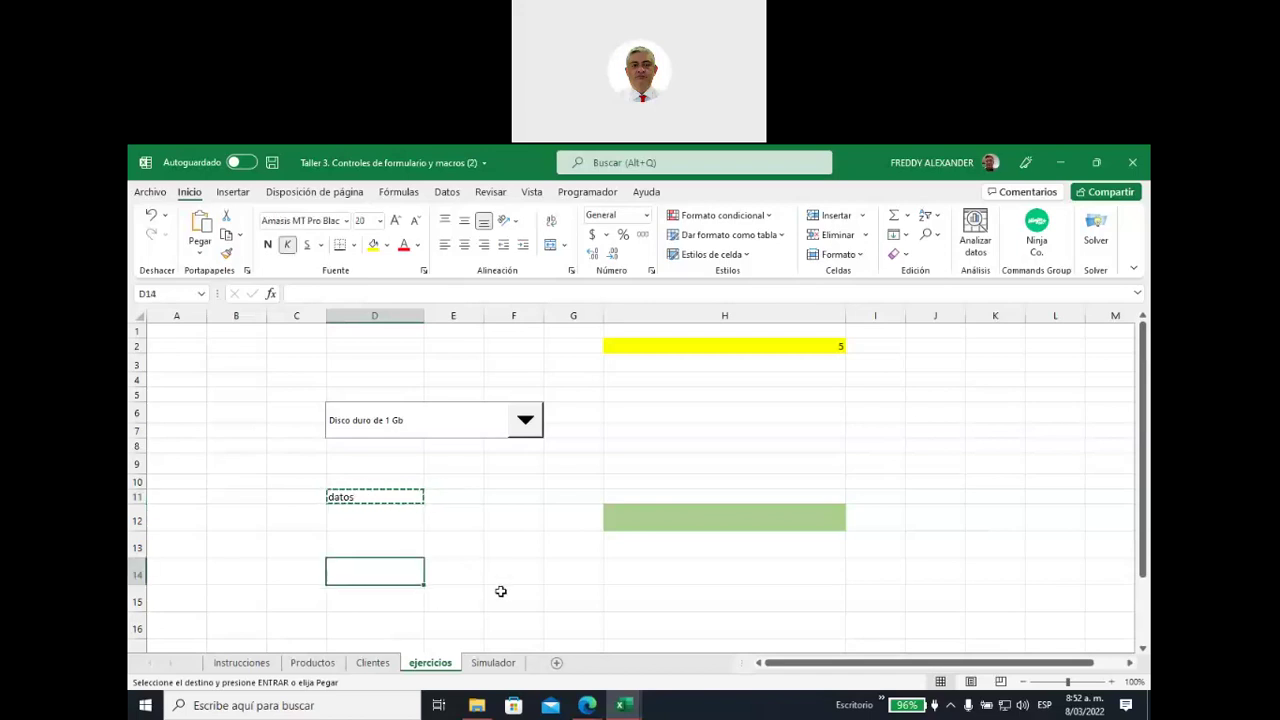
{"action": "key", "text": "ctrl+v"}
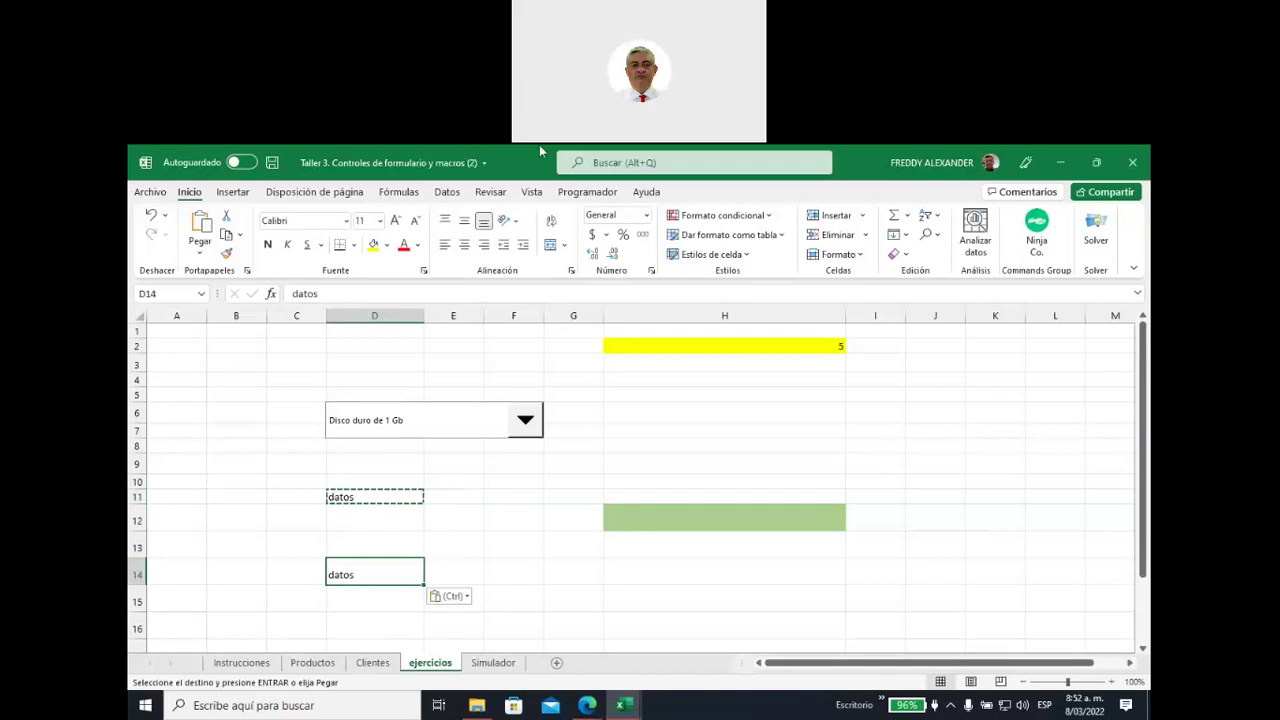
{"action": "left_click_drag", "start_coordinate": [510, 466], "coordinate": [445, 492]}
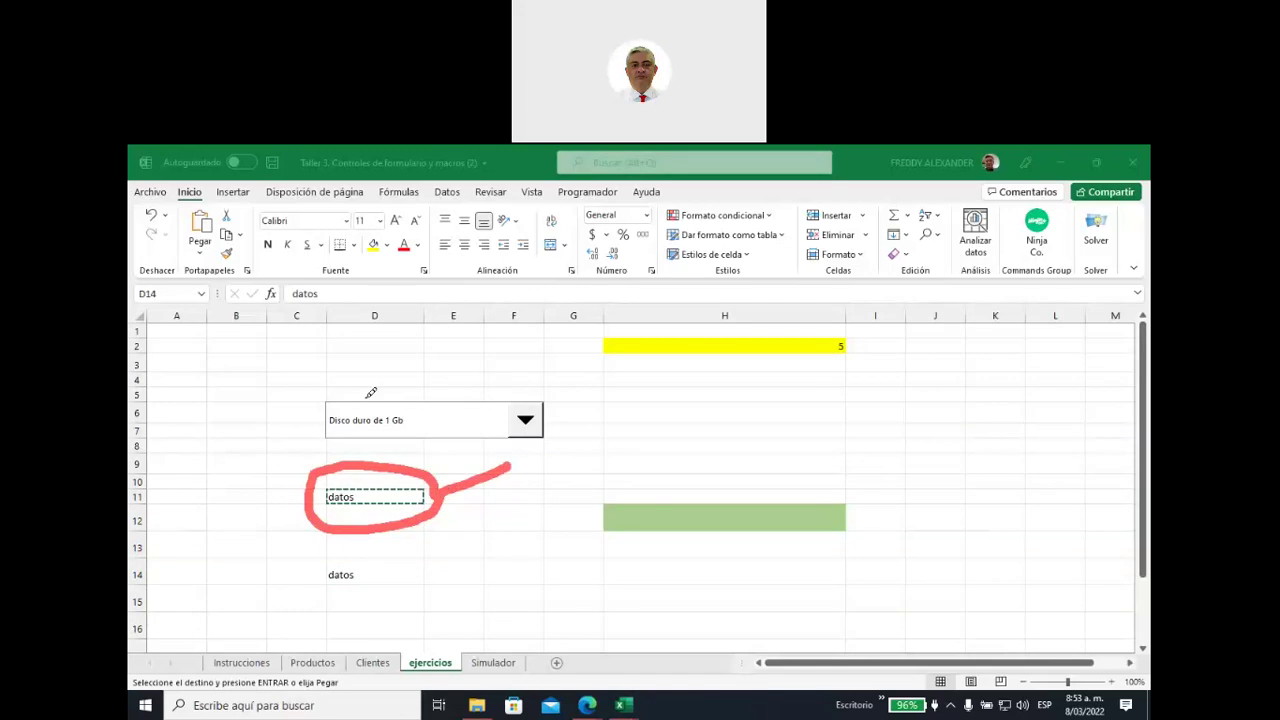
Enter 'de' in F12, erase it, then switch back to the 43 Simulador Pedidos tutorial
{"action": "key", "text": "Escape"}
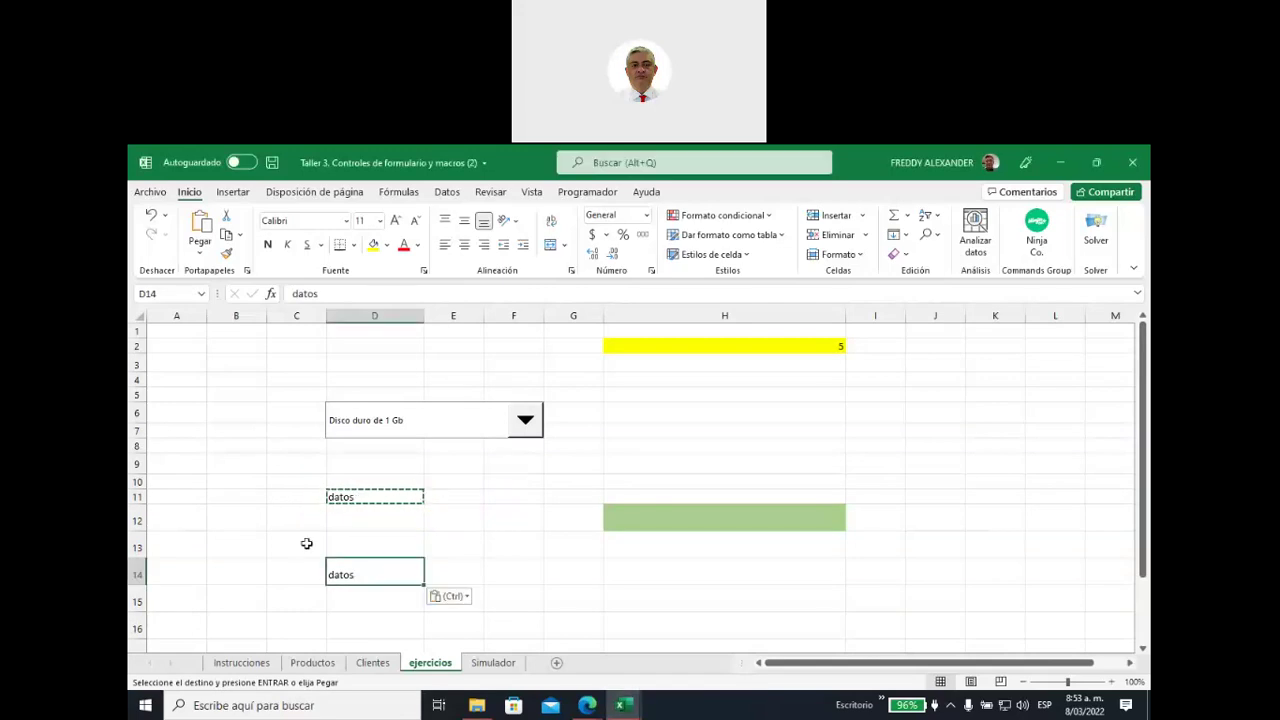
{"action": "left_click", "coordinate": [498, 519]}
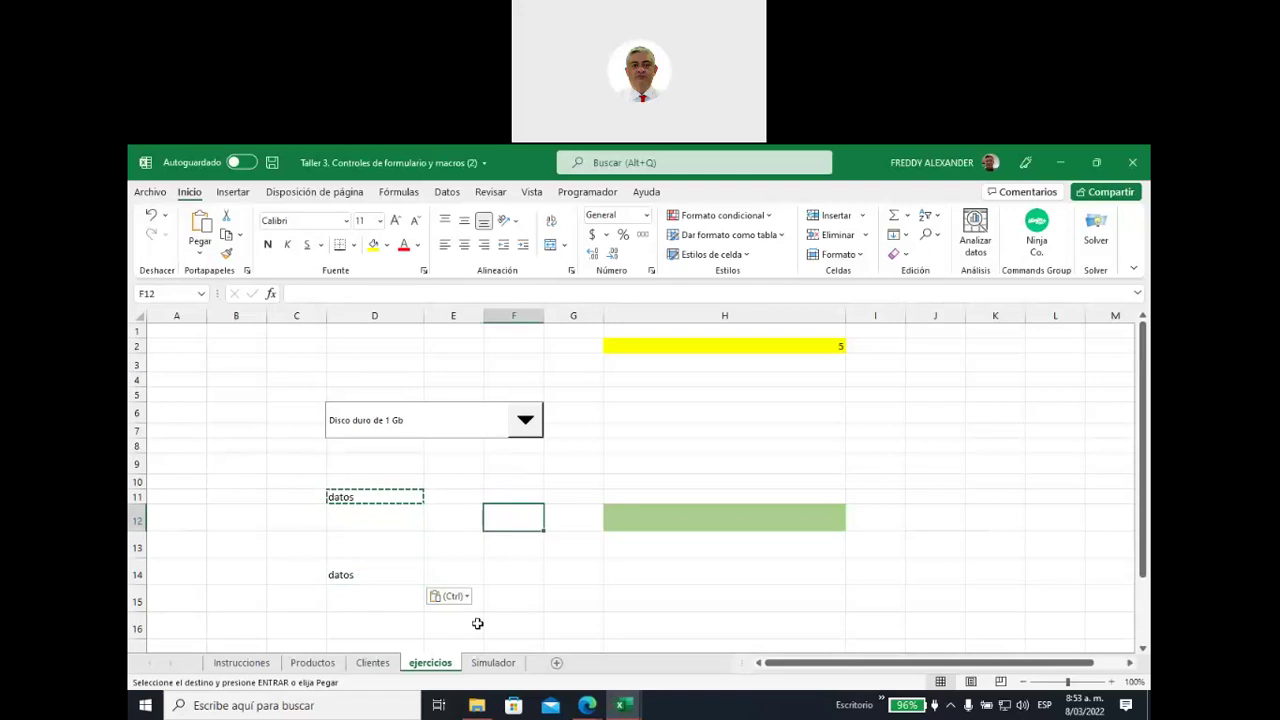
{"action": "type", "text": "de"}
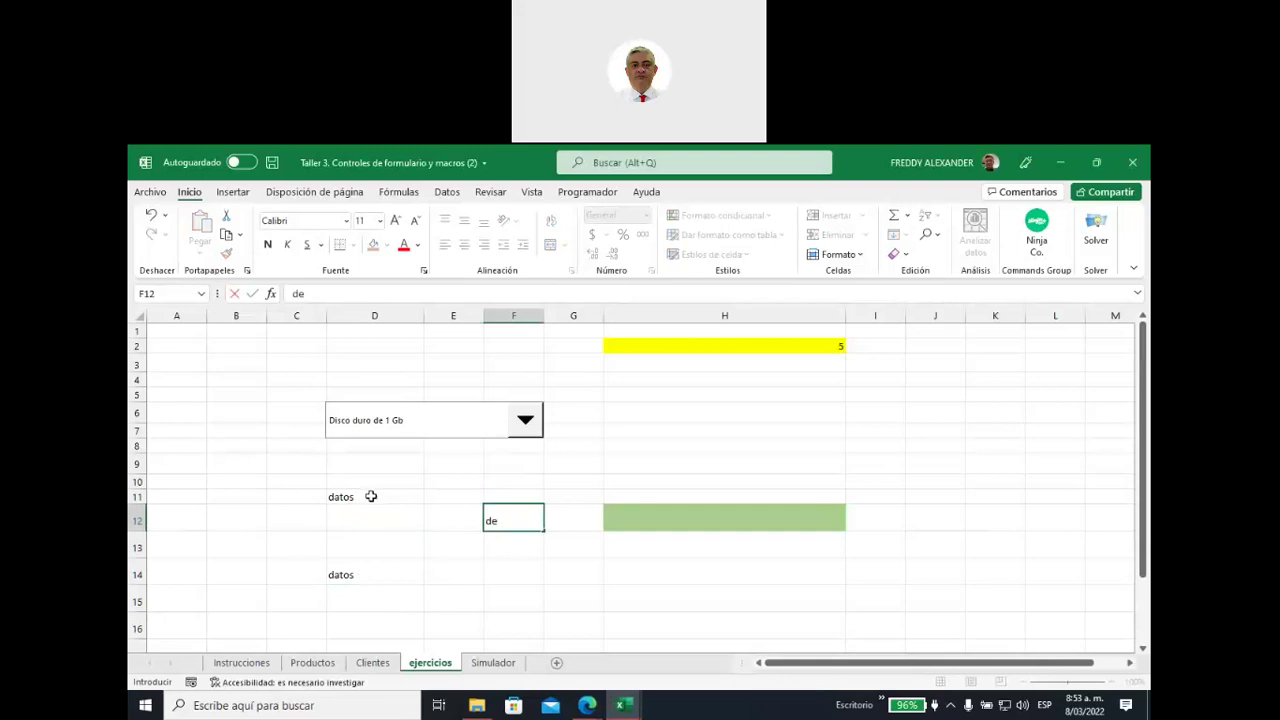
{"action": "left_click", "coordinate": [370, 496]}
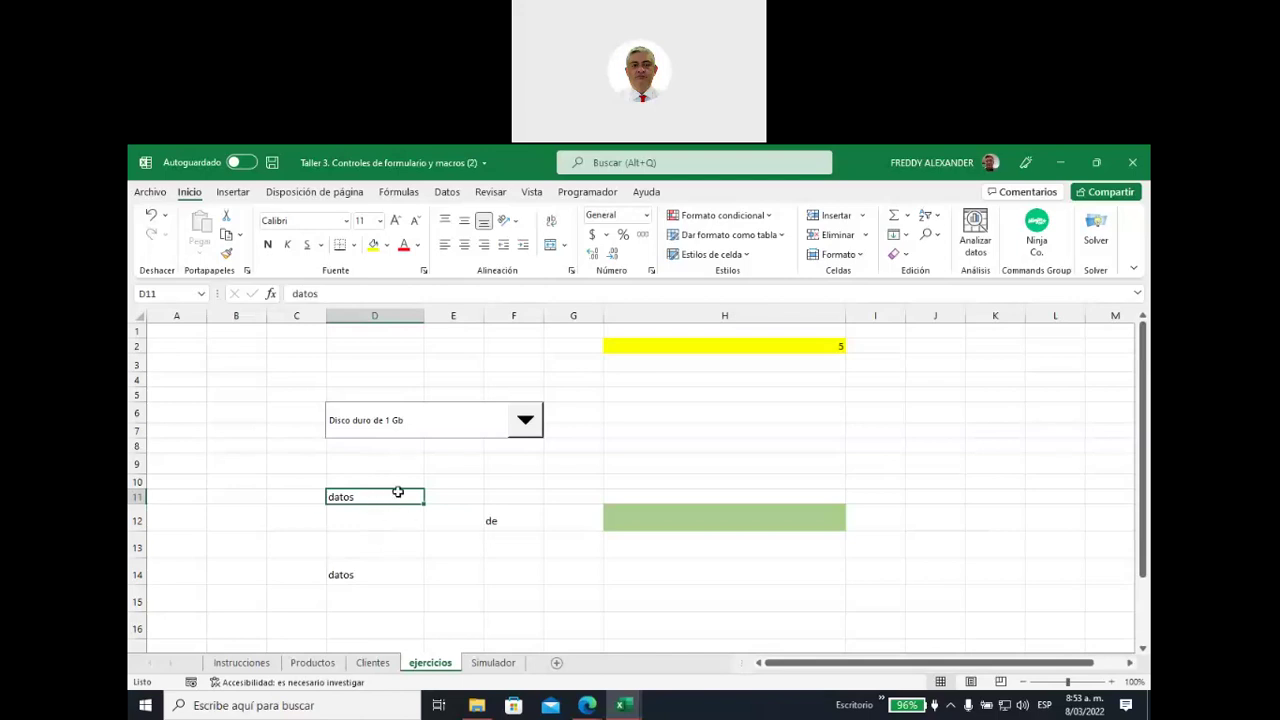
{"action": "left_click", "coordinate": [503, 520]}
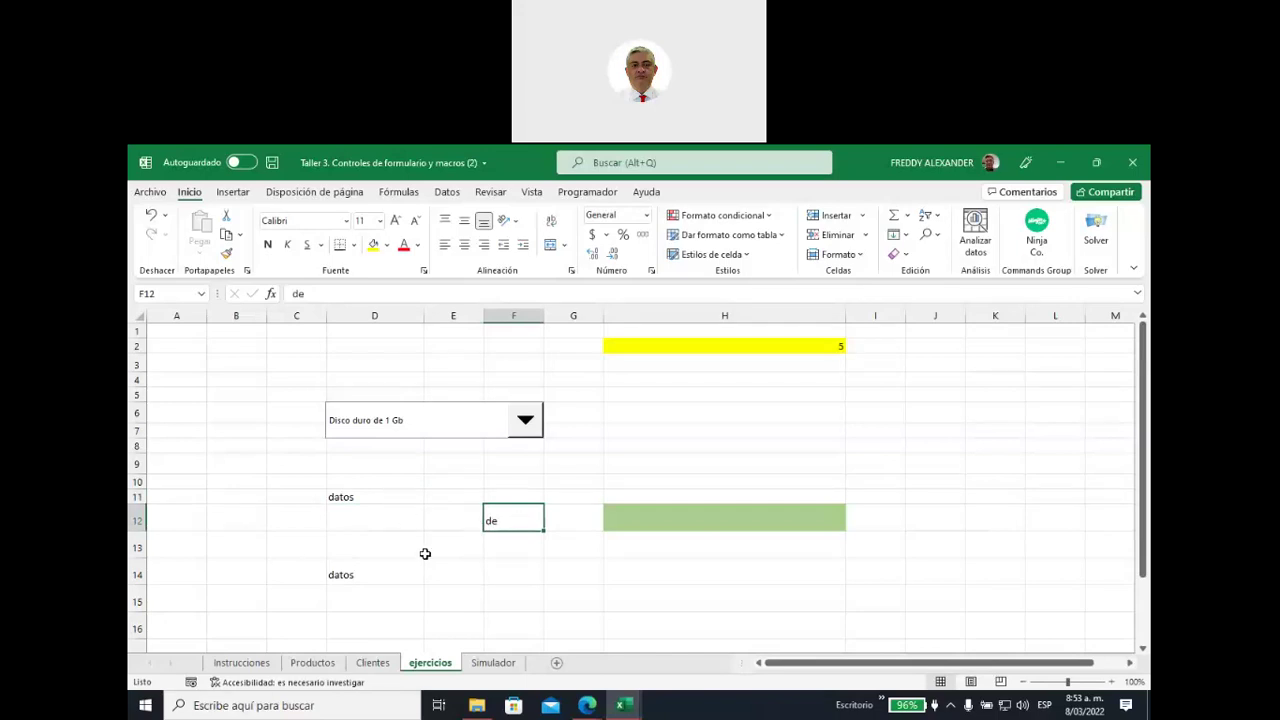
{"action": "key", "text": "BackSpace"}
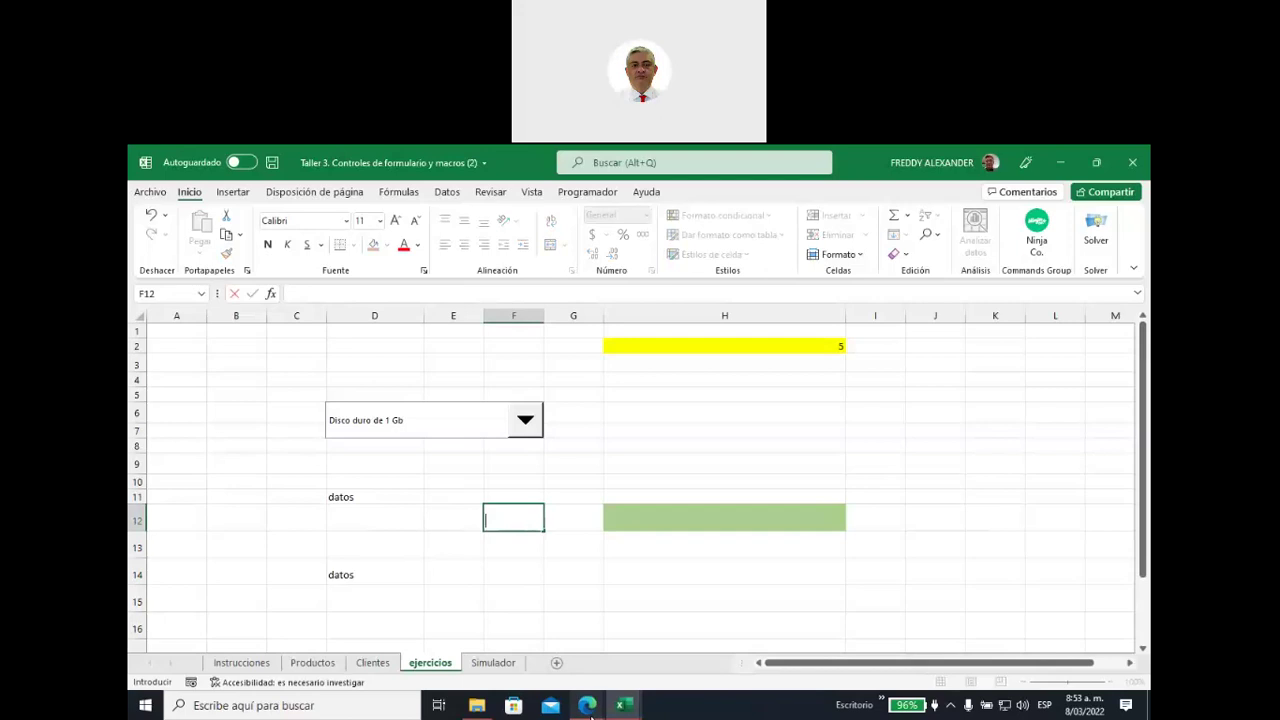
{"action": "left_click", "coordinate": [588, 708]}
{"action": "left_click", "coordinate": [507, 659]}
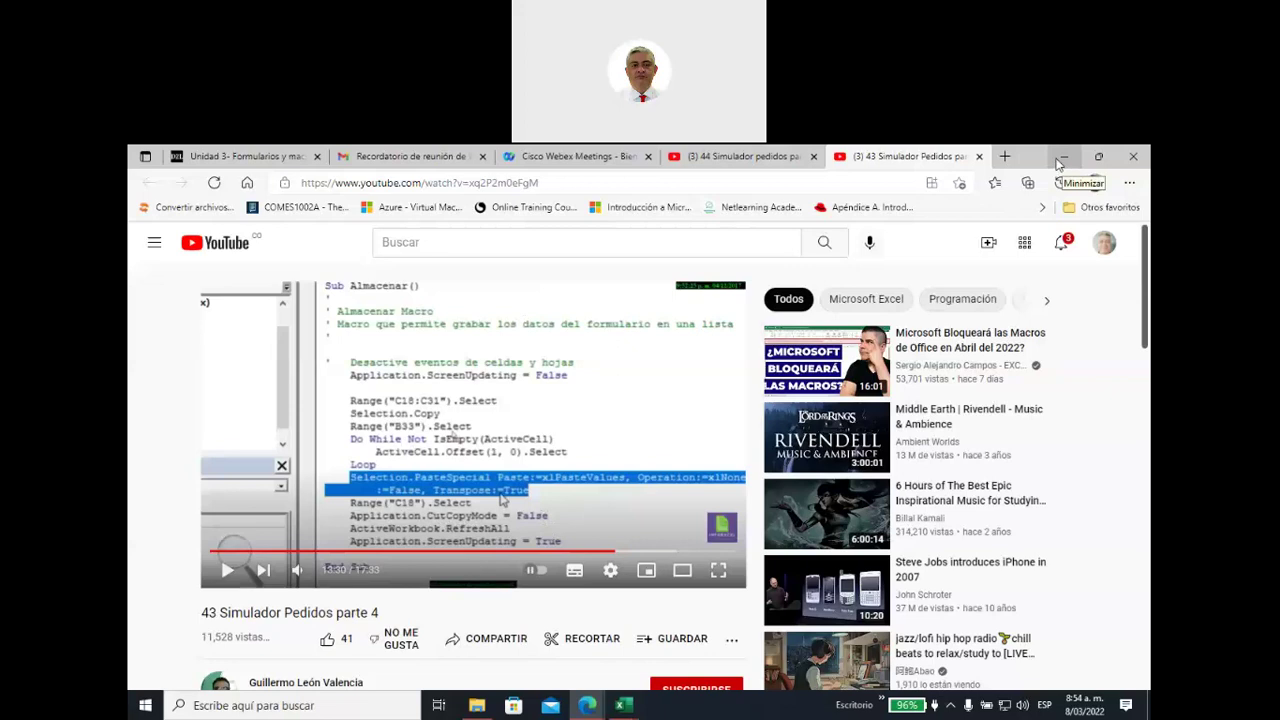
Minimize the YouTube browser and switch back to the Taller 3 Excel workbook
{"action": "left_click", "coordinate": [1059, 163]}
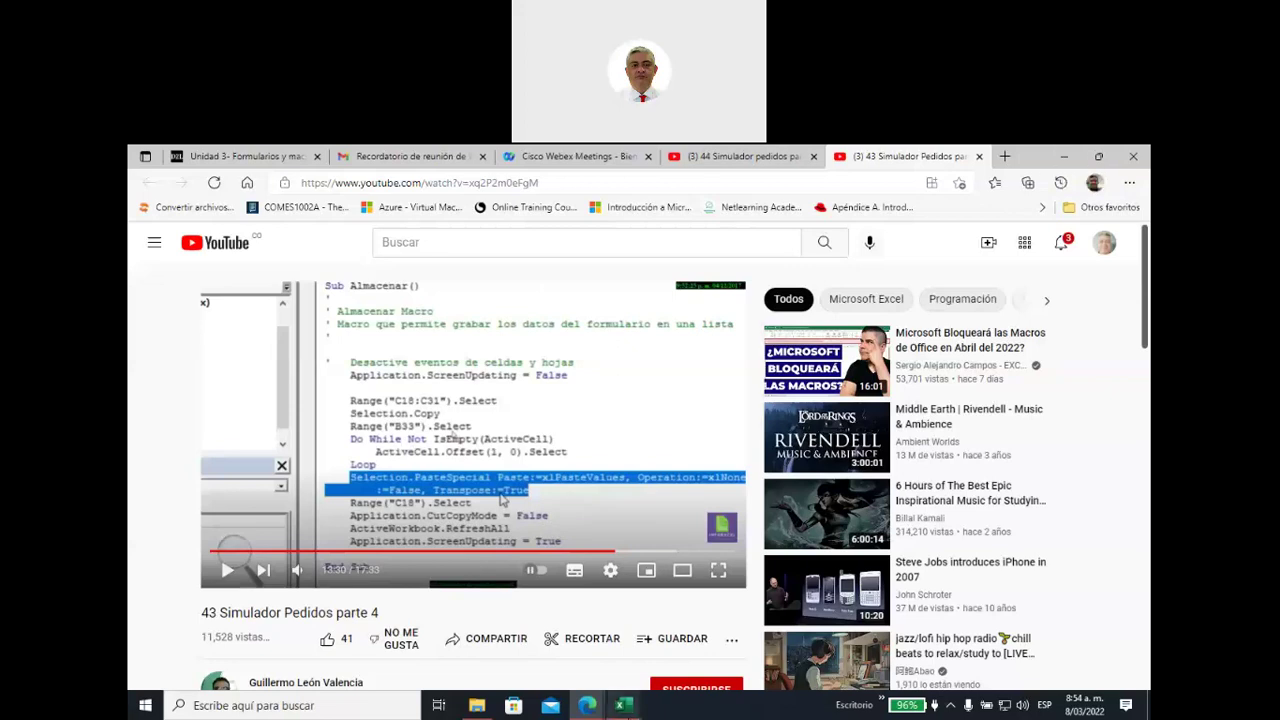
{"action": "left_click", "coordinate": [622, 705]}
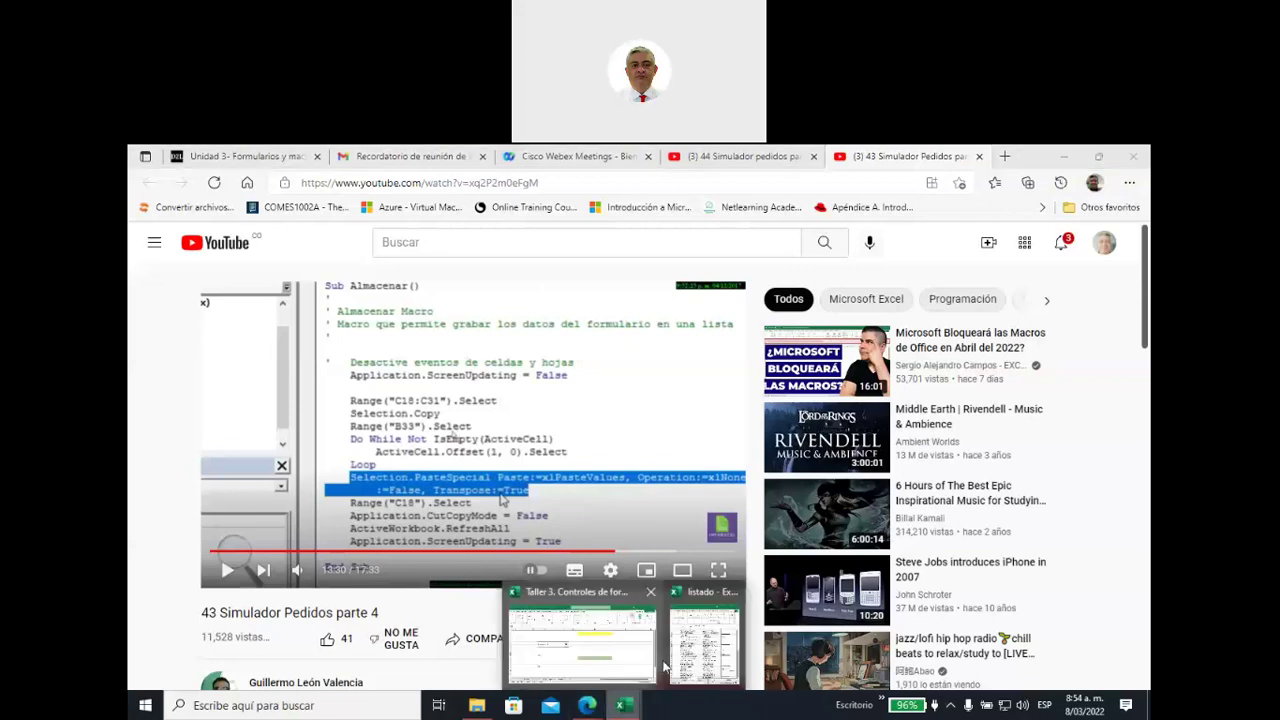
{"action": "left_click", "coordinate": [660, 665]}
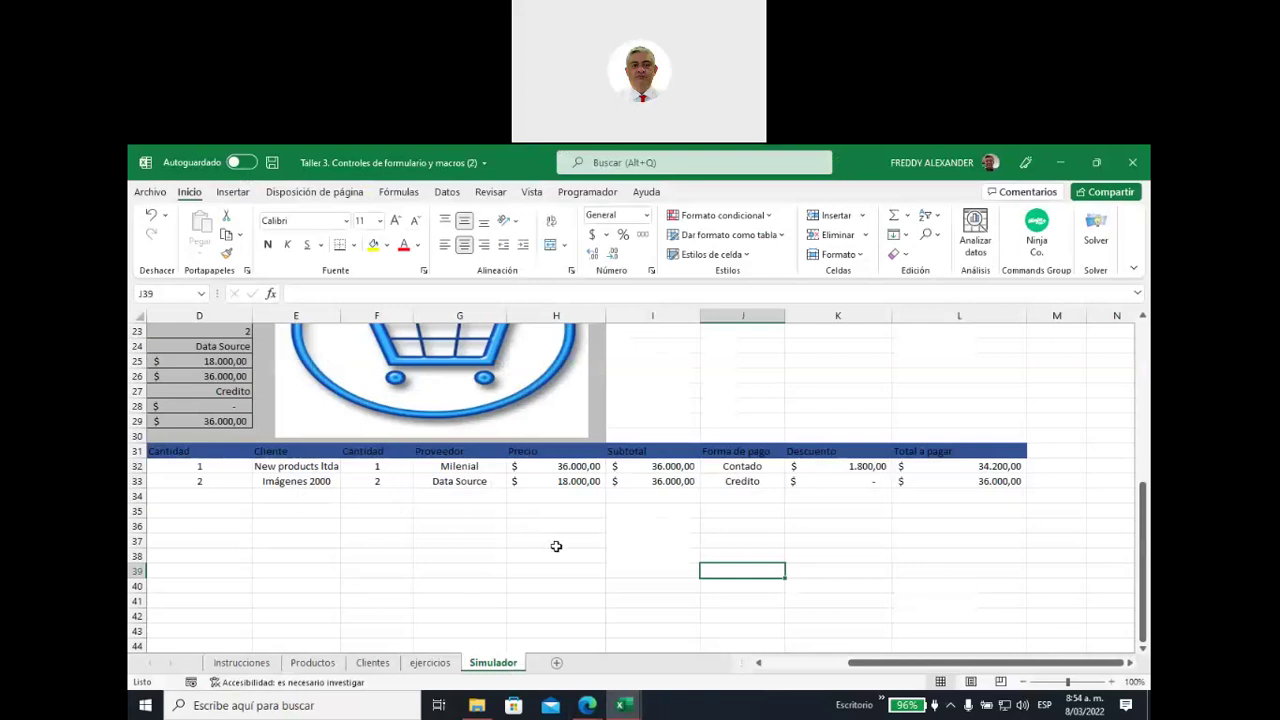
Format orders range A31:L33 as a table with headers using Ctrl+T, then scroll back up
{"action": "left_click", "coordinate": [468, 467]}
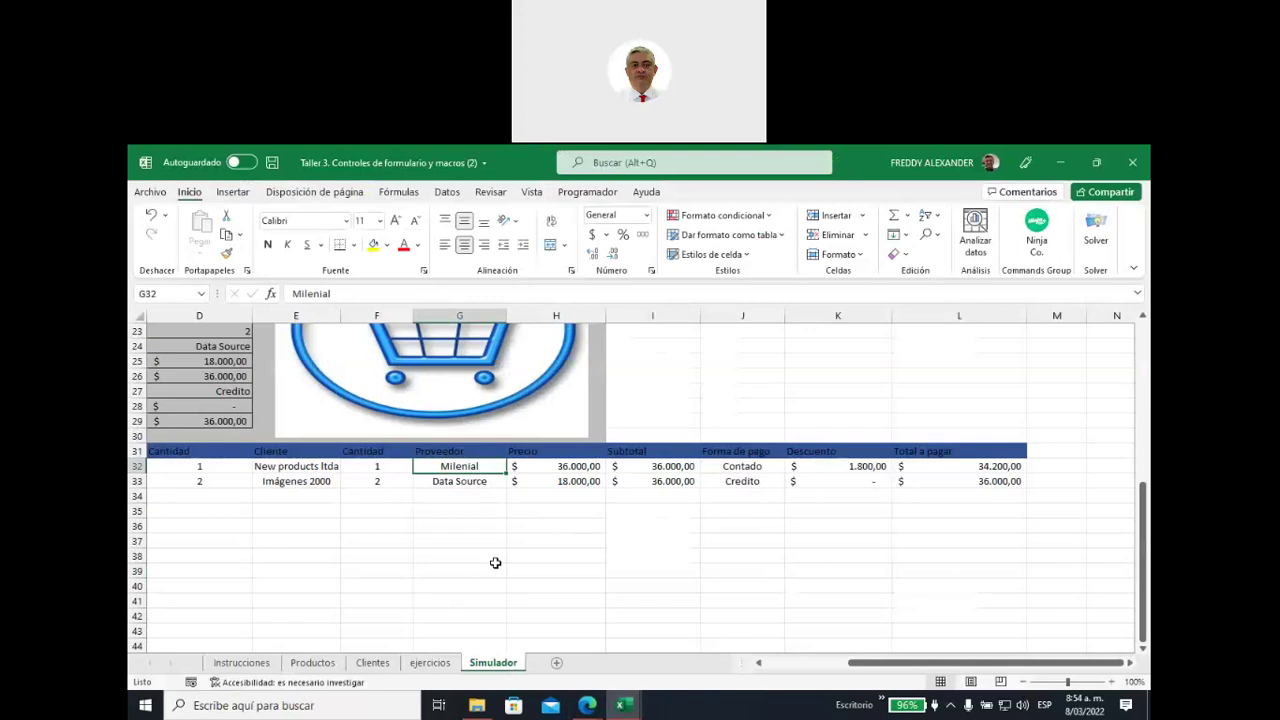
{"action": "key", "text": "ctrl+t"}
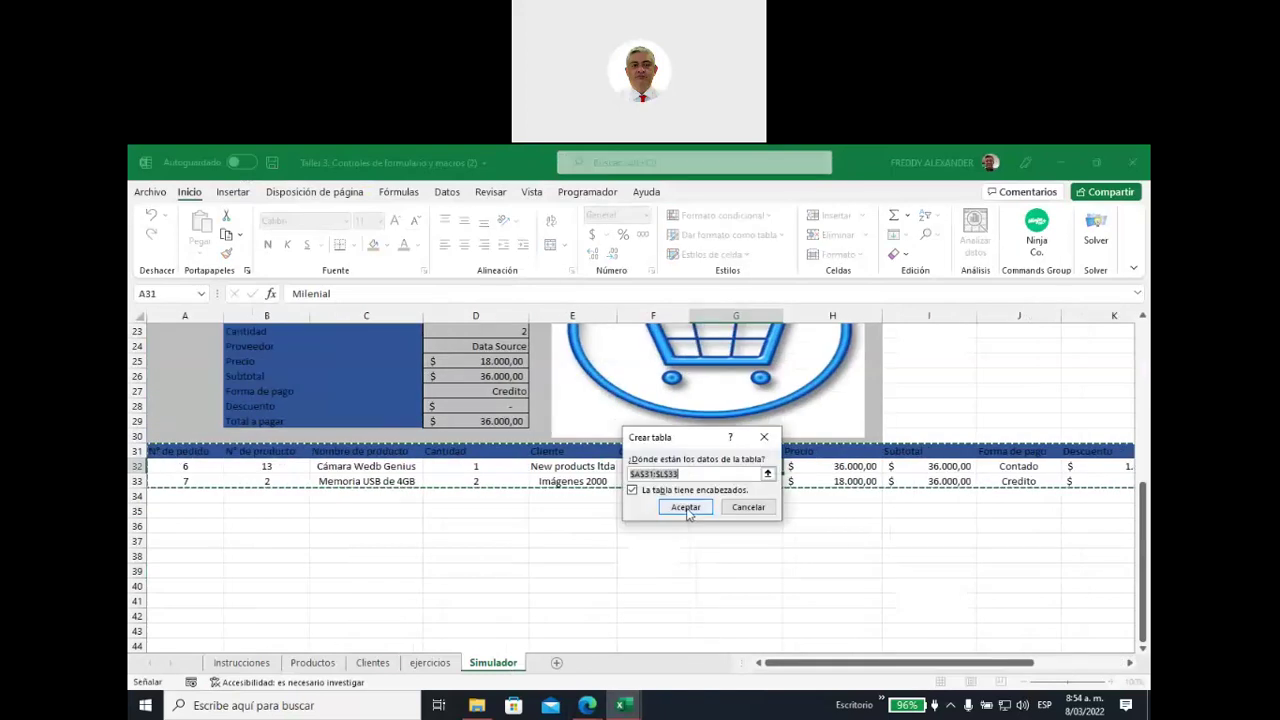
{"action": "left_click", "coordinate": [687, 514]}
{"action": "left_click", "coordinate": [645, 570]}
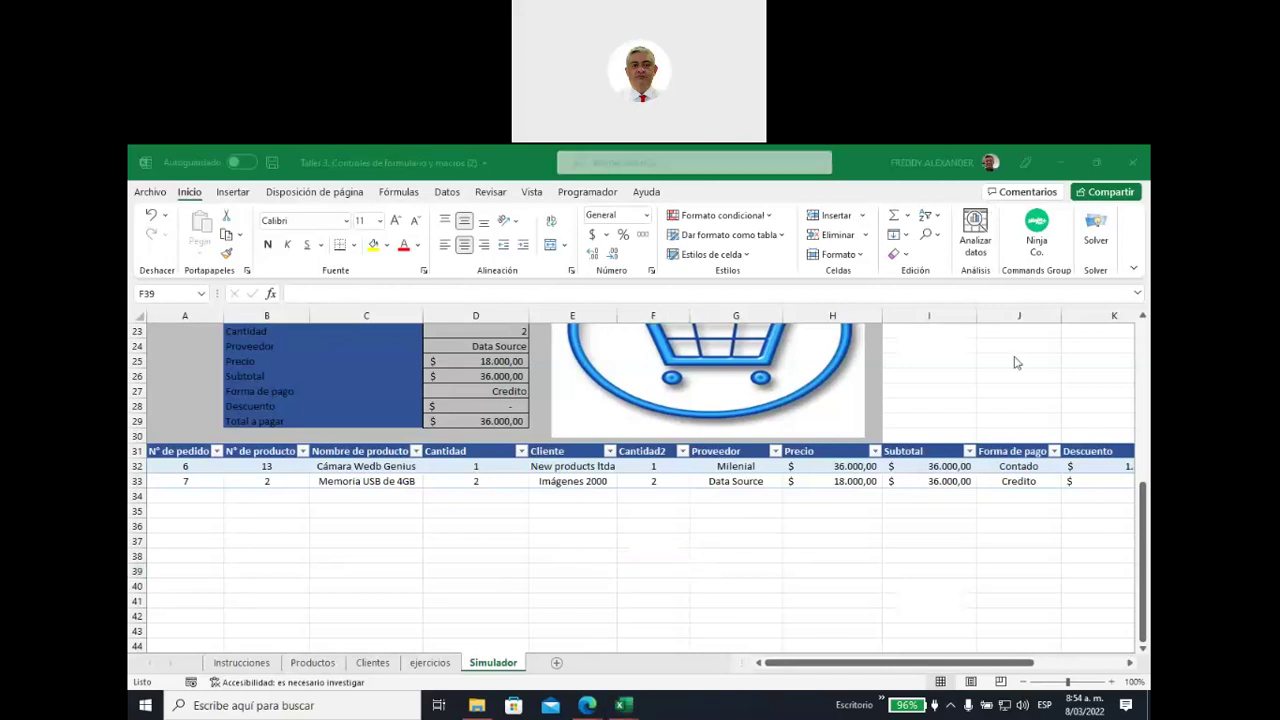
{"action": "scroll", "coordinate": [478, 606], "scroll_direction": "up", "scroll_amount": 2}
{"action": "scroll", "coordinate": [478, 606], "scroll_direction": "up", "scroll_amount": 2}
{"action": "scroll", "coordinate": [478, 606], "scroll_direction": "up", "scroll_amount": 4}
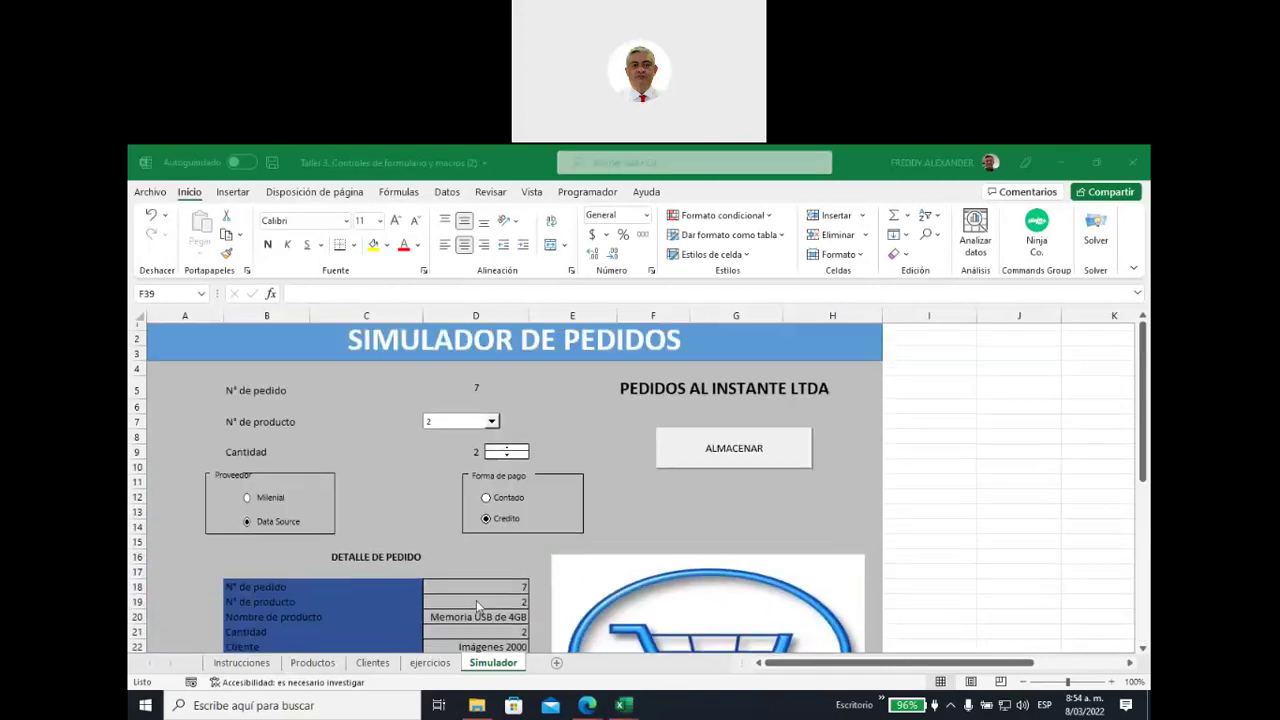
Fill the form with order 8: product 6 (Portátil Lenovo N3400), quantity 4, payment Contado
{"action": "left_click", "coordinate": [493, 438]}
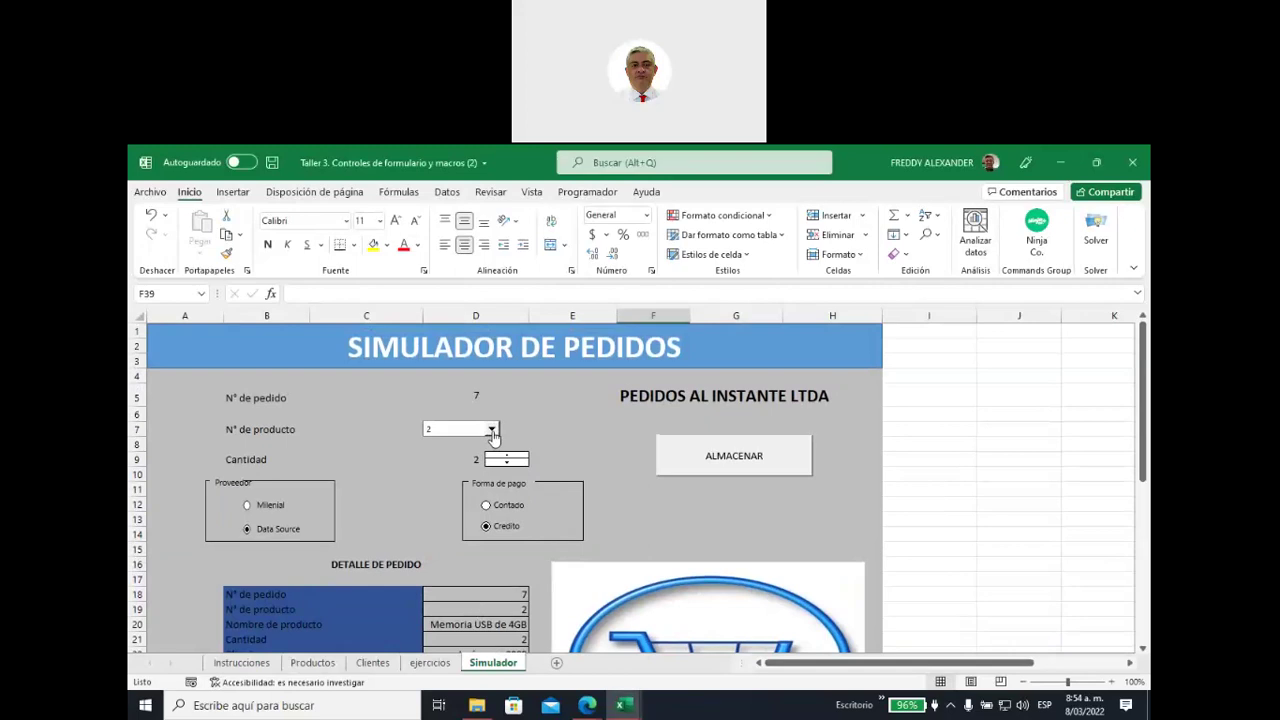
{"action": "left_click", "coordinate": [491, 429]}
{"action": "left_click", "coordinate": [491, 429]}
{"action": "left_click", "coordinate": [482, 398]}
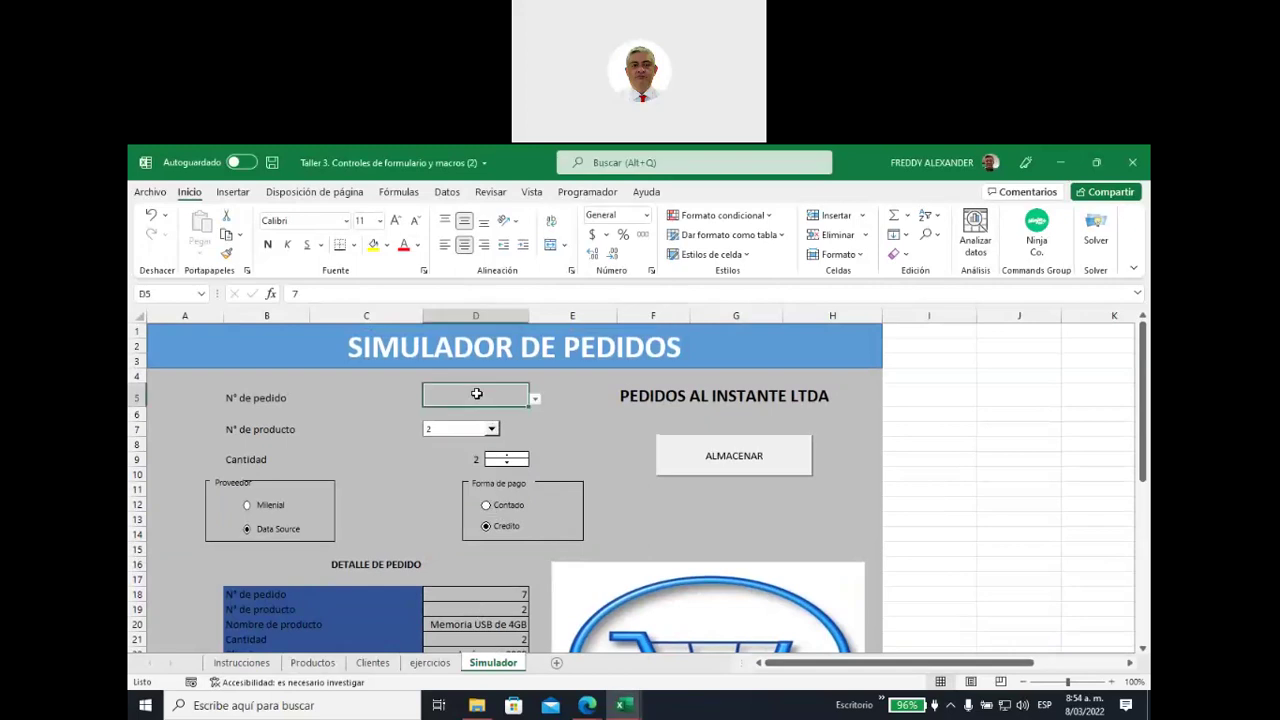
{"action": "left_click", "coordinate": [535, 399]}
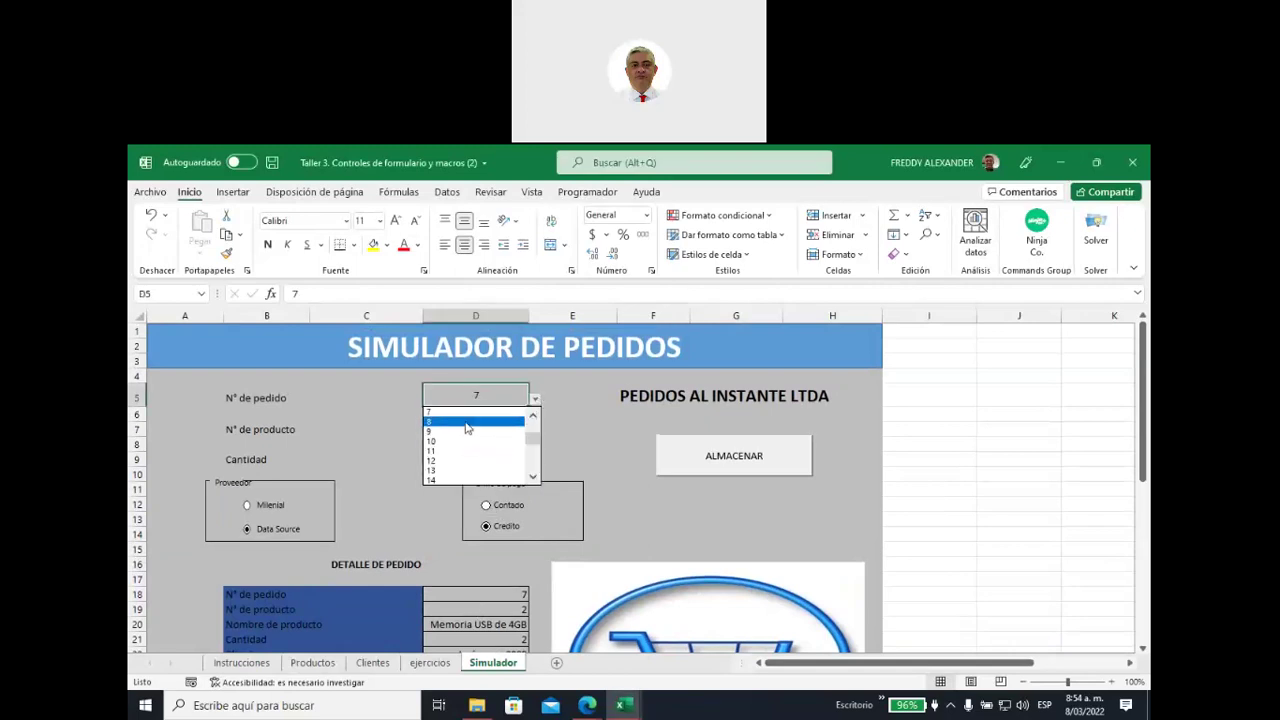
{"action": "left_click", "coordinate": [470, 421]}
{"action": "left_click", "coordinate": [491, 429]}
{"action": "left_click", "coordinate": [459, 480]}
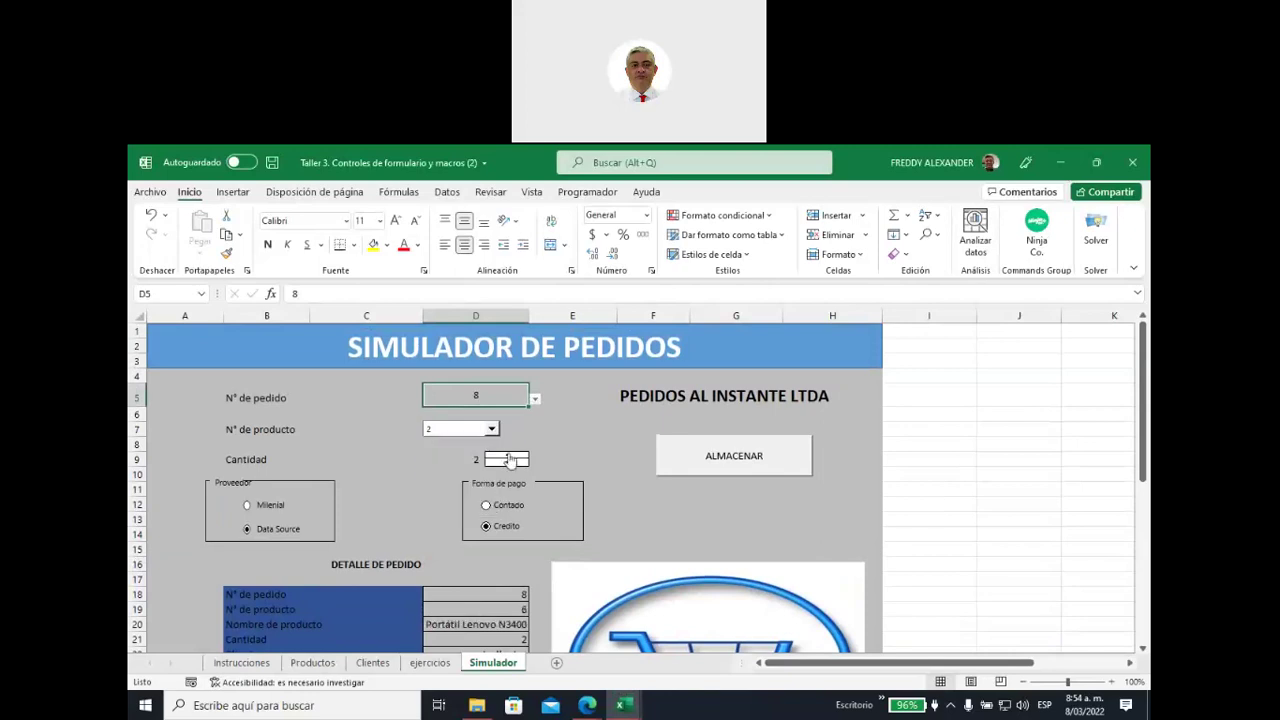
{"action": "left_click", "coordinate": [506, 456]}
{"action": "left_click", "coordinate": [486, 505]}
Store order 8 with ALMACENAR and check its new row in the orders table
{"action": "scroll", "coordinate": [580, 530], "scroll_direction": "down", "scroll_amount": 2}
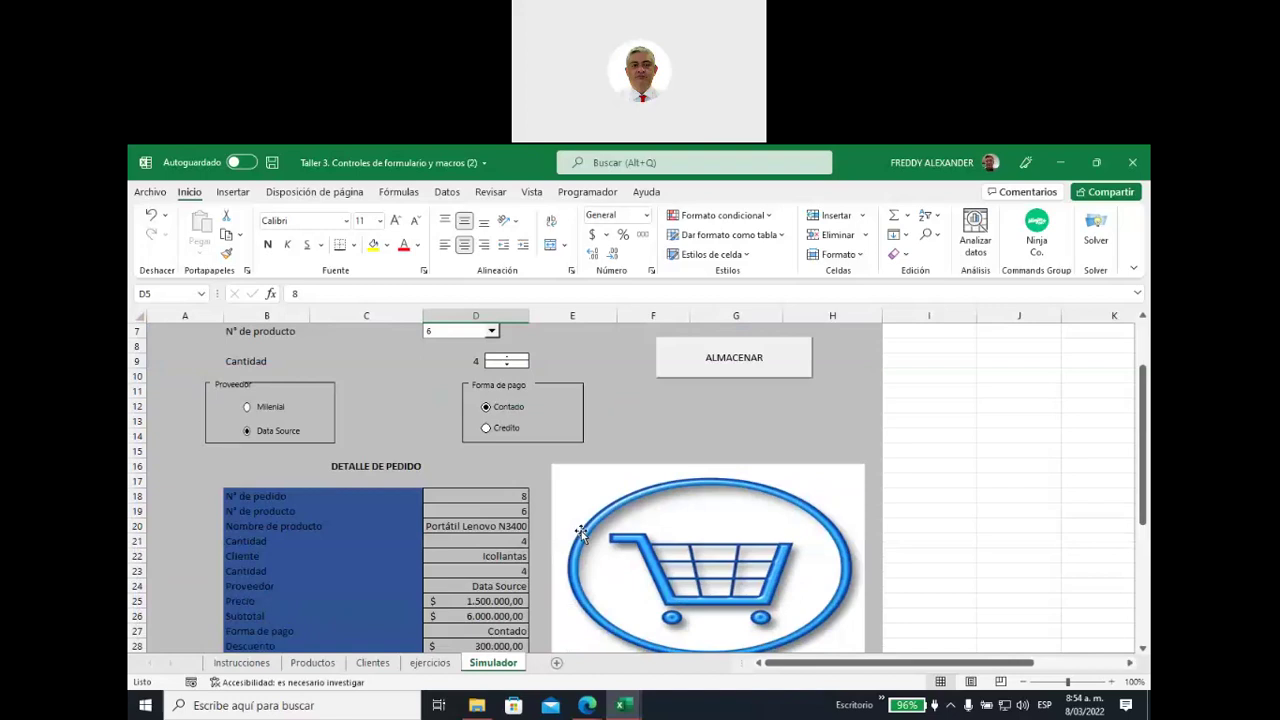
{"action": "left_click", "coordinate": [711, 370]}
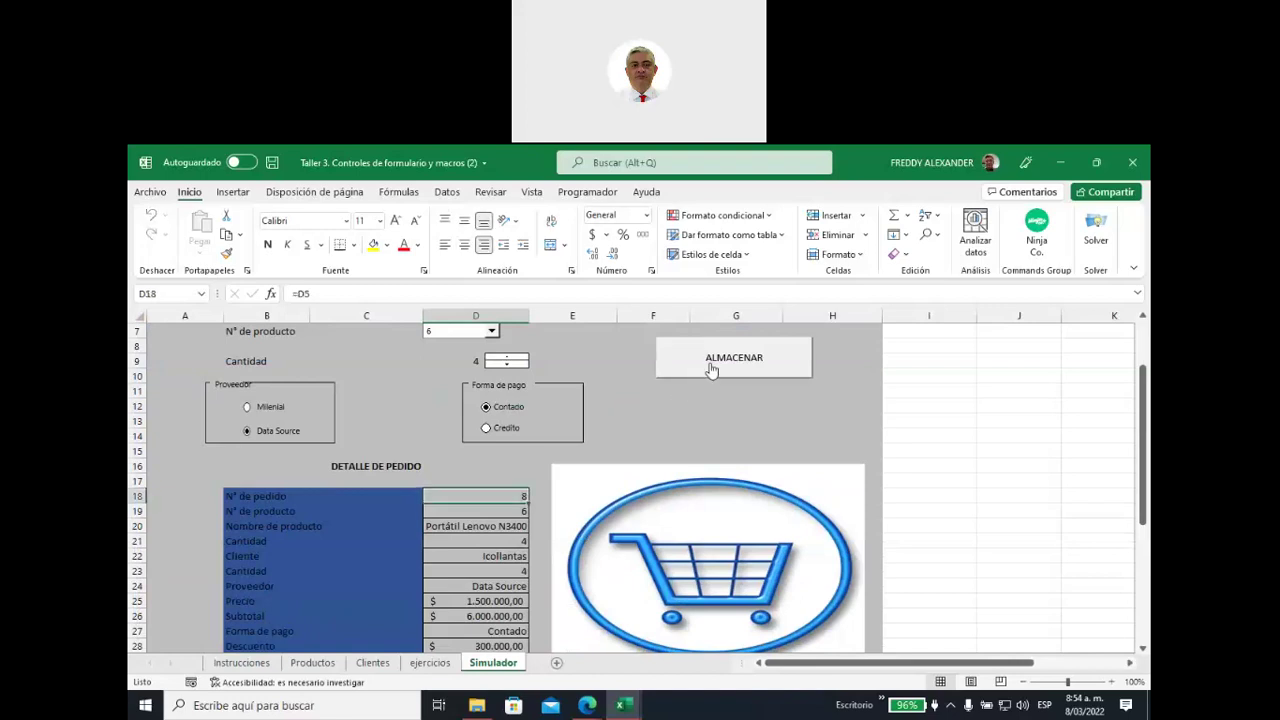
{"action": "scroll", "coordinate": [524, 485], "scroll_direction": "down", "scroll_amount": 3}
{"action": "scroll", "coordinate": [524, 485], "scroll_direction": "down", "scroll_amount": 1}
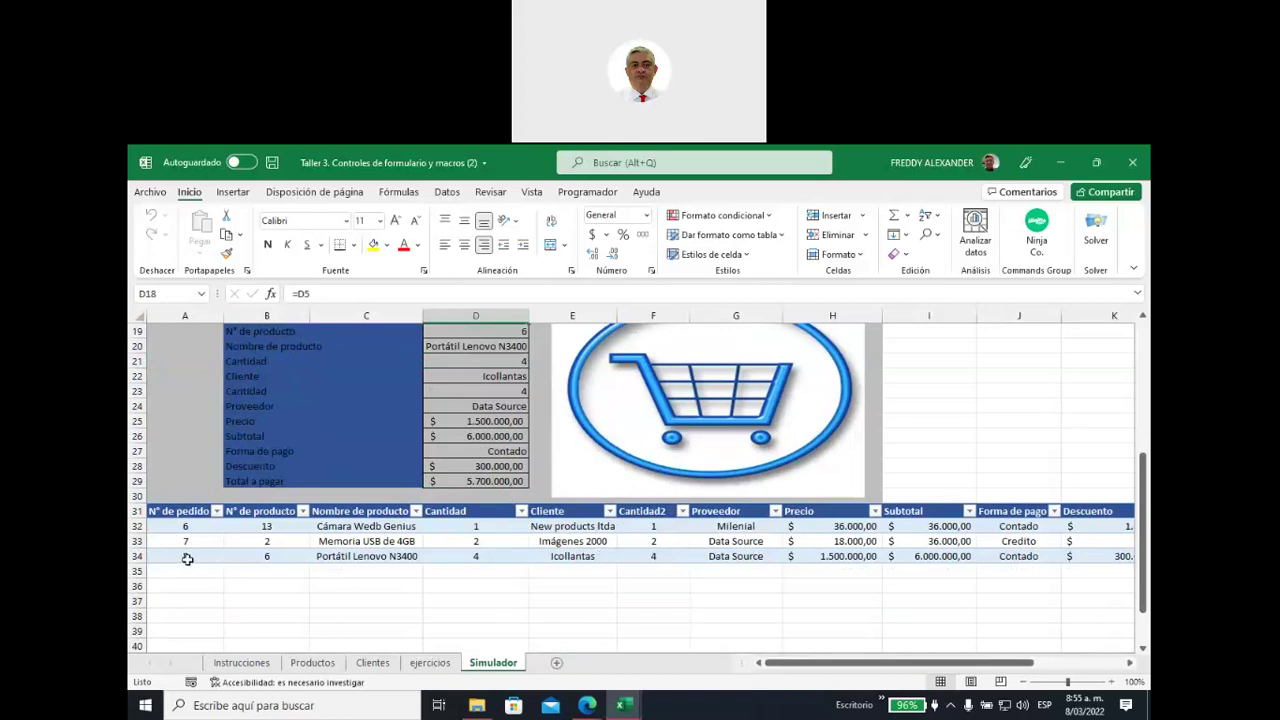
{"action": "scroll", "coordinate": [463, 574], "scroll_direction": "up", "scroll_amount": 3}
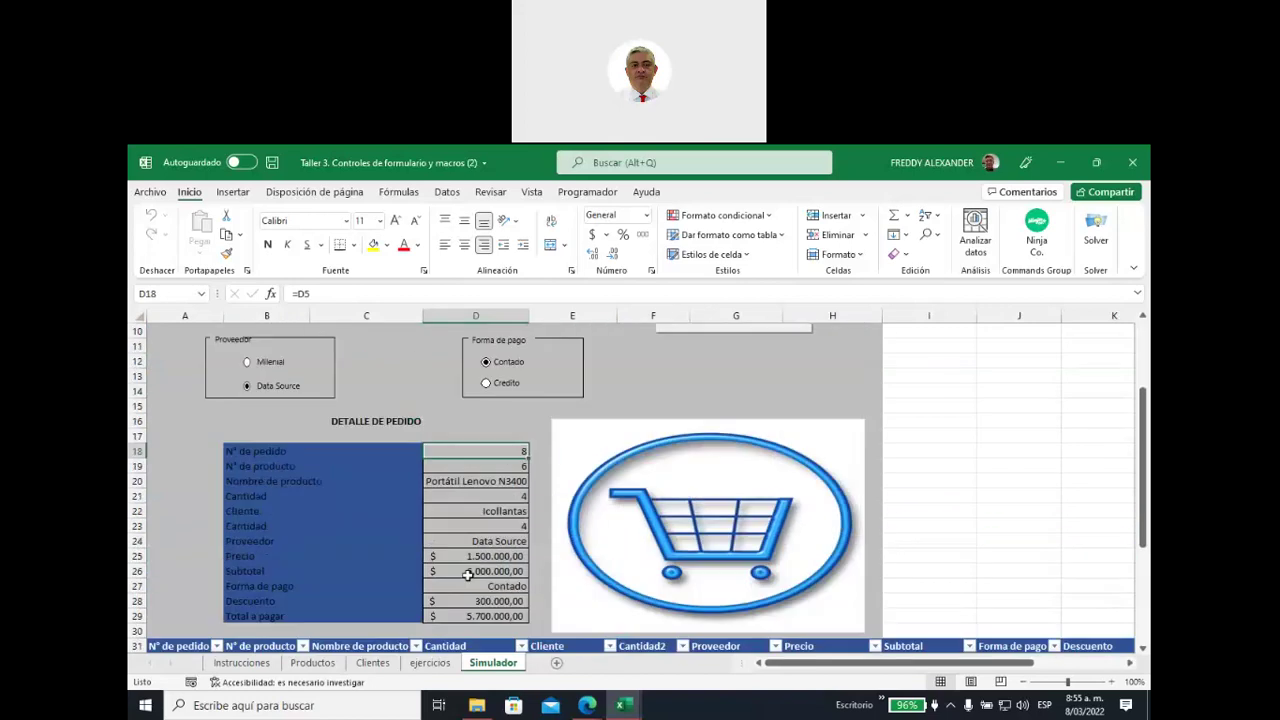
Fill the form with order 9: product 8 (Memoria RAM 4 gb), quantity 3, supplier Milenial
{"action": "scroll", "coordinate": [463, 574], "scroll_direction": "up", "scroll_amount": 3}
{"action": "left_click", "coordinate": [476, 397]}
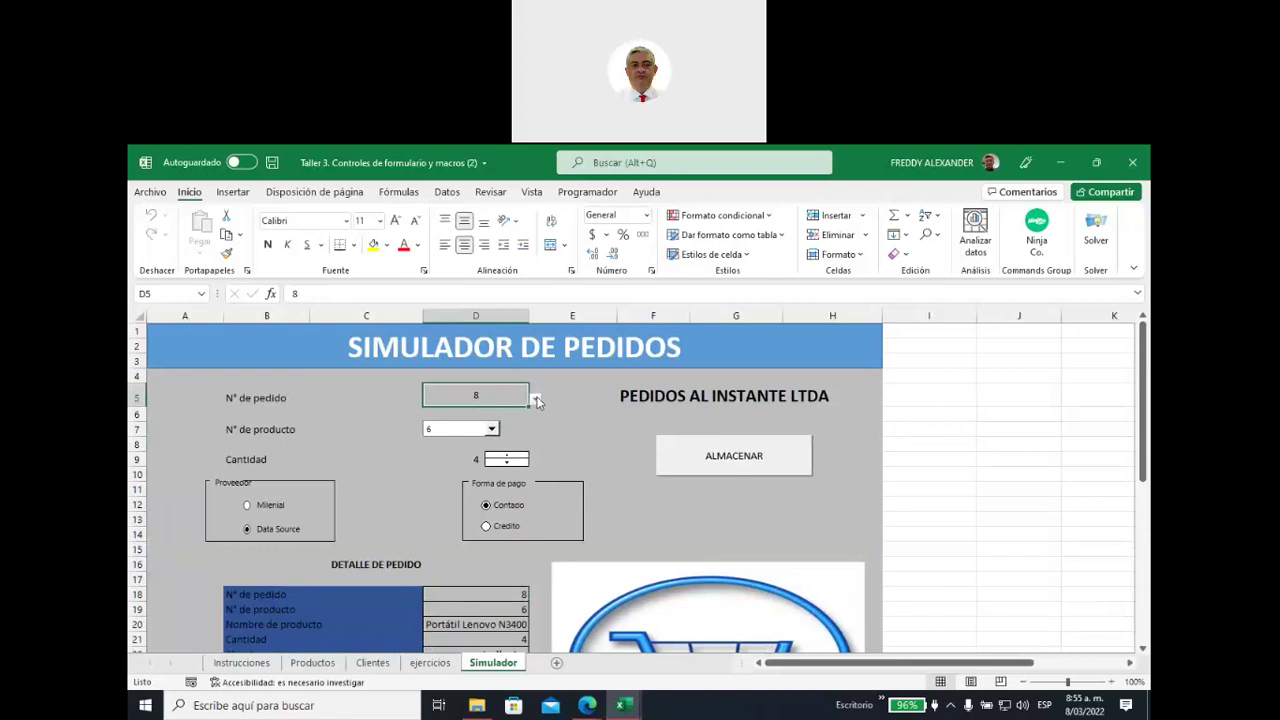
{"action": "left_click", "coordinate": [534, 398]}
{"action": "left_click", "coordinate": [480, 421]}
{"action": "left_click", "coordinate": [492, 430]}
{"action": "left_click", "coordinate": [452, 468]}
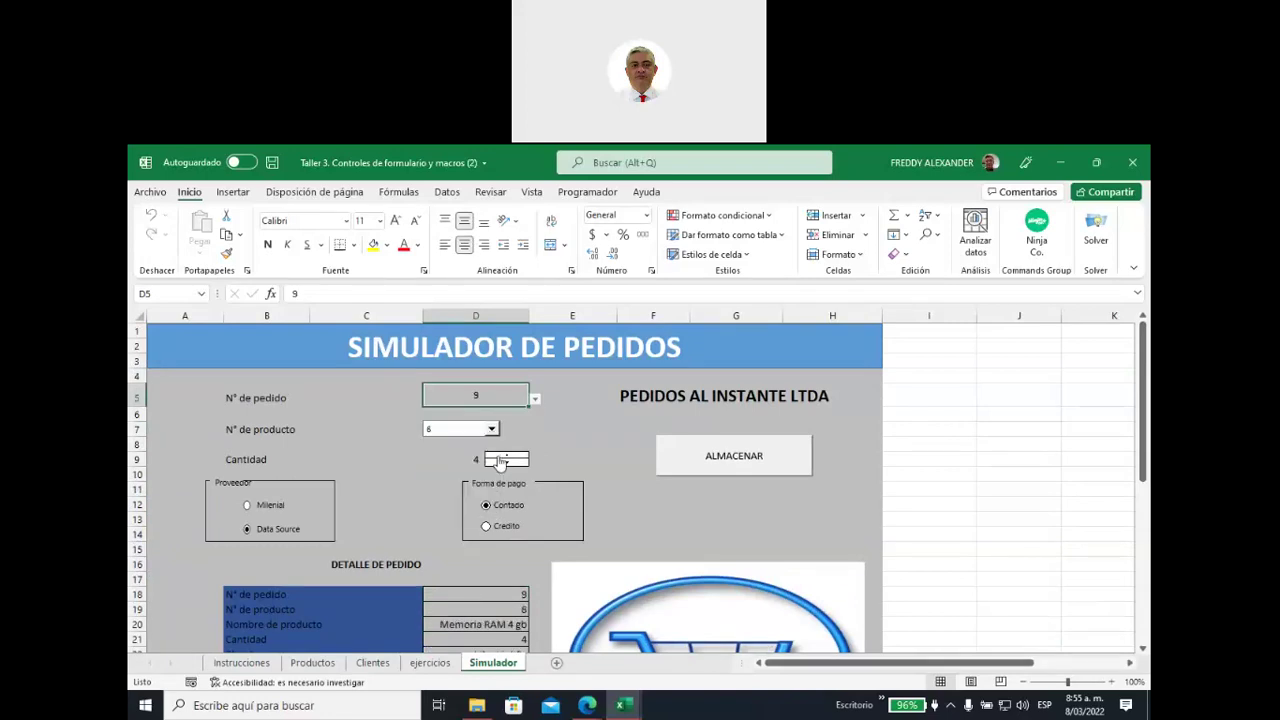
{"action": "left_click", "coordinate": [505, 465]}
{"action": "left_click", "coordinate": [247, 505]}
Store order 9 with ALMACENAR and select A35:D35 of its new table row
{"action": "left_click", "coordinate": [746, 464]}
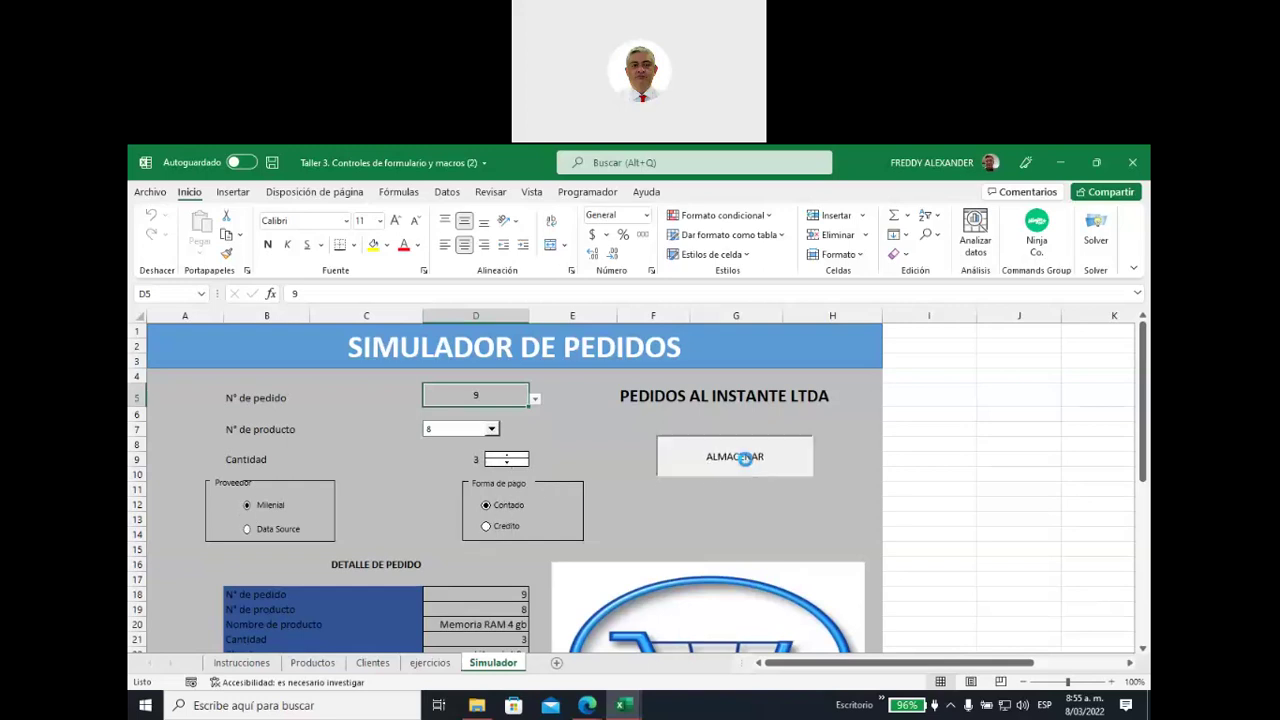
{"action": "scroll", "coordinate": [598, 496], "scroll_direction": "down", "scroll_amount": 2}
{"action": "scroll", "coordinate": [547, 521], "scroll_direction": "down", "scroll_amount": 3}
{"action": "scroll", "coordinate": [400, 500], "scroll_direction": "down", "scroll_amount": 3}
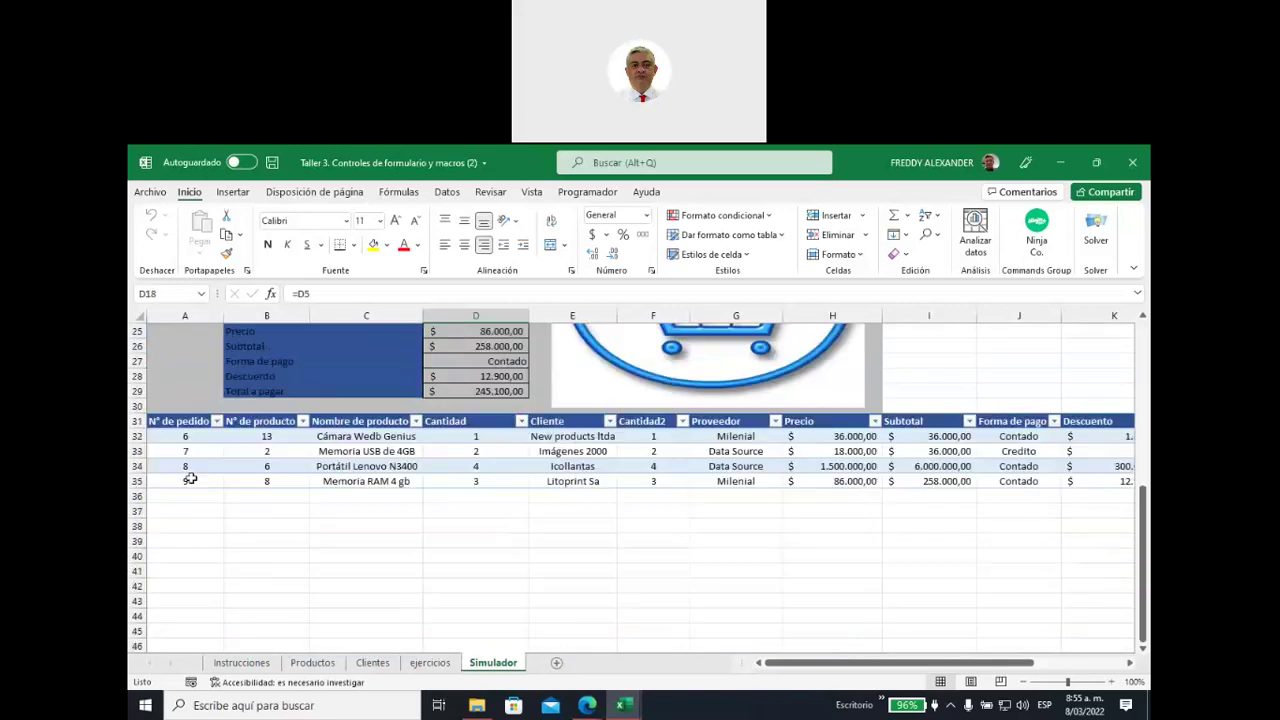
{"action": "left_click_drag", "start_coordinate": [183, 484], "coordinate": [476, 481]}
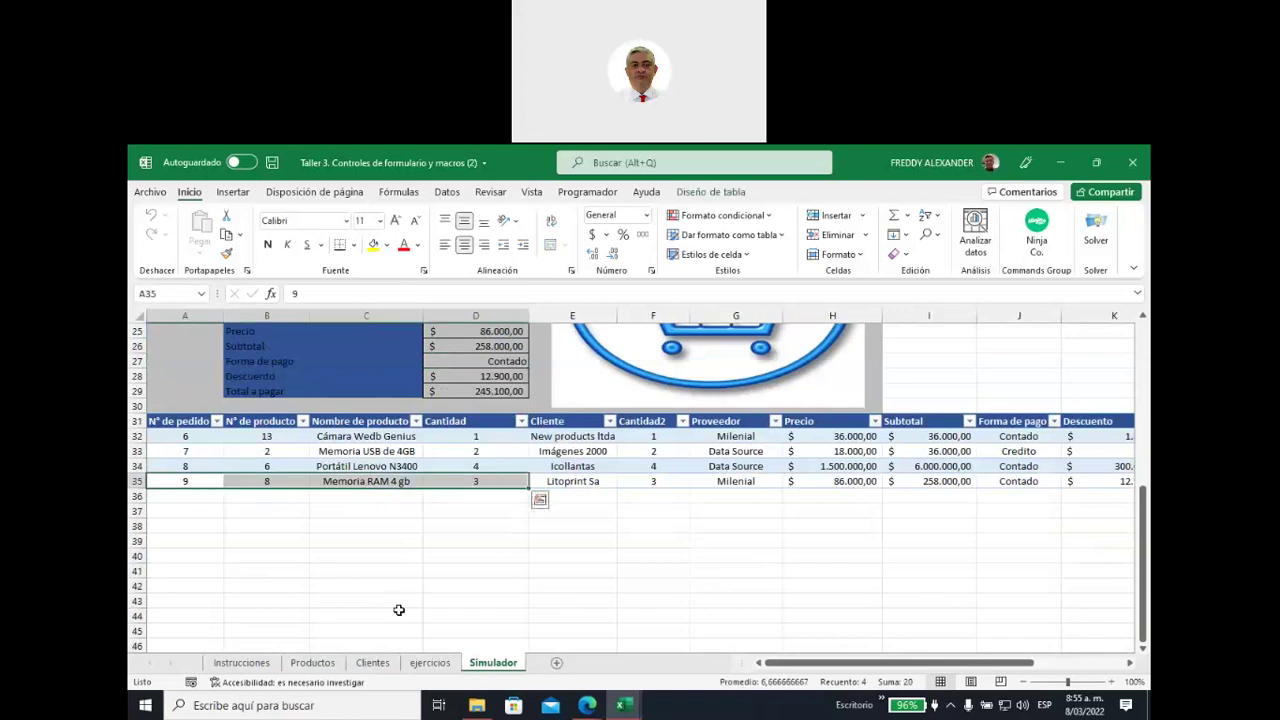
Scroll the orders table horizontally to review stored orders 6 through 9
{"action": "left_click", "coordinate": [600, 512]}
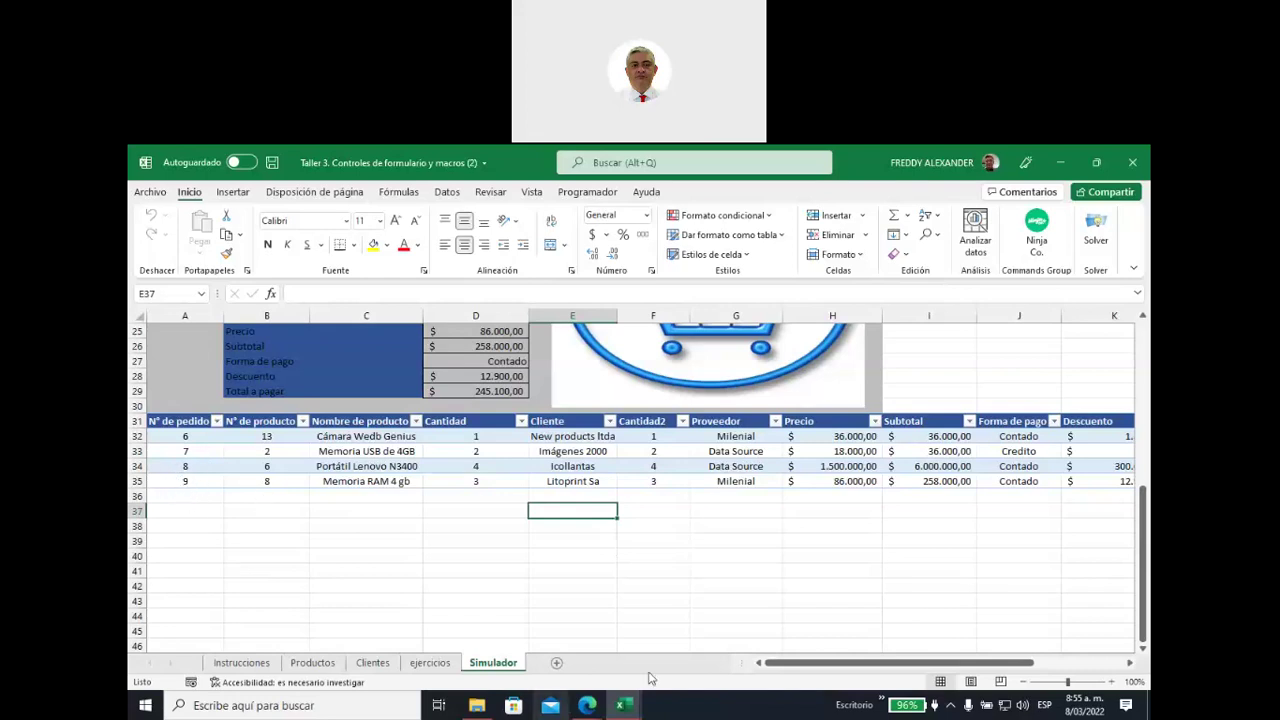
{"action": "left_click_drag", "start_coordinate": [782, 663], "coordinate": [918, 667]}
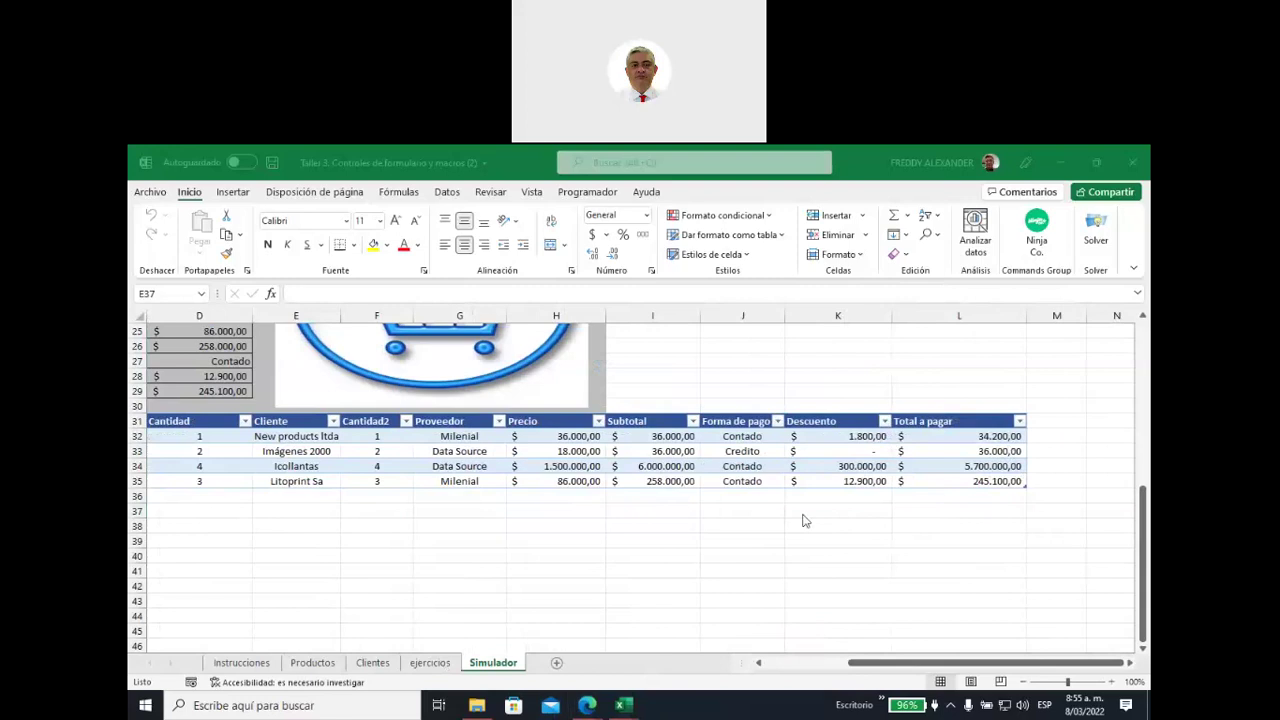
{"action": "left_click", "coordinate": [865, 664]}
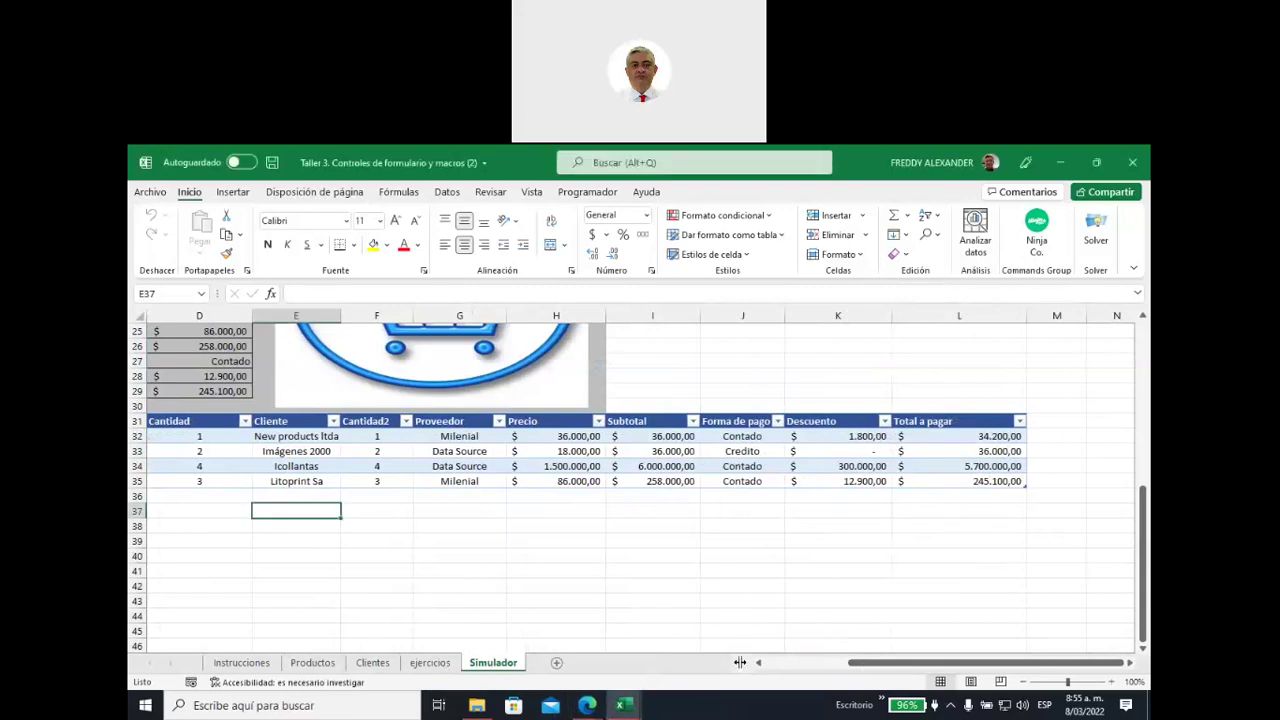
{"action": "left_click_drag", "start_coordinate": [850, 662], "coordinate": [754, 670]}
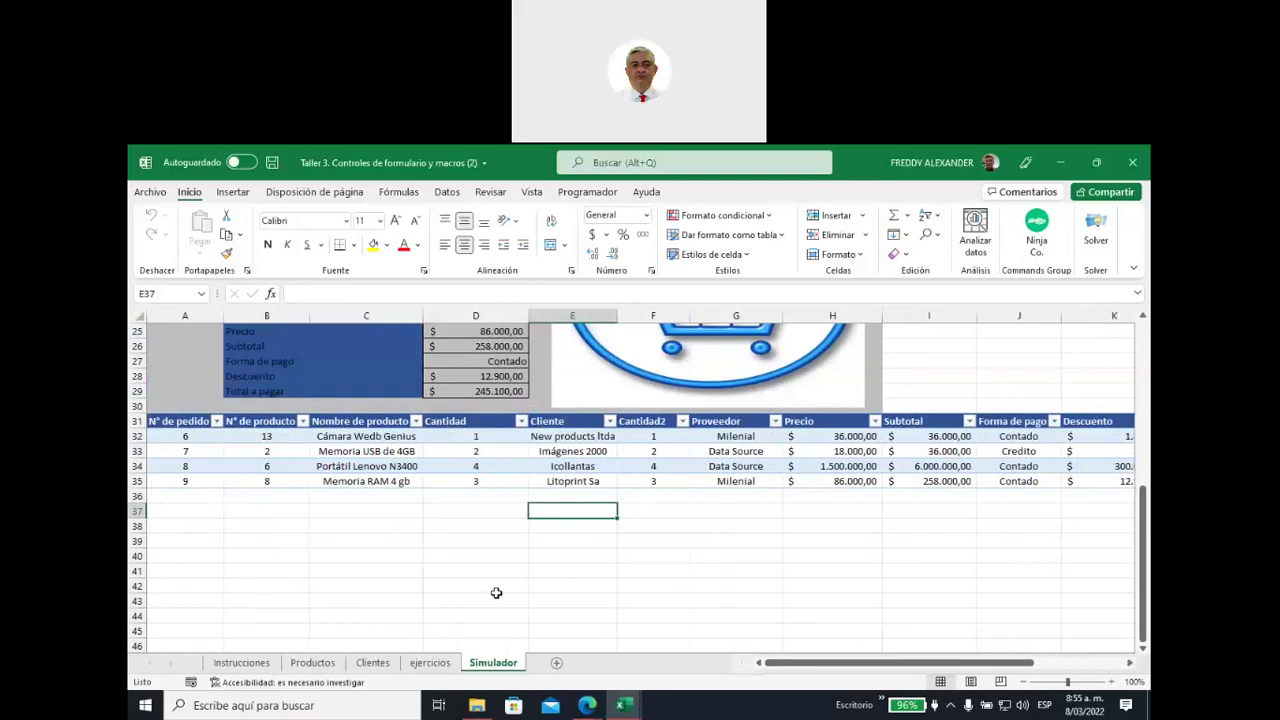
{"action": "left_click", "coordinate": [627, 585]}
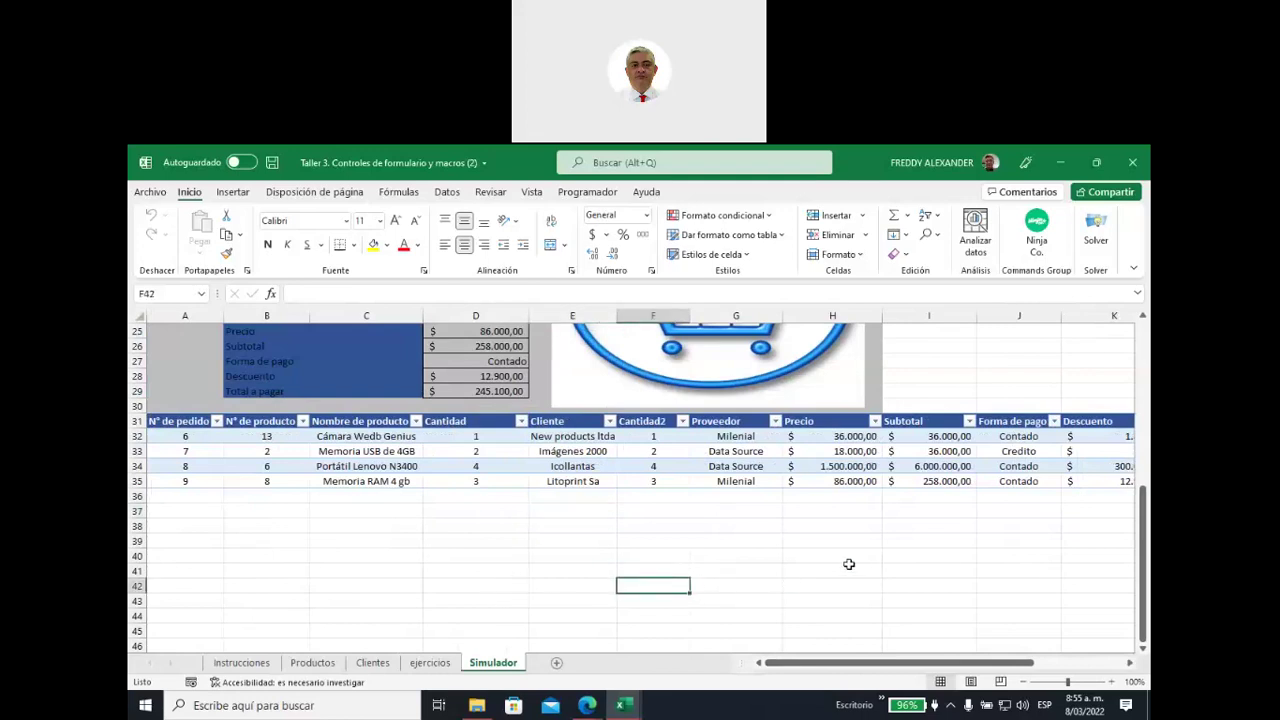
Zoom the sheet out to 60% so the form and orders table fit together
{"action": "left_click", "coordinate": [1023, 682]}
{"action": "left_click", "coordinate": [1023, 682]}
{"action": "left_click", "coordinate": [1023, 682]}
{"action": "left_click", "coordinate": [1023, 682]}
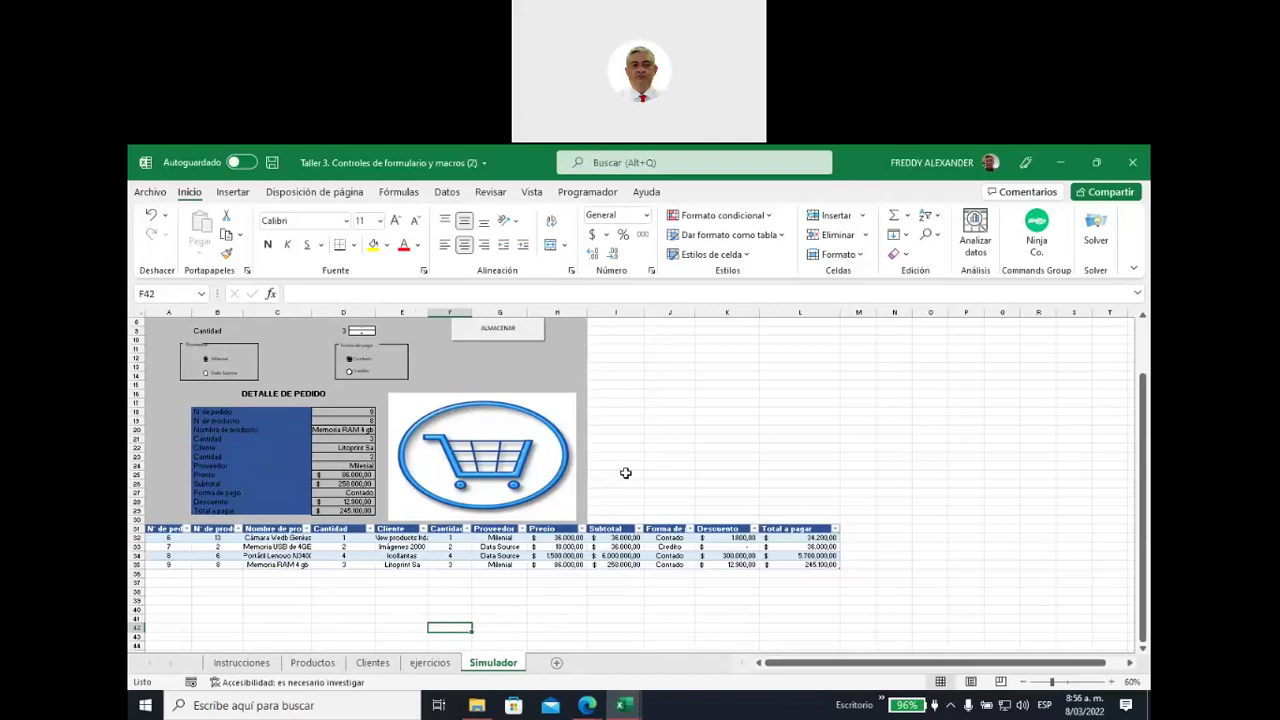
{"action": "scroll", "coordinate": [624, 472], "scroll_direction": "up", "scroll_amount": 3}
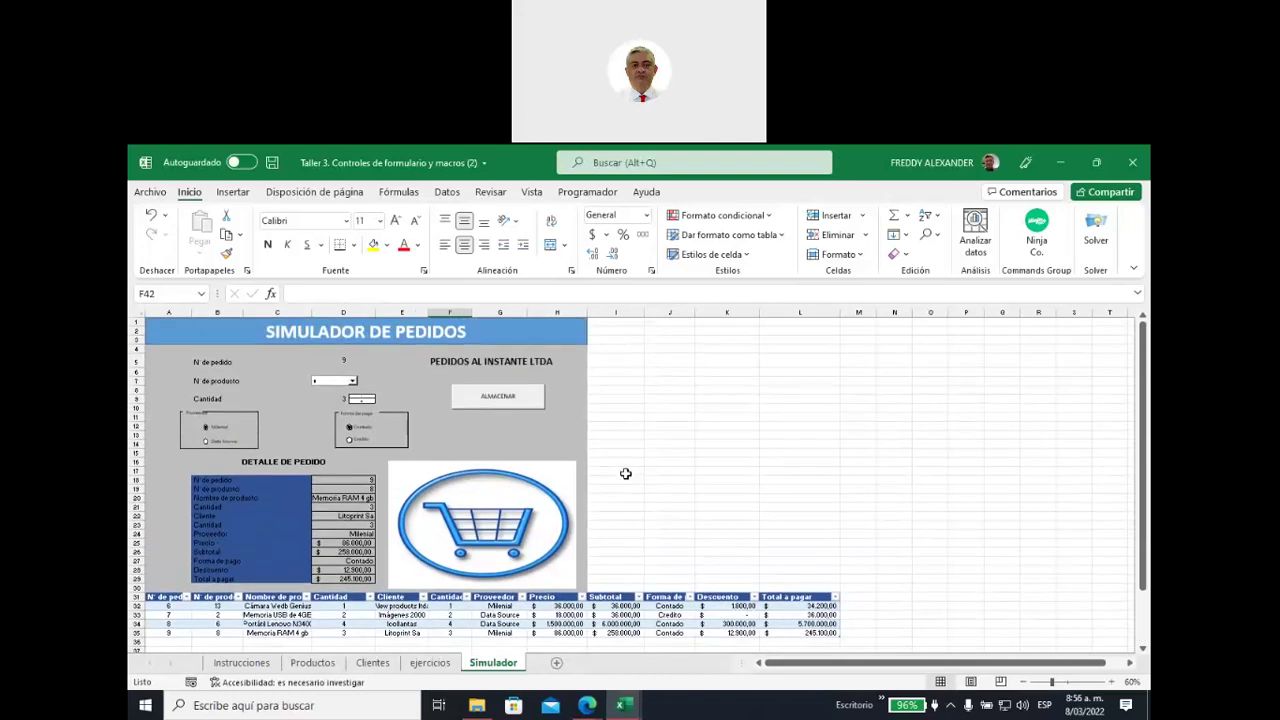
{"action": "scroll", "coordinate": [624, 483], "scroll_direction": "down", "scroll_amount": 1}
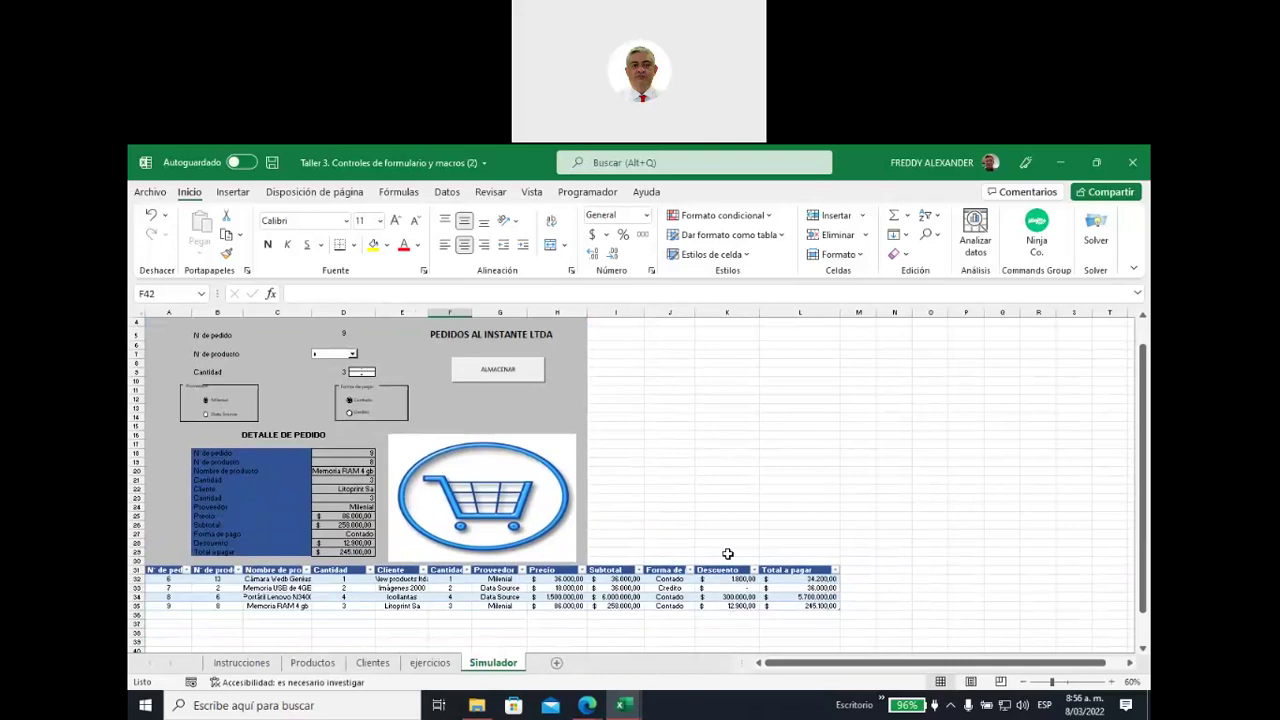
Change the table name from Tabla2 to PEDIDO in Diseño de tabla's Nombre de la tabla box
{"action": "left_click", "coordinate": [277, 588]}
{"action": "left_click", "coordinate": [718, 192]}
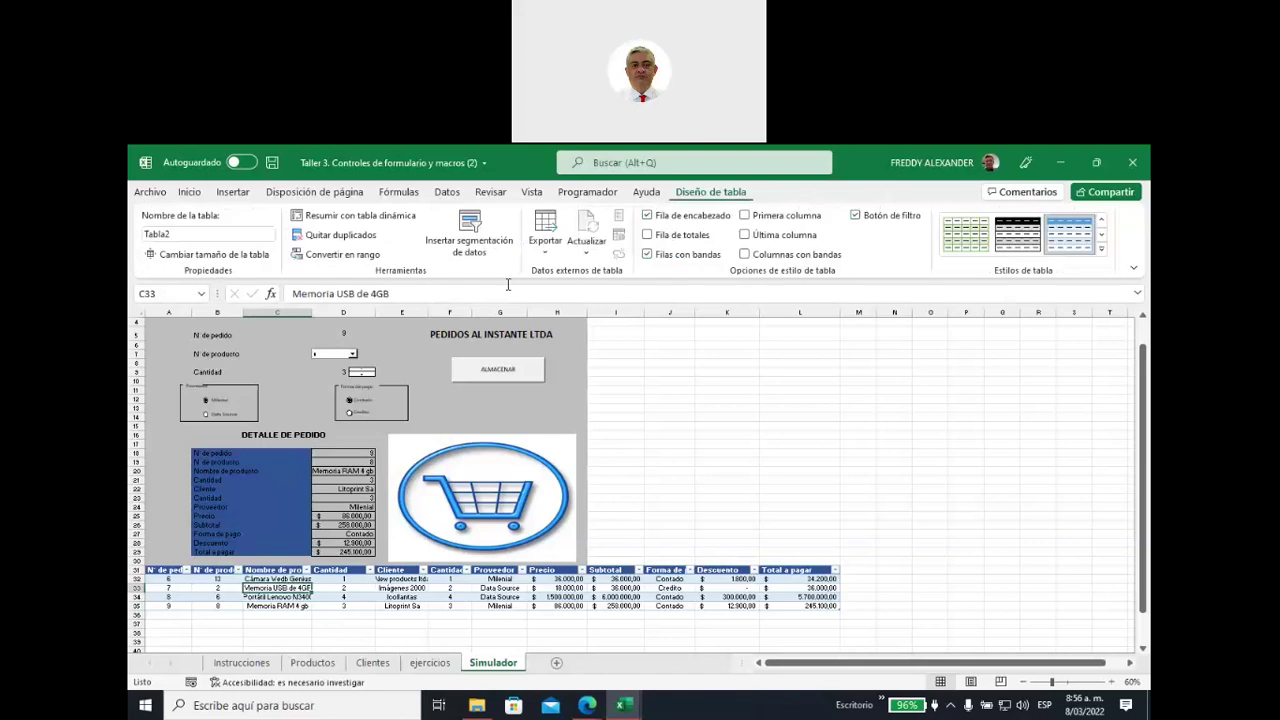
{"action": "left_click", "coordinate": [193, 234]}
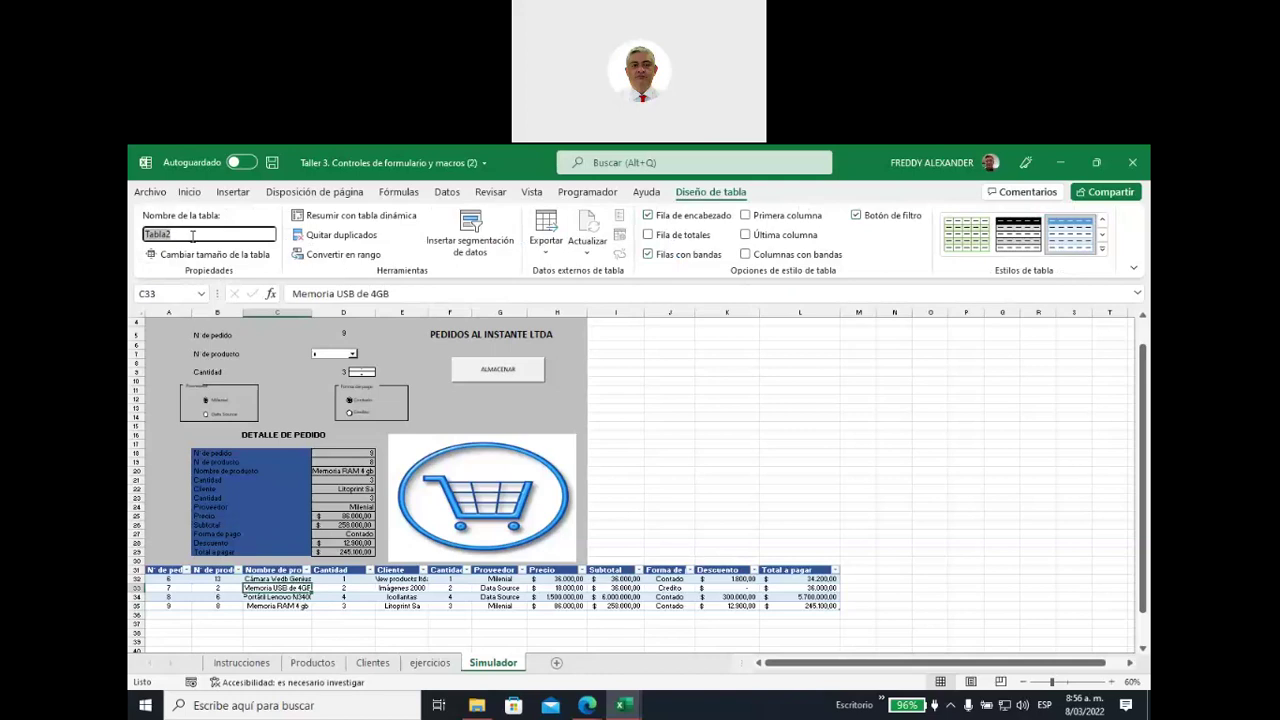
{"action": "type", "text": "PEDIDO"}
{"action": "left_click", "coordinate": [770, 452]}
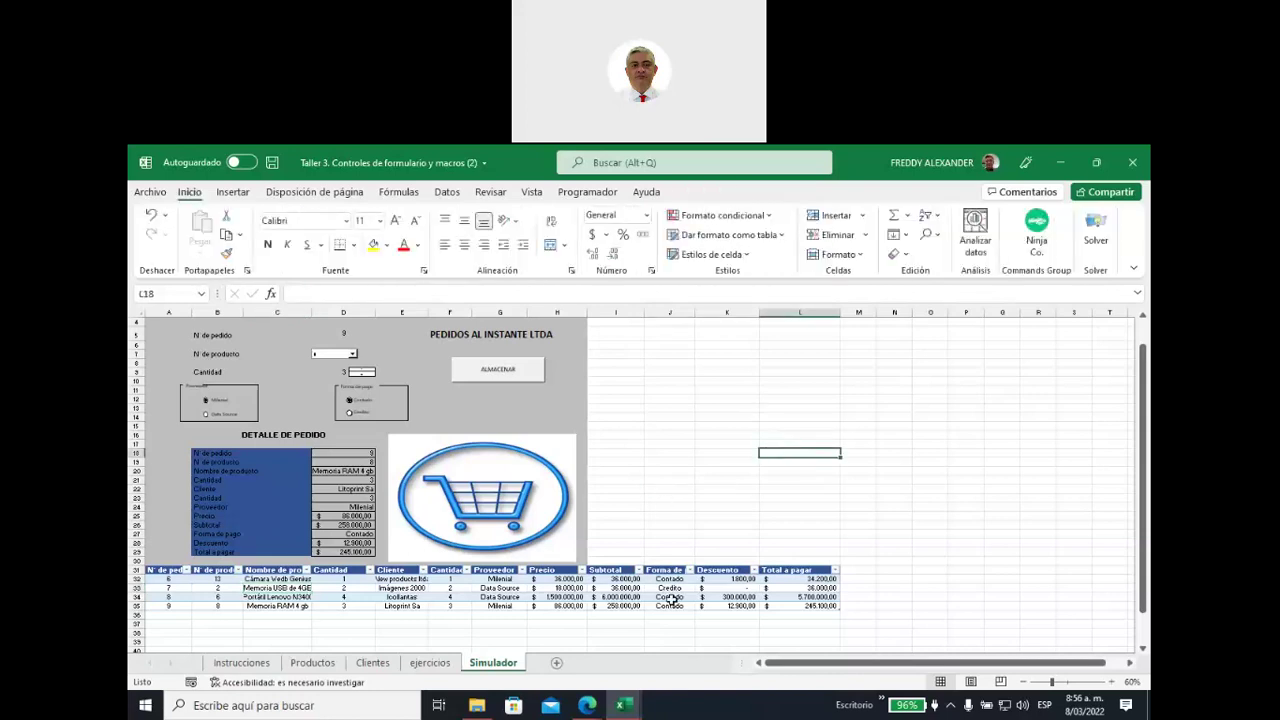
{"action": "left_click", "coordinate": [654, 354]}
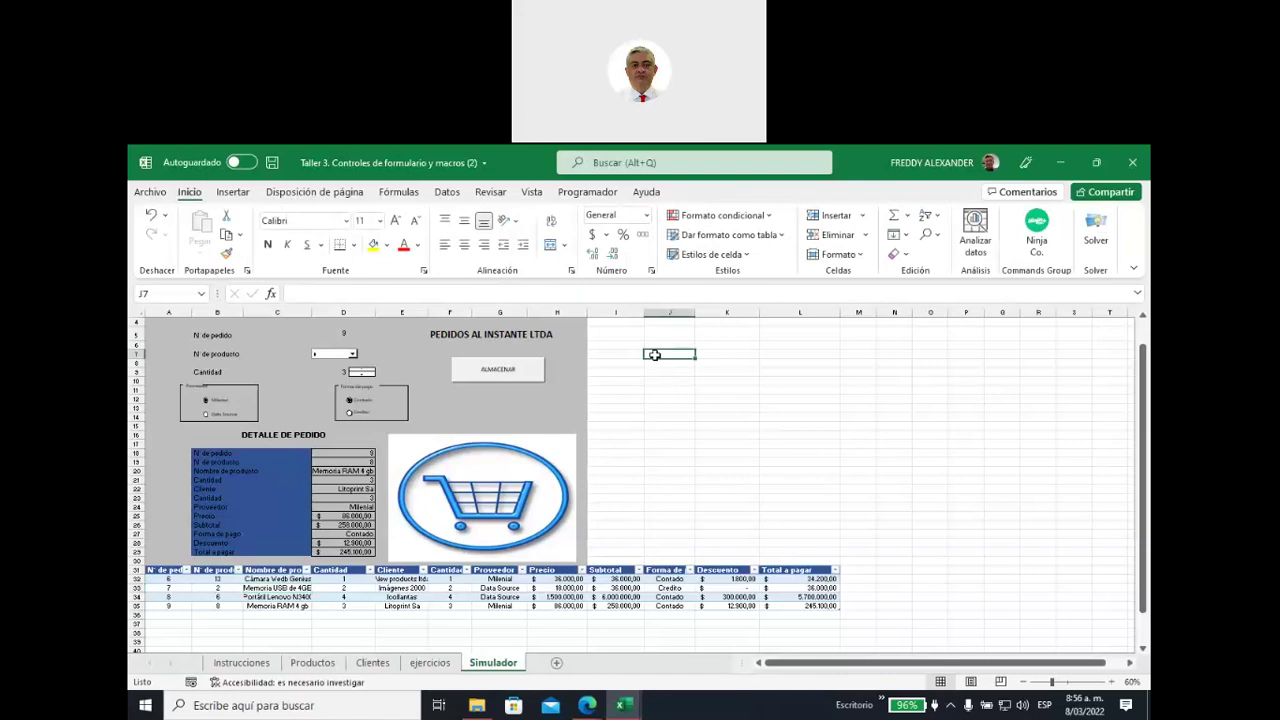
Insert a PivotTable from table PEDIDO via Insertar > Tabla dinámica, placed at Simulador!$J$7
{"action": "left_click", "coordinate": [233, 192]}
{"action": "left_click", "coordinate": [178, 250]}
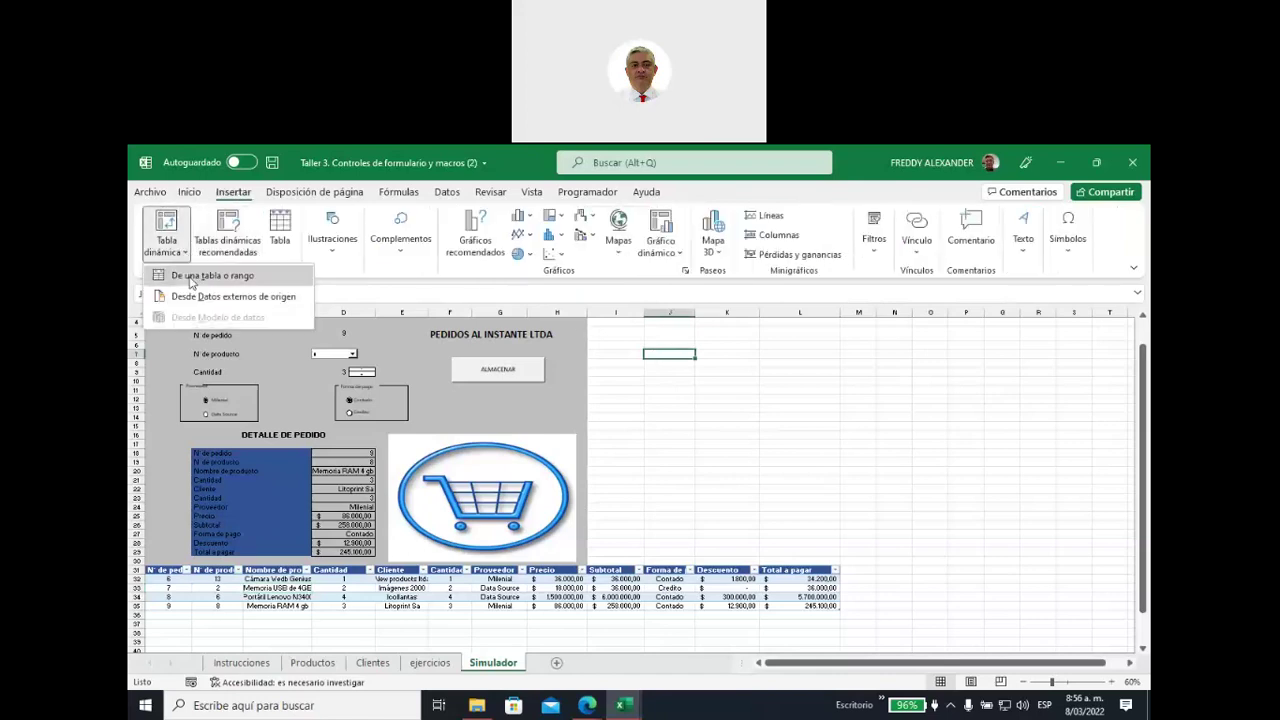
{"action": "left_click", "coordinate": [192, 276]}
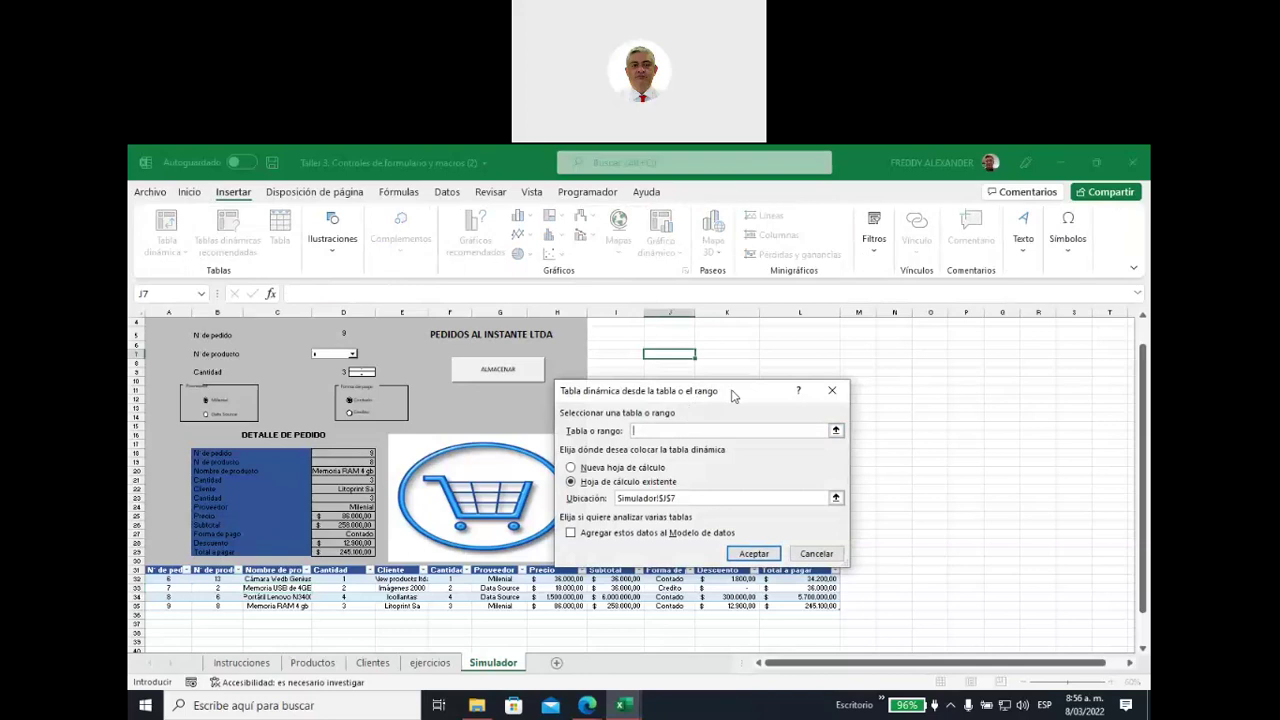
{"action": "left_click_drag", "start_coordinate": [732, 396], "coordinate": [887, 357]}
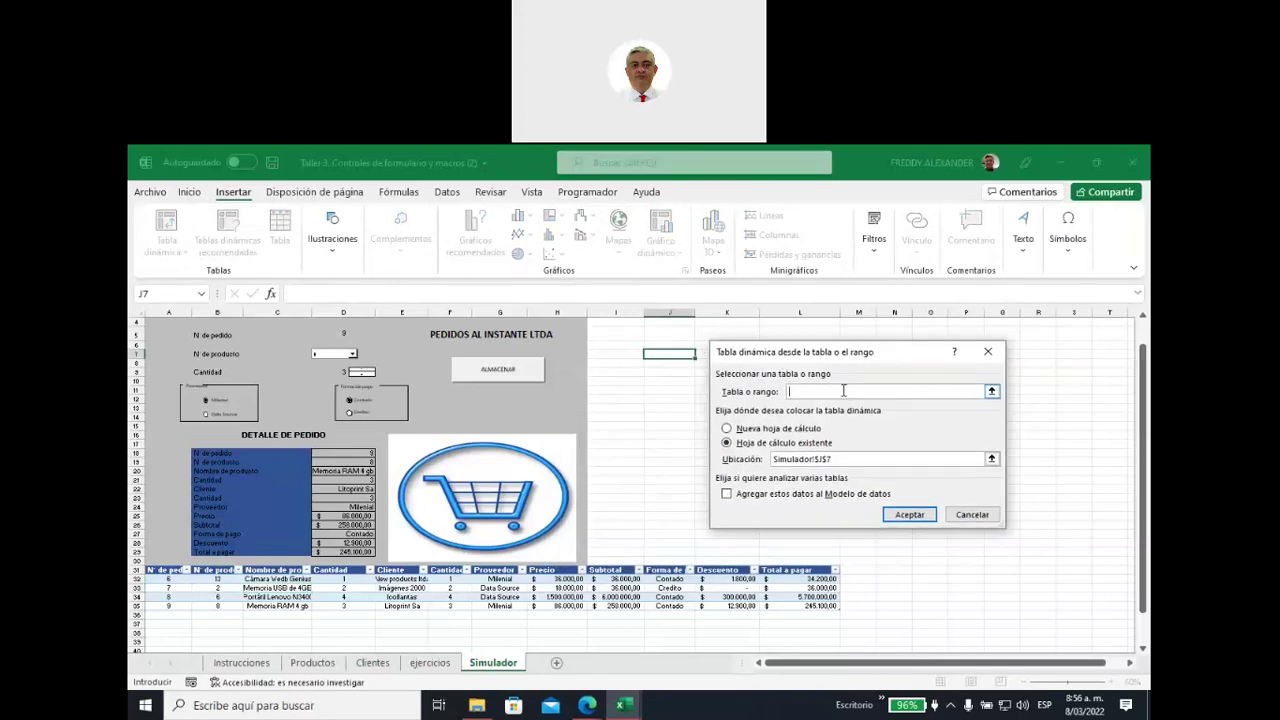
{"action": "type", "text": "PEDIDO"}
{"action": "left_click", "coordinate": [906, 516]}
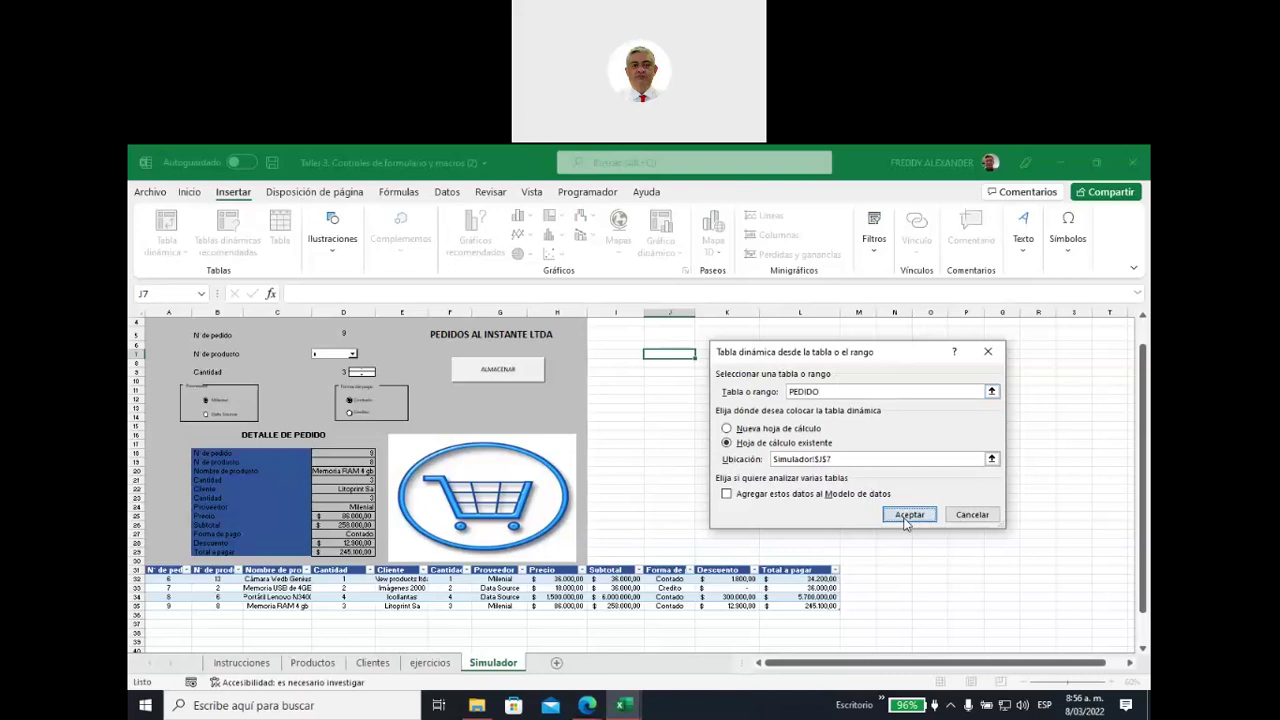
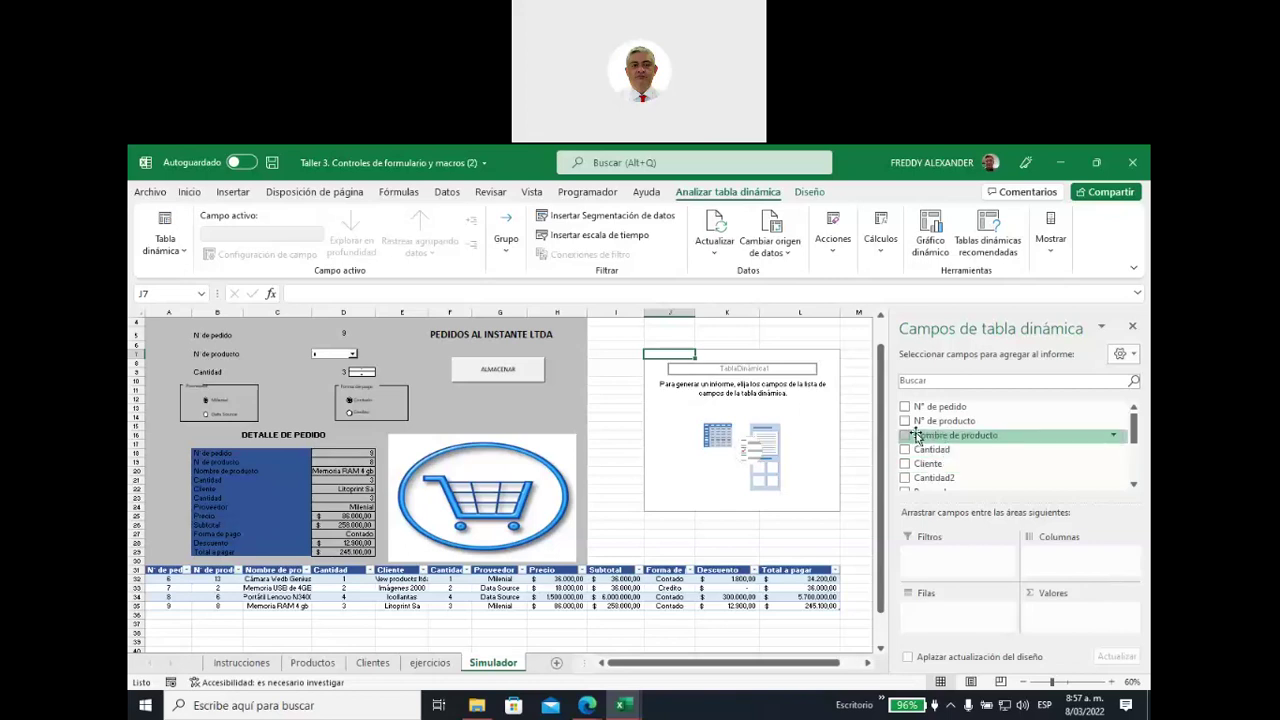
Build the pivot with Nombre de producto as rows and Sum of Cantidad2 as values, totalling 10
{"action": "left_click", "coordinate": [905, 435]}
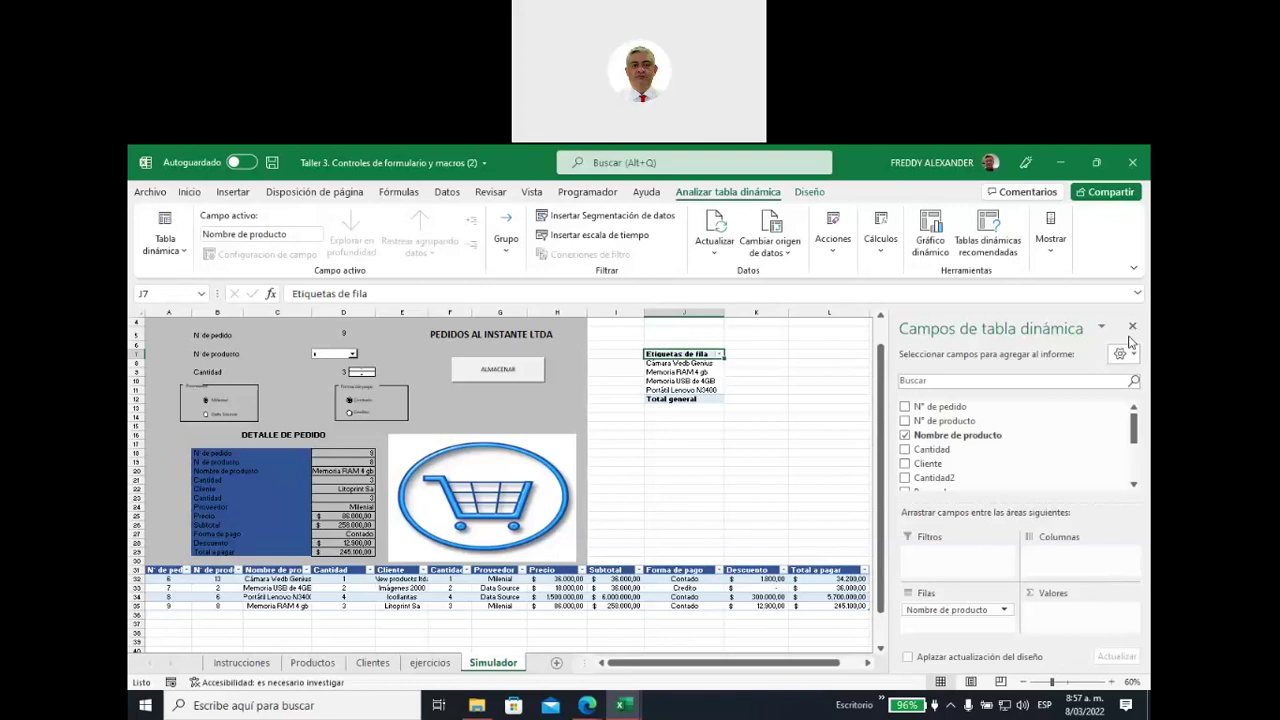
{"action": "scroll", "coordinate": [985, 470], "scroll_direction": "down", "scroll_amount": 3}
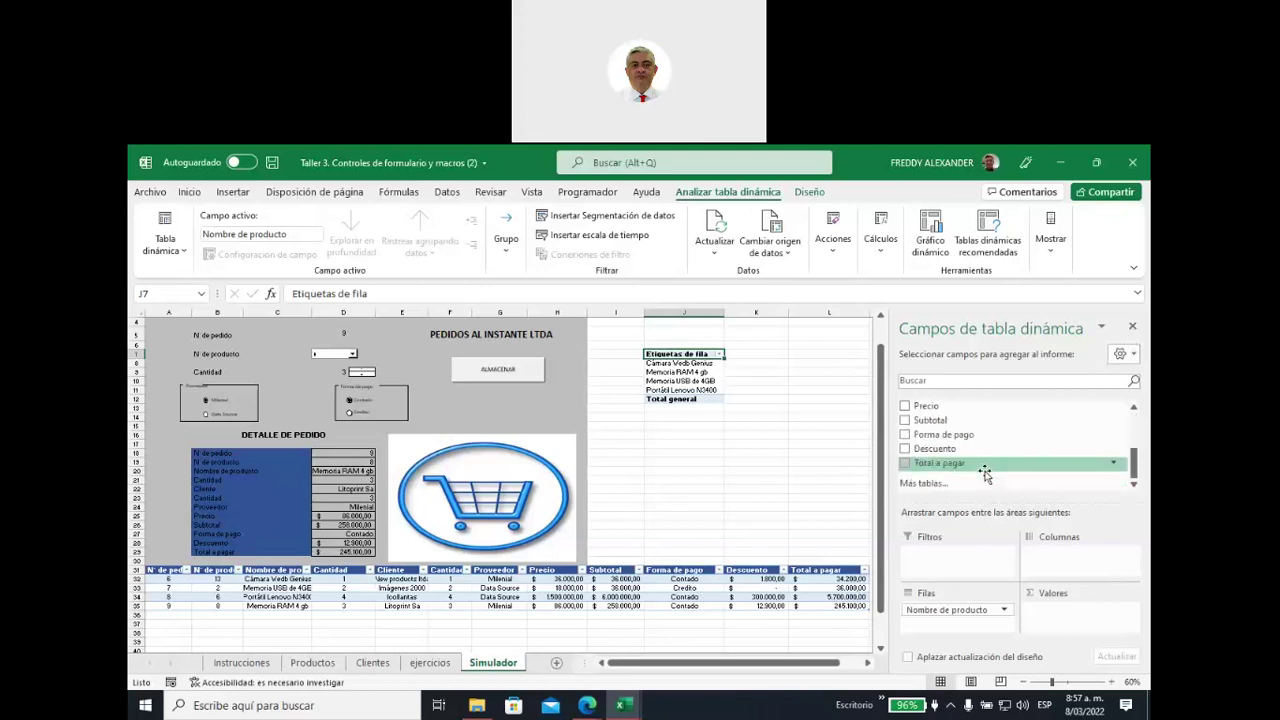
{"action": "scroll", "coordinate": [985, 470], "scroll_direction": "up", "scroll_amount": 1}
{"action": "scroll", "coordinate": [980, 468], "scroll_direction": "up", "scroll_amount": 1}
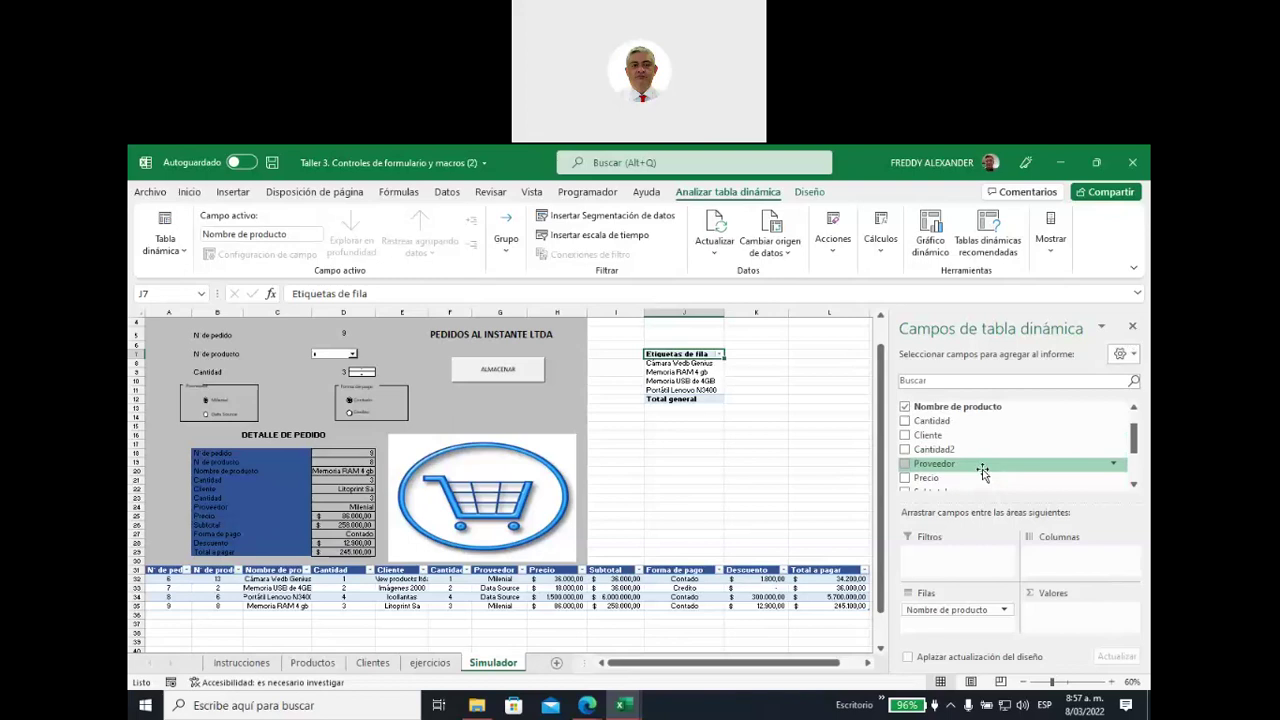
{"action": "left_click_drag", "start_coordinate": [936, 450], "coordinate": [1050, 620]}
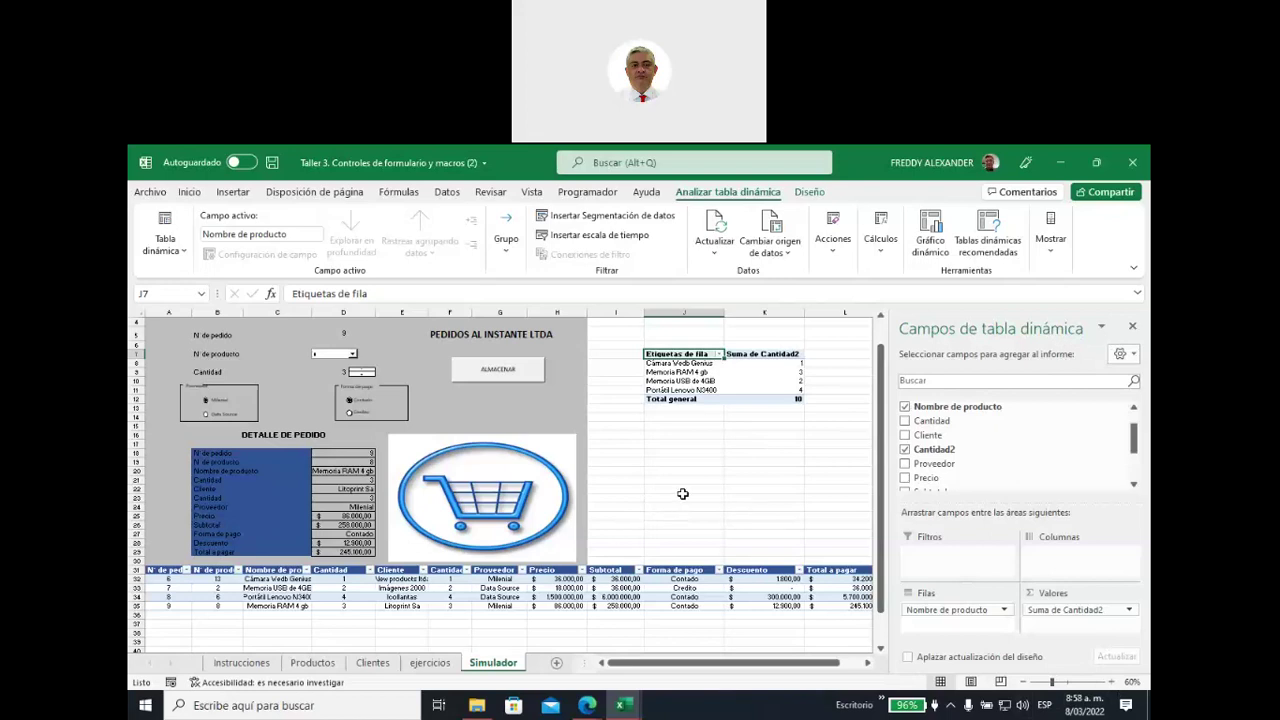
{"action": "left_click", "coordinate": [680, 494]}
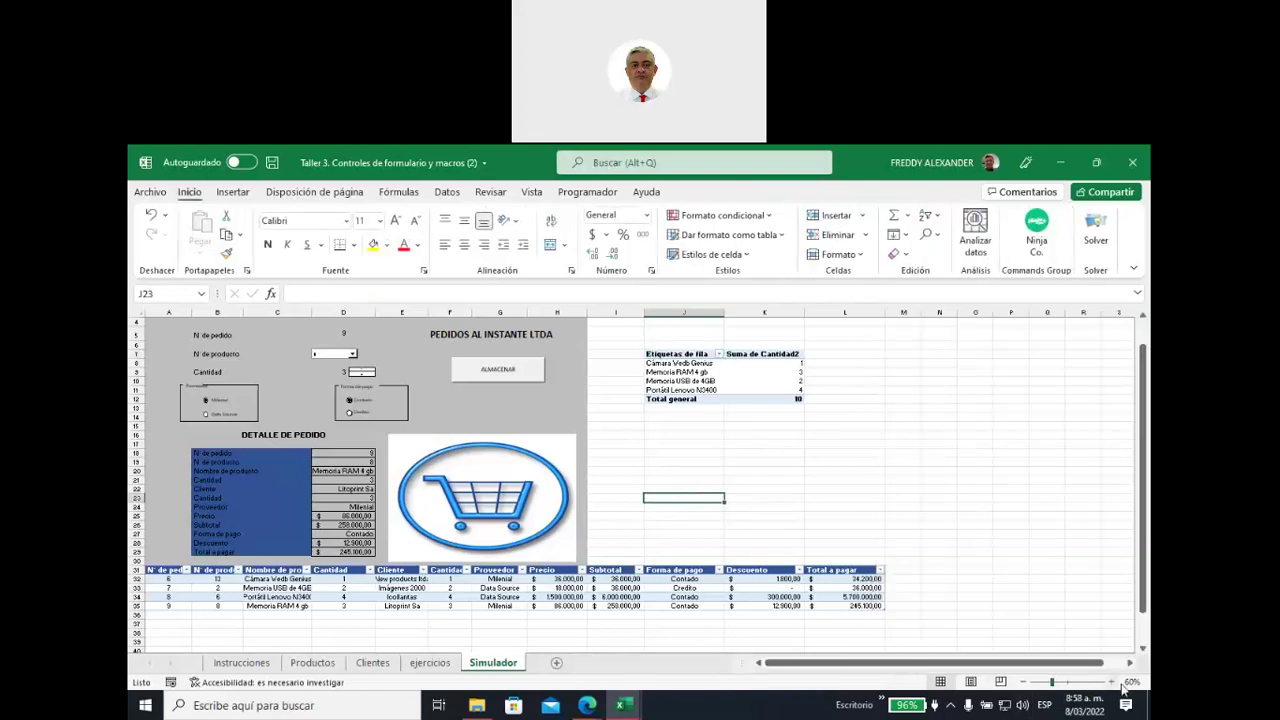
{"action": "left_click", "coordinate": [1112, 682]}
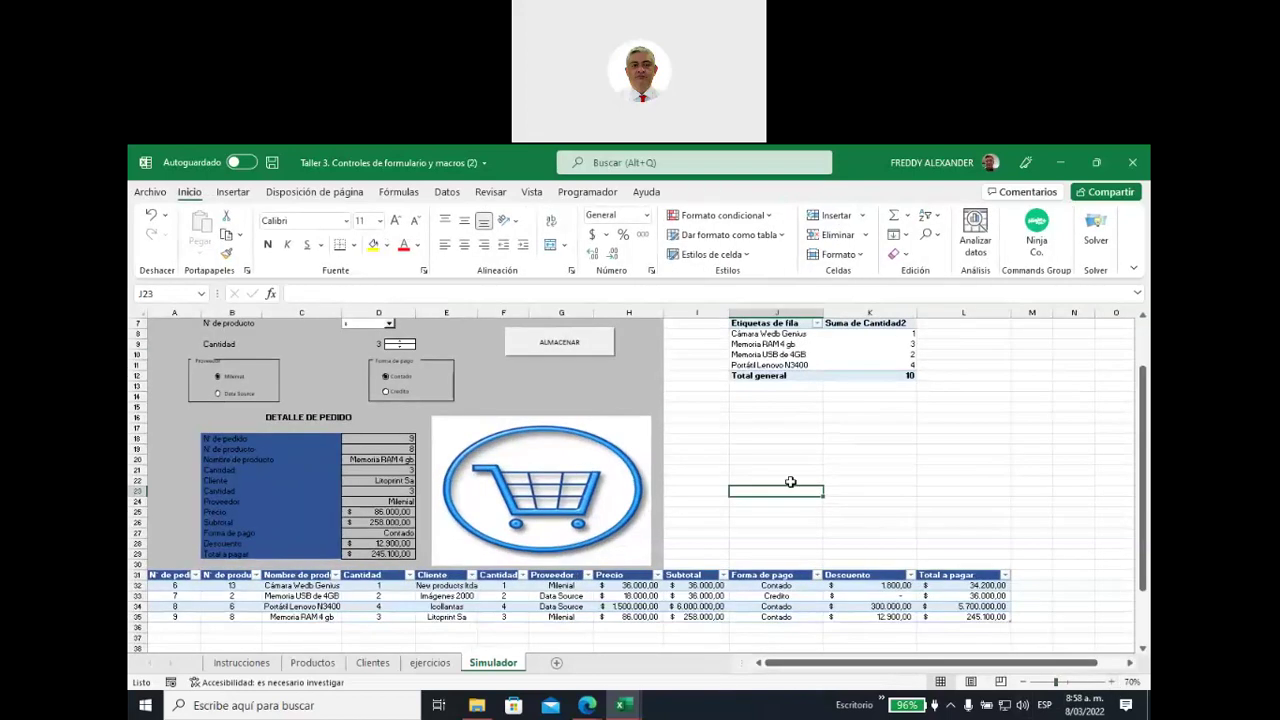
{"action": "scroll", "coordinate": [790, 482], "scroll_direction": "up", "scroll_amount": 1}
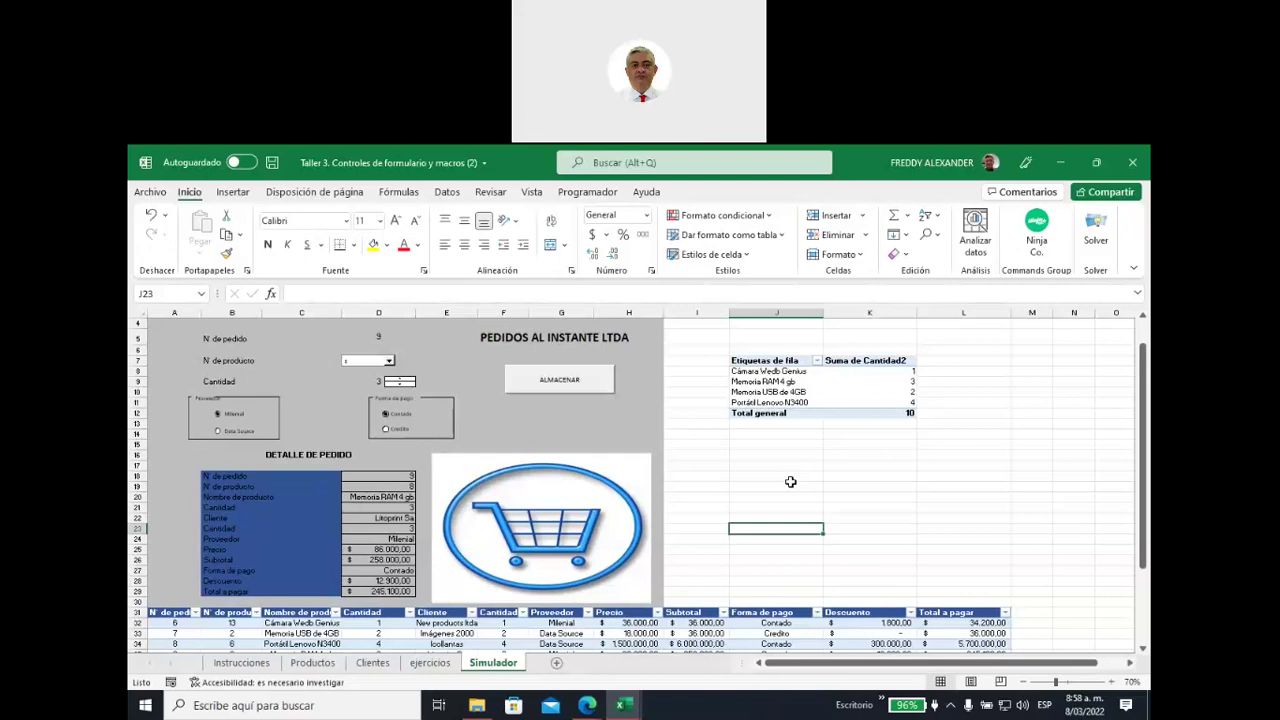
{"action": "scroll", "coordinate": [790, 482], "scroll_direction": "down", "scroll_amount": 1}
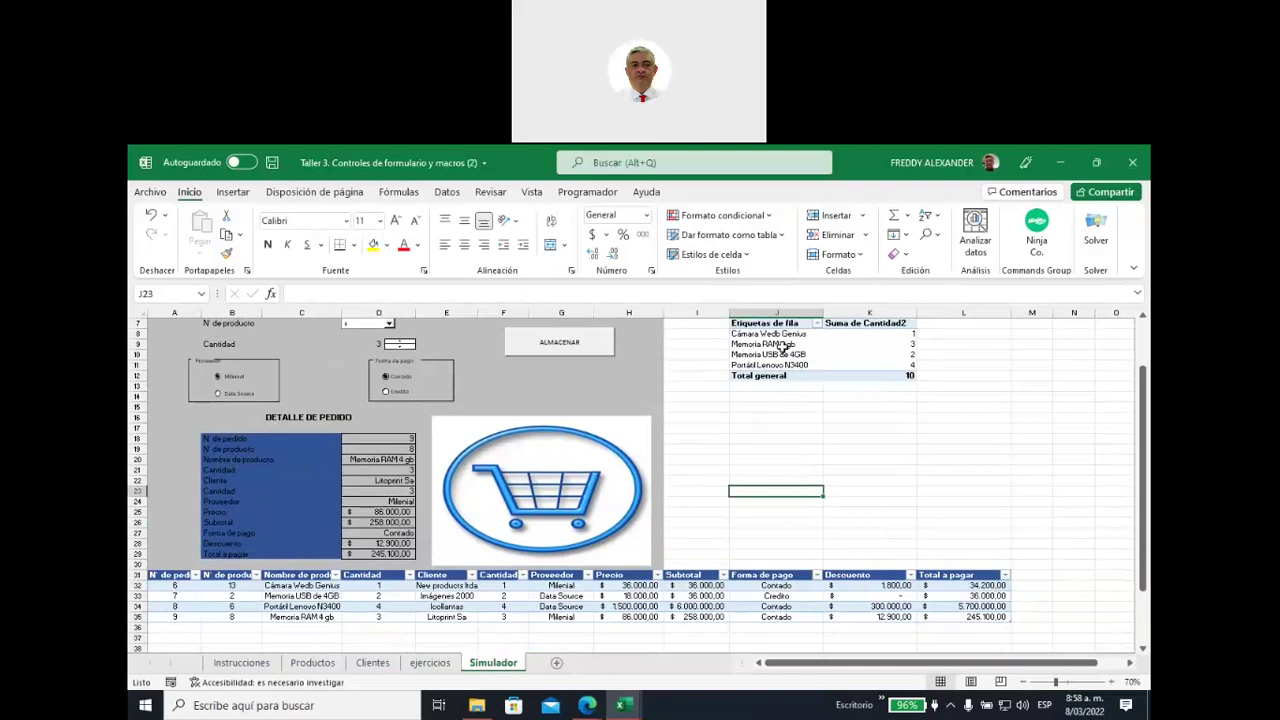
{"action": "left_click", "coordinate": [768, 334]}
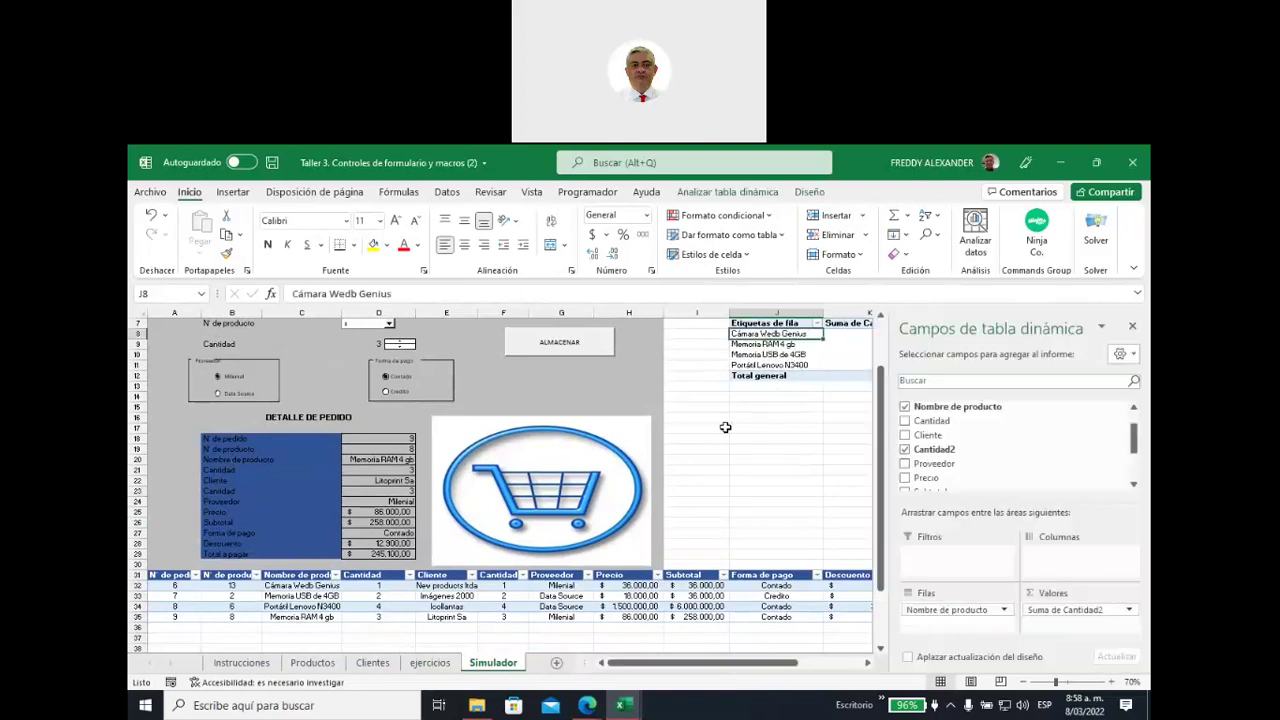
{"action": "left_click", "coordinate": [769, 451]}
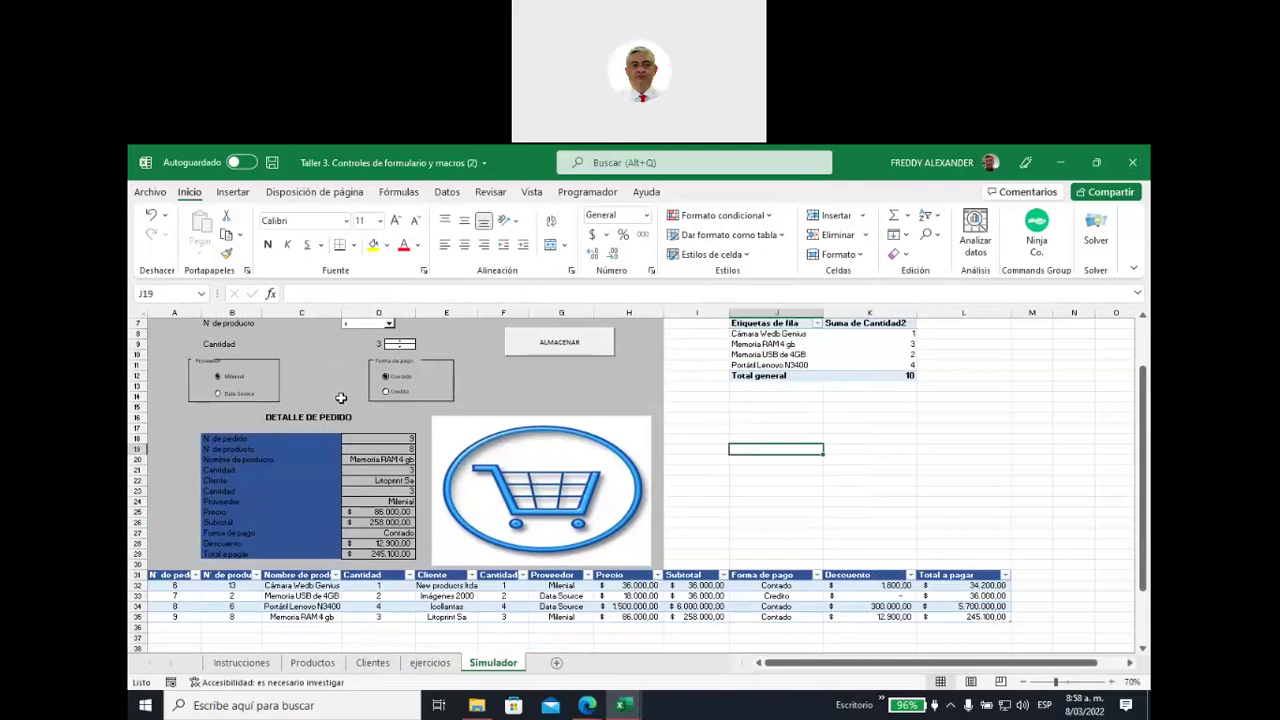
{"action": "scroll", "coordinate": [340, 407], "scroll_direction": "up", "scroll_amount": 1}
{"action": "scroll", "coordinate": [340, 407], "scroll_direction": "up", "scroll_amount": 1}
Set the order number in D5 to 10
{"action": "left_click", "coordinate": [366, 370]}
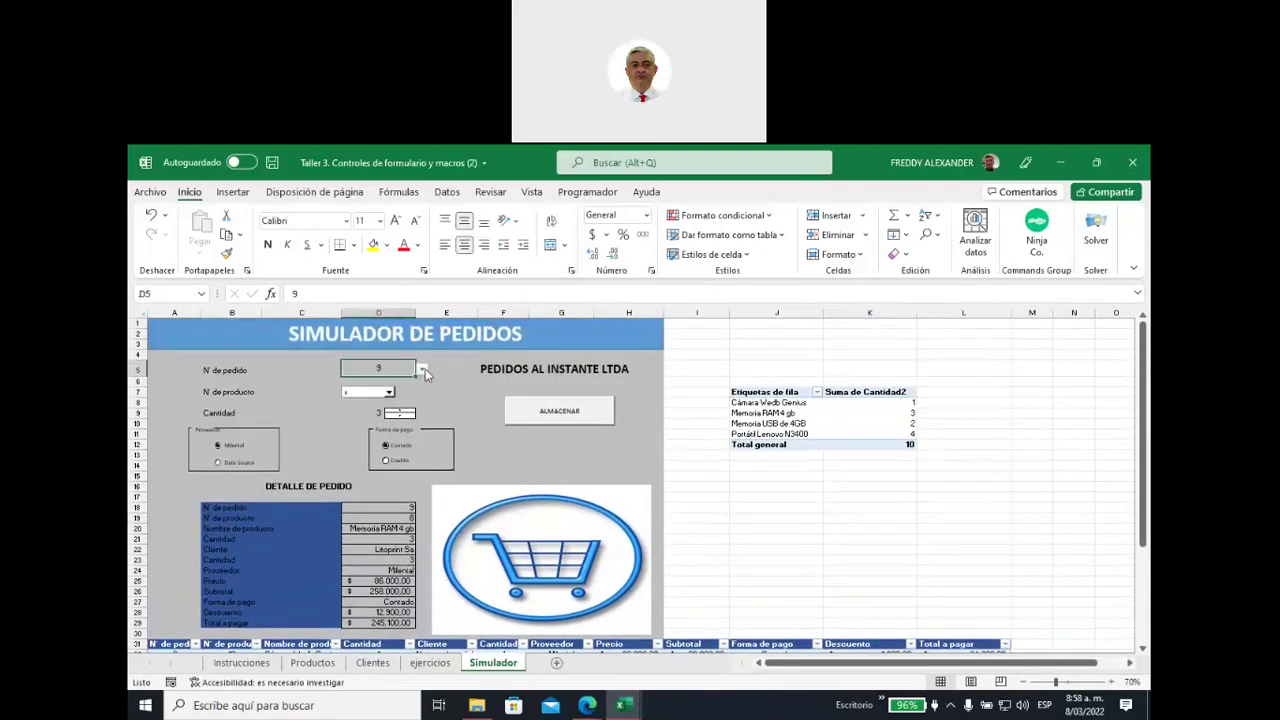
{"action": "left_click", "coordinate": [425, 372]}
{"action": "left_click", "coordinate": [370, 391]}
Step the product combo box through products 1 to 6, Teclado usb to Portátil Lenovo N3400
{"action": "left_click", "coordinate": [389, 393]}
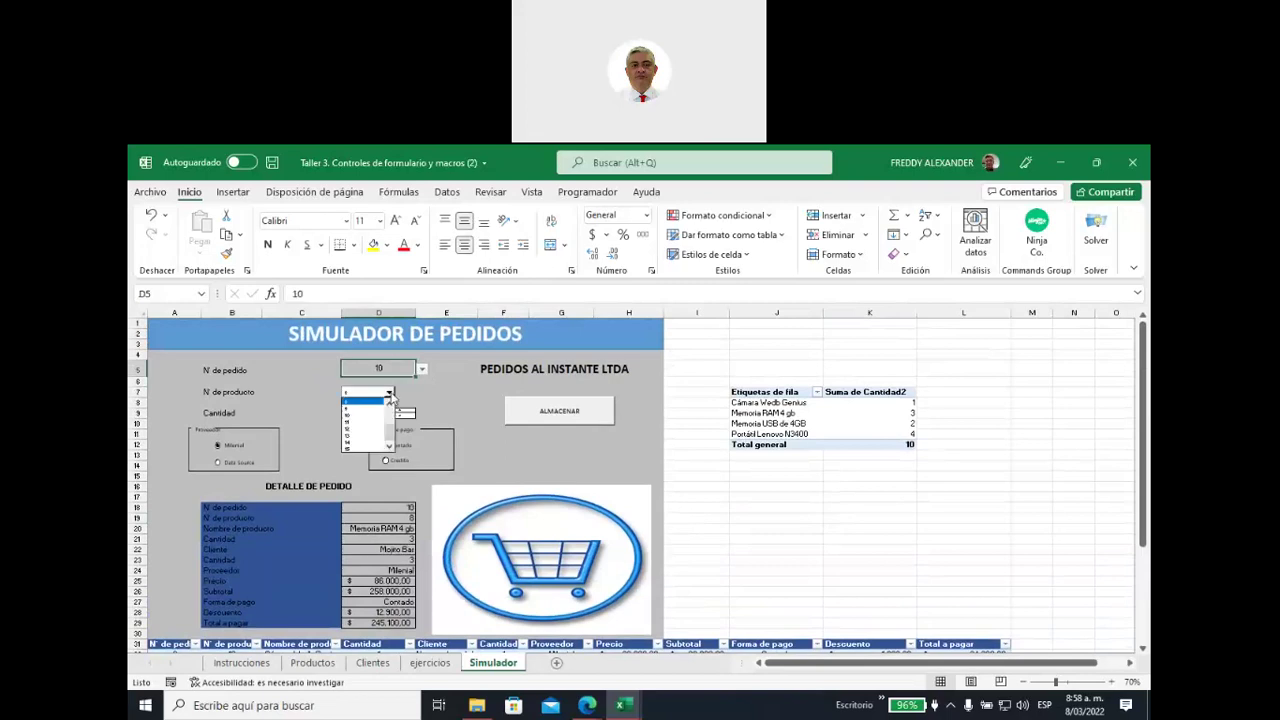
{"action": "scroll", "coordinate": [390, 425], "scroll_direction": "up", "scroll_amount": 3}
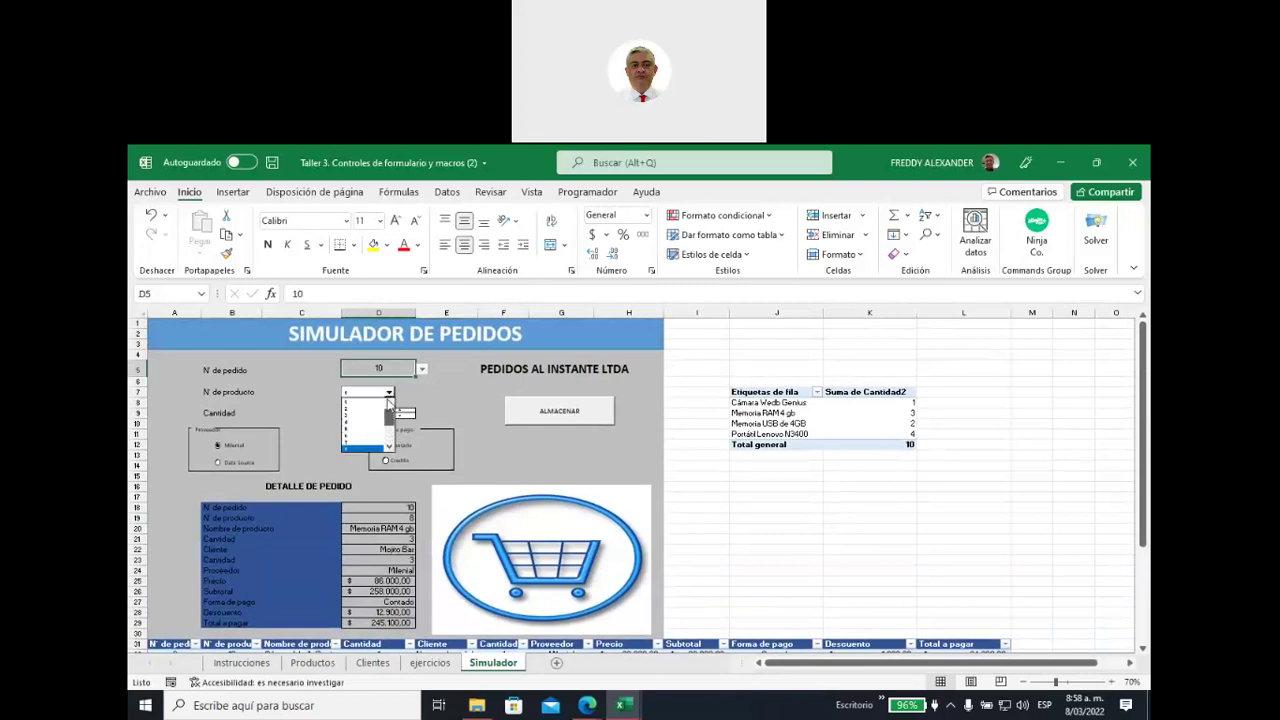
{"action": "left_click", "coordinate": [368, 403]}
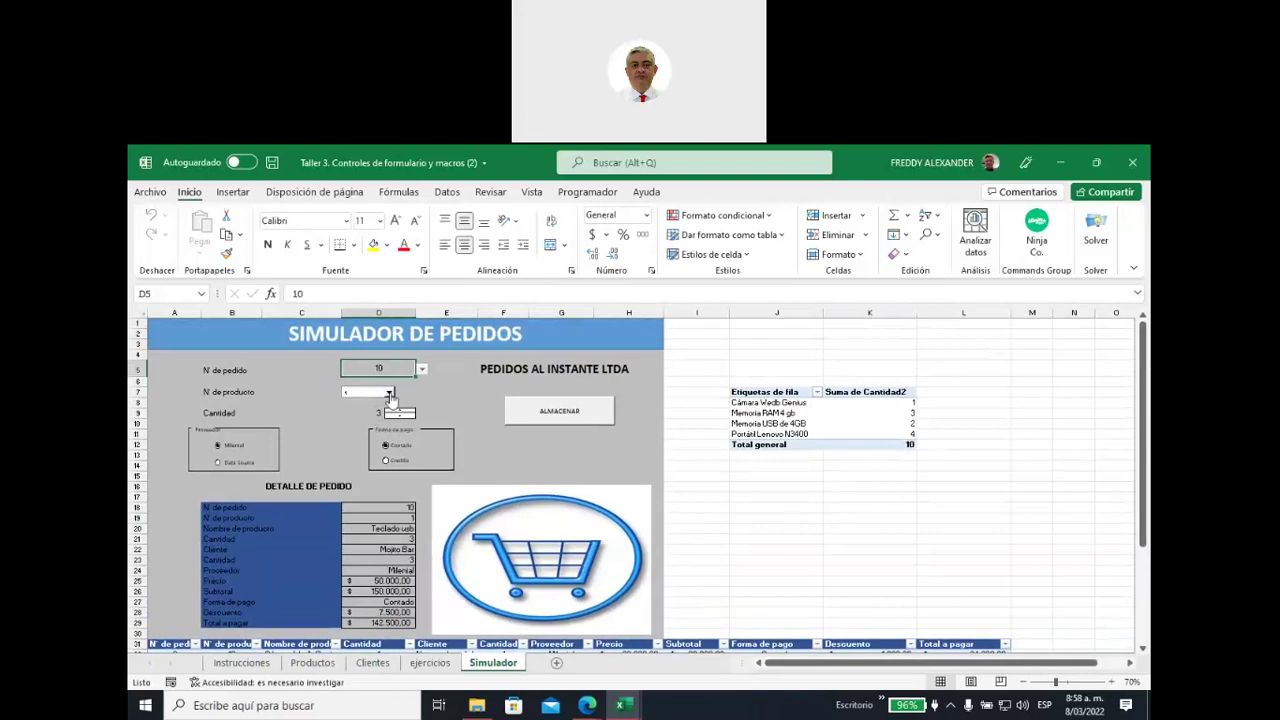
{"action": "left_click", "coordinate": [389, 393]}
{"action": "left_click", "coordinate": [372, 409]}
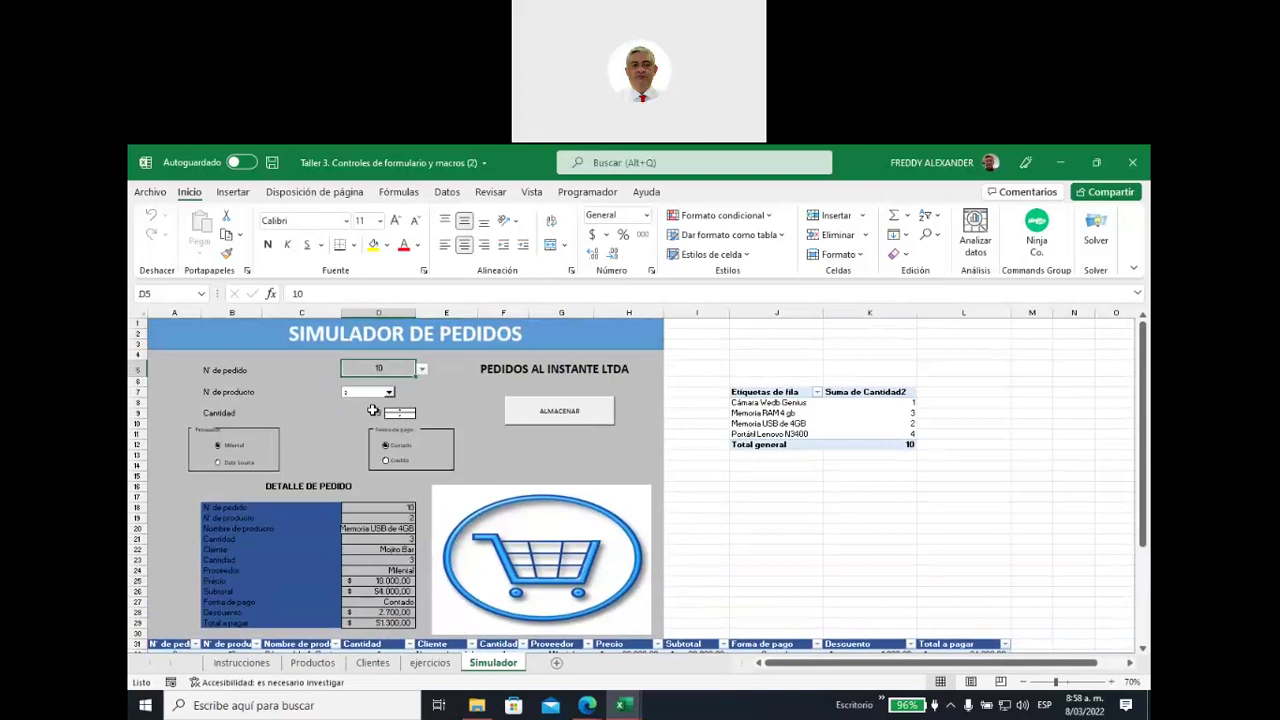
{"action": "left_click", "coordinate": [389, 393]}
{"action": "left_click", "coordinate": [371, 407]}
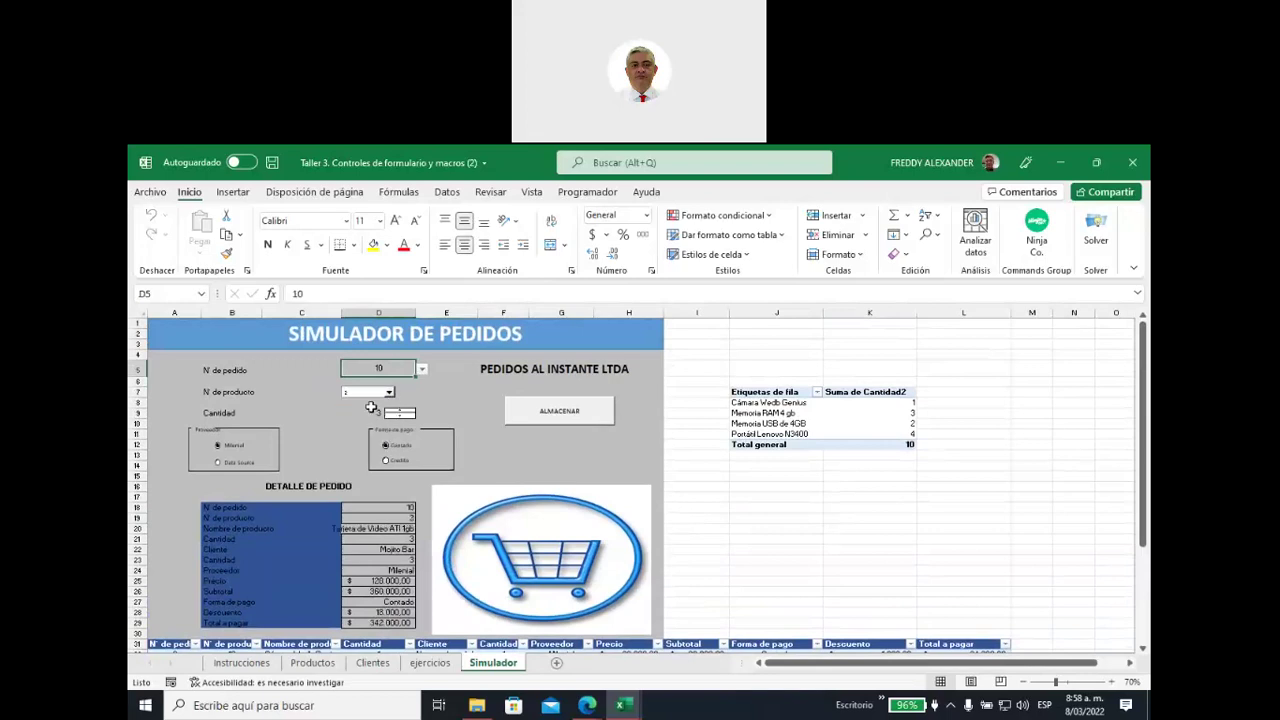
{"action": "left_click", "coordinate": [389, 393]}
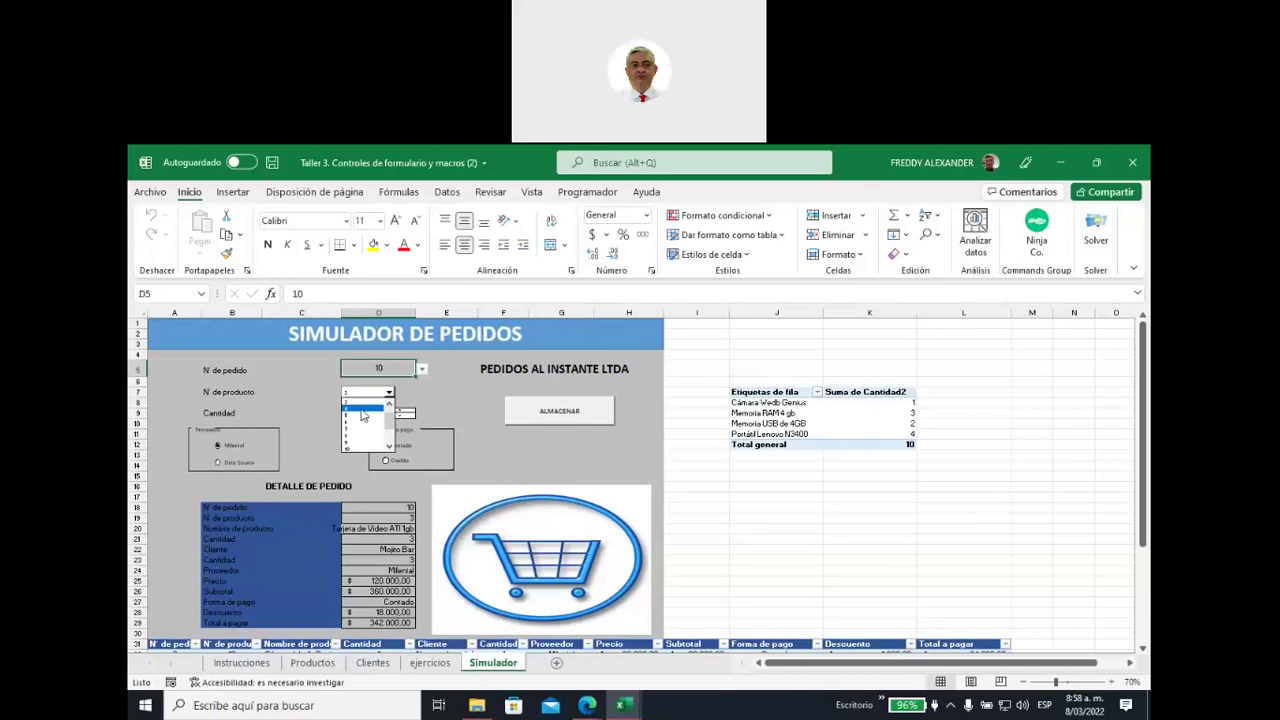
{"action": "left_click", "coordinate": [360, 409]}
{"action": "left_click", "coordinate": [389, 393]}
{"action": "left_click", "coordinate": [371, 410]}
{"action": "left_click", "coordinate": [389, 394]}
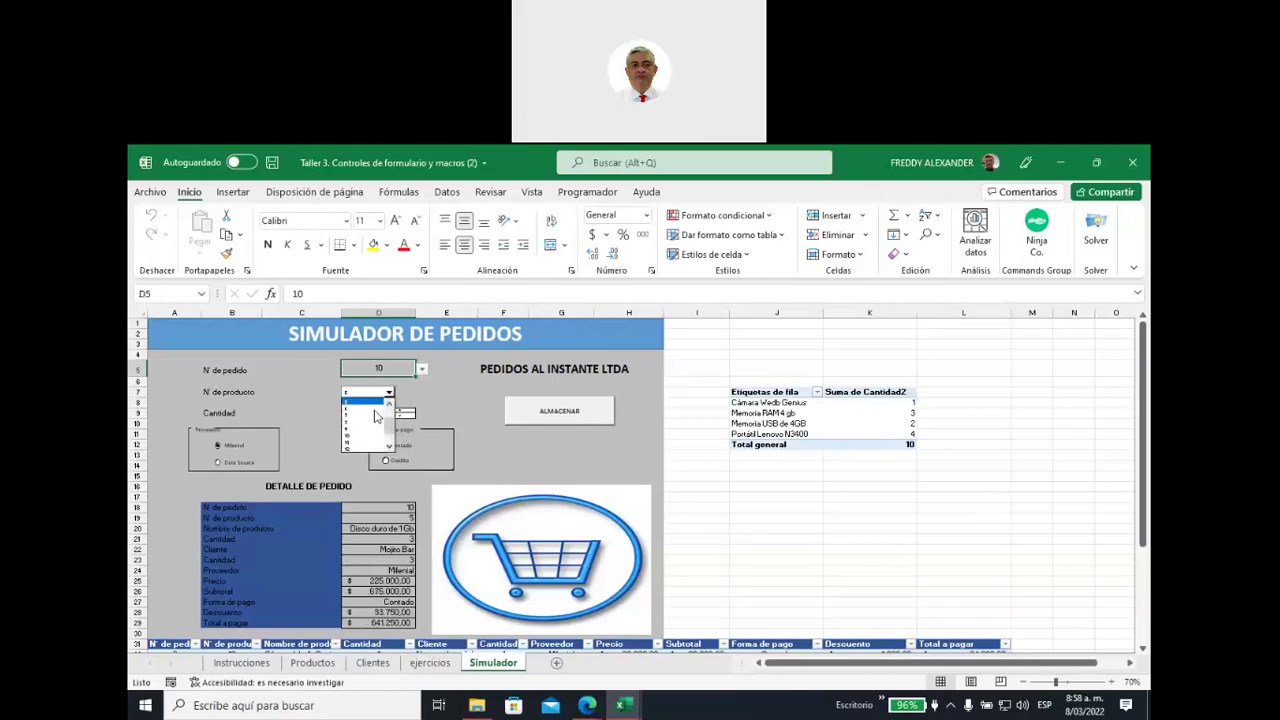
{"action": "left_click", "coordinate": [372, 411]}
Continue through products 7 to 12, ending on Monitor Samsung 23", checking the Productos sheet
{"action": "left_click", "coordinate": [388, 394]}
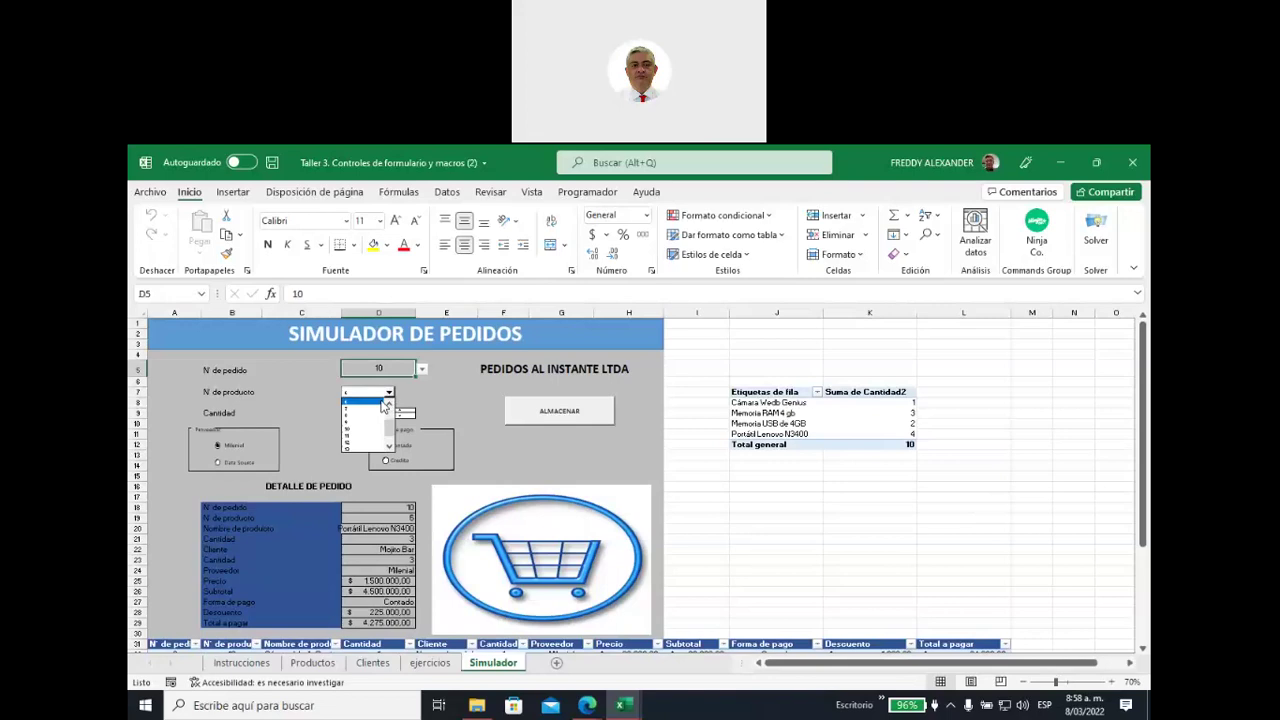
{"action": "left_click", "coordinate": [372, 408]}
{"action": "left_click", "coordinate": [389, 393]}
{"action": "left_click", "coordinate": [373, 415]}
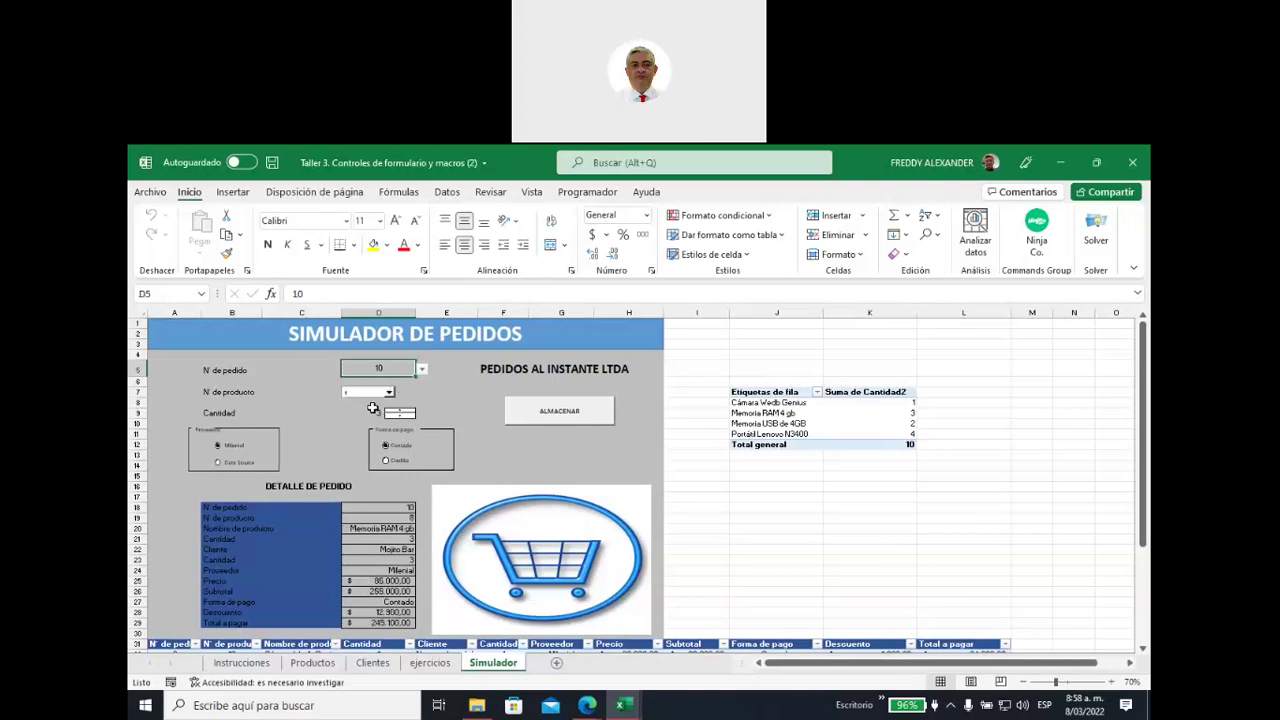
{"action": "left_click", "coordinate": [389, 393]}
{"action": "left_click", "coordinate": [358, 411]}
{"action": "left_click", "coordinate": [389, 393]}
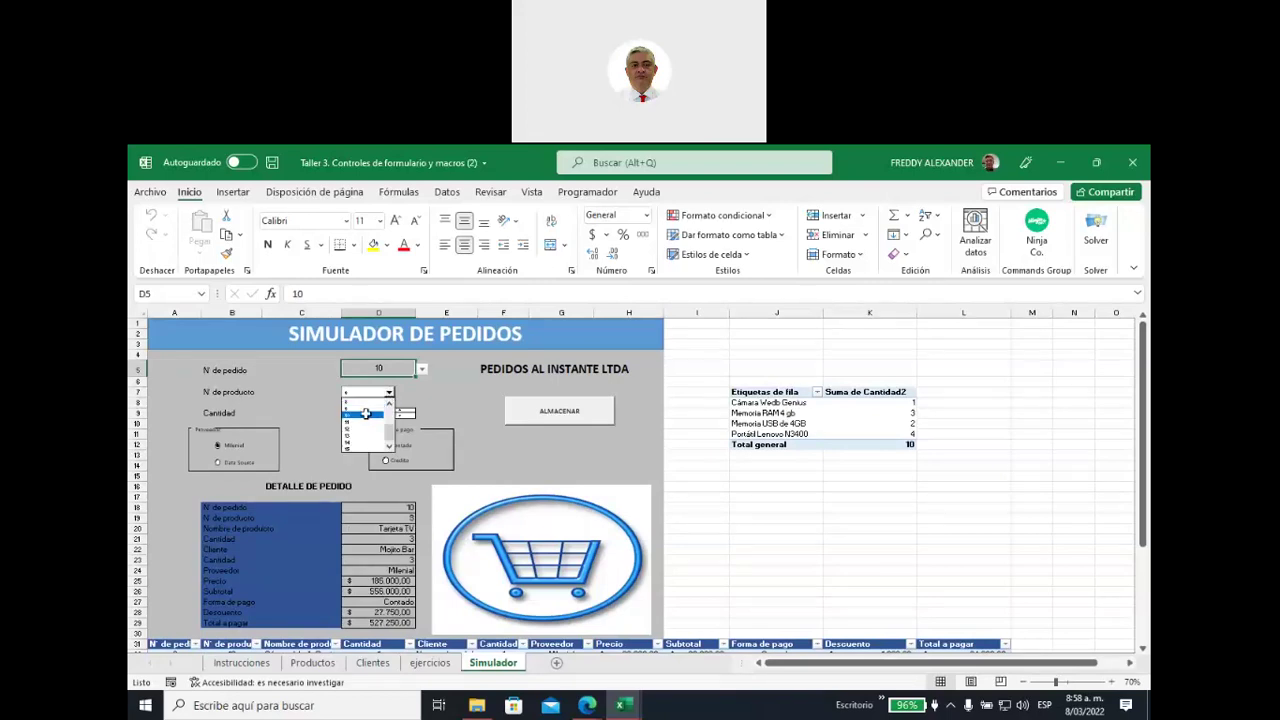
{"action": "left_click", "coordinate": [367, 415]}
{"action": "left_click", "coordinate": [389, 393]}
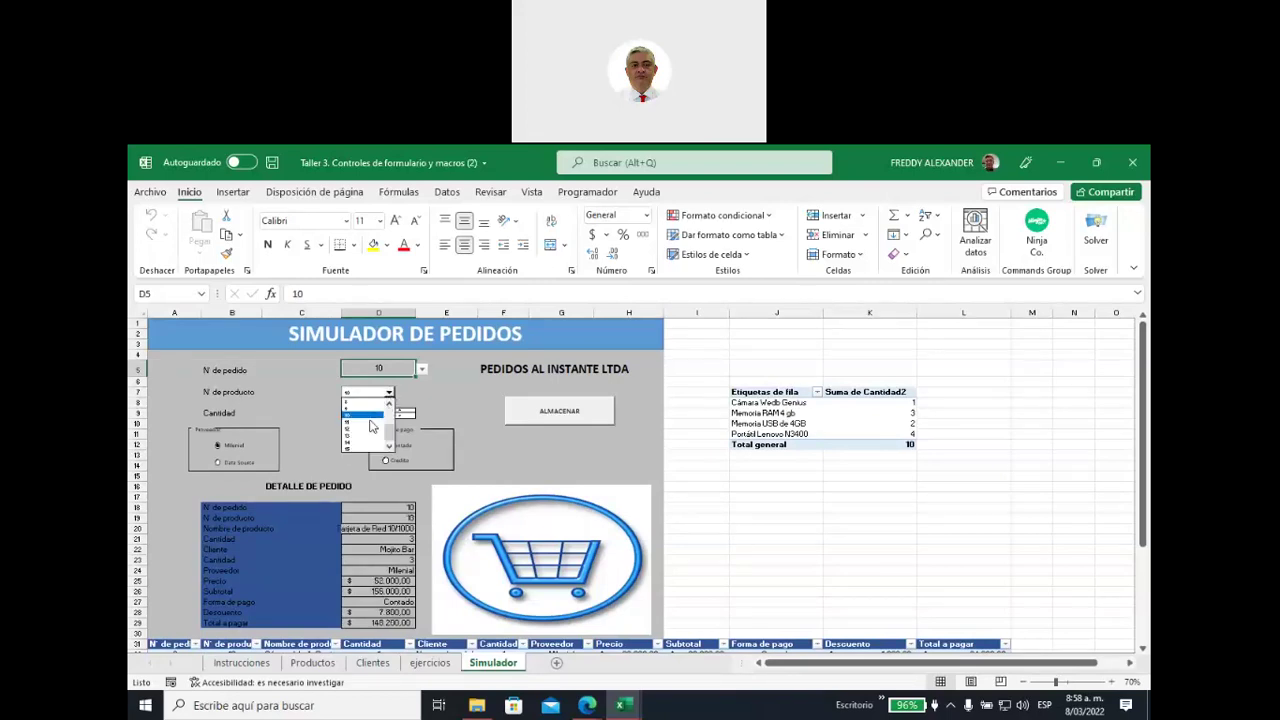
{"action": "left_click", "coordinate": [367, 421]}
{"action": "left_click", "coordinate": [389, 393]}
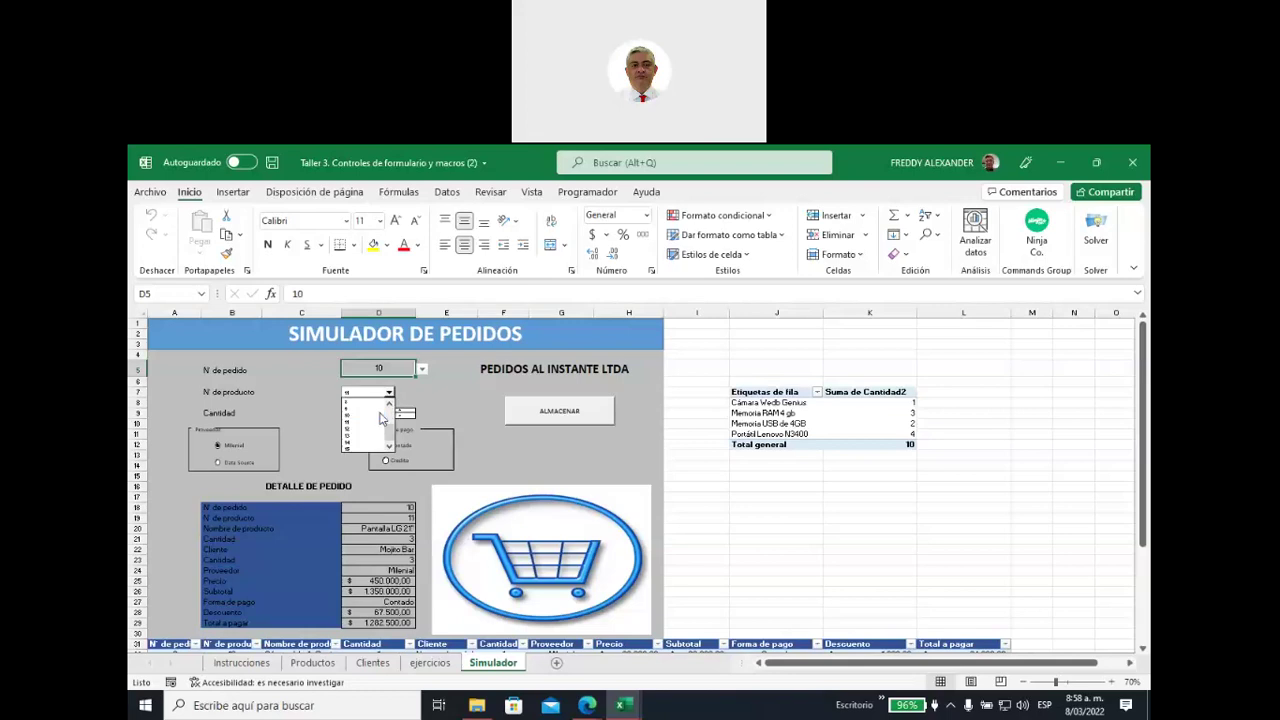
{"action": "left_click", "coordinate": [372, 430]}
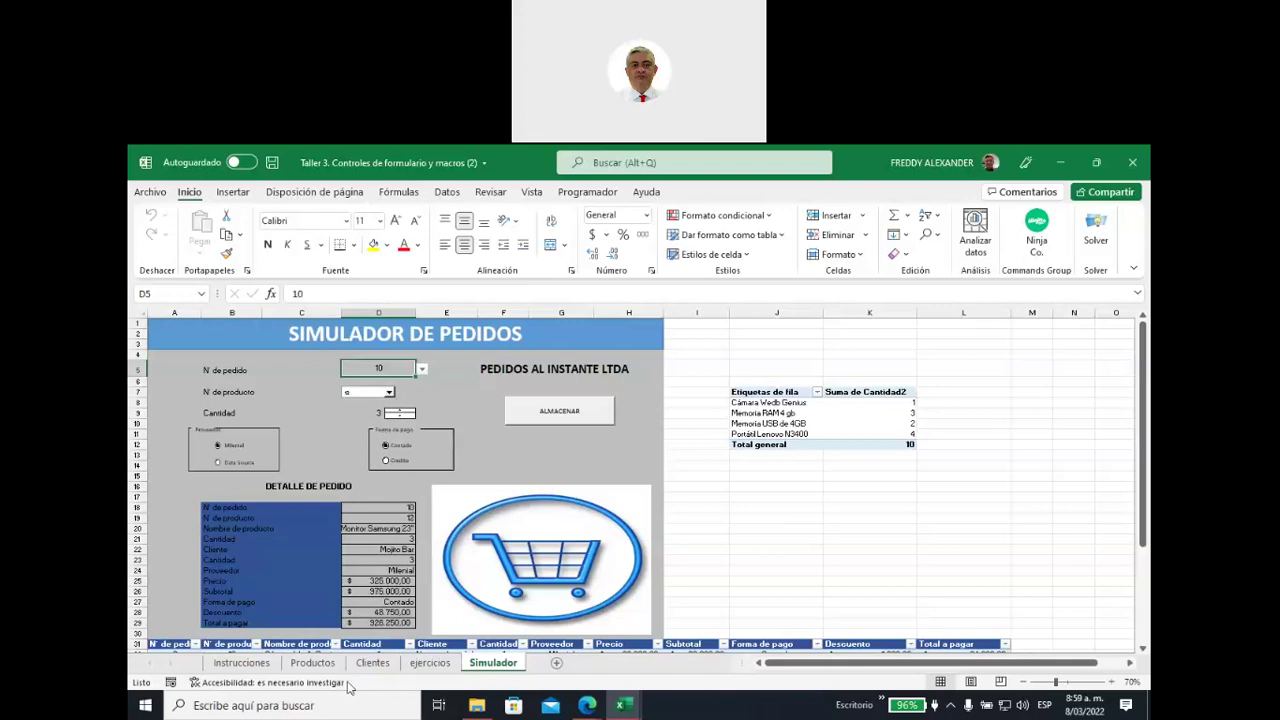
{"action": "left_click", "coordinate": [311, 665]}
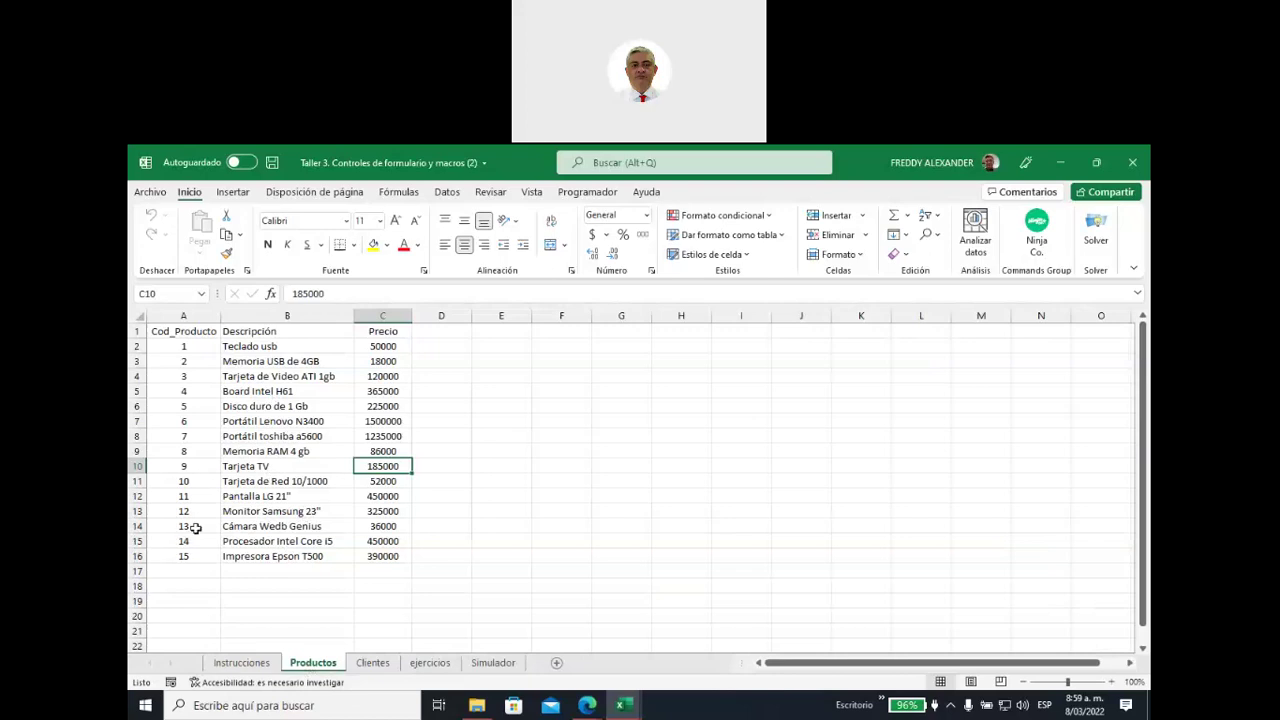
{"action": "left_click", "coordinate": [491, 662]}
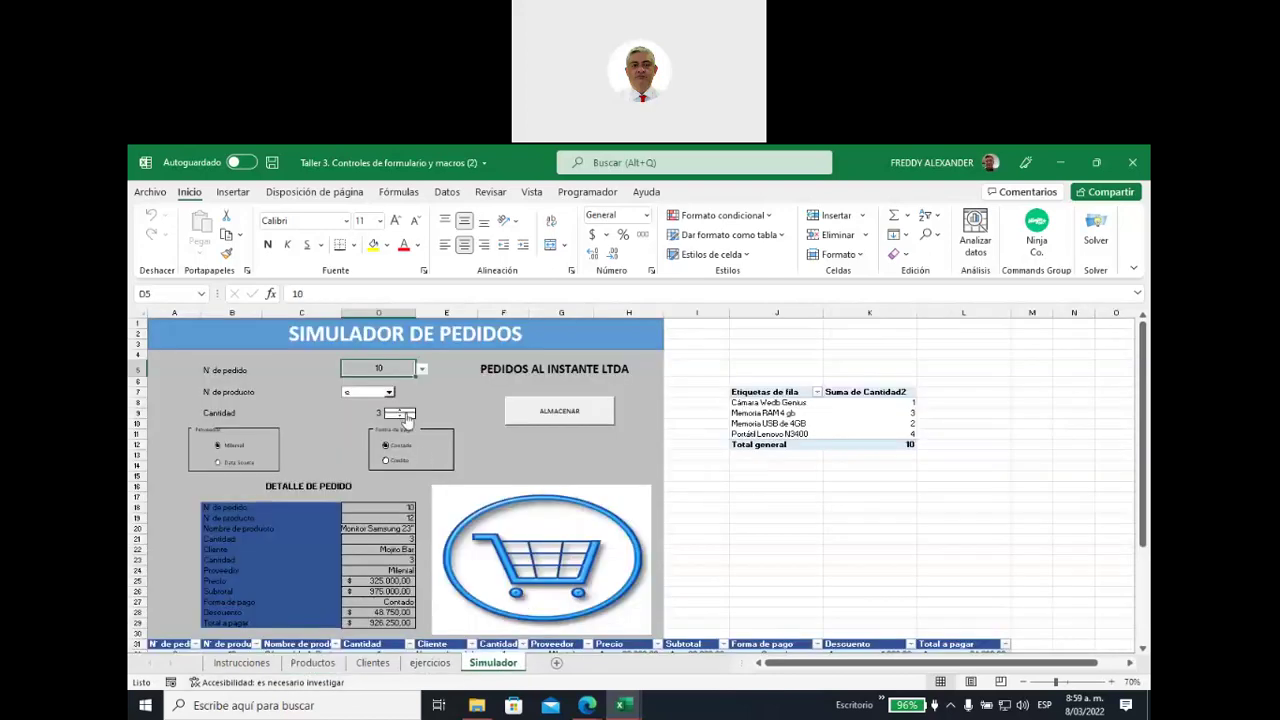
Choose product 13, Cámara Web Genius, and lower its quantity from 3 to 2
{"action": "left_click", "coordinate": [388, 395]}
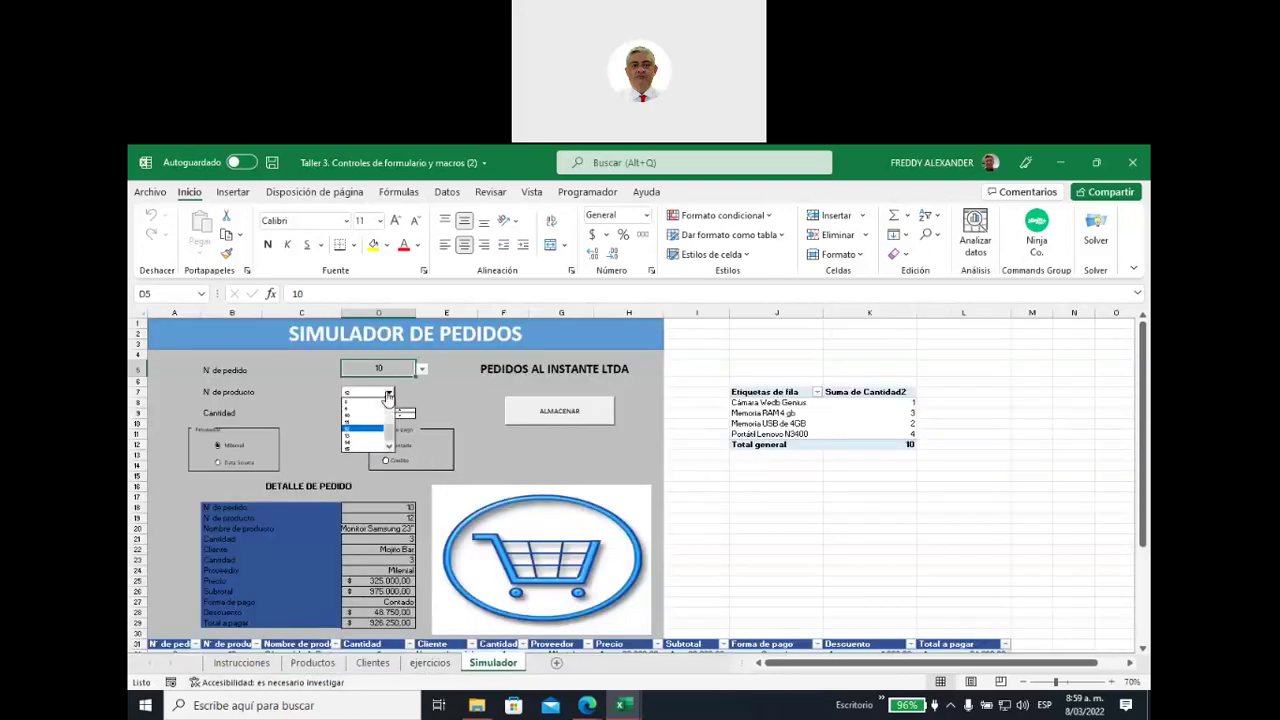
{"action": "left_click", "coordinate": [372, 440]}
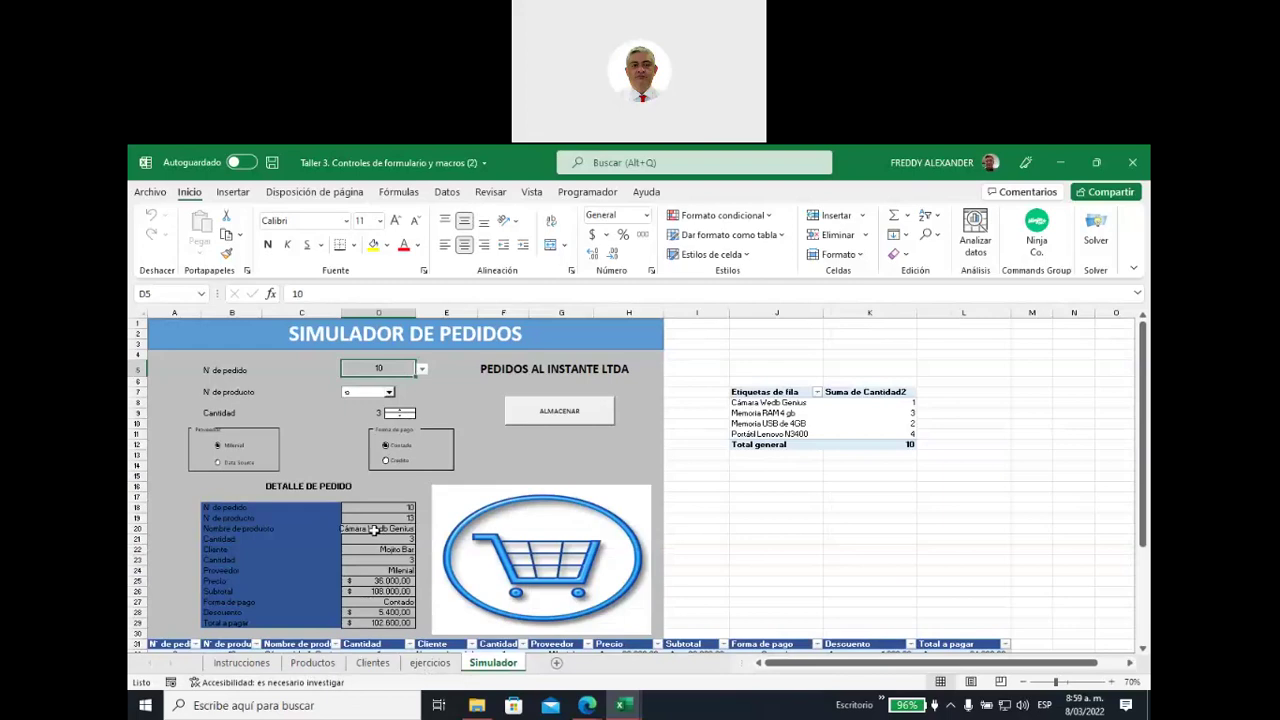
{"action": "left_click", "coordinate": [370, 530]}
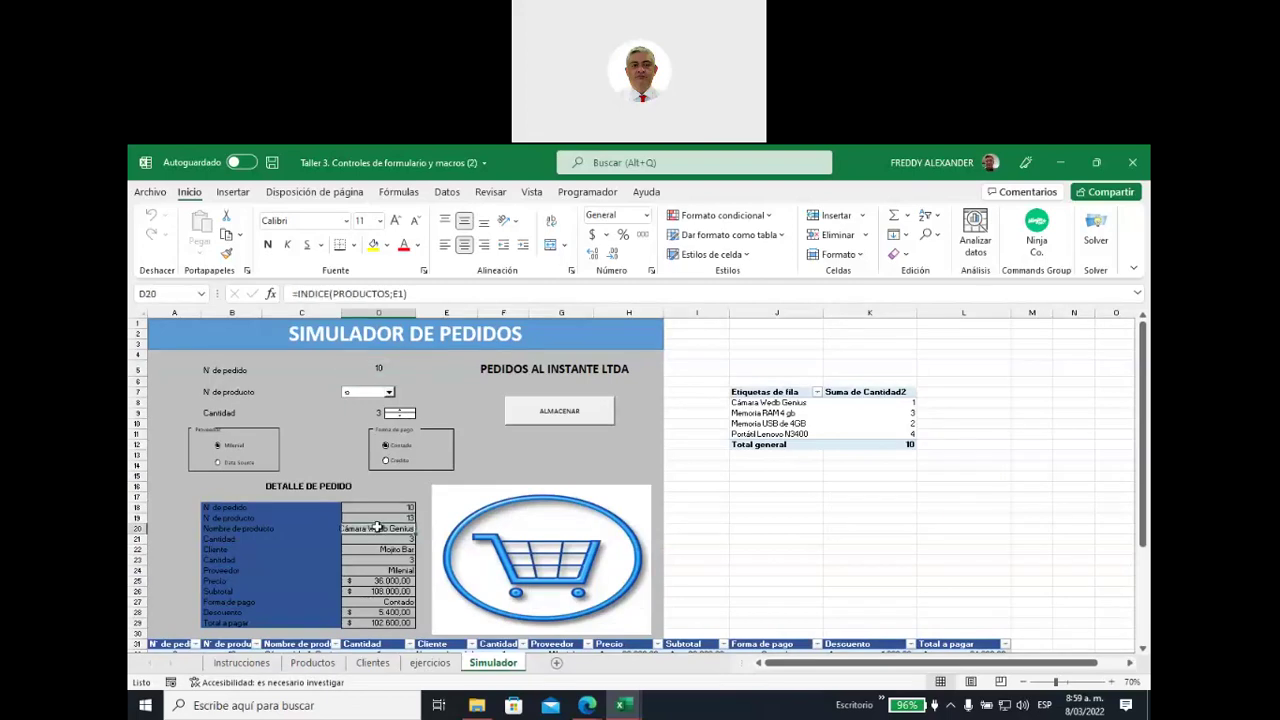
{"action": "left_click", "coordinate": [399, 417]}
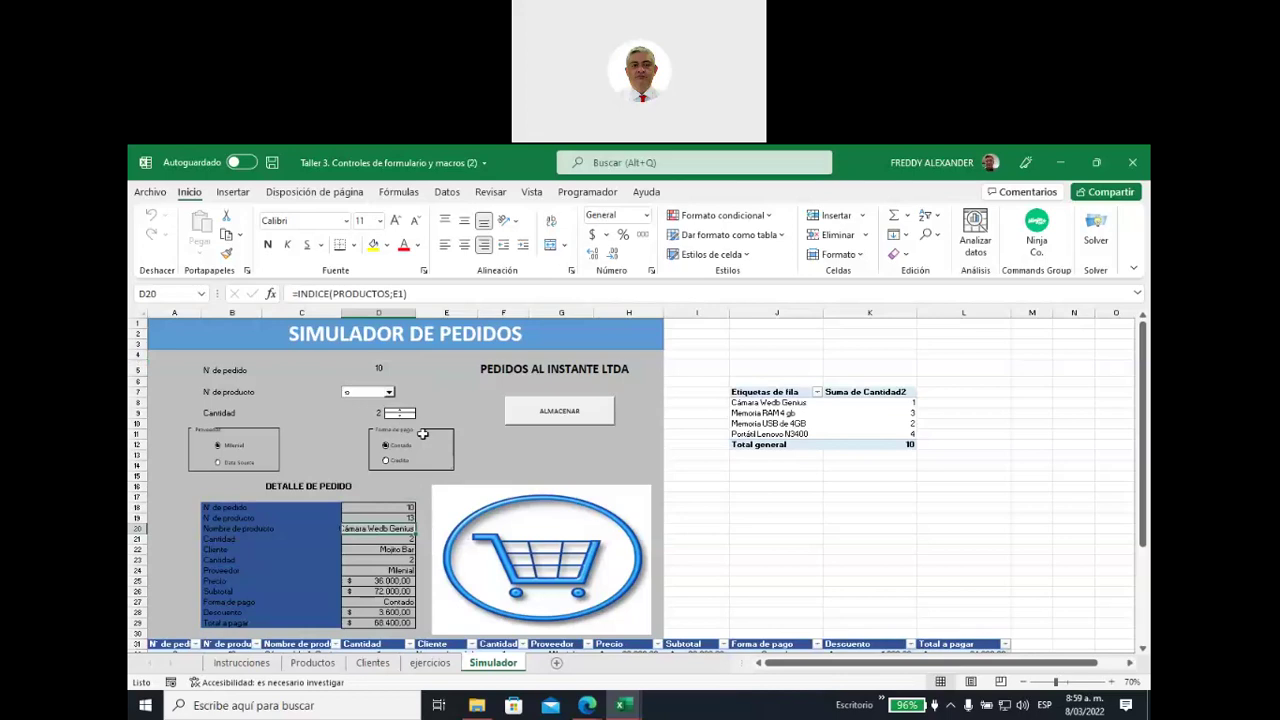
{"action": "left_click", "coordinate": [479, 474]}
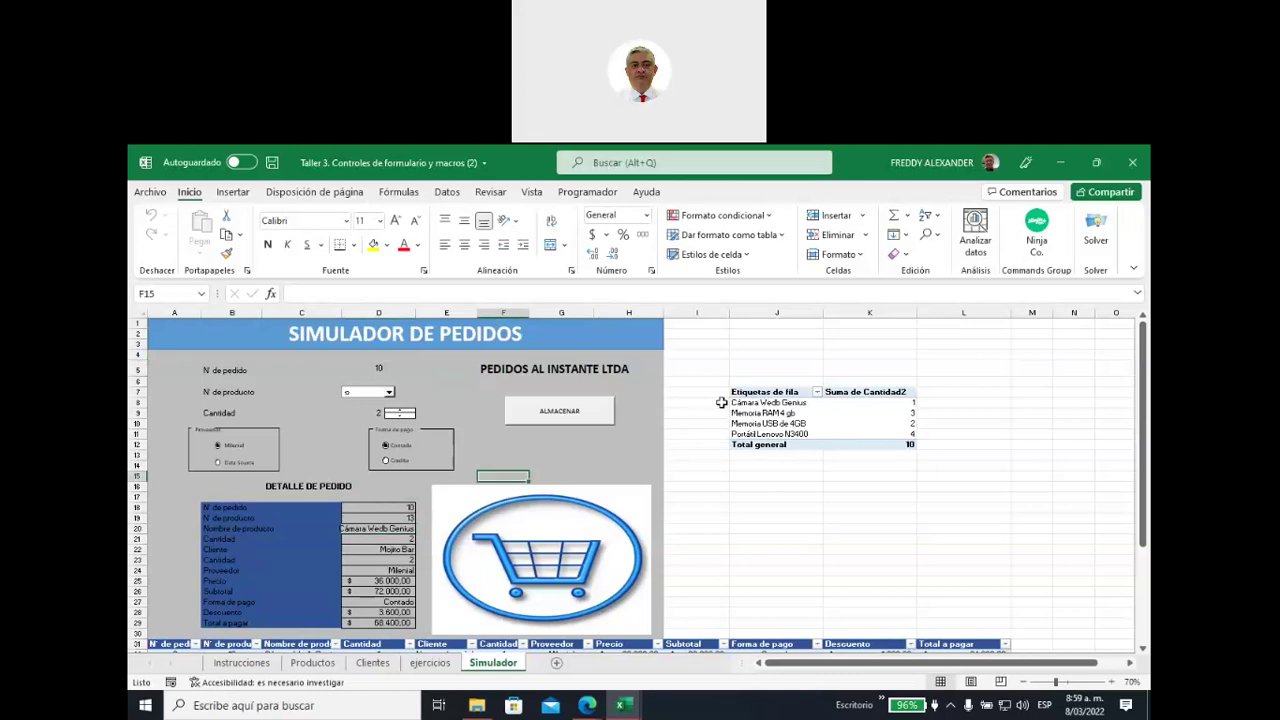
Store order 10 with ALMACENAR; the pivot now shows Cámara Wedb Genius at 3, total 12
{"action": "left_click", "coordinate": [561, 418]}
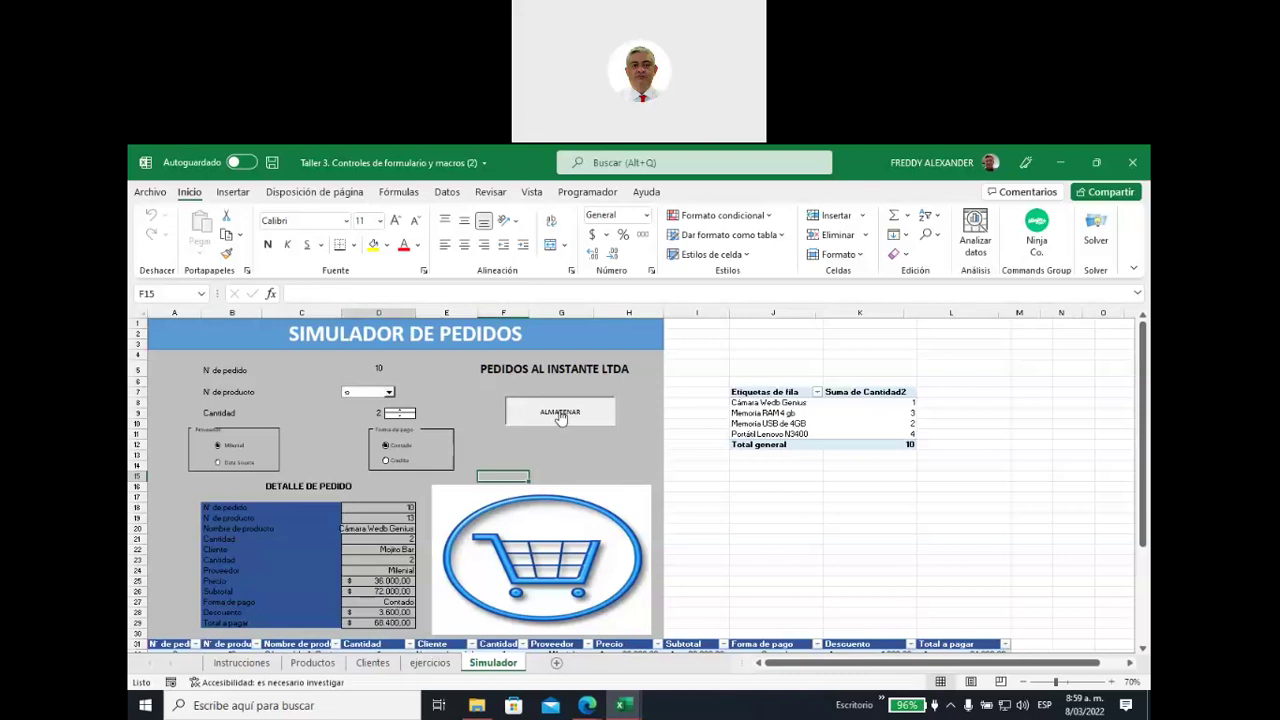
{"action": "left_click", "coordinate": [846, 402]}
{"action": "left_click", "coordinate": [820, 488]}
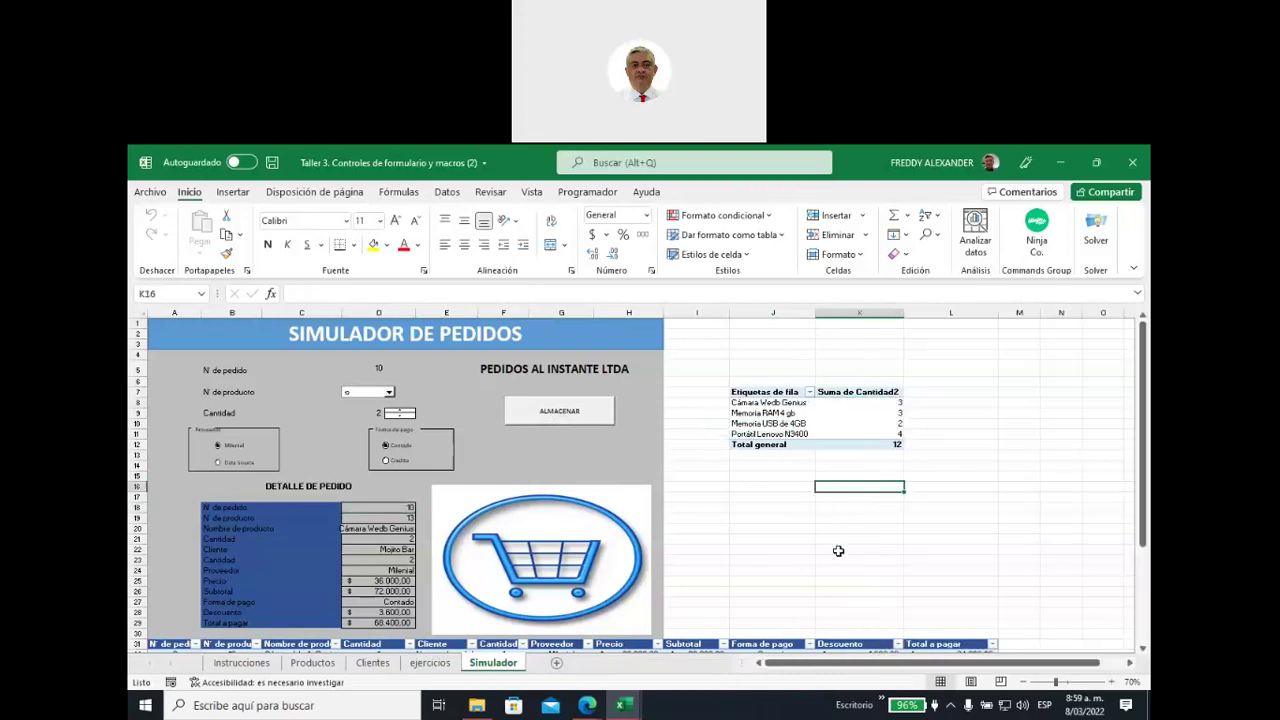
{"action": "left_click", "coordinate": [706, 403]}
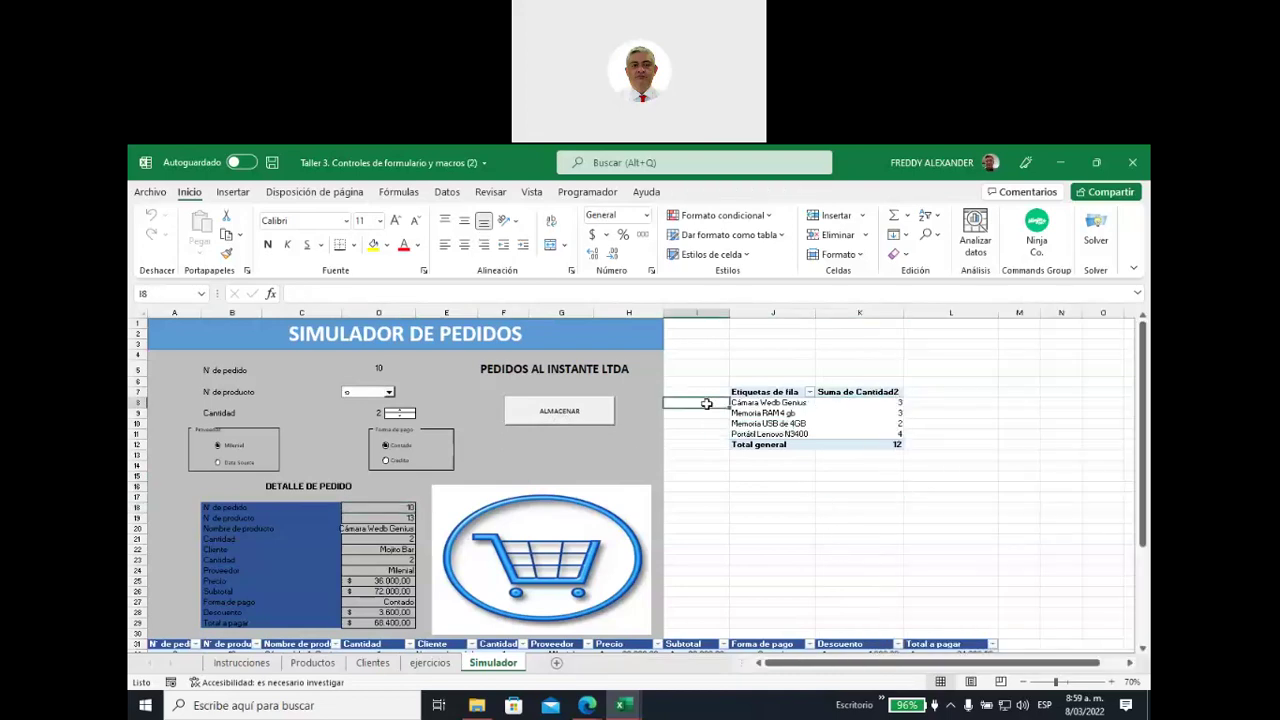
{"action": "left_click", "coordinate": [941, 403]}
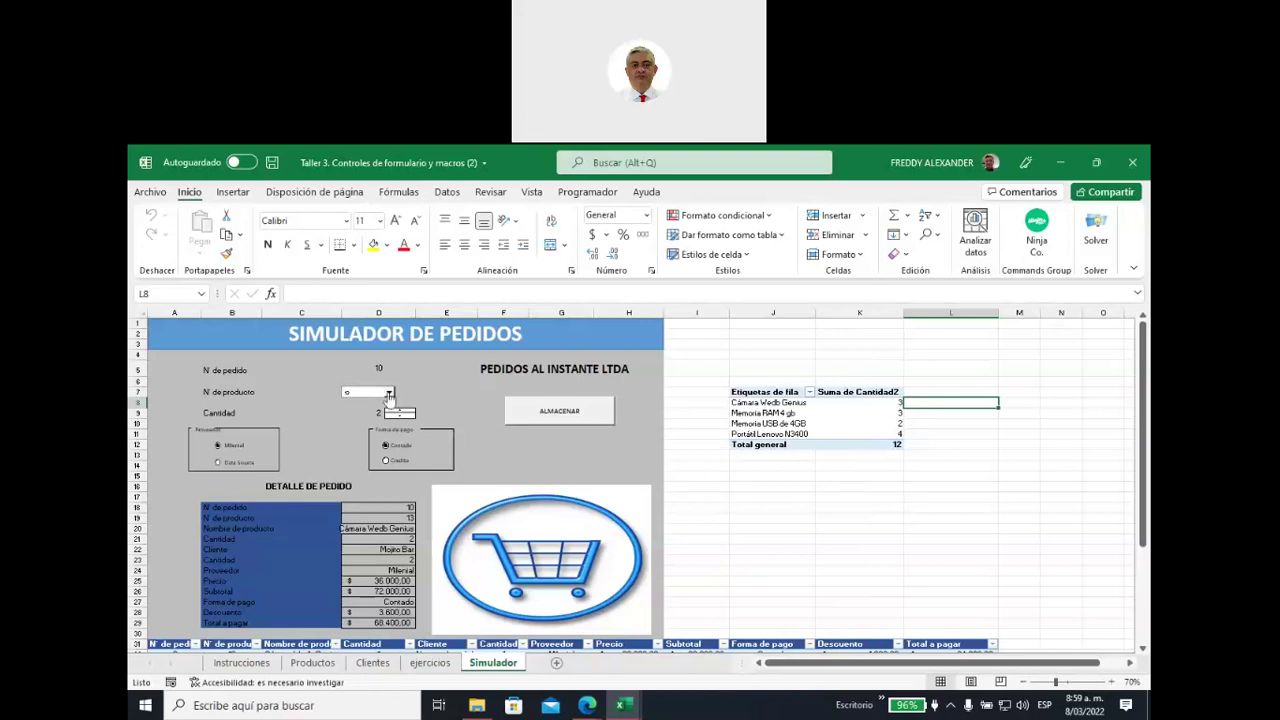
{"action": "left_click", "coordinate": [312, 663]}
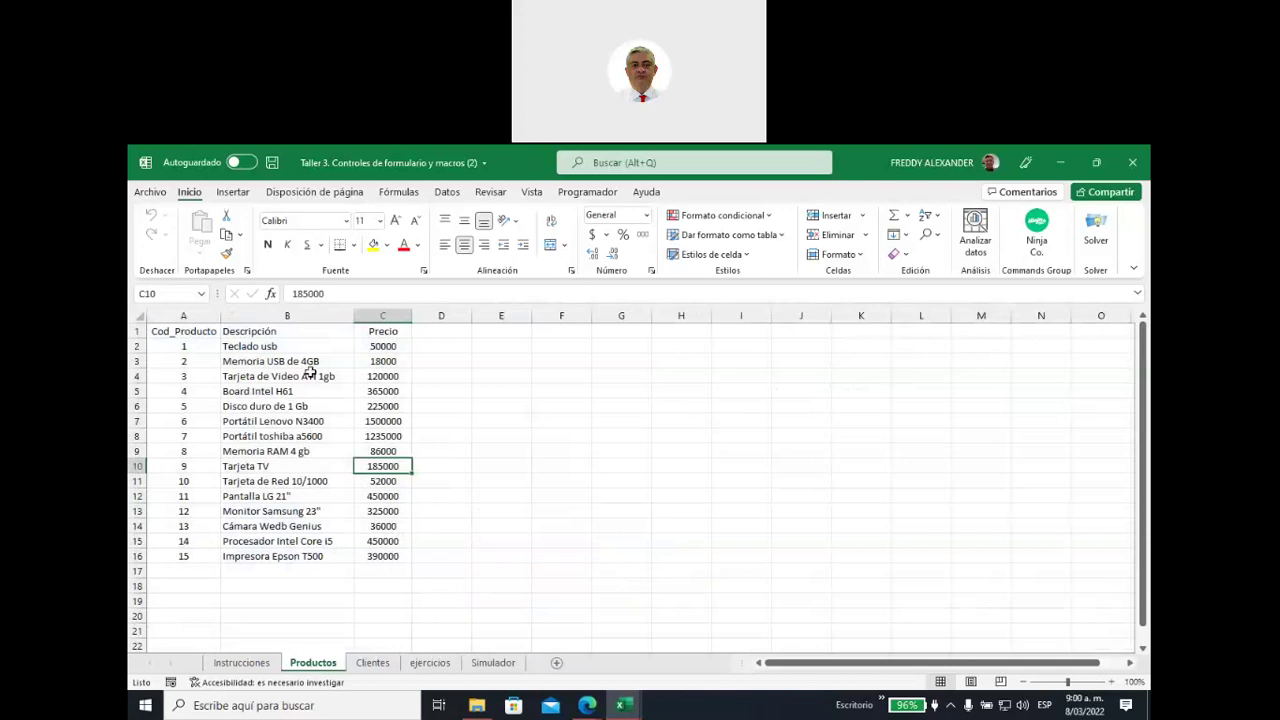
{"action": "left_click", "coordinate": [312, 362]}
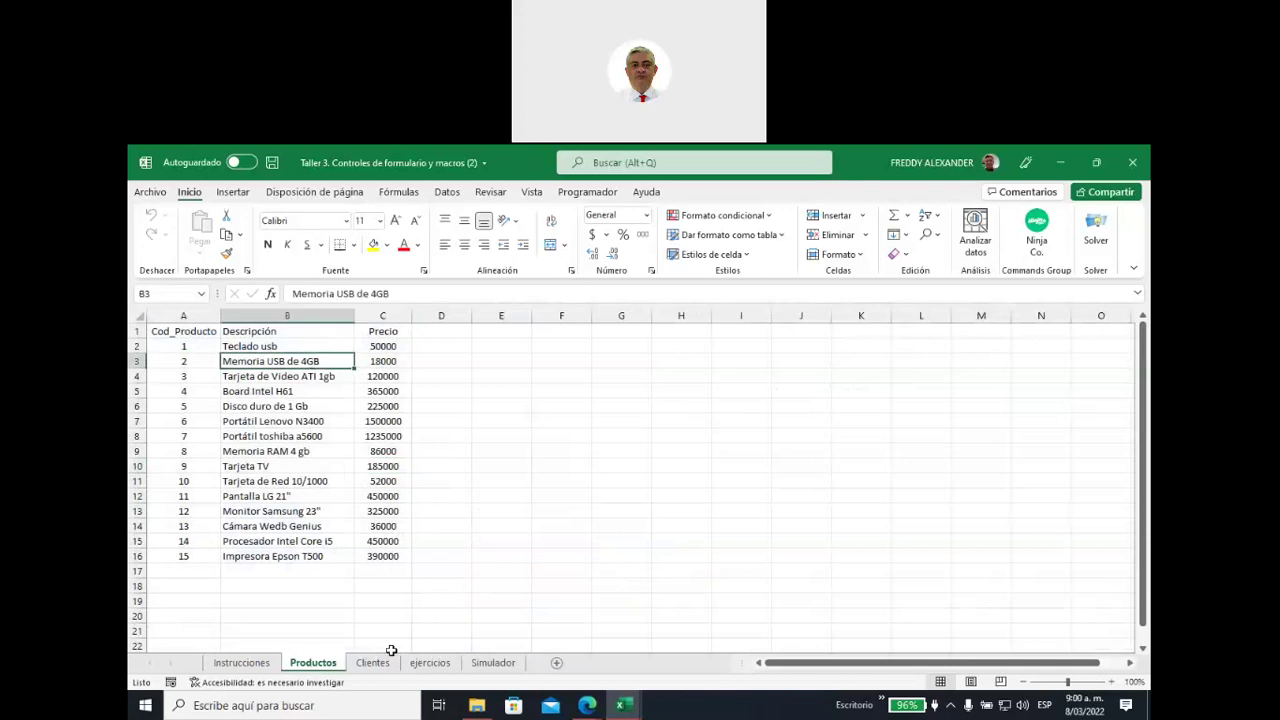
{"action": "left_click", "coordinate": [493, 663]}
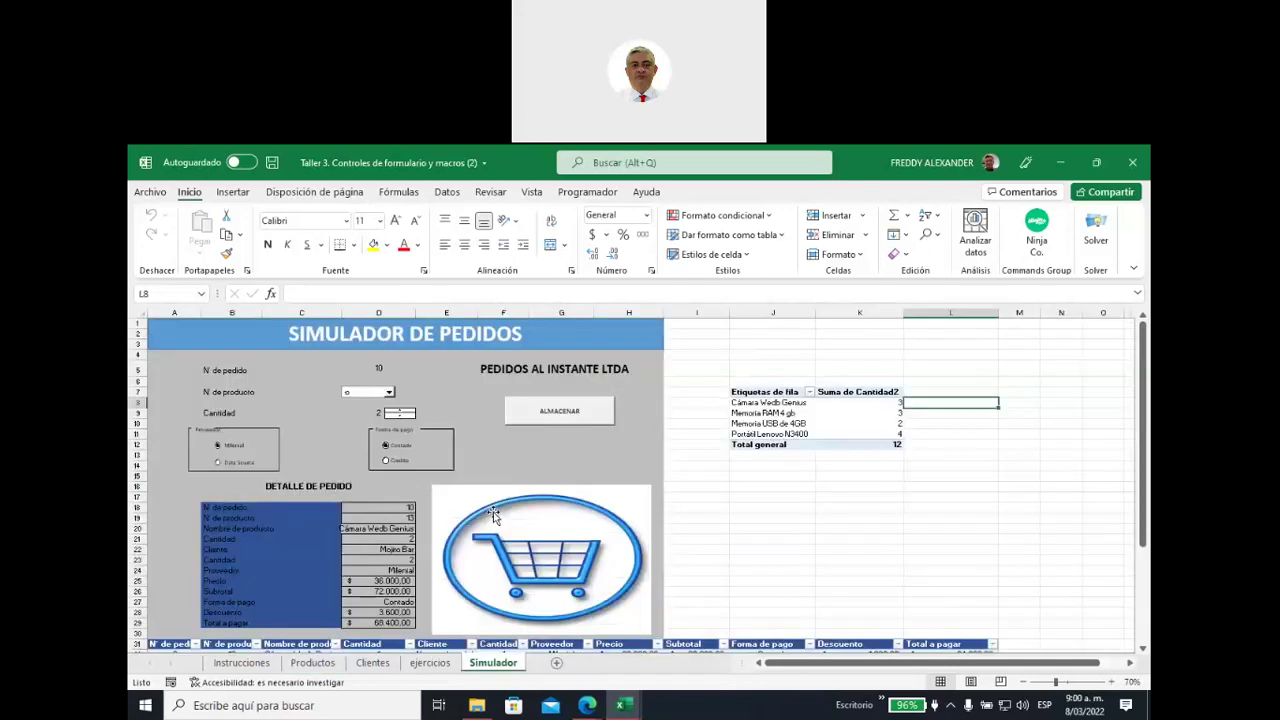
Set up order 11 for five Memoria USB de 4GB paid on Credito
{"action": "left_click", "coordinate": [389, 392]}
{"action": "left_click", "coordinate": [372, 411]}
{"action": "left_click", "coordinate": [383, 369]}
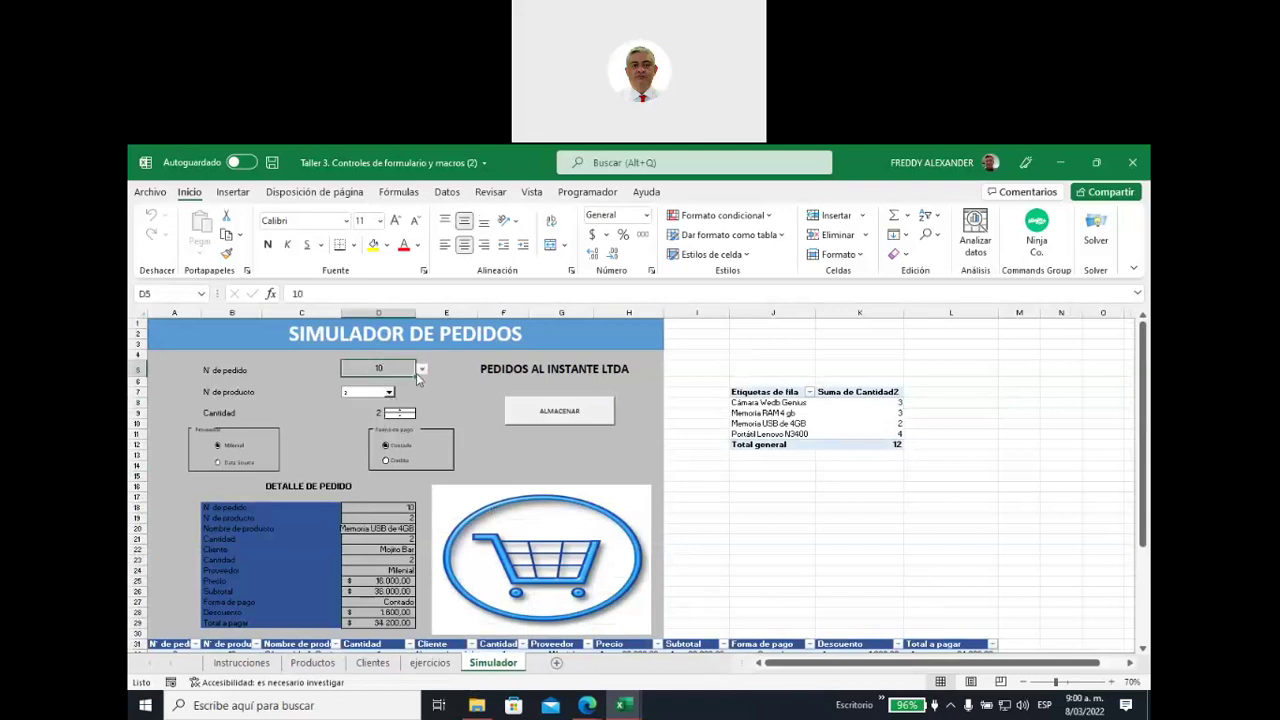
{"action": "left_click", "coordinate": [422, 370]}
{"action": "left_click", "coordinate": [407, 388]}
{"action": "left_click", "coordinate": [400, 412]}
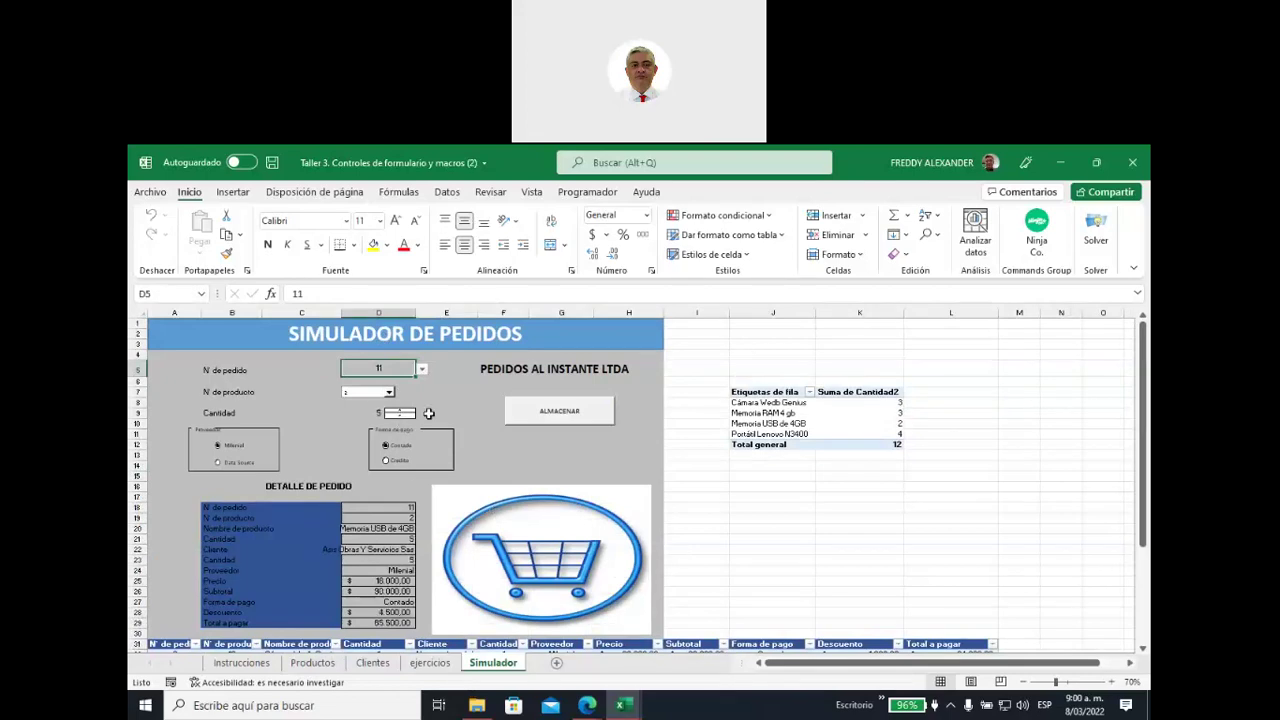
{"action": "left_click", "coordinate": [386, 461]}
{"action": "scroll", "coordinate": [329, 487], "scroll_direction": "down", "scroll_amount": 3}
{"action": "scroll", "coordinate": [329, 487], "scroll_direction": "down", "scroll_amount": 1}
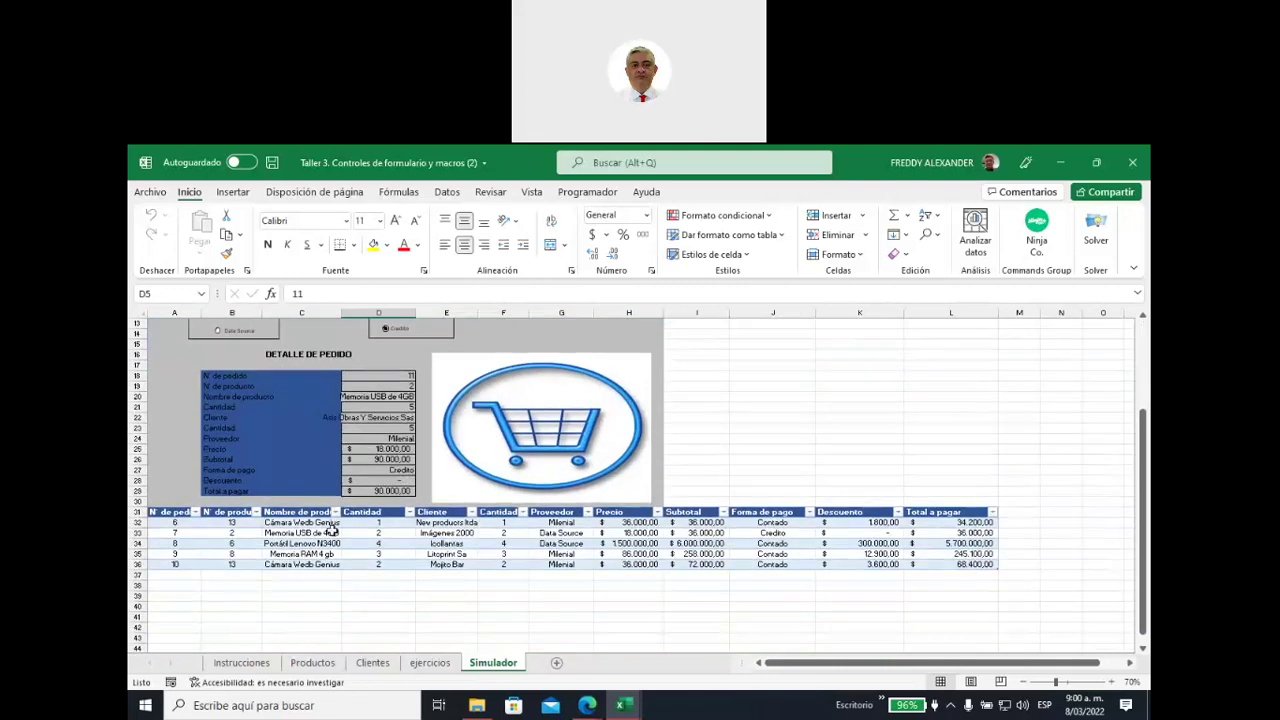
{"action": "scroll", "coordinate": [473, 450], "scroll_direction": "up", "scroll_amount": 3}
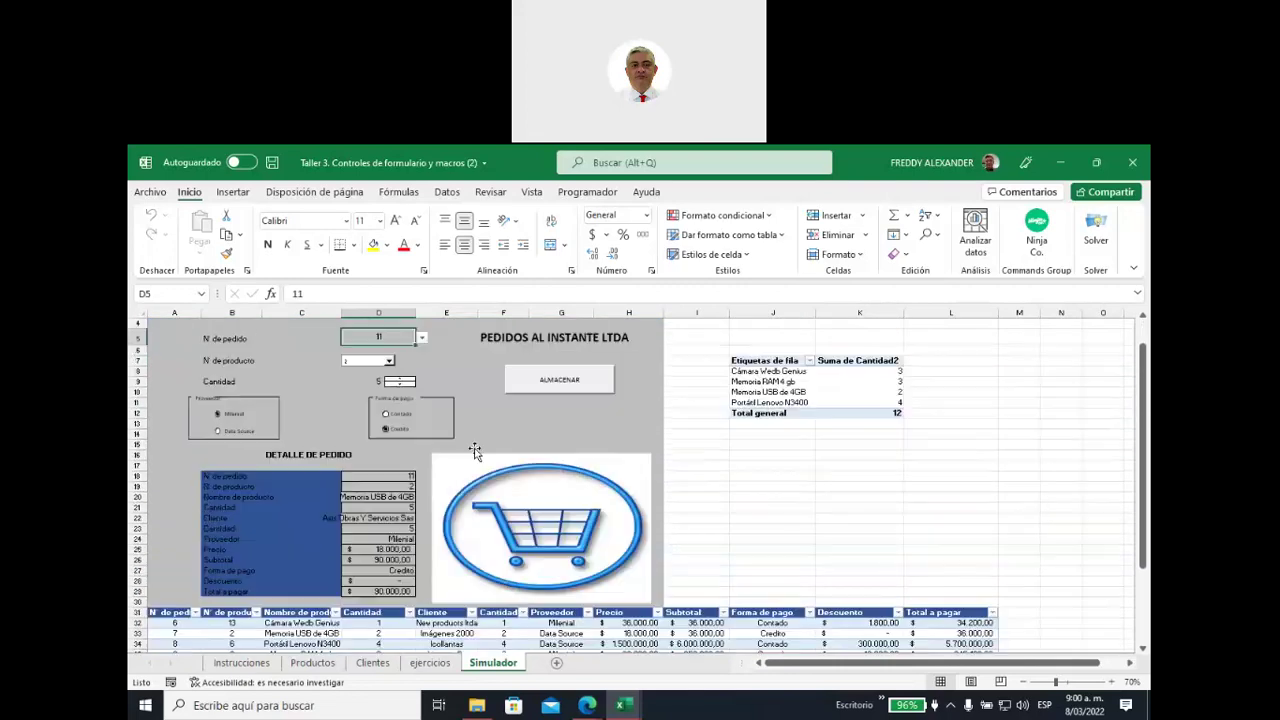
{"action": "scroll", "coordinate": [475, 451], "scroll_direction": "up", "scroll_amount": 1}
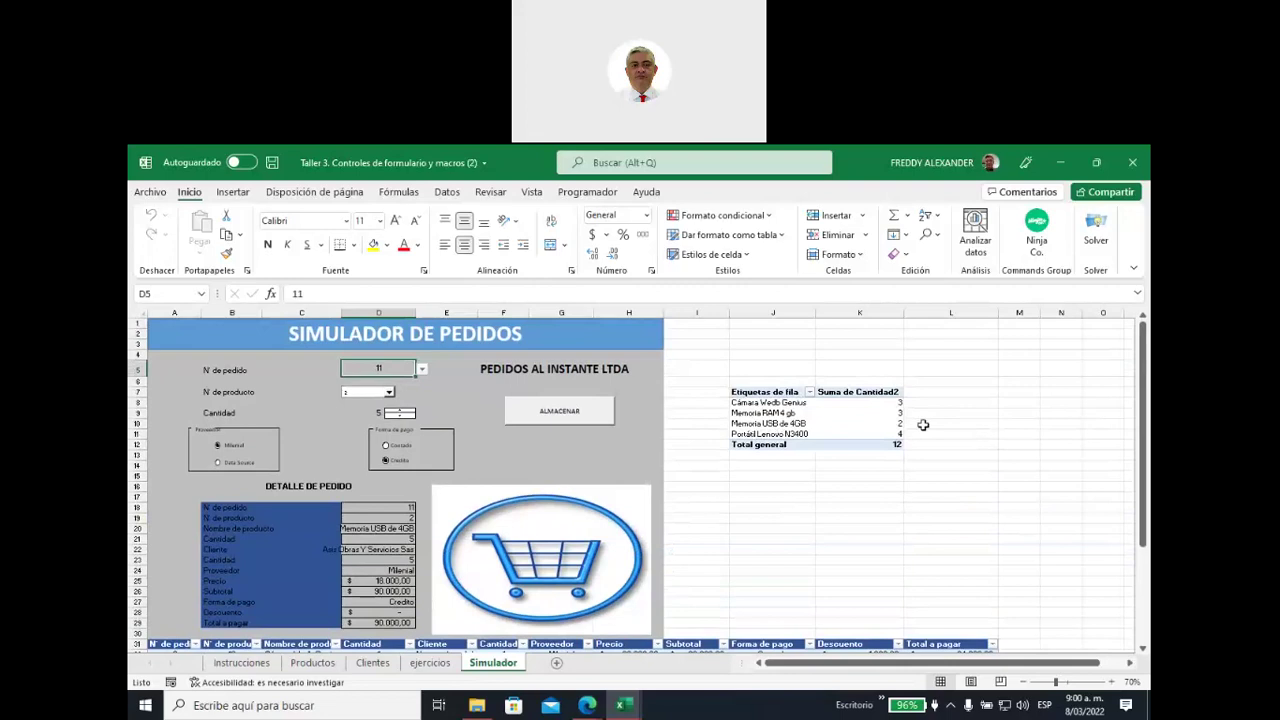
Store order 11, raising the pivot total to 17, and return to the YouTube tutorial
{"action": "left_click", "coordinate": [546, 414]}
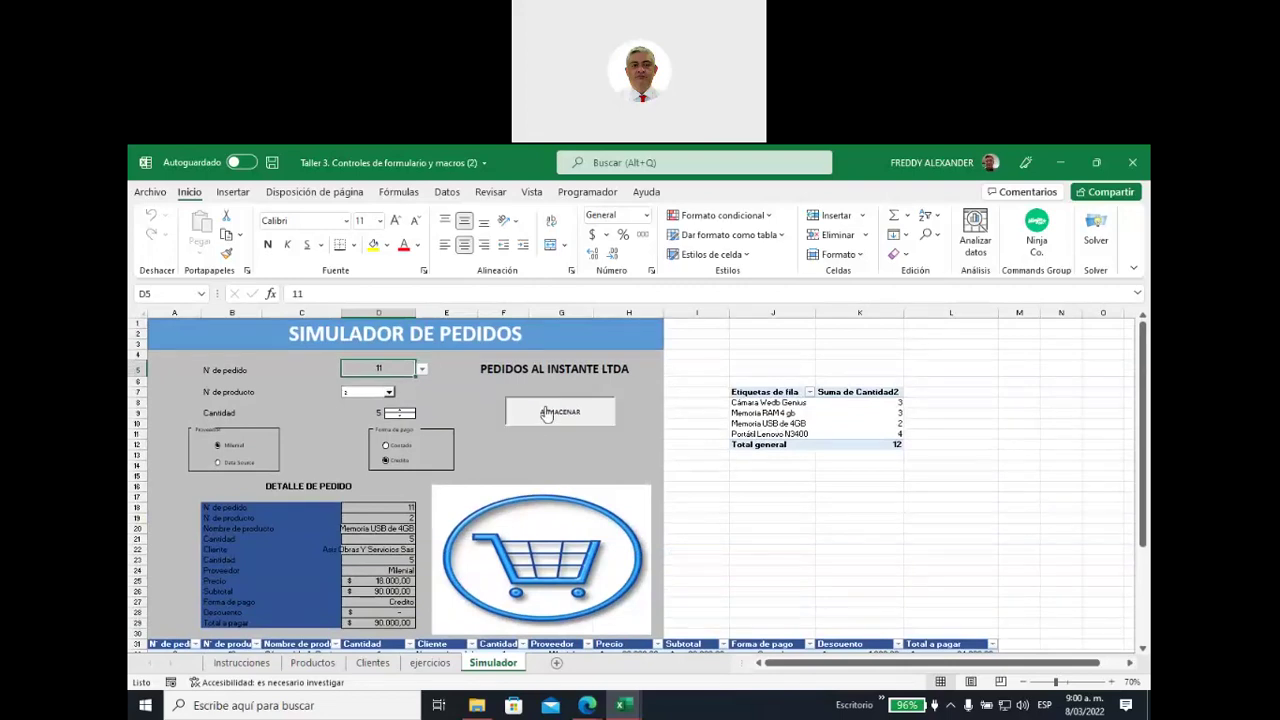
{"action": "left_click", "coordinate": [925, 423]}
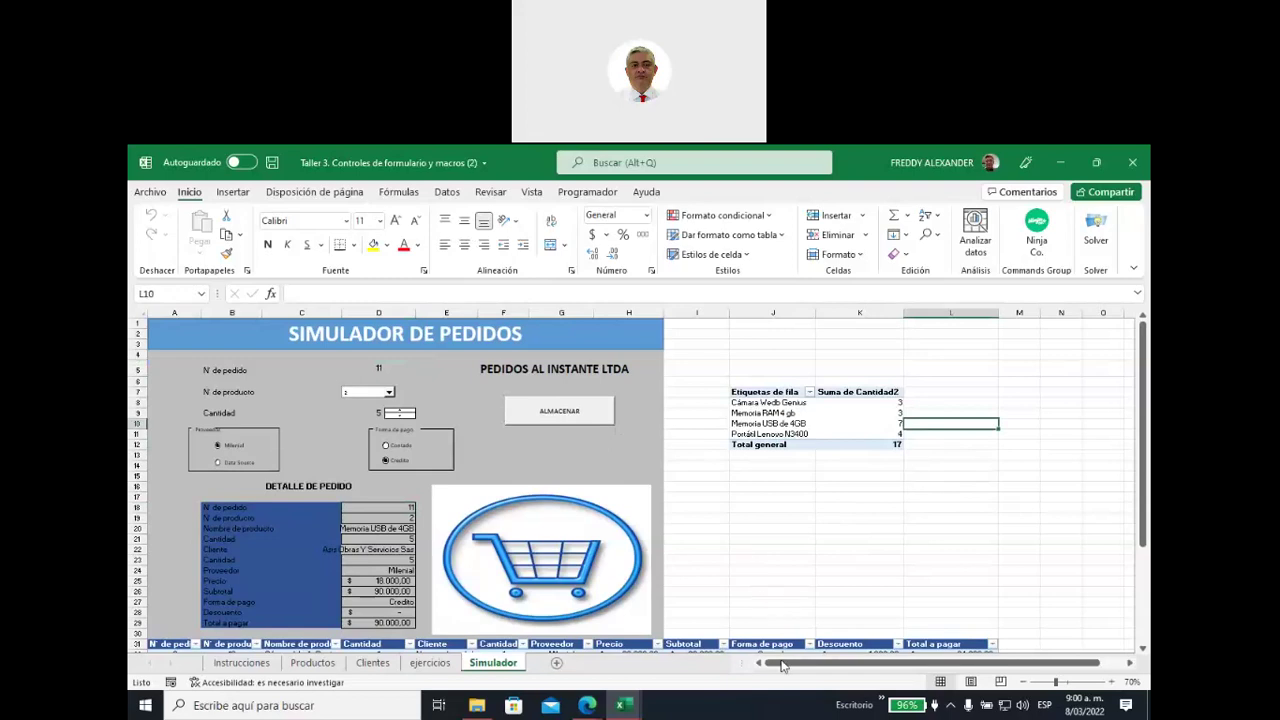
{"action": "mouse_move", "coordinate": [588, 705]}
{"action": "left_click", "coordinate": [560, 650]}
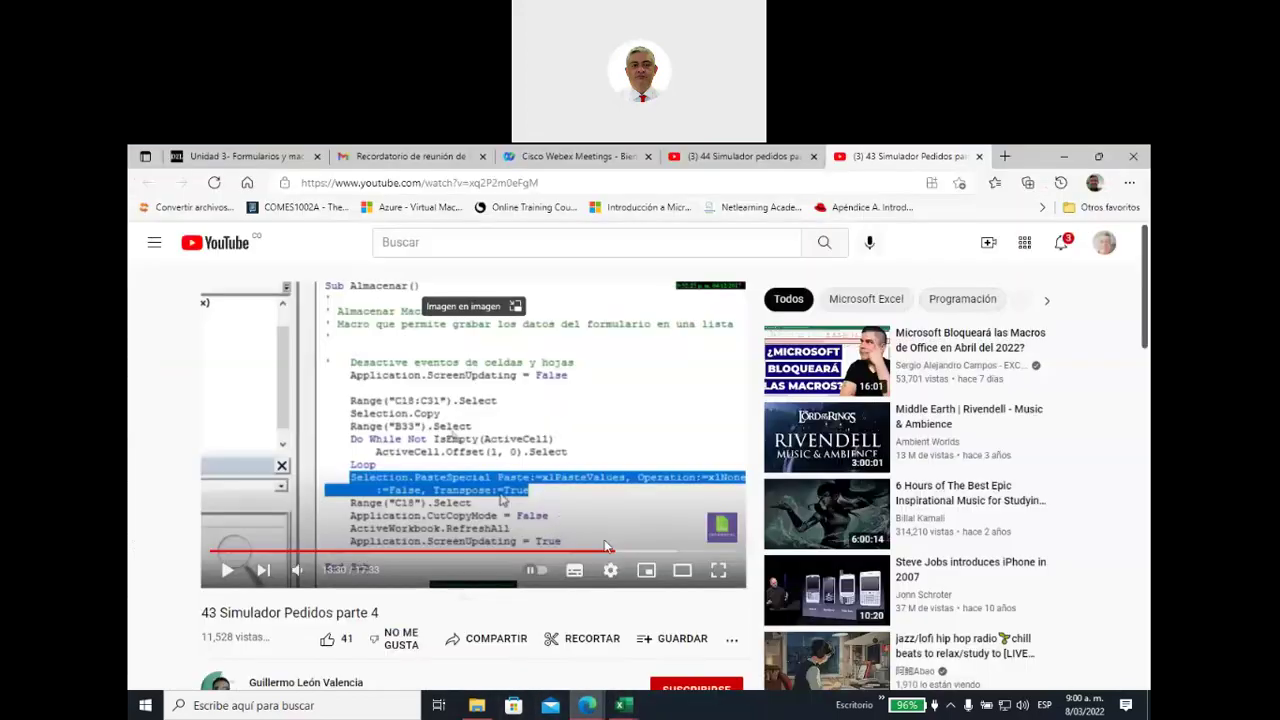
{"action": "left_click", "coordinate": [718, 569]}
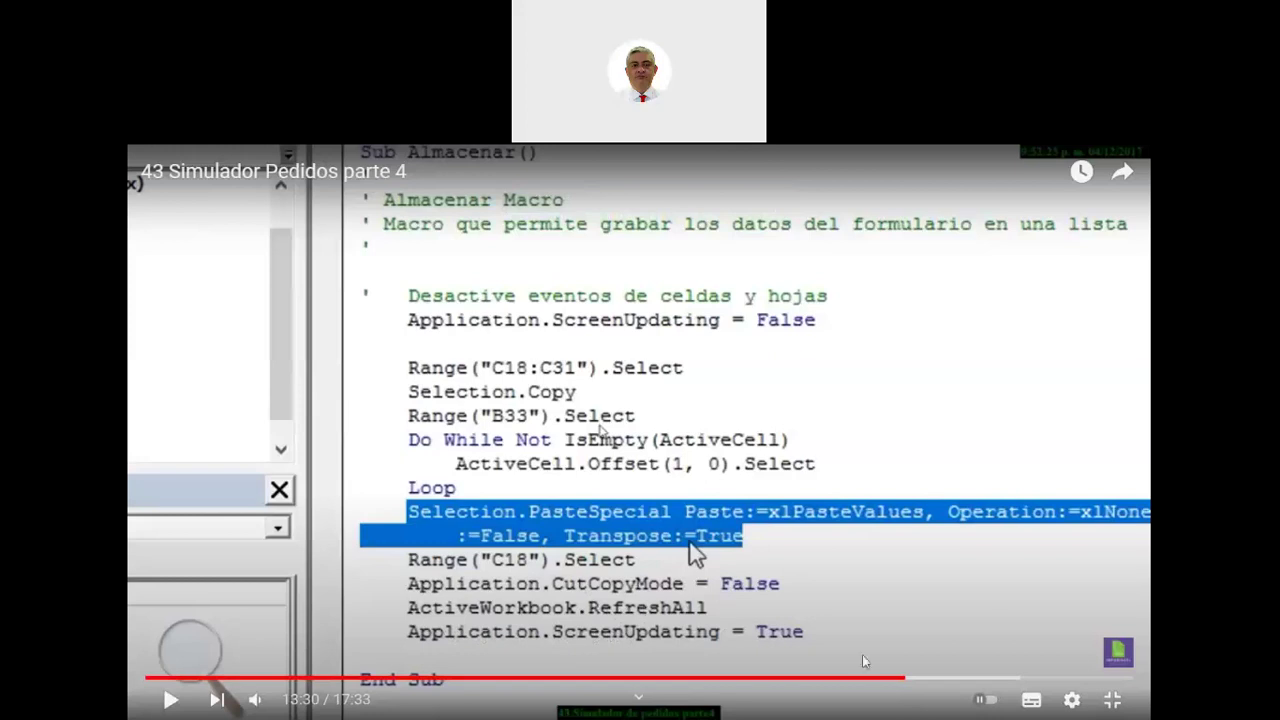
{"action": "left_click", "coordinate": [1112, 699]}
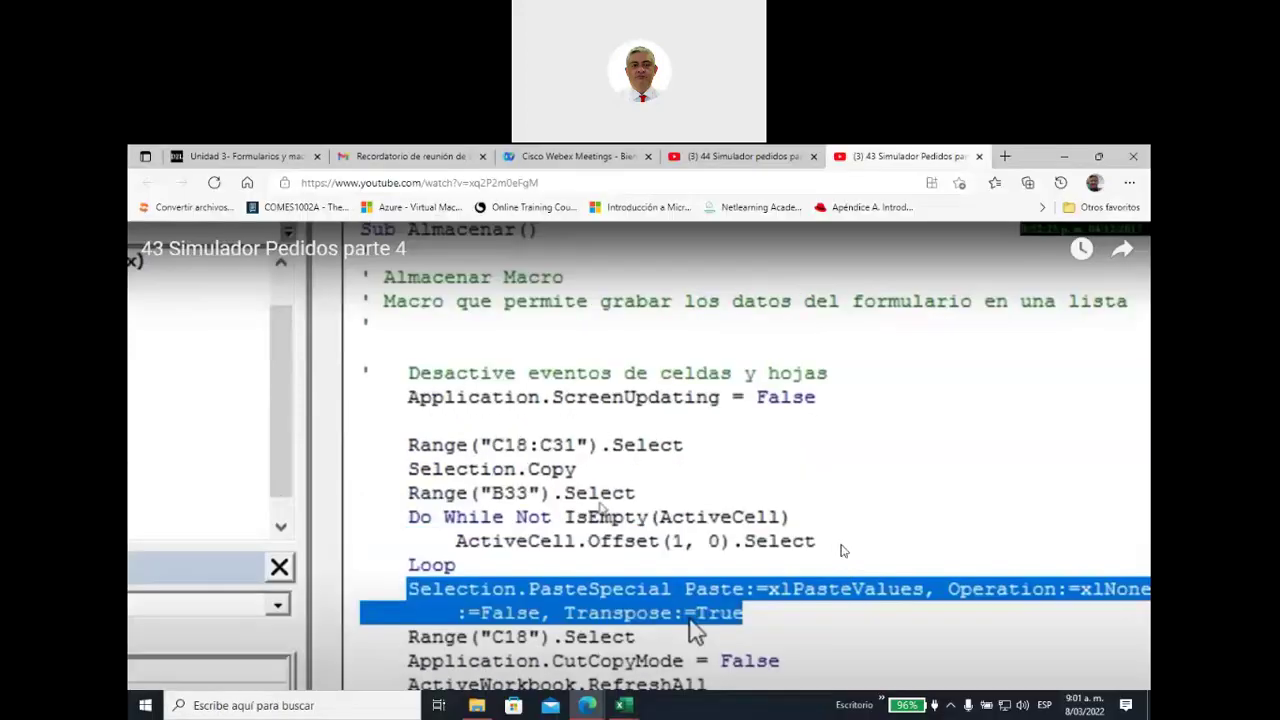
{"action": "left_click", "coordinate": [630, 710]}
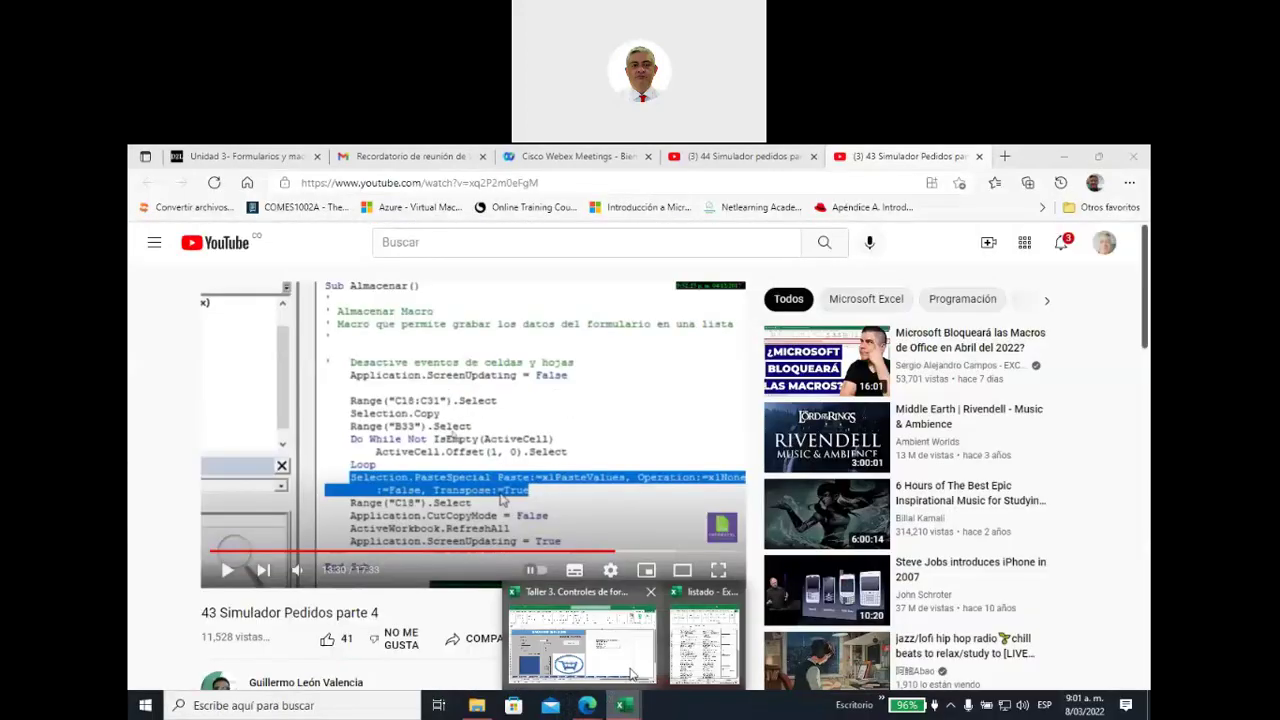
{"action": "left_click", "coordinate": [630, 675]}
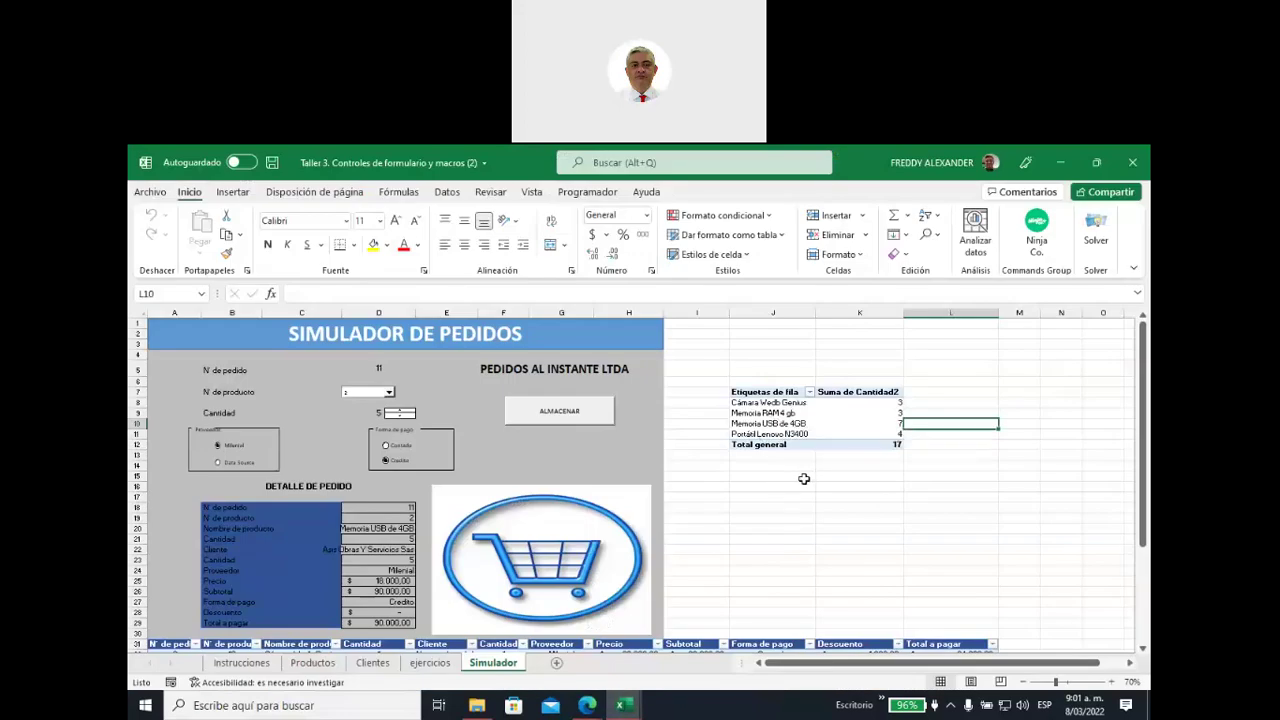
Insert a clustered column pivot chart from the pivot table
{"action": "right_click", "coordinate": [777, 413]}
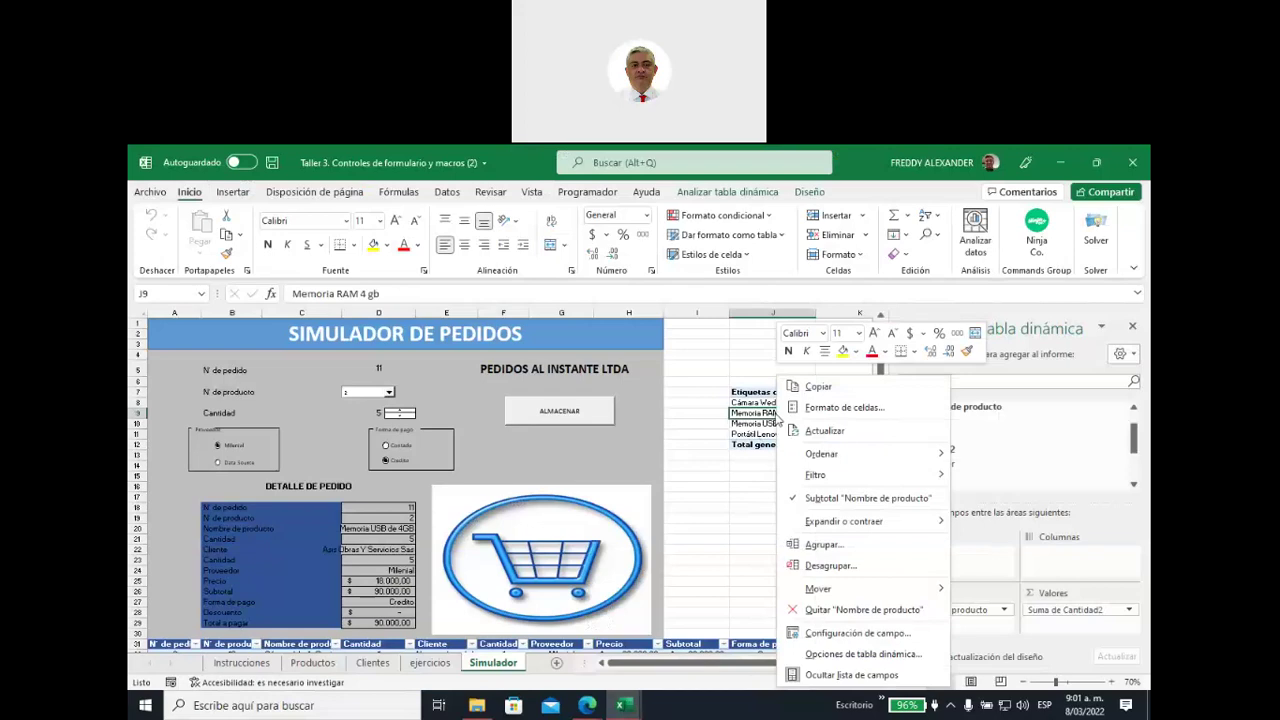
{"action": "left_click", "coordinate": [718, 195]}
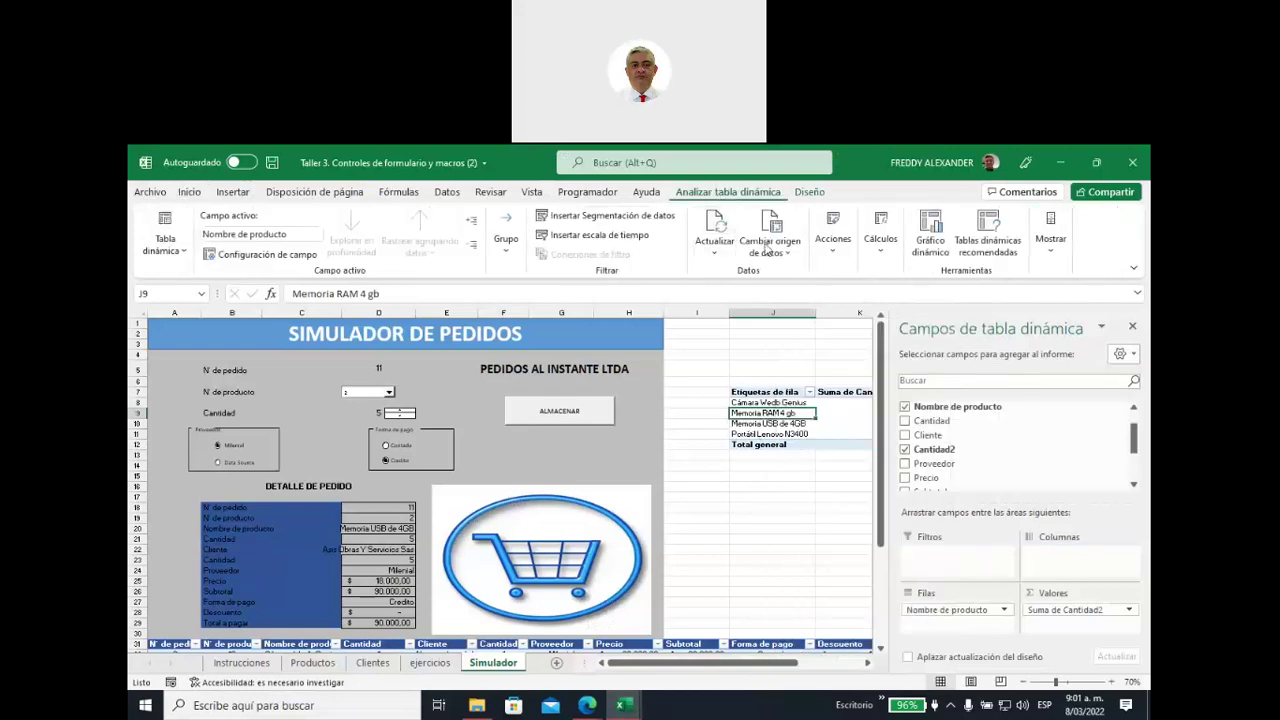
{"action": "left_click", "coordinate": [930, 237]}
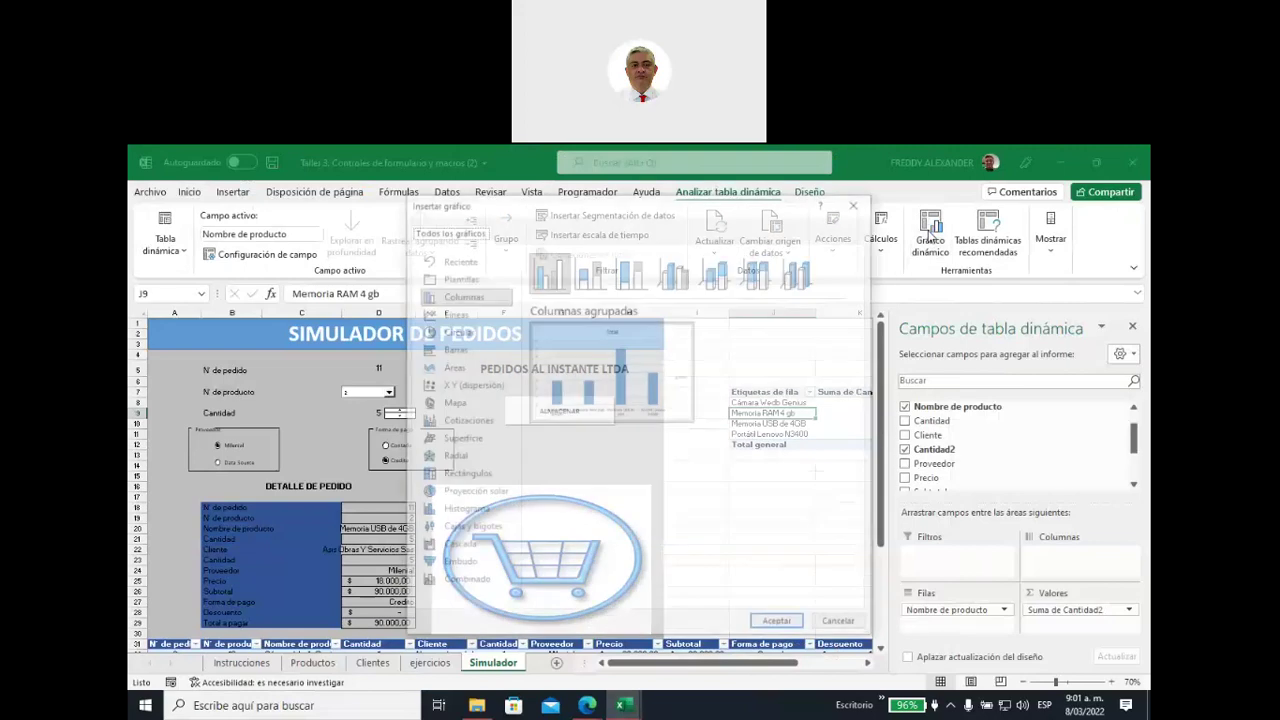
{"action": "mouse_move", "coordinate": [601, 385]}
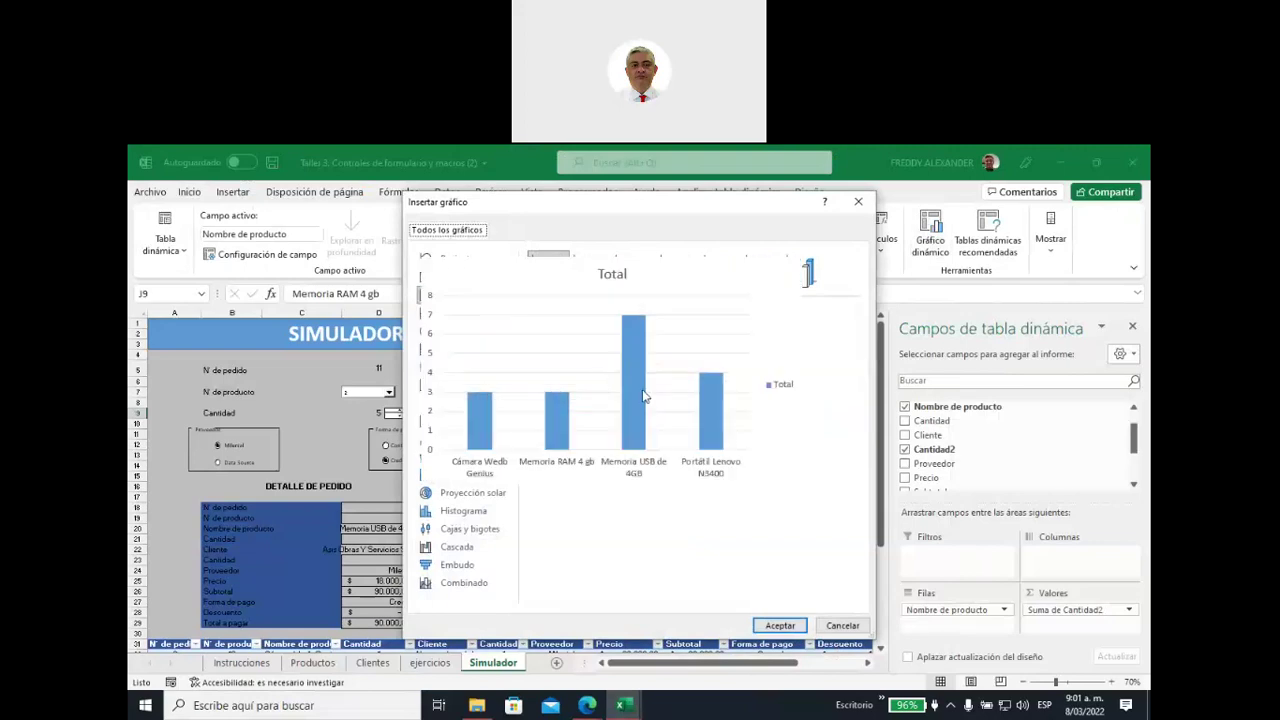
{"action": "left_click", "coordinate": [778, 625]}
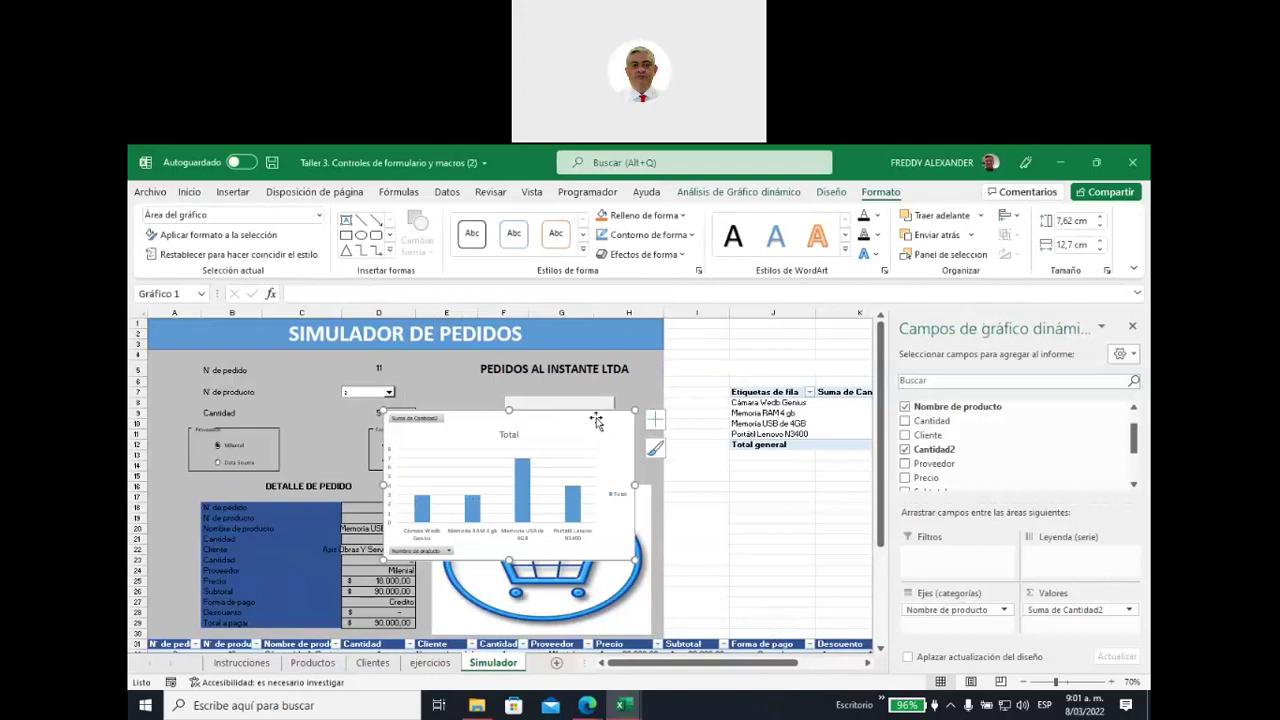
Close the PivotChart Fields pane and enlarge the chart below the pivot, beside the cart image
{"action": "left_click_drag", "start_coordinate": [585, 427], "coordinate": [839, 497]}
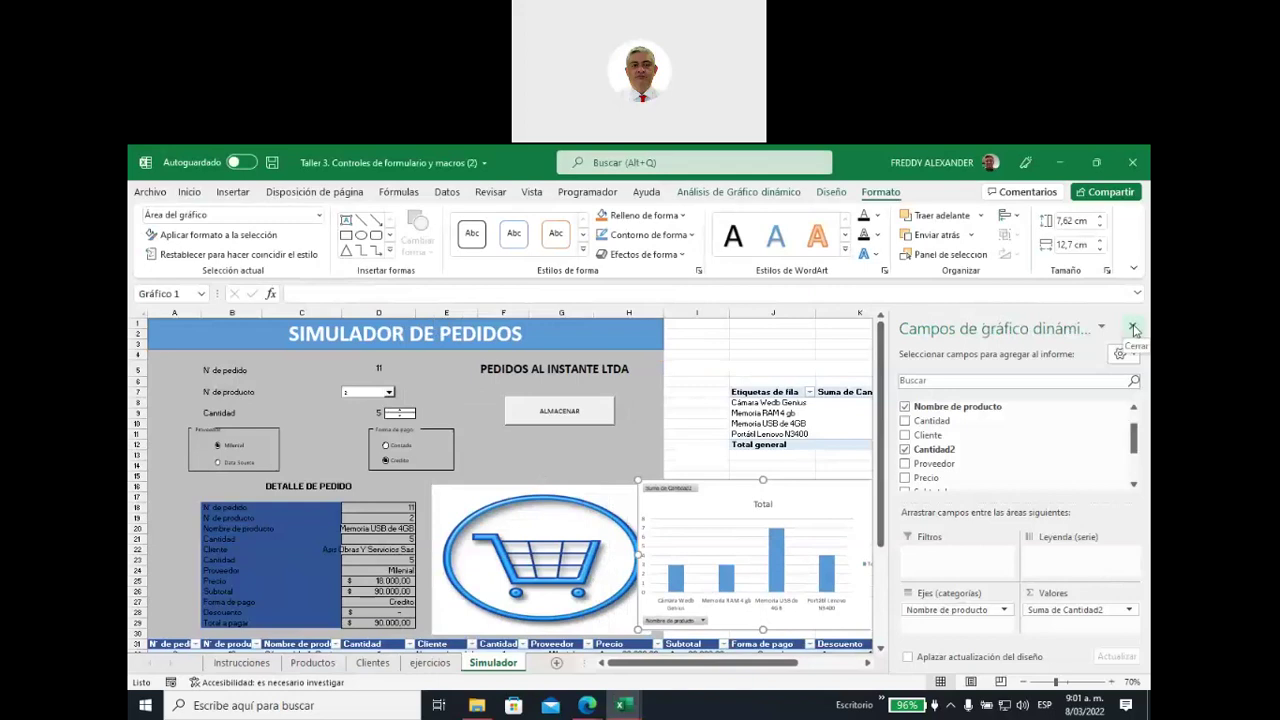
{"action": "left_click", "coordinate": [1131, 327]}
{"action": "left_click_drag", "start_coordinate": [812, 498], "coordinate": [842, 481]}
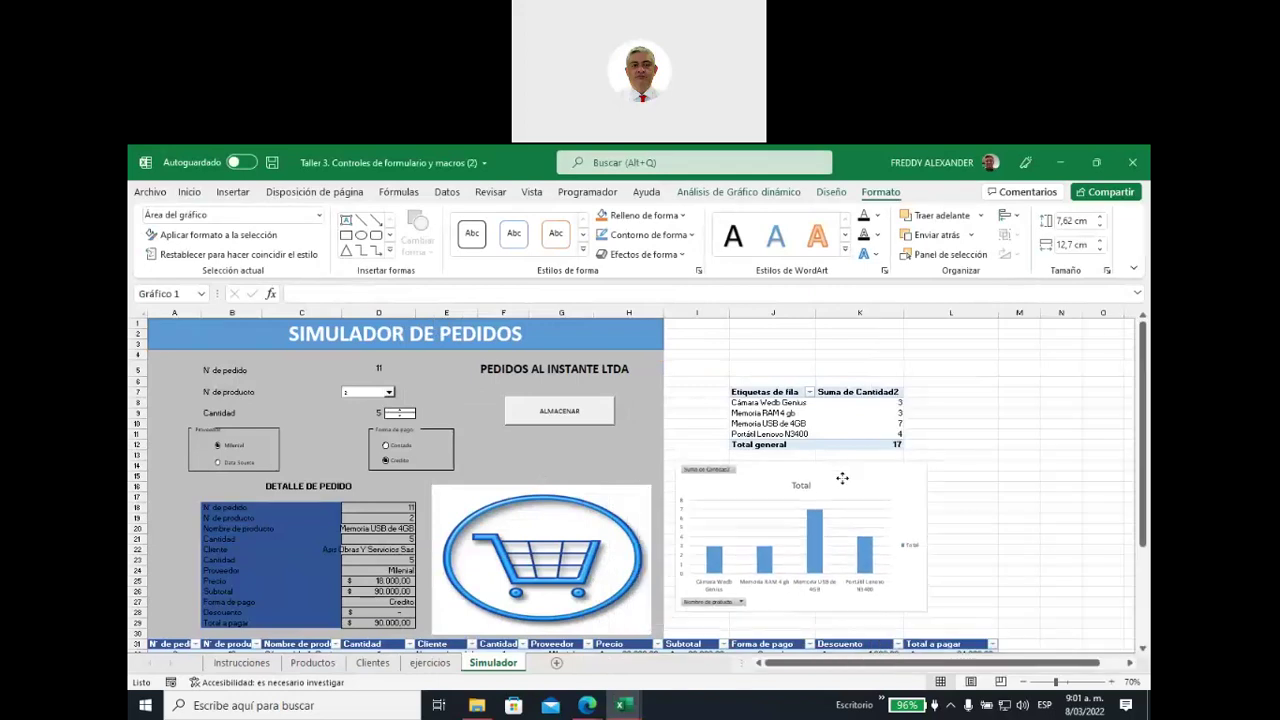
{"action": "left_click_drag", "start_coordinate": [922, 604], "coordinate": [972, 631]}
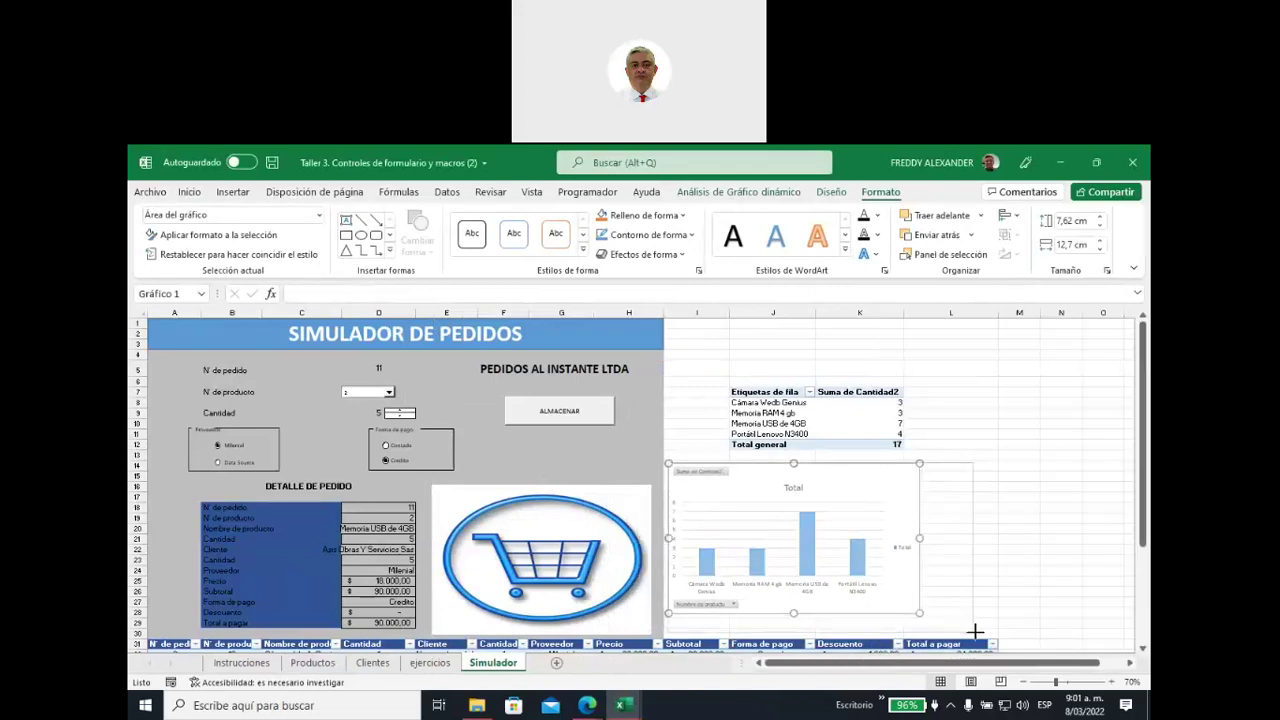
{"action": "left_click_drag", "start_coordinate": [846, 476], "coordinate": [850, 469]}
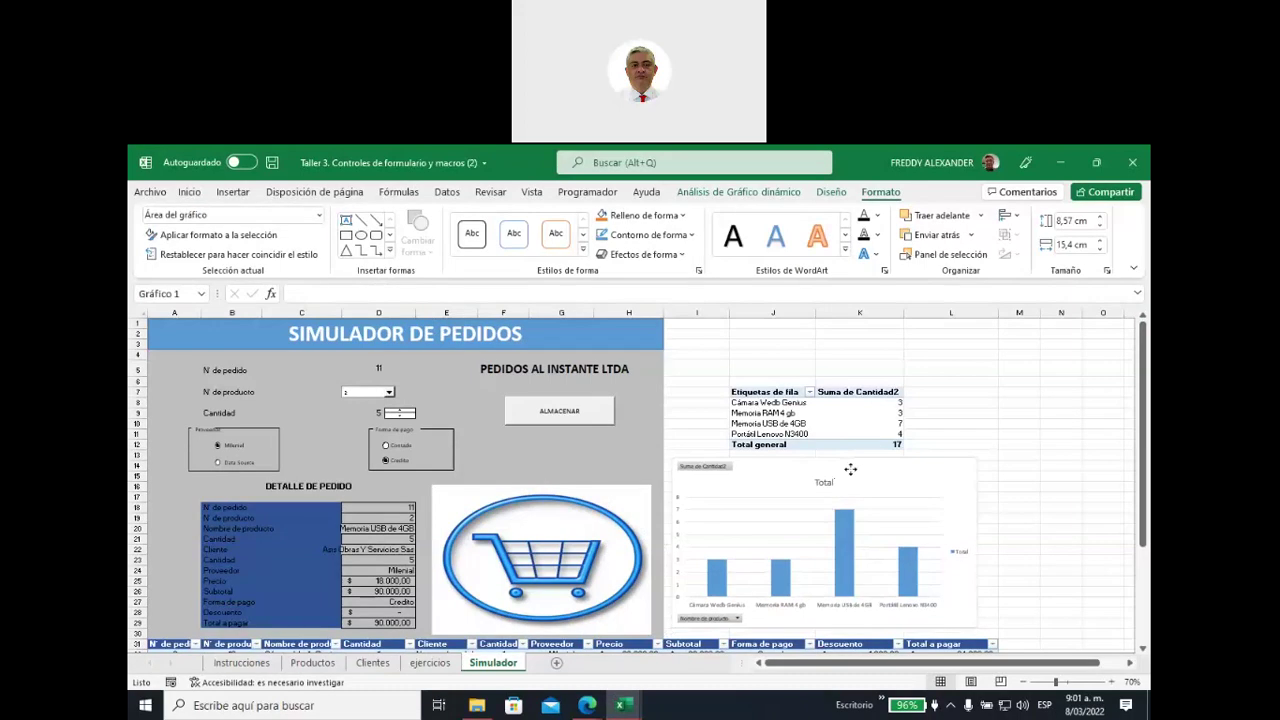
{"action": "left_click", "coordinate": [980, 364]}
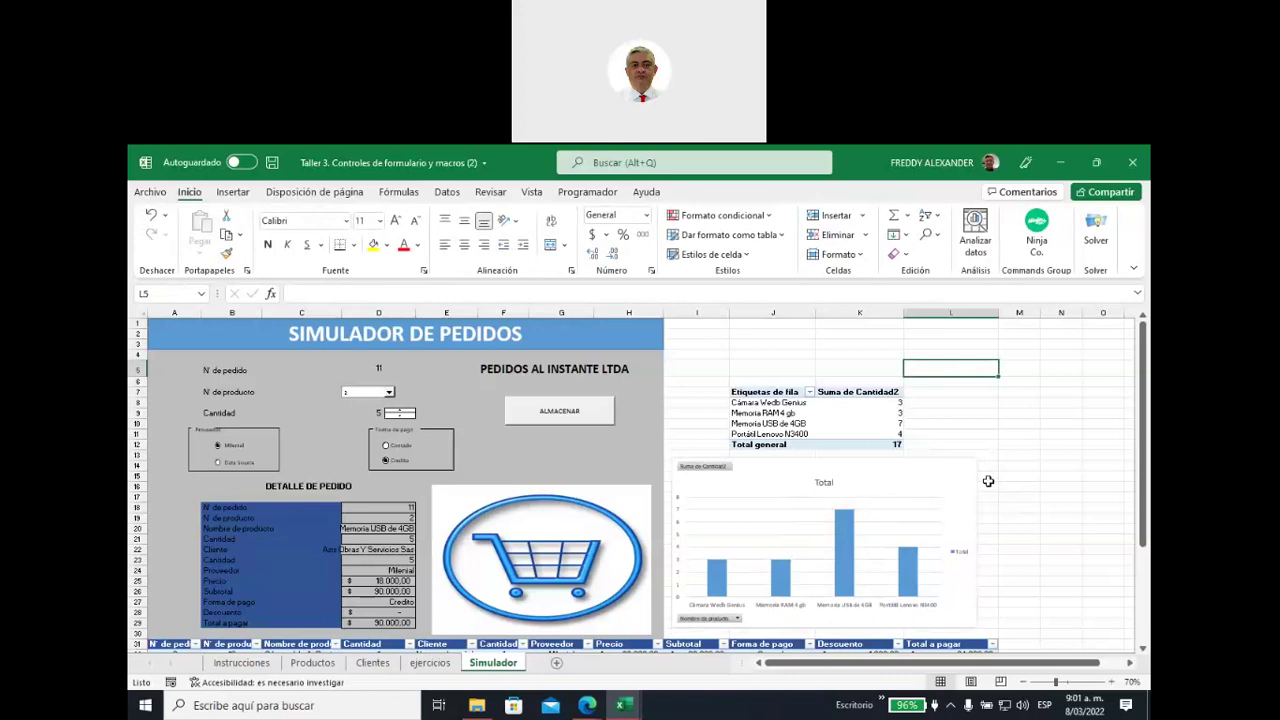
Set the order number to 12 and choose product 10, Tarjeta de Red 10/1000
{"action": "scroll", "coordinate": [988, 481], "scroll_direction": "down", "scroll_amount": 2}
{"action": "scroll", "coordinate": [988, 481], "scroll_direction": "up", "scroll_amount": 1}
{"action": "scroll", "coordinate": [988, 481], "scroll_direction": "up", "scroll_amount": 1}
{"action": "left_click", "coordinate": [380, 369]}
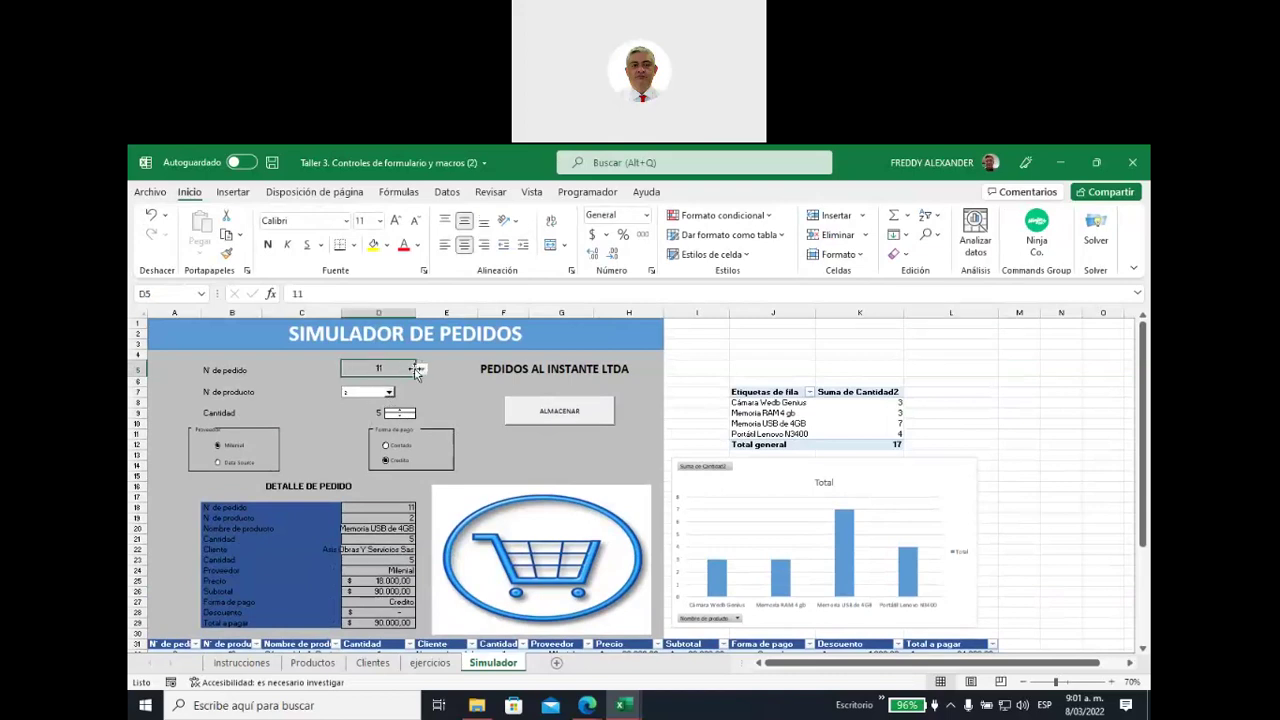
{"action": "left_click", "coordinate": [421, 370]}
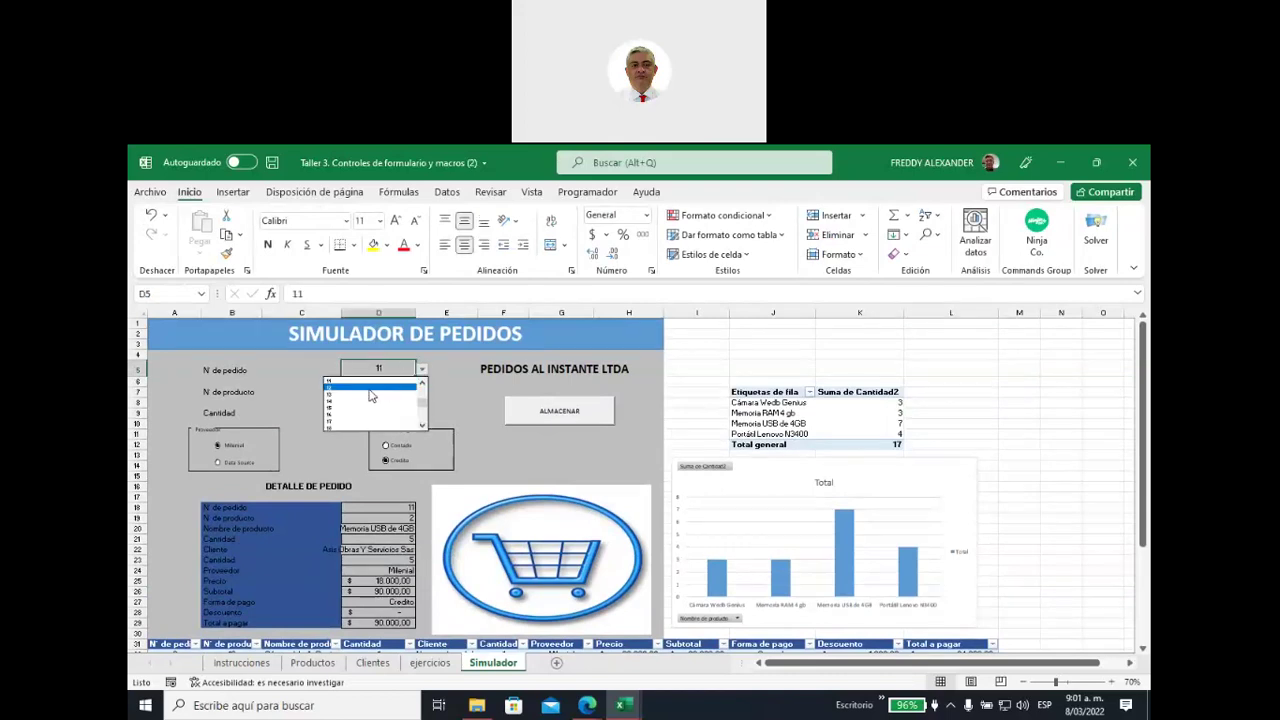
{"action": "left_click", "coordinate": [369, 389]}
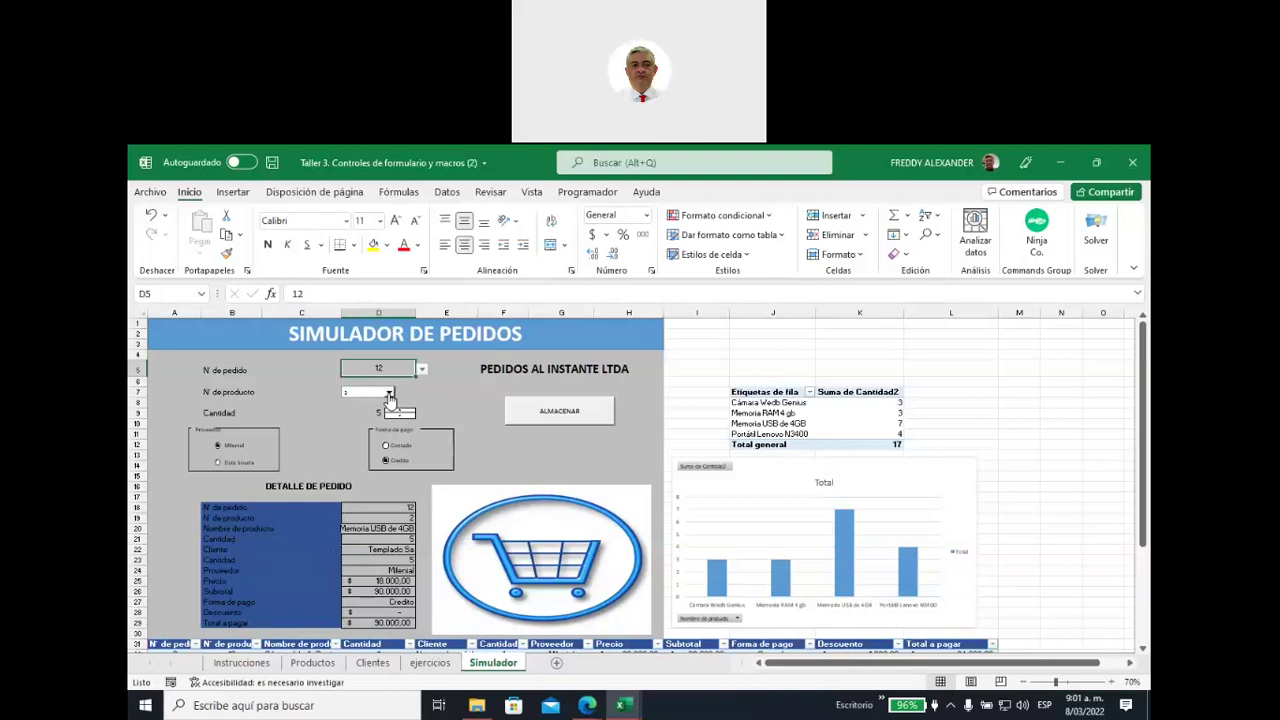
{"action": "left_click", "coordinate": [389, 395]}
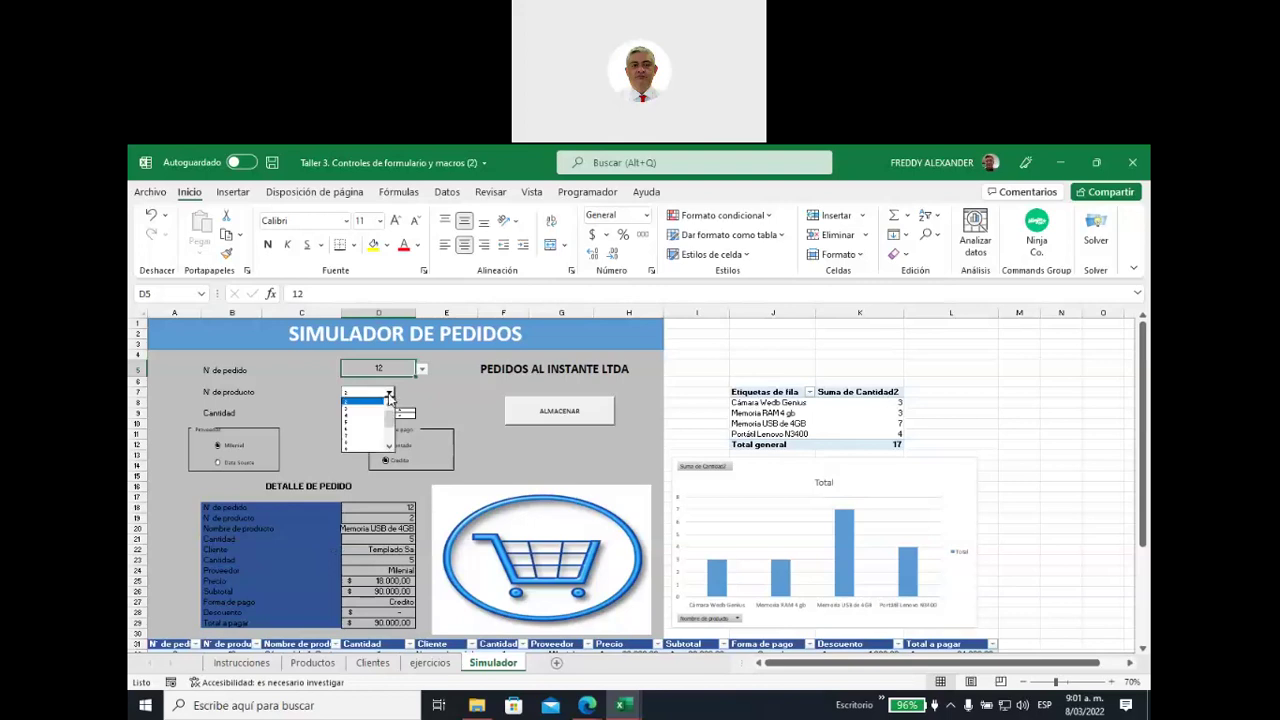
{"action": "left_click", "coordinate": [366, 446]}
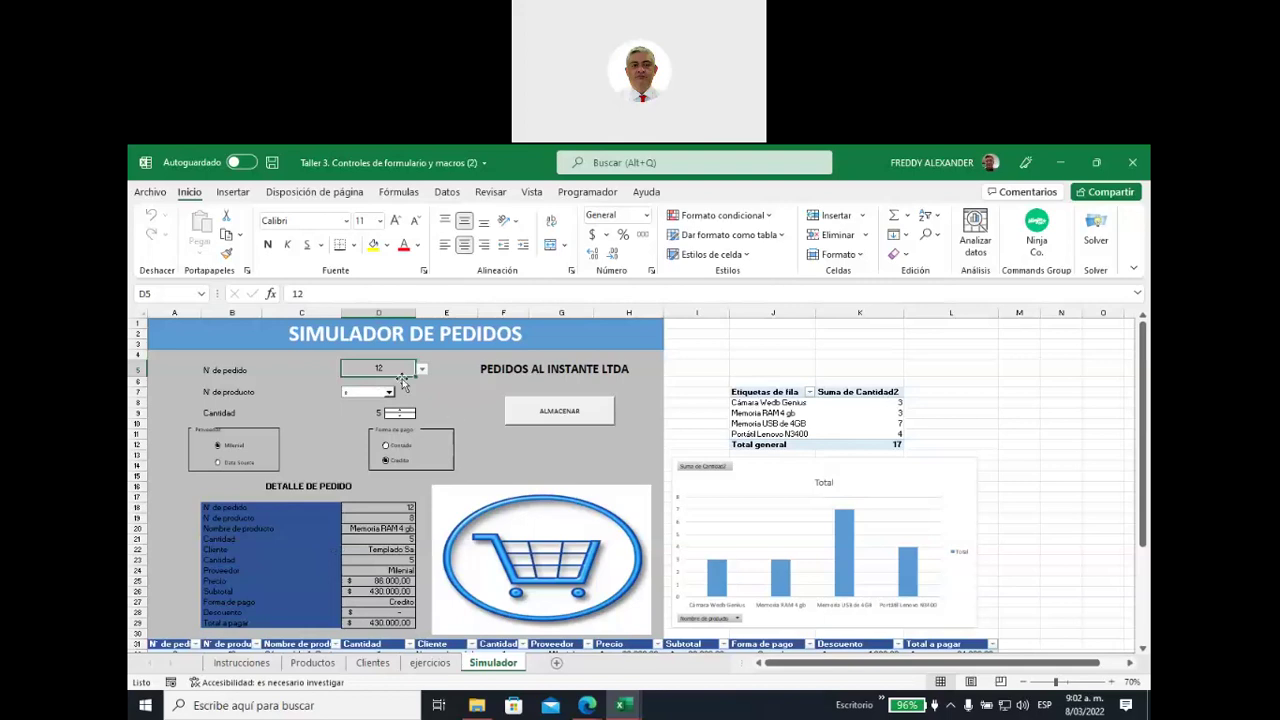
{"action": "left_click", "coordinate": [389, 393]}
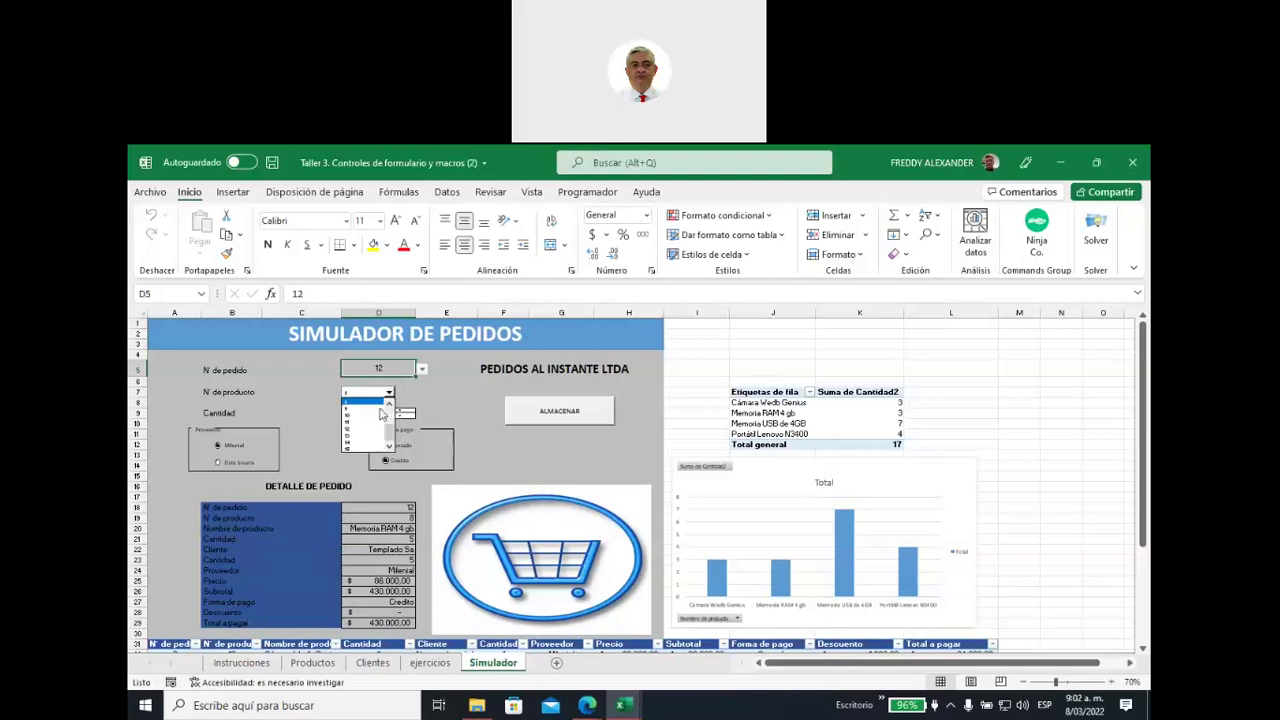
{"action": "left_click", "coordinate": [374, 411]}
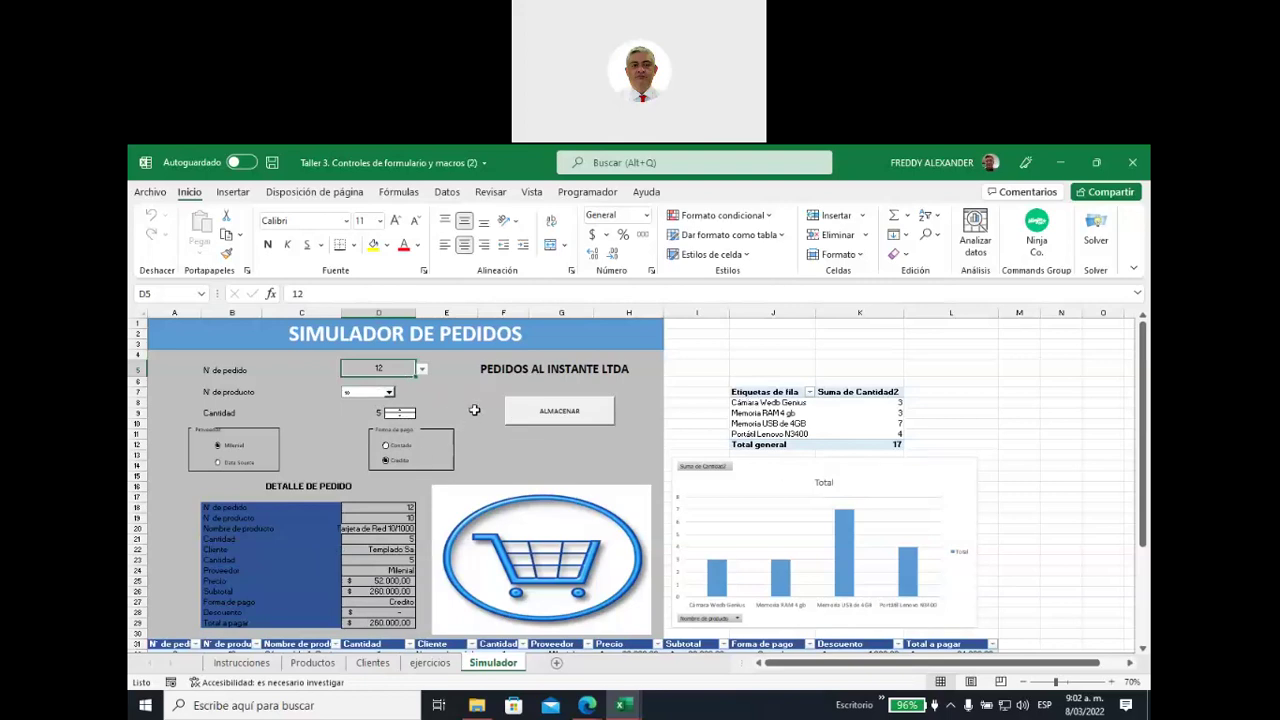
Set quantity 1 paid Contado and store order 12, bringing the pivot total to 18
{"action": "left_click", "coordinate": [401, 418]}
{"action": "left_click", "coordinate": [401, 418]}
{"action": "left_click", "coordinate": [387, 447]}
{"action": "scroll", "coordinate": [545, 465], "scroll_direction": "down", "scroll_amount": 2}
{"action": "scroll", "coordinate": [300, 560], "scroll_direction": "down", "scroll_amount": 1}
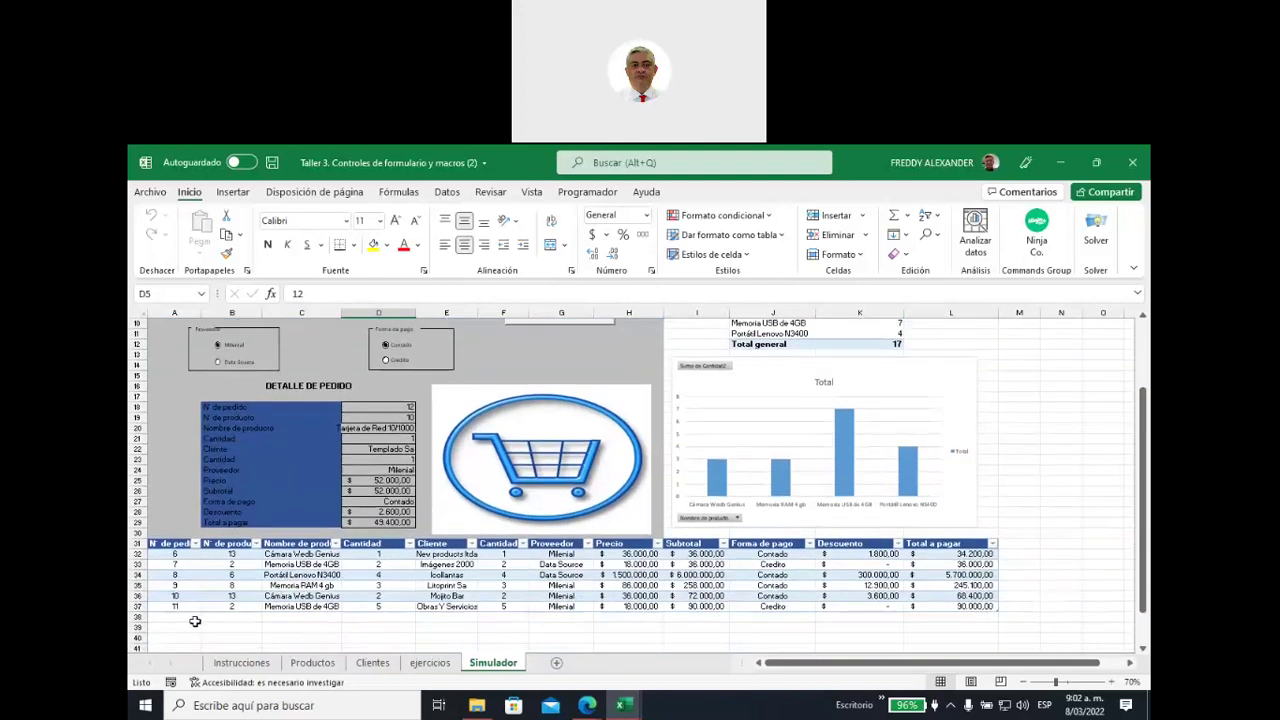
{"action": "scroll", "coordinate": [589, 465], "scroll_direction": "up", "scroll_amount": 3}
{"action": "scroll", "coordinate": [589, 465], "scroll_direction": "down", "scroll_amount": 1}
{"action": "scroll", "coordinate": [263, 610], "scroll_direction": "down", "scroll_amount": 2}
{"action": "scroll", "coordinate": [655, 455], "scroll_direction": "up", "scroll_amount": 1}
{"action": "scroll", "coordinate": [655, 455], "scroll_direction": "up", "scroll_amount": 1}
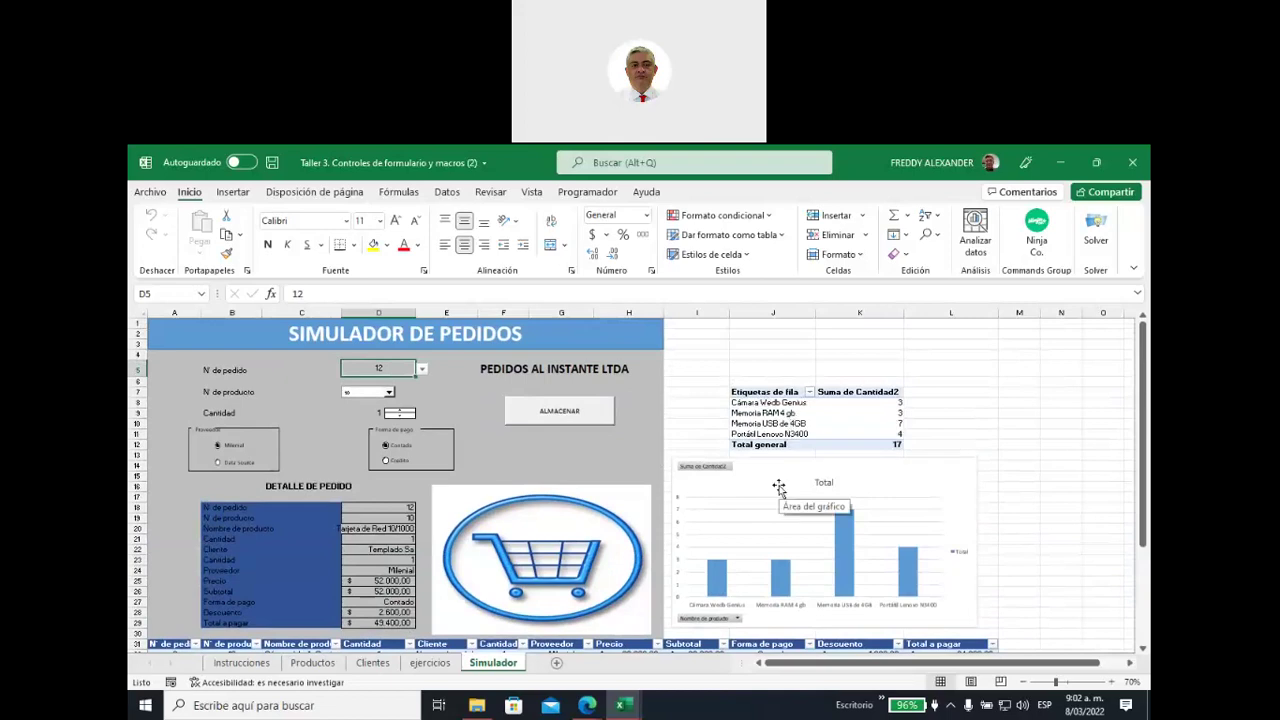
{"action": "mouse_move", "coordinate": [782, 582]}
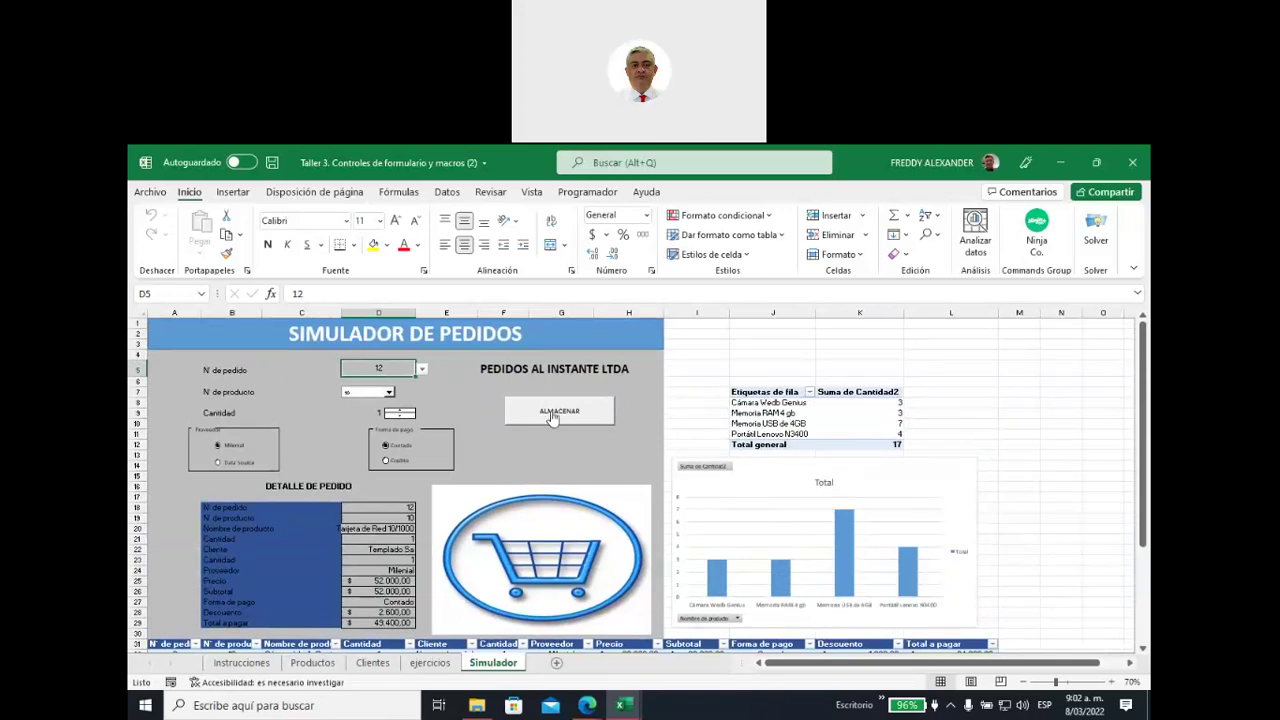
{"action": "left_click", "coordinate": [552, 418]}
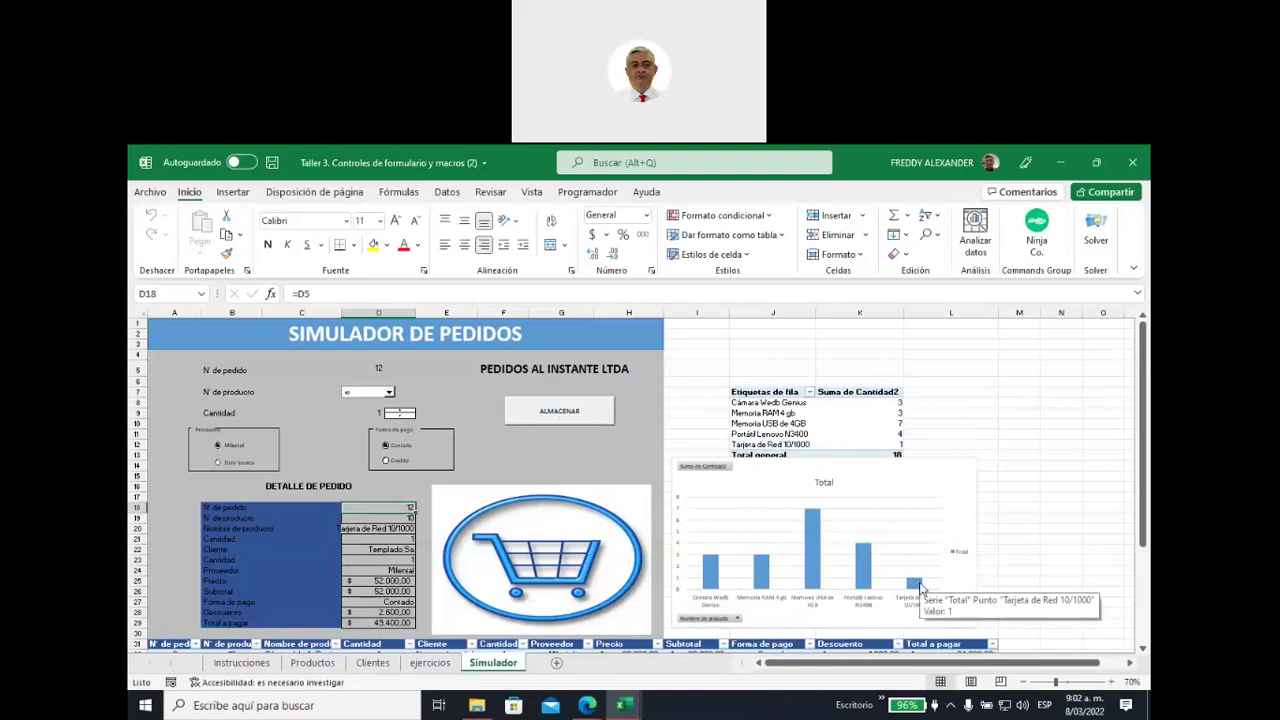
{"action": "mouse_move", "coordinate": [920, 590]}
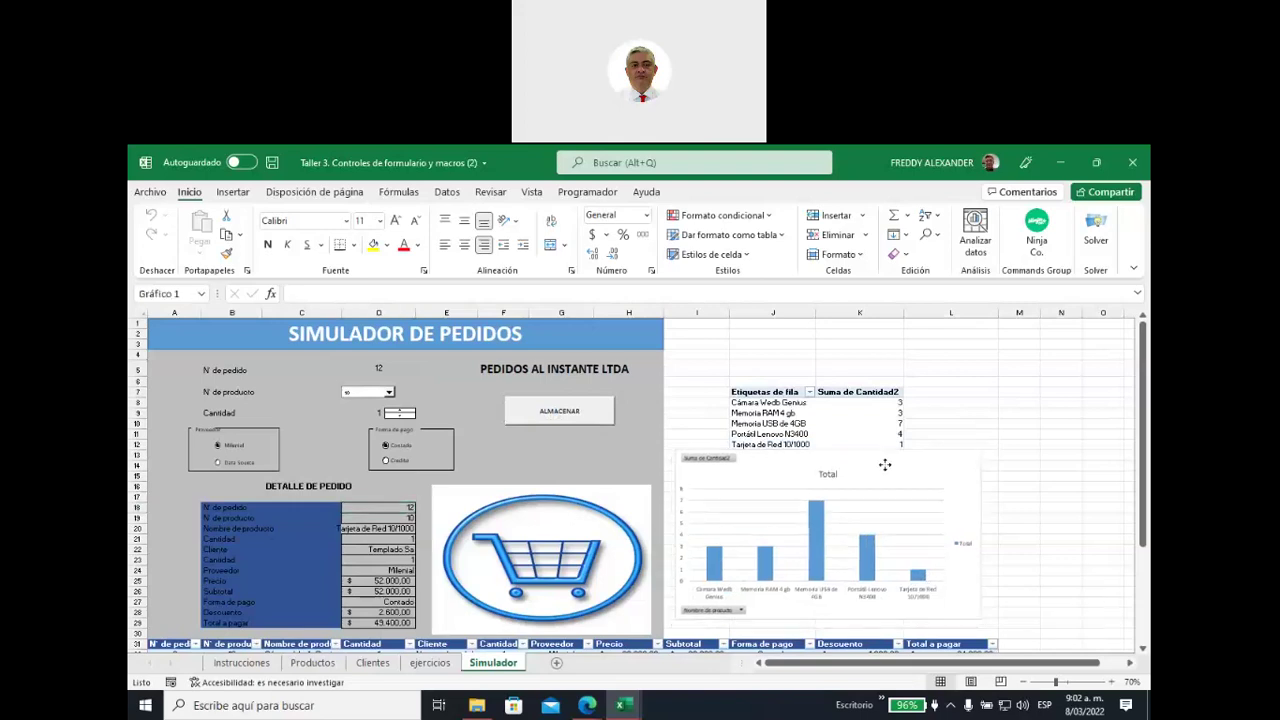
Move the pivot chart up over the pivot table and widen it
{"action": "left_click_drag", "start_coordinate": [879, 474], "coordinate": [877, 485]}
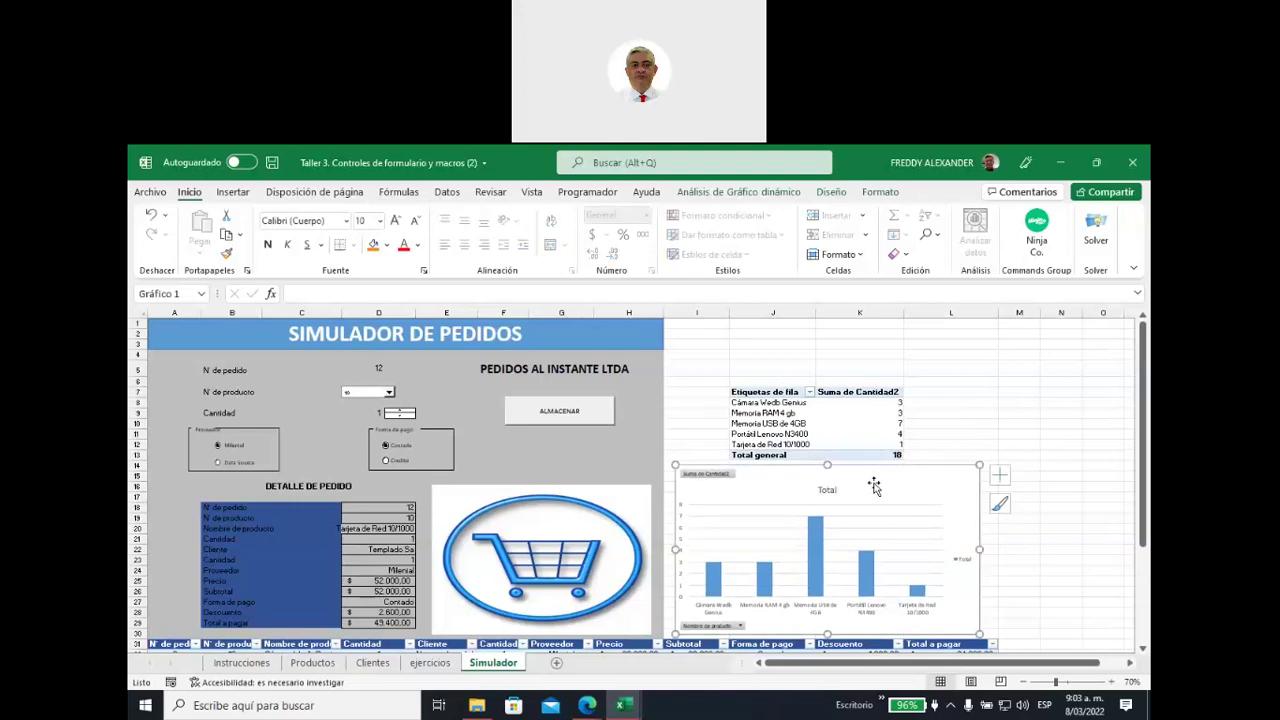
{"action": "left_click_drag", "start_coordinate": [874, 486], "coordinate": [928, 336]}
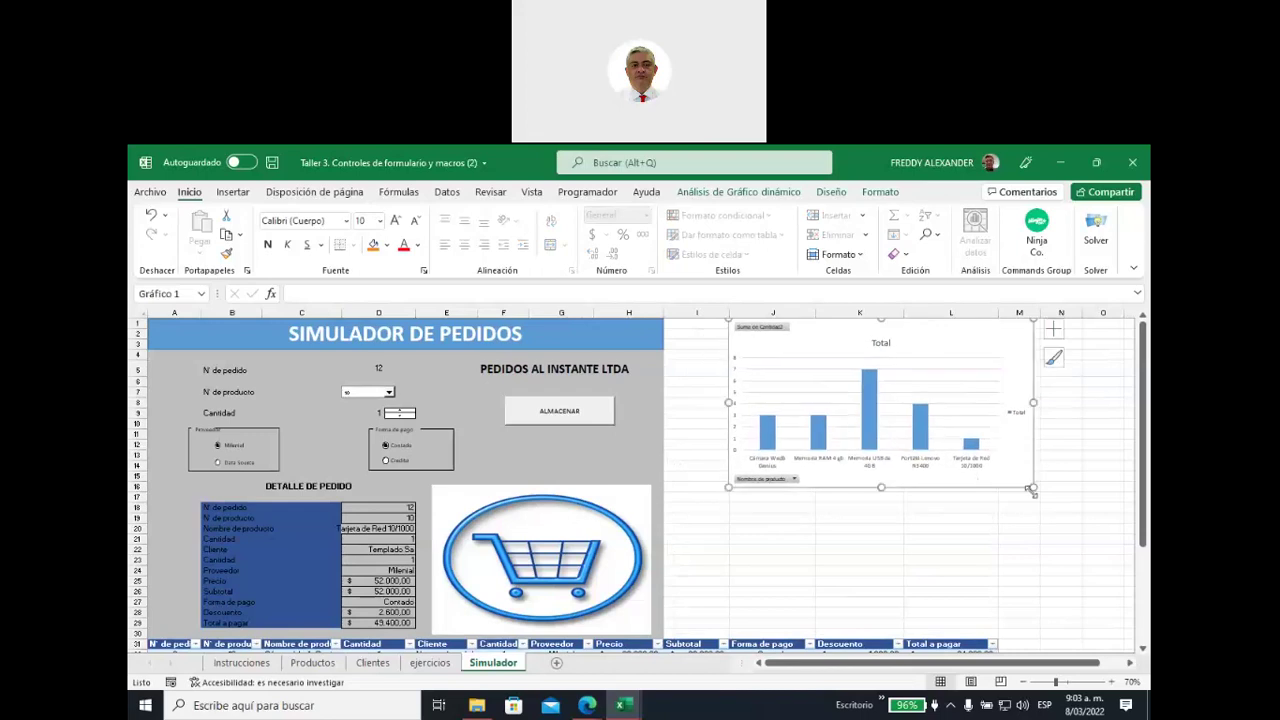
{"action": "left_click_drag", "start_coordinate": [1033, 487], "coordinate": [1078, 575]}
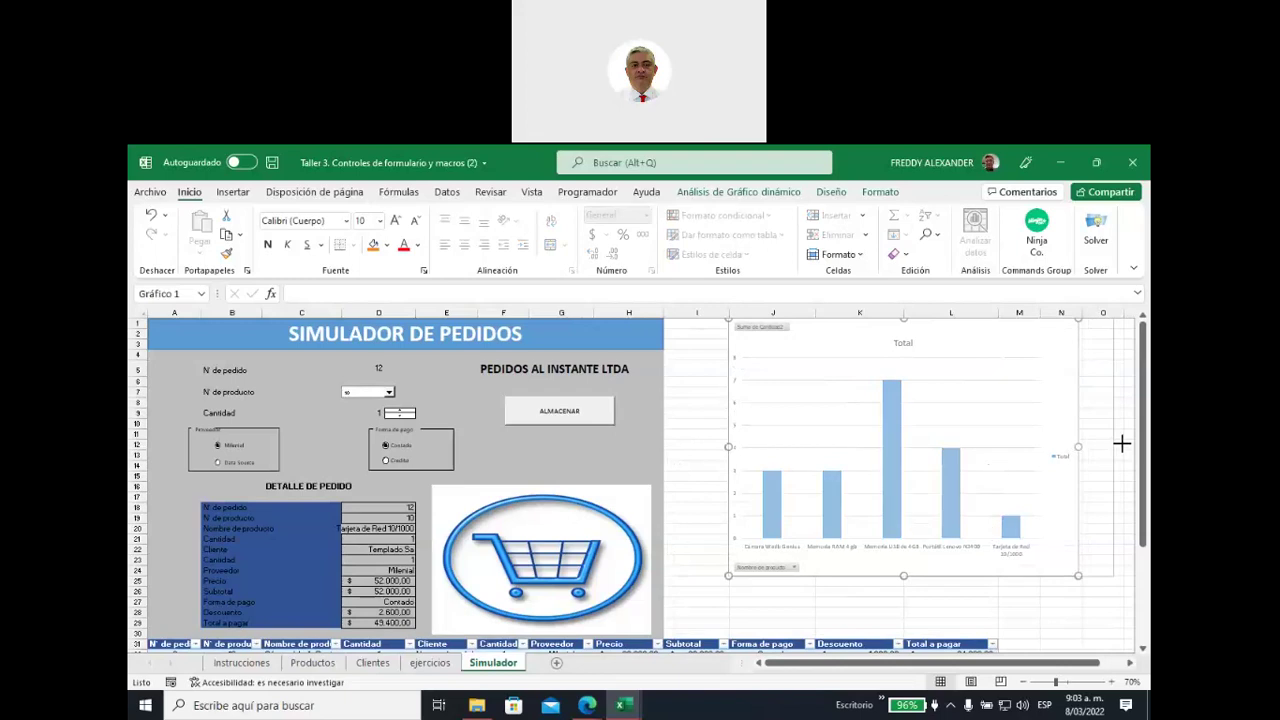
{"action": "left_click_drag", "start_coordinate": [1080, 447], "coordinate": [1122, 447]}
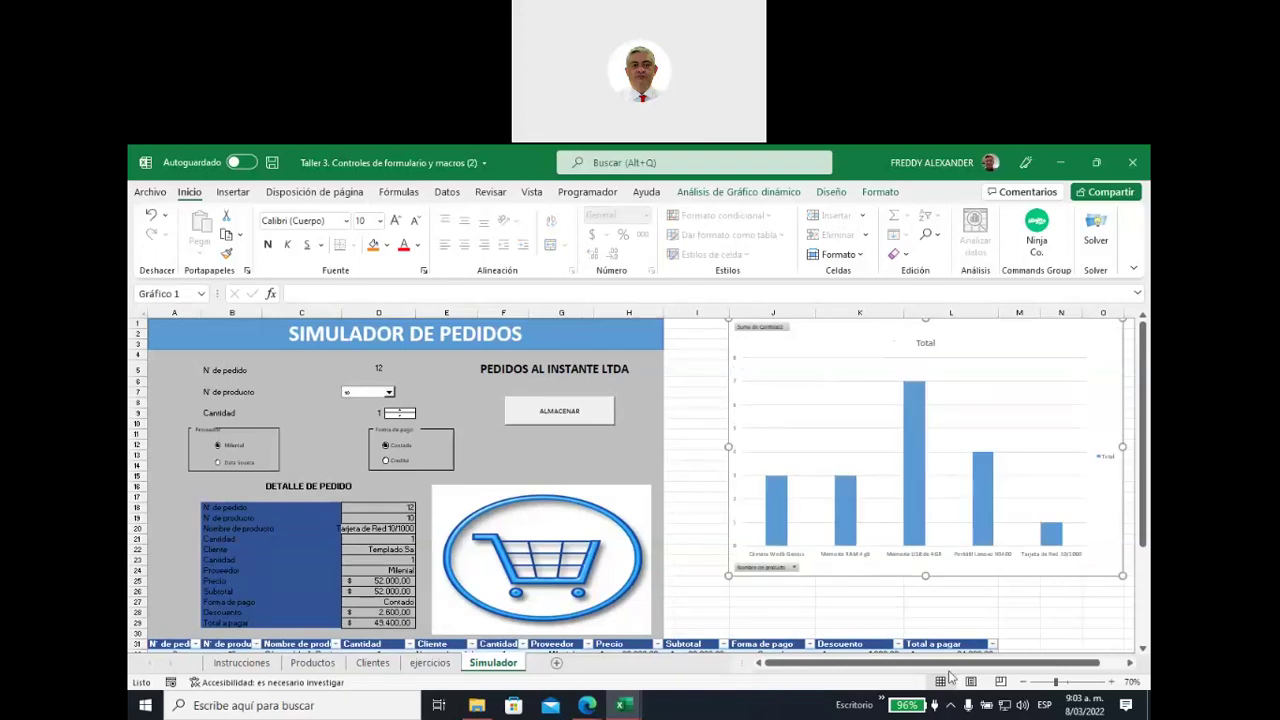
Zoom the sheet to 100%, then shrink the chart and place it starting at column J
{"action": "left_click_drag", "start_coordinate": [1057, 685], "coordinate": [1067, 681]}
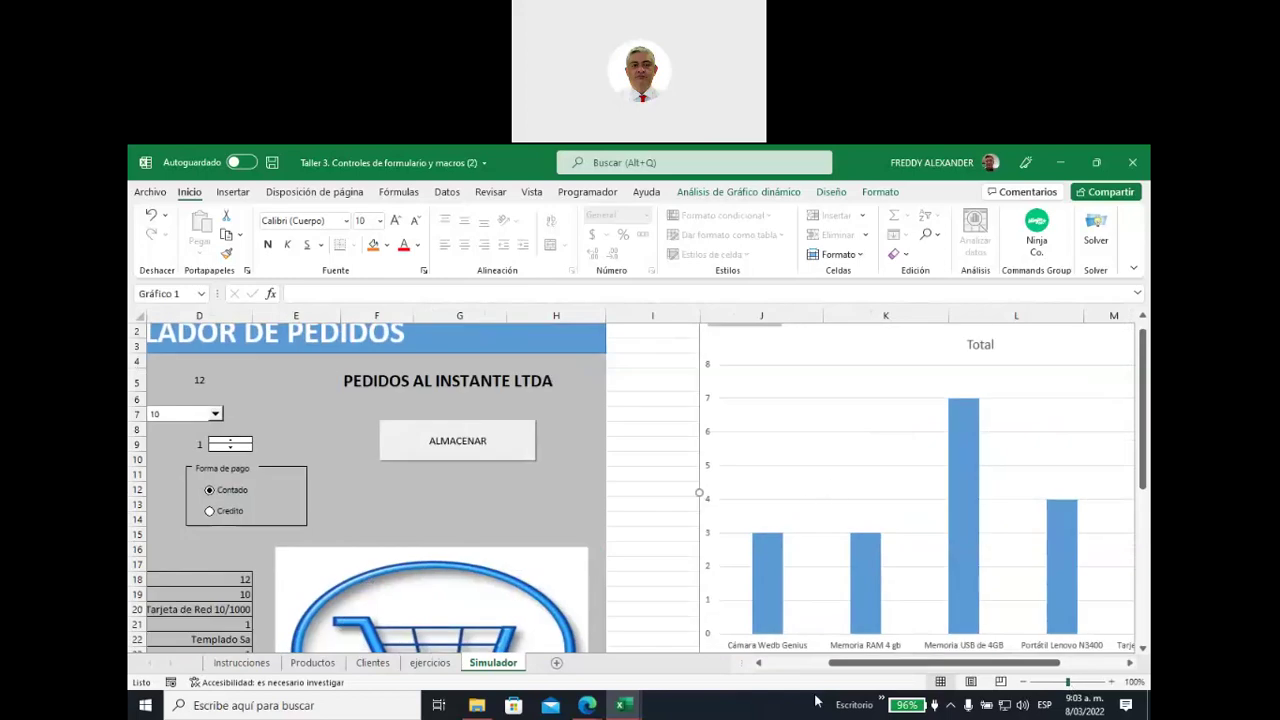
{"action": "left_click_drag", "start_coordinate": [945, 663], "coordinate": [1010, 663]}
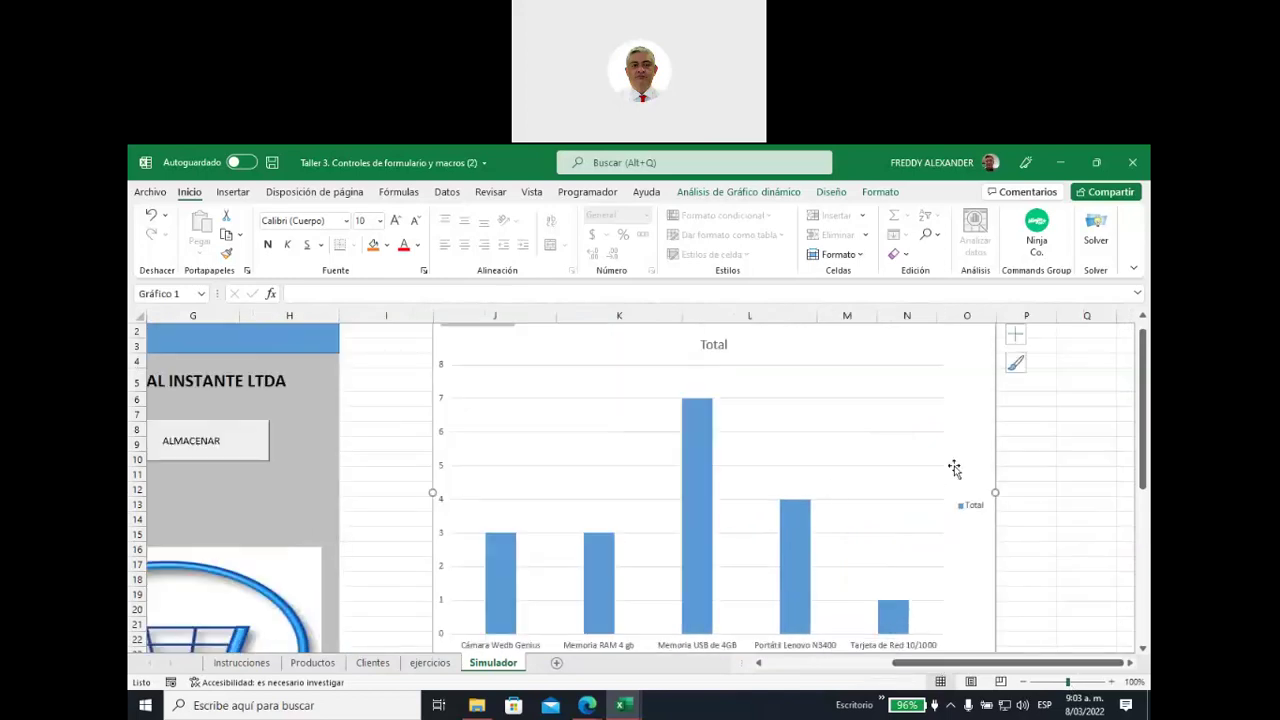
{"action": "scroll", "coordinate": [980, 450], "scroll_direction": "up", "scroll_amount": 1}
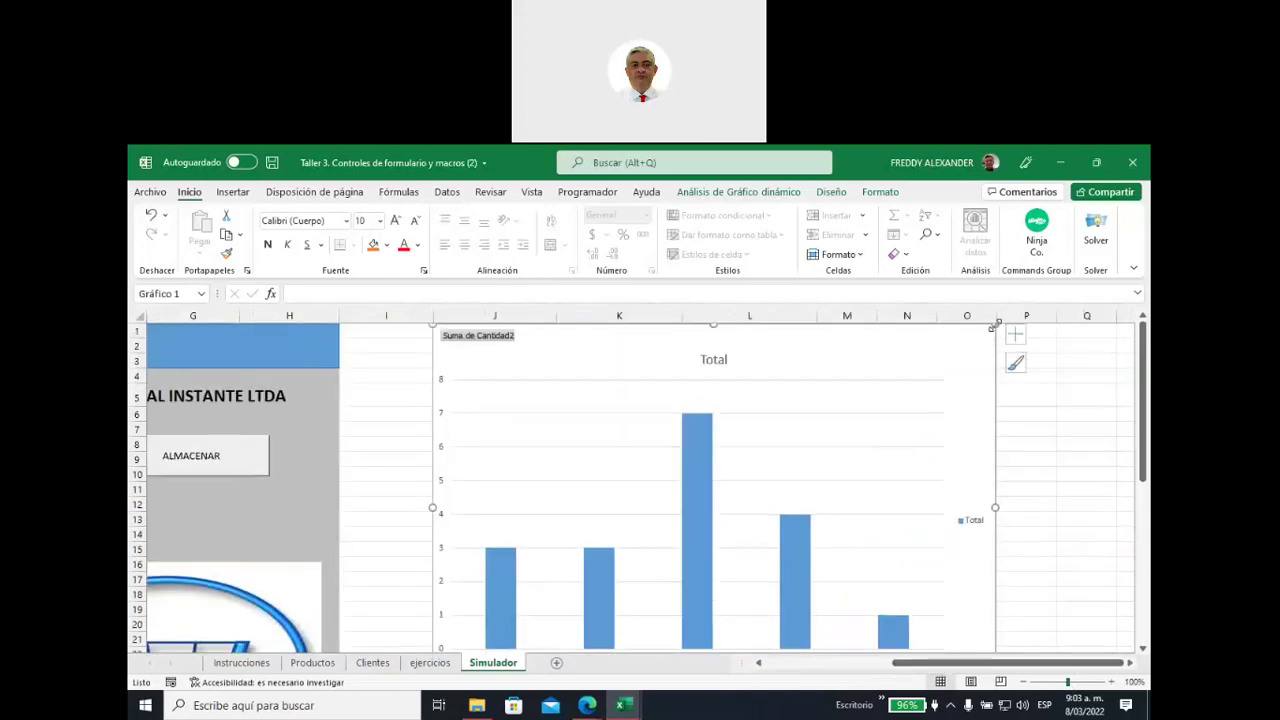
{"action": "left_click_drag", "start_coordinate": [997, 325], "coordinate": [851, 437]}
{"action": "mouse_move", "coordinate": [740, 451]}
{"action": "left_mouse_down"}
{"action": "mouse_move", "coordinate": [710, 339]}
{"action": "mouse_move", "coordinate": [641, 339]}
{"action": "left_mouse_up"}
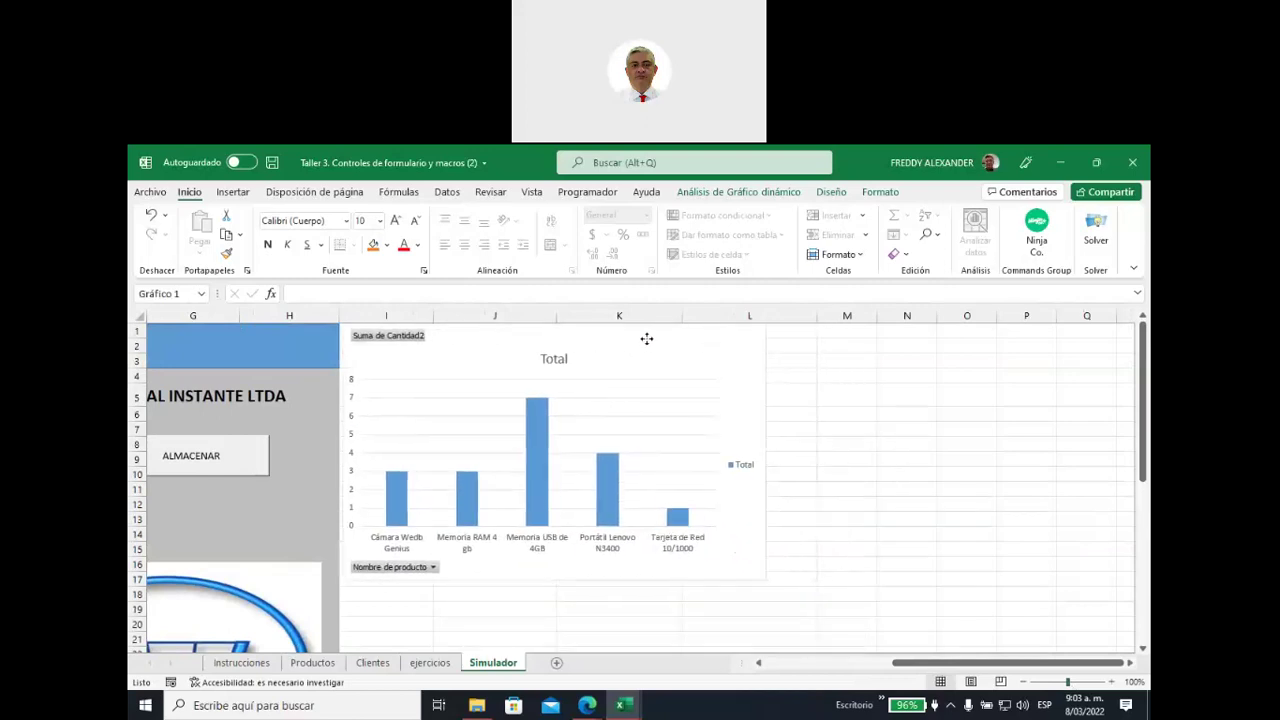
{"action": "left_click_drag", "start_coordinate": [642, 339], "coordinate": [737, 339]}
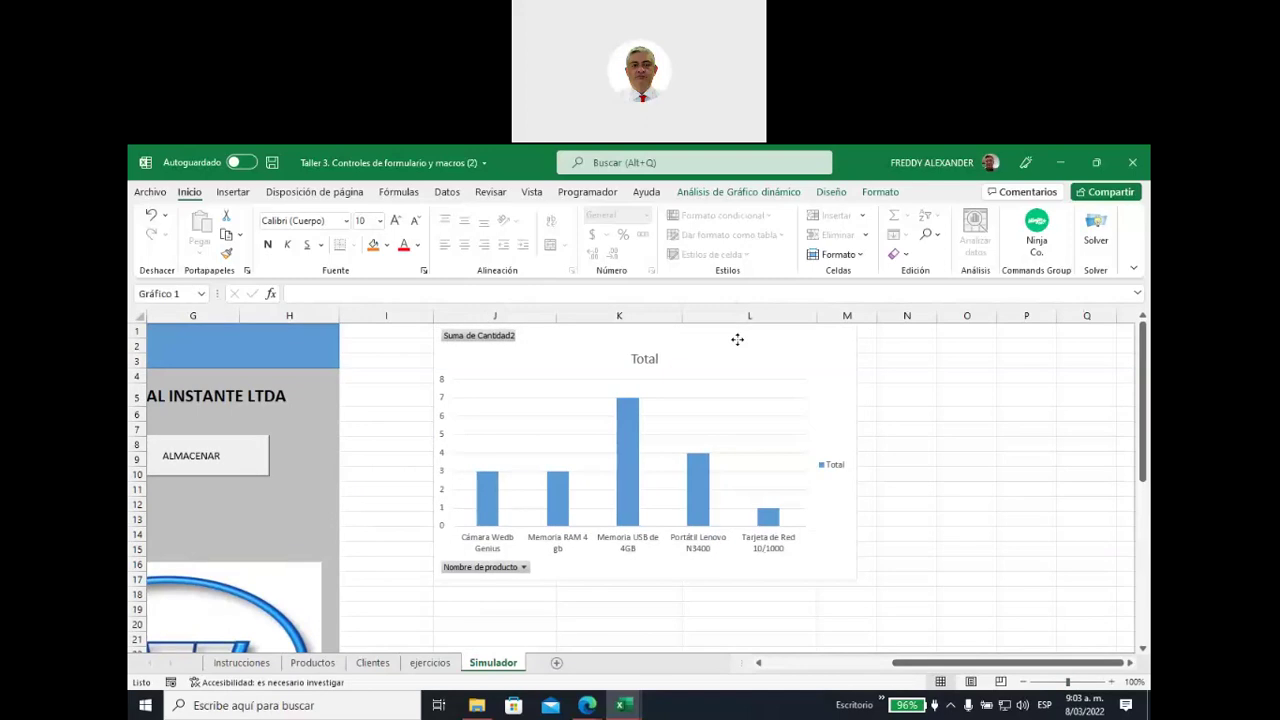
Hide all field buttons on the chart and remove its legend
{"action": "right_click", "coordinate": [494, 336]}
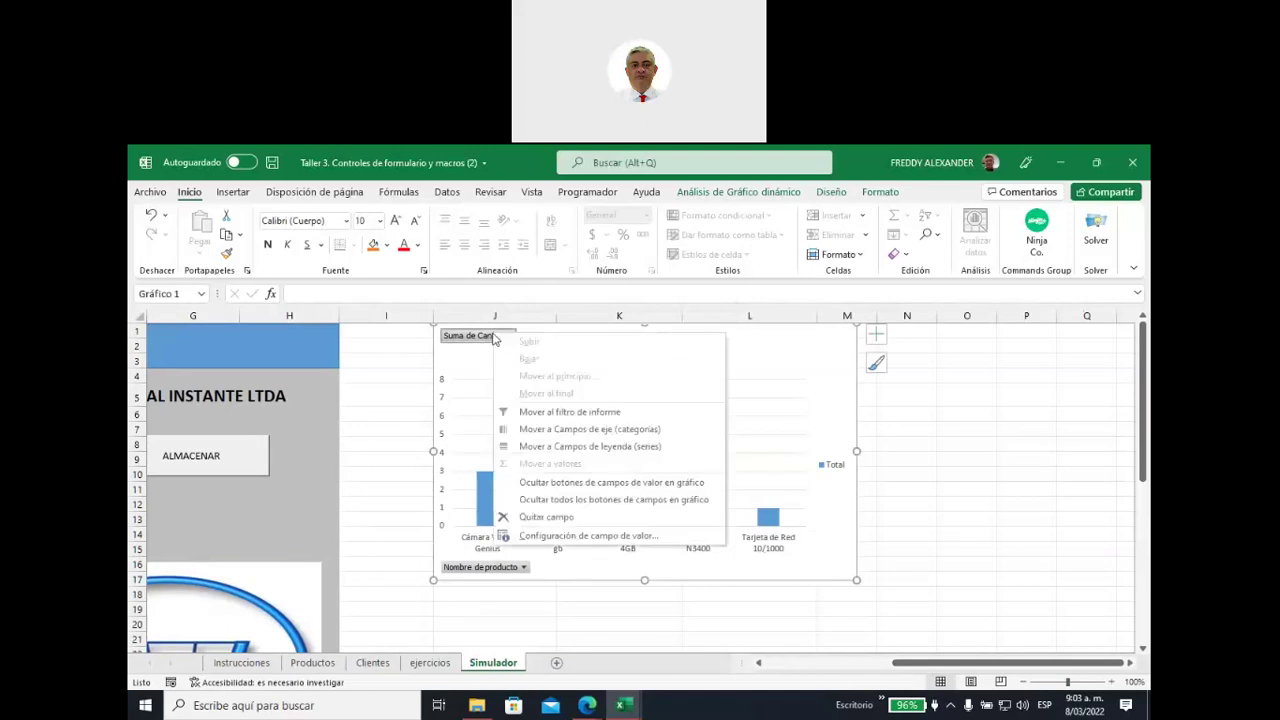
{"action": "left_click", "coordinate": [547, 502]}
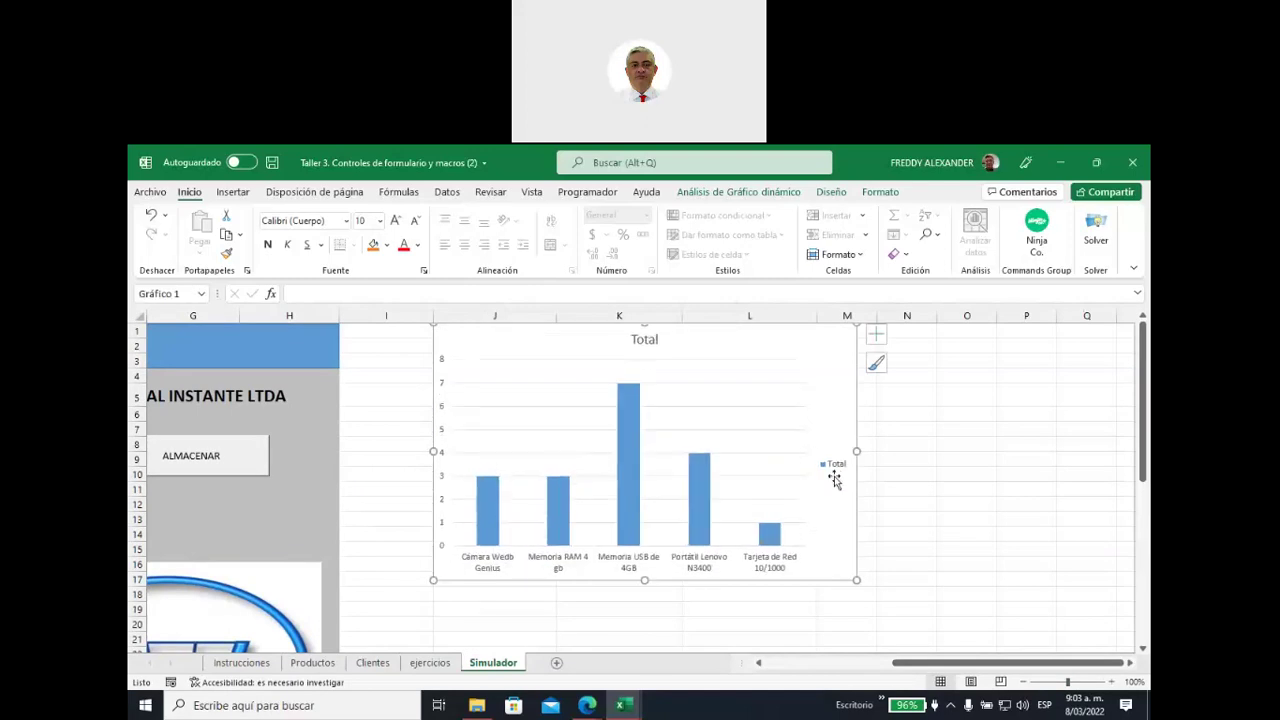
{"action": "left_click", "coordinate": [876, 335]}
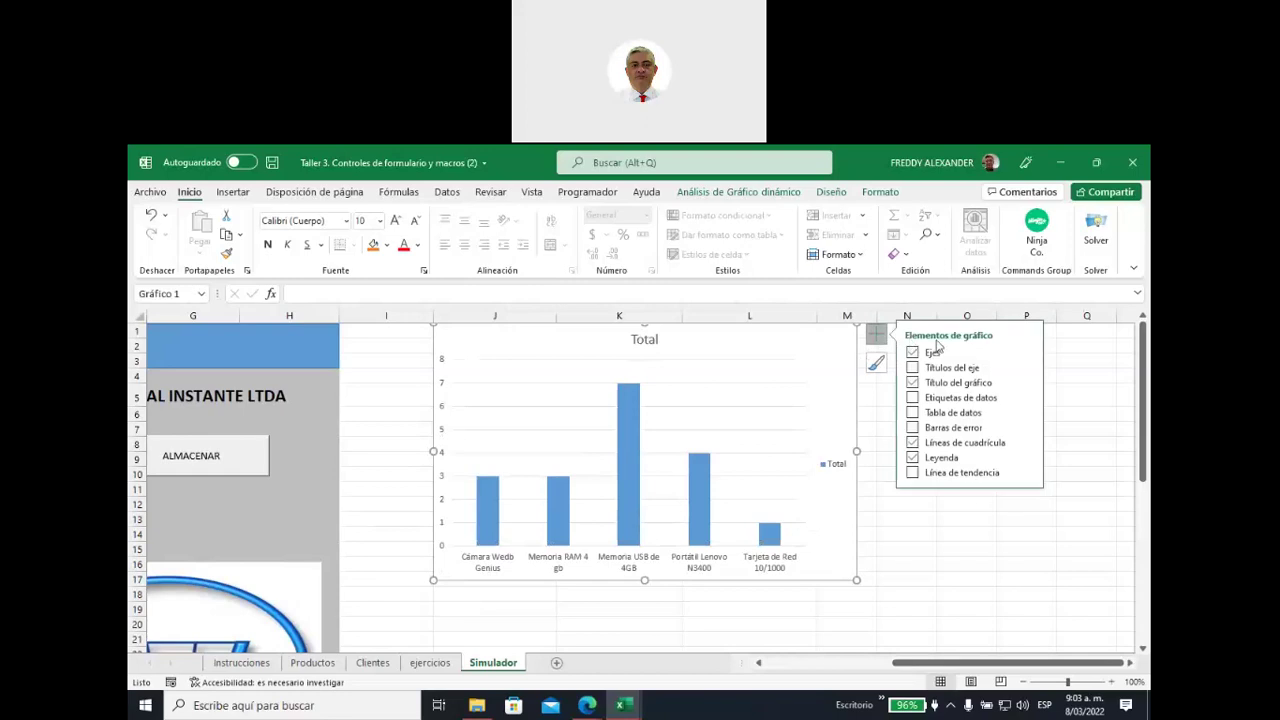
{"action": "left_click", "coordinate": [912, 457]}
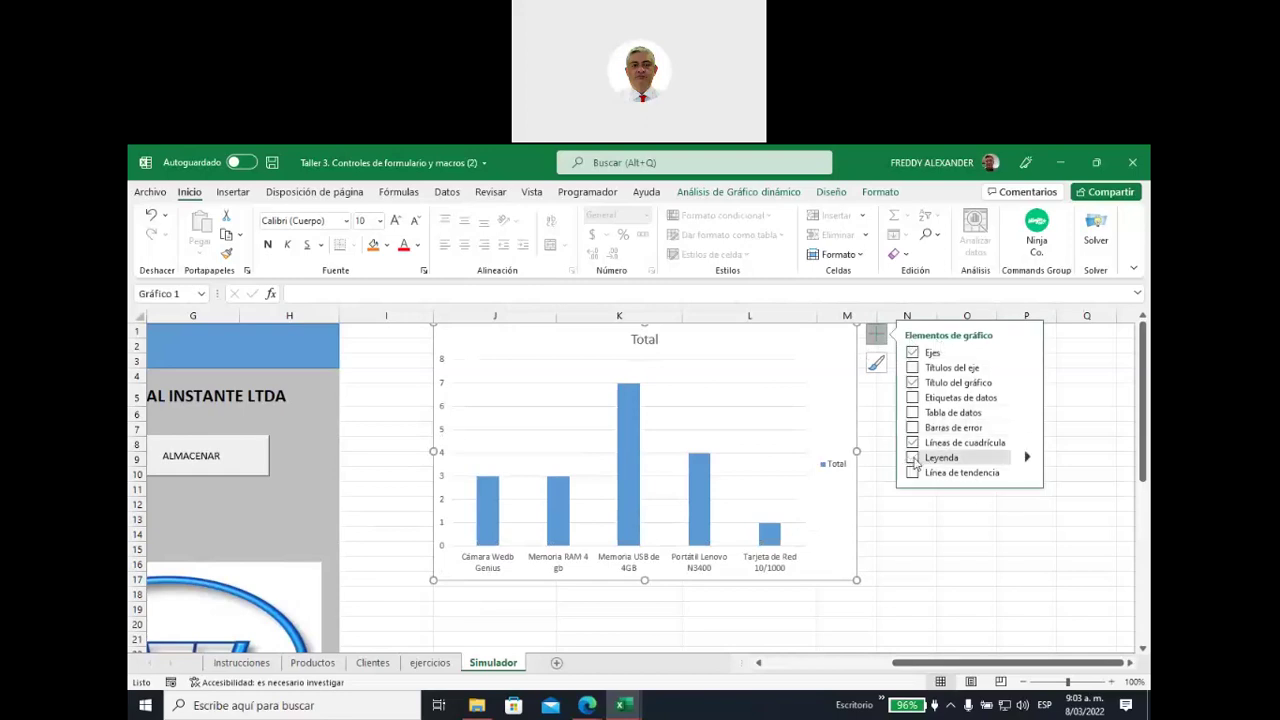
{"action": "left_click", "coordinate": [900, 553]}
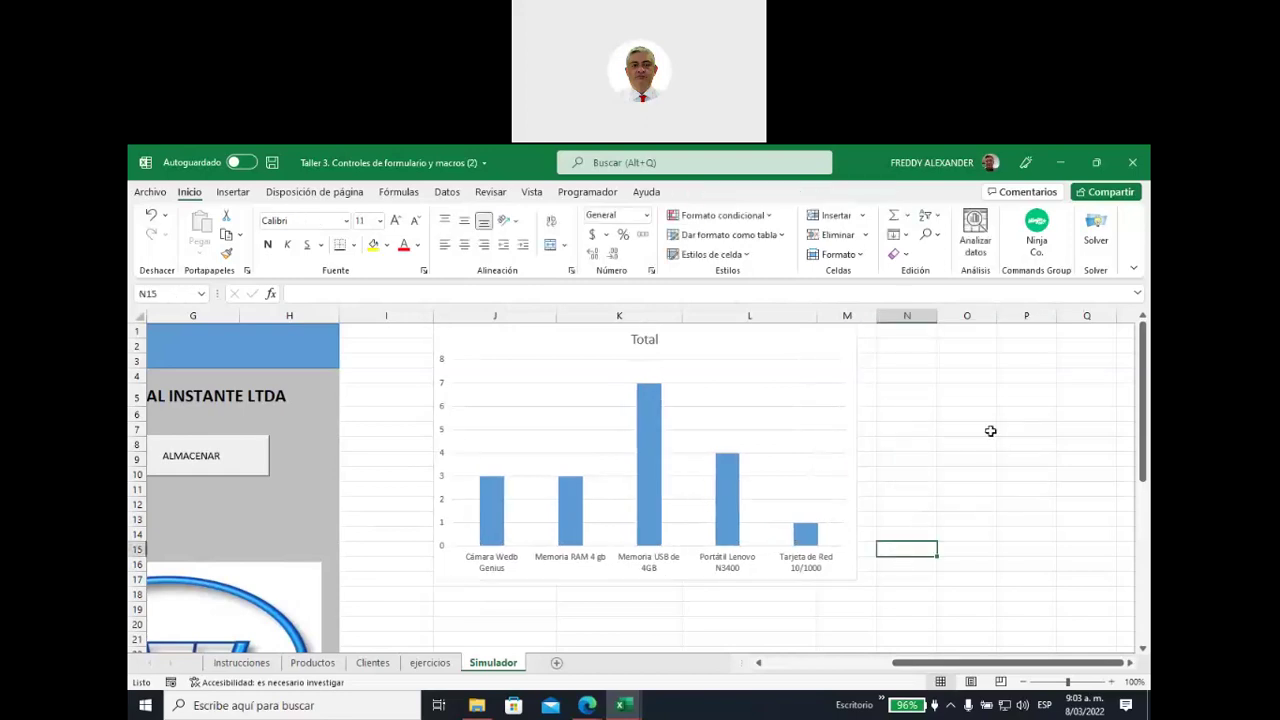
Retitle the chart from Total to 'Cantidad de productos vendidos'
{"action": "right_click", "coordinate": [643, 342]}
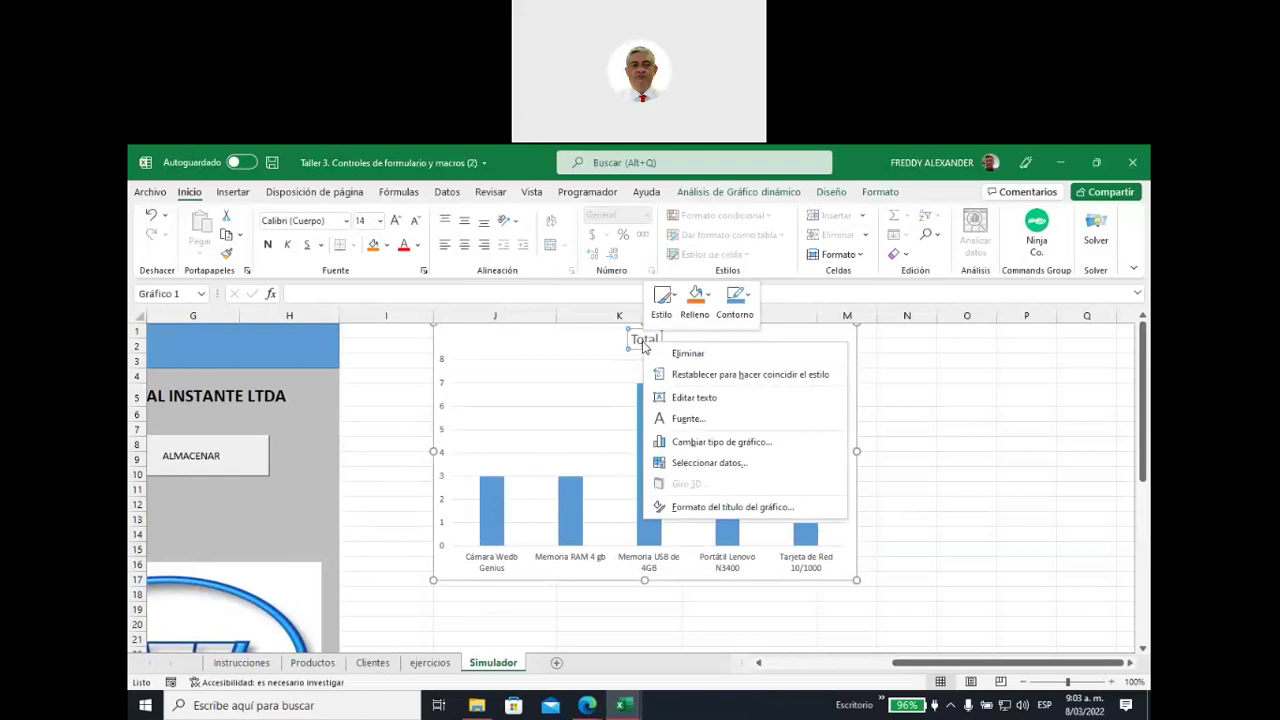
{"action": "left_click", "coordinate": [706, 402]}
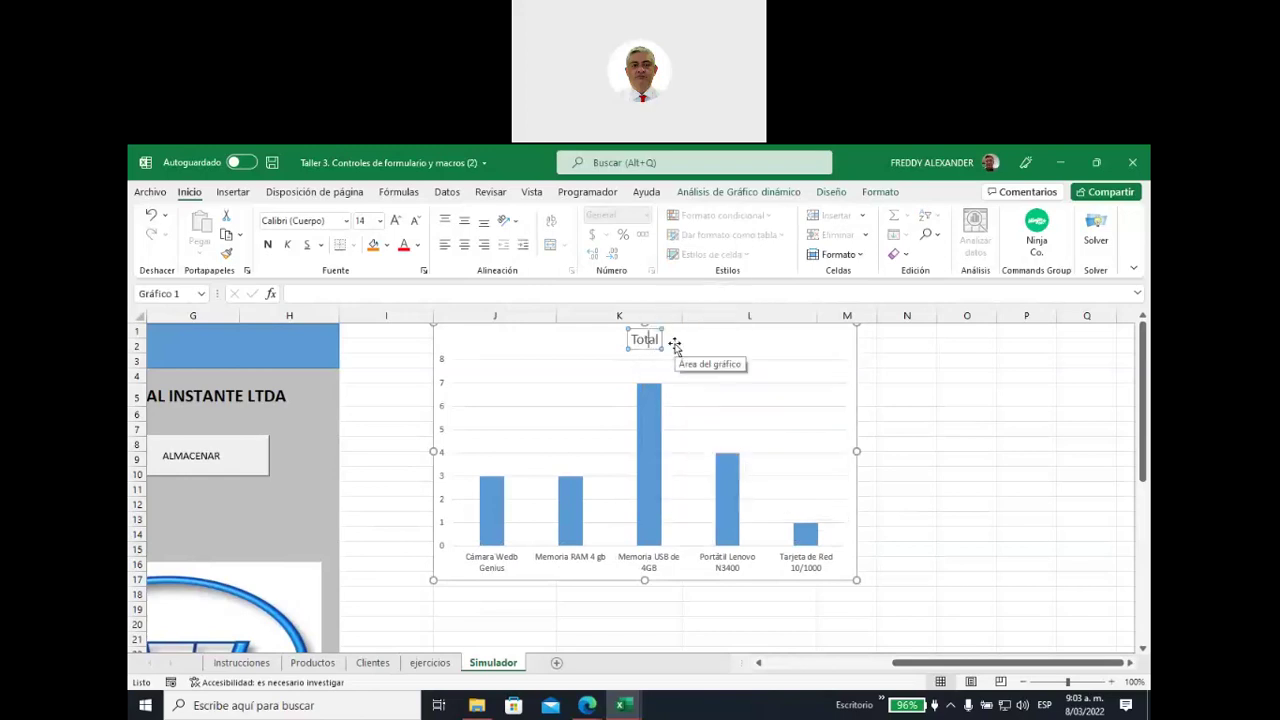
{"action": "key", "text": "BackSpace"}
{"action": "key", "text": "BackSpace"}
{"action": "key", "text": "BackSpace"}
{"action": "key", "text": "BackSpace"}
{"action": "key", "text": "BackSpace"}
{"action": "type", "text": "Cantidad de productos vendido"}
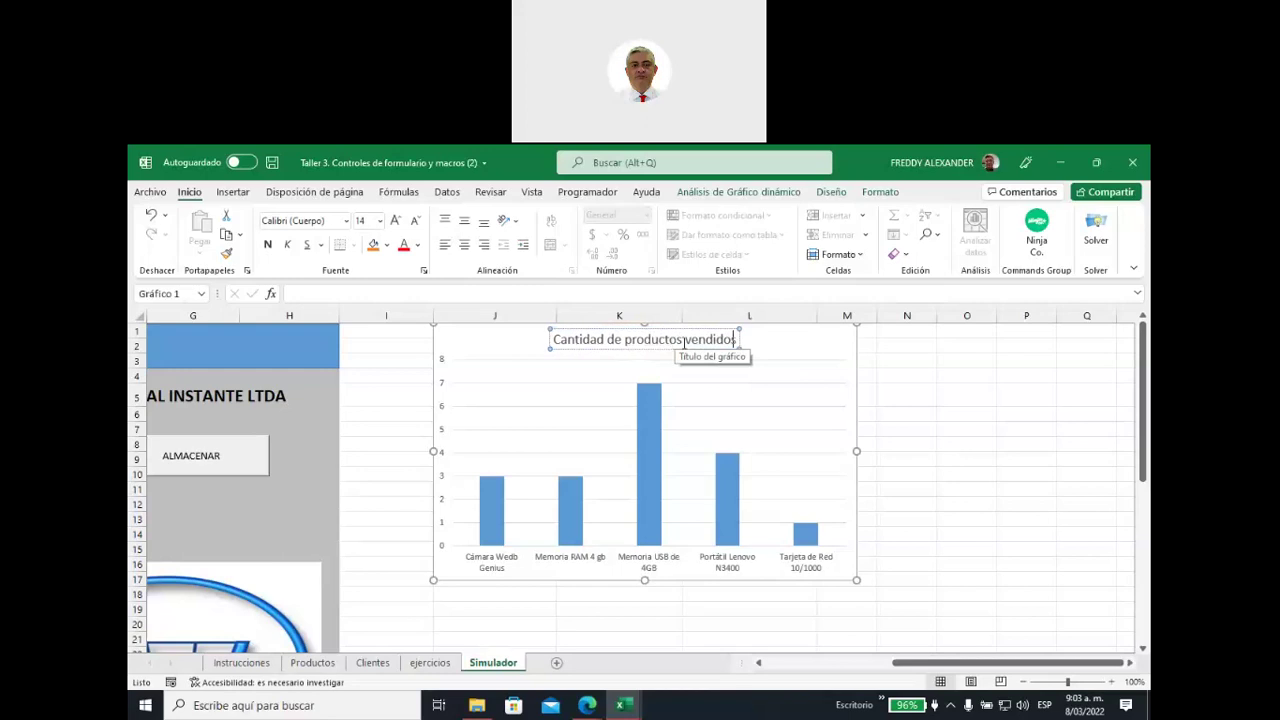
{"action": "type", "text": "s"}
{"action": "left_click", "coordinate": [903, 432]}
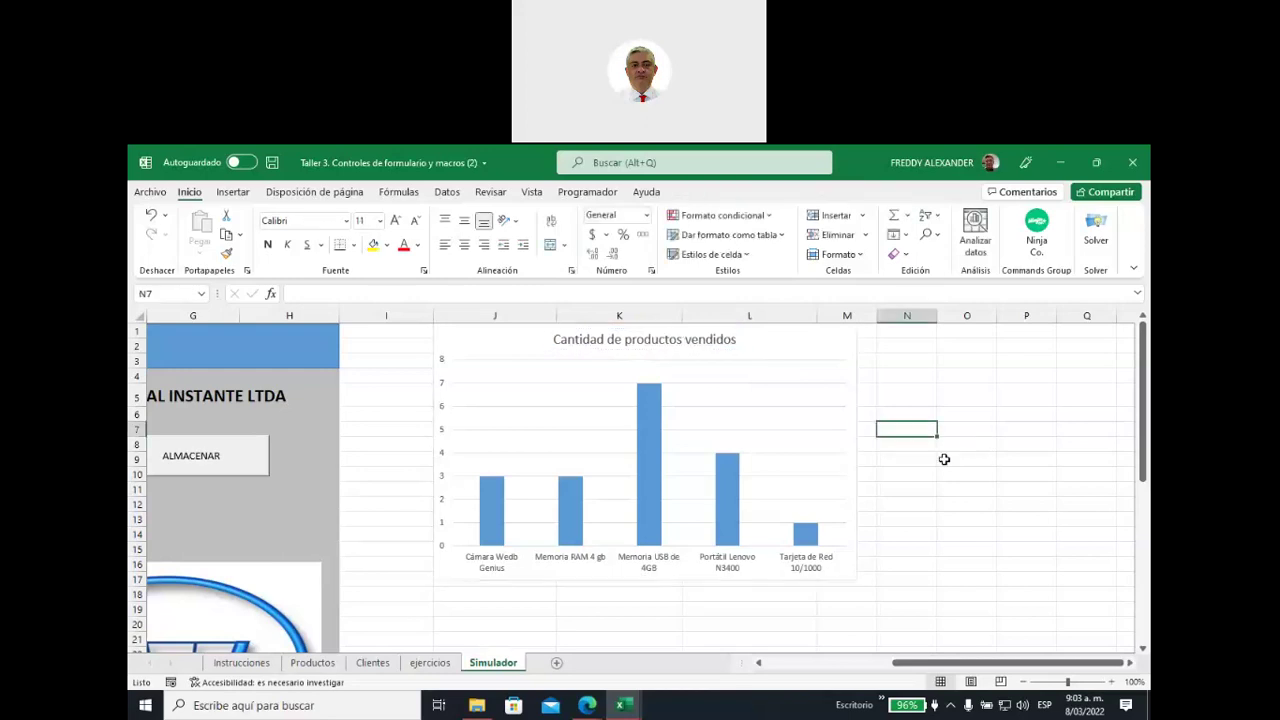
Add data labels to the chart bars, showing counts 3, 3, 7, 4 and 1
{"action": "mouse_move", "coordinate": [648, 450]}
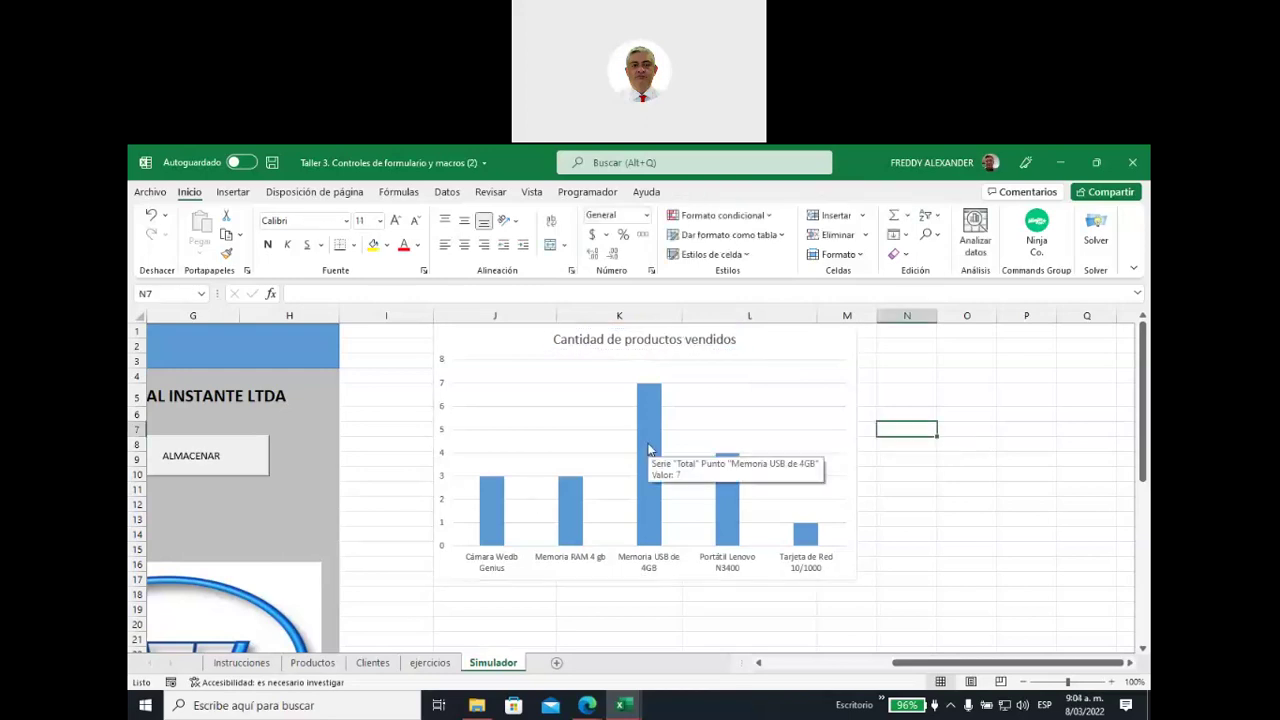
{"action": "left_click", "coordinate": [830, 343]}
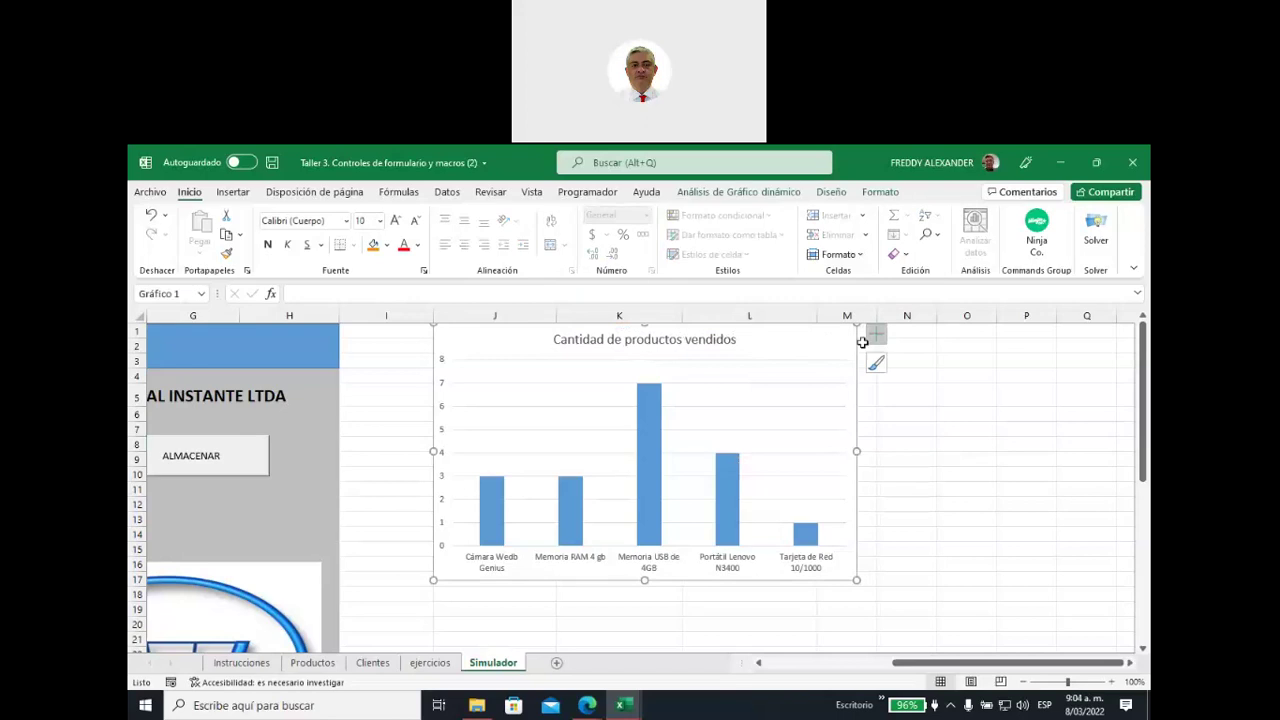
{"action": "left_click", "coordinate": [878, 339]}
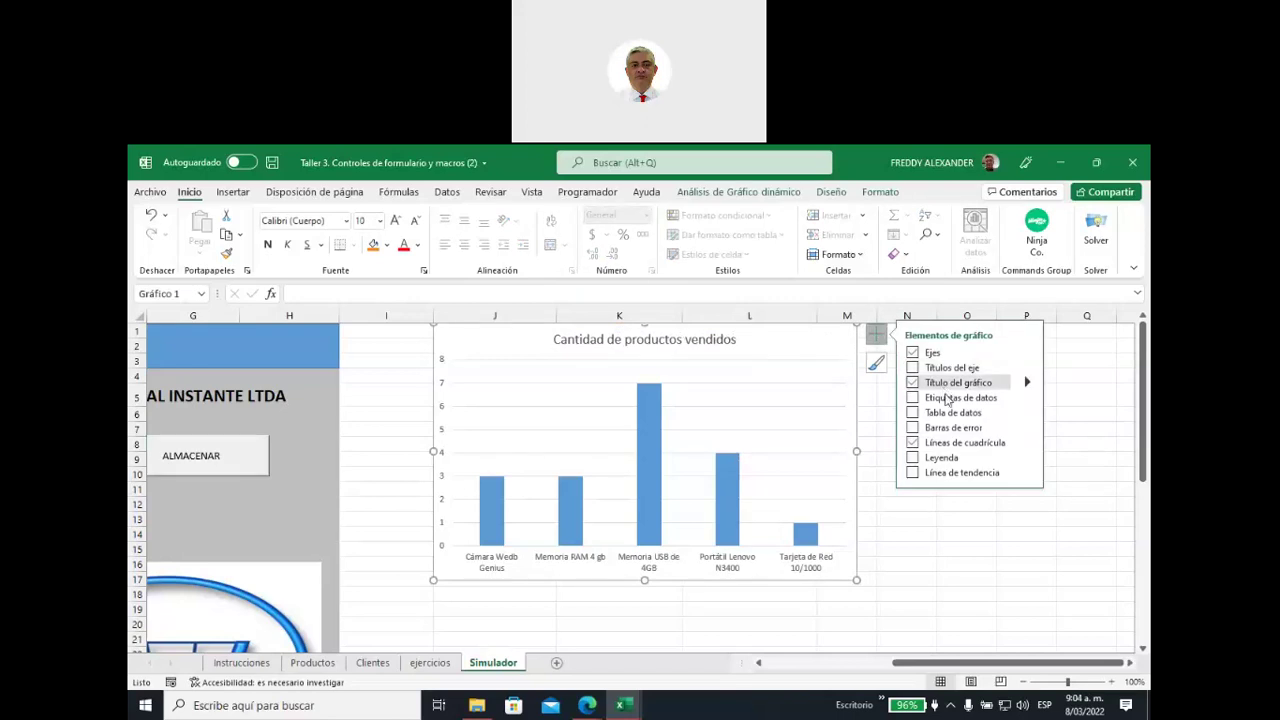
{"action": "left_click", "coordinate": [912, 399]}
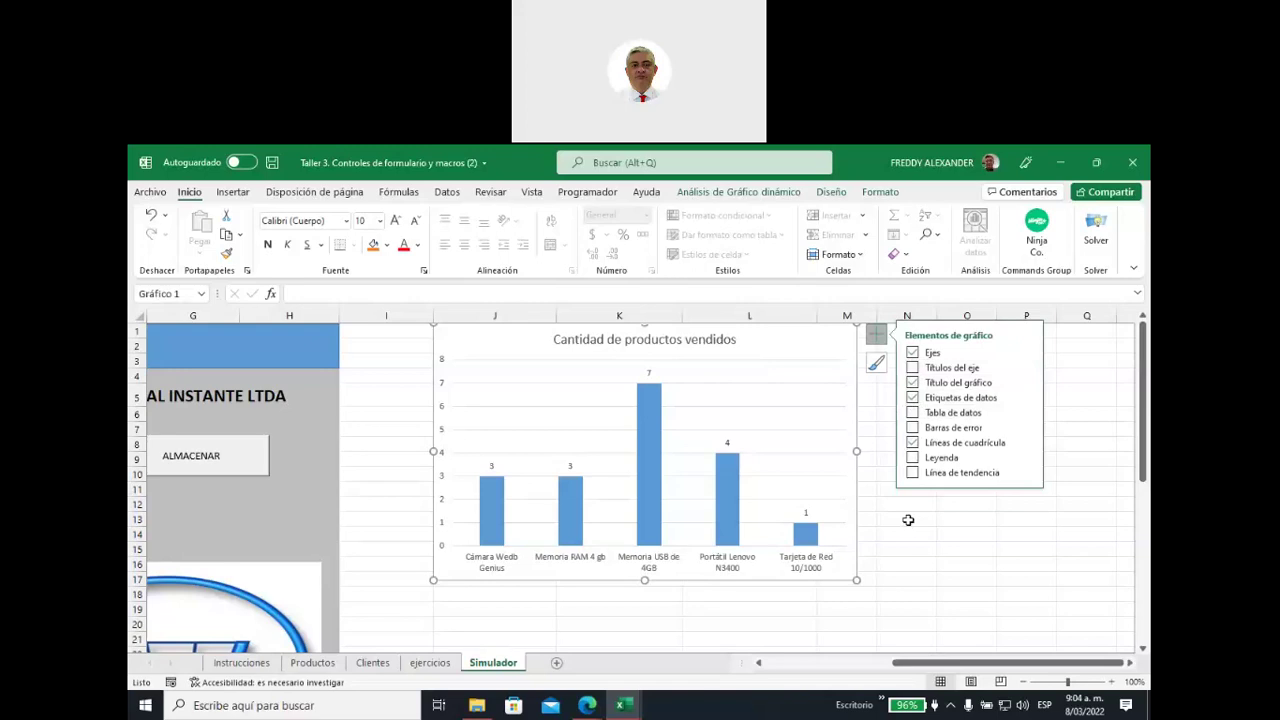
{"action": "left_click", "coordinate": [957, 536]}
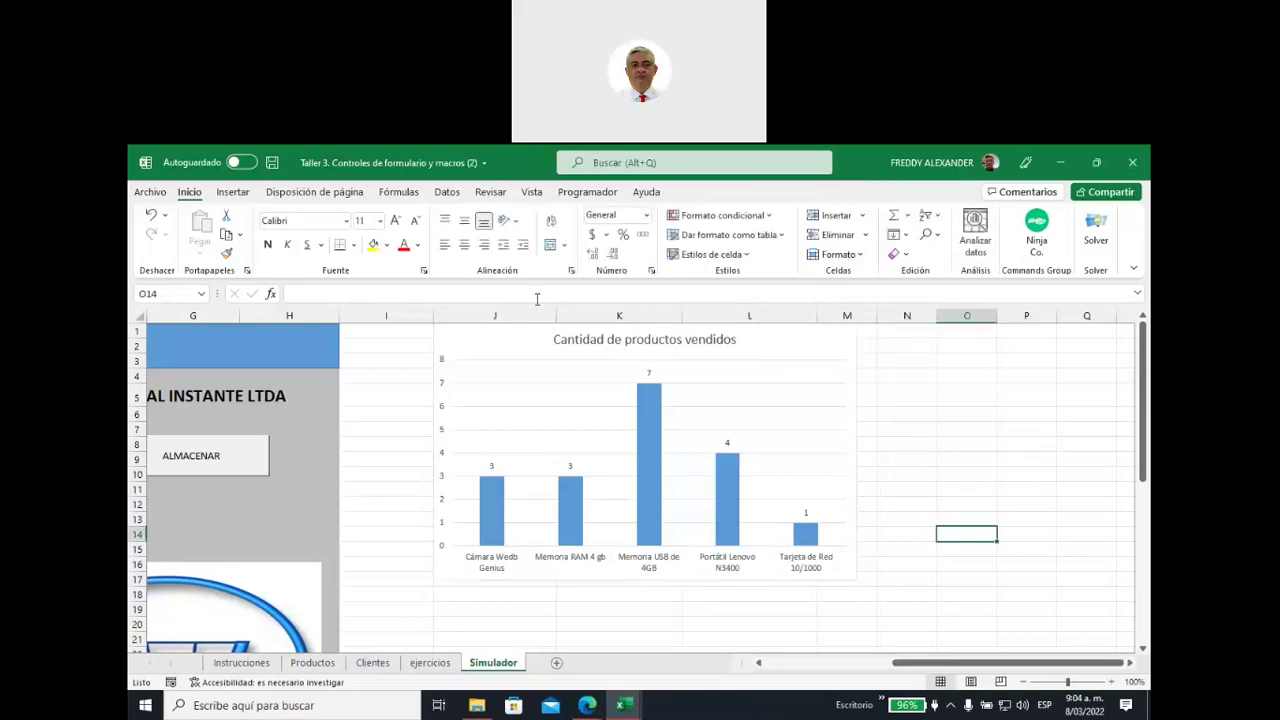
{"action": "left_click", "coordinate": [757, 346]}
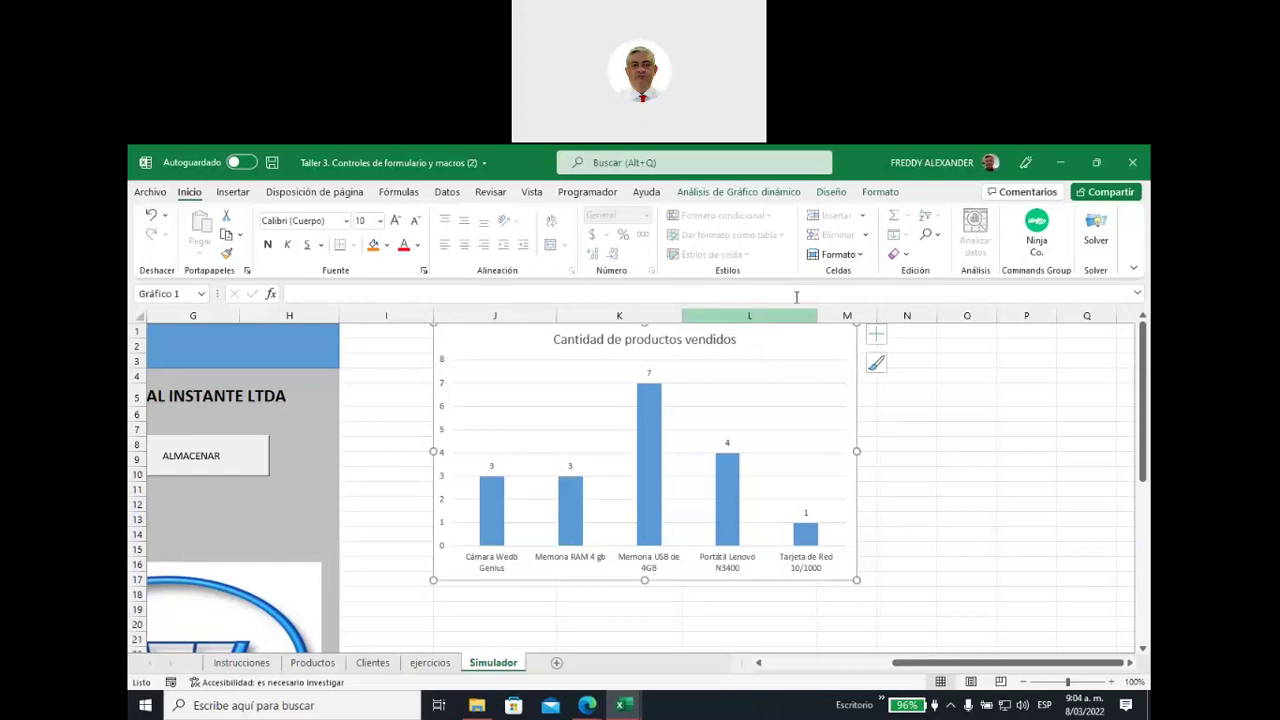
Insert a Nombre de producto slicer for the products-sold pivot chart
{"action": "left_click", "coordinate": [757, 193]}
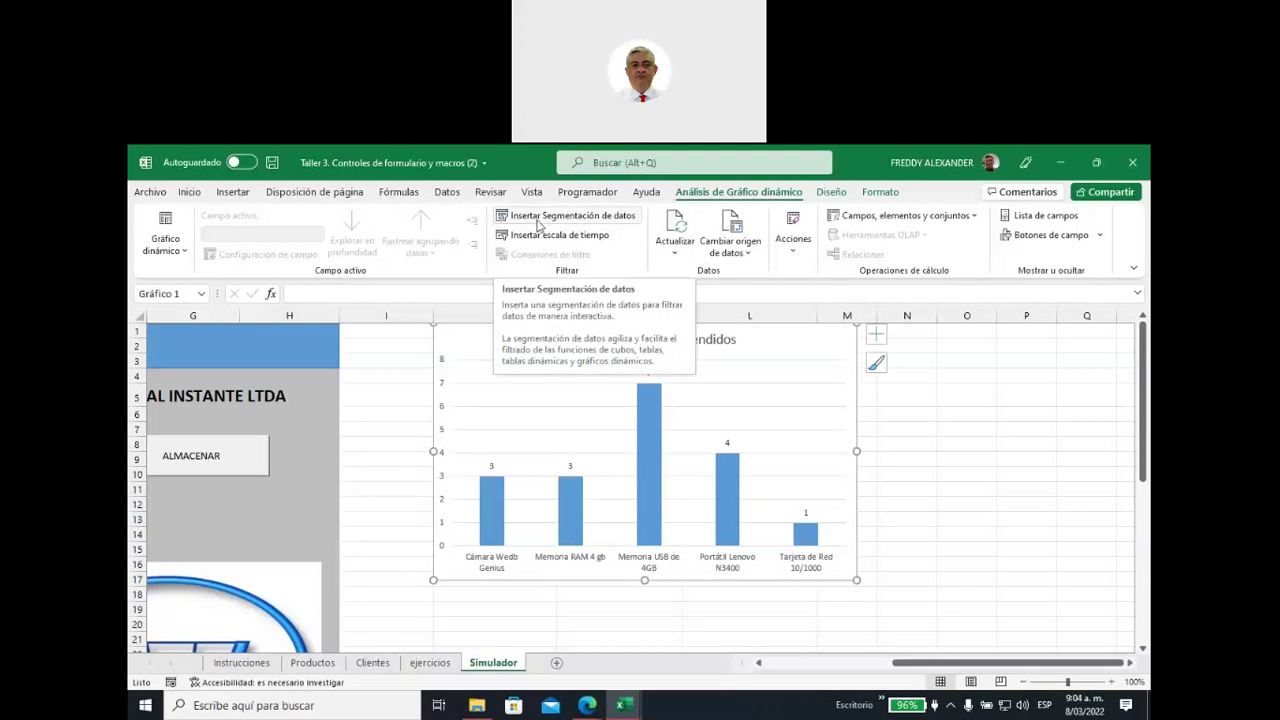
{"action": "left_click", "coordinate": [538, 224]}
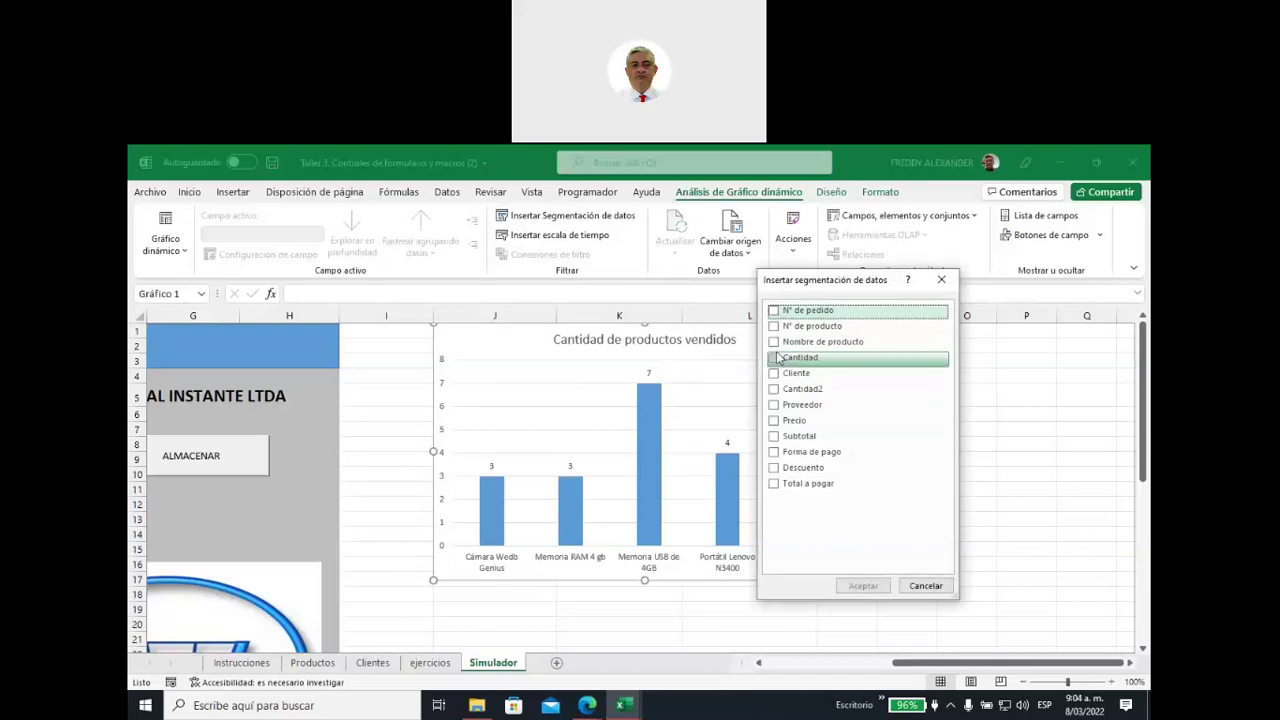
{"action": "left_click", "coordinate": [774, 344]}
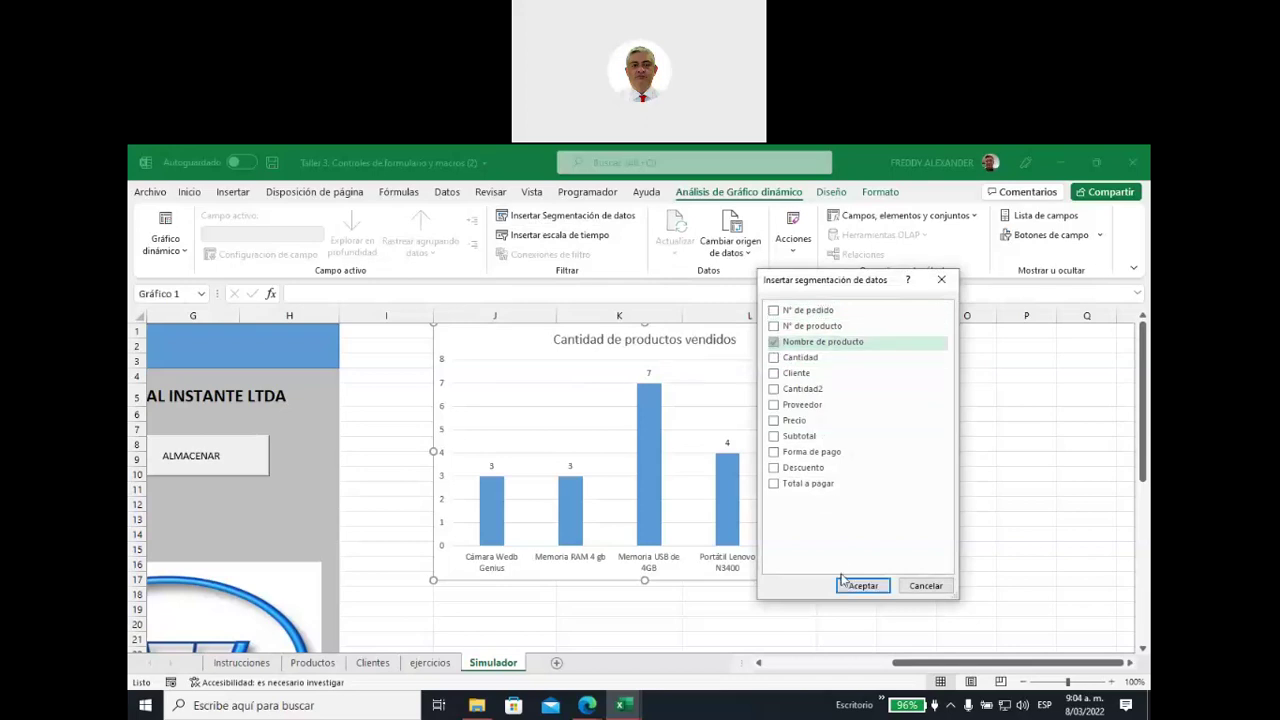
{"action": "left_click", "coordinate": [863, 587]}
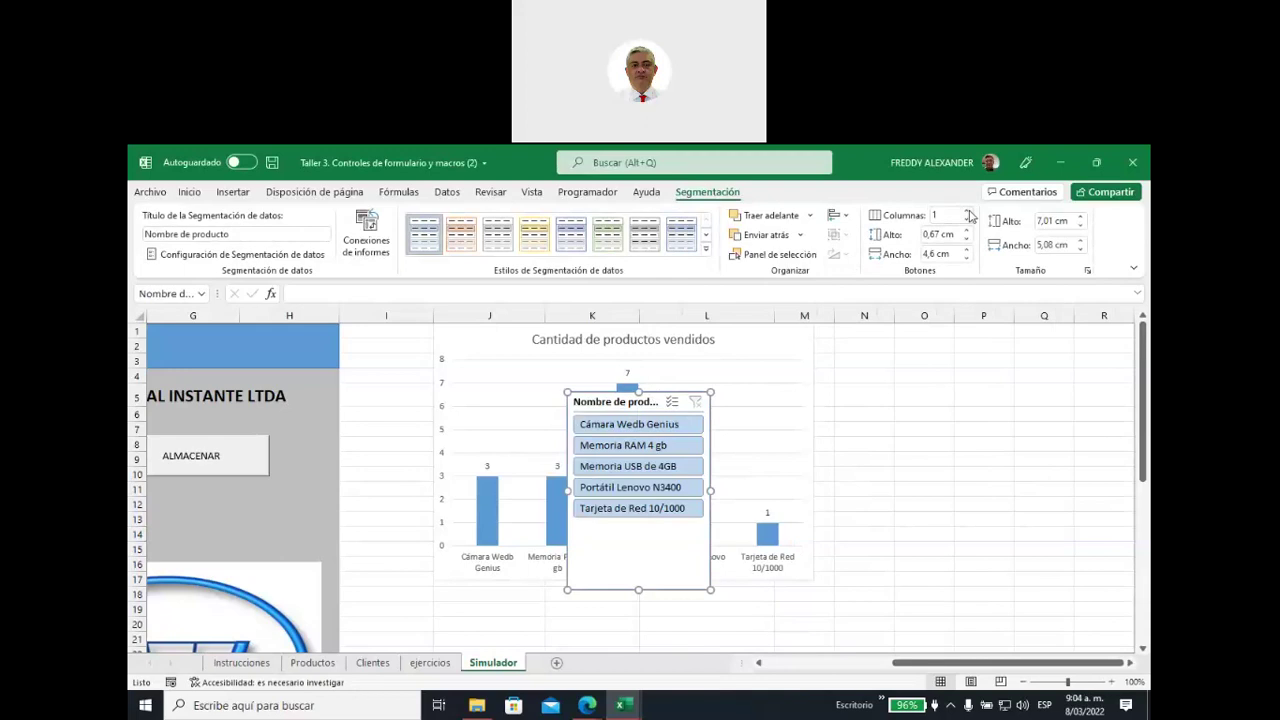
Keep the slicer at one column and place it as a tall column left of the chart
{"action": "left_click", "coordinate": [967, 212]}
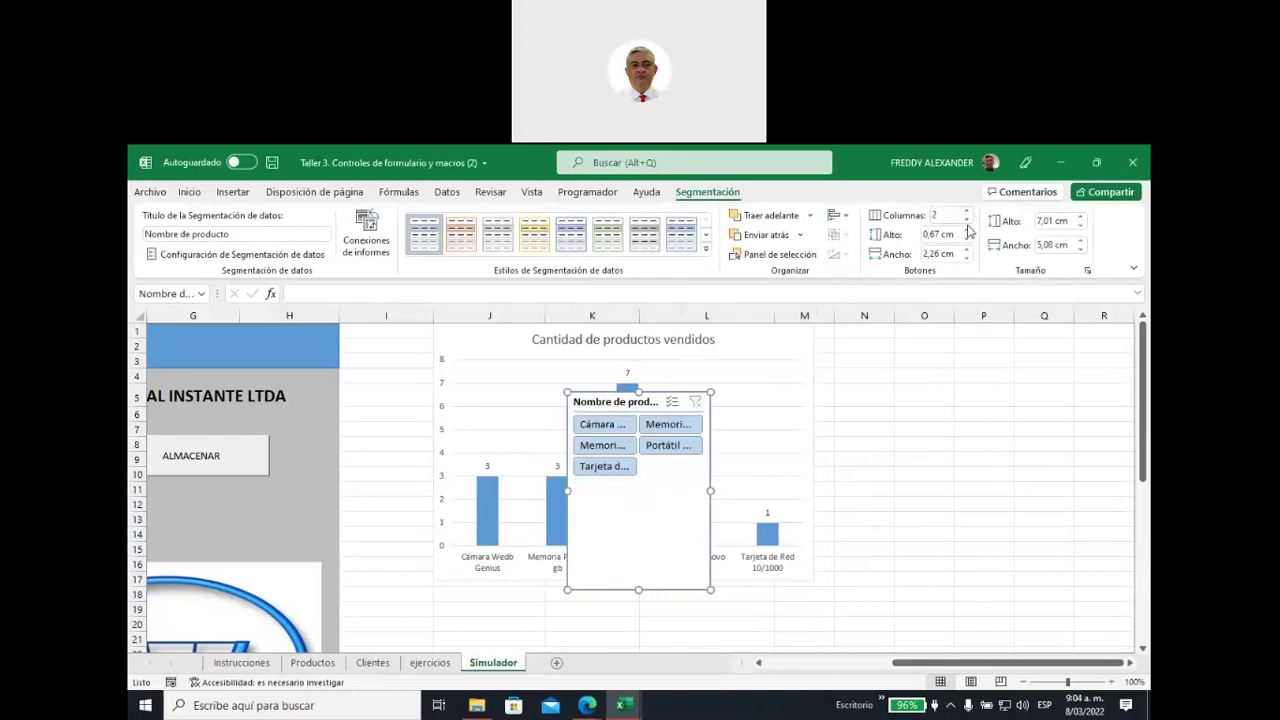
{"action": "left_click", "coordinate": [967, 220]}
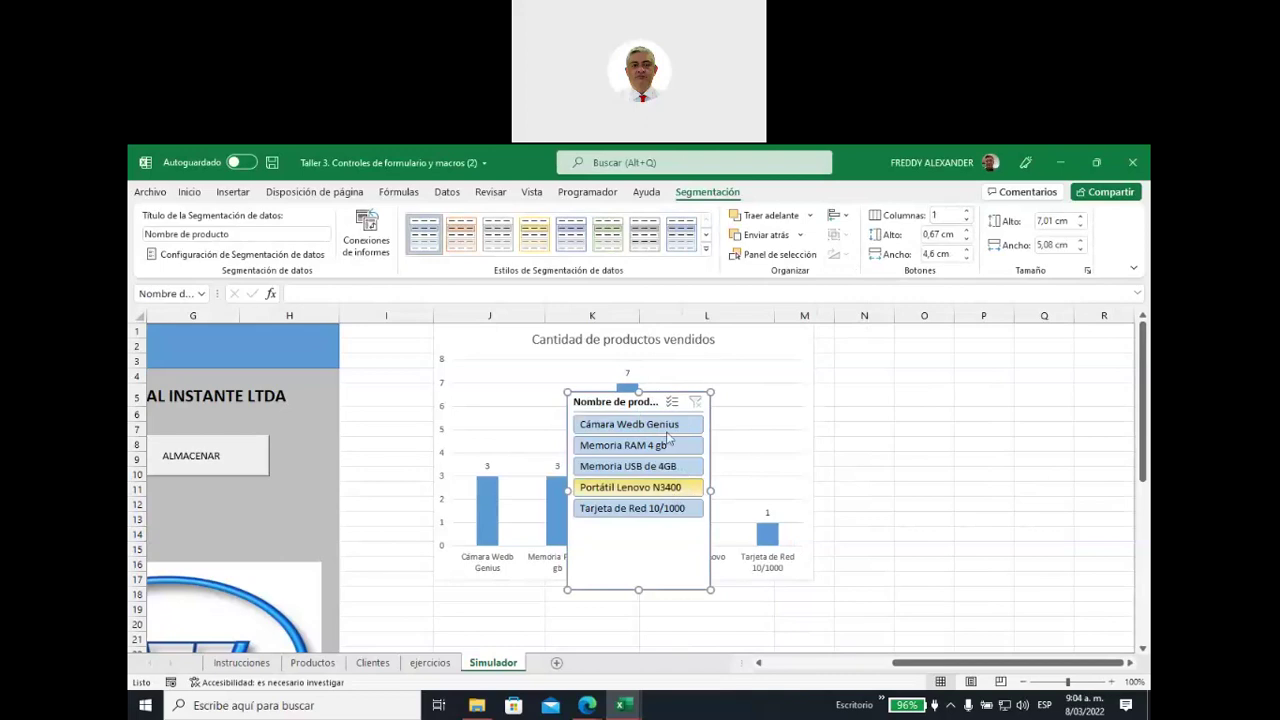
{"action": "left_click_drag", "start_coordinate": [657, 397], "coordinate": [428, 331]}
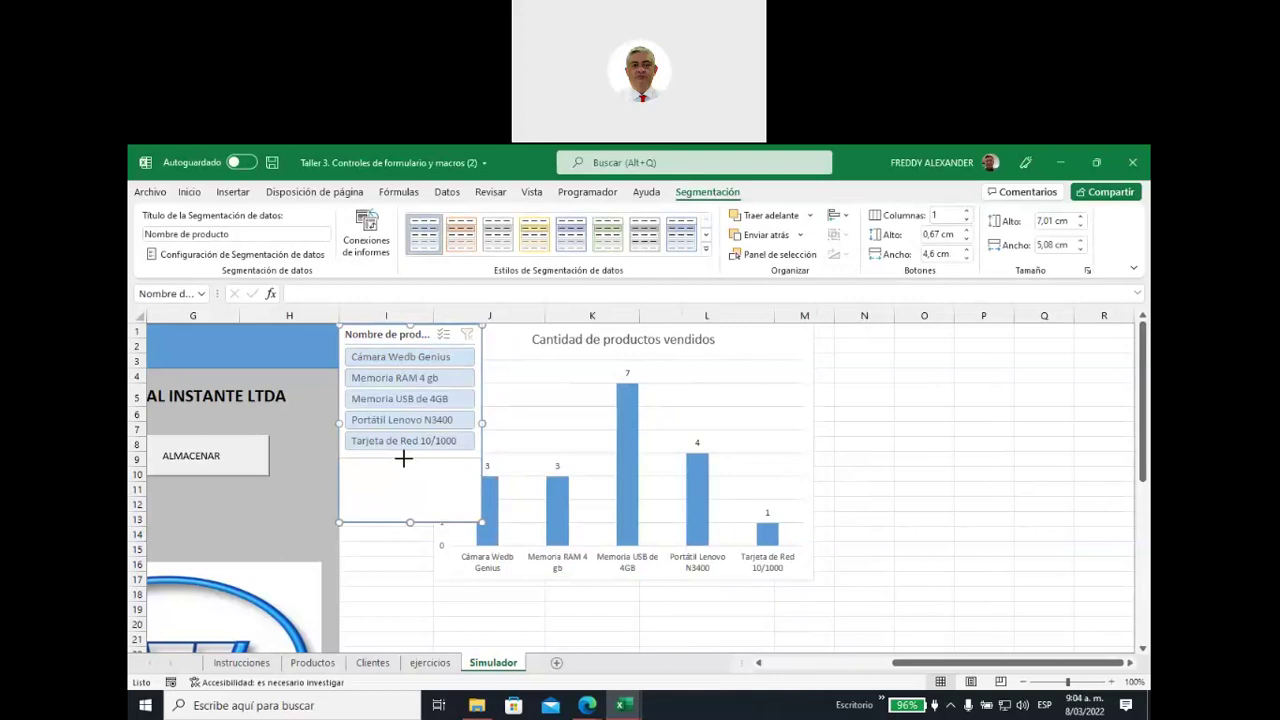
{"action": "left_click_drag", "start_coordinate": [404, 469], "coordinate": [406, 458]}
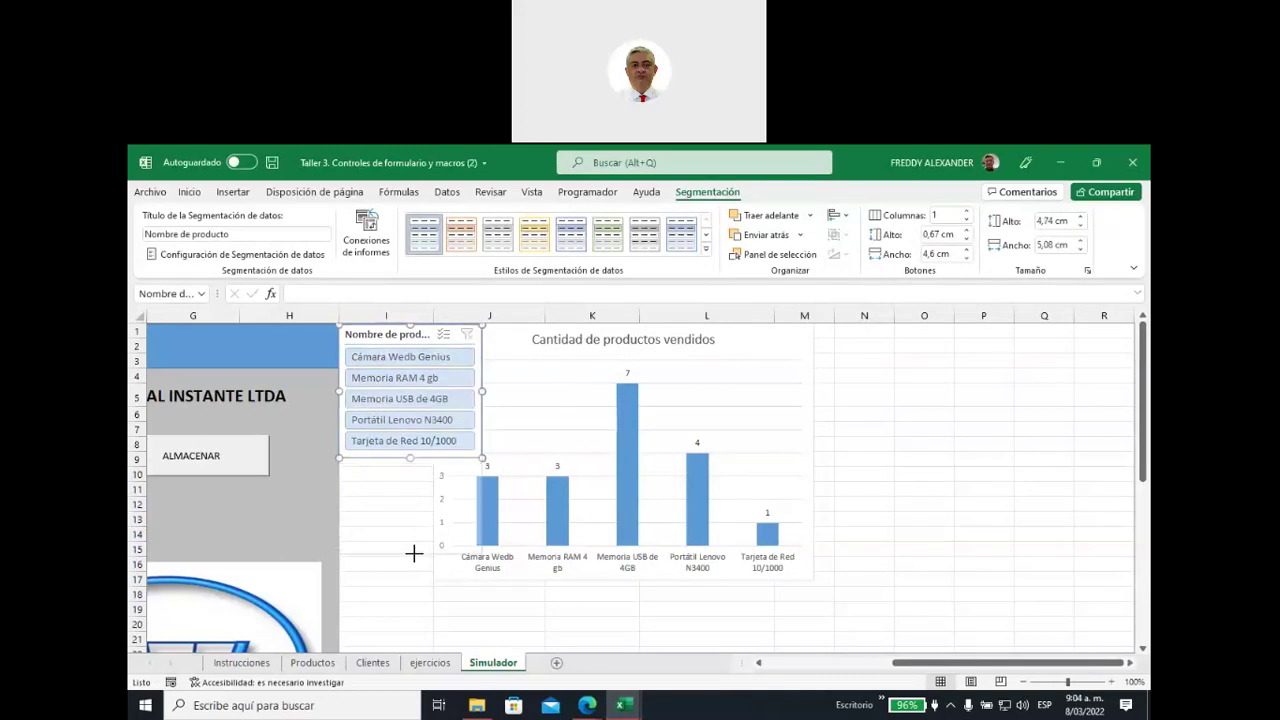
{"action": "left_click_drag", "start_coordinate": [414, 553], "coordinate": [414, 555]}
Shift the chart right, clear of the slicer, and widen it
{"action": "left_click_drag", "start_coordinate": [514, 338], "coordinate": [559, 334]}
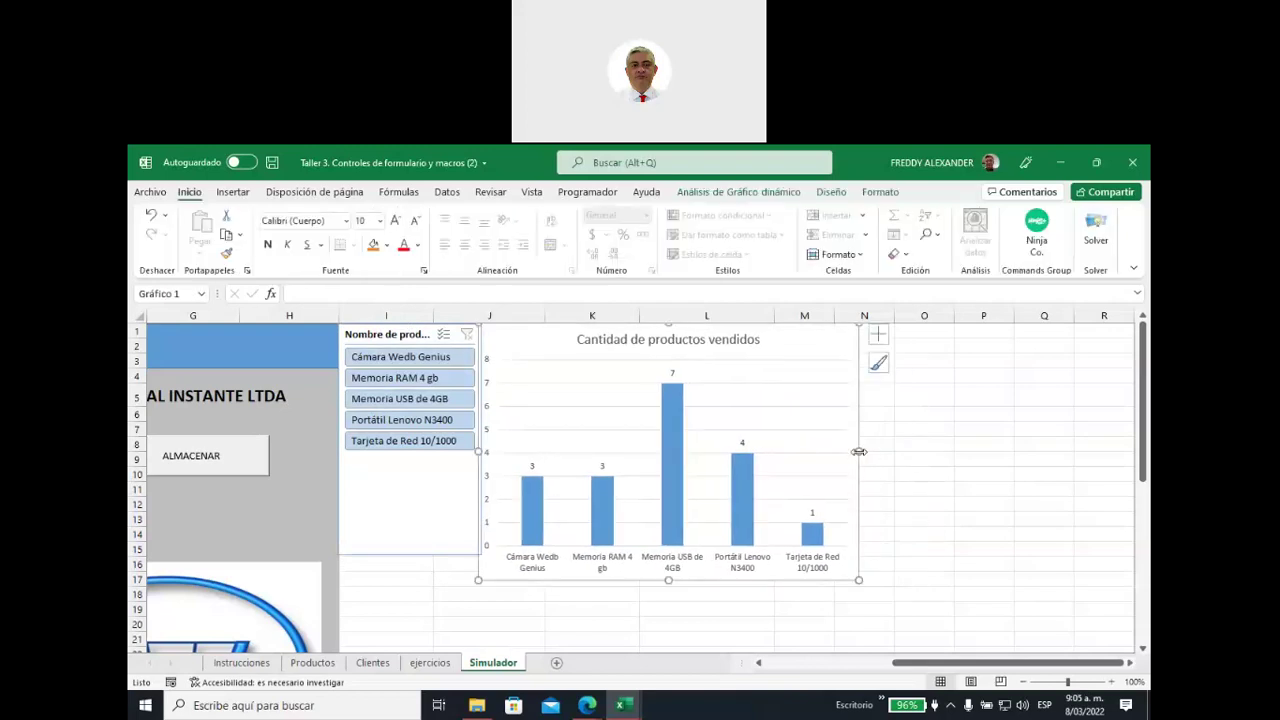
{"action": "left_click_drag", "start_coordinate": [859, 451], "coordinate": [894, 451]}
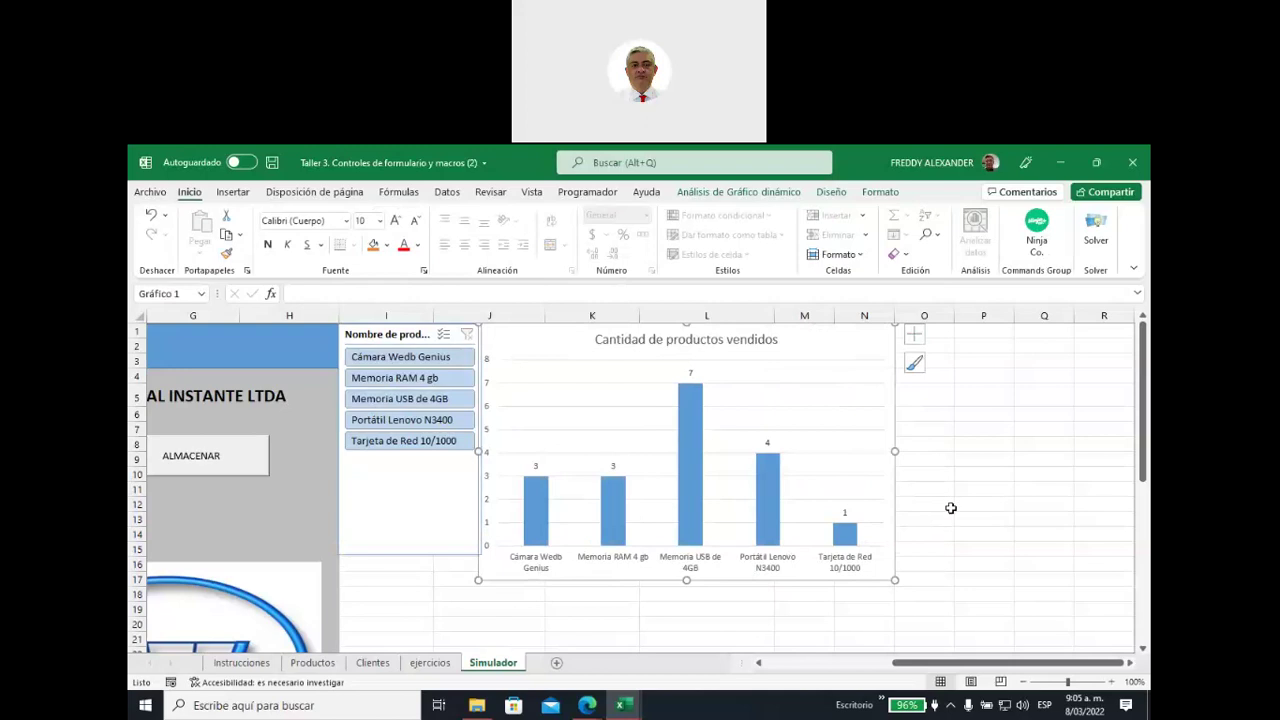
{"action": "left_click", "coordinate": [941, 485]}
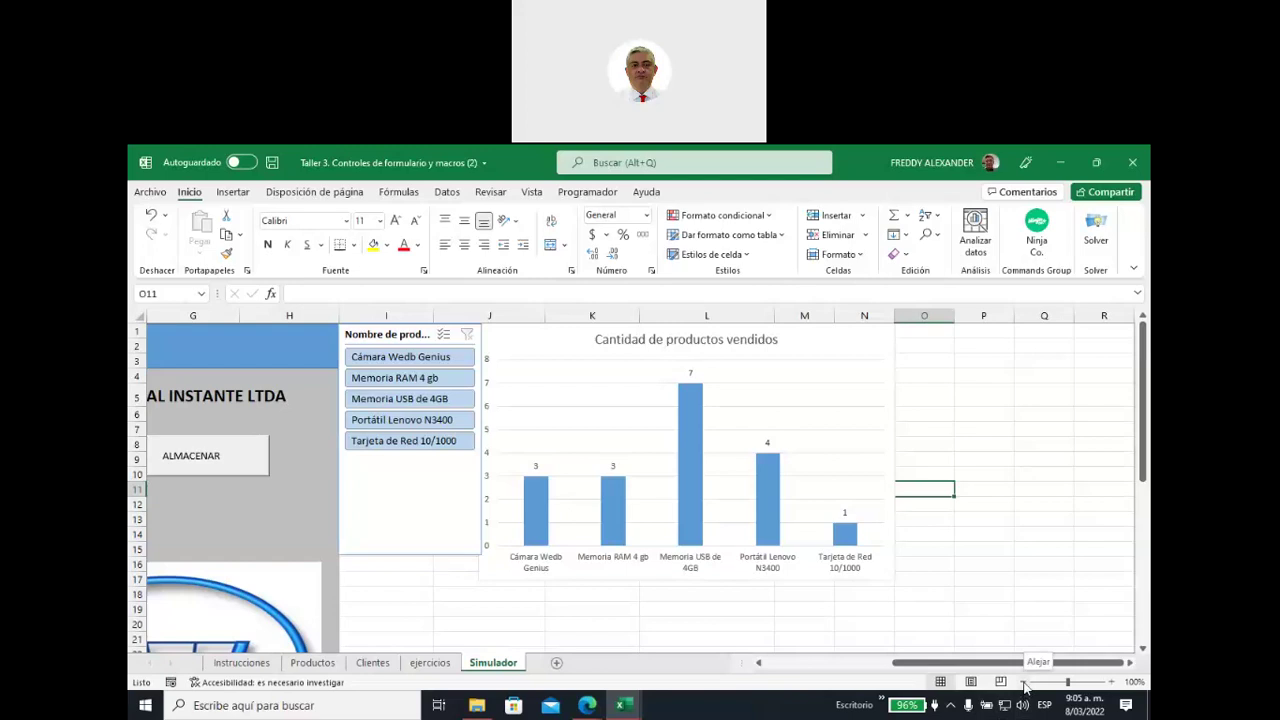
{"action": "left_click", "coordinate": [1022, 681]}
Filter the chart to Memoria USB de 4GB, then show every product again
{"action": "left_click", "coordinate": [1022, 681]}
{"action": "left_click", "coordinate": [1022, 681]}
{"action": "left_click", "coordinate": [1022, 681]}
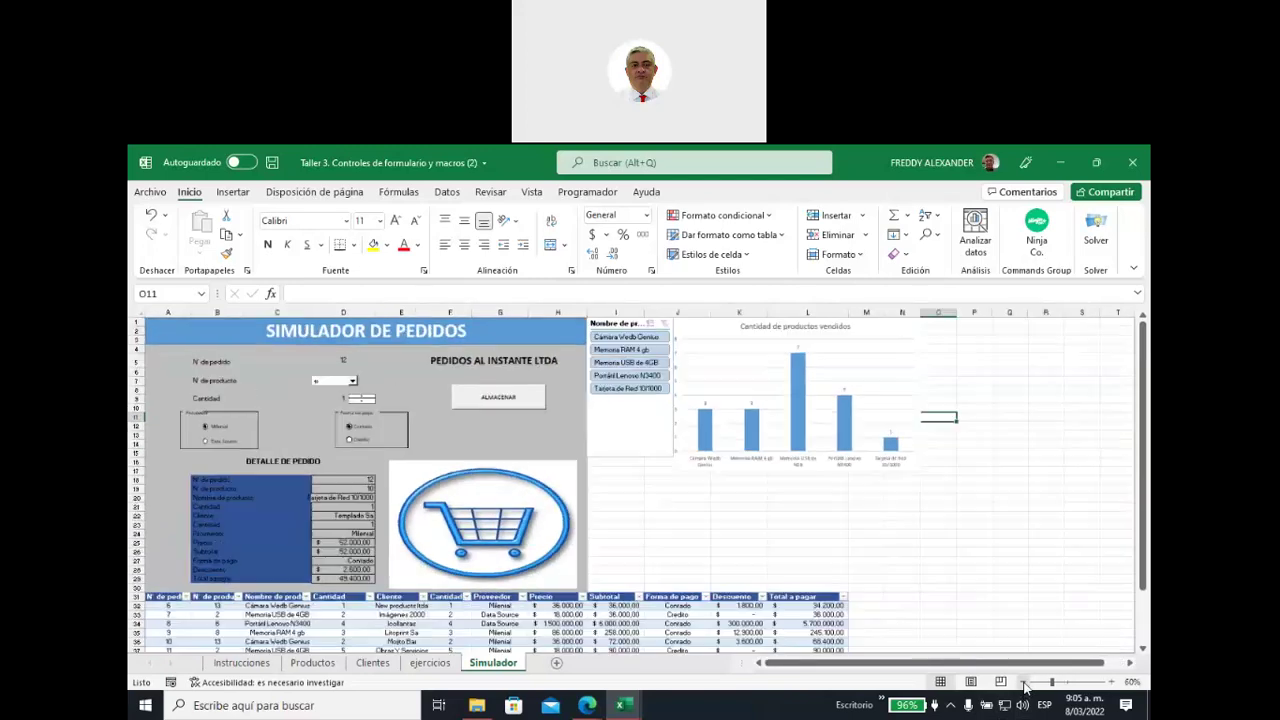
{"action": "left_click", "coordinate": [1022, 681]}
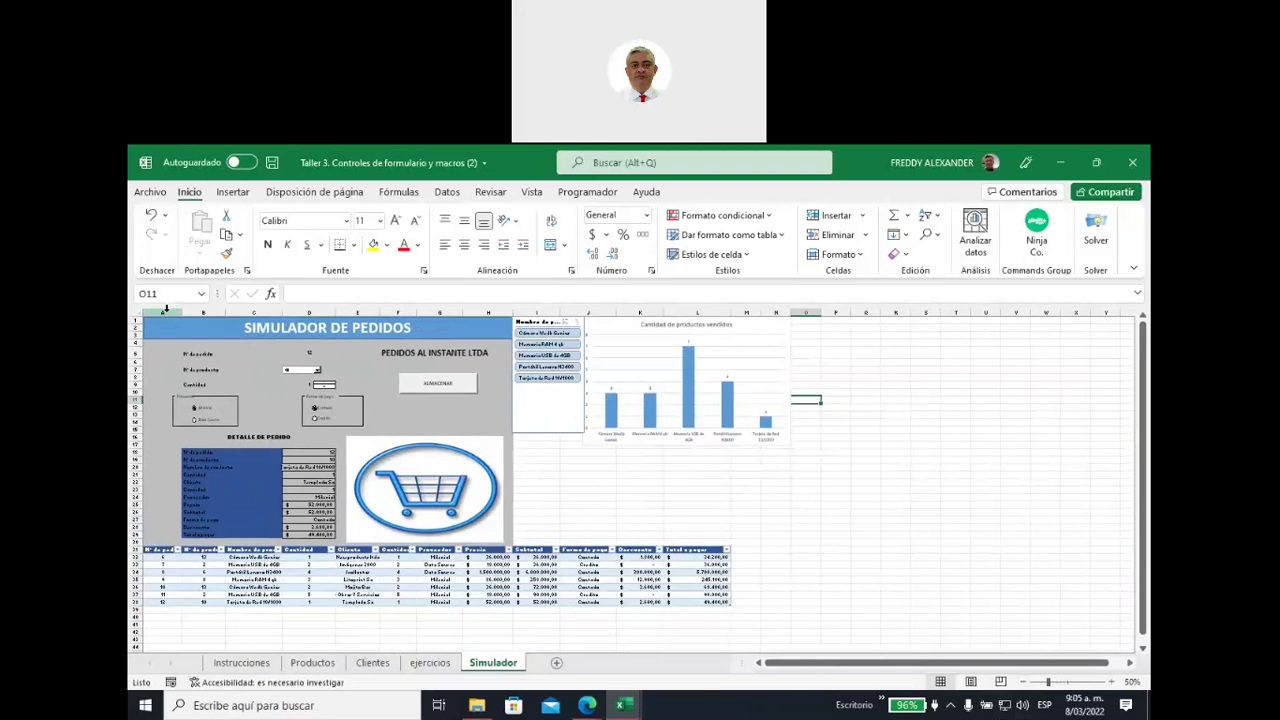
{"action": "left_click_drag", "start_coordinate": [176, 313], "coordinate": [500, 313]}
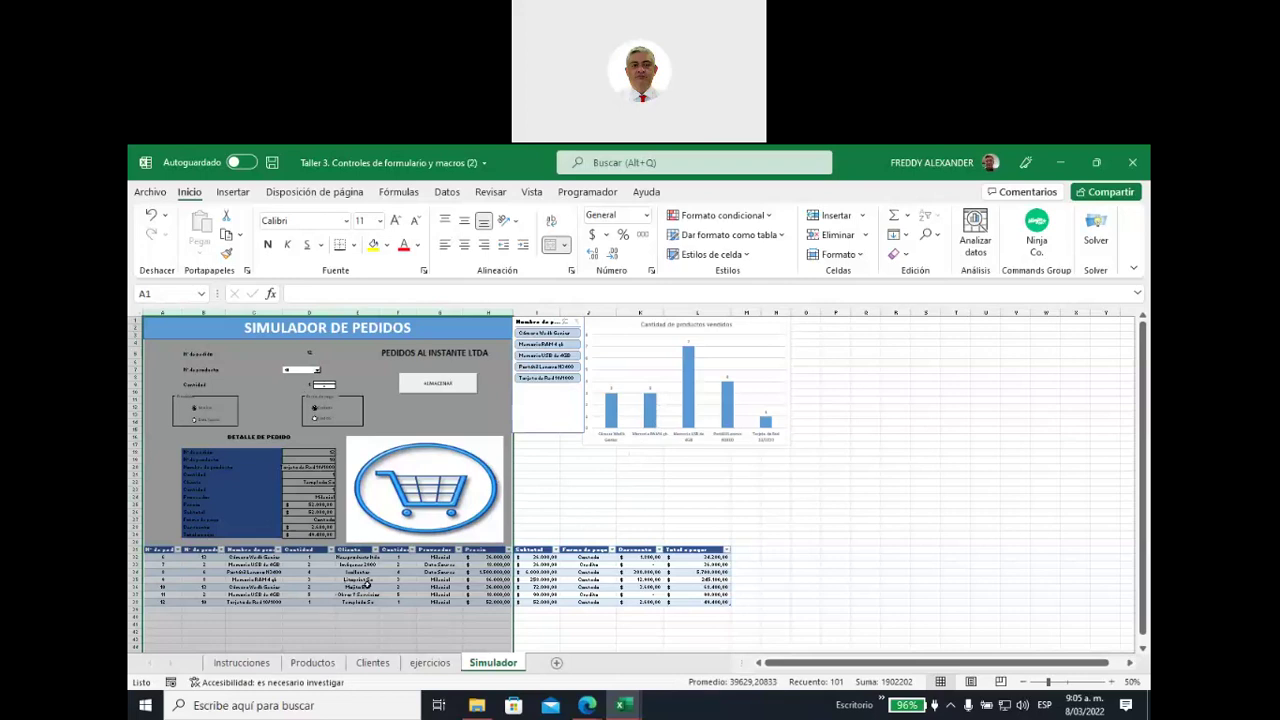
{"action": "left_click", "coordinate": [627, 333]}
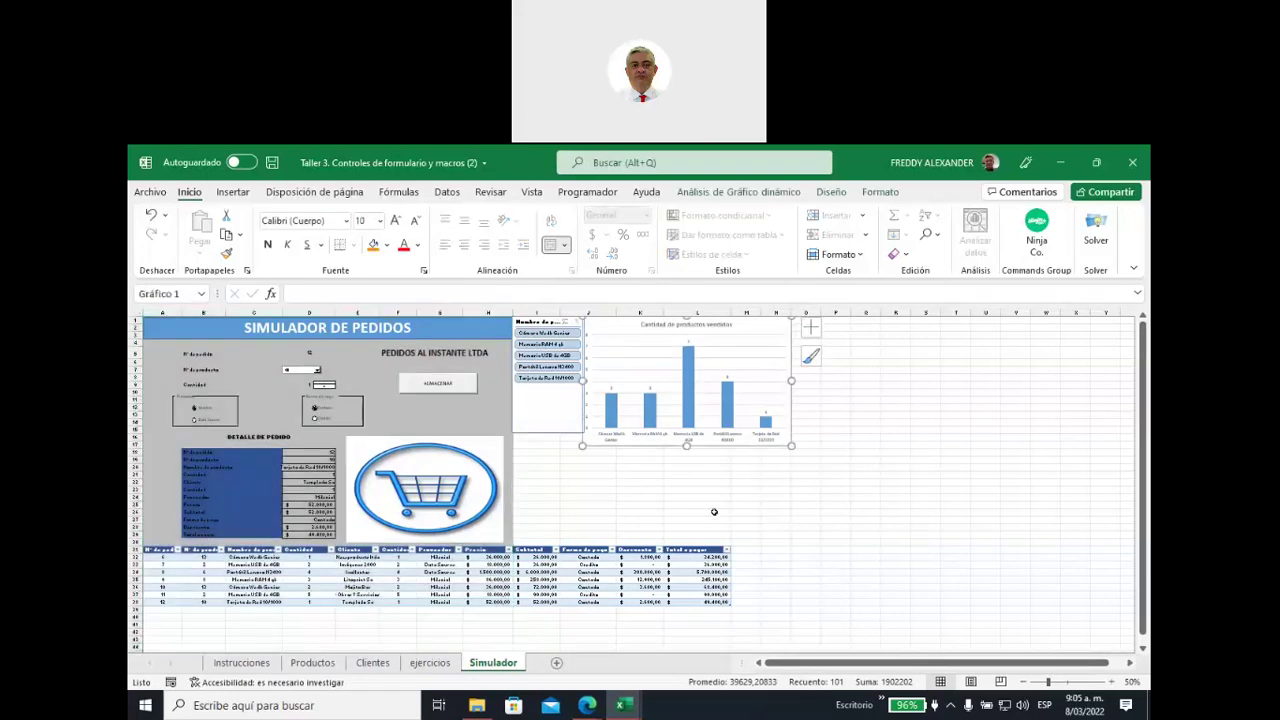
{"action": "left_click", "coordinate": [542, 356]}
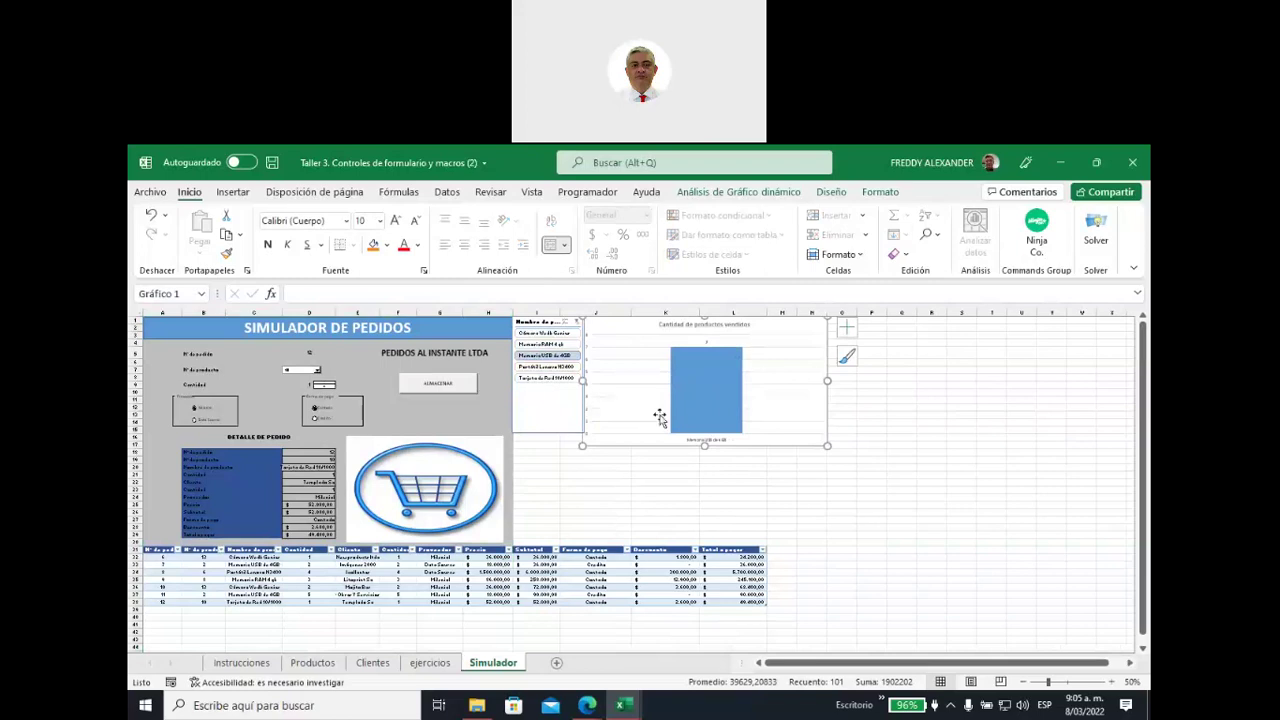
{"action": "left_click", "coordinate": [577, 322]}
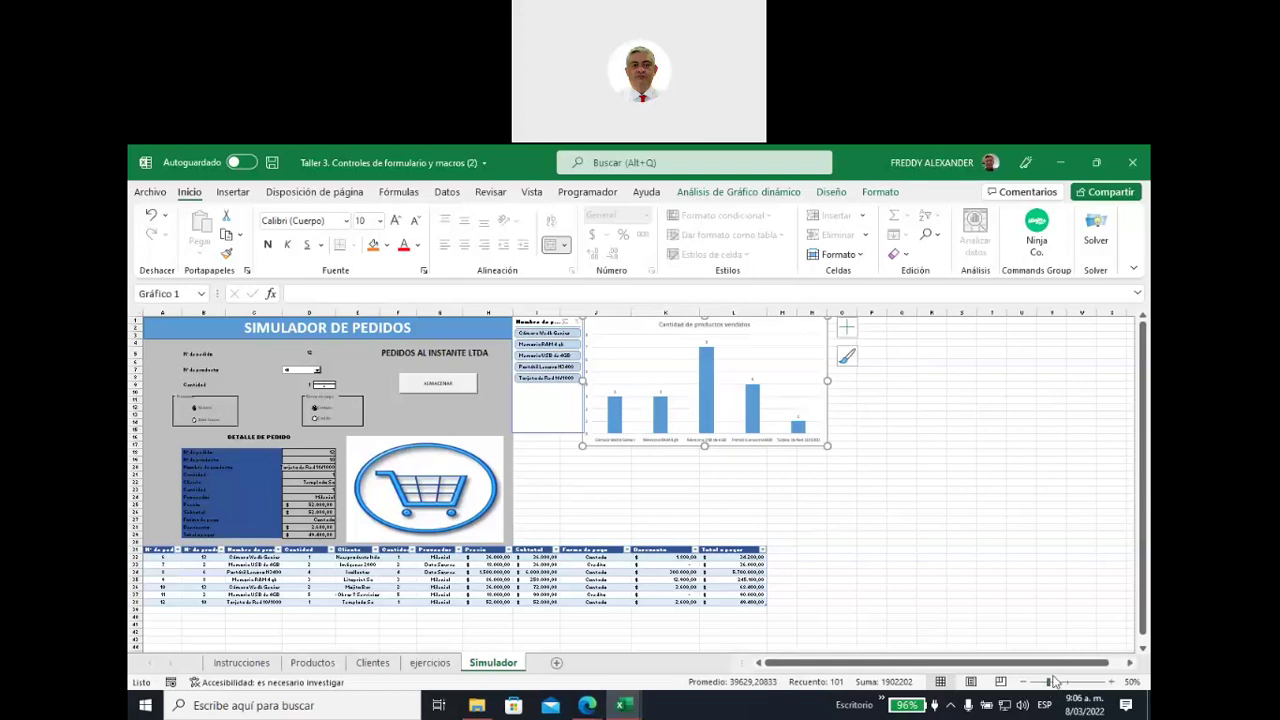
Adjust the sheet zoom and bring the browser with the tutorial videos forward
{"action": "left_click_drag", "start_coordinate": [1048, 683], "coordinate": [1048, 683]}
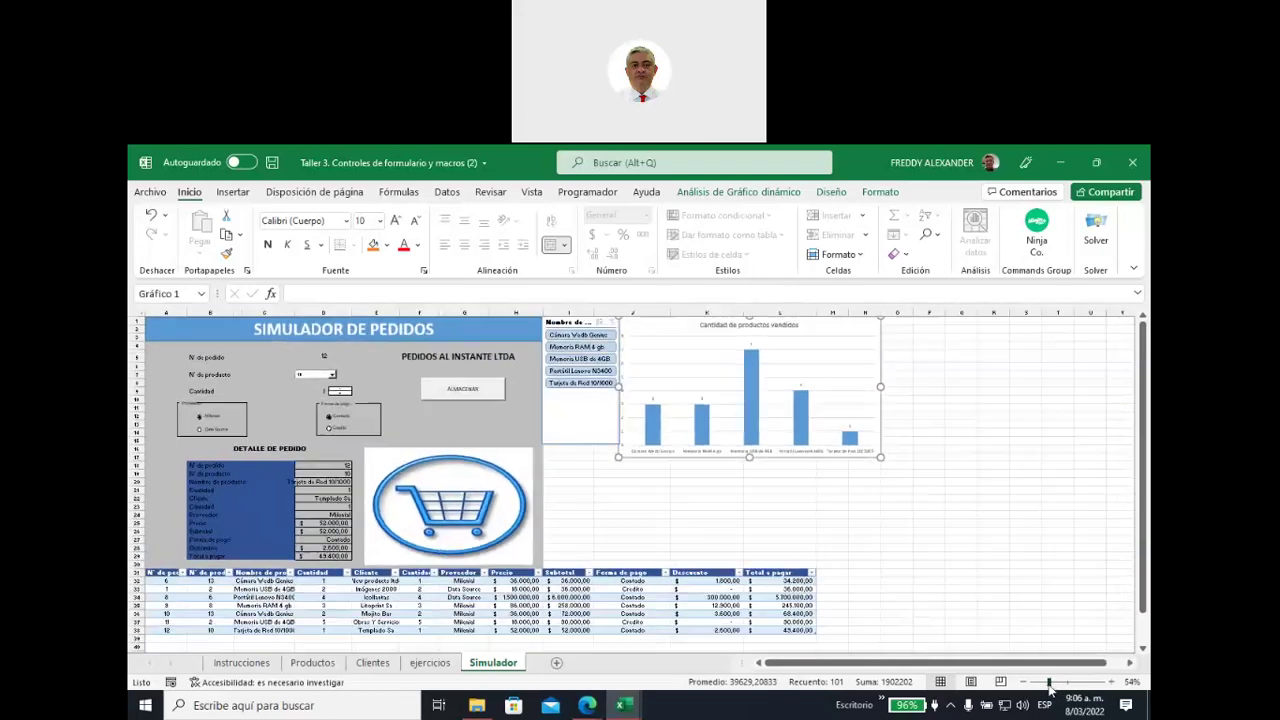
{"action": "left_click", "coordinate": [886, 523]}
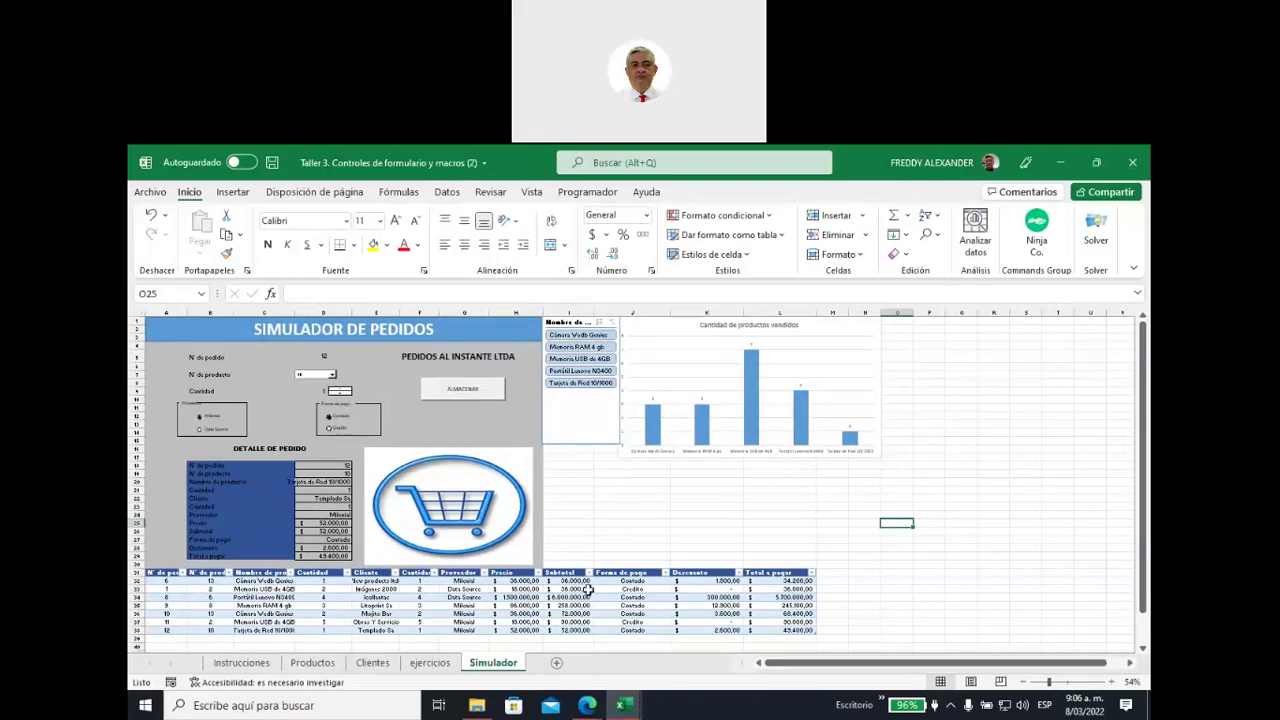
{"action": "mouse_move", "coordinate": [590, 706]}
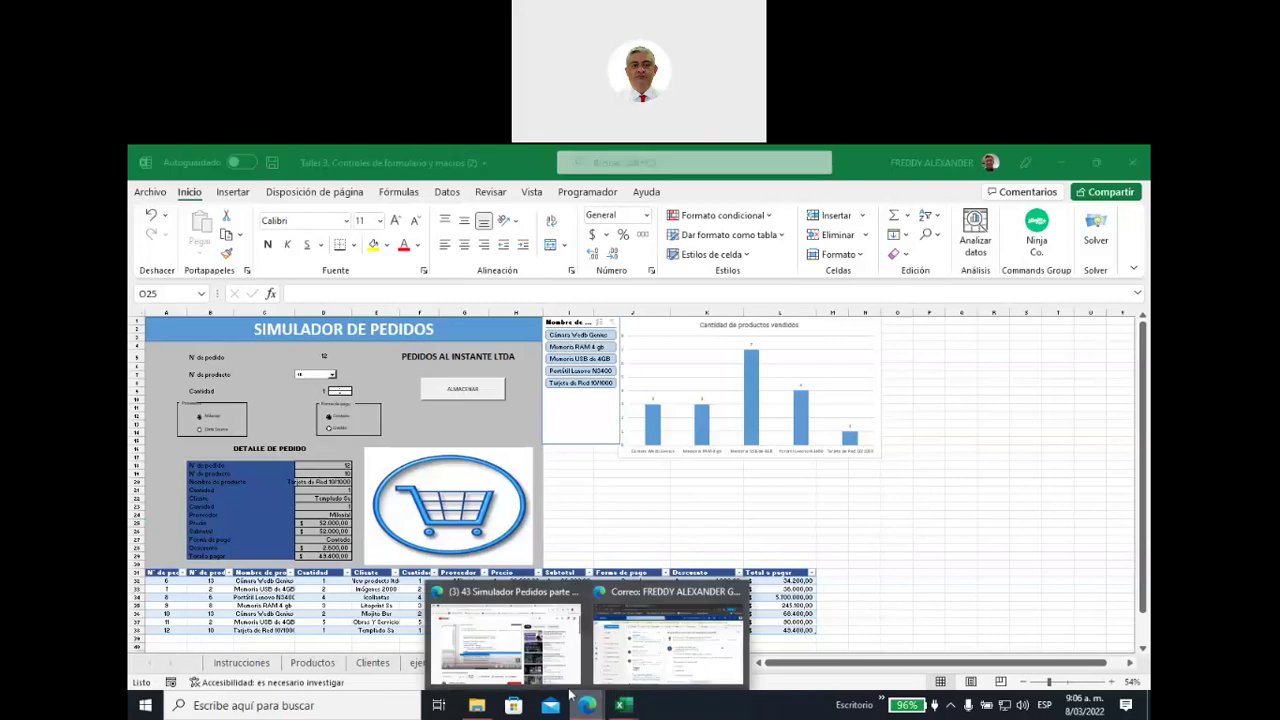
{"action": "left_click", "coordinate": [720, 625]}
Open the Simulador de pedidos parte 5 video link from Excel's Instrucciones sheet
{"action": "left_click", "coordinate": [750, 158]}
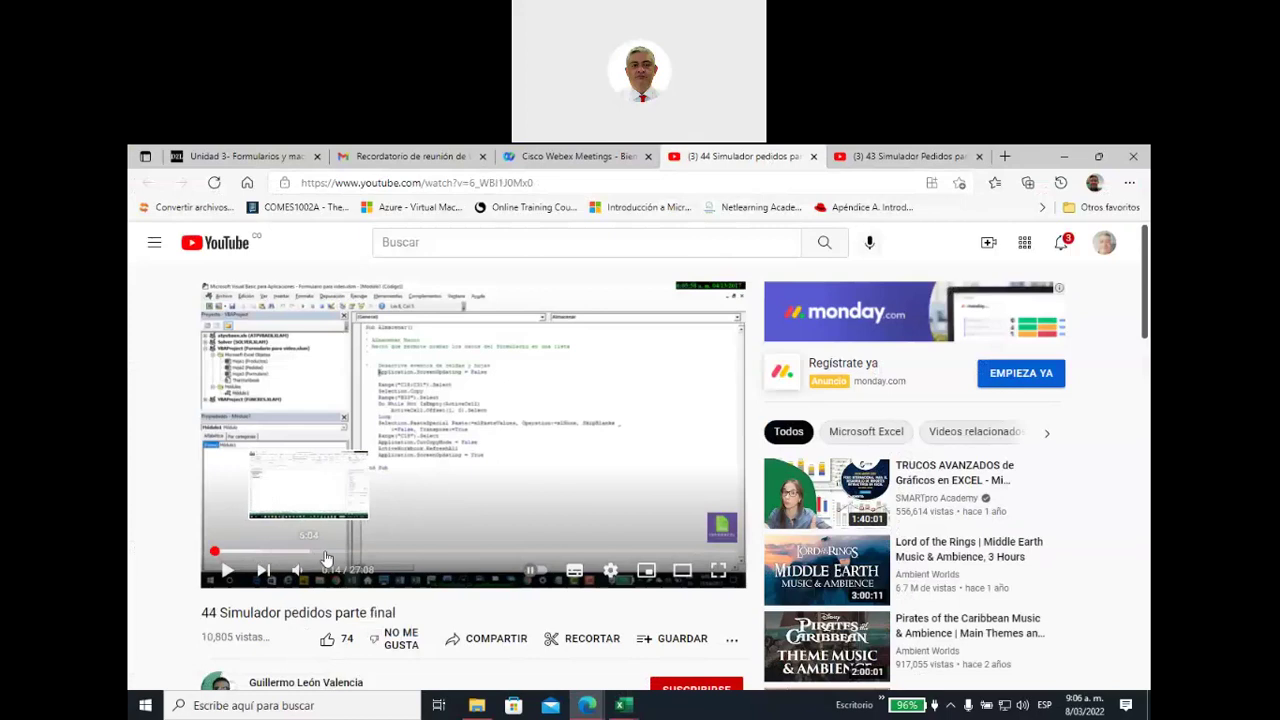
{"action": "left_click", "coordinate": [905, 158]}
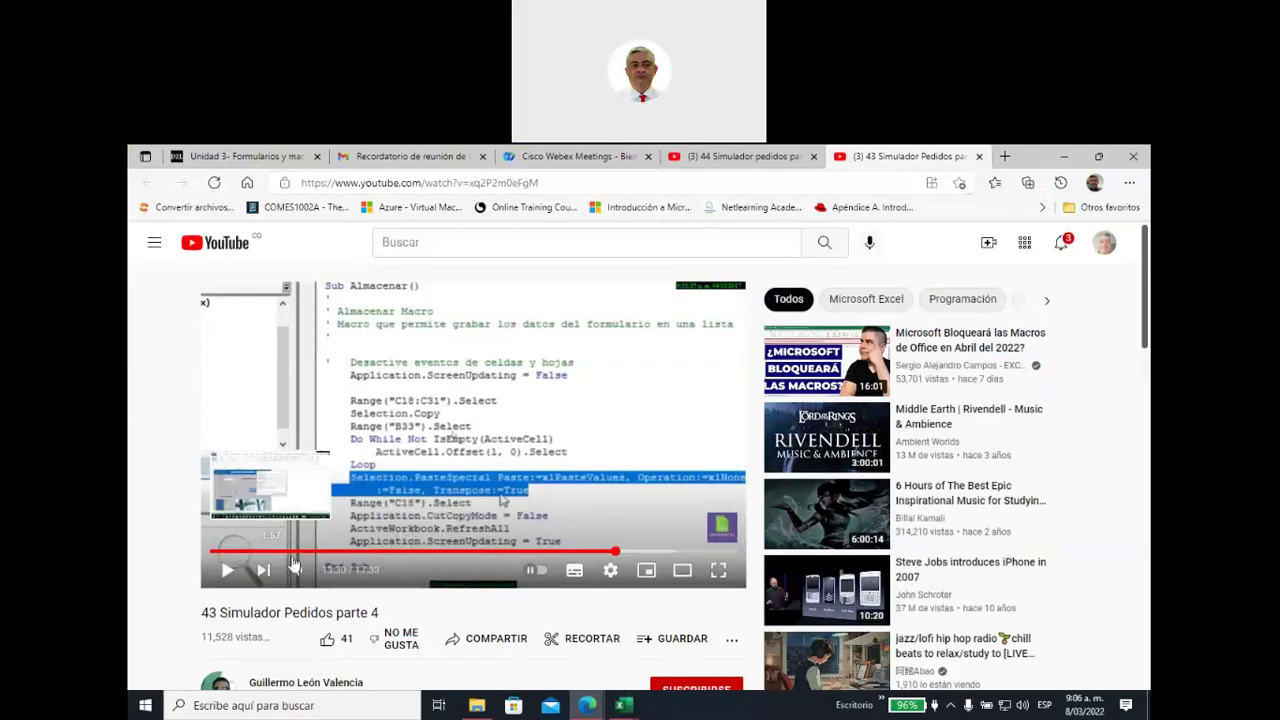
{"action": "mouse_move", "coordinate": [616, 706]}
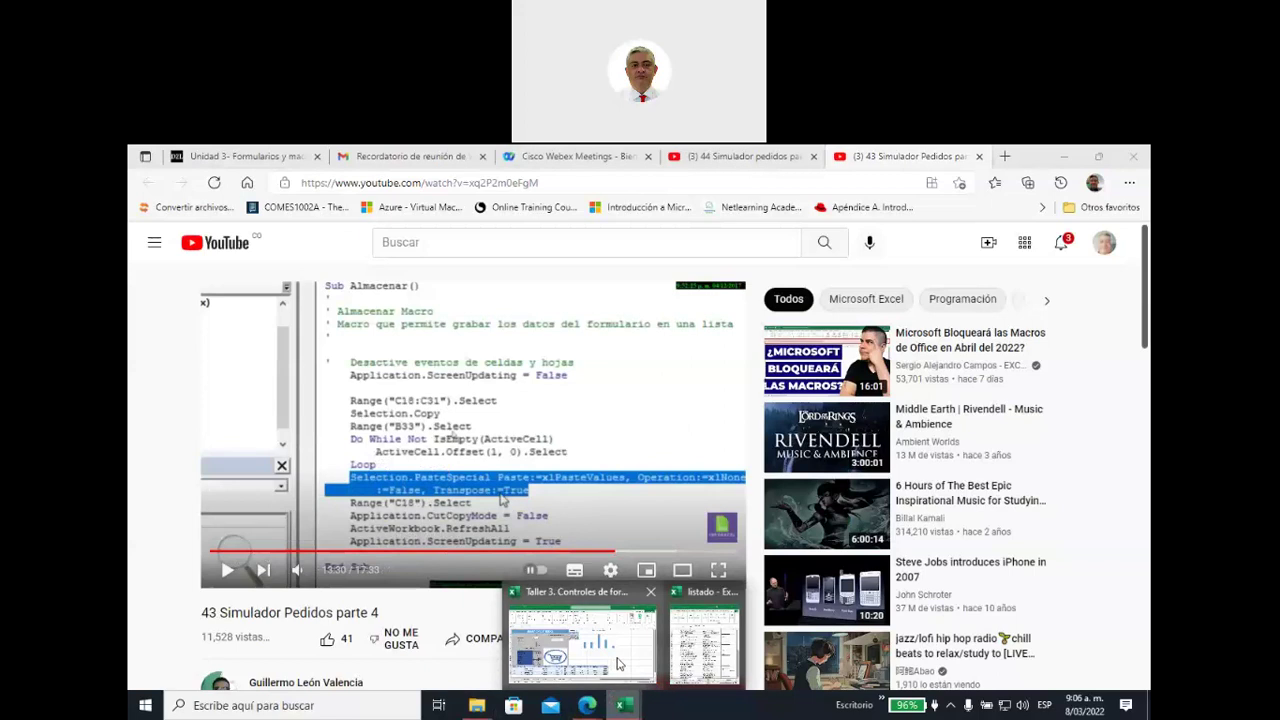
{"action": "left_click", "coordinate": [619, 663]}
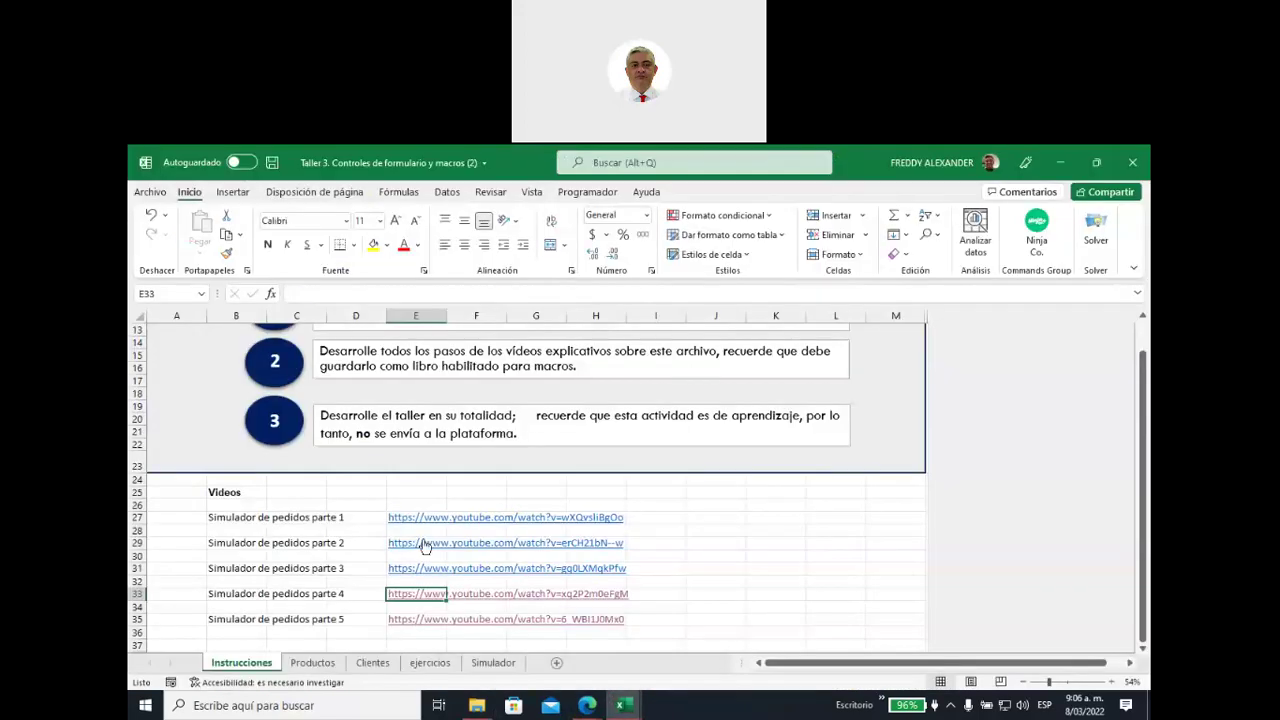
{"action": "left_click", "coordinate": [418, 624]}
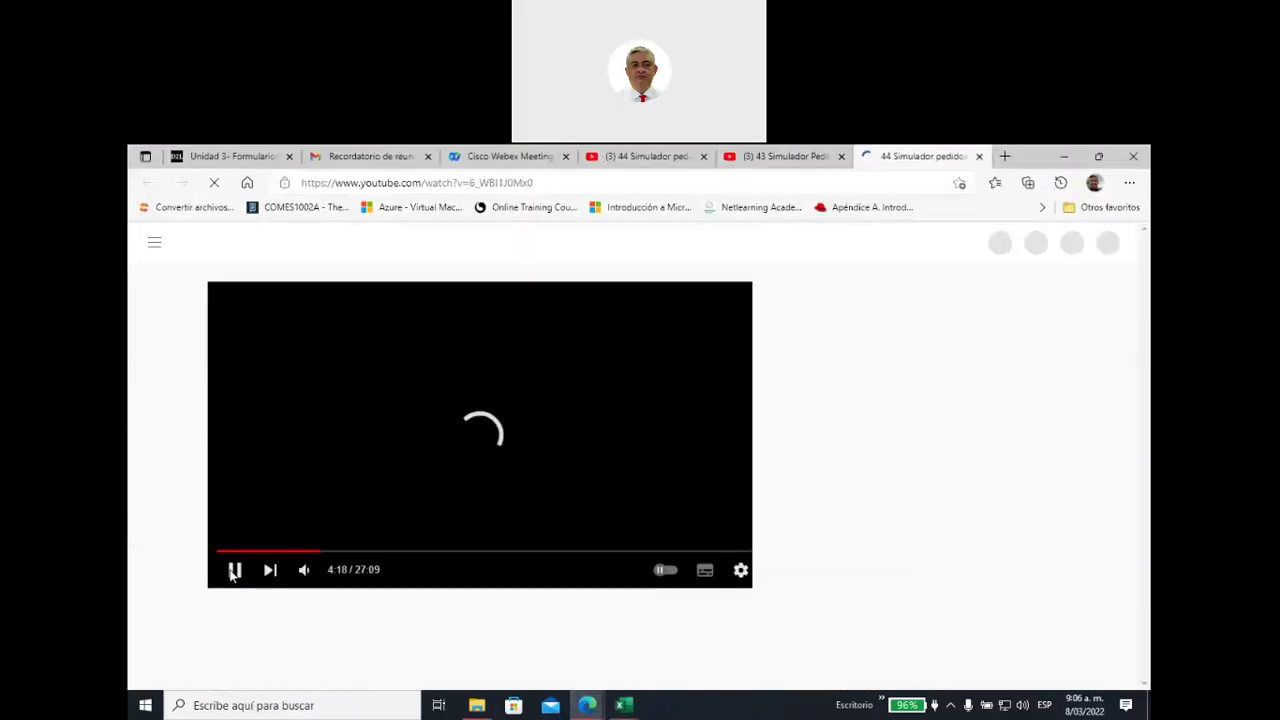
Skip the ad and pause the final tutorial video
{"action": "left_click", "coordinate": [234, 572]}
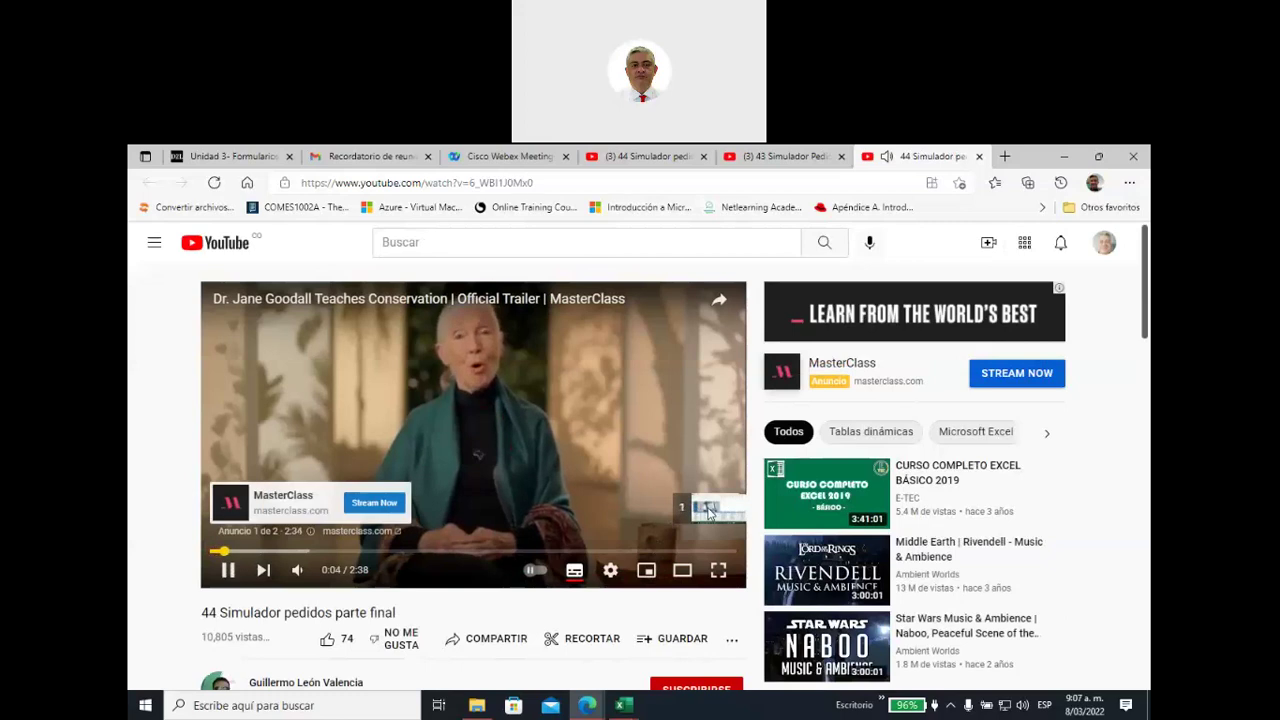
{"action": "left_click", "coordinate": [701, 510]}
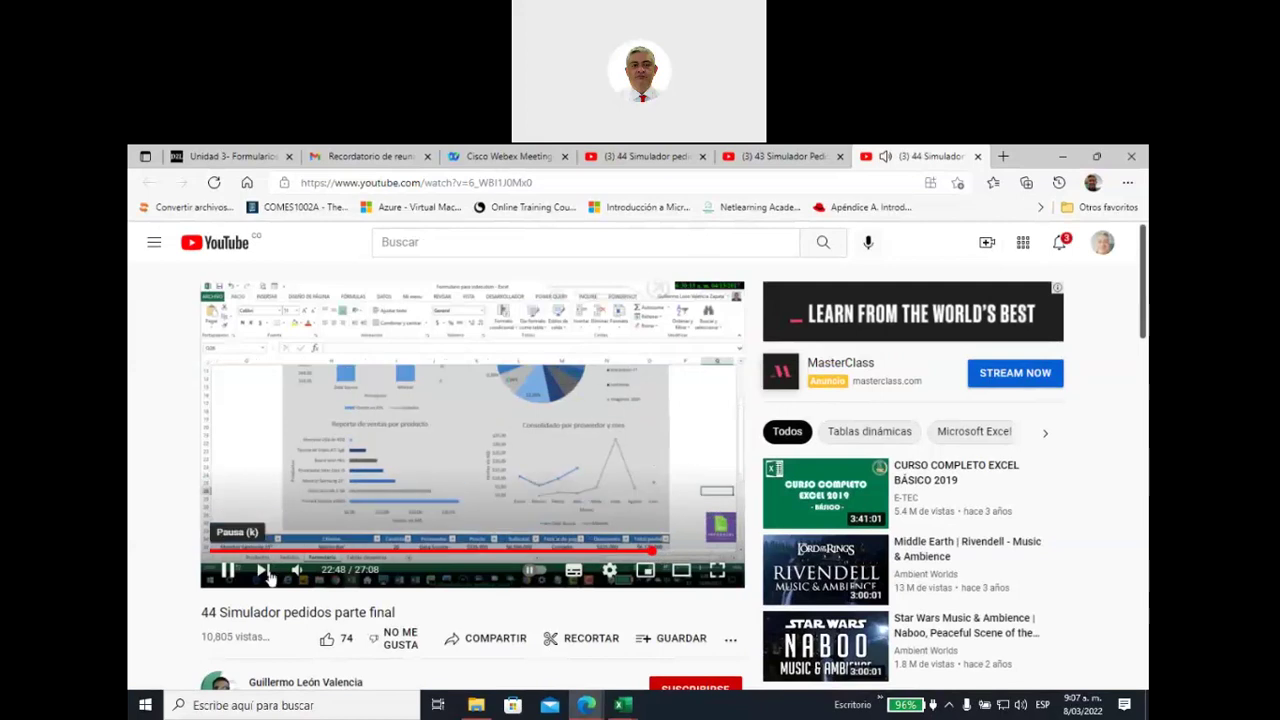
{"action": "left_click", "coordinate": [228, 570]}
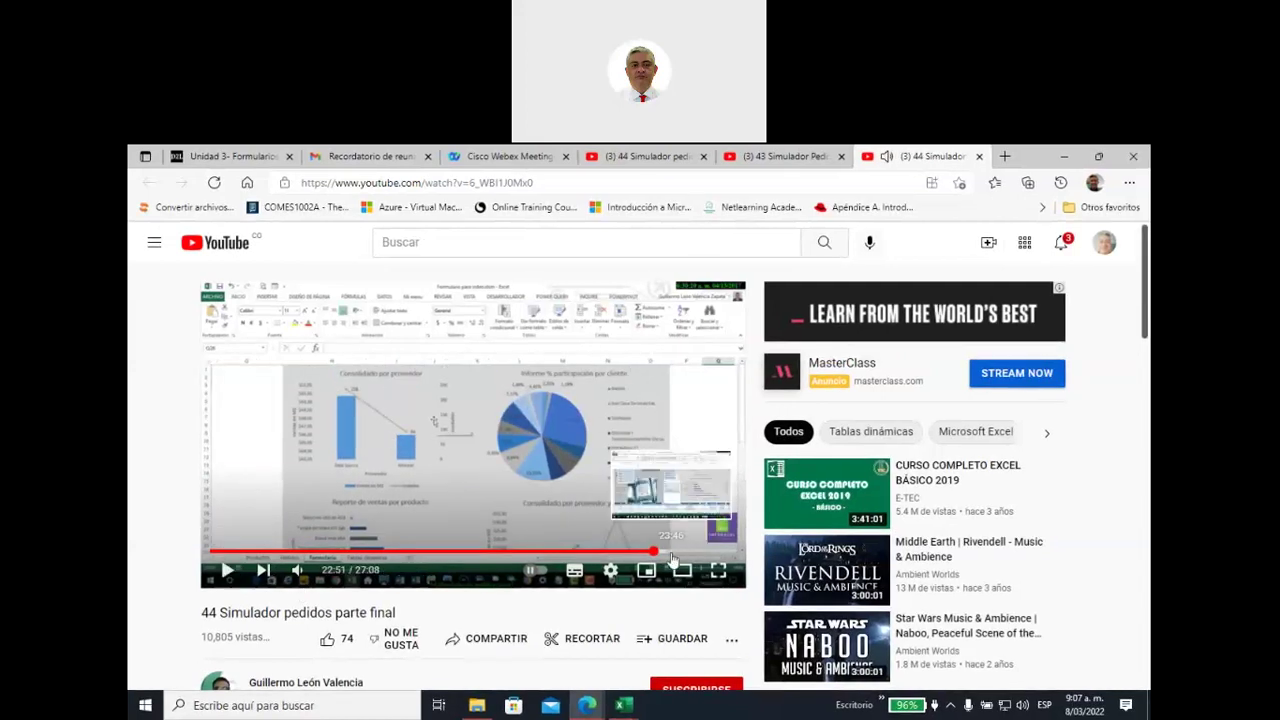
Seek the tutorial to 25:34, showing the finished dashboard, and watch it full screen
{"action": "left_click", "coordinate": [672, 551]}
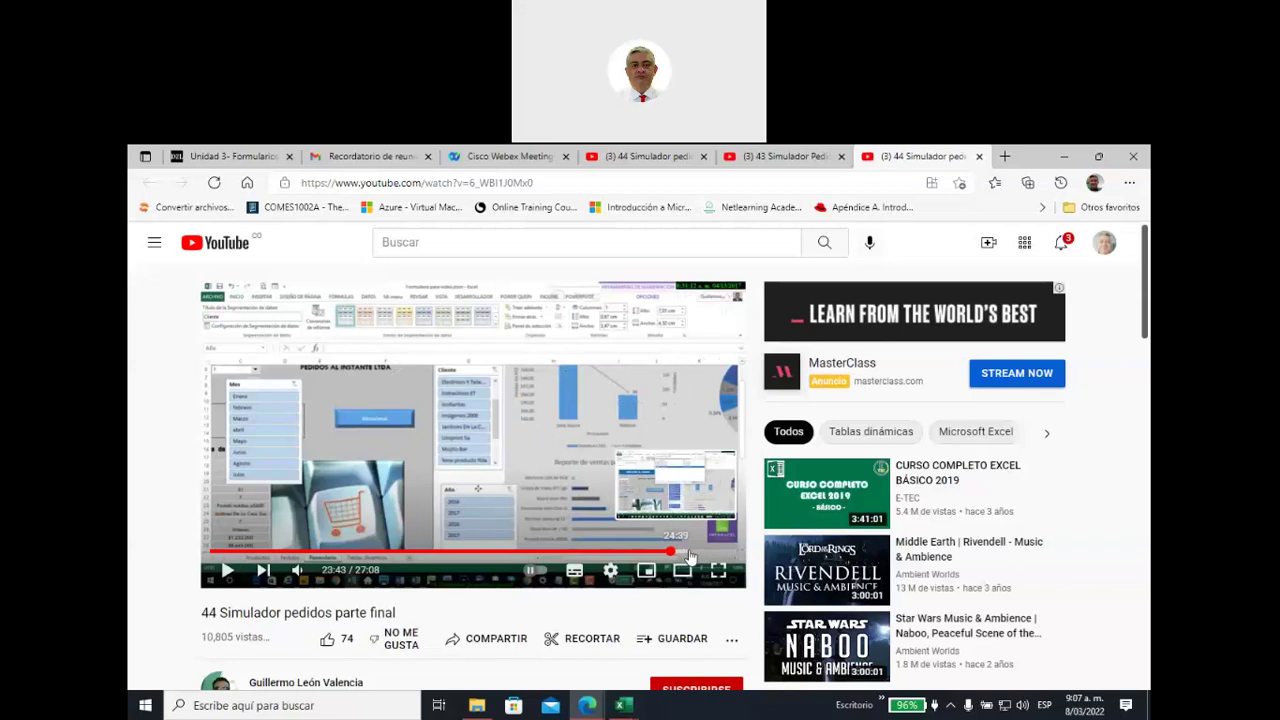
{"action": "left_click", "coordinate": [689, 552]}
{"action": "left_click", "coordinate": [702, 553]}
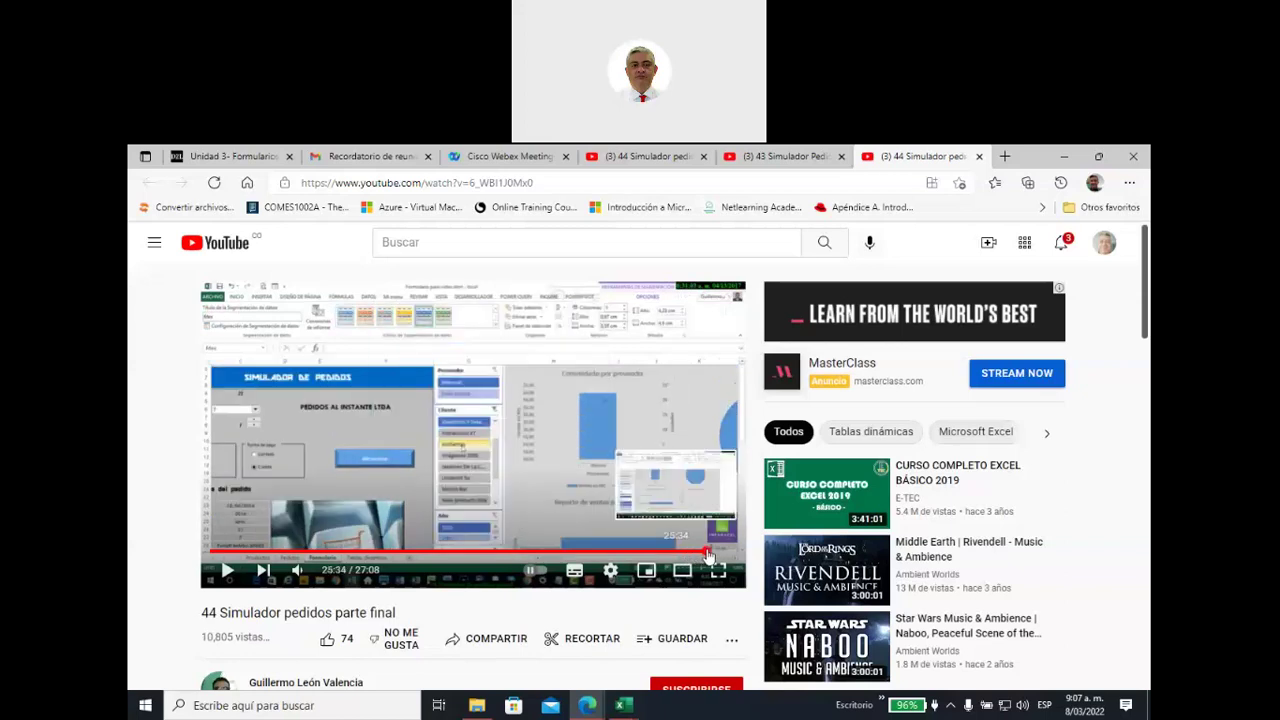
{"action": "left_click", "coordinate": [709, 552]}
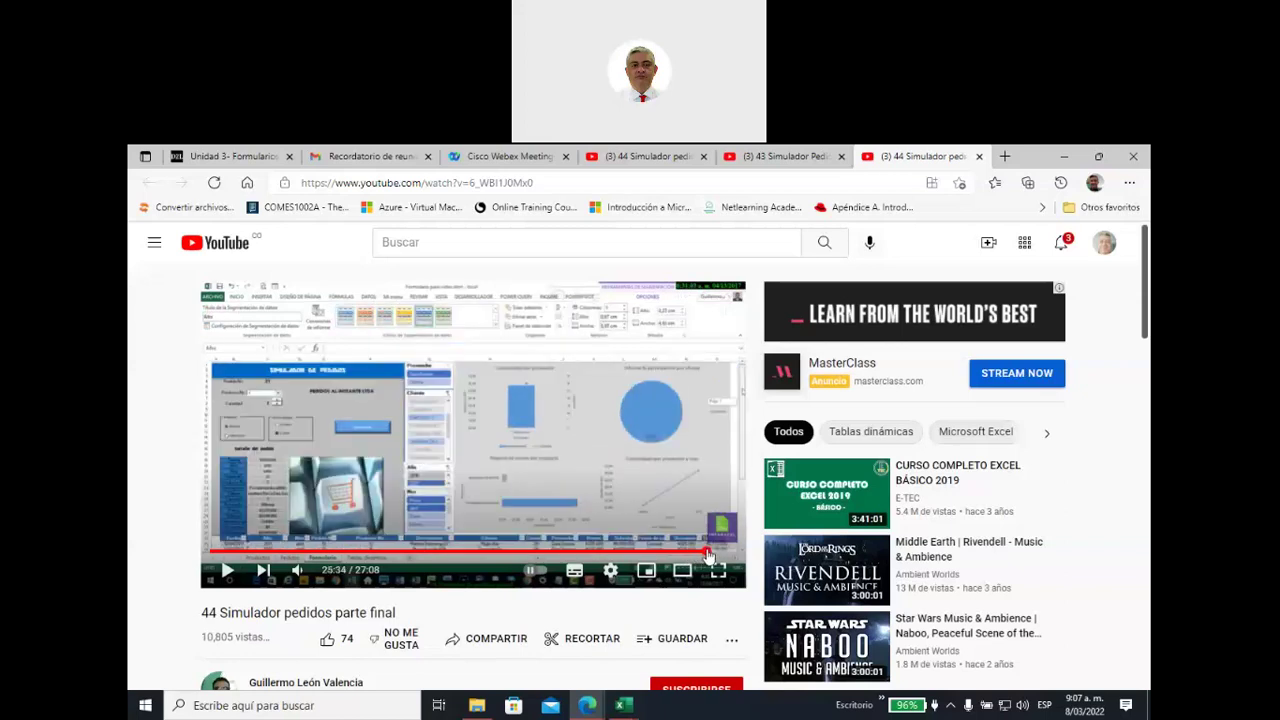
{"action": "left_click", "coordinate": [718, 571]}
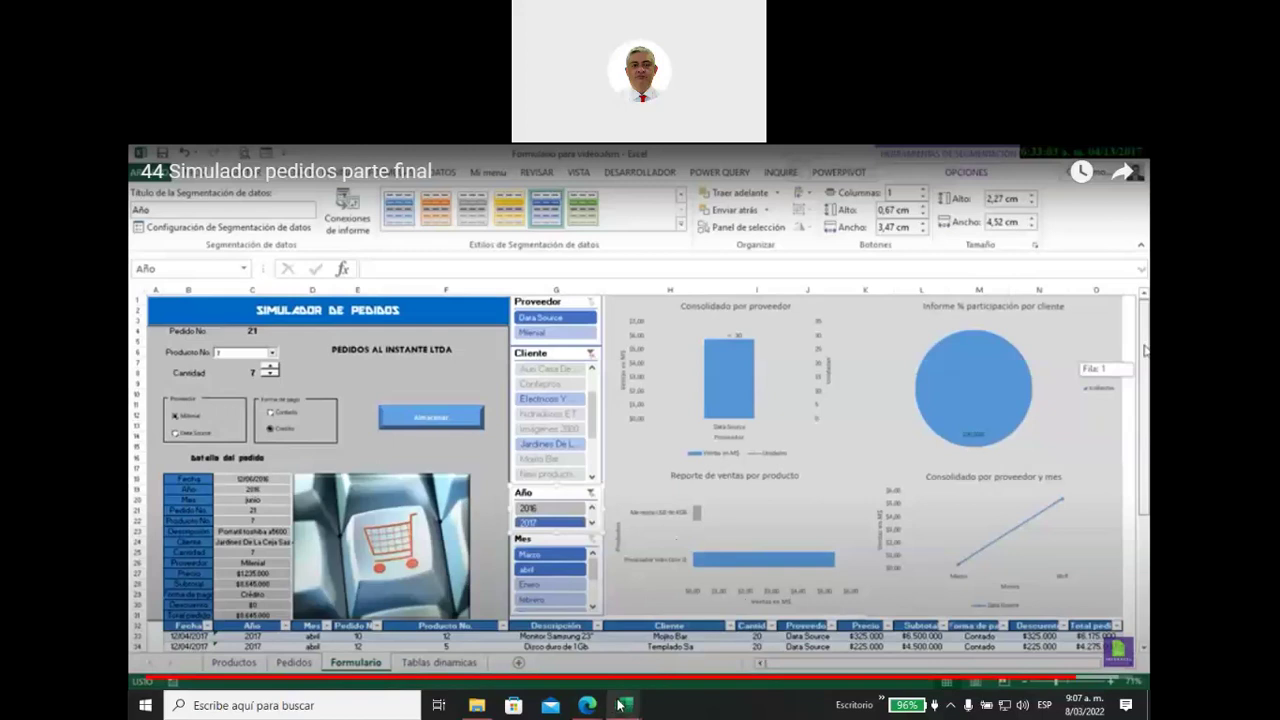
{"action": "mouse_move", "coordinate": [620, 705]}
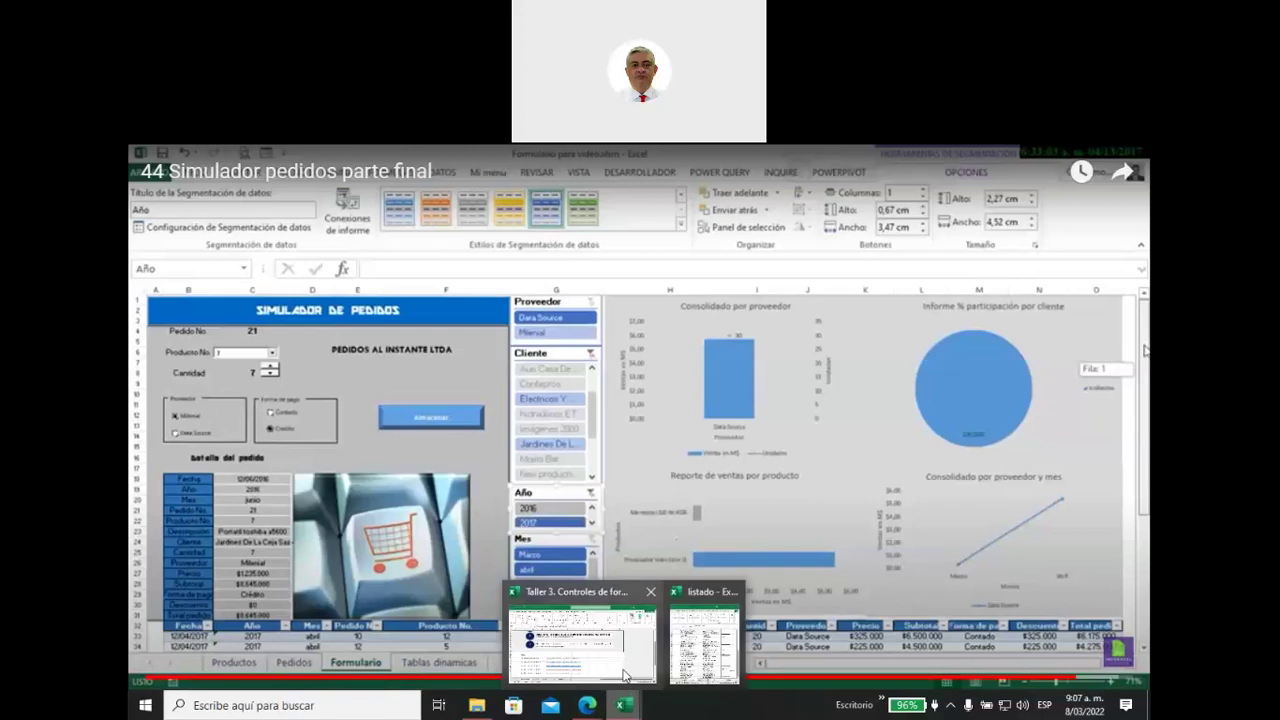
Back in the Taller 3 workbook, verify the orders table's name is PEDIDO
{"action": "left_click", "coordinate": [624, 676]}
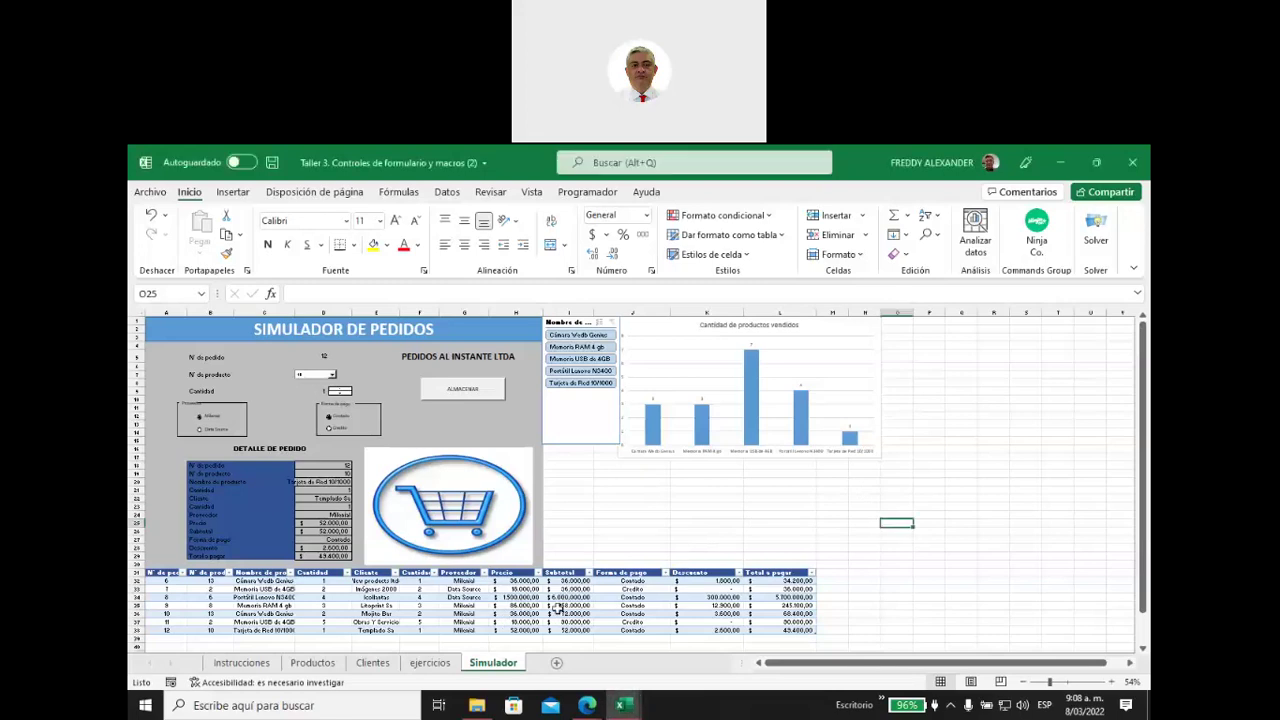
{"action": "left_click", "coordinate": [641, 589]}
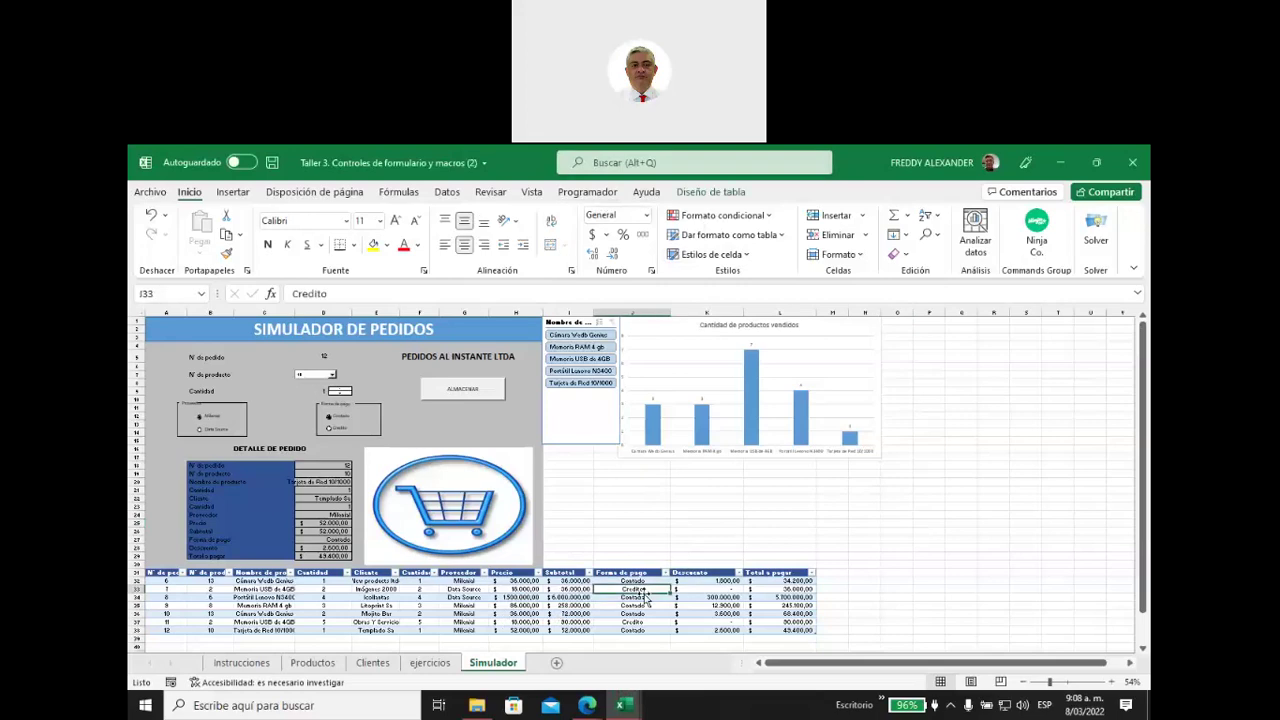
{"action": "left_click", "coordinate": [698, 191]}
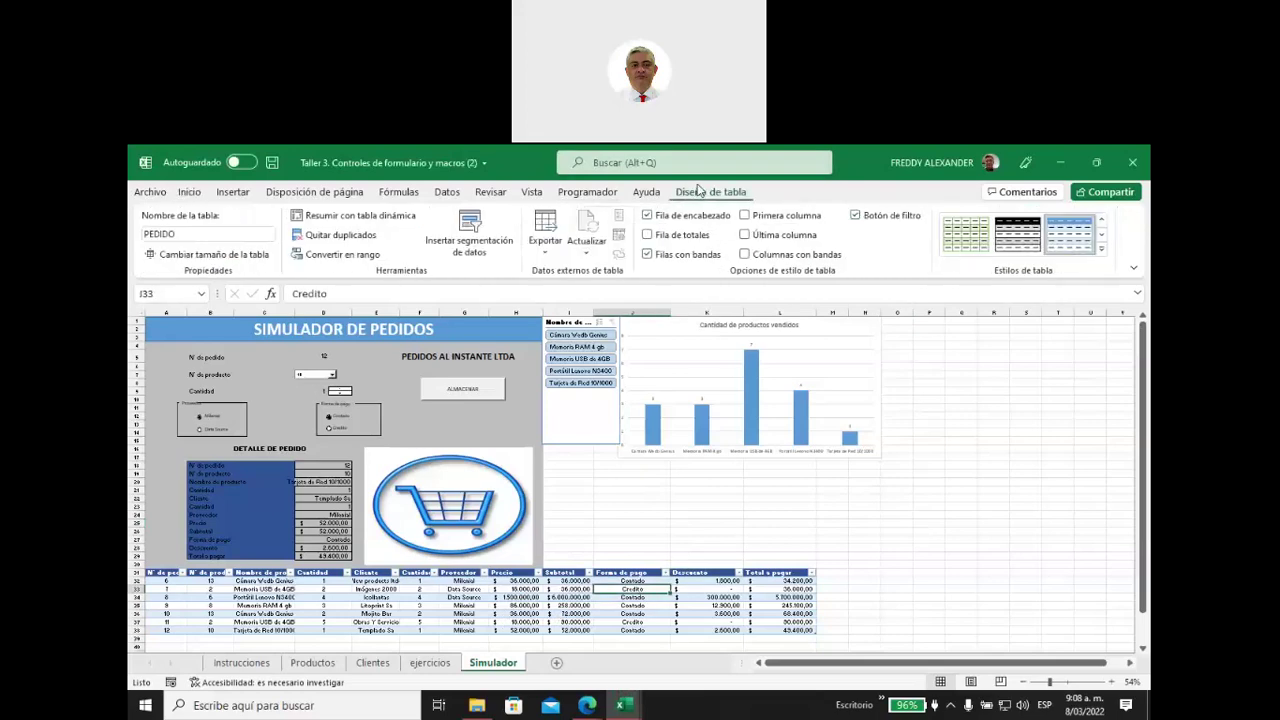
{"action": "left_click", "coordinate": [196, 233]}
{"action": "double_click", "coordinate": [160, 234]}
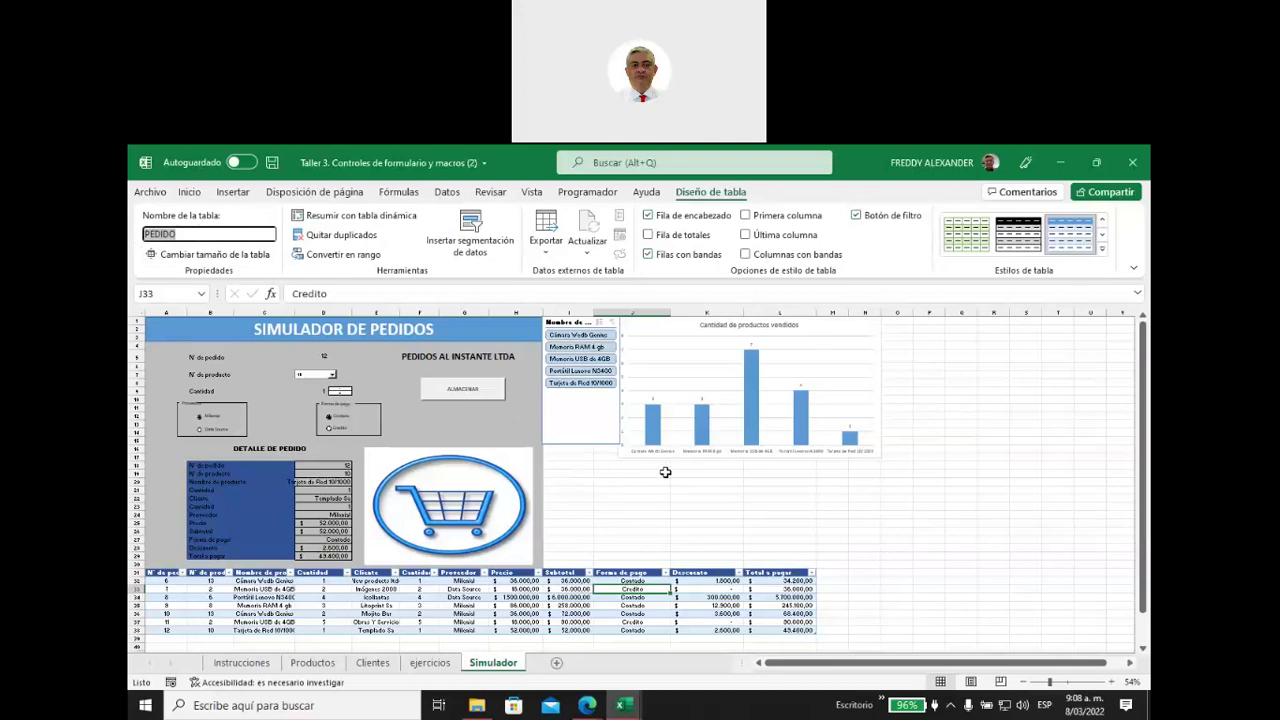
{"action": "left_click", "coordinate": [179, 235]}
{"action": "left_click", "coordinate": [638, 526]}
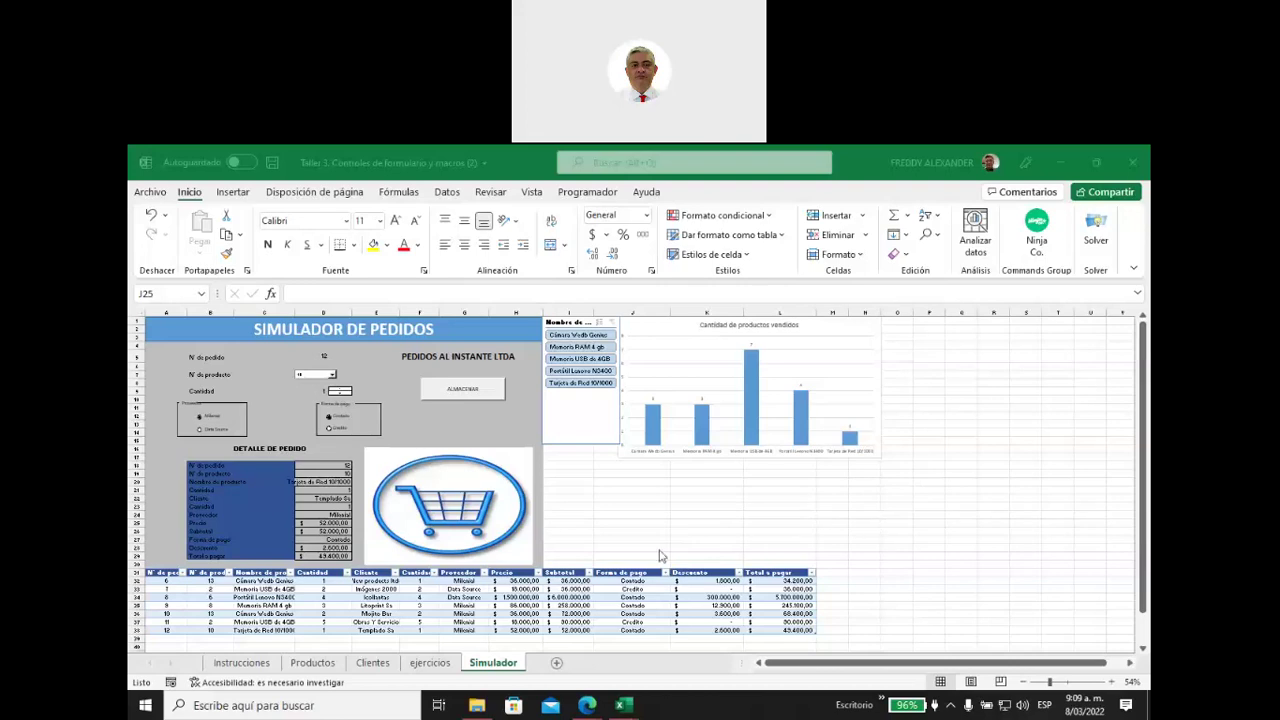
{"action": "left_click", "coordinate": [243, 665]}
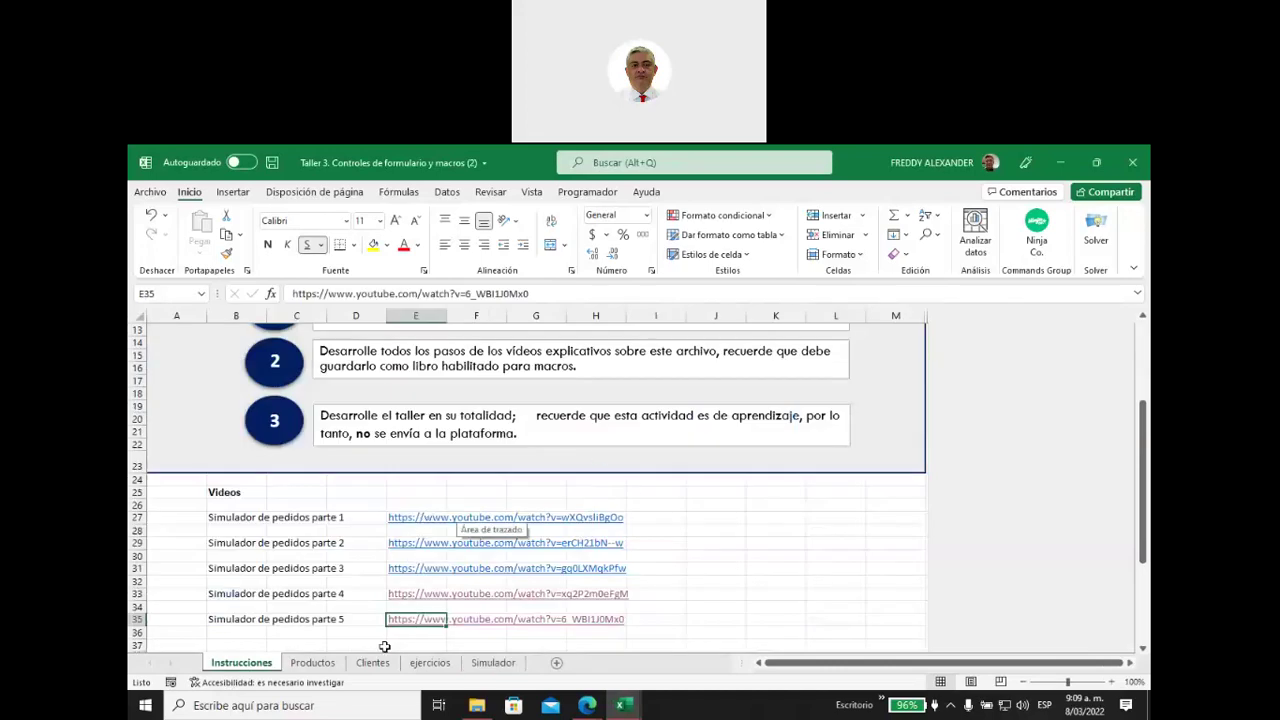
{"action": "left_click", "coordinate": [492, 664]}
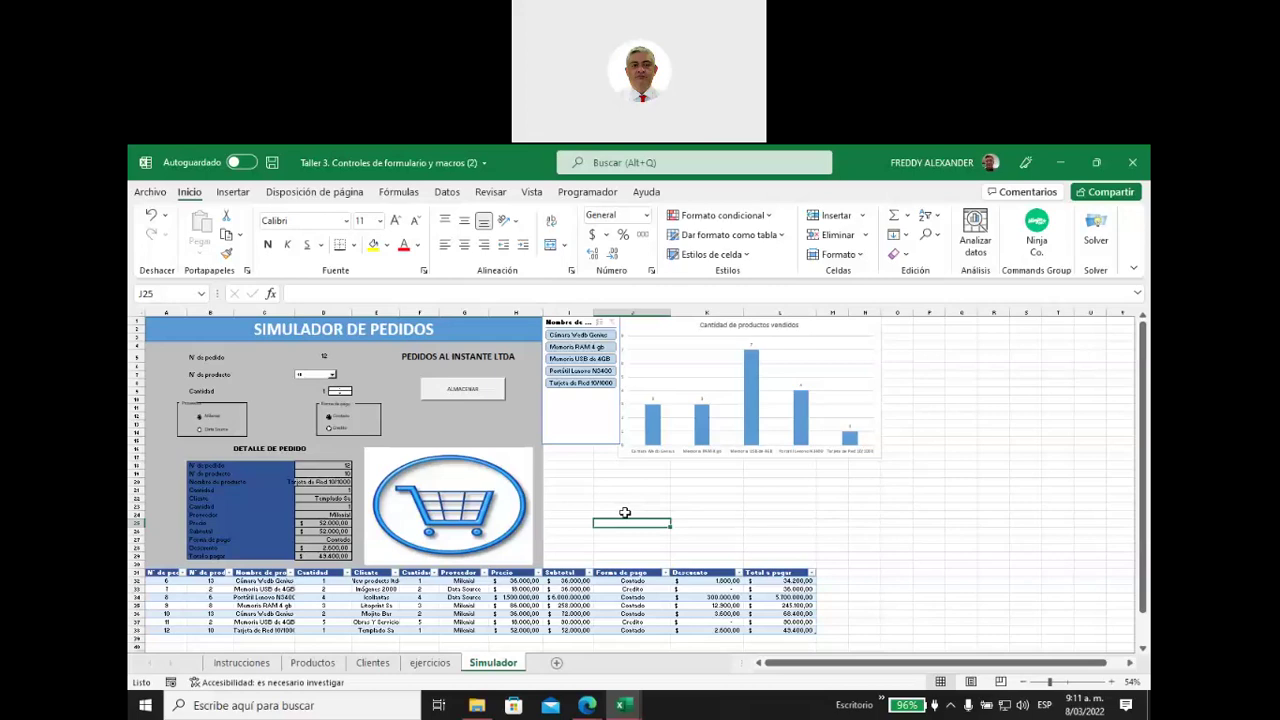
{"action": "left_click", "coordinate": [634, 505]}
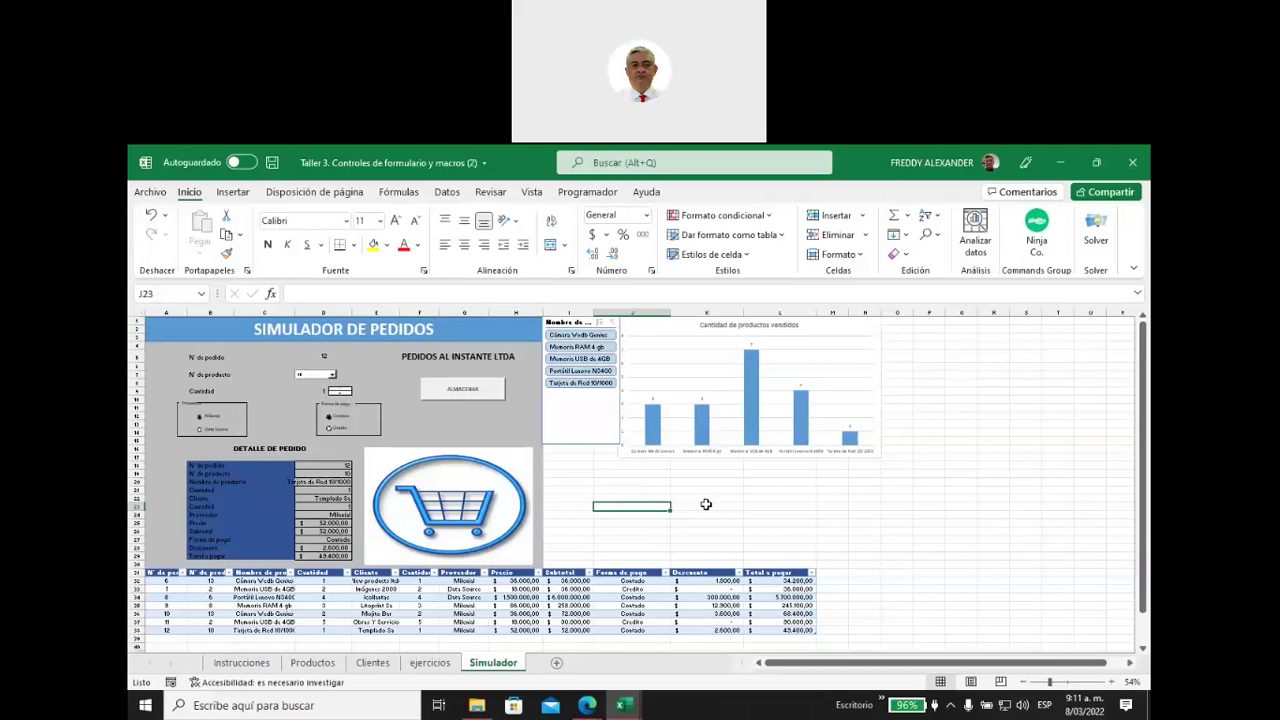
{"action": "left_click", "coordinate": [614, 613]}
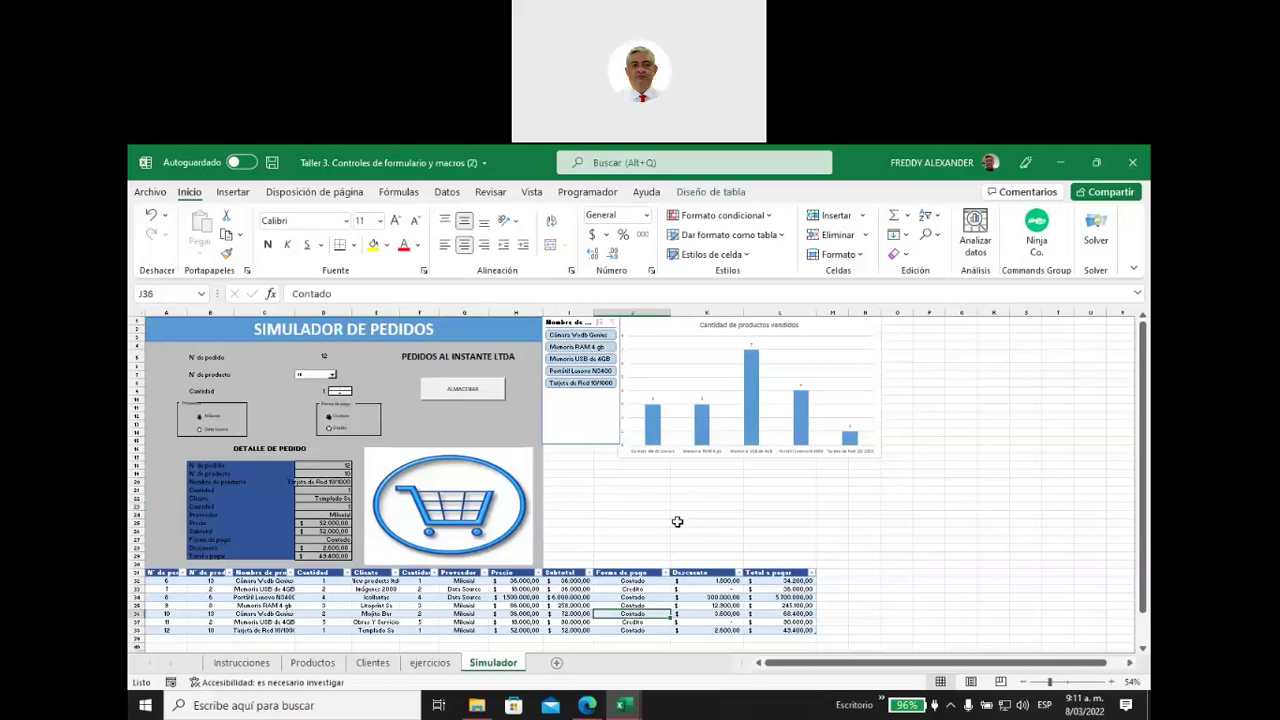